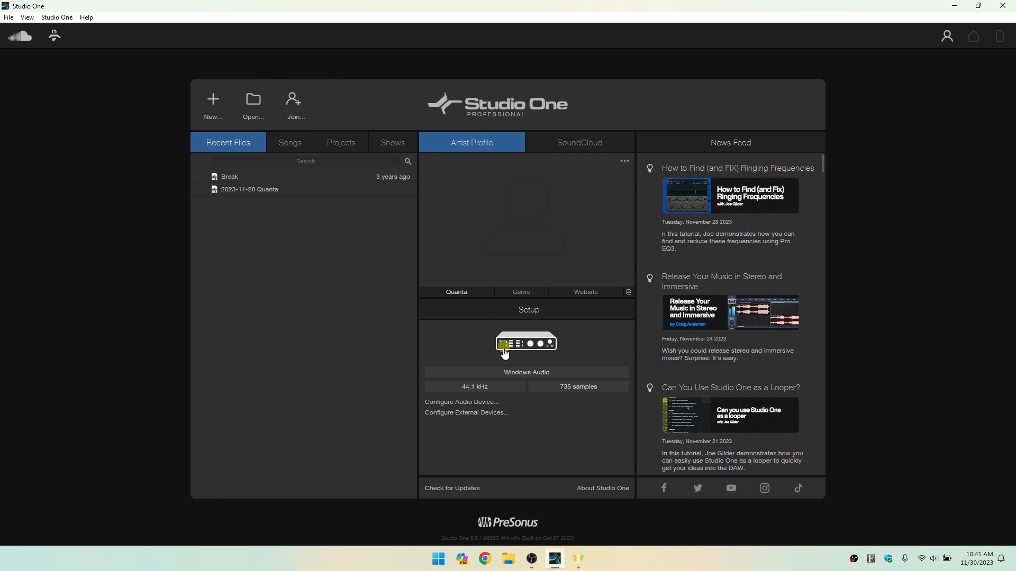
Open the audio device setup and review the available audio devices and the Windows Audio latency, playback and recording settings.
{"action": "left_click", "coordinate": [528, 373]}
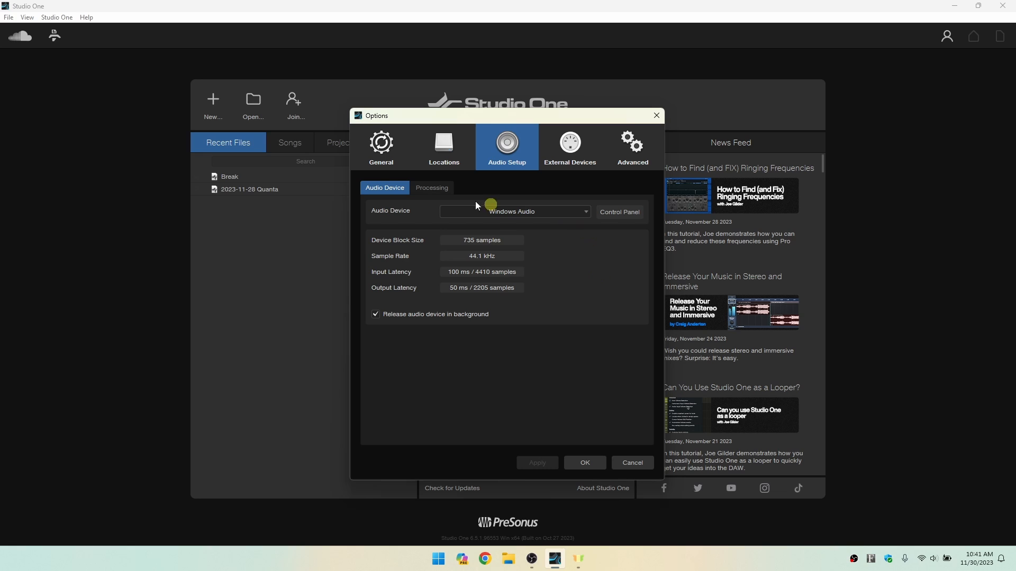
{"action": "left_click", "coordinate": [585, 212]}
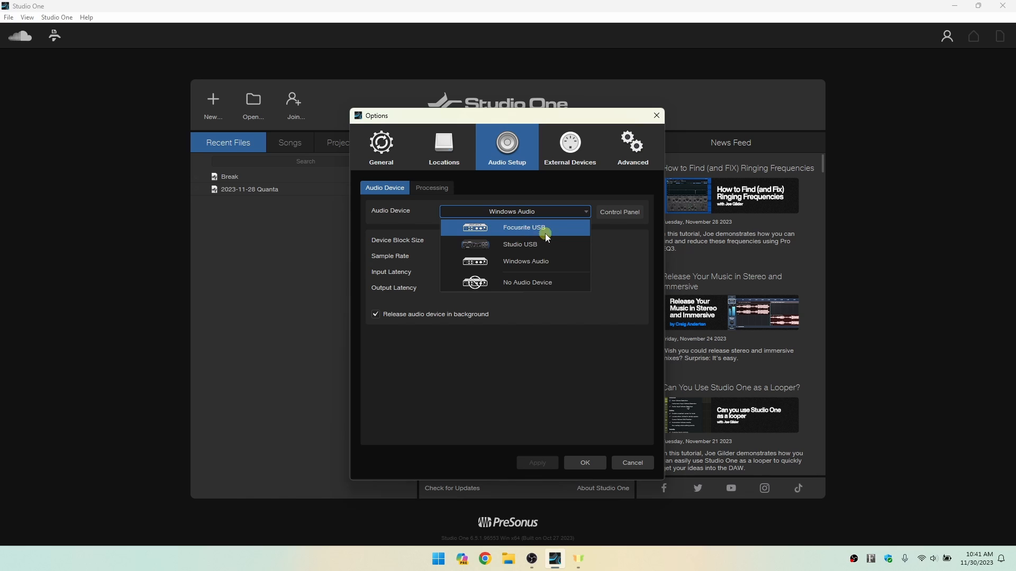
{"action": "left_click", "coordinate": [617, 262]}
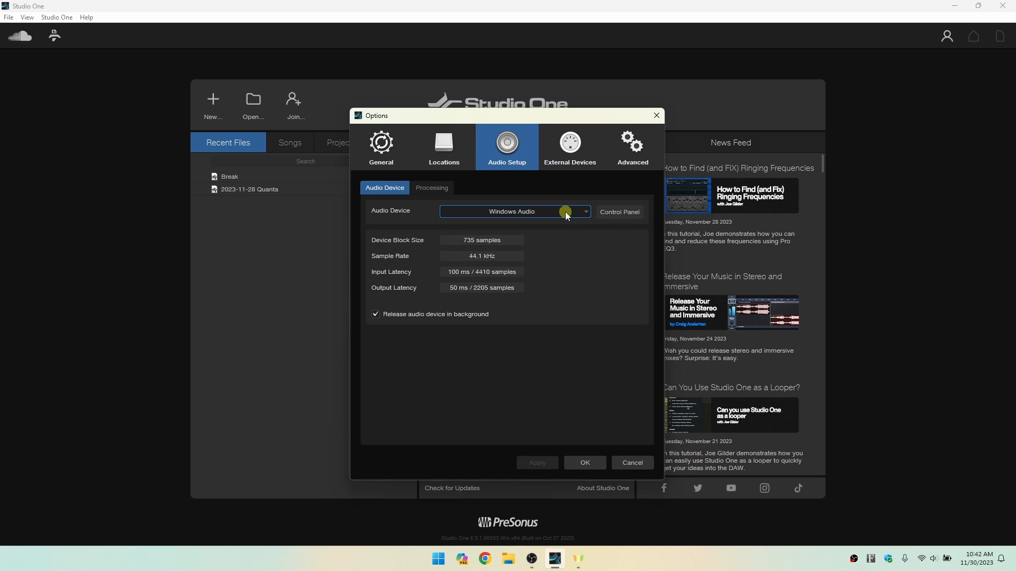
{"action": "left_click", "coordinate": [619, 215]}
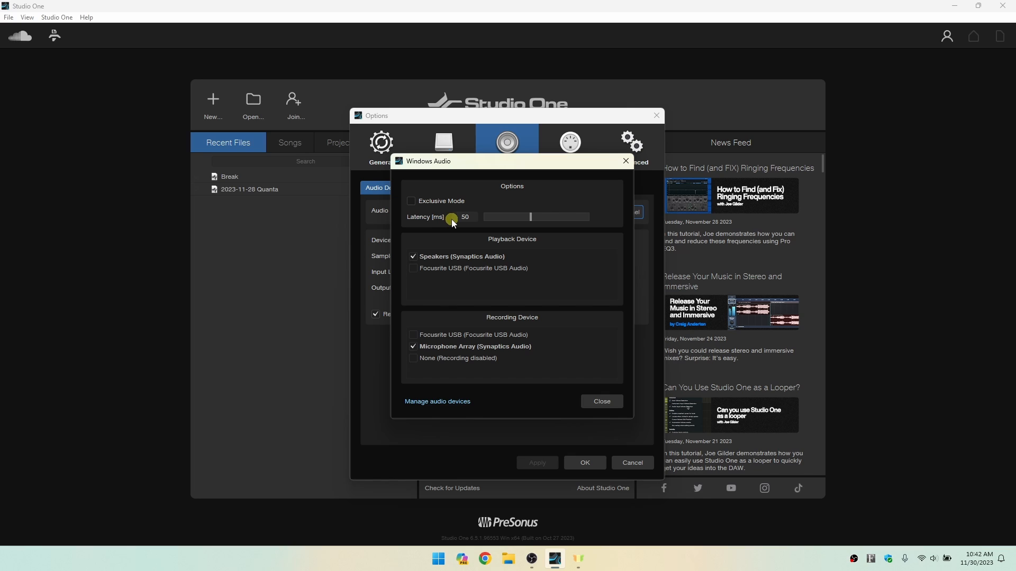
{"action": "left_click", "coordinate": [595, 400]}
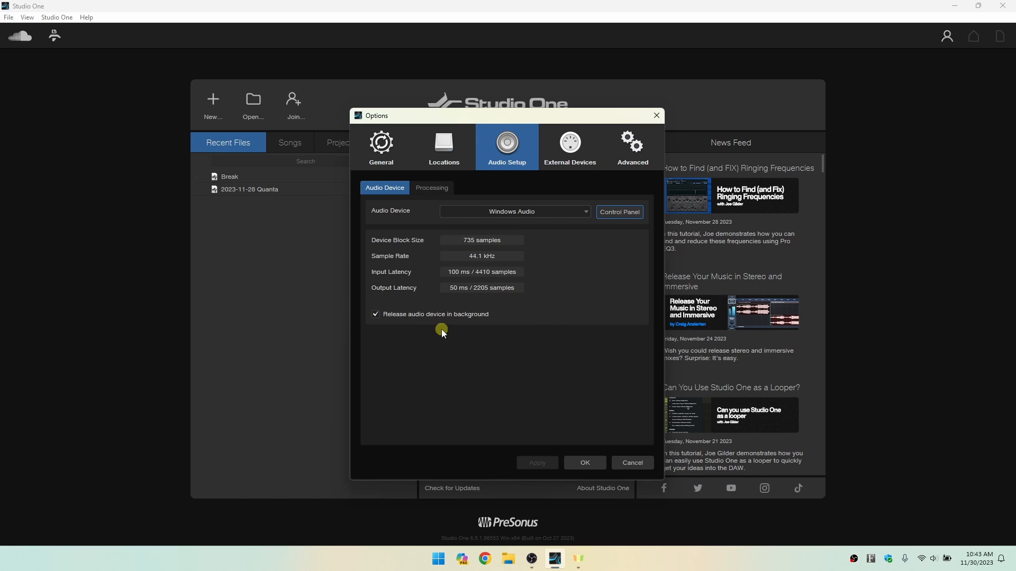
Toggle releasing the audio device in background off and on, and recheck the device choices and Windows Audio settings.
{"action": "left_click", "coordinate": [376, 315]}
{"action": "left_click", "coordinate": [376, 314]}
{"action": "left_click", "coordinate": [586, 215]}
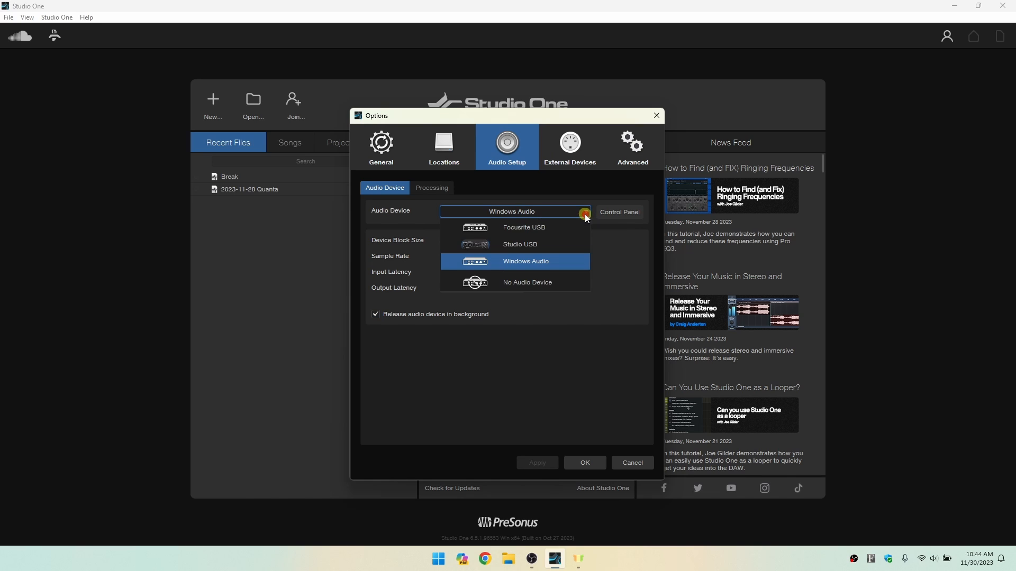
{"action": "left_click", "coordinate": [619, 274]}
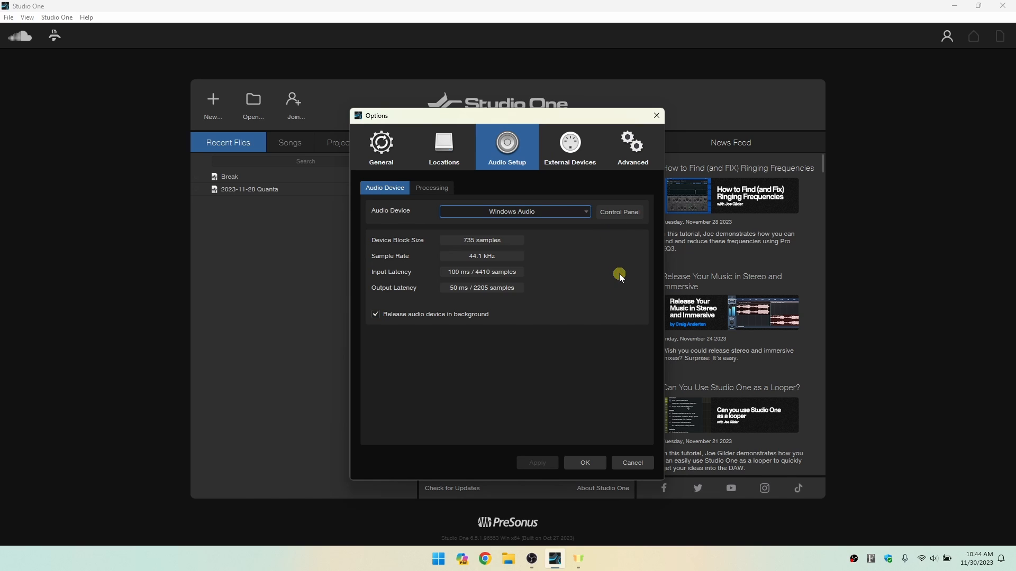
{"action": "left_click", "coordinate": [625, 212]}
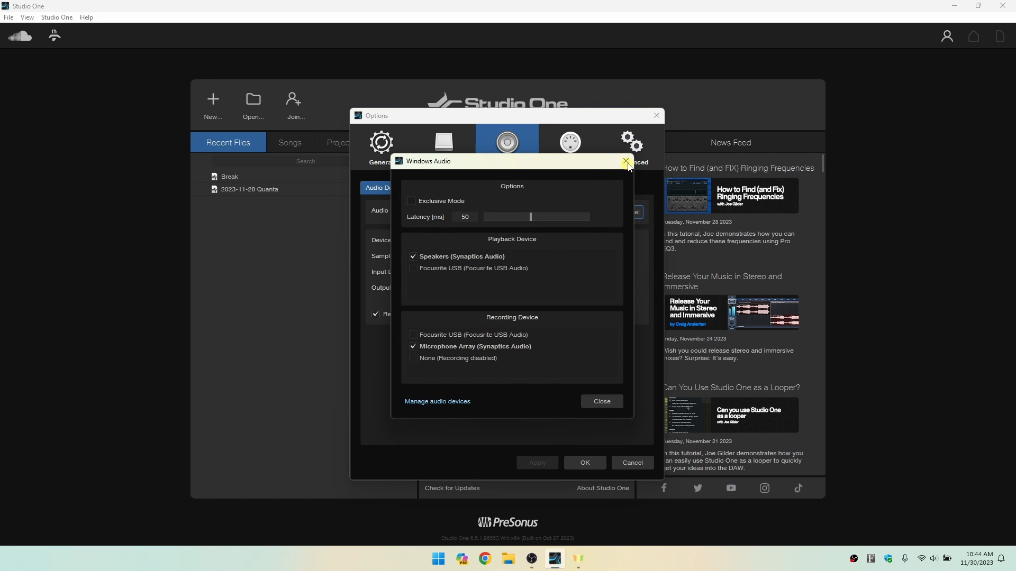
{"action": "left_click", "coordinate": [623, 162]}
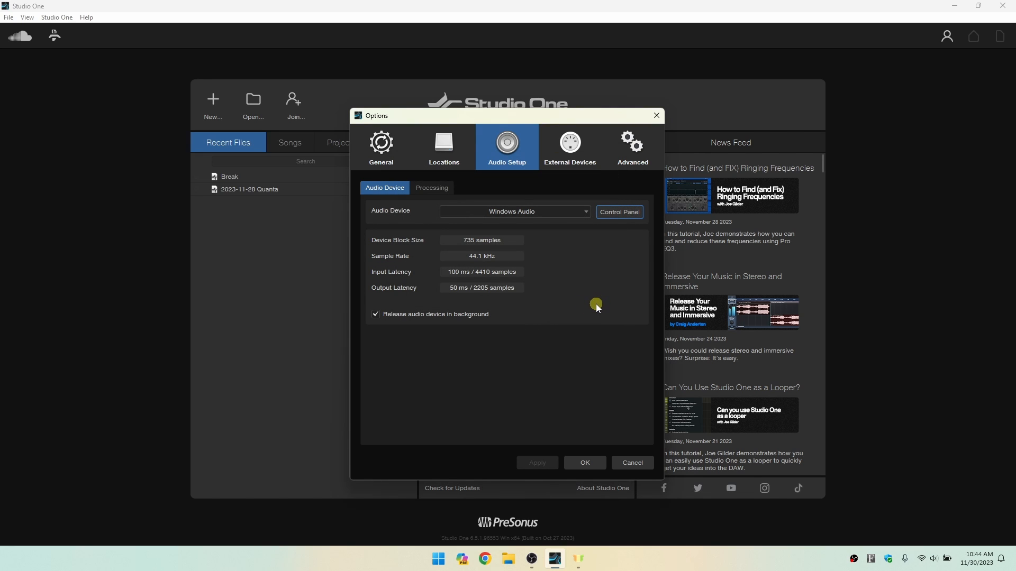
{"action": "left_click", "coordinate": [584, 464]}
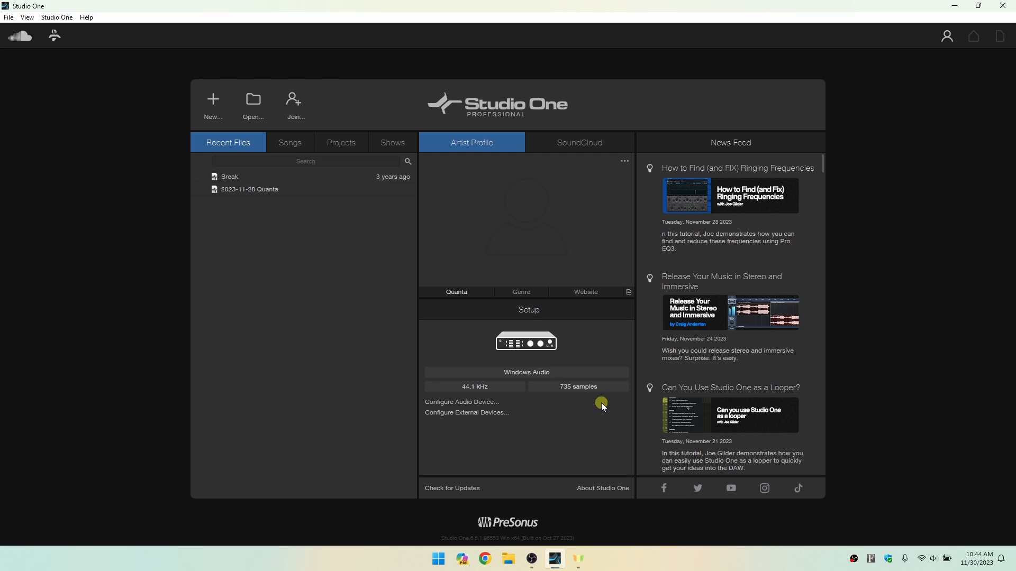
{"action": "left_click", "coordinate": [453, 402]}
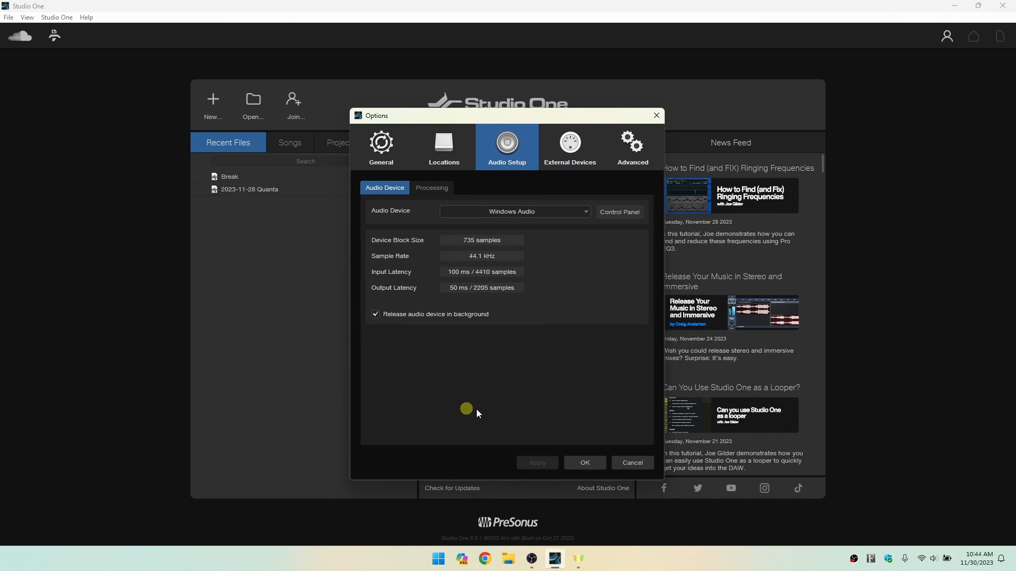
{"action": "left_click", "coordinate": [656, 116]}
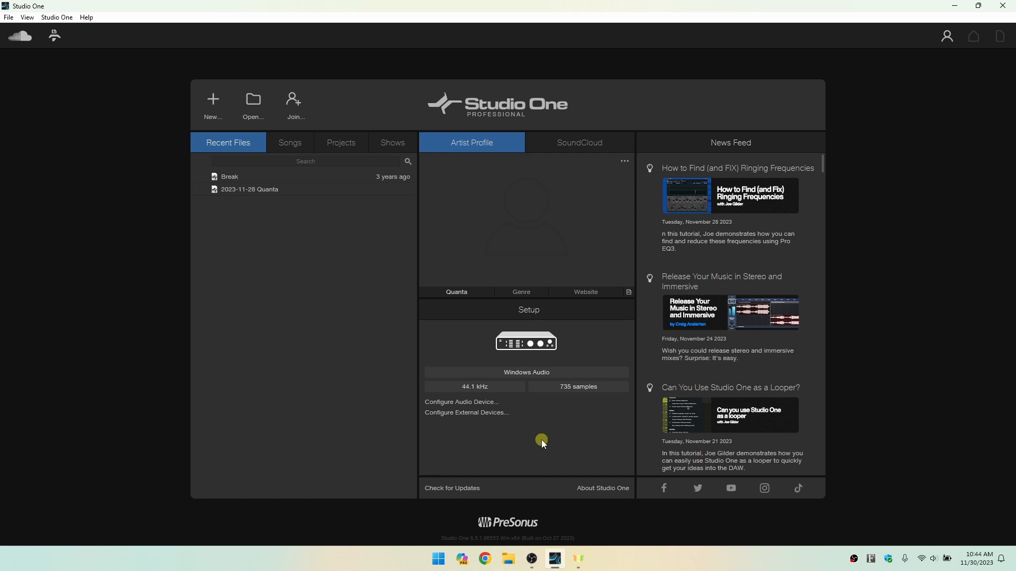
Add an AKAI MPKmini as an external device, checking its available Receive From inputs and leaving it at None.
{"action": "left_click", "coordinate": [461, 415]}
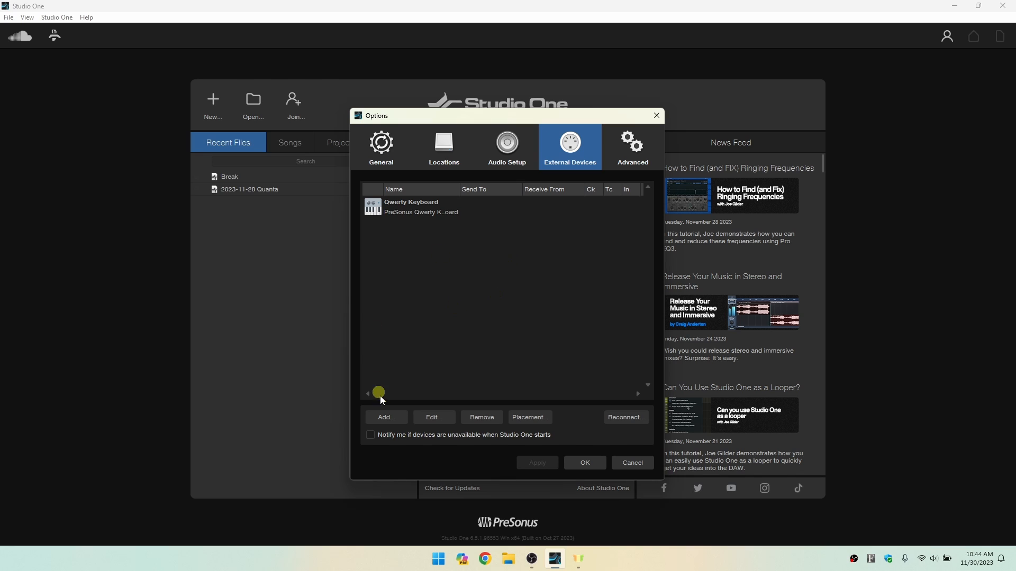
{"action": "left_click", "coordinate": [387, 419]}
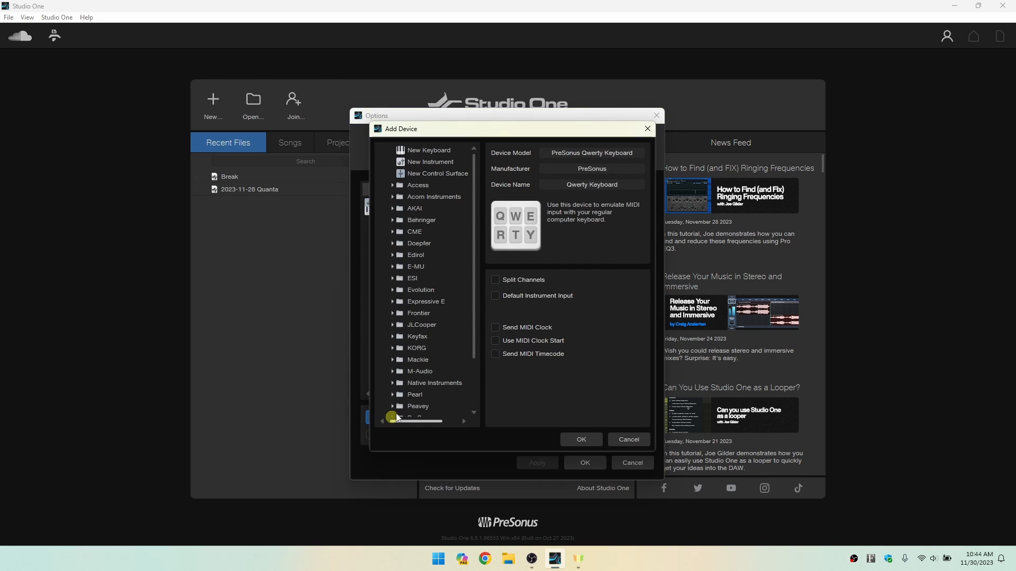
{"action": "left_click", "coordinate": [393, 208]}
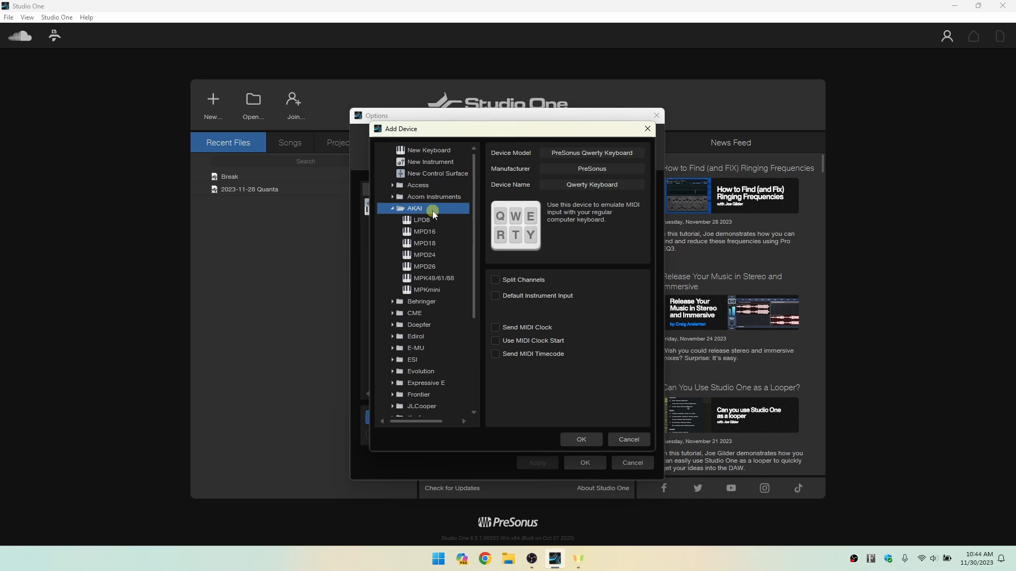
{"action": "left_click", "coordinate": [428, 291]}
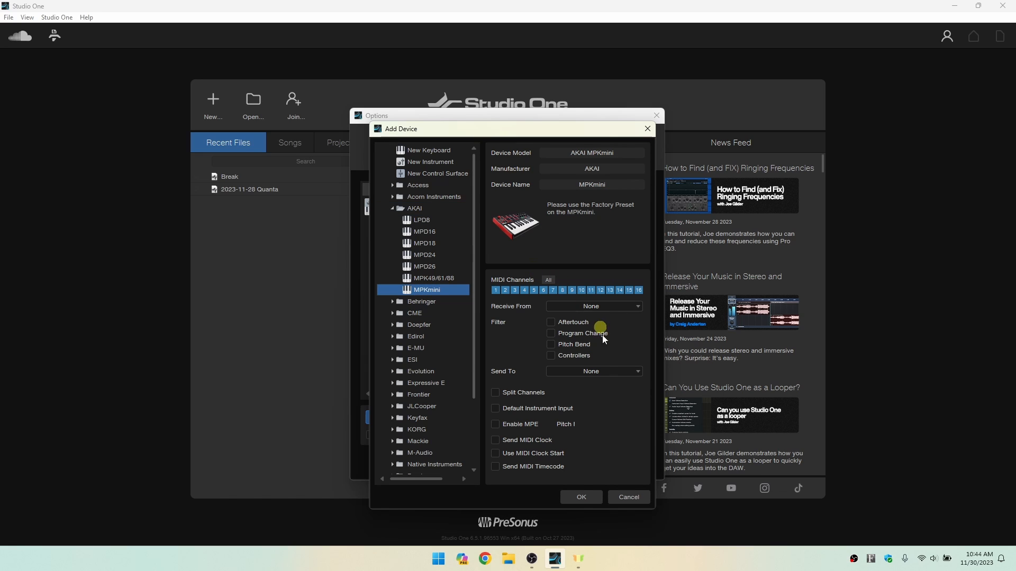
{"action": "left_click", "coordinate": [635, 309]}
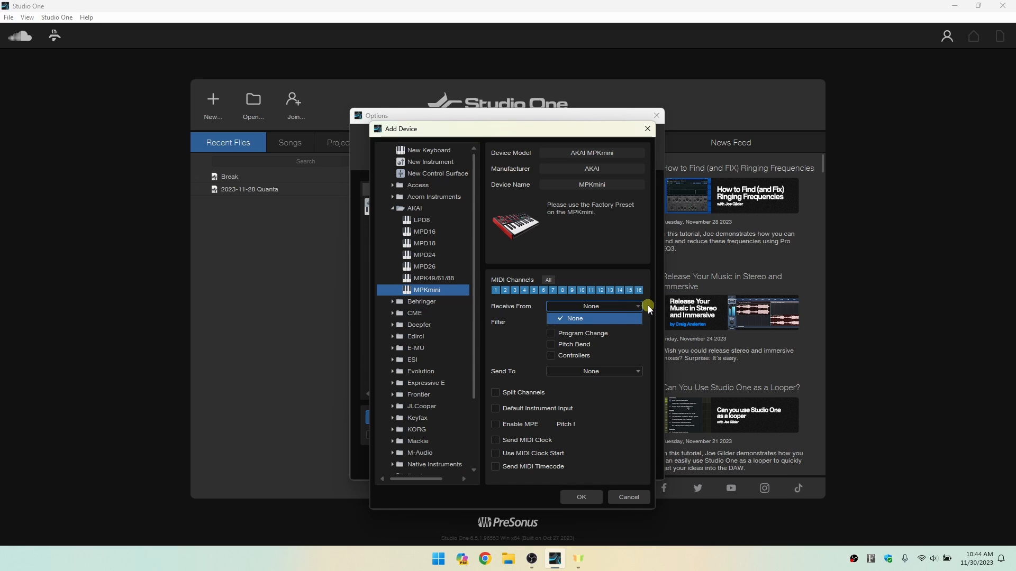
{"action": "left_click", "coordinate": [646, 309]}
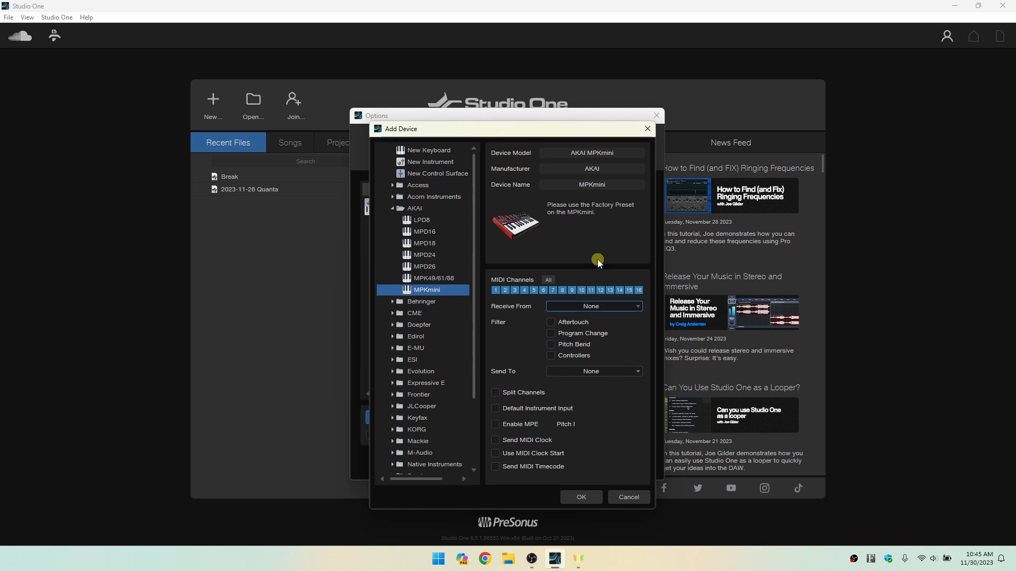
{"action": "left_click", "coordinate": [581, 498]}
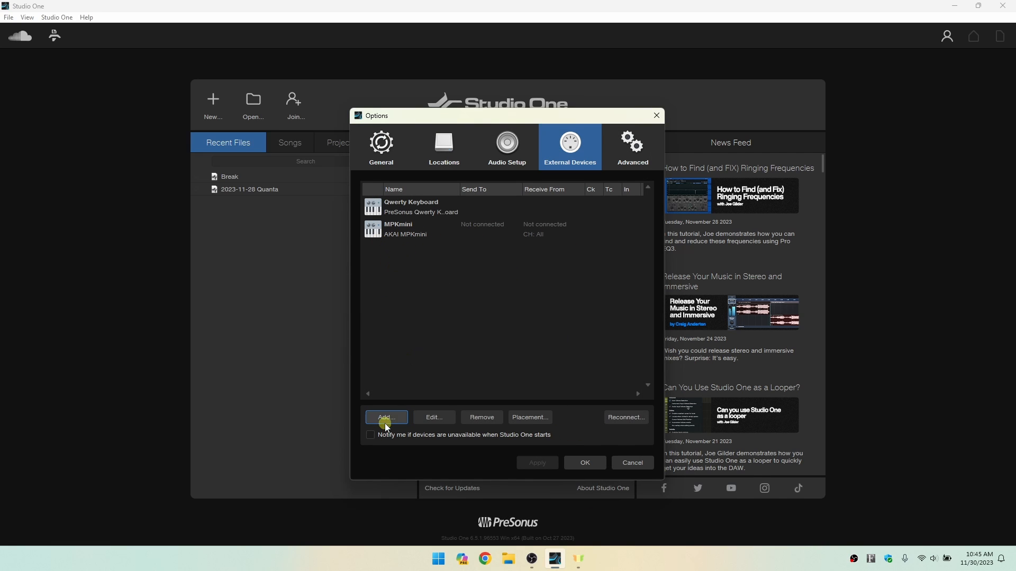
Open the MPKmini's device settings to examine its MIDI options, leaving without changes.
{"action": "left_click", "coordinate": [396, 234]}
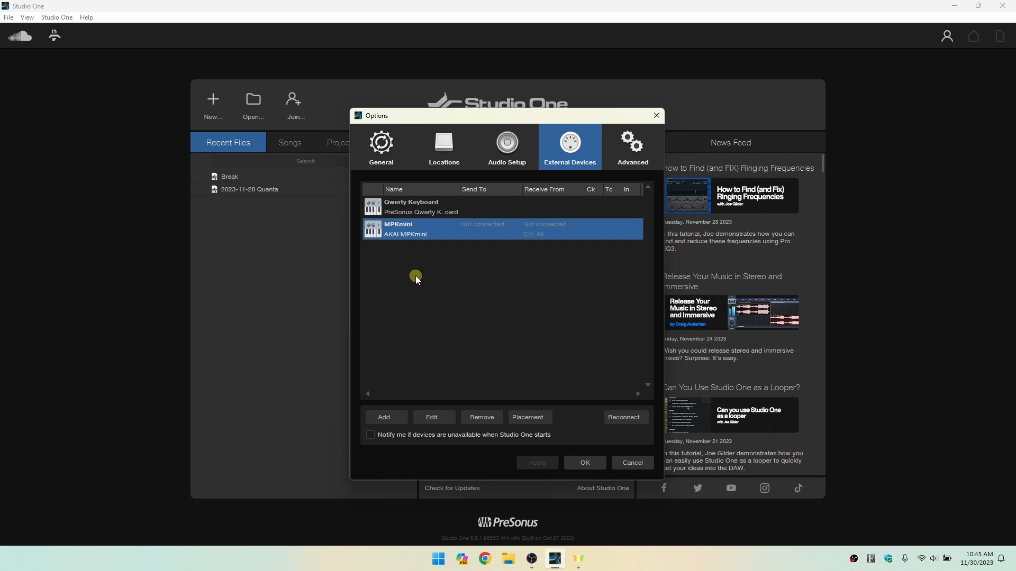
{"action": "left_click", "coordinate": [435, 418]}
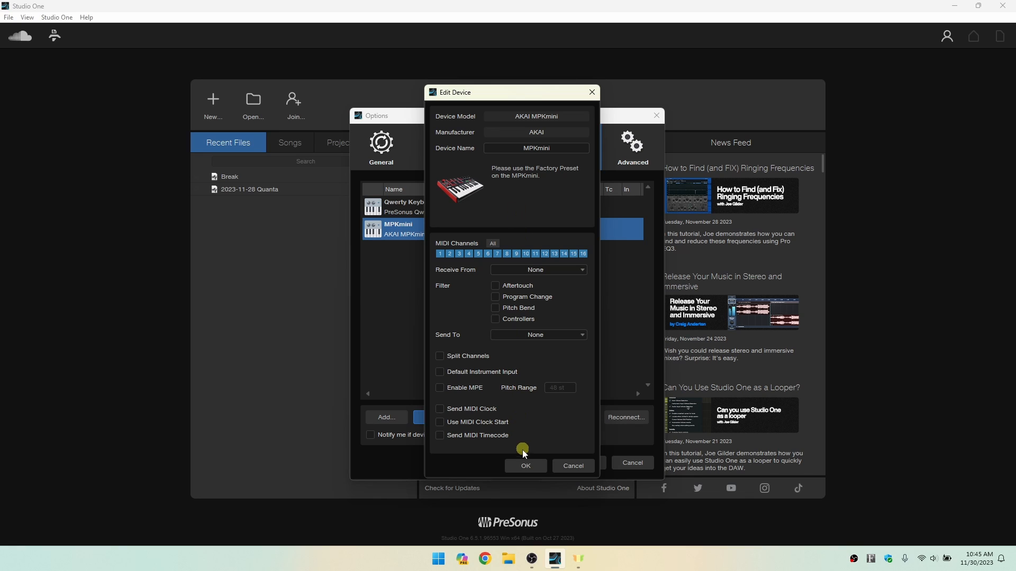
{"action": "left_click", "coordinate": [569, 467]}
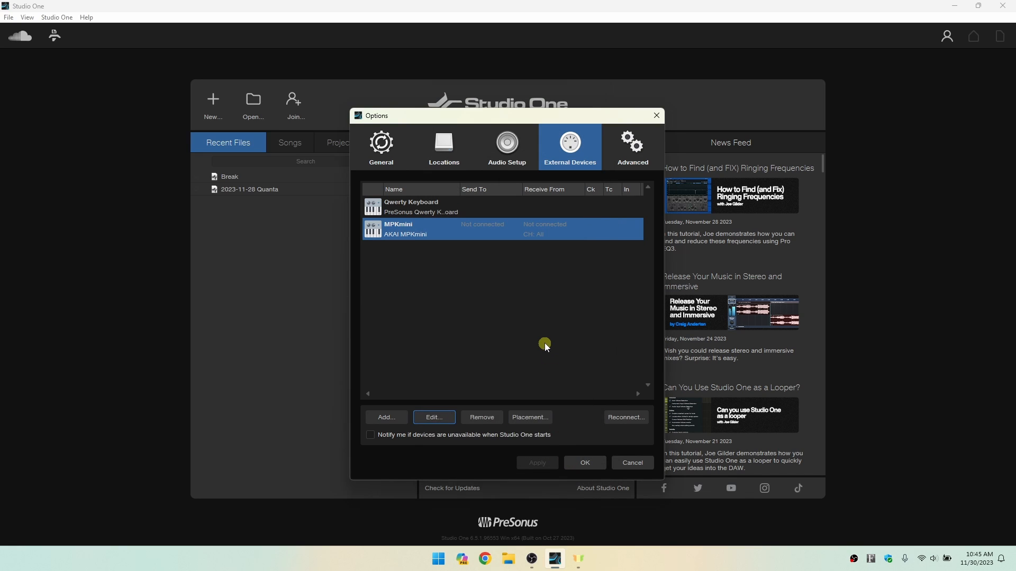
Remove the MPKmini from the external devices and close the options after viewing the general settings.
{"action": "left_click", "coordinate": [394, 234]}
{"action": "left_click", "coordinate": [482, 418]}
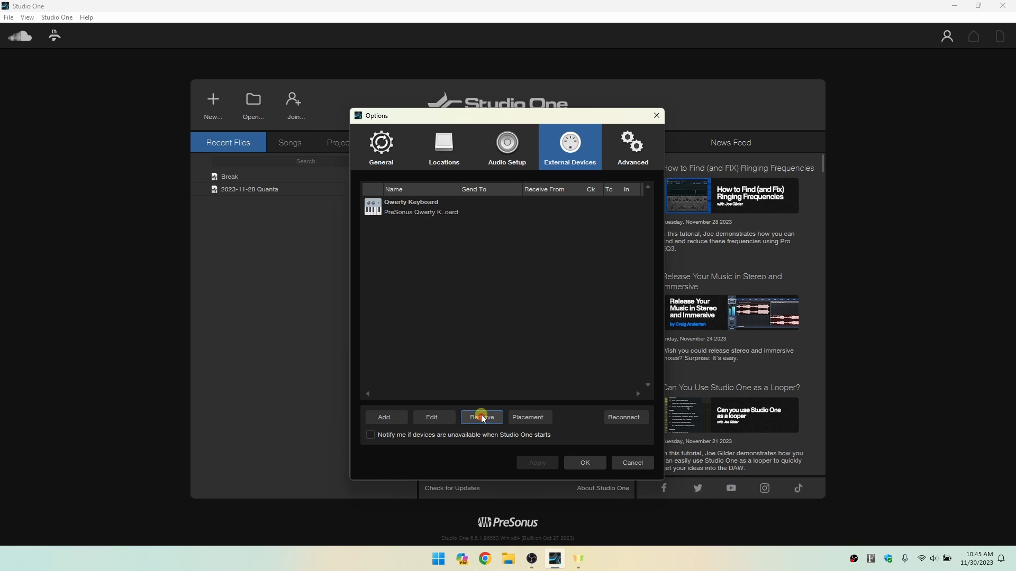
{"action": "left_click", "coordinate": [379, 146]}
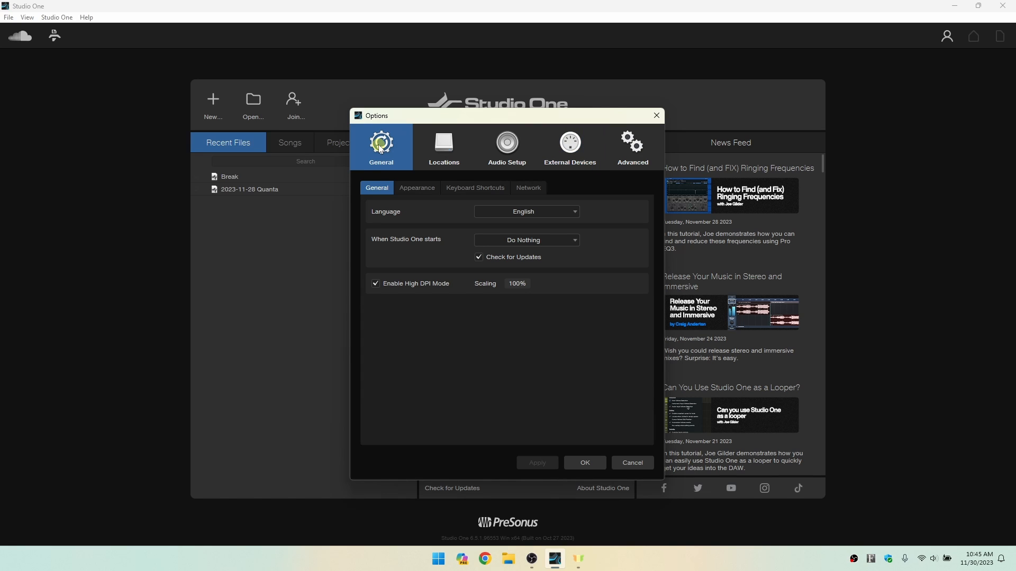
{"action": "left_click", "coordinate": [583, 460]}
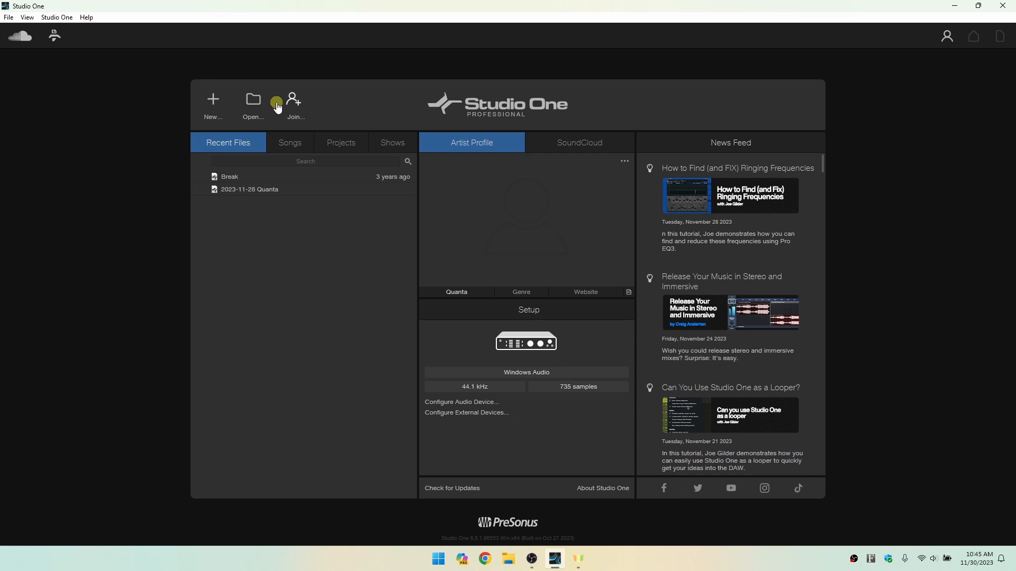
Start a new document and examine the Record and Mix template's save location and expanded song settings.
{"action": "left_click", "coordinate": [215, 102]}
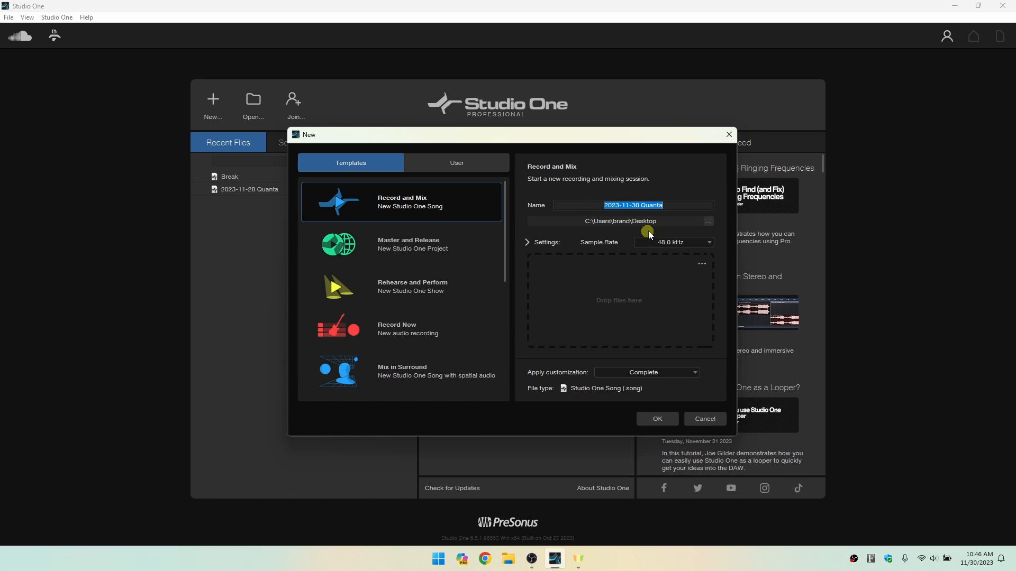
{"action": "left_click", "coordinate": [708, 222]}
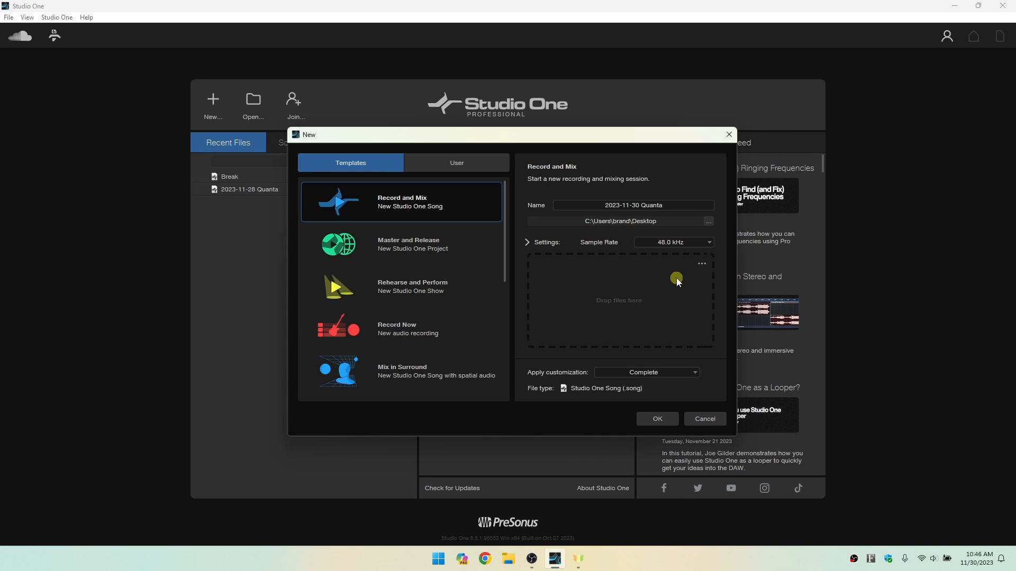
{"action": "left_click", "coordinate": [526, 242]}
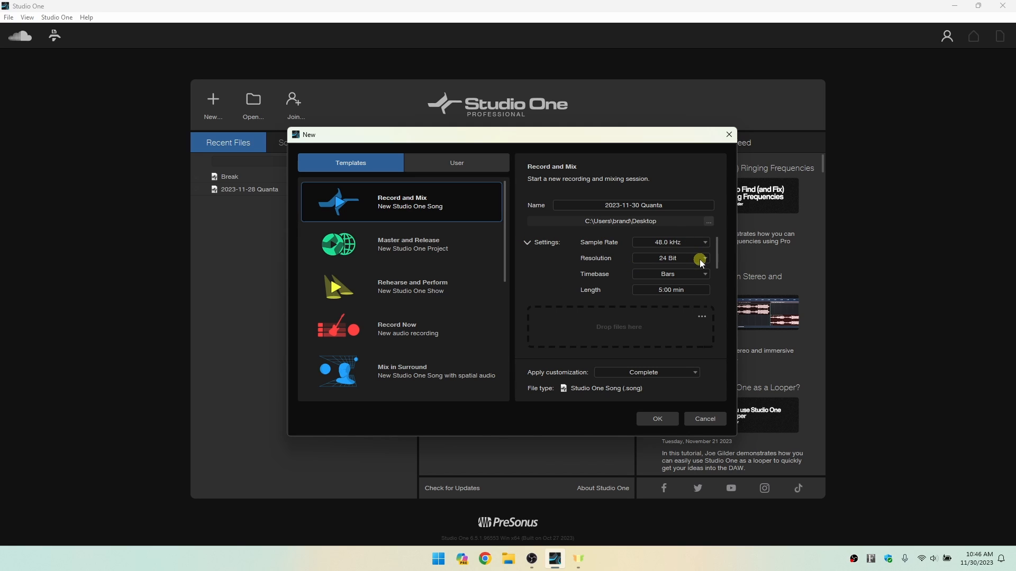
{"action": "mouse_move", "coordinate": [717, 253]}
{"action": "left_mouse_down"}
{"action": "mouse_move", "coordinate": [717, 291]}
{"action": "mouse_move", "coordinate": [714, 246]}
{"action": "mouse_move", "coordinate": [694, 234]}
{"action": "left_mouse_up"}
{"action": "mouse_move", "coordinate": [719, 244]}
{"action": "left_mouse_down"}
{"action": "mouse_move", "coordinate": [716, 271]}
{"action": "mouse_move", "coordinate": [714, 233]}
{"action": "left_mouse_up"}
{"action": "mouse_move", "coordinate": [717, 248]}
{"action": "left_mouse_down"}
{"action": "mouse_move", "coordinate": [716, 286]}
{"action": "mouse_move", "coordinate": [716, 229]}
{"action": "left_mouse_up"}
Examine the setup options of the other new-document templates, from Master and Release through PreSonus Interfaces.
{"action": "left_click", "coordinate": [398, 245]}
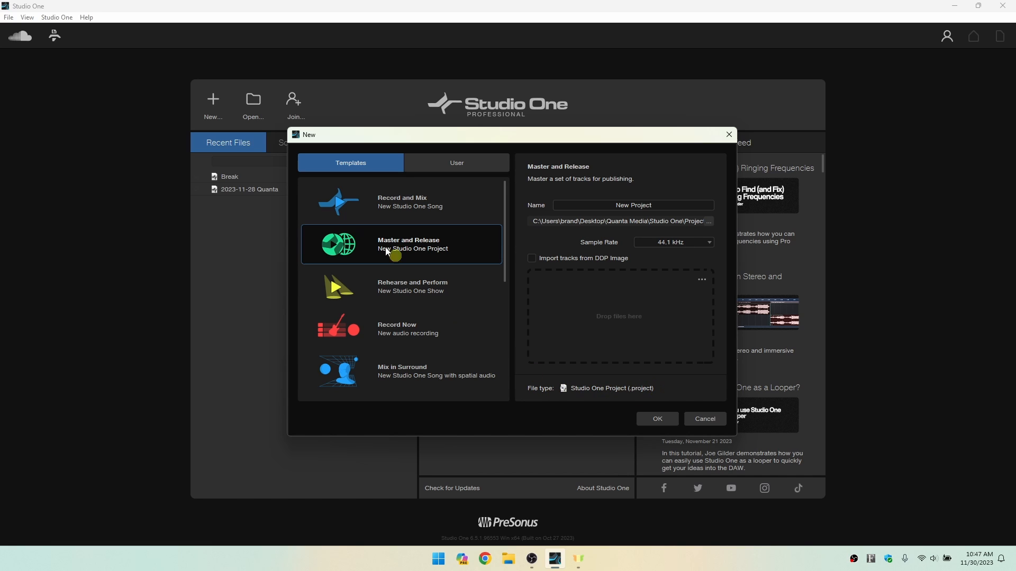
{"action": "left_click", "coordinate": [382, 294]}
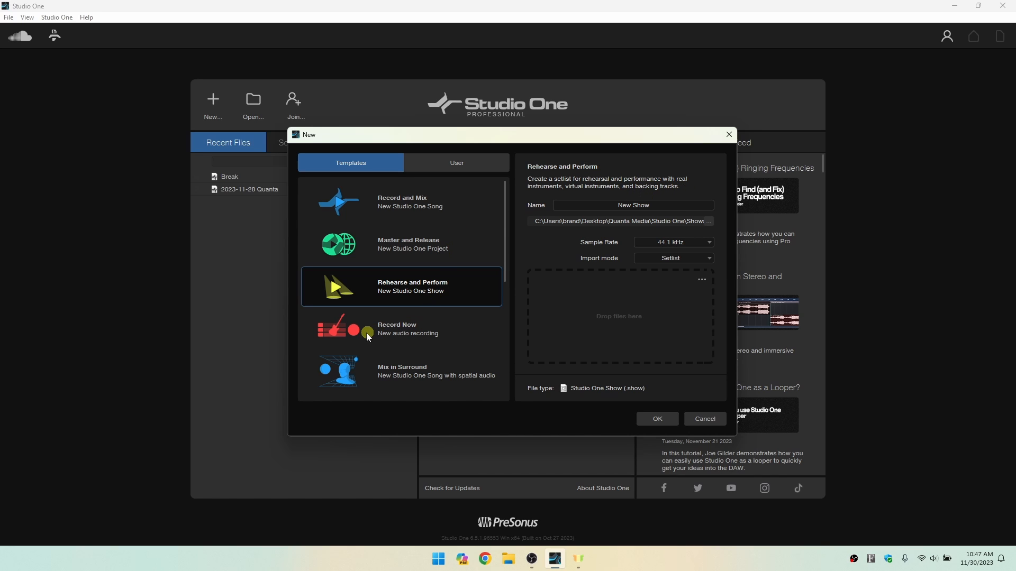
{"action": "left_click", "coordinate": [394, 331]}
{"action": "scroll", "coordinate": [412, 323], "scroll_direction": "down", "scroll_amount": 2}
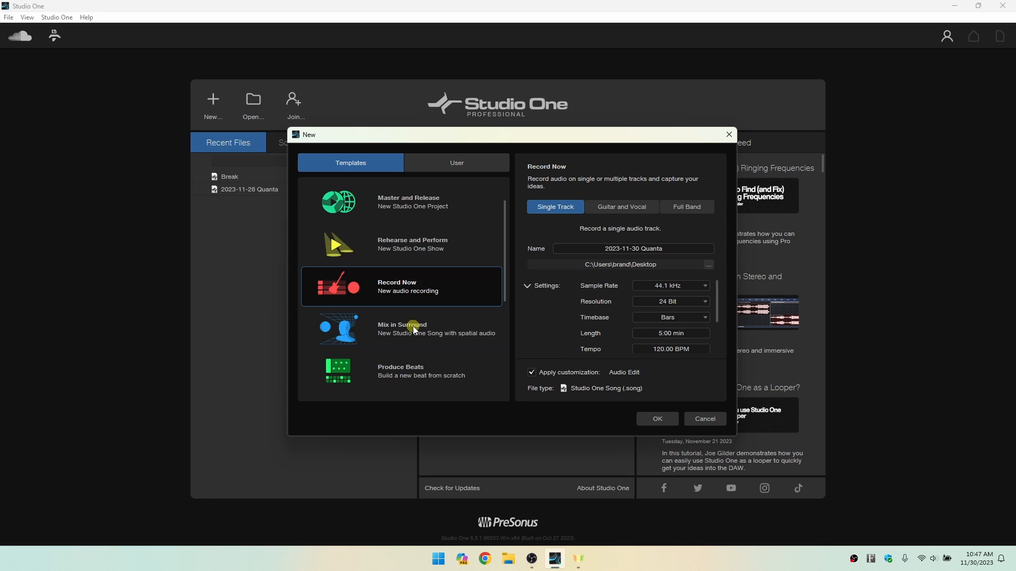
{"action": "left_click", "coordinate": [380, 296]}
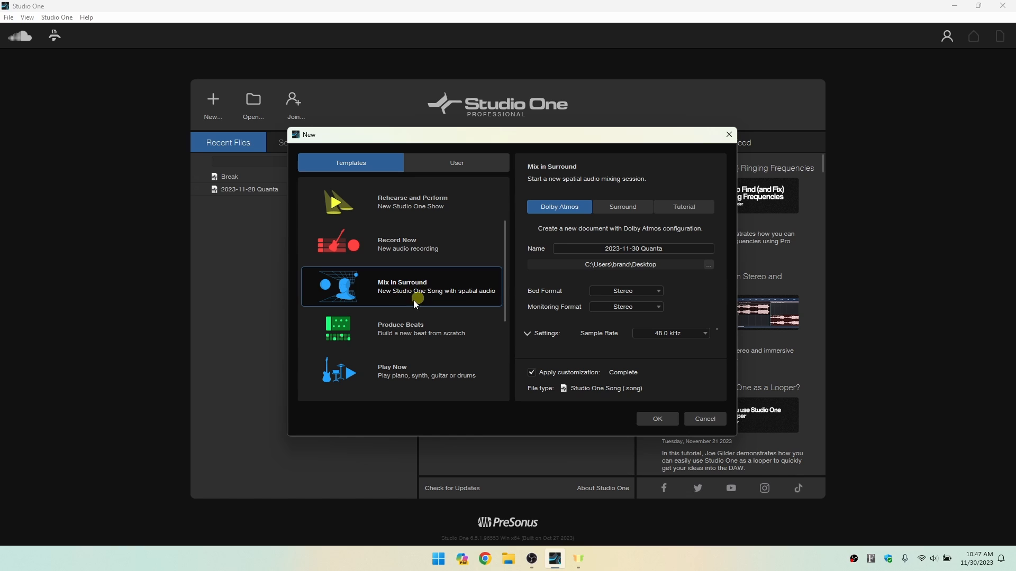
{"action": "left_click", "coordinate": [402, 334]}
{"action": "scroll", "coordinate": [405, 330], "scroll_direction": "down", "scroll_amount": 2}
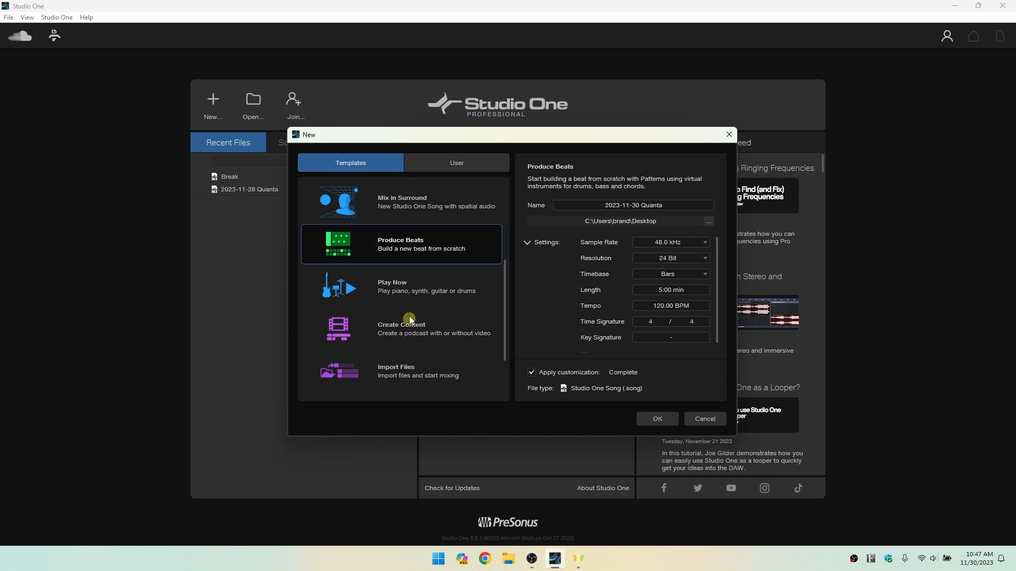
{"action": "left_click", "coordinate": [389, 290]}
{"action": "left_click", "coordinate": [390, 328]}
{"action": "scroll", "coordinate": [391, 327], "scroll_direction": "down", "scroll_amount": 2}
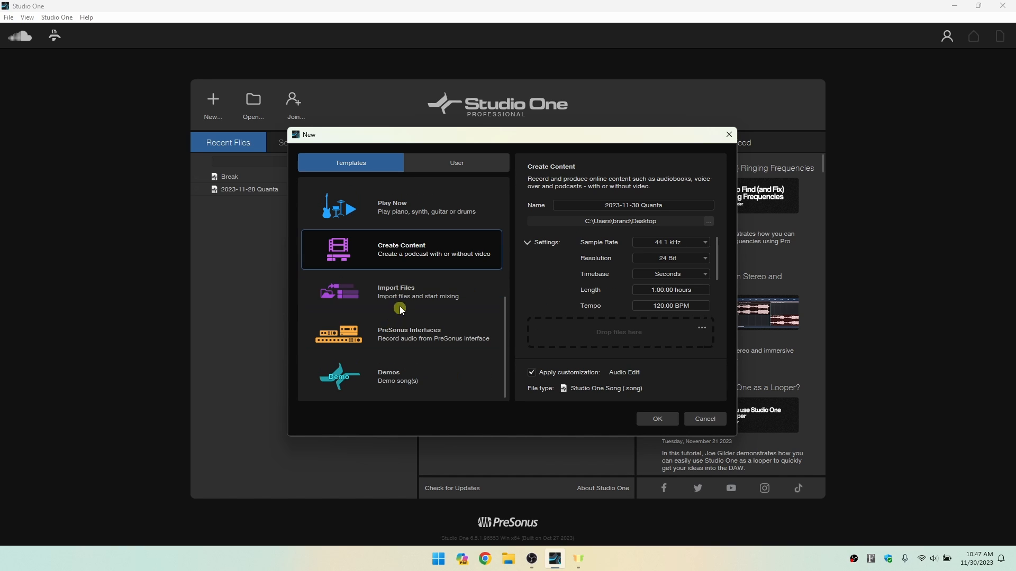
{"action": "left_click", "coordinate": [402, 301]}
{"action": "left_click", "coordinate": [397, 337]}
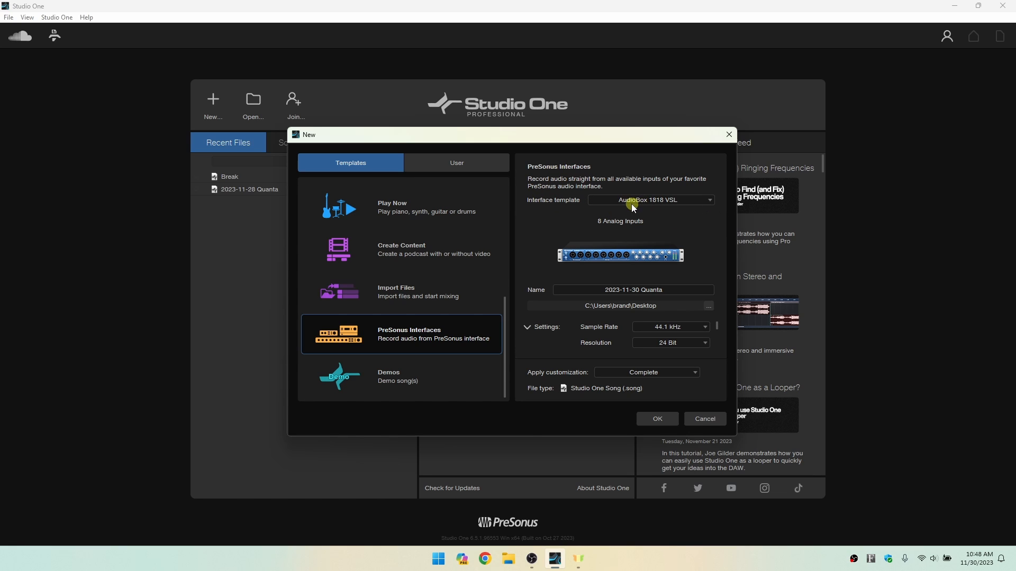
Examine the available PreSonus interface templates and the Demos template's song details.
{"action": "left_click", "coordinate": [708, 202]}
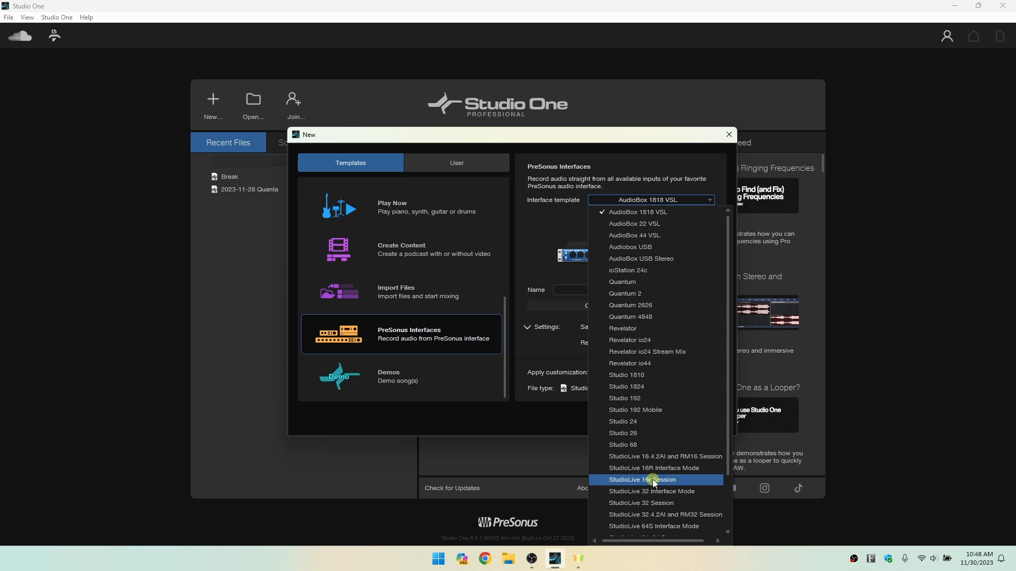
{"action": "left_click", "coordinate": [702, 157]}
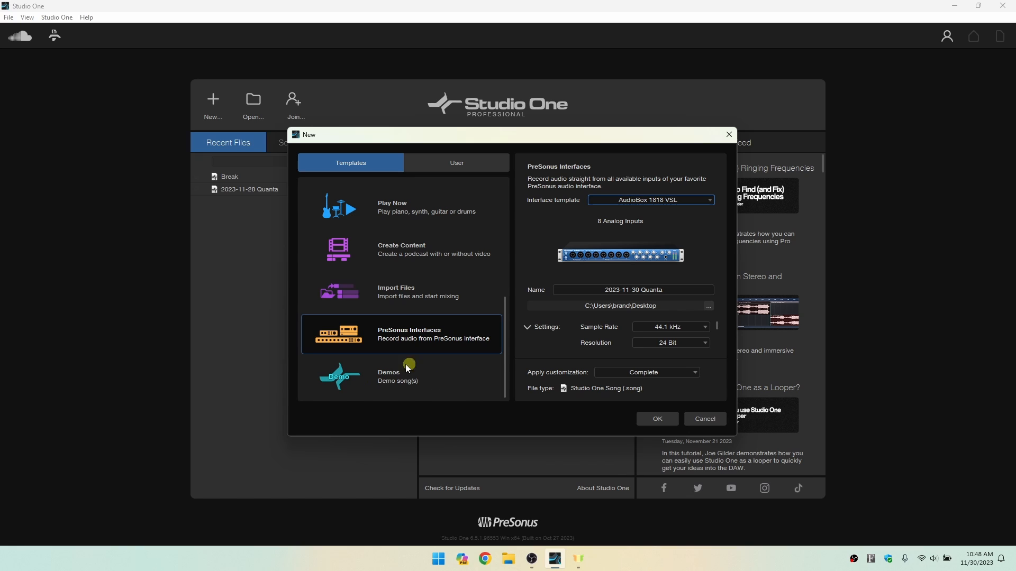
{"action": "left_click", "coordinate": [388, 377]}
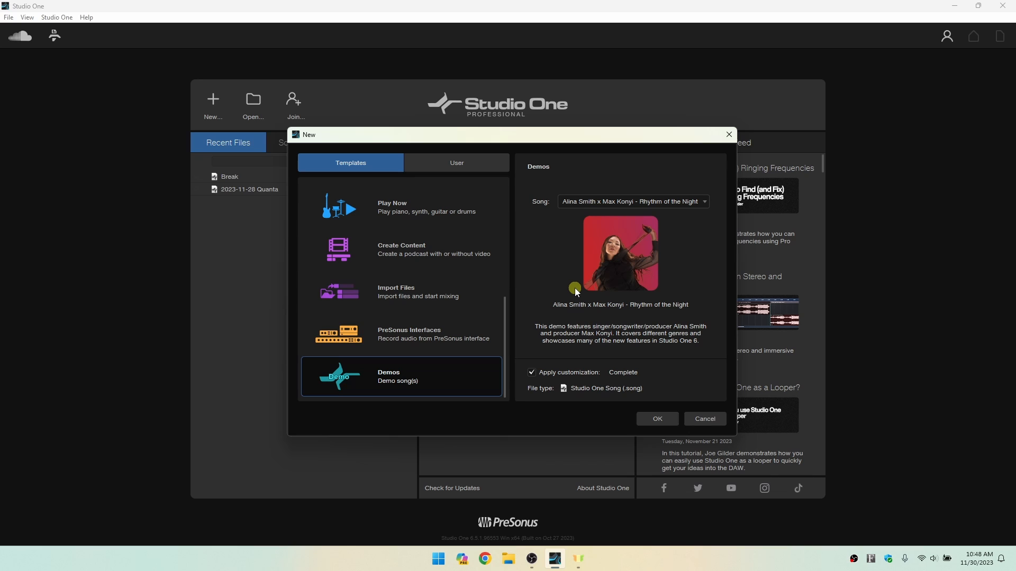
Check the user templates, and create a new song from the Record and Mix template.
{"action": "left_click_drag", "start_coordinate": [505, 337], "coordinate": [508, 197]}
{"action": "left_click", "coordinate": [385, 203]}
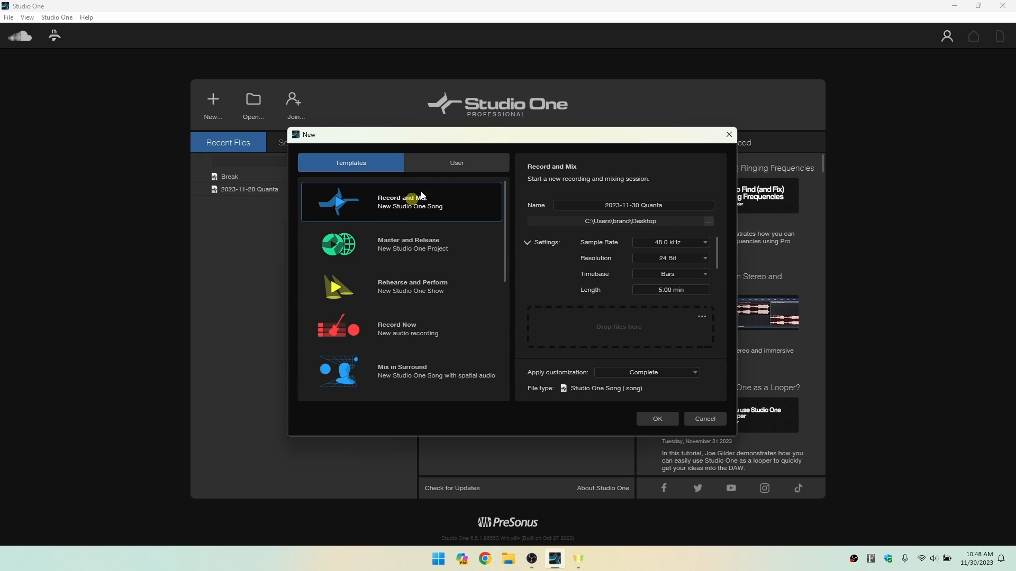
{"action": "left_click", "coordinate": [460, 164]}
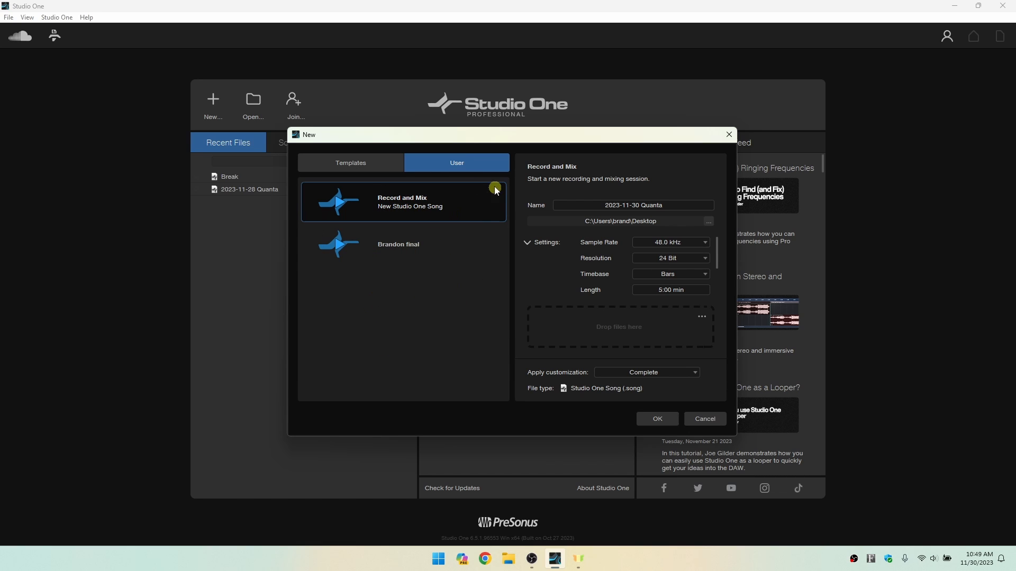
{"action": "left_click", "coordinate": [351, 167]}
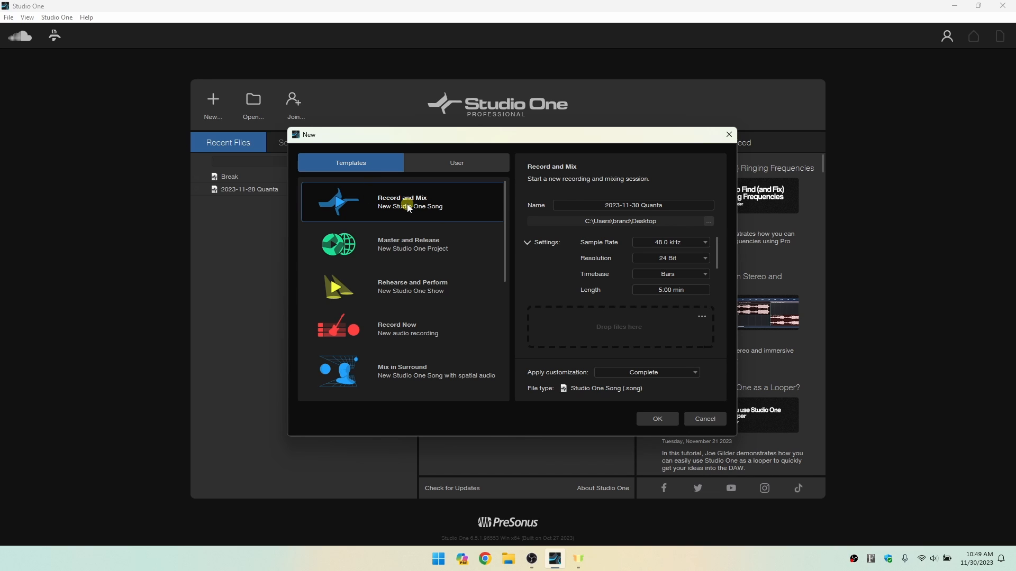
{"action": "left_click", "coordinate": [657, 420]}
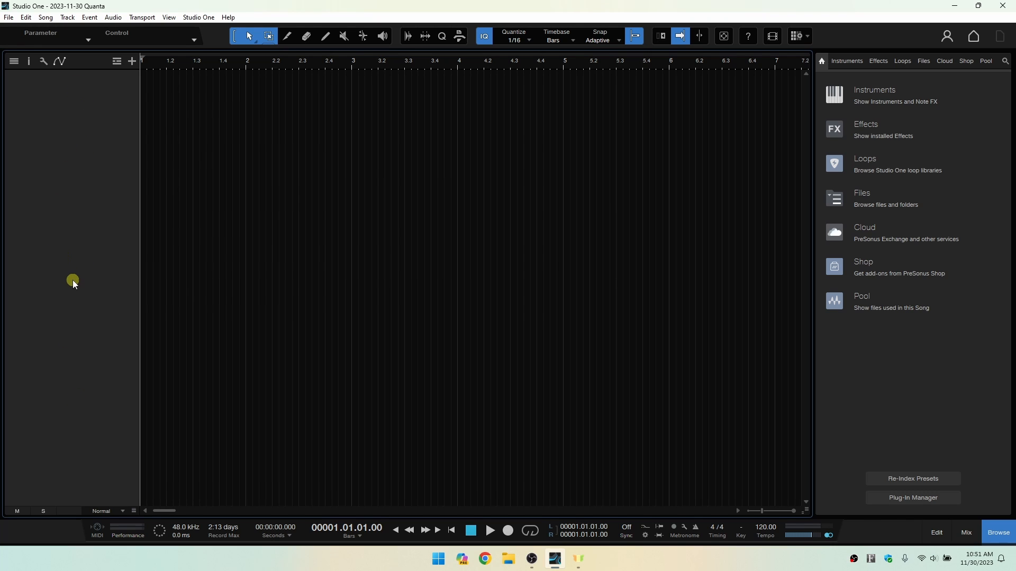
Show the track inspector to examine it, and hide it again.
{"action": "left_click", "coordinate": [29, 62]}
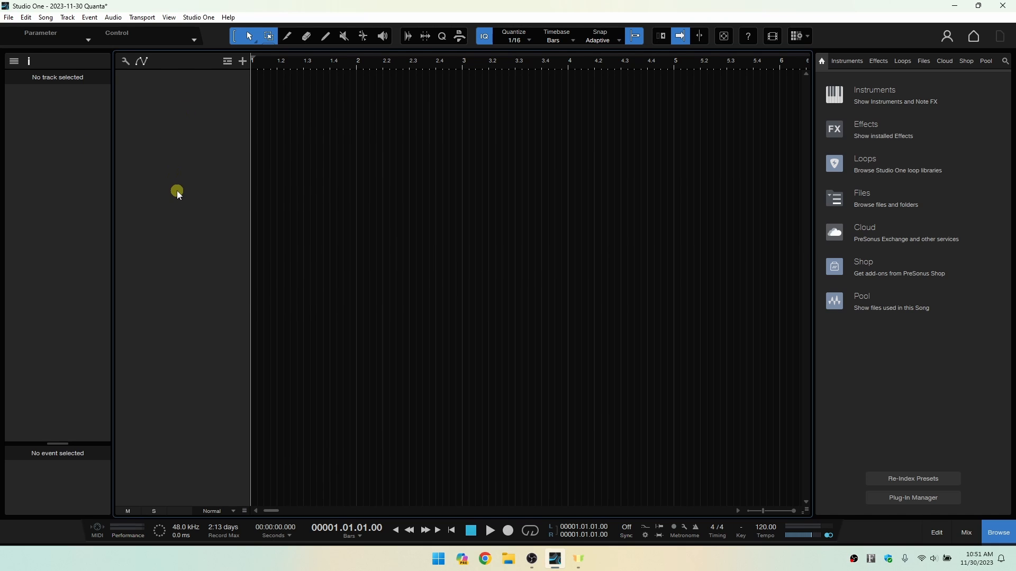
{"action": "left_click", "coordinate": [28, 61]}
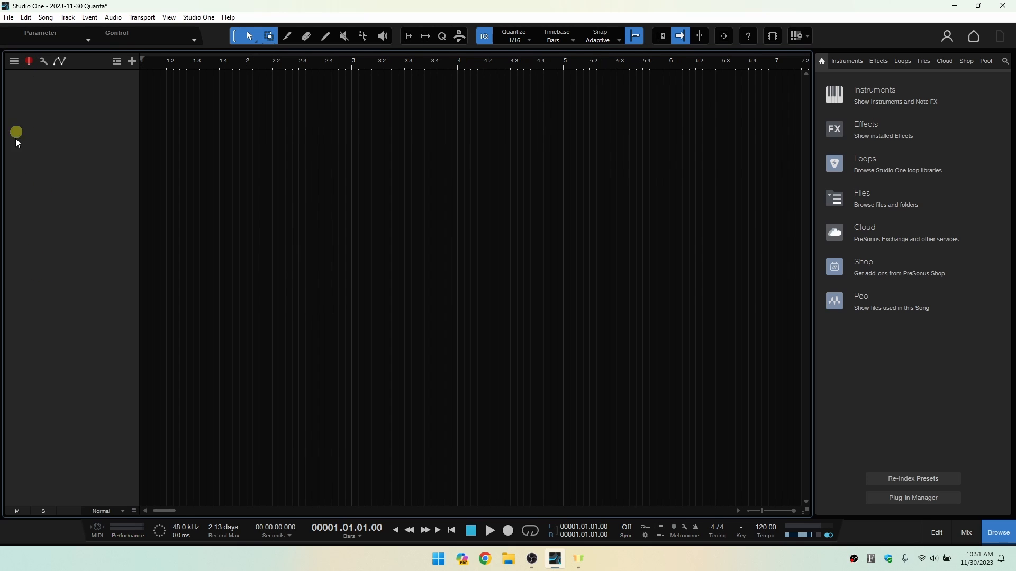
{"action": "left_click", "coordinate": [28, 62]}
{"action": "left_click", "coordinate": [28, 61]}
Browse the instruments by vendor, viewing the contents of the PreSonus, u-he, UVI and KV331 Audio folders.
{"action": "left_click", "coordinate": [848, 61]}
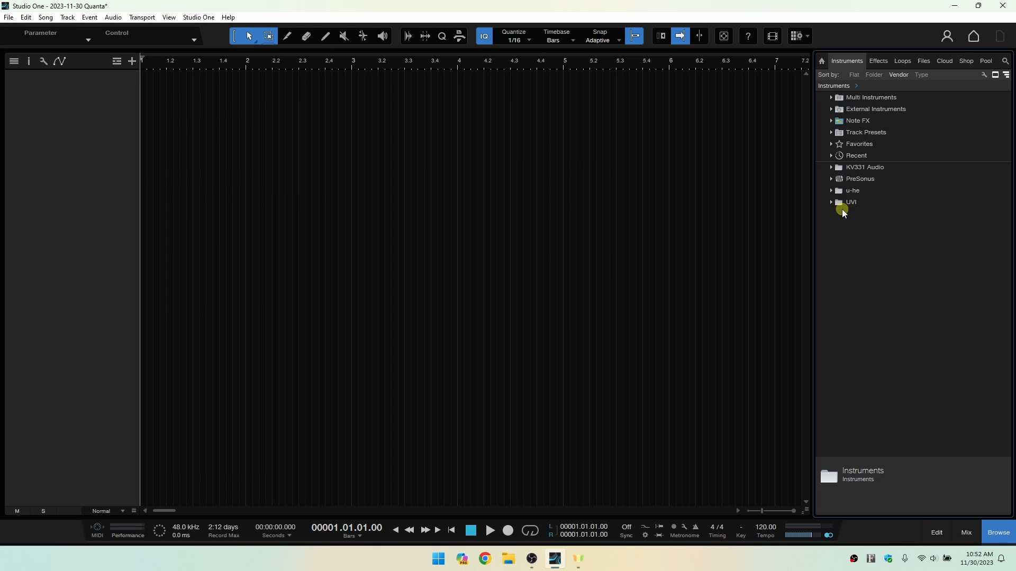
{"action": "left_click", "coordinate": [831, 179]}
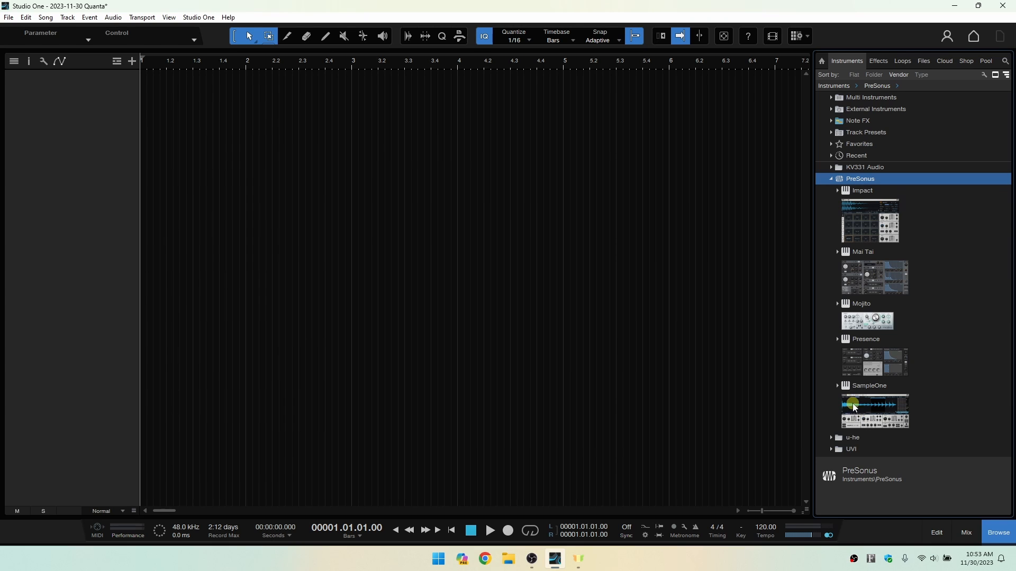
{"action": "left_click", "coordinate": [831, 179]}
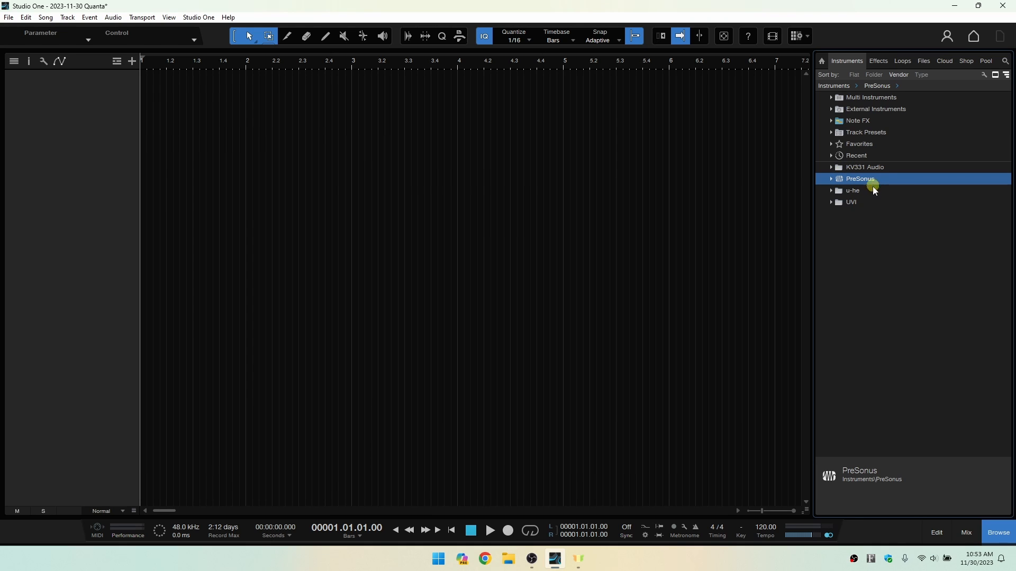
{"action": "left_click", "coordinate": [830, 192]}
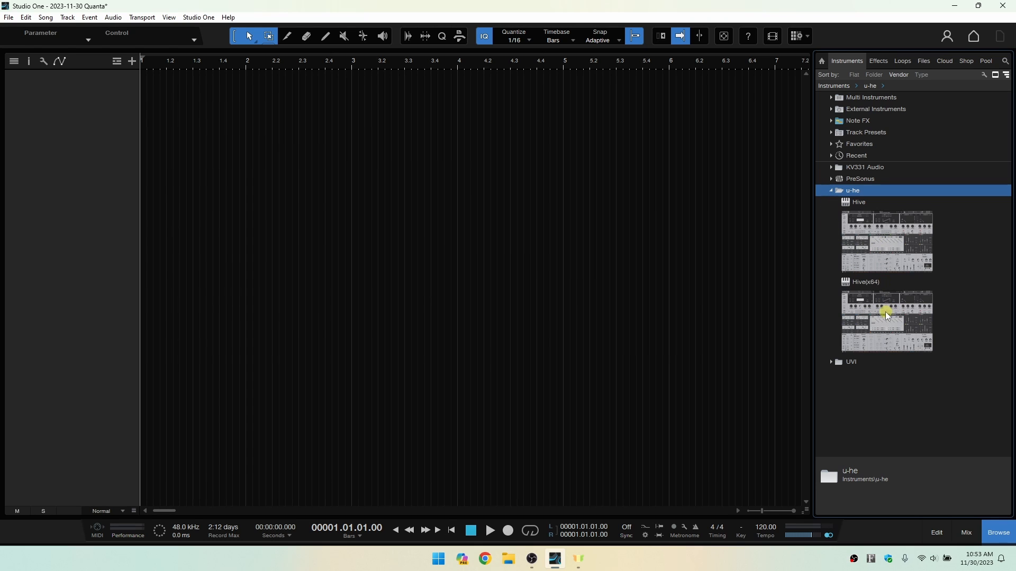
{"action": "left_click", "coordinate": [831, 190]}
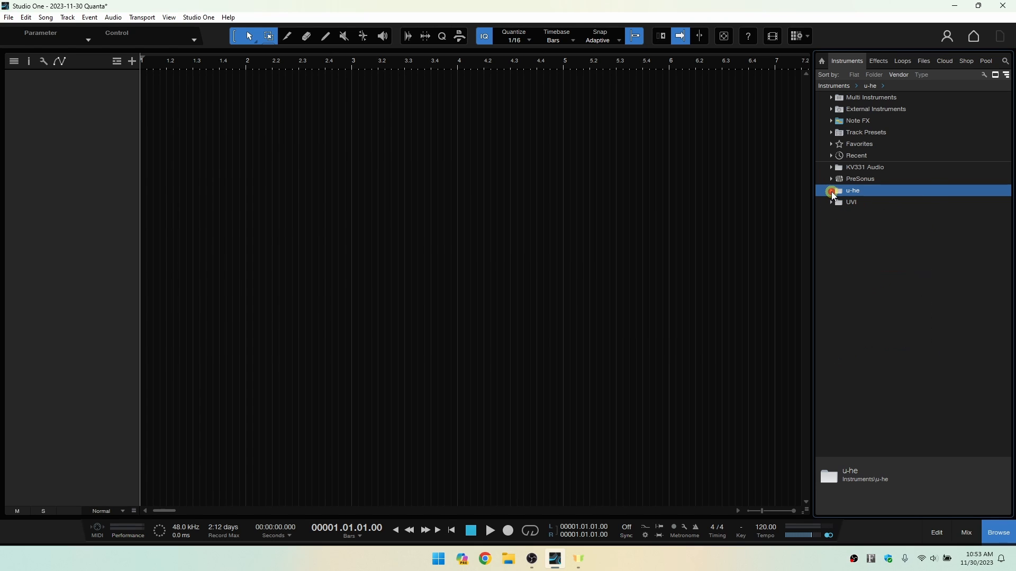
{"action": "left_click", "coordinate": [831, 203]}
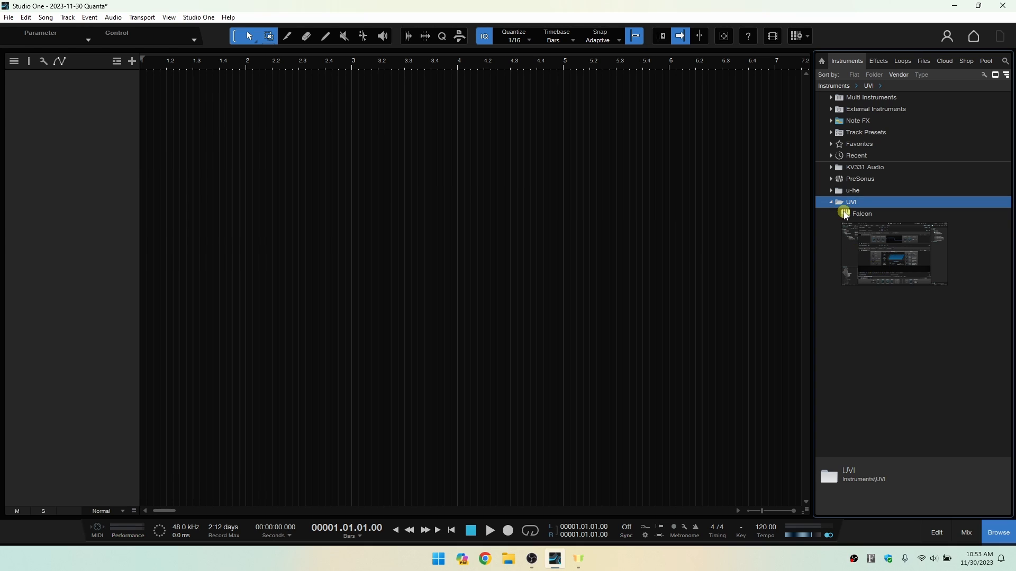
{"action": "left_click", "coordinate": [832, 204]}
{"action": "left_click", "coordinate": [831, 168]}
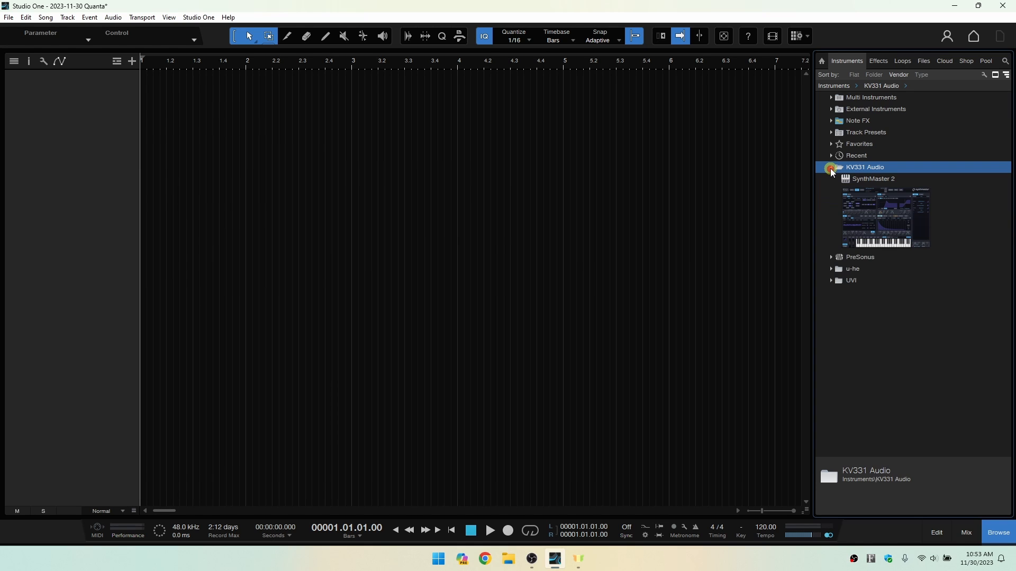
{"action": "left_click", "coordinate": [831, 168]}
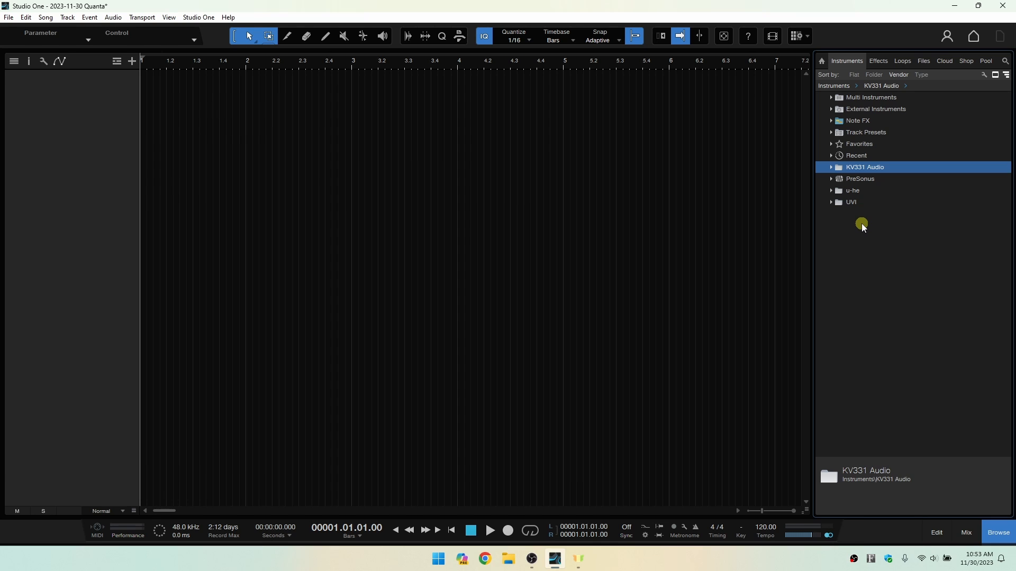
Expand the PreSonus instrument folder and turn the instrument thumbnails off and back on.
{"action": "left_click", "coordinate": [830, 179]}
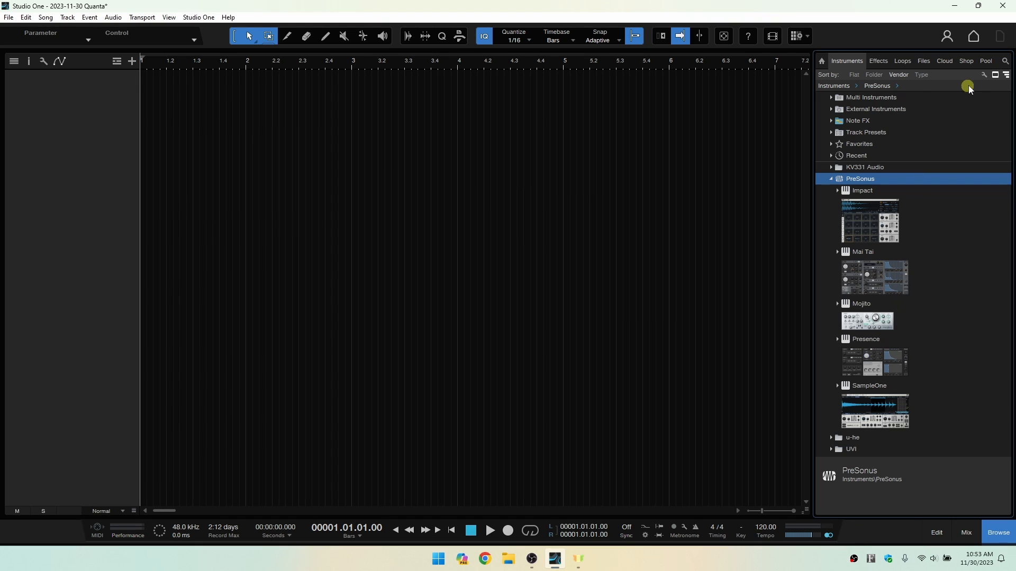
{"action": "left_click", "coordinate": [996, 75]}
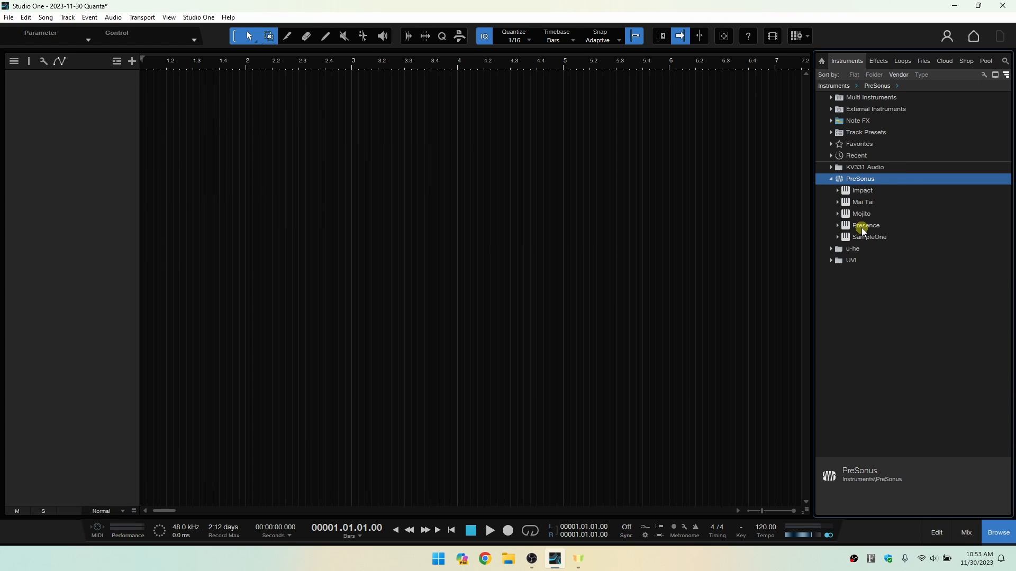
{"action": "left_click", "coordinate": [995, 76]}
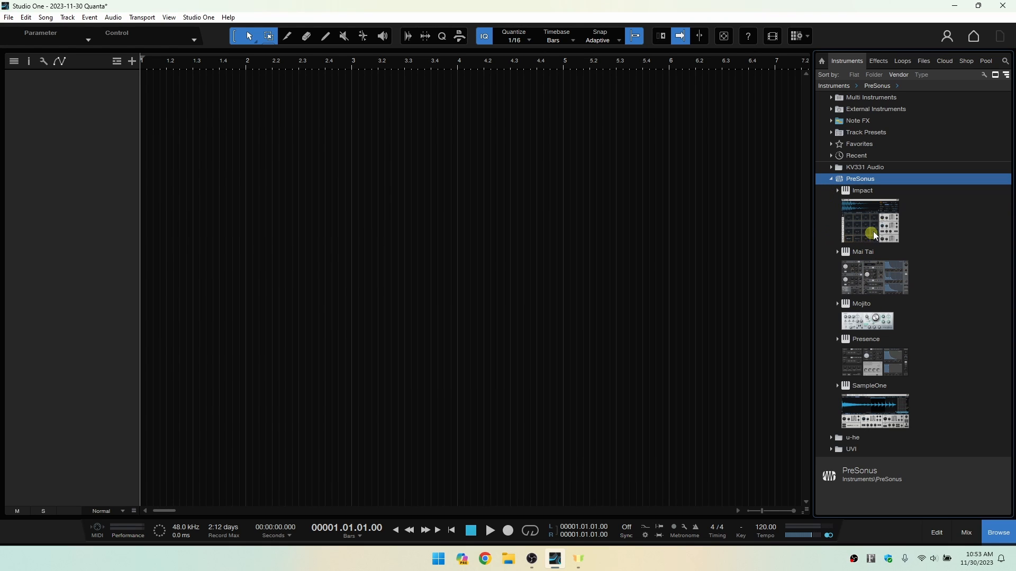
Add the Impact drum sampler to the arrangement as an instrument track and increase the track's height.
{"action": "left_click", "coordinate": [879, 218]}
{"action": "left_click_drag", "start_coordinate": [879, 218], "coordinate": [300, 120]}
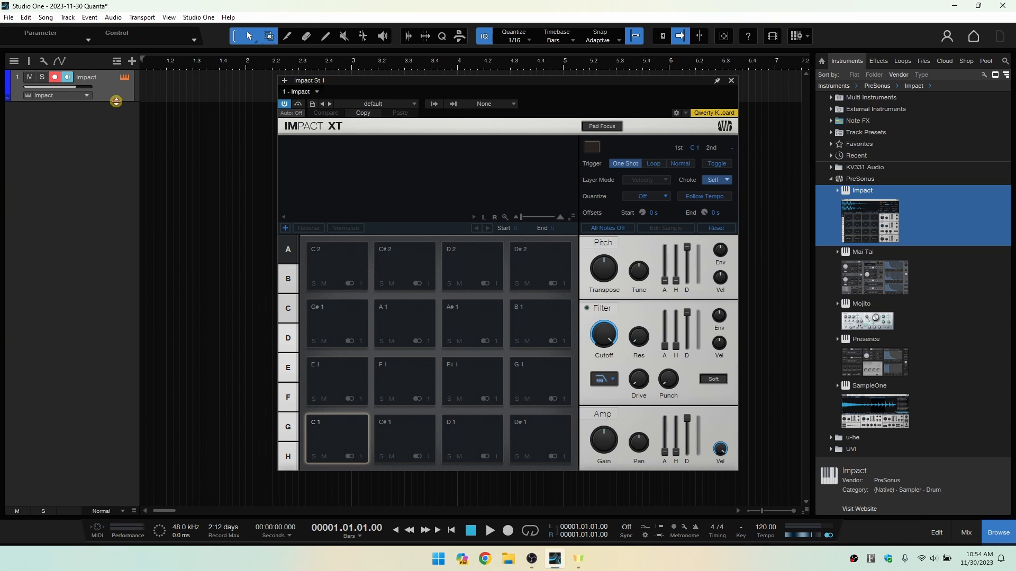
{"action": "left_click_drag", "start_coordinate": [116, 101], "coordinate": [106, 197]}
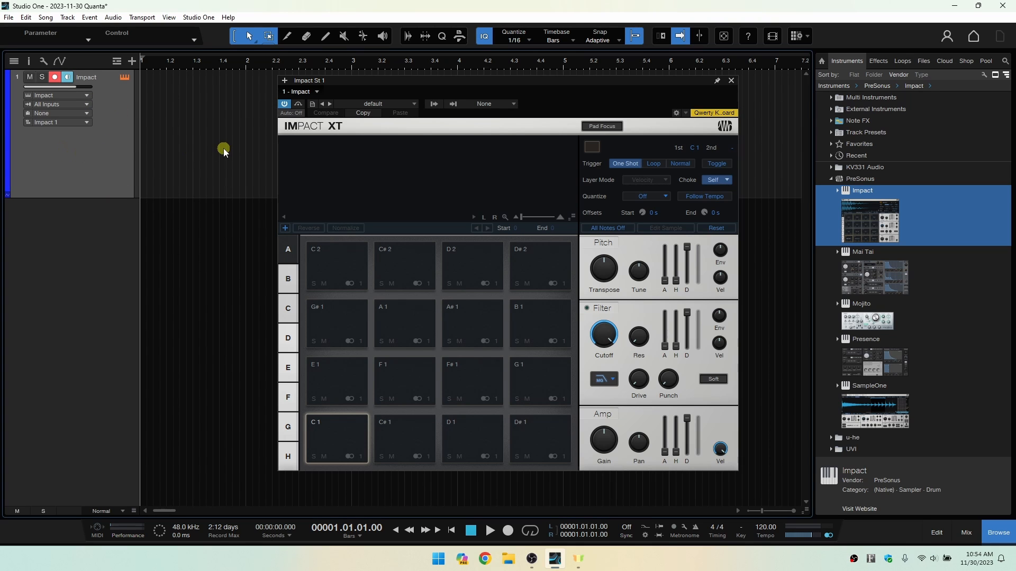
Load the CustomDMX_1 preset from Goldbaby Drums into Impact.
{"action": "left_click", "coordinate": [414, 104]}
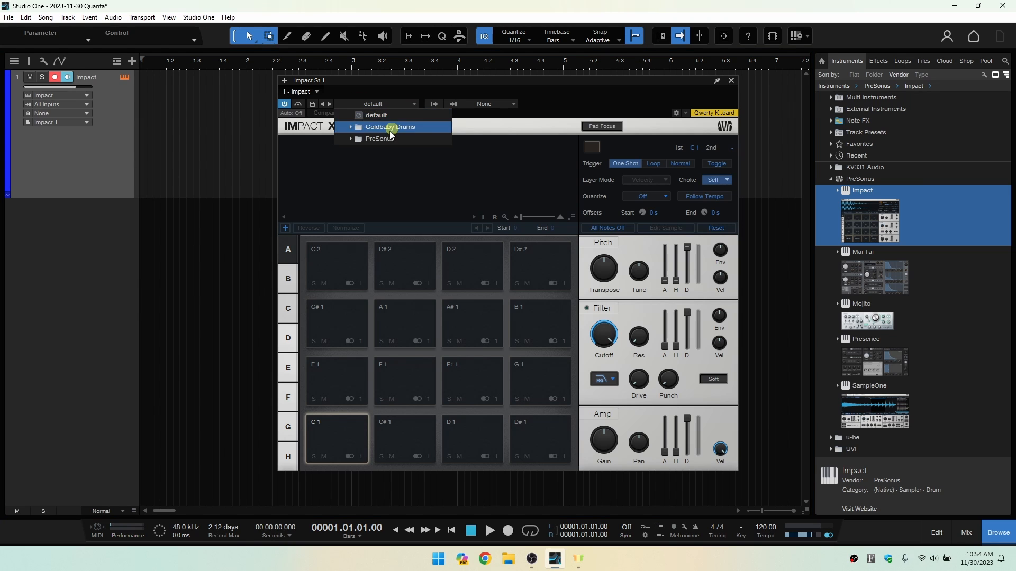
{"action": "left_click", "coordinate": [364, 131]}
{"action": "left_click", "coordinate": [385, 183]}
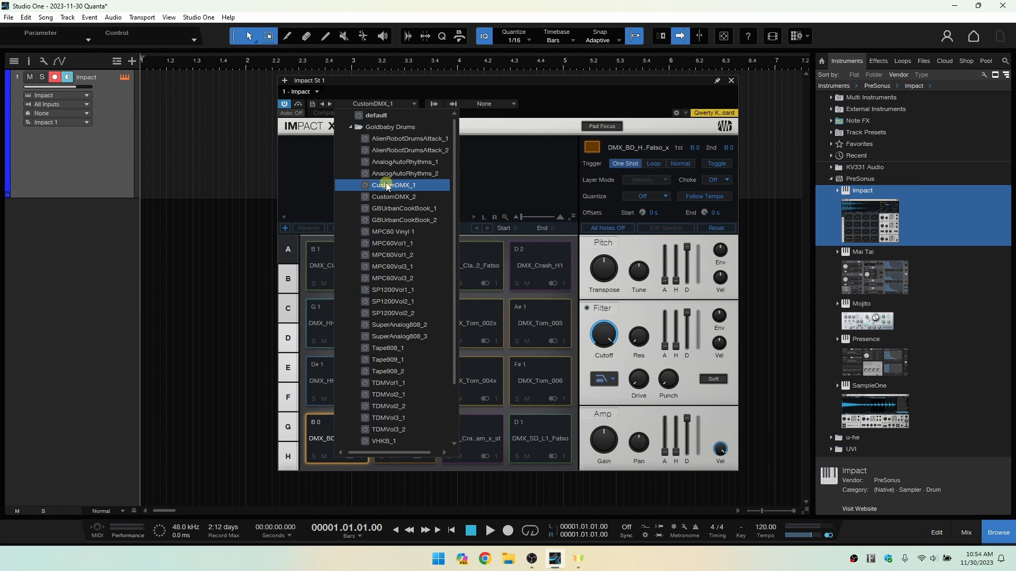
{"action": "left_click", "coordinate": [581, 100]}
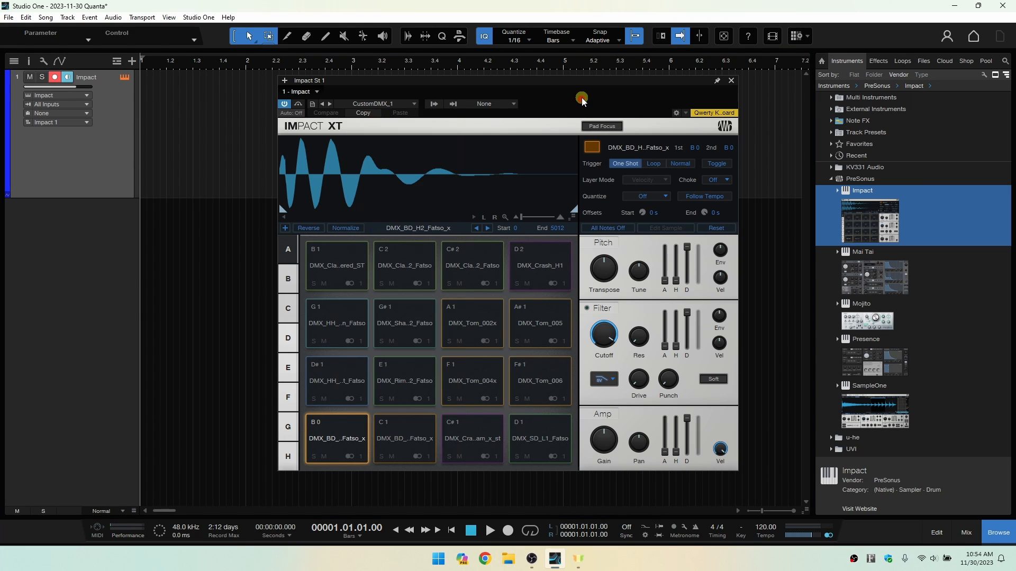
Audition several clap, tom, shaker and hi-hat pads in Impact, and close the instrument window.
{"action": "left_click", "coordinate": [411, 267]}
{"action": "left_click", "coordinate": [461, 267]}
{"action": "left_click", "coordinate": [467, 316]}
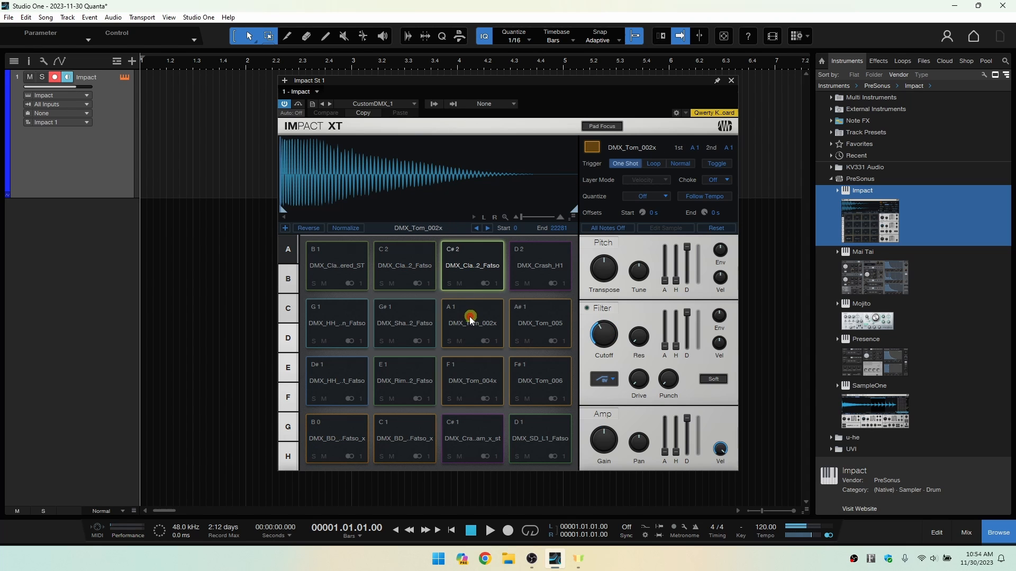
{"action": "left_click", "coordinate": [401, 317]}
{"action": "left_click", "coordinate": [340, 373]}
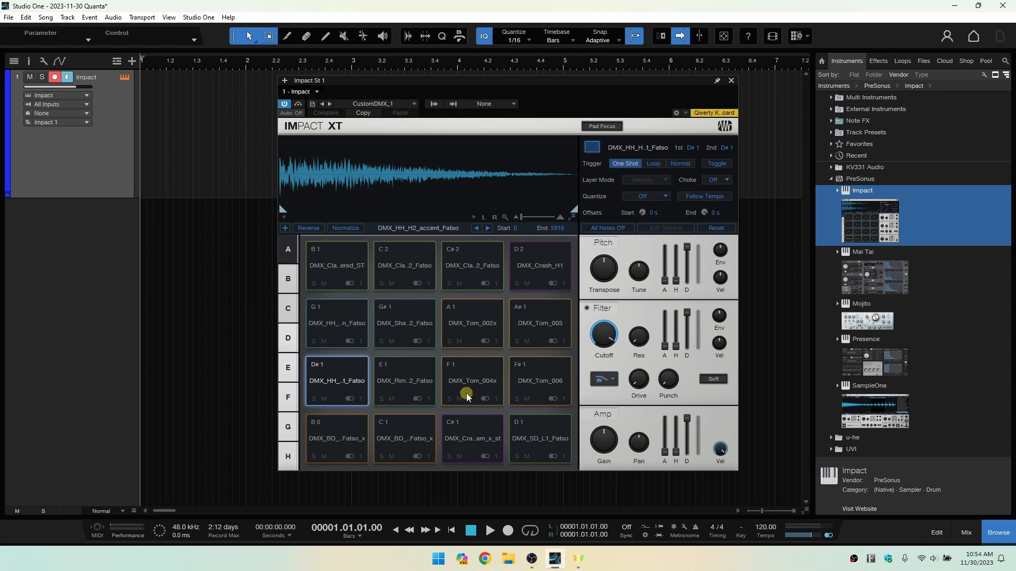
{"action": "left_click", "coordinate": [731, 80]}
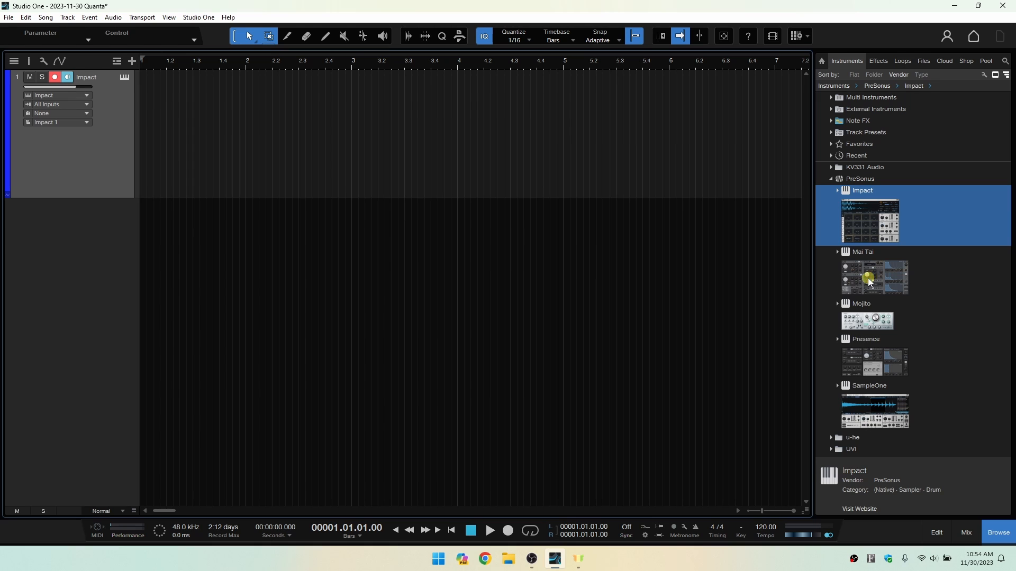
Add the Mai Tai synth as an instrument track above Impact and increase the track height.
{"action": "left_click_drag", "start_coordinate": [859, 283], "coordinate": [362, 227]}
{"action": "left_click_drag", "start_coordinate": [310, 281], "coordinate": [347, 72]}
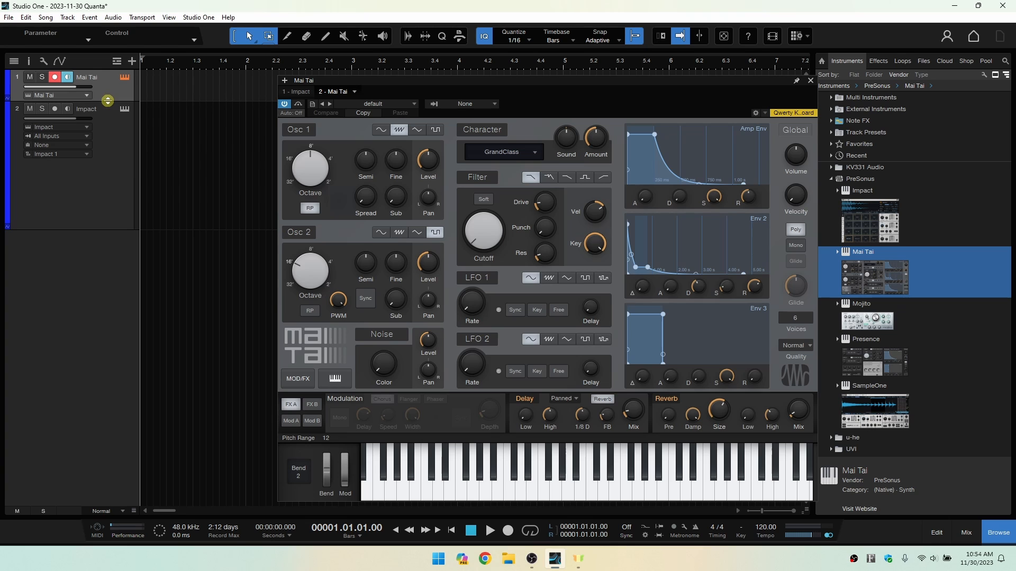
{"action": "left_click_drag", "start_coordinate": [103, 101], "coordinate": [98, 194]}
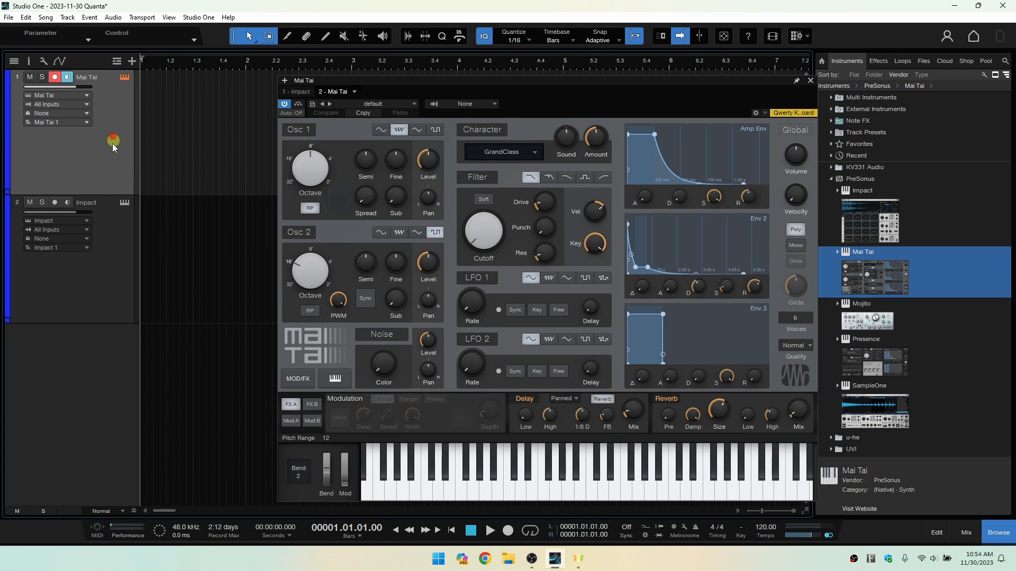
Vary the height of both tracks, leaving them at Medium size, and close the Mai Tai window.
{"action": "left_click", "coordinate": [104, 268]}
{"action": "left_click", "coordinate": [118, 146]}
{"action": "scroll", "coordinate": [112, 244], "scroll_direction": "down", "scroll_amount": 3}
{"action": "scroll", "coordinate": [113, 244], "scroll_direction": "up", "scroll_amount": 3}
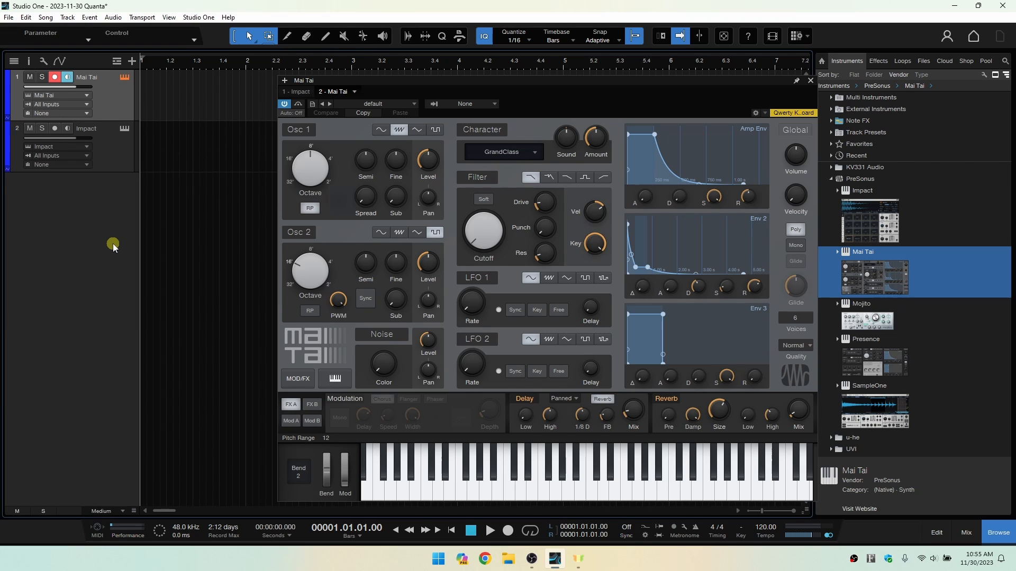
{"action": "scroll", "coordinate": [113, 243], "scroll_direction": "up", "scroll_amount": 3}
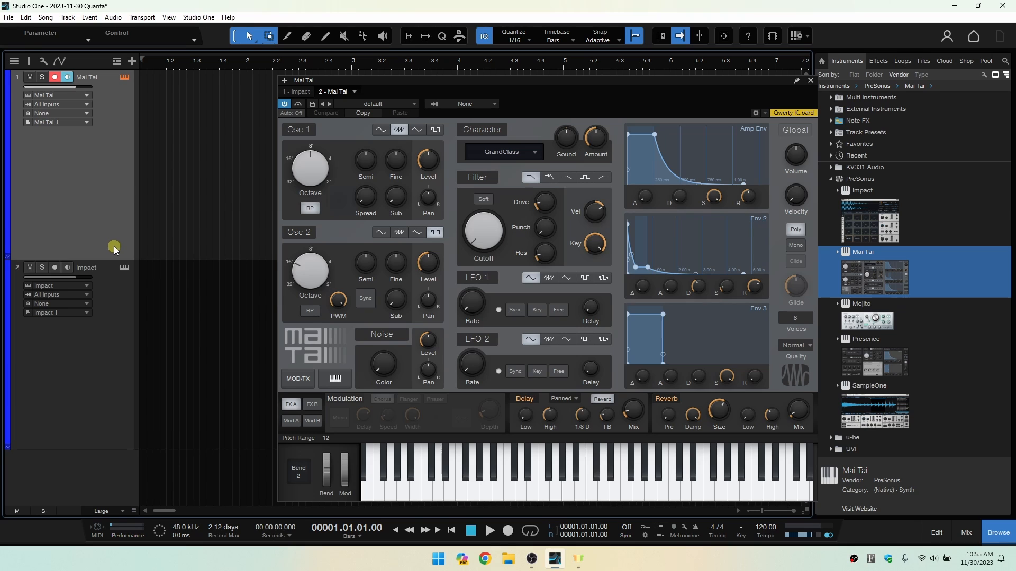
{"action": "scroll", "coordinate": [115, 246], "scroll_direction": "down", "scroll_amount": 3}
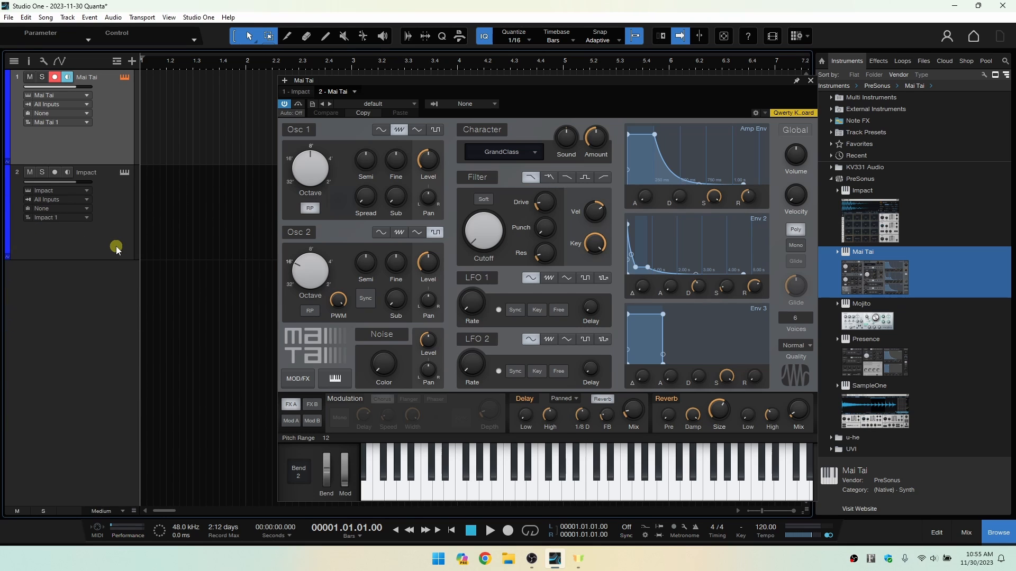
{"action": "scroll", "coordinate": [117, 249], "scroll_direction": "down", "scroll_amount": 1}
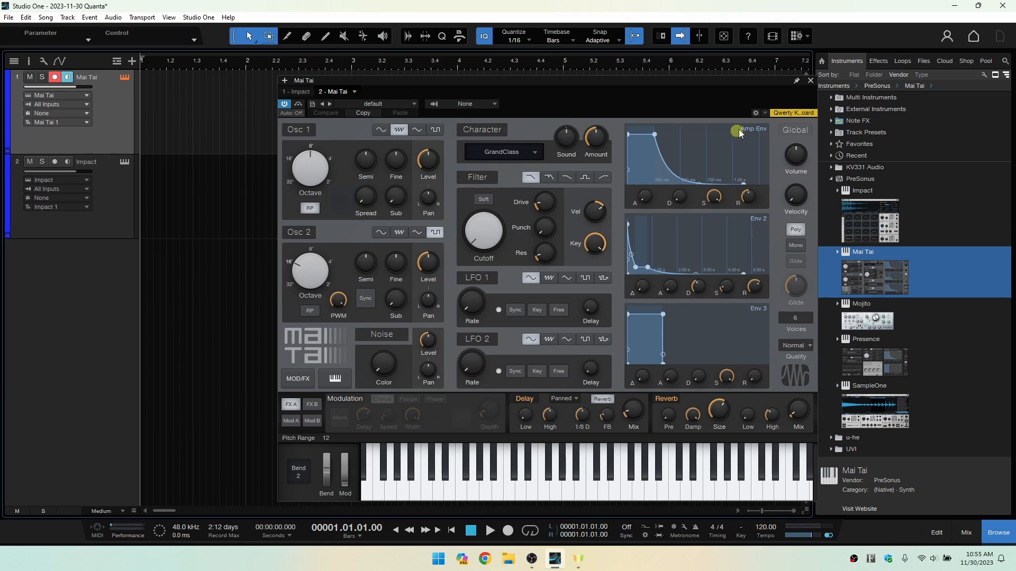
{"action": "left_click", "coordinate": [811, 82]}
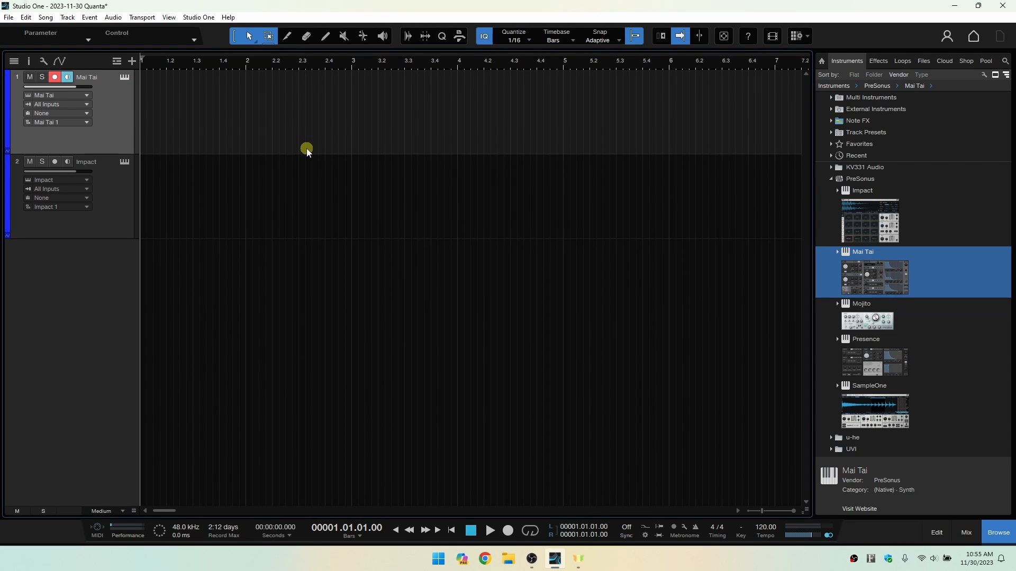
Zoom the arrangement timeline horizontally out and back in, and review the available zoom commands.
{"action": "key", "text": "w"}
{"action": "key", "text": "w"}
{"action": "key", "text": "w"}
{"action": "key", "text": "w"}
{"action": "key", "text": "w"}
{"action": "key", "text": "w"}
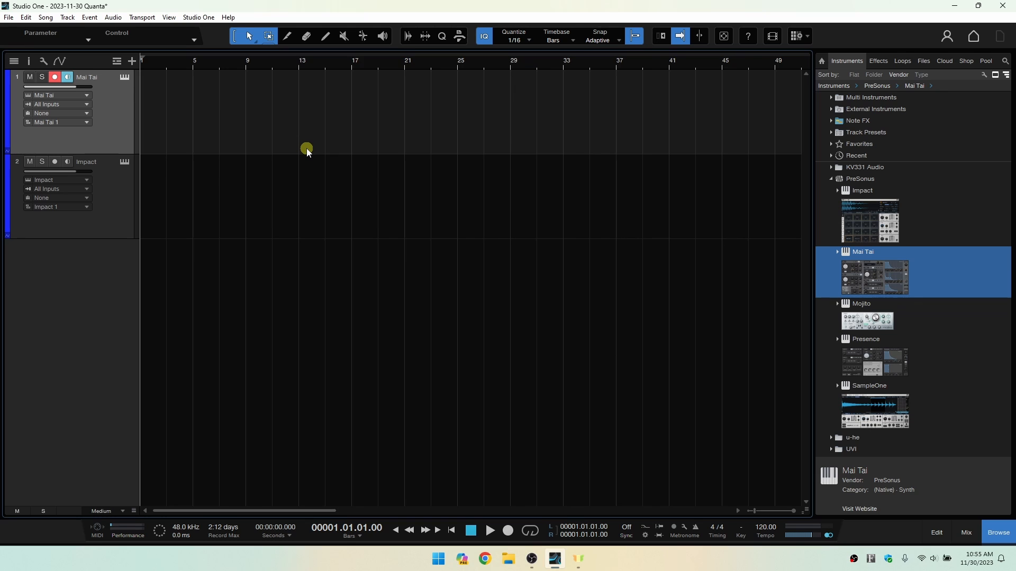
{"action": "key", "text": "w"}
{"action": "key", "text": "w"}
{"action": "key", "text": "w"}
{"action": "key", "text": "e"}
{"action": "key", "text": "e"}
{"action": "key", "text": "e"}
{"action": "key", "text": "e"}
{"action": "key", "text": "e"}
{"action": "key", "text": "e"}
{"action": "key", "text": "e"}
{"action": "key", "text": "e"}
{"action": "key", "text": "e"}
{"action": "key", "text": "e"}
{"action": "key", "text": "e"}
{"action": "key", "text": "e"}
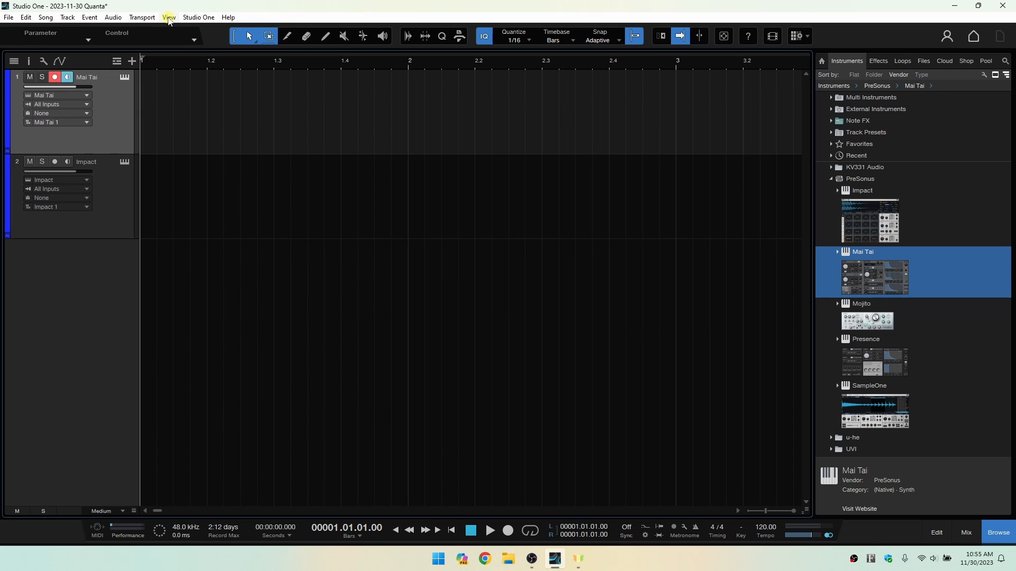
{"action": "left_click", "coordinate": [169, 18]}
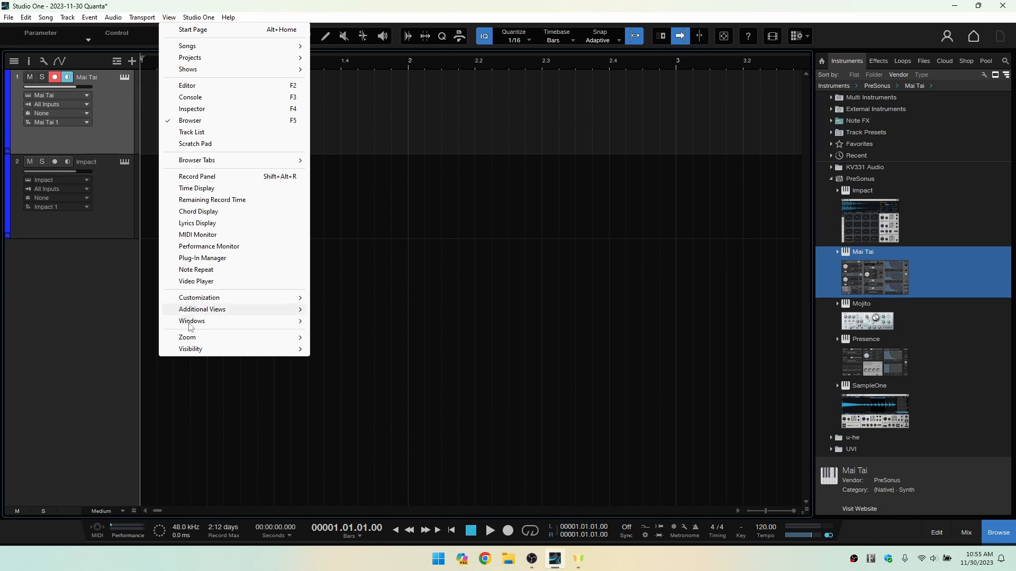
{"action": "mouse_move", "coordinate": [207, 342]}
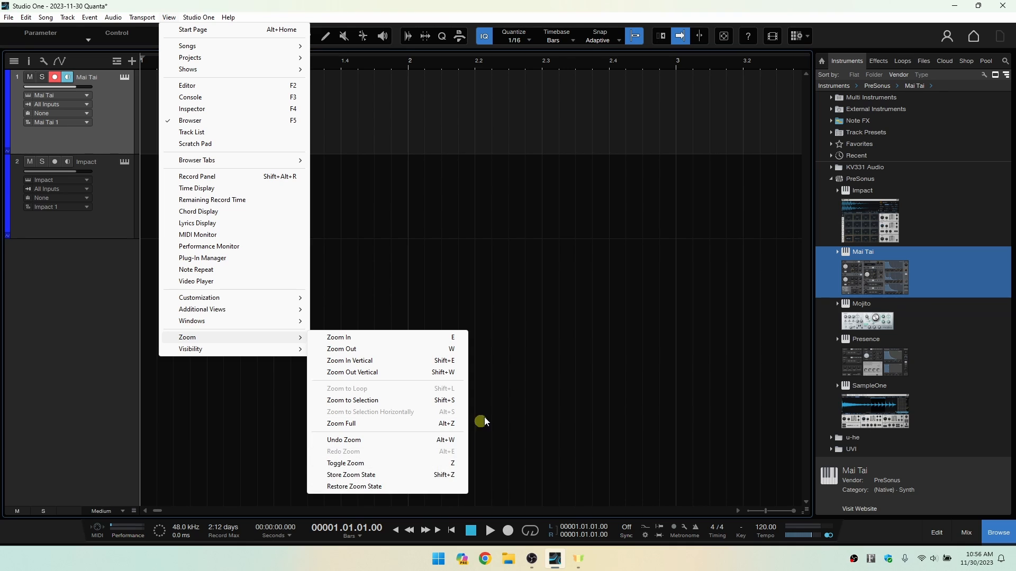
{"action": "left_click", "coordinate": [519, 358]}
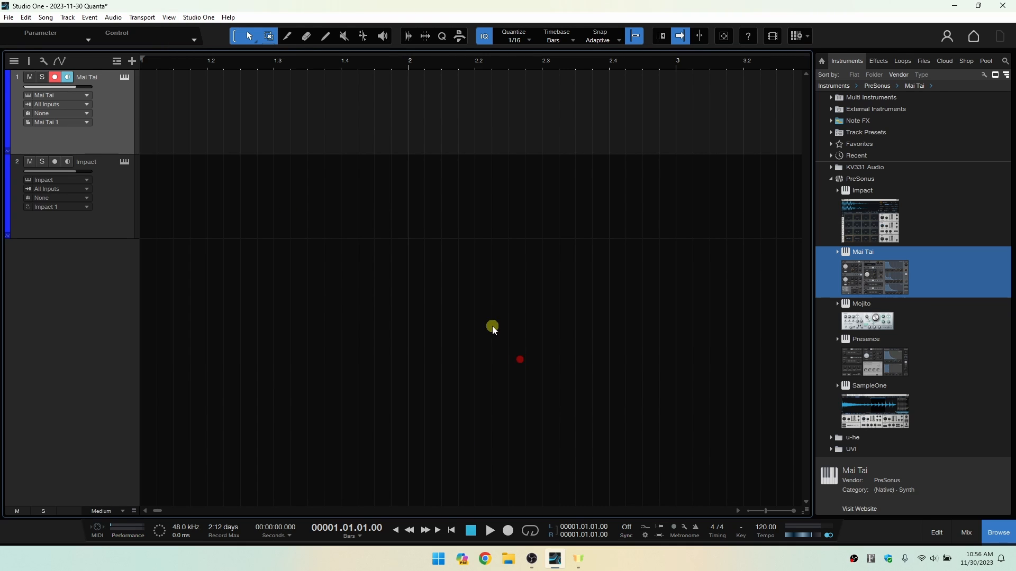
Remove the Impact track together with its instrument, and remove the Mai Tai track while keeping its instrument.
{"action": "left_click", "coordinate": [112, 204]}
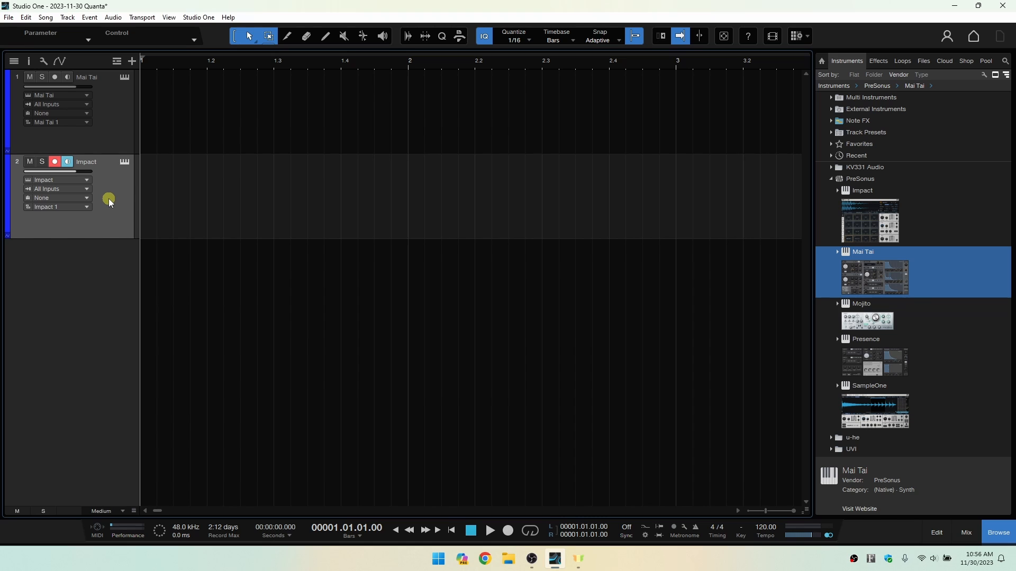
{"action": "right_click", "coordinate": [110, 202]}
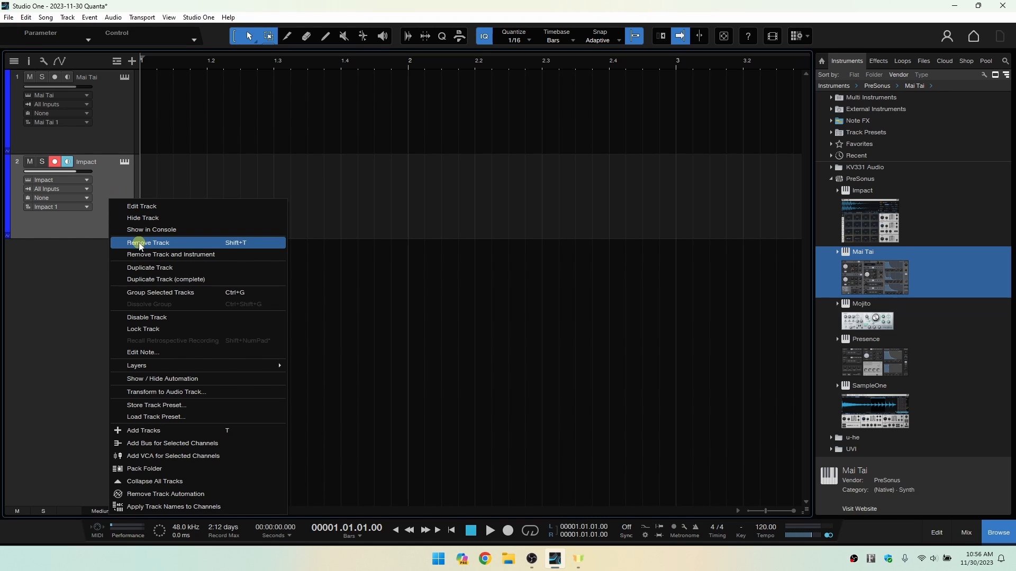
{"action": "left_click", "coordinate": [165, 255]}
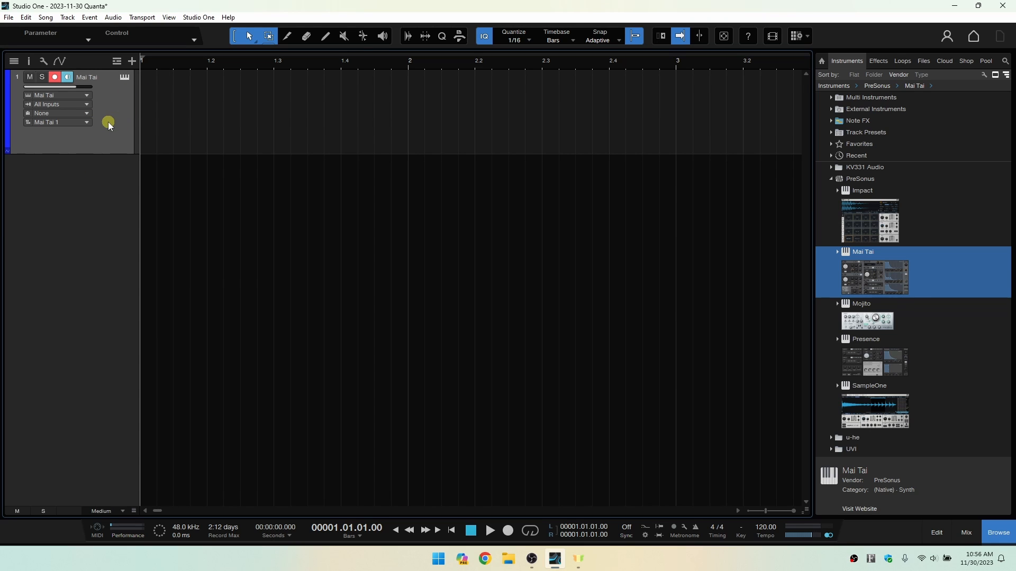
{"action": "key", "text": "ctrl+z"}
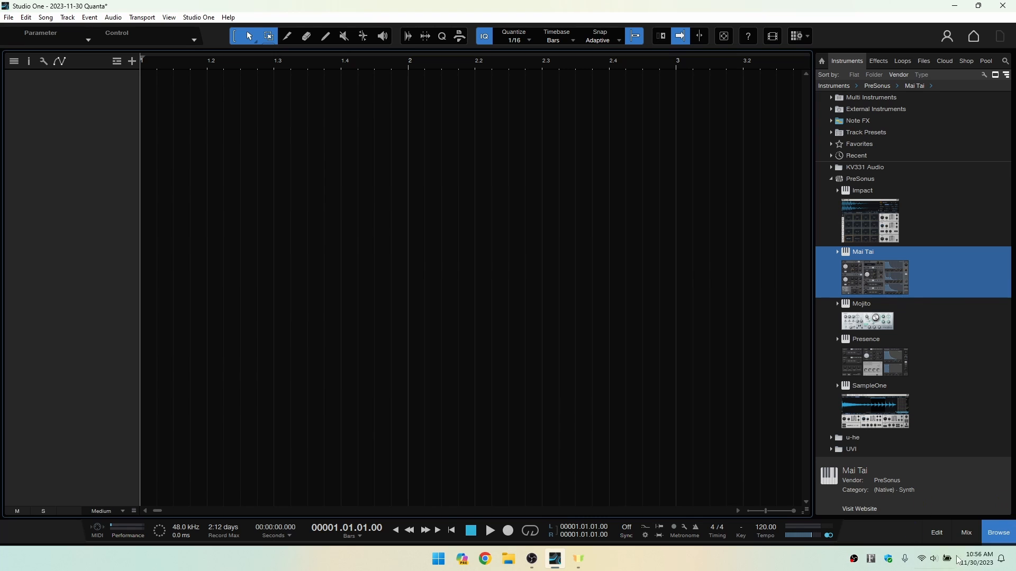
Remove the leftover Mai Tai instrument in the mixing console, and hide the console.
{"action": "left_click", "coordinate": [967, 533]}
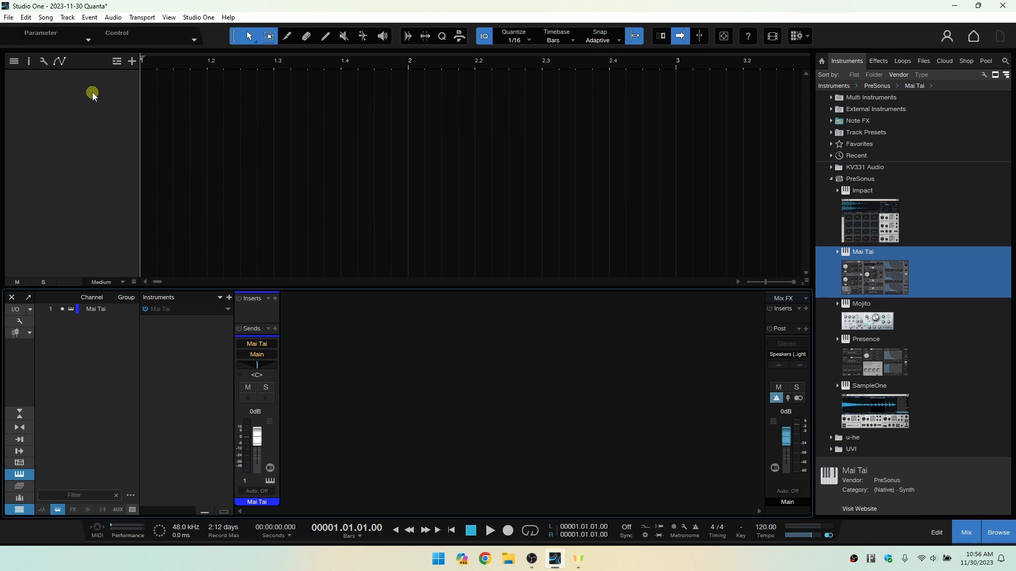
{"action": "left_click", "coordinate": [227, 309]}
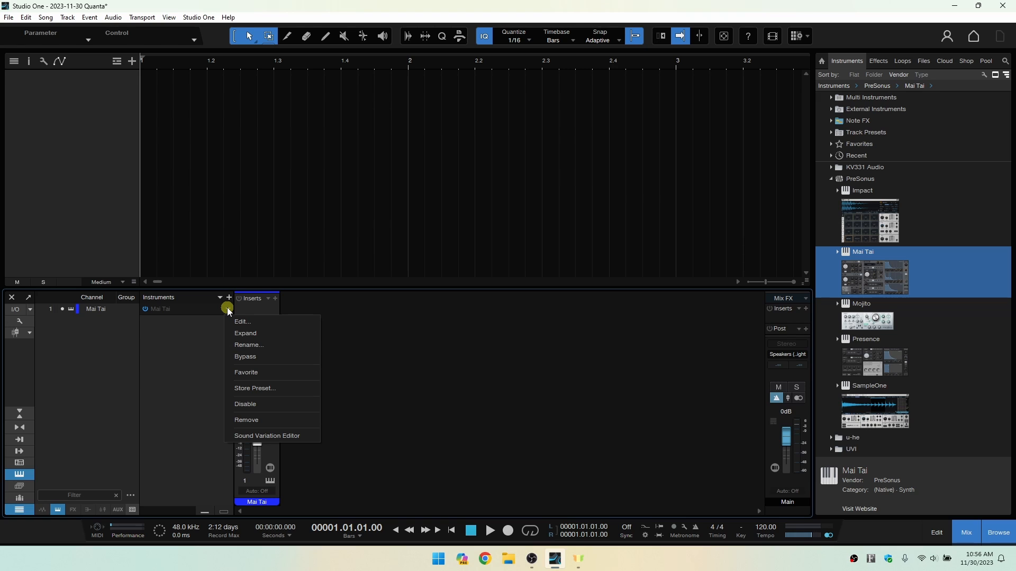
{"action": "left_click", "coordinate": [243, 420]}
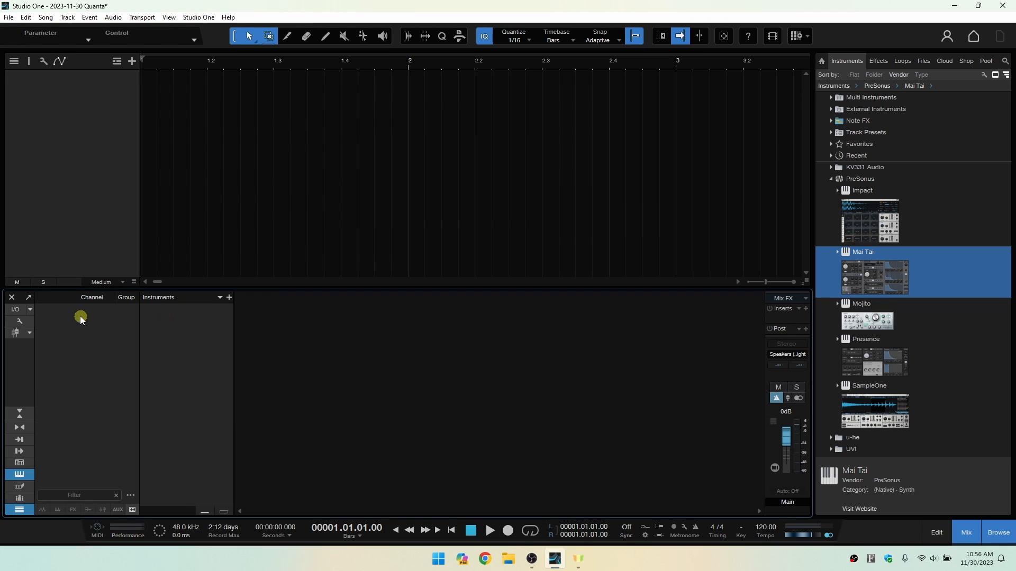
{"action": "left_click", "coordinate": [965, 533]}
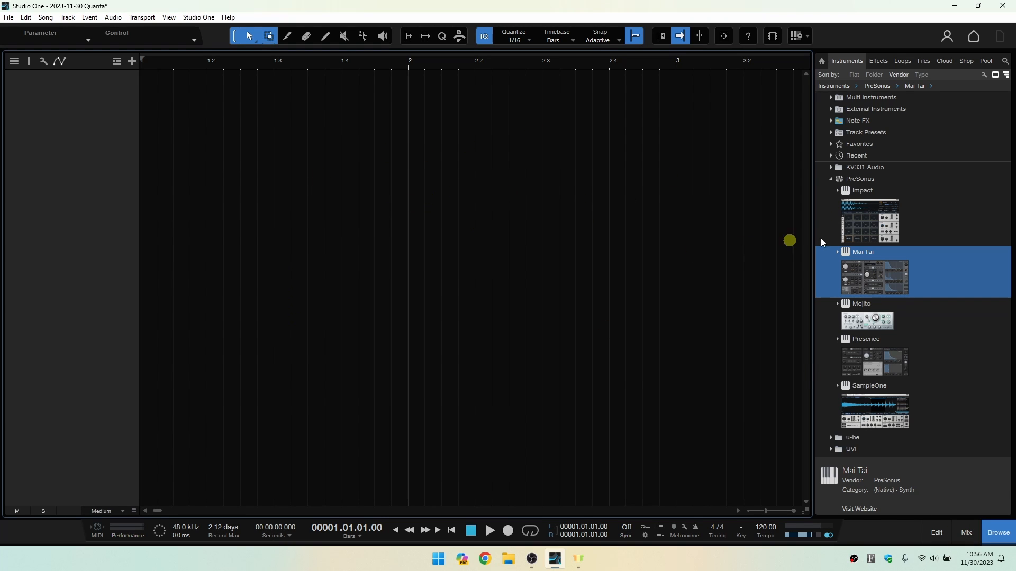
Add the PreSonus Autofilter effect on a new audio track, insert Beat Delay on the same track, and switch between their editors.
{"action": "left_click", "coordinate": [831, 179]}
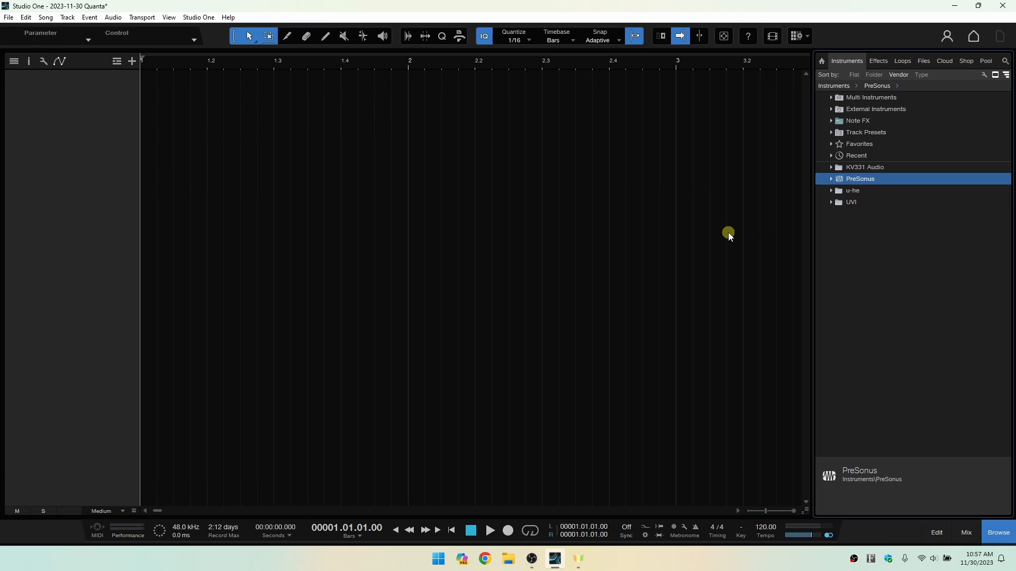
{"action": "left_click", "coordinate": [883, 62]}
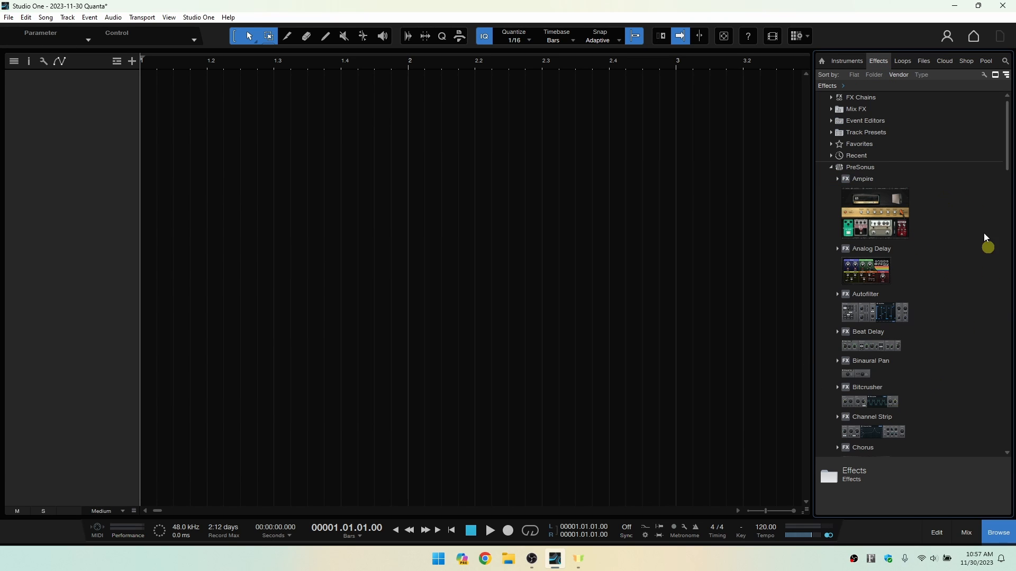
{"action": "left_click_drag", "start_coordinate": [874, 312], "coordinate": [370, 135]}
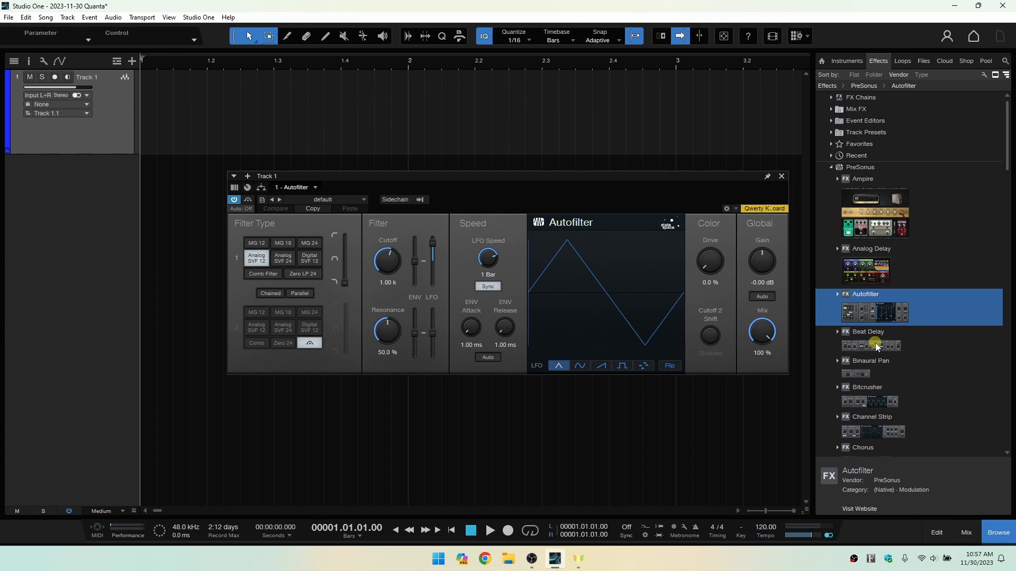
{"action": "left_click_drag", "start_coordinate": [879, 345], "coordinate": [496, 106]}
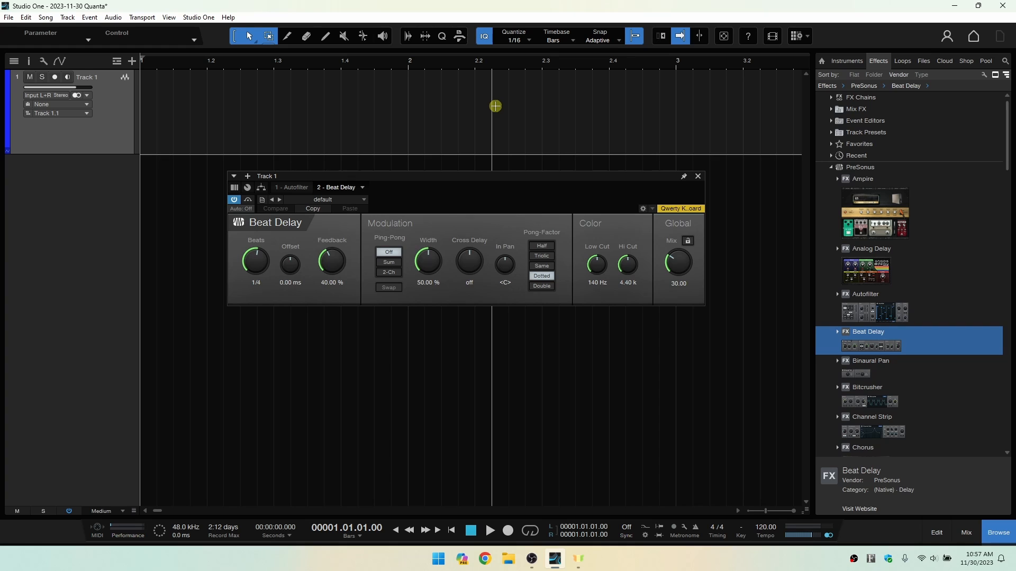
{"action": "left_click", "coordinate": [293, 187]}
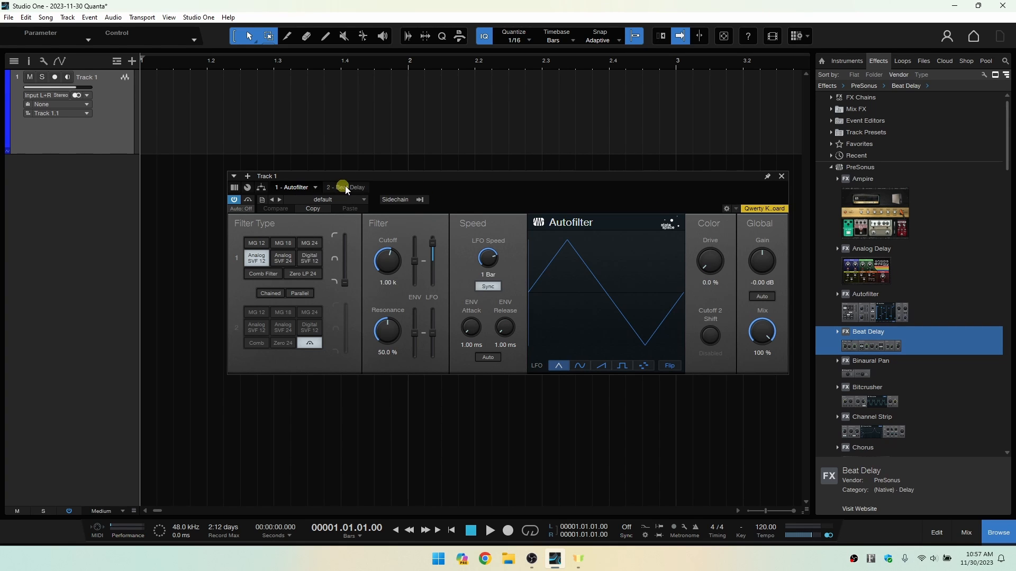
{"action": "left_click", "coordinate": [344, 187]}
{"action": "left_click", "coordinate": [297, 187]}
Show the inspector for Track 1, review its Tempo and Timestretch options, and set the track delay to -2.00 ms.
{"action": "left_click", "coordinate": [28, 61]}
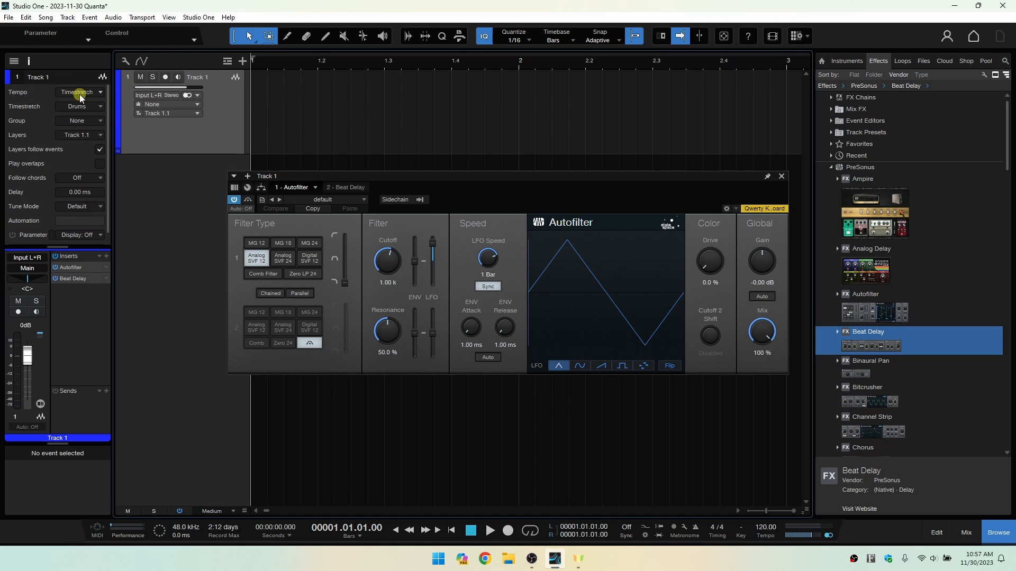
{"action": "left_click", "coordinate": [101, 93]}
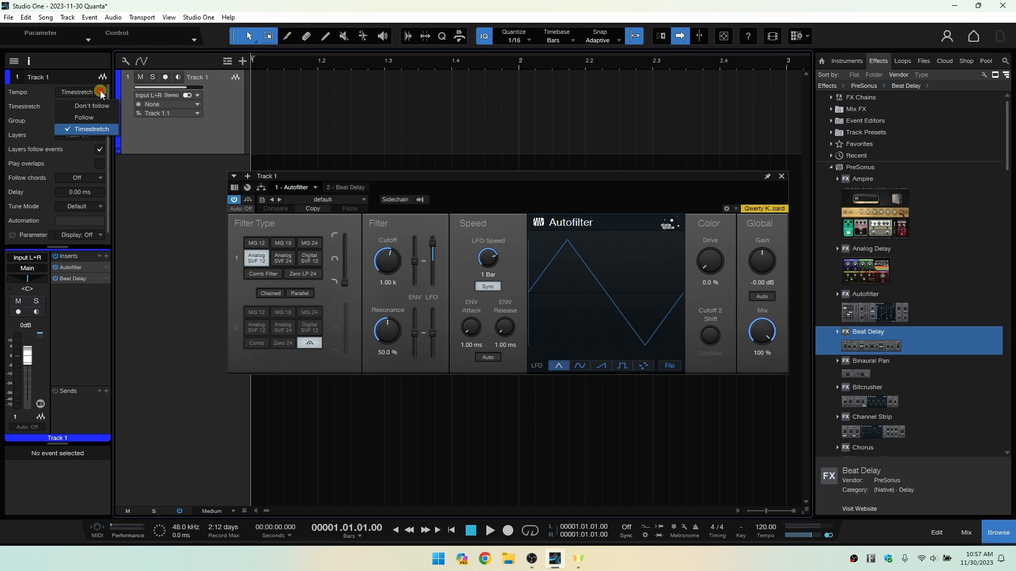
{"action": "left_click", "coordinate": [101, 93]}
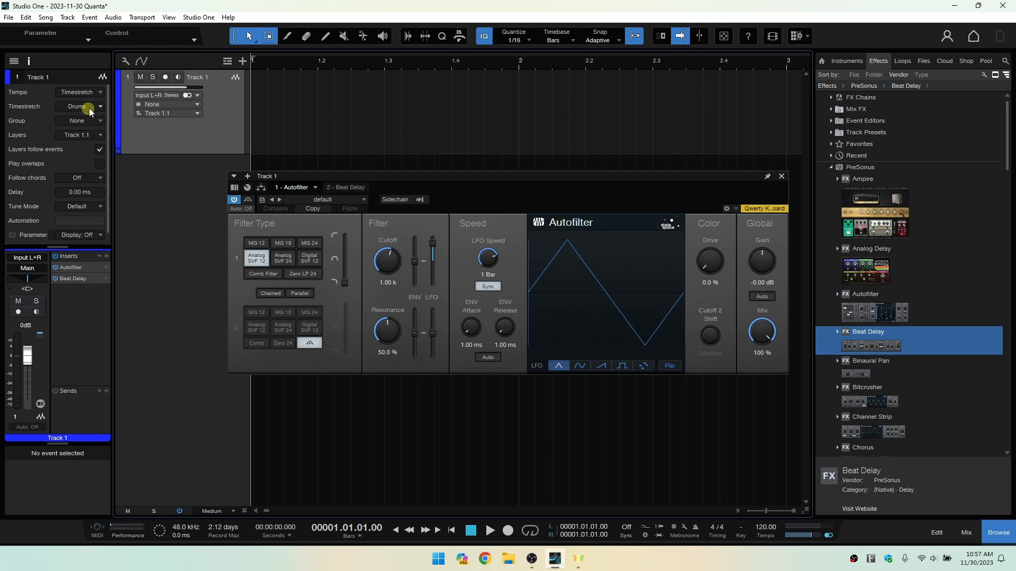
{"action": "left_click", "coordinate": [101, 108]}
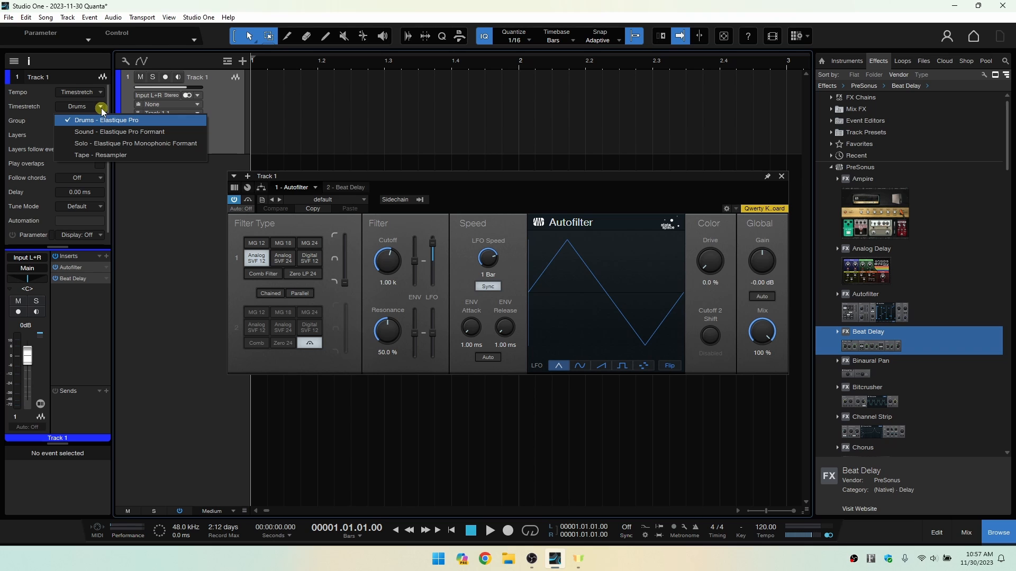
{"action": "left_click", "coordinate": [127, 101]}
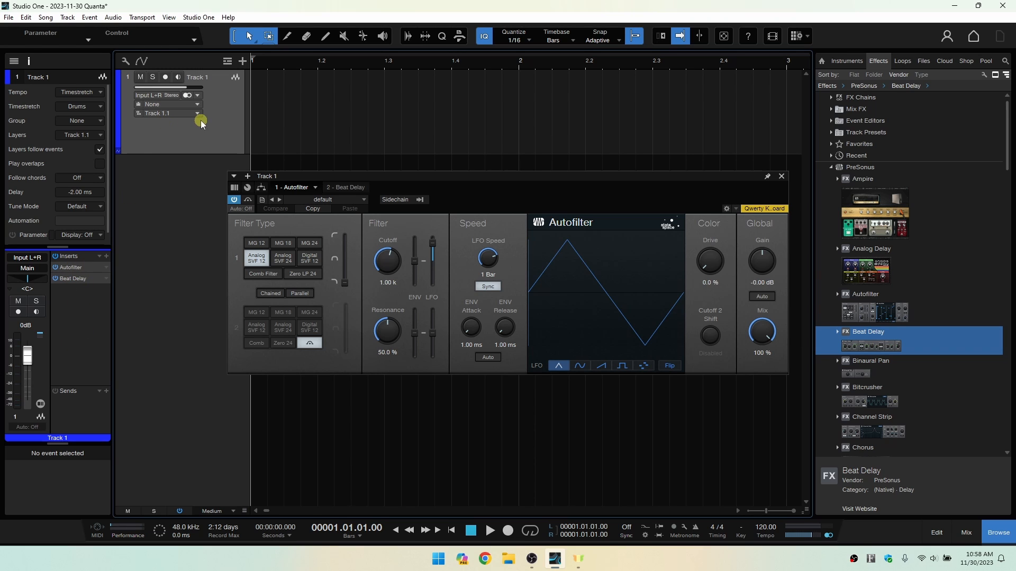
Expand and collapse the Autofilter and Beat Delay parameters in the inspector's inserts, closing the open effect editor.
{"action": "double_click", "coordinate": [73, 278]}
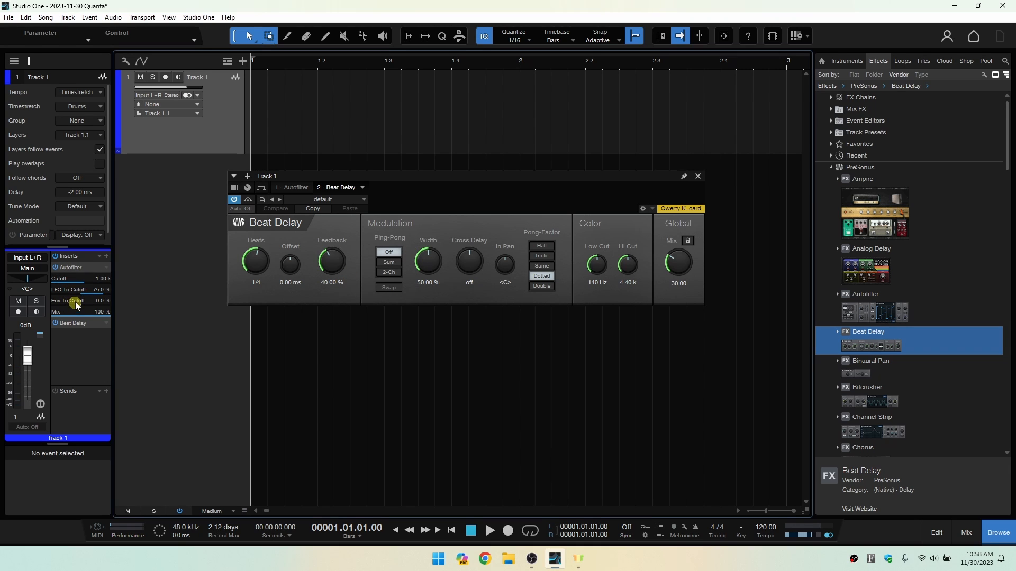
{"action": "left_click", "coordinate": [72, 322]}
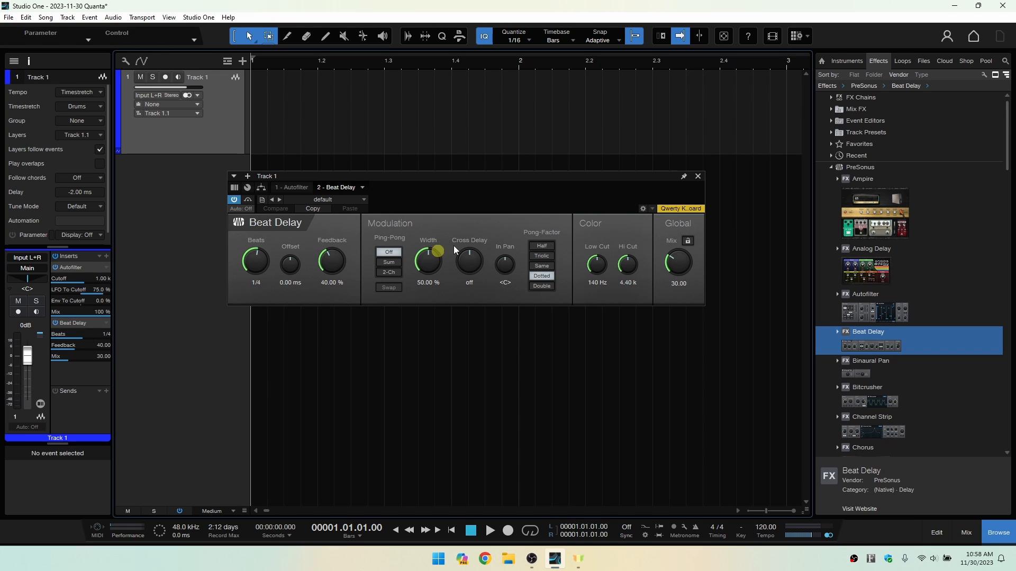
{"action": "left_click", "coordinate": [698, 176]}
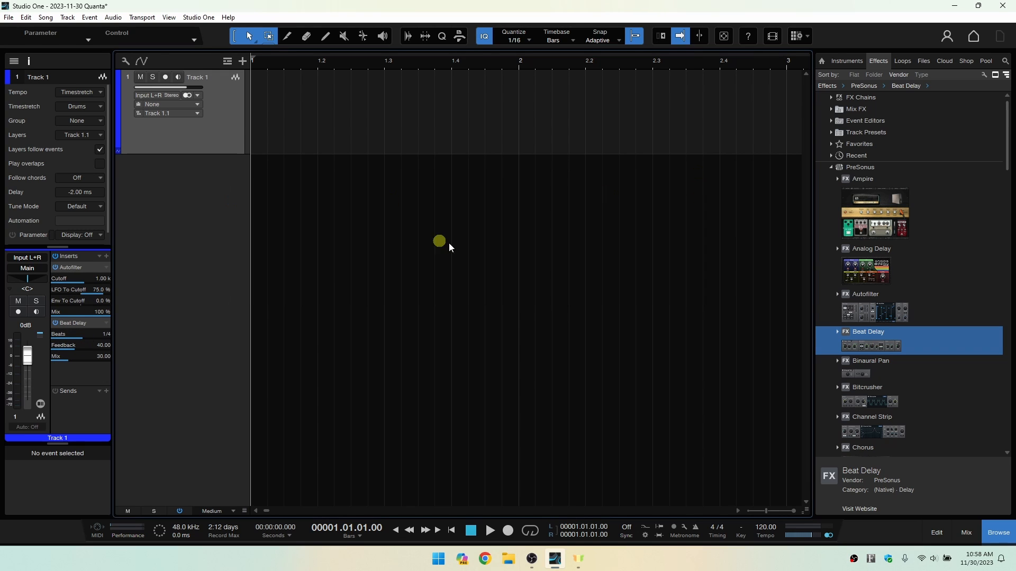
{"action": "left_click", "coordinate": [76, 270]}
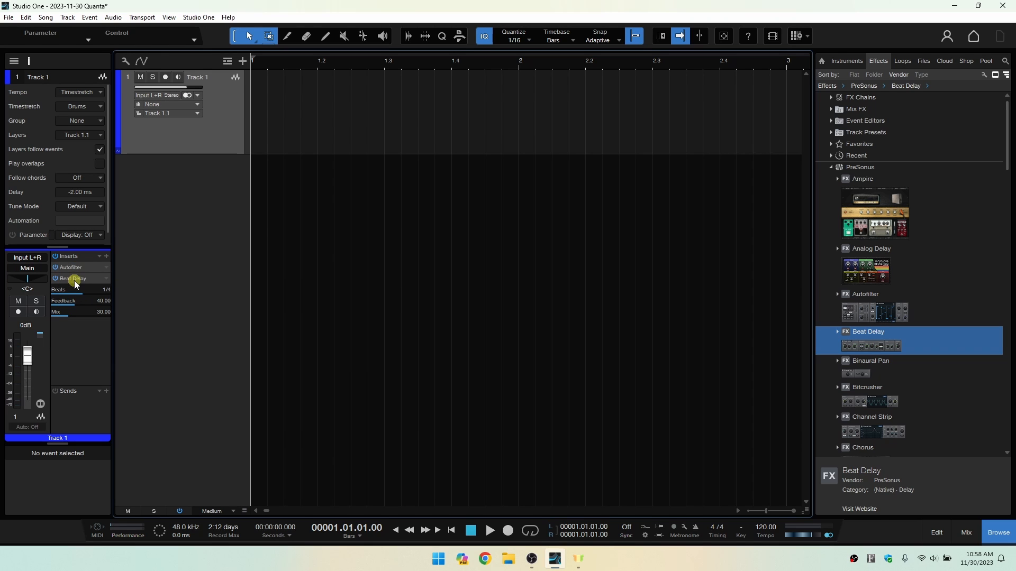
{"action": "left_click", "coordinate": [72, 279]}
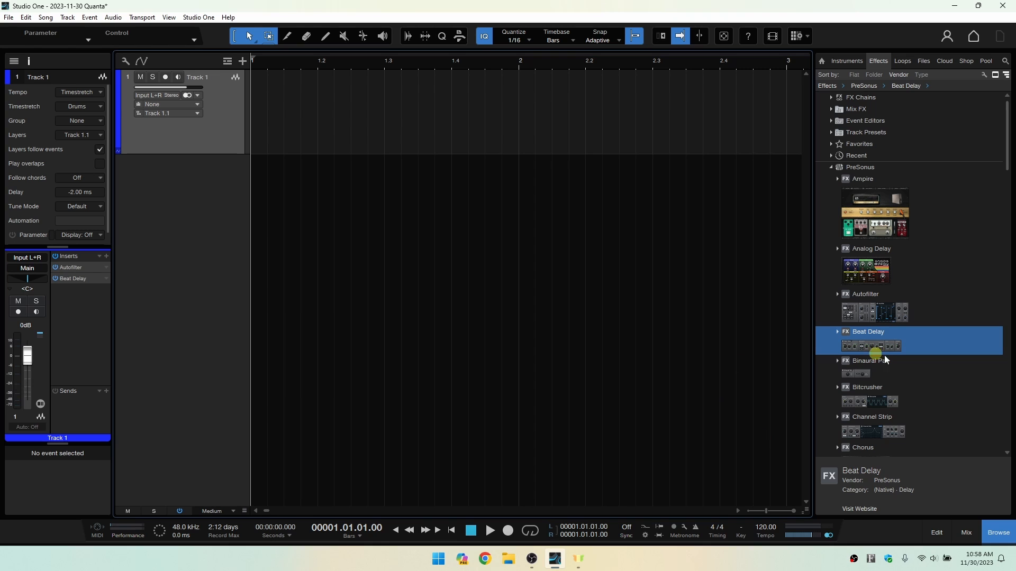
Hide the browser and show the mixing console, enlarging it and its inserts area to fit both effects.
{"action": "left_click", "coordinate": [1000, 535]}
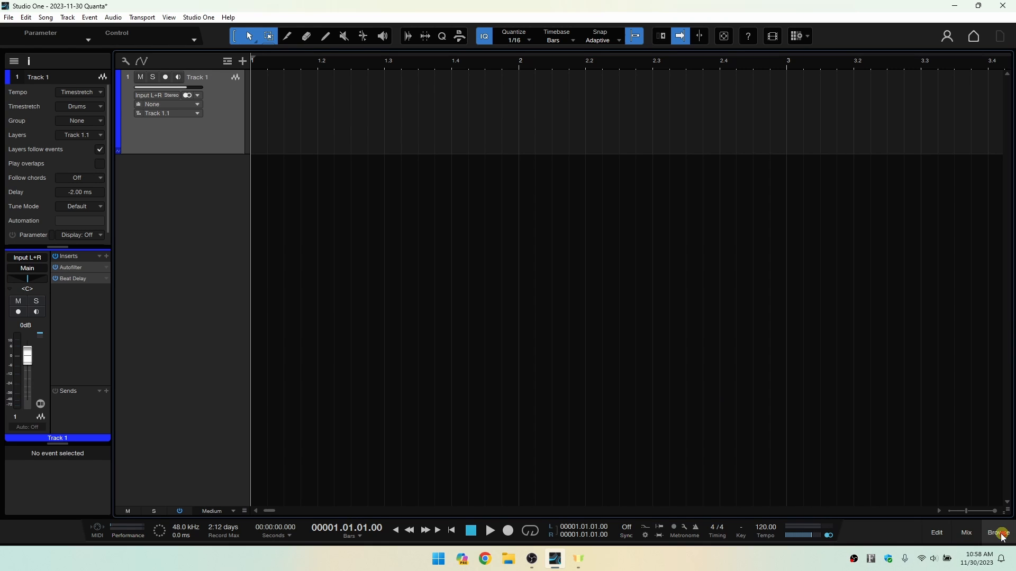
{"action": "left_click", "coordinate": [967, 533]}
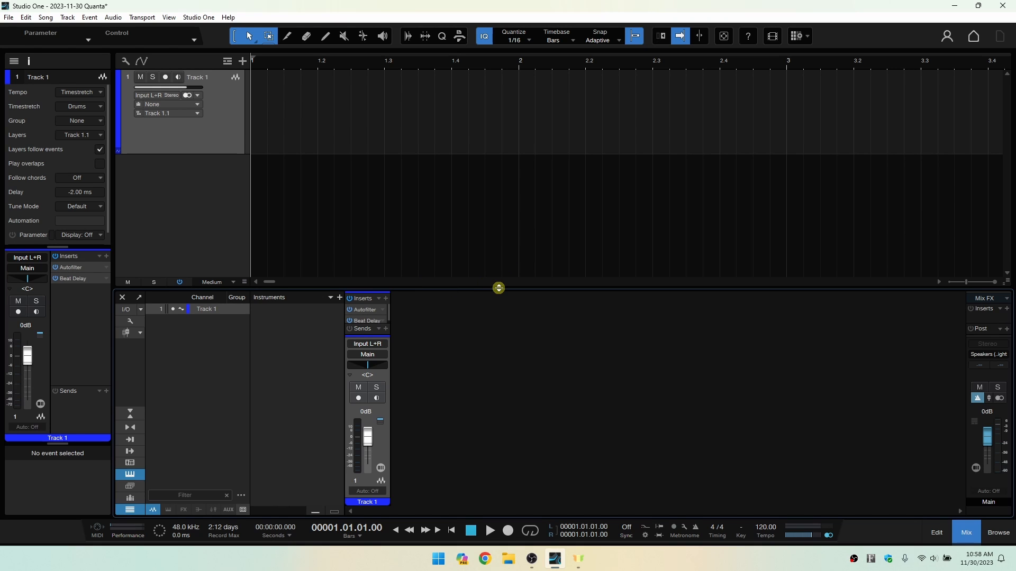
{"action": "left_click_drag", "start_coordinate": [499, 288], "coordinate": [497, 272]}
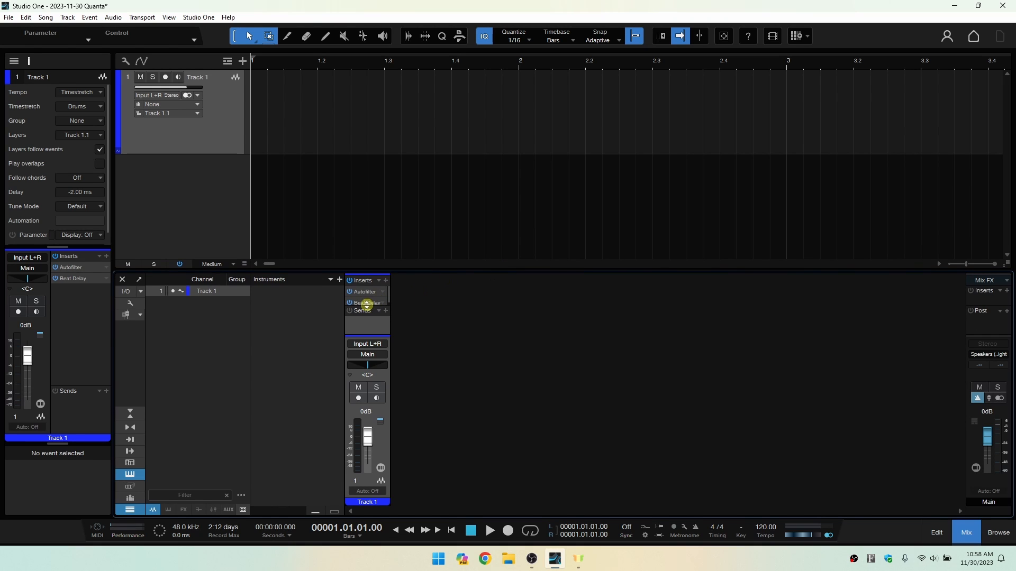
{"action": "left_click_drag", "start_coordinate": [367, 305], "coordinate": [368, 315]}
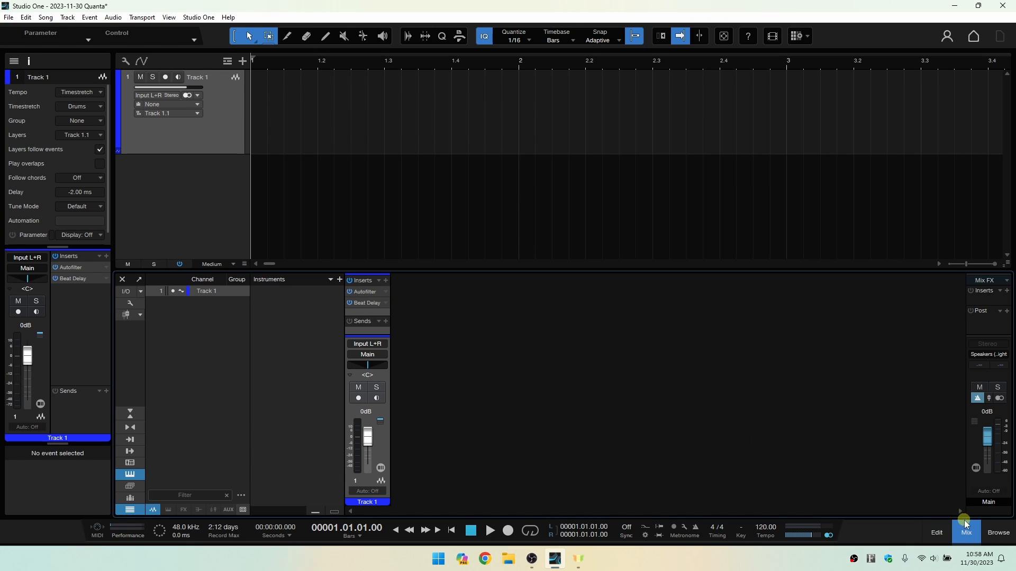
View the Autofilter and Beat Delay editors from Track 1's console inserts, and close the effect window.
{"action": "left_click", "coordinate": [364, 292]}
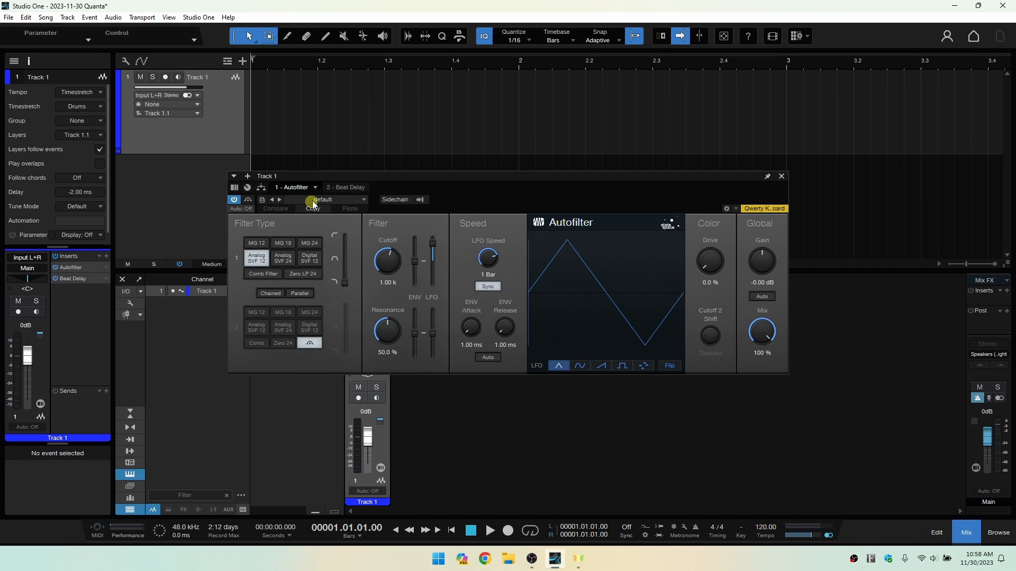
{"action": "left_click", "coordinate": [343, 187]}
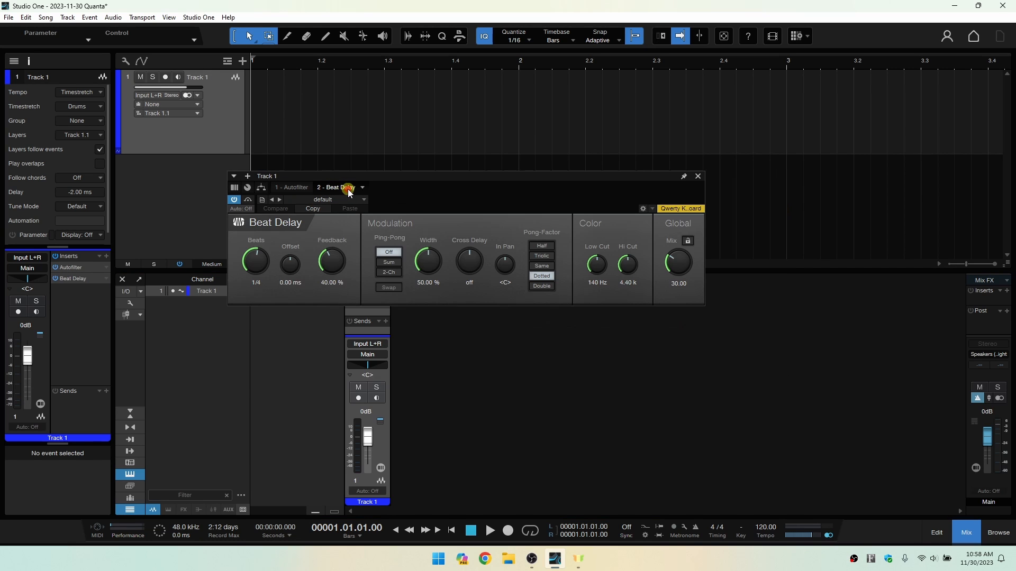
{"action": "left_click", "coordinate": [698, 177]}
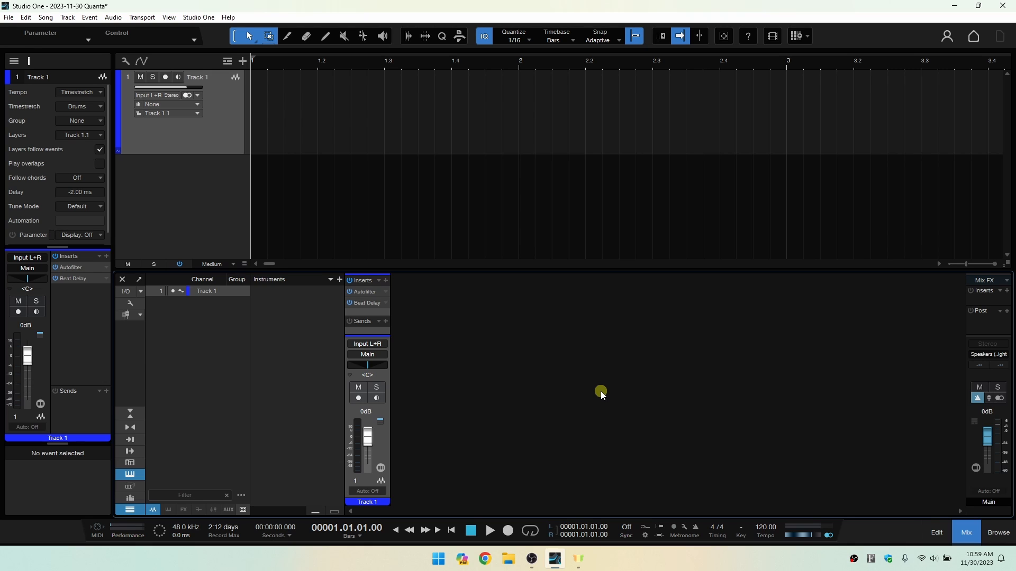
Remove Beat Delay from Track 1's console inserts and Autofilter from its inspector inserts.
{"action": "right_click", "coordinate": [385, 302]}
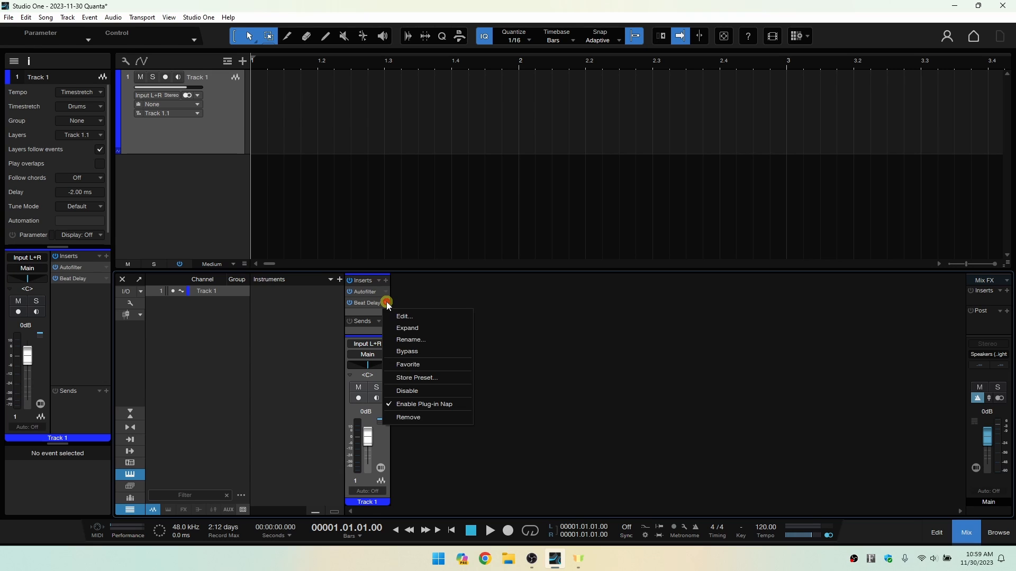
{"action": "left_click", "coordinate": [408, 418]}
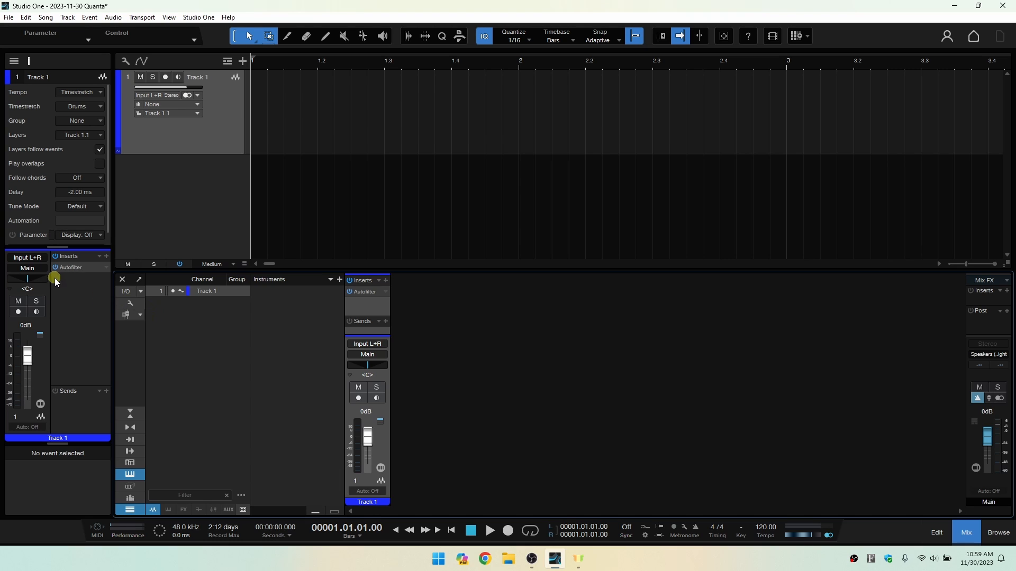
{"action": "left_click", "coordinate": [106, 268]}
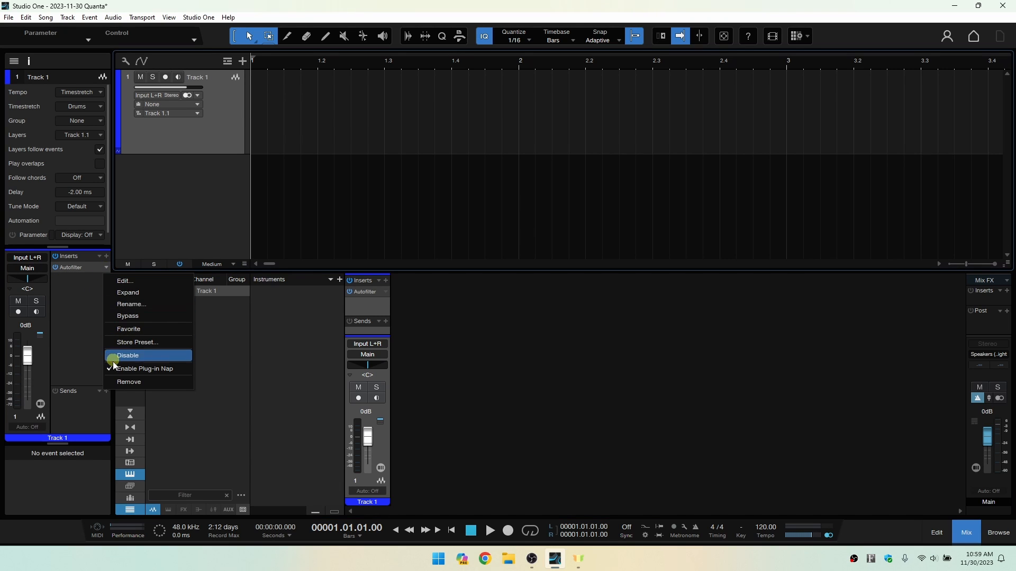
{"action": "left_click", "coordinate": [122, 383]}
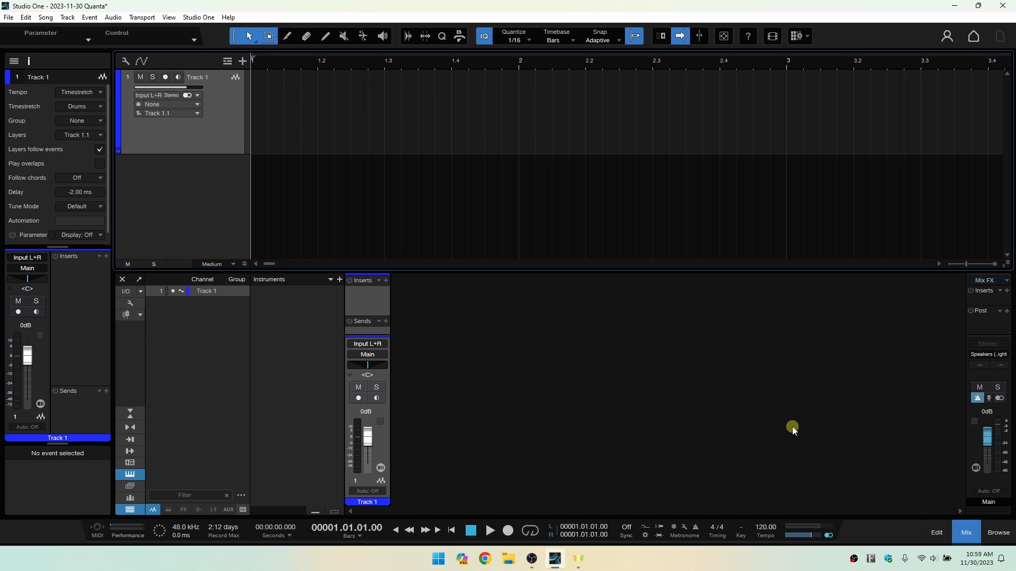
Hide the inspector and mixing console, and show the browser again.
{"action": "left_click", "coordinate": [29, 61]}
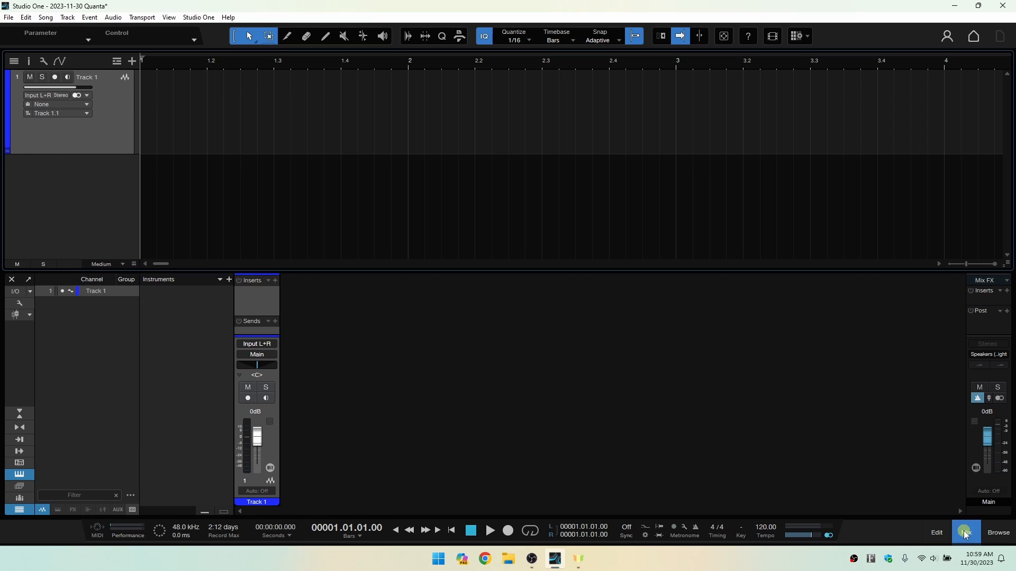
{"action": "left_click", "coordinate": [963, 527]}
{"action": "left_click", "coordinate": [999, 533]}
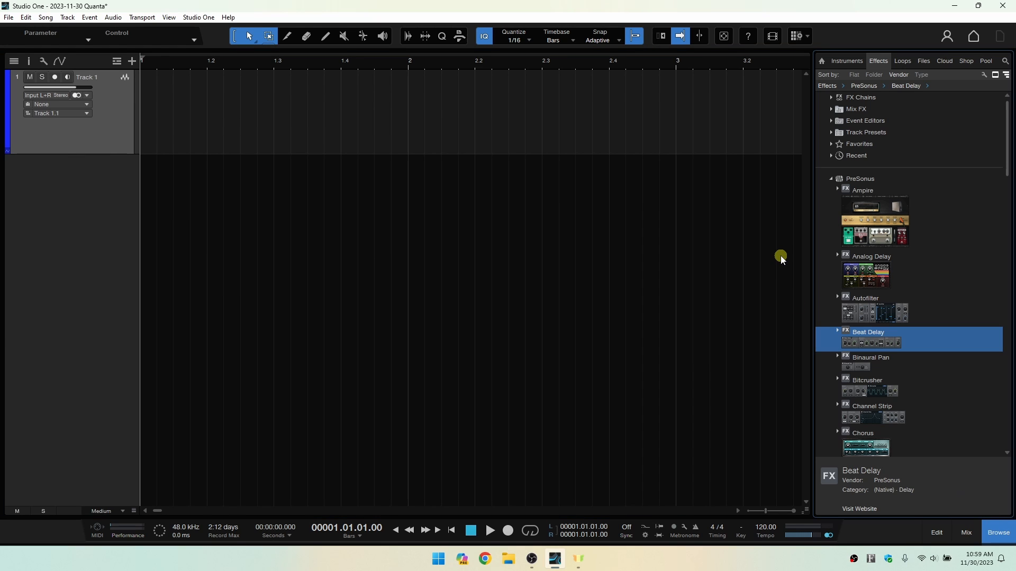
Show the browser's loops and expand Bells, Audio Files and World to reveal the bell audio loops.
{"action": "left_click", "coordinate": [902, 61]}
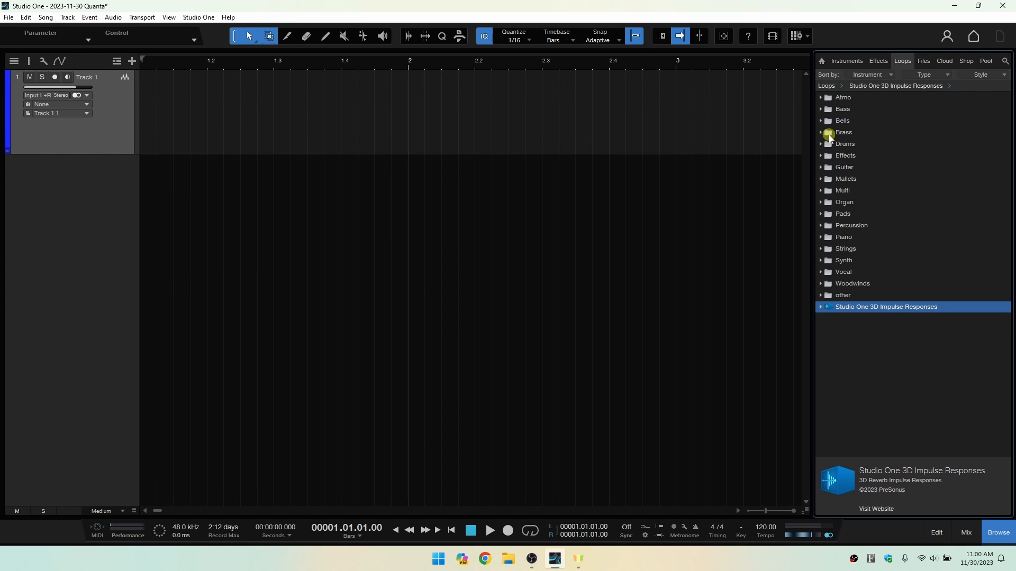
{"action": "left_click", "coordinate": [821, 121]}
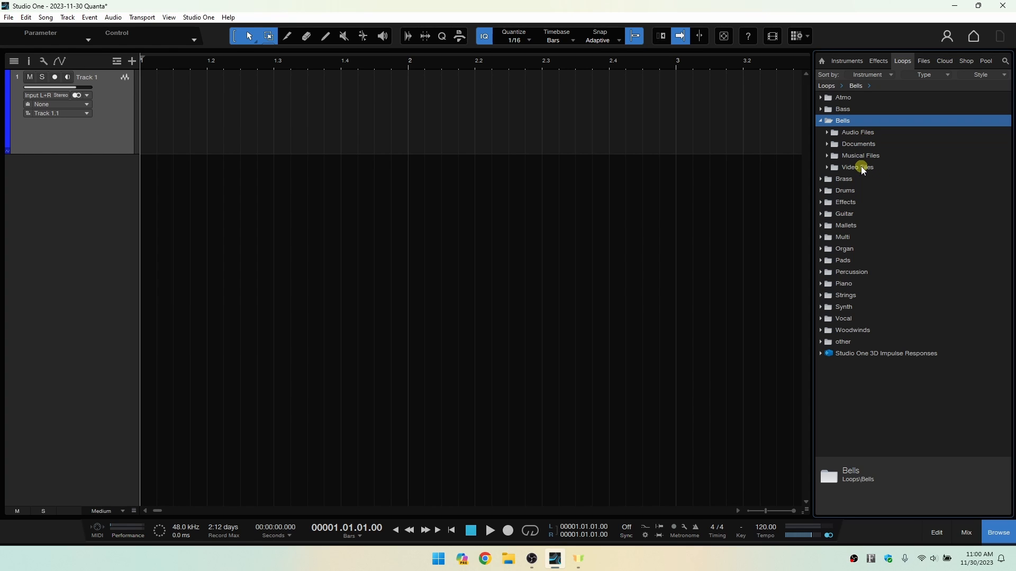
{"action": "left_click", "coordinate": [827, 133]}
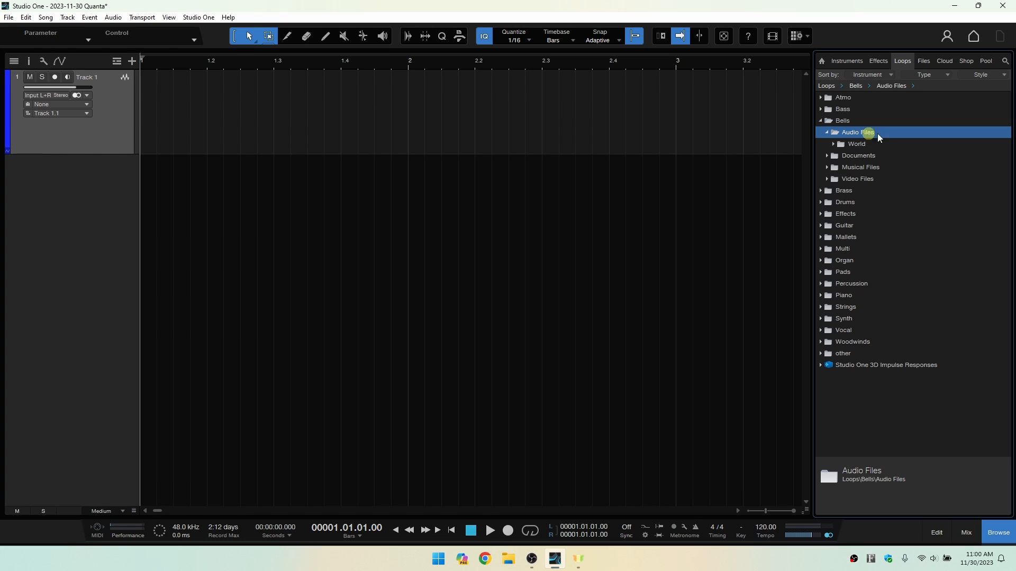
{"action": "left_click", "coordinate": [833, 144]}
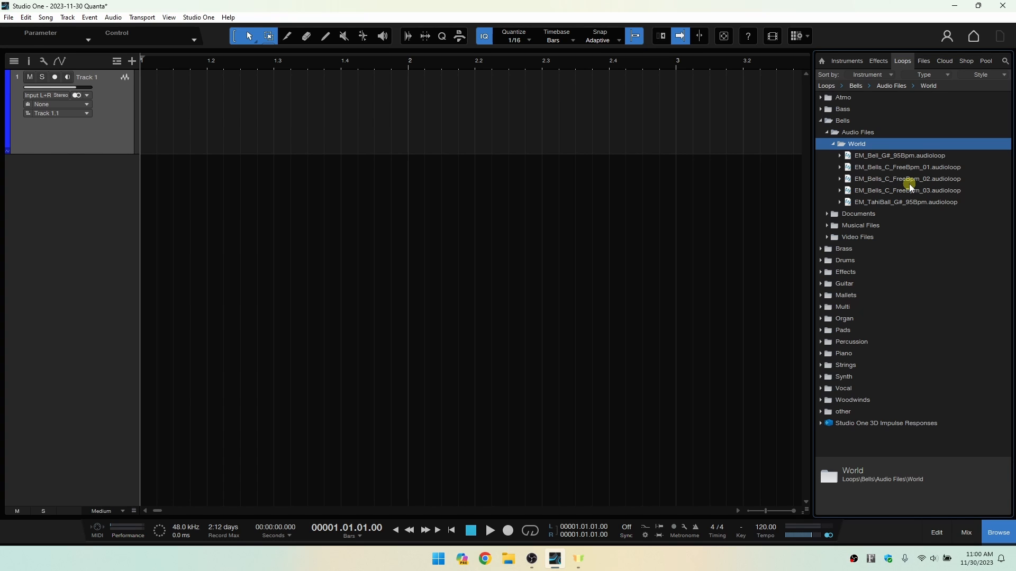
Step through the entries of the expanded Bells folder and select the EM_TahiBall_G#_95Bpm audio loop.
{"action": "key", "text": "Down"}
{"action": "key", "text": "Down"}
{"action": "key", "text": "Down"}
{"action": "key", "text": "Down"}
{"action": "key", "text": "Down"}
{"action": "key", "text": "Down"}
{"action": "key", "text": "Down"}
{"action": "key", "text": "Down"}
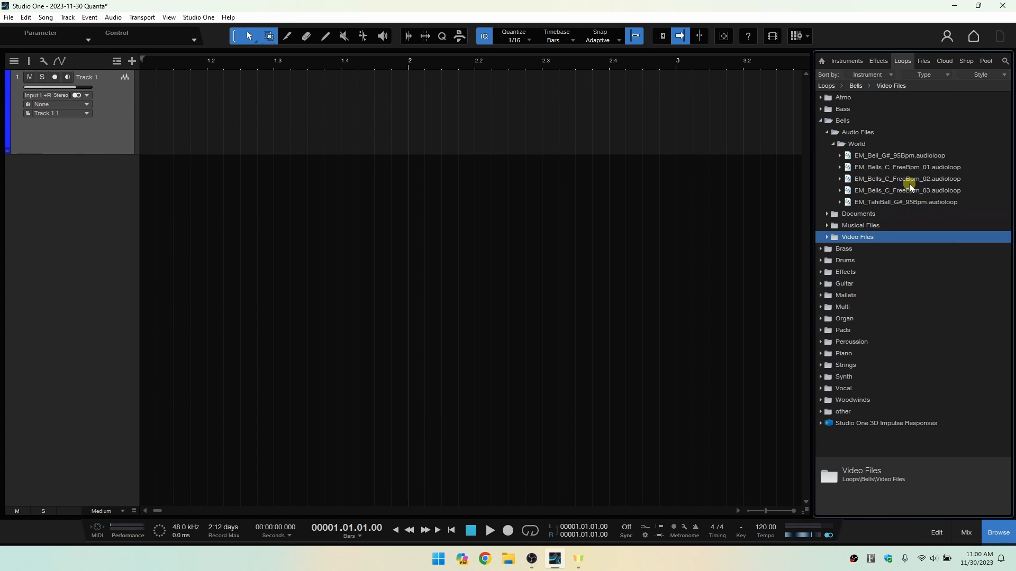
{"action": "key", "text": "Up"}
{"action": "key", "text": "Up"}
{"action": "key", "text": "Up"}
{"action": "key", "text": "Up"}
{"action": "key", "text": "Up"}
{"action": "key", "text": "Up"}
{"action": "key", "text": "Up"}
{"action": "key", "text": "Up"}
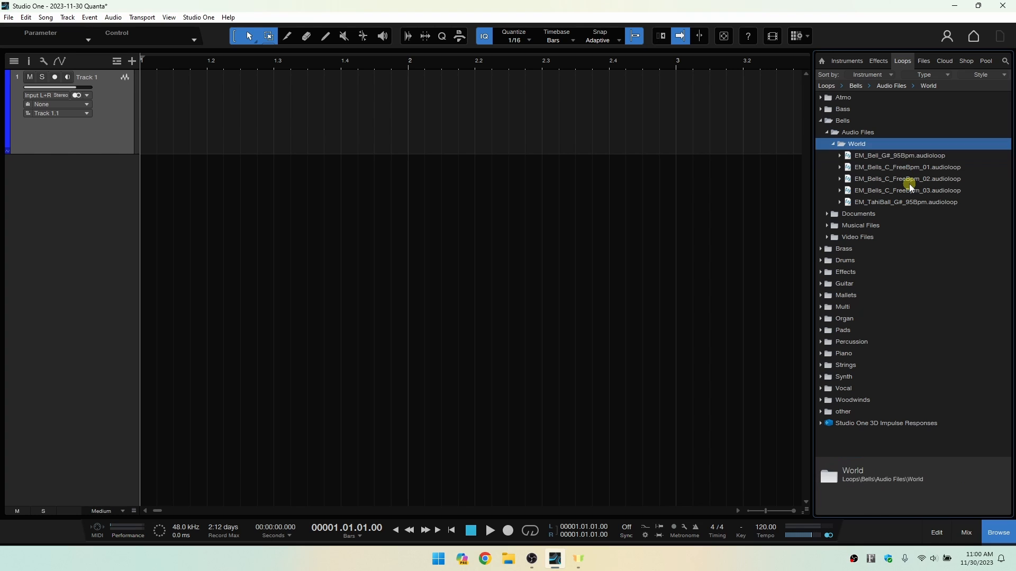
{"action": "key", "text": "Down"}
{"action": "key", "text": "Down"}
{"action": "key", "text": "Down"}
{"action": "key", "text": "Down"}
{"action": "key", "text": "Down"}
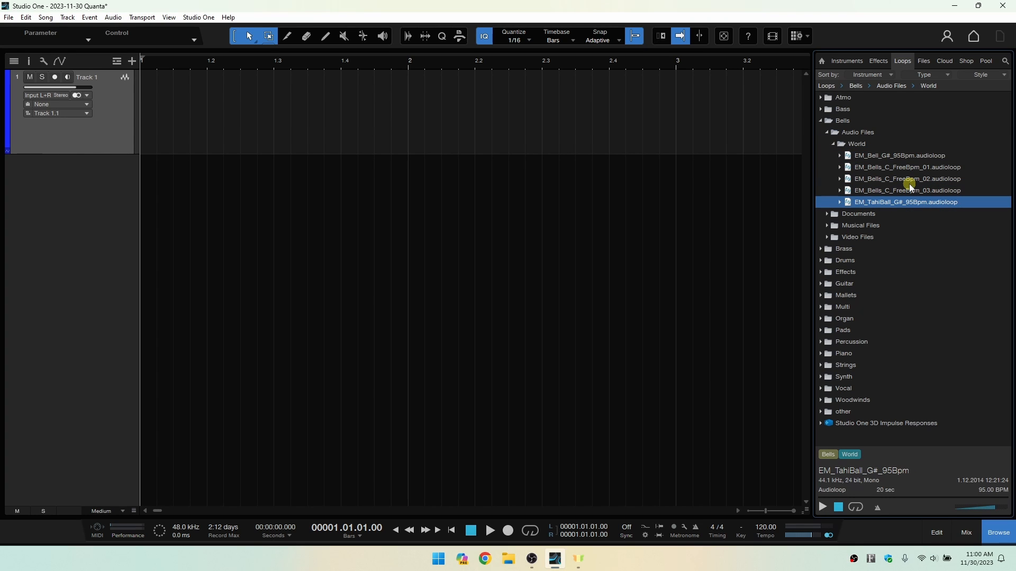
Collapse the World, Audio Files and Bells loop folders.
{"action": "key", "text": "Left"}
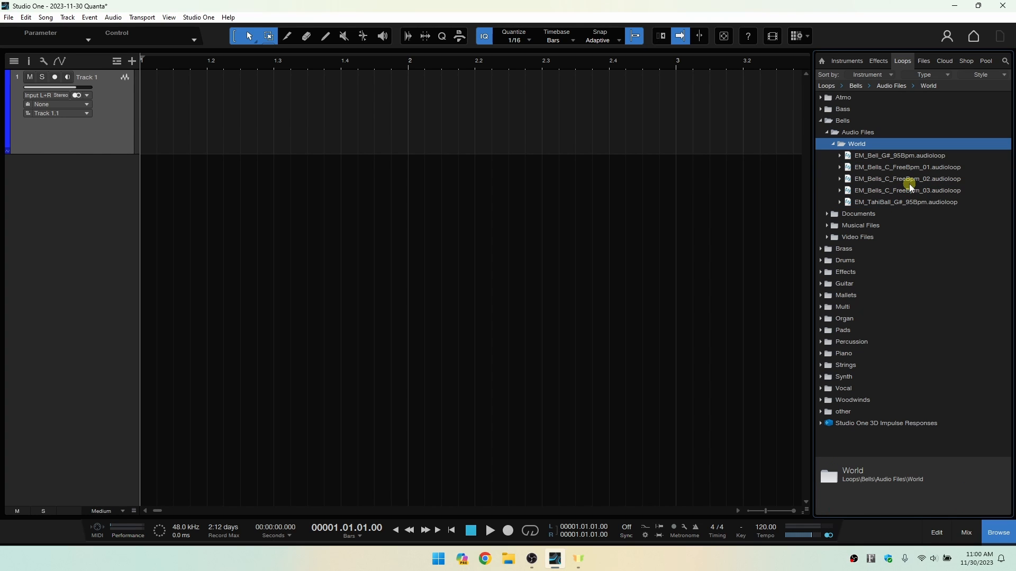
{"action": "key", "text": "Left"}
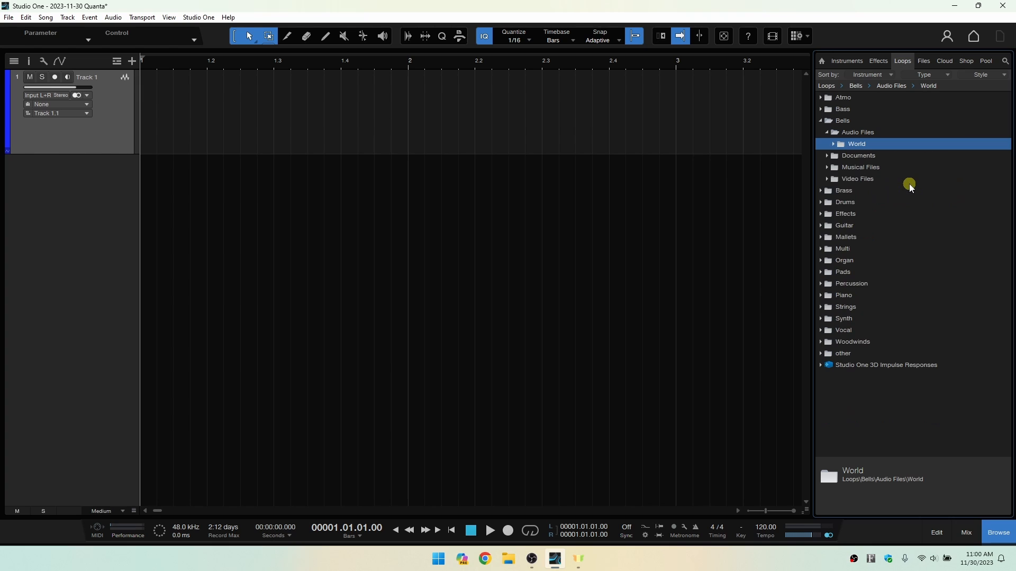
{"action": "key", "text": "Left"}
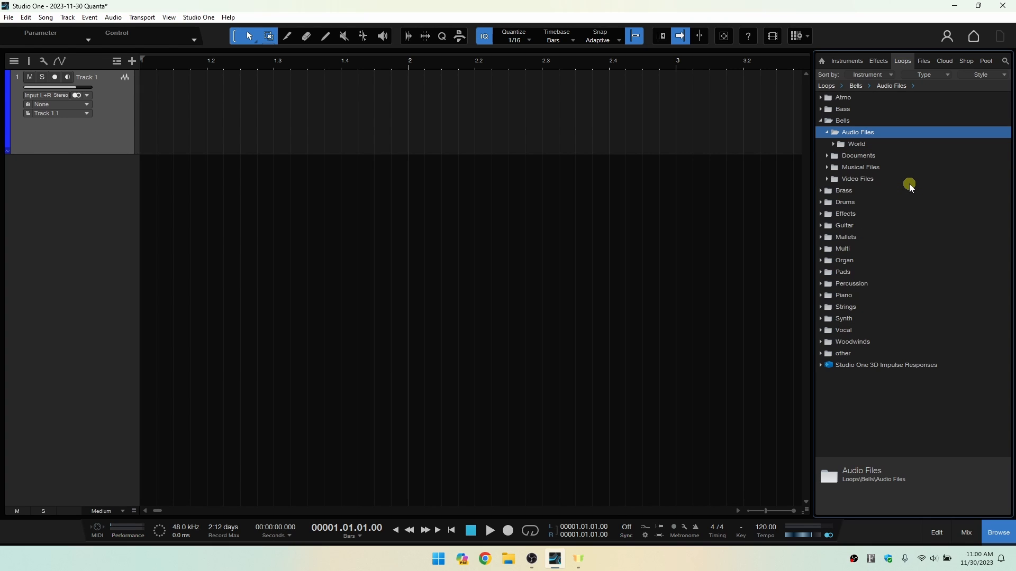
{"action": "key", "text": "Left"}
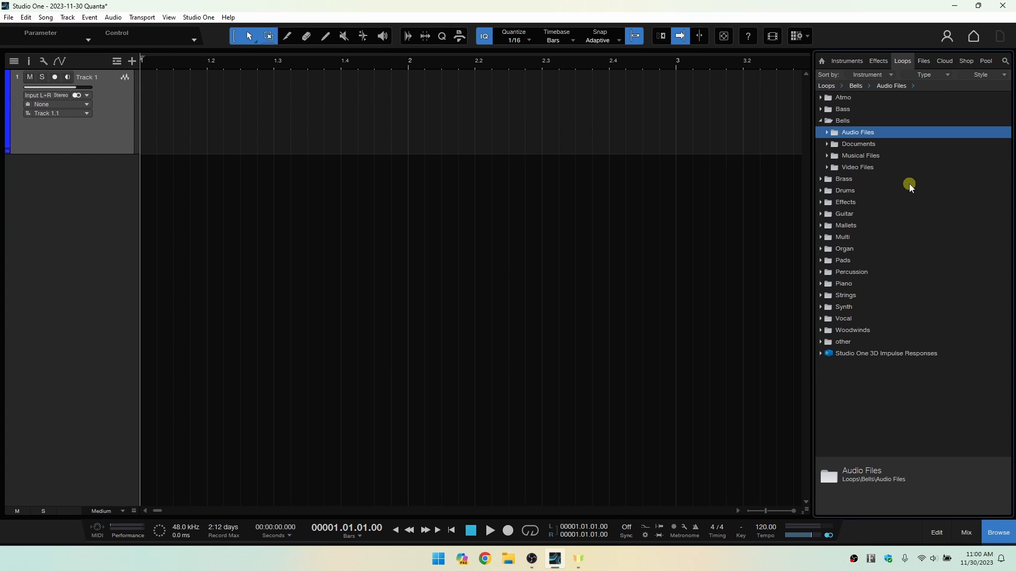
{"action": "key", "text": "Left"}
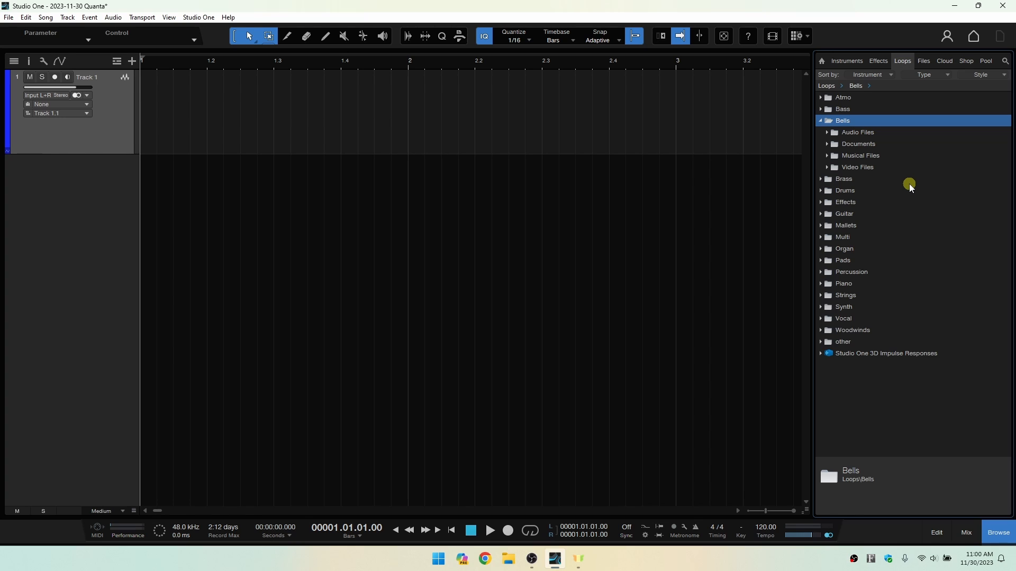
{"action": "key", "text": "Left"}
Expand the Organ loop folder to view its file-type subfolders, and collapse it again.
{"action": "key", "text": "Down"}
{"action": "key", "text": "Down"}
{"action": "key", "text": "Down"}
{"action": "key", "text": "Down"}
{"action": "key", "text": "Down"}
{"action": "key", "text": "Down"}
{"action": "key", "text": "Down"}
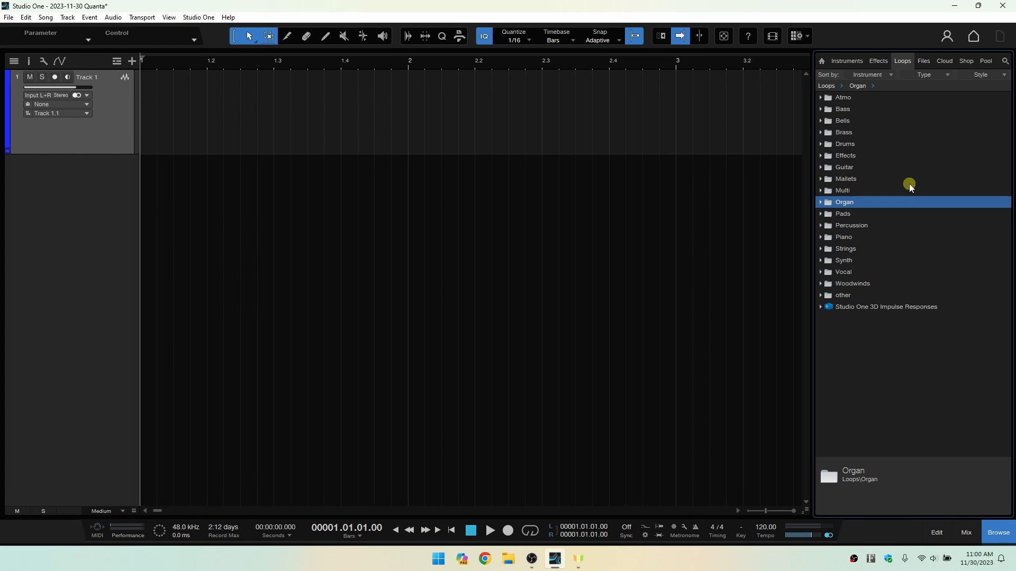
{"action": "key", "text": "Right"}
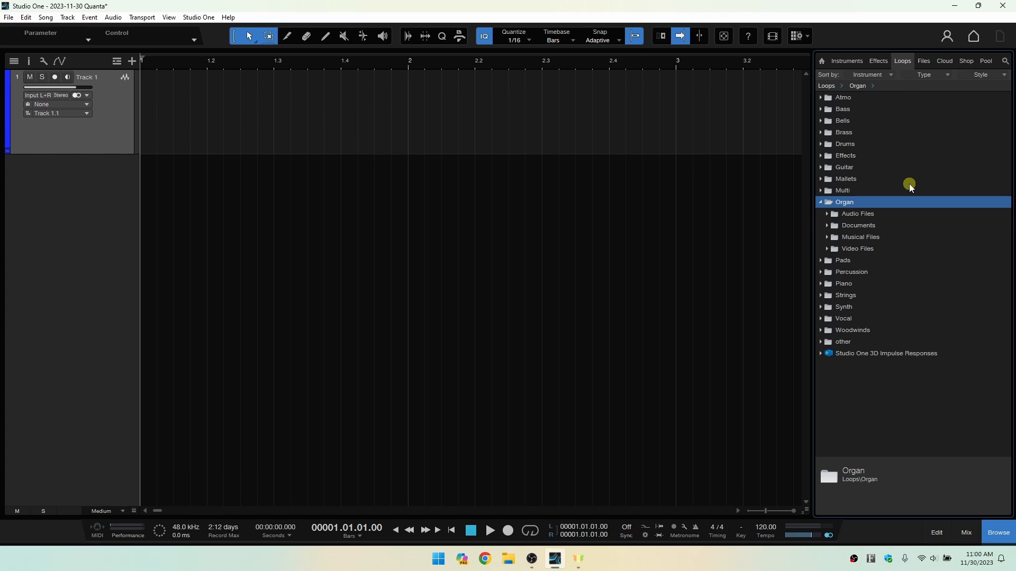
{"action": "key", "text": "Down"}
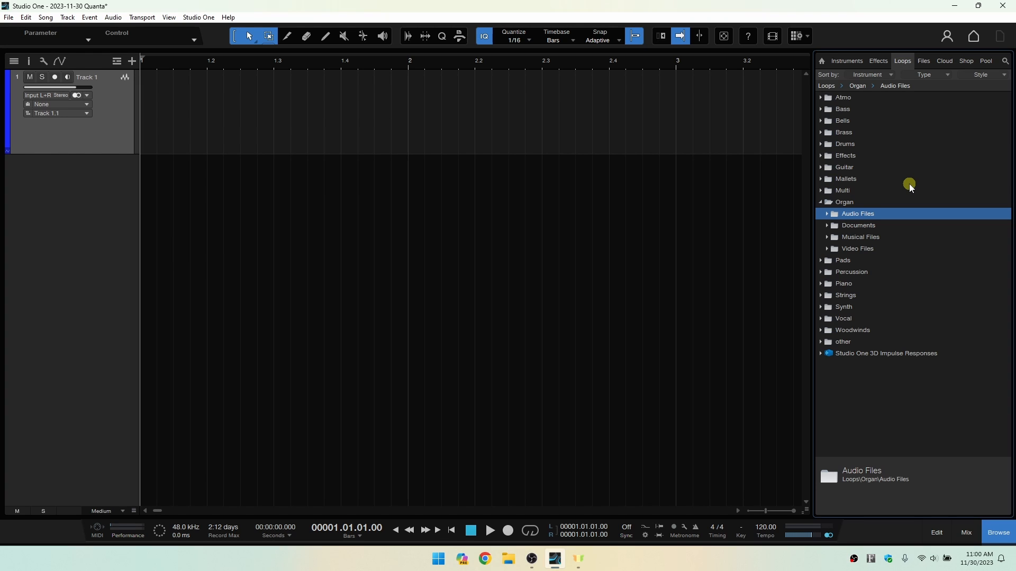
{"action": "key", "text": "Up"}
{"action": "key", "text": "Left"}
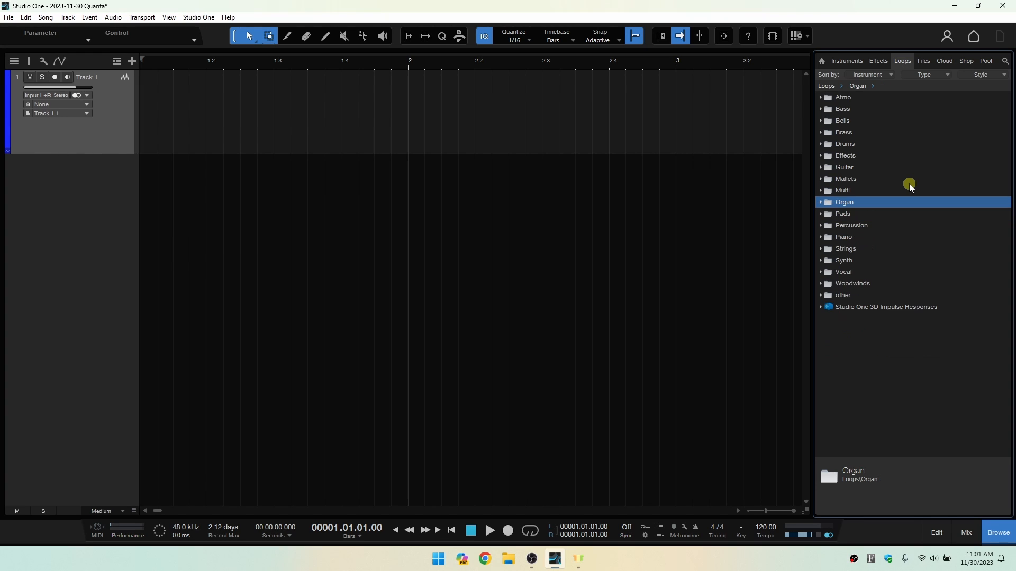
Step through the loop categories and expand the Piano folder.
{"action": "key", "text": "Up"}
{"action": "key", "text": "Up"}
{"action": "key", "text": "Up"}
{"action": "key", "text": "Up"}
{"action": "key", "text": "Up"}
{"action": "key", "text": "Down"}
{"action": "key", "text": "Down"}
{"action": "key", "text": "Down"}
{"action": "key", "text": "Down"}
{"action": "key", "text": "Down"}
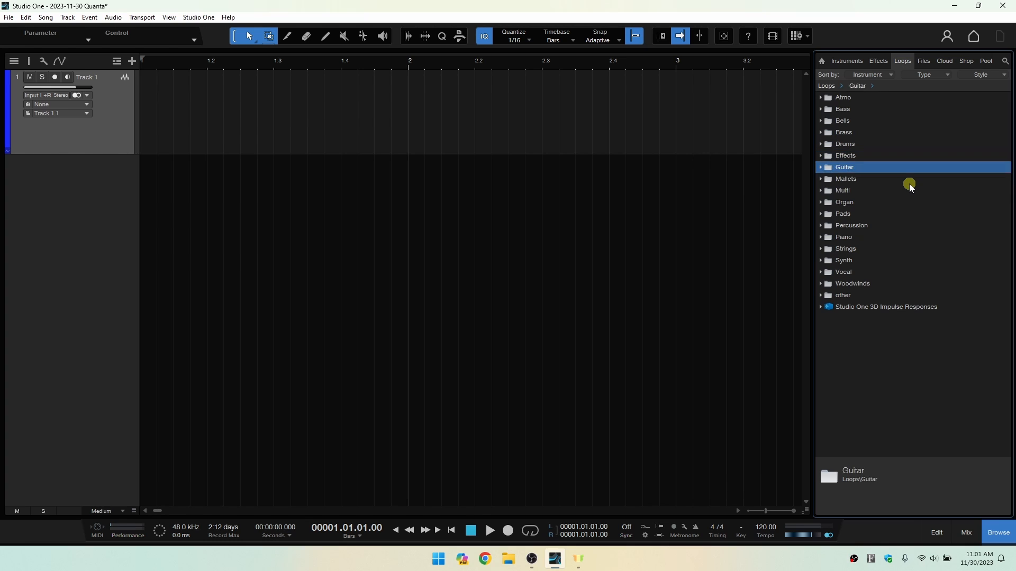
{"action": "key", "text": "Down"}
{"action": "key", "text": "Down"}
Expand the Musical Files subfolder of the Piano loops to view its styles.
{"action": "key", "text": "Down"}
{"action": "key", "text": "Right"}
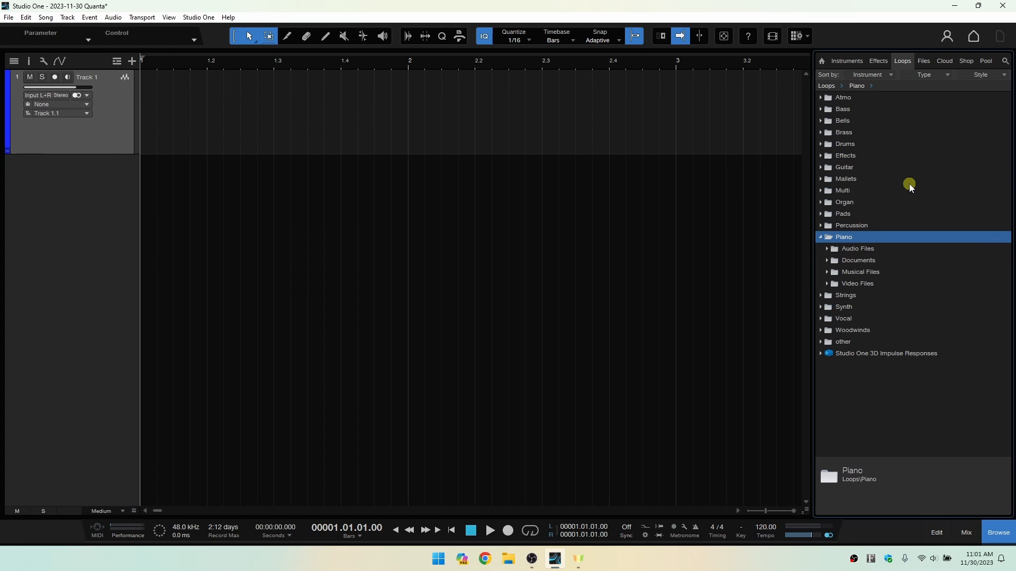
{"action": "key", "text": "Down"}
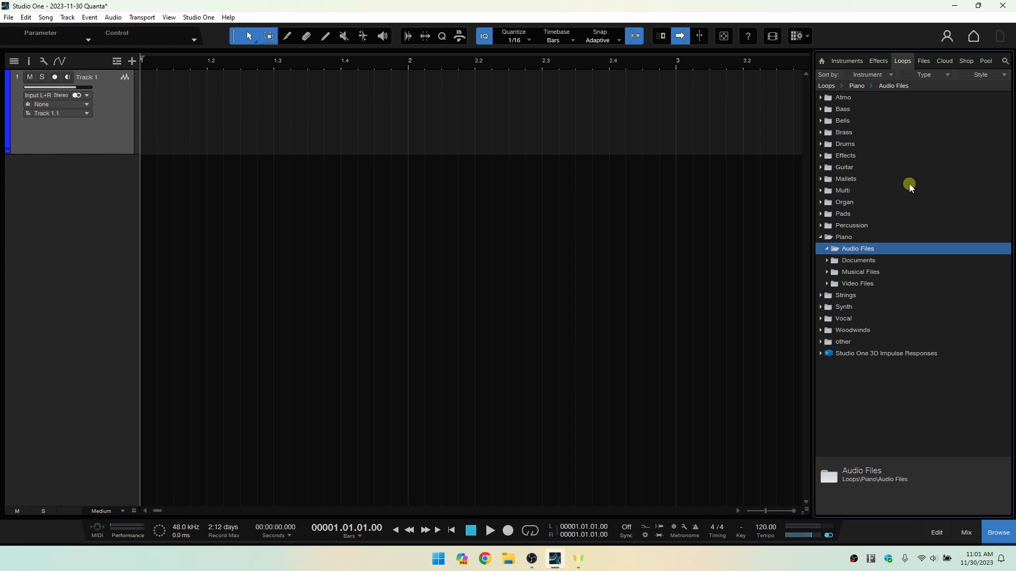
{"action": "key", "text": "Down"}
{"action": "key", "text": "Down"}
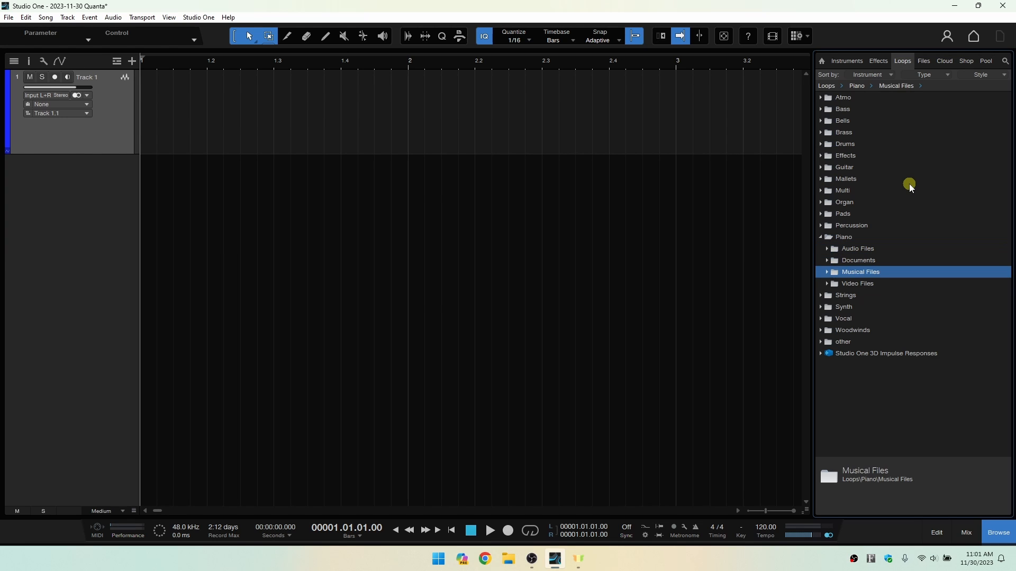
{"action": "key", "text": "Down"}
{"action": "key", "text": "Up"}
{"action": "key", "text": "Right"}
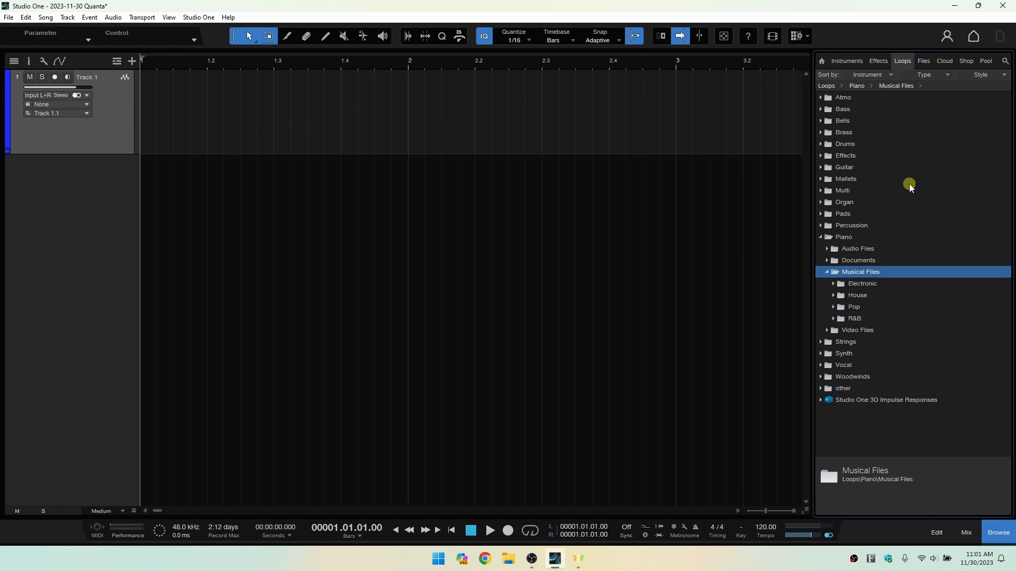
Look into the Electronic style of the Piano musical files, and collapse everything back to the Piano folder.
{"action": "key", "text": "Down"}
{"action": "key", "text": "Right"}
{"action": "key", "text": "Left"}
{"action": "key", "text": "Left"}
{"action": "key", "text": "Left"}
{"action": "key", "text": "Left"}
{"action": "key", "text": "Left"}
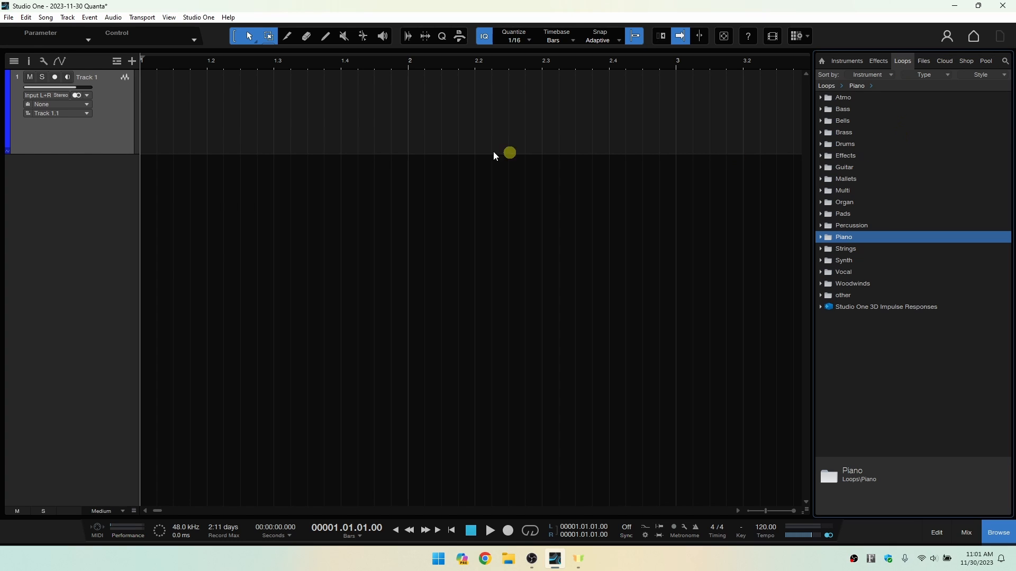
Open Studio One Installation and browse the available downloads, expanding the Artist Instrument Library to view its two volumes.
{"action": "left_click", "coordinate": [201, 16]}
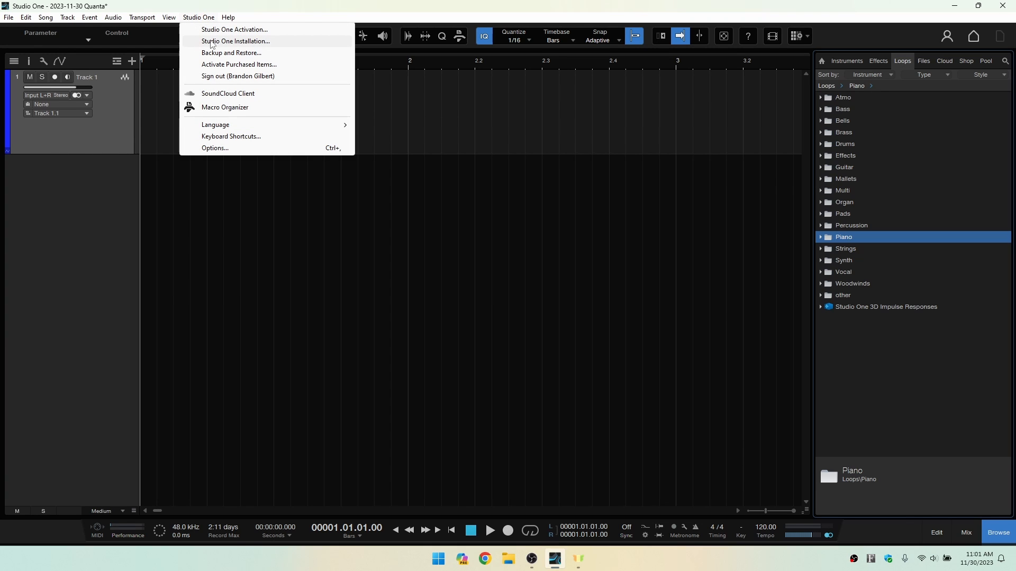
{"action": "left_click", "coordinate": [244, 44]}
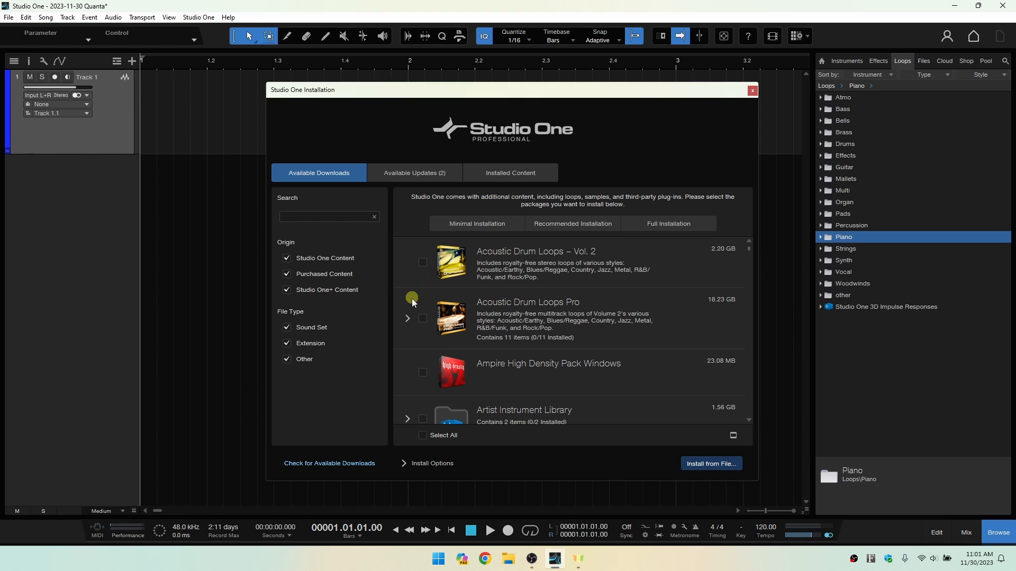
{"action": "scroll", "coordinate": [503, 307], "scroll_direction": "down", "scroll_amount": 2}
{"action": "scroll", "coordinate": [503, 307], "scroll_direction": "down", "scroll_amount": 5}
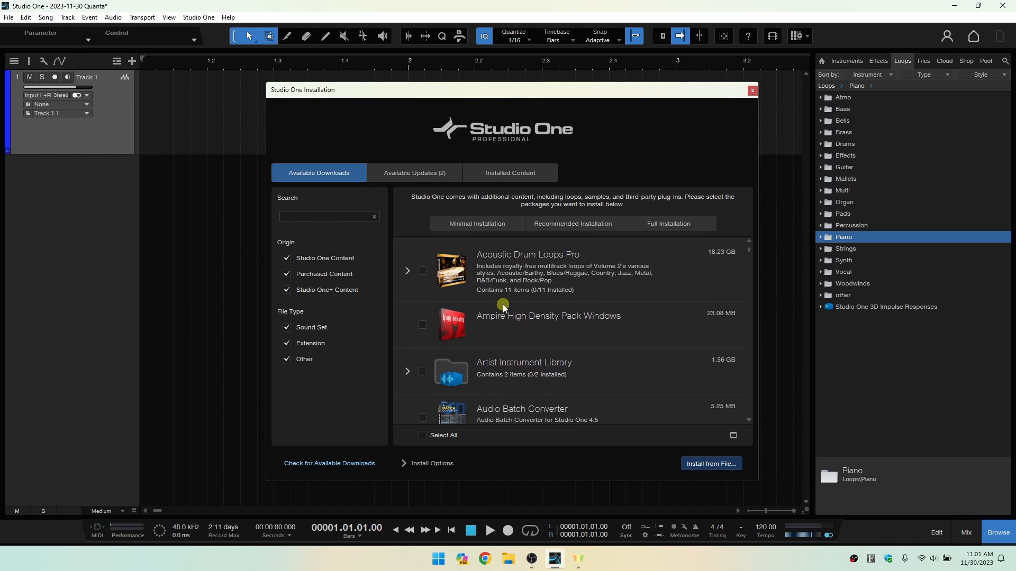
{"action": "left_click", "coordinate": [405, 309]}
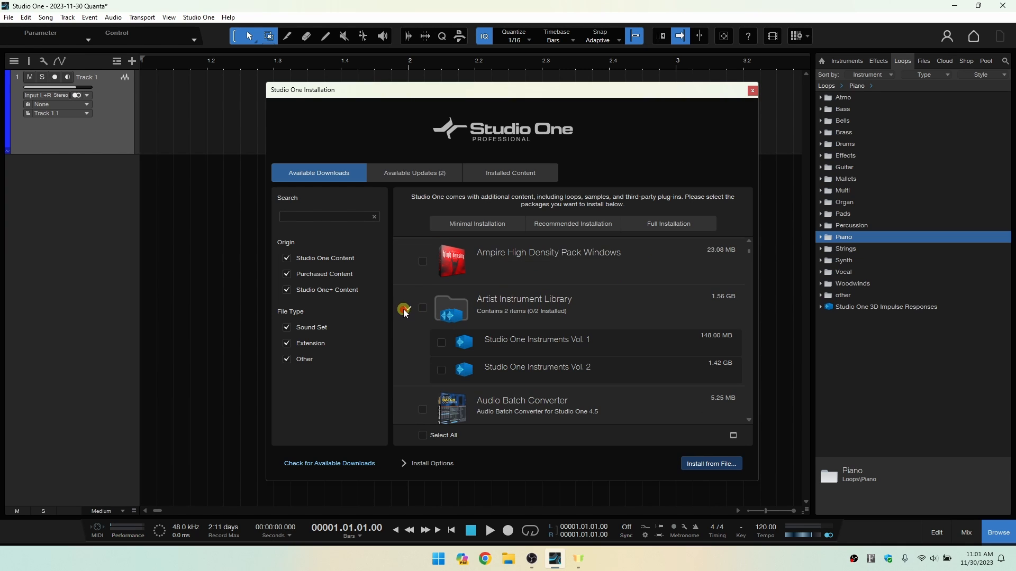
{"action": "scroll", "coordinate": [539, 311], "scroll_direction": "down", "scroll_amount": 1}
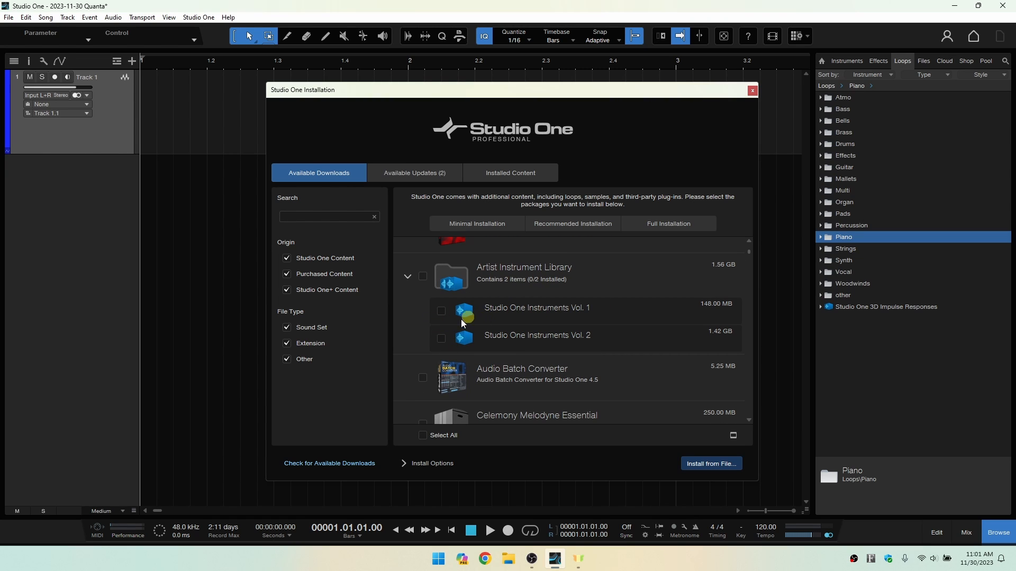
{"action": "scroll", "coordinate": [501, 324], "scroll_direction": "down", "scroll_amount": 3}
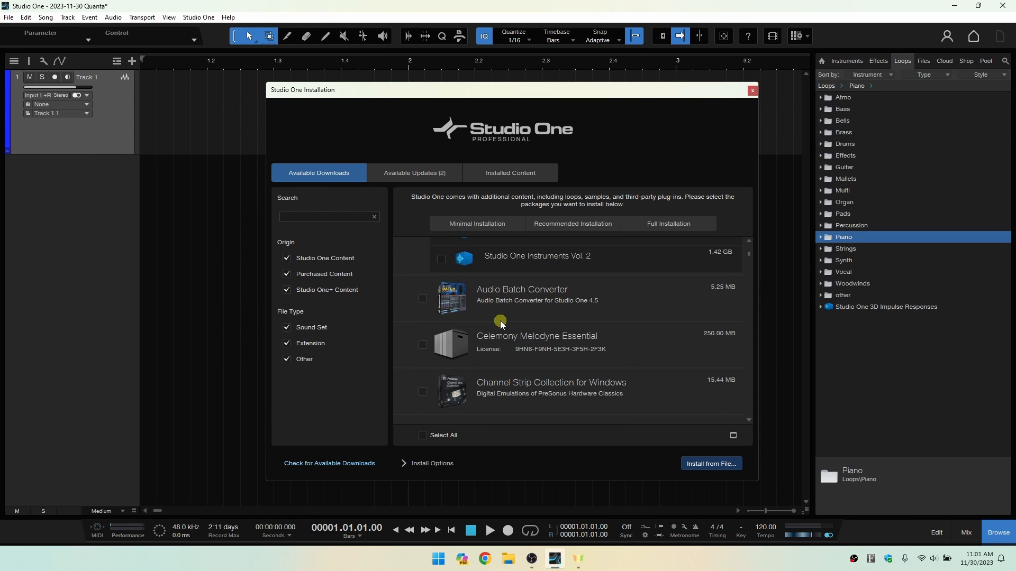
{"action": "scroll", "coordinate": [501, 324], "scroll_direction": "up", "scroll_amount": 3}
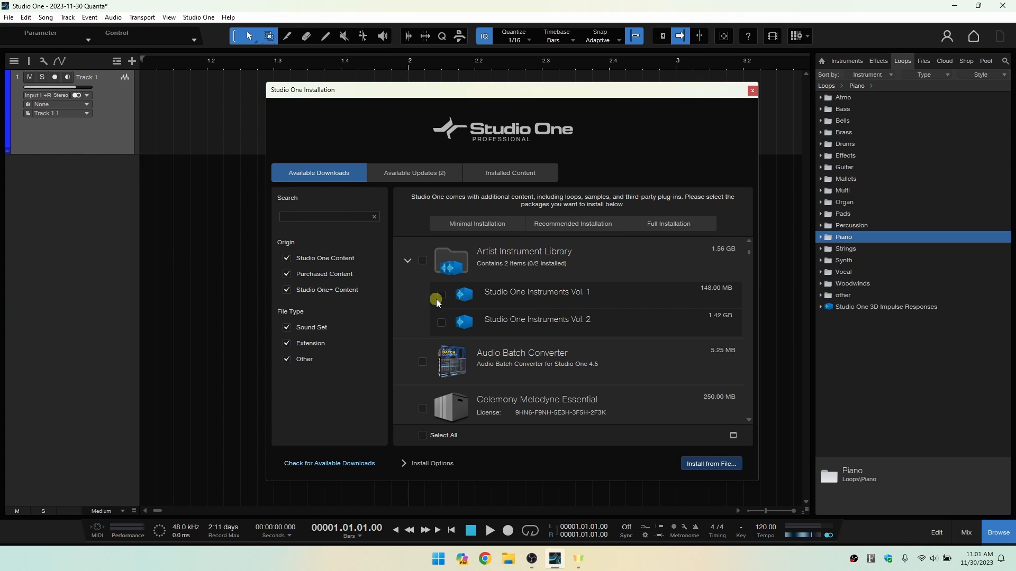
Mark Studio One Instruments Vol. 1 and Vol. 2 for installation, clear both selections and collapse the Artist Instrument Library.
{"action": "left_click", "coordinate": [442, 296]}
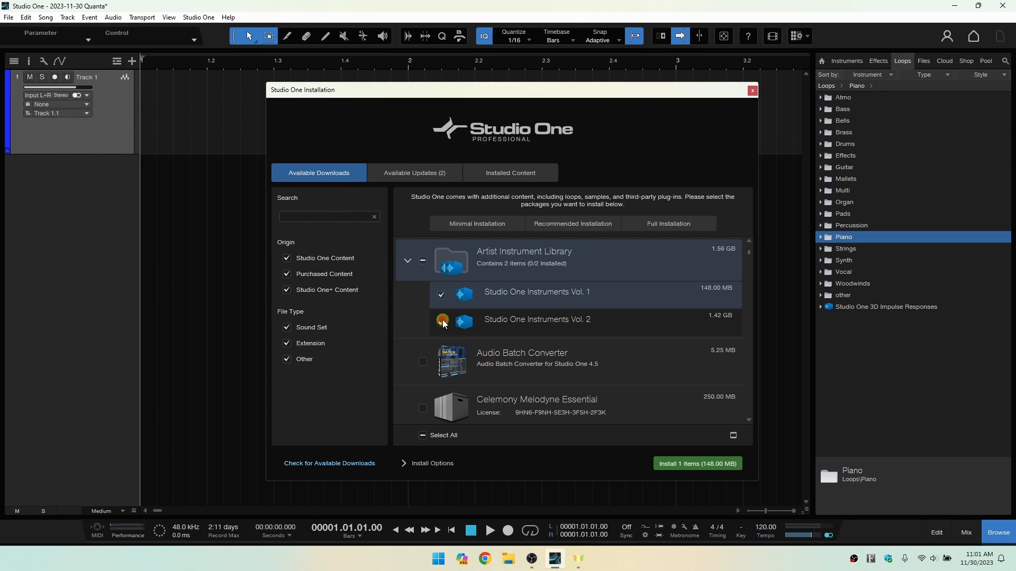
{"action": "left_click", "coordinate": [442, 323]}
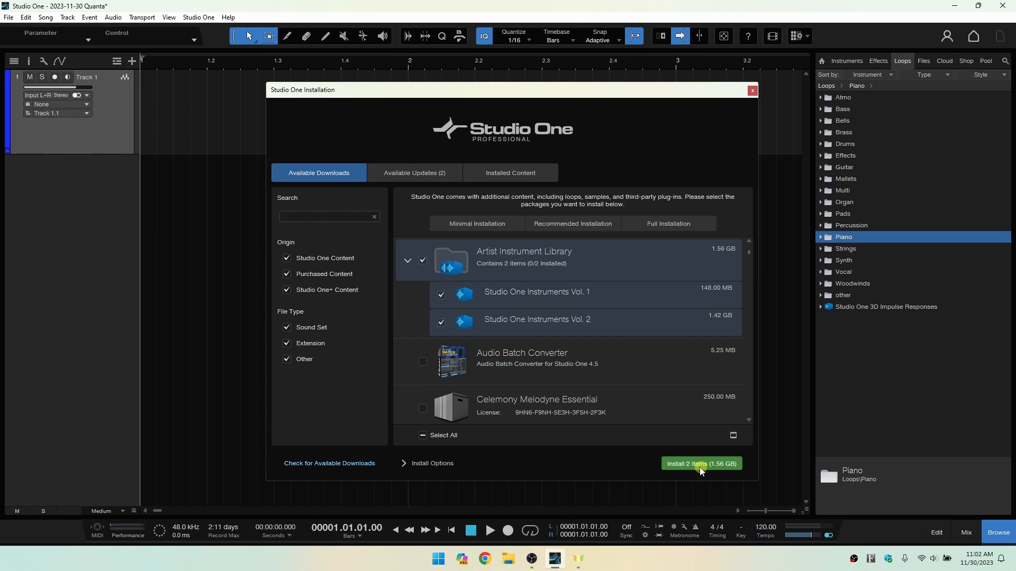
{"action": "left_click", "coordinate": [439, 294]}
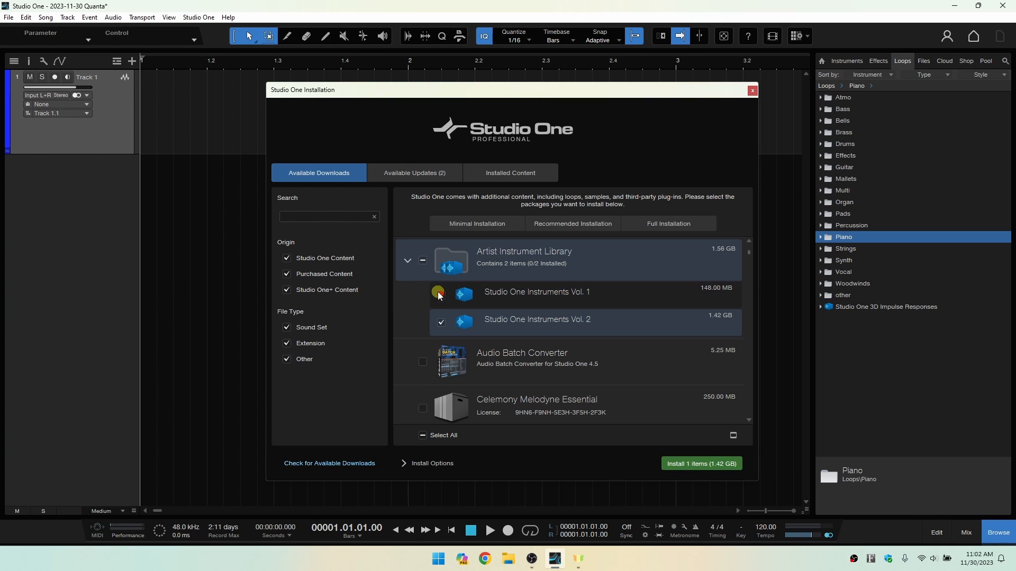
{"action": "left_click", "coordinate": [440, 324]}
{"action": "left_click", "coordinate": [408, 260]}
{"action": "scroll", "coordinate": [429, 302], "scroll_direction": "up", "scroll_amount": 2}
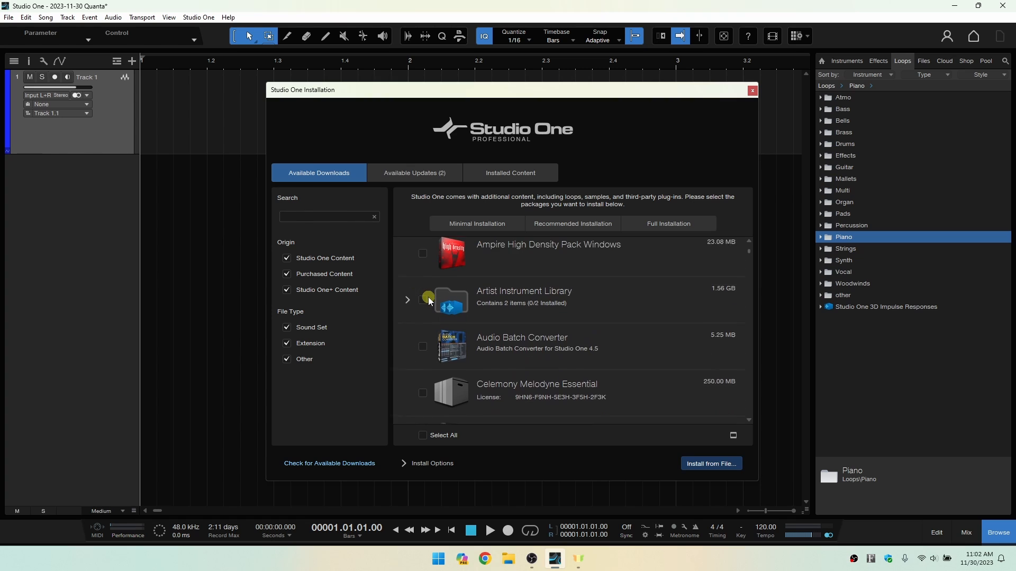
{"action": "scroll", "coordinate": [430, 301], "scroll_direction": "up", "scroll_amount": 3}
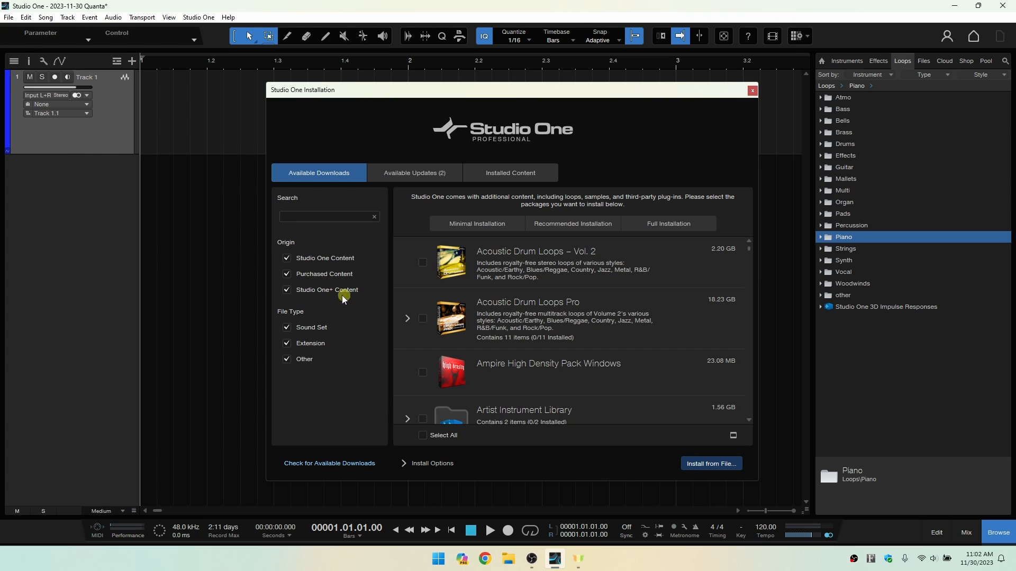
Filter the available downloads to the Studio One Content origin and the Sound Set file type.
{"action": "left_click", "coordinate": [285, 292]}
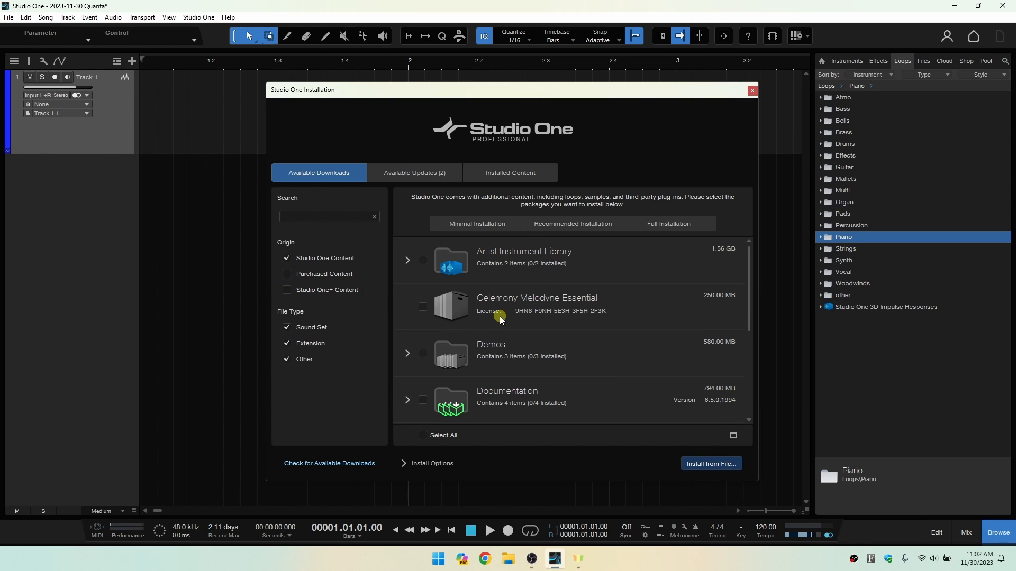
{"action": "left_click", "coordinate": [286, 355]}
{"action": "left_click", "coordinate": [287, 358]}
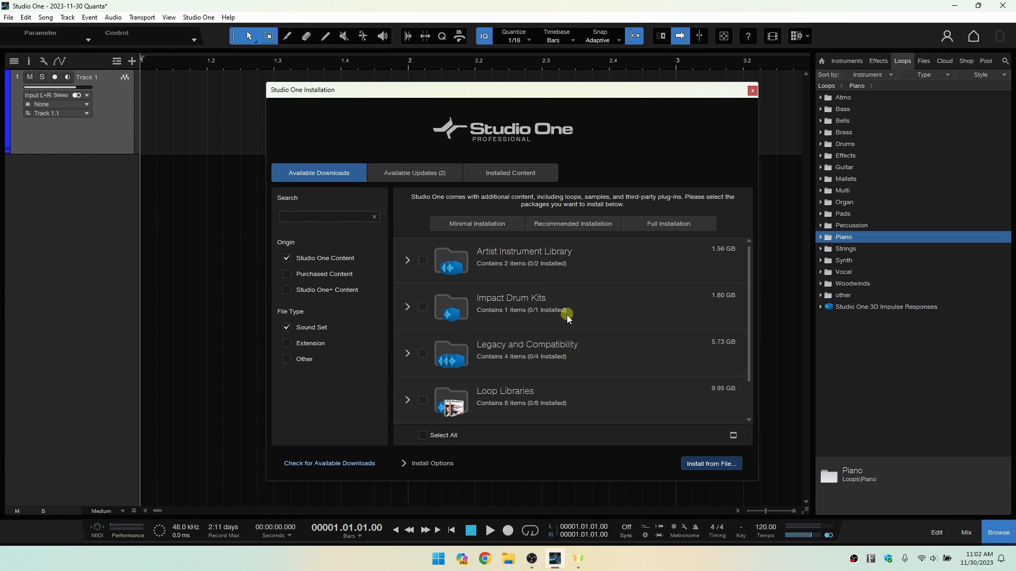
{"action": "scroll", "coordinate": [568, 316], "scroll_direction": "down", "scroll_amount": 1}
{"action": "scroll", "coordinate": [570, 325], "scroll_direction": "up", "scroll_amount": 1}
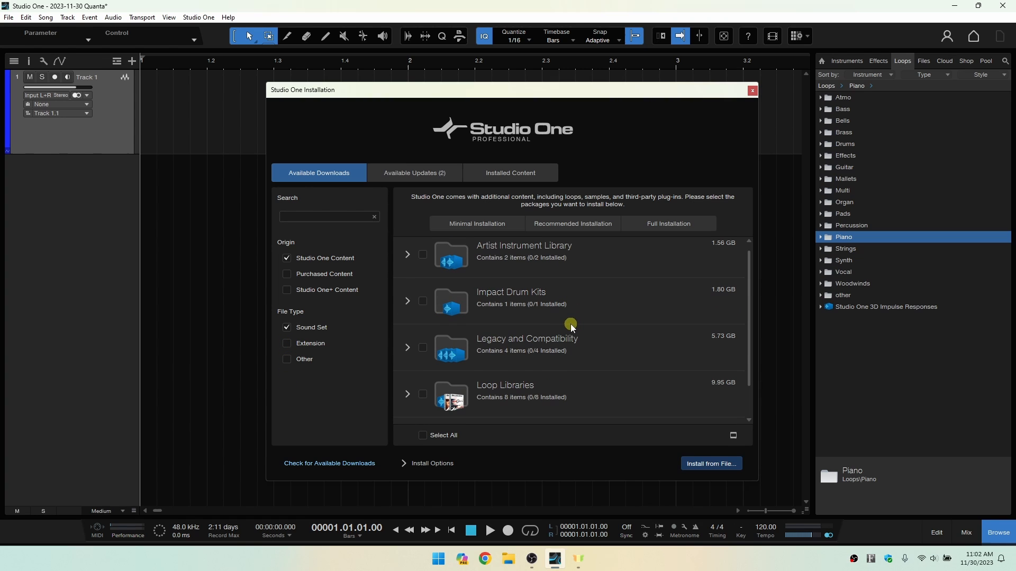
Expand Impact Drum Kits, mark Impact XT Kits and Sounds for installation and clear the selection again.
{"action": "left_click", "coordinate": [407, 301]}
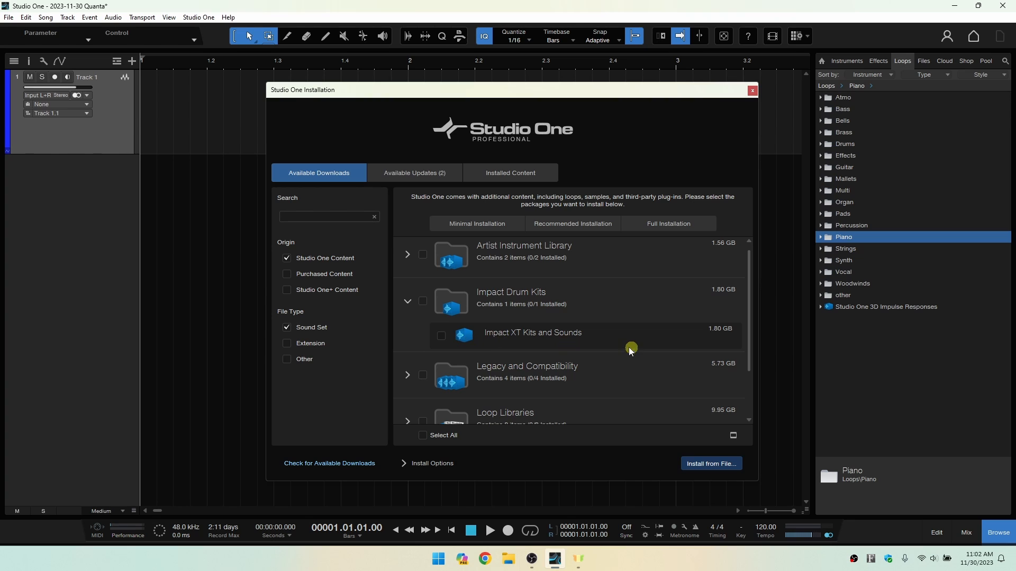
{"action": "left_click", "coordinate": [441, 336]}
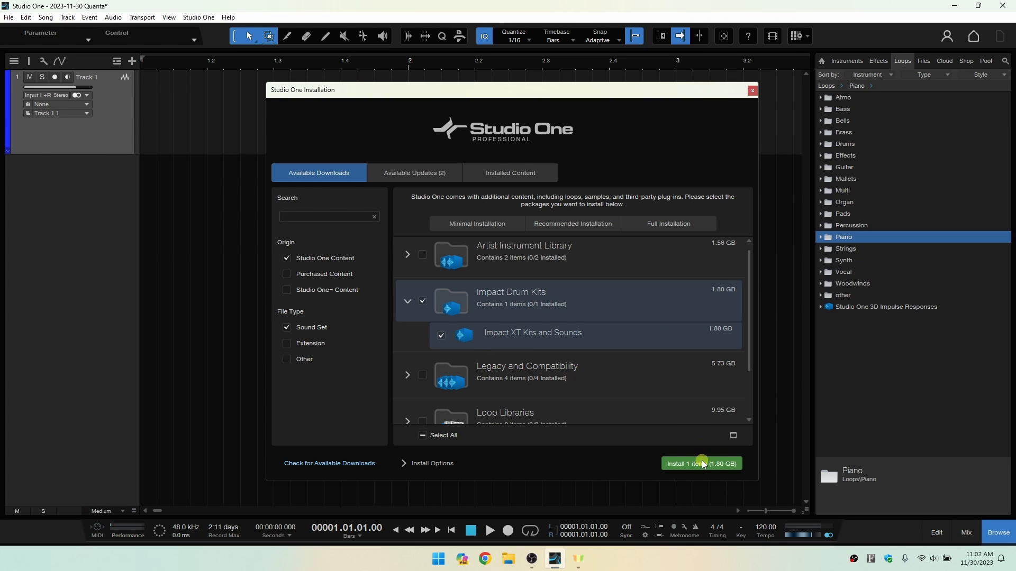
{"action": "left_click", "coordinate": [424, 303]}
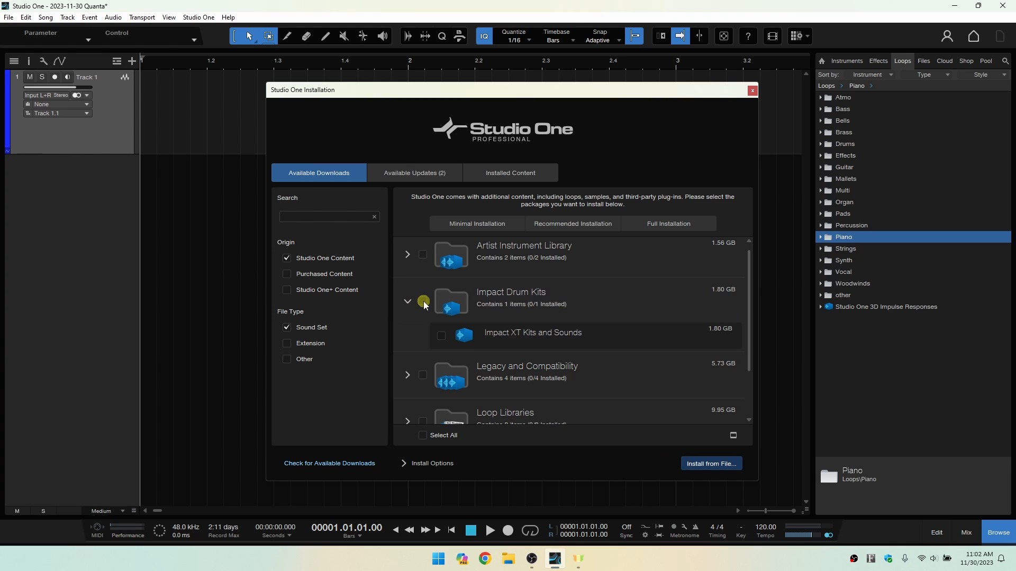
Re-enable the Extension and Other file types and the Purchased Content and Studio One+ Content origins.
{"action": "left_click", "coordinate": [287, 344]}
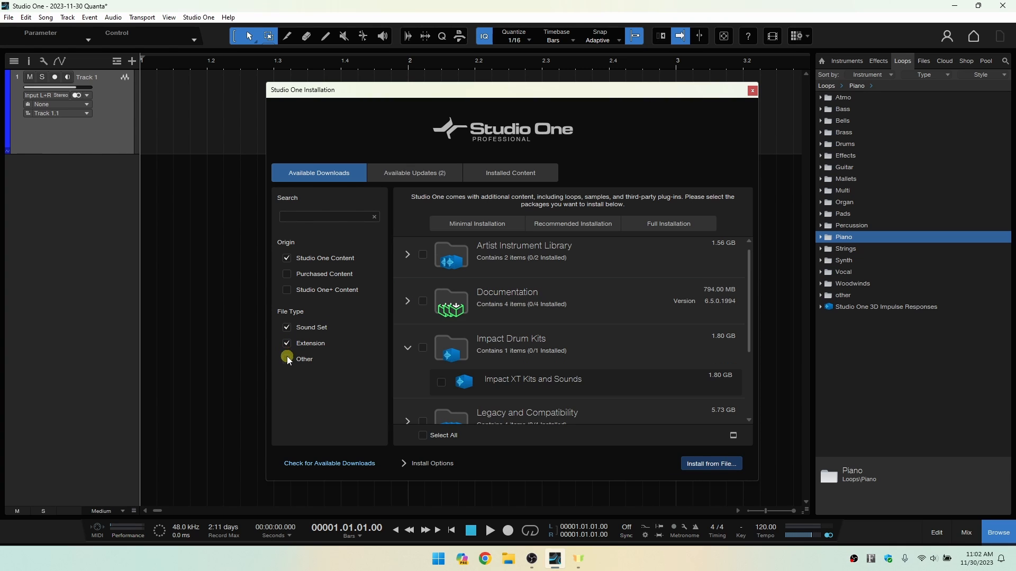
{"action": "left_click", "coordinate": [287, 358]}
{"action": "left_click", "coordinate": [288, 294]}
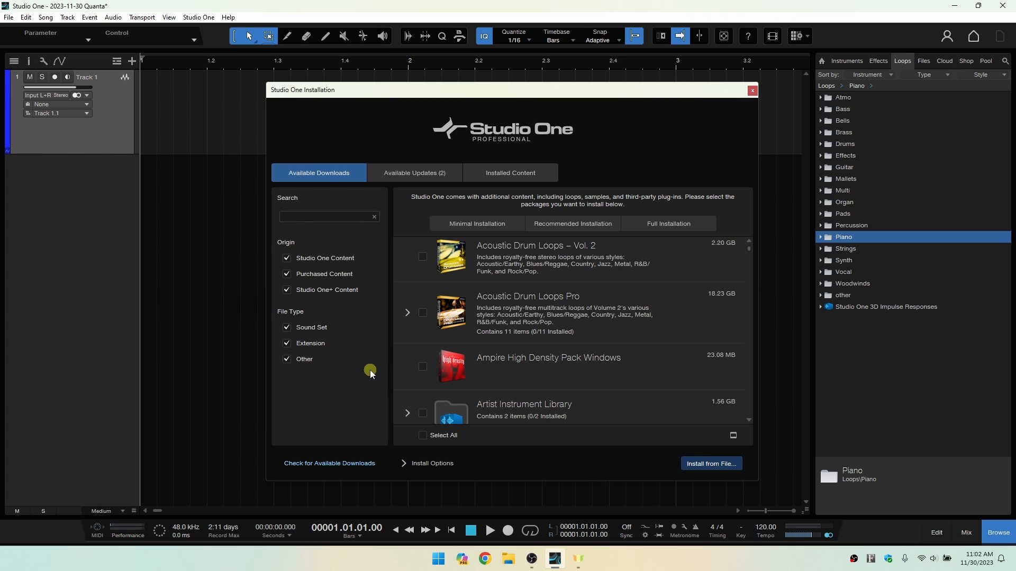
Compare the Minimal, Recommended and Full Installation presets, ending on Minimal Installation.
{"action": "left_click", "coordinate": [468, 225]}
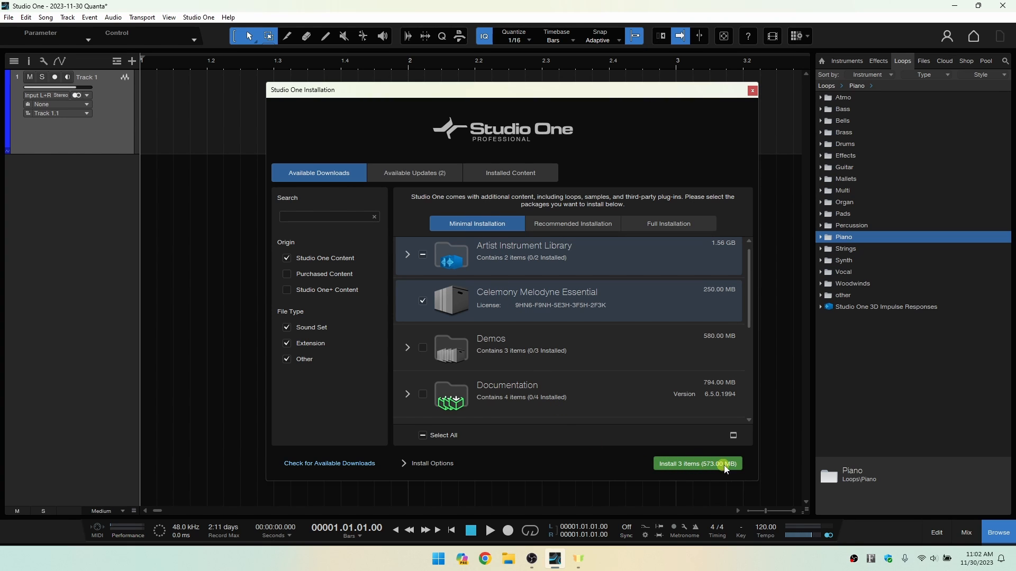
{"action": "left_click", "coordinate": [567, 224]}
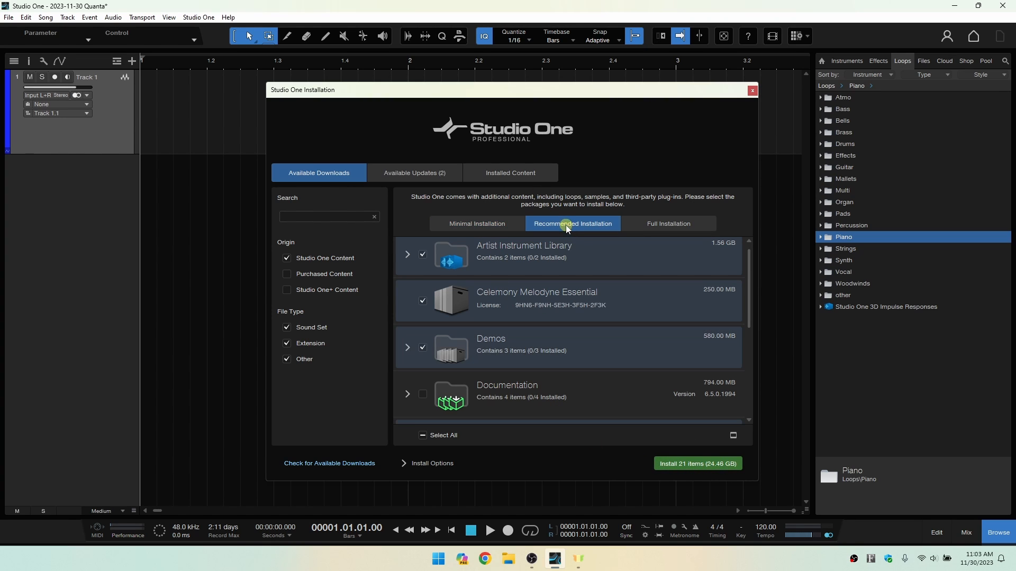
{"action": "left_click", "coordinate": [662, 224]}
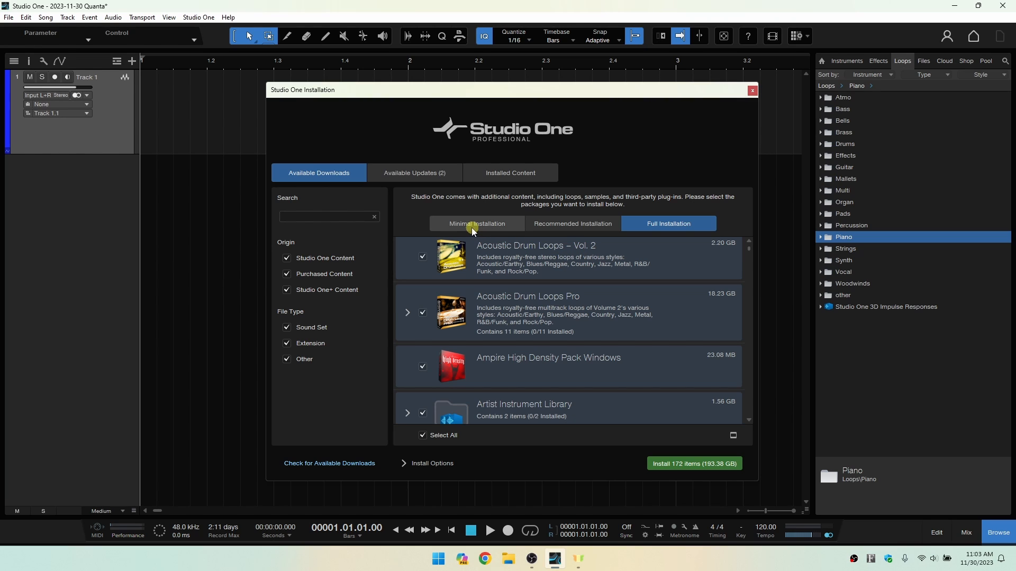
{"action": "left_click", "coordinate": [415, 227]}
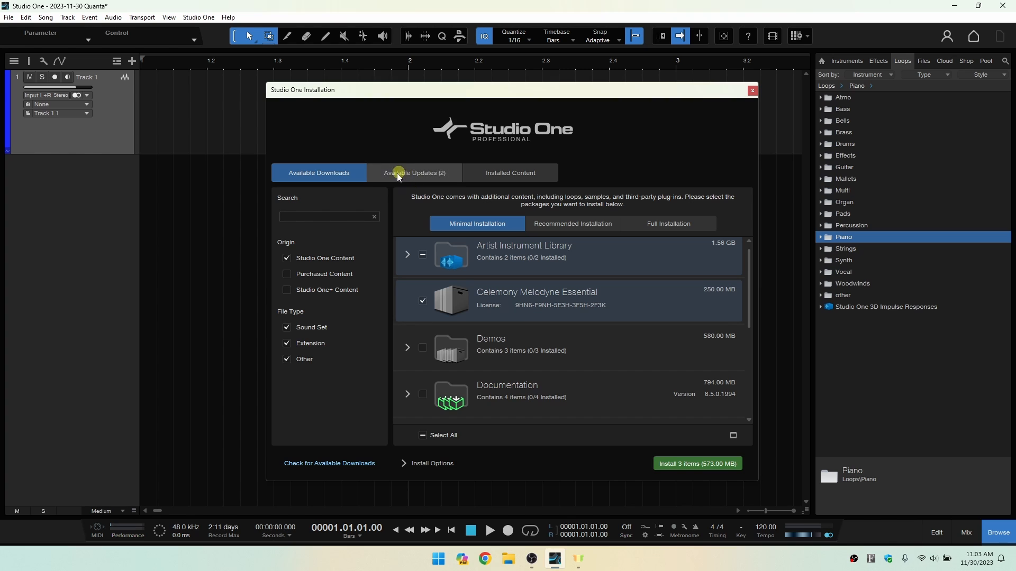
Review the available updates and the installed content, and close Studio One Installation.
{"action": "left_click", "coordinate": [408, 175]}
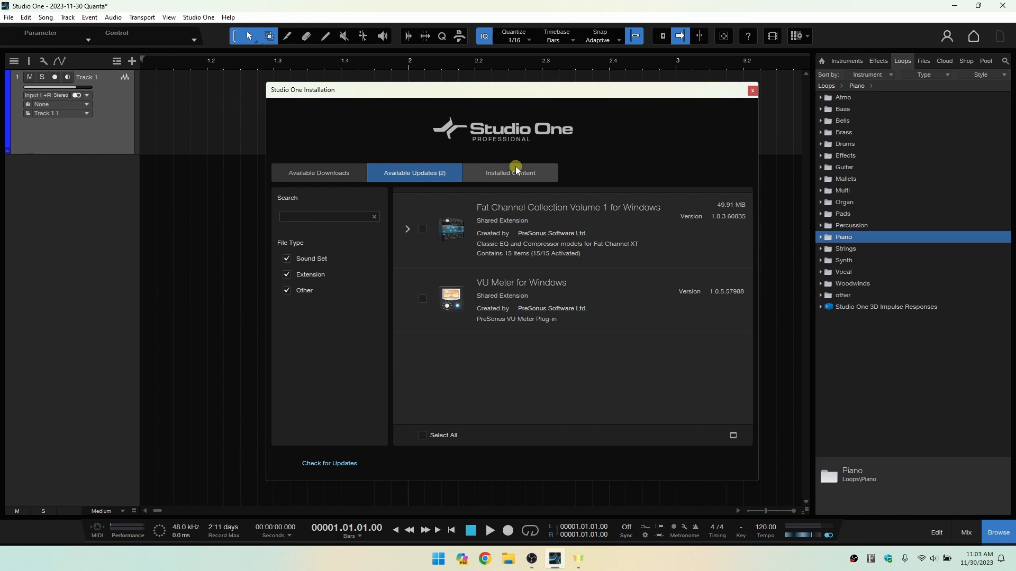
{"action": "left_click", "coordinate": [548, 175]}
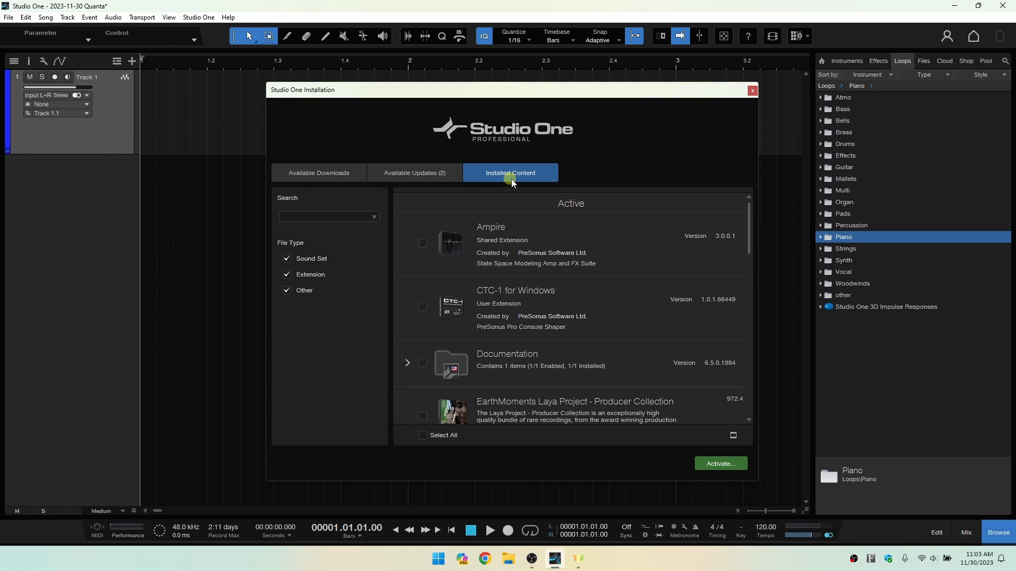
{"action": "scroll", "coordinate": [560, 265], "scroll_direction": "down", "scroll_amount": 5}
{"action": "scroll", "coordinate": [602, 272], "scroll_direction": "up", "scroll_amount": 5}
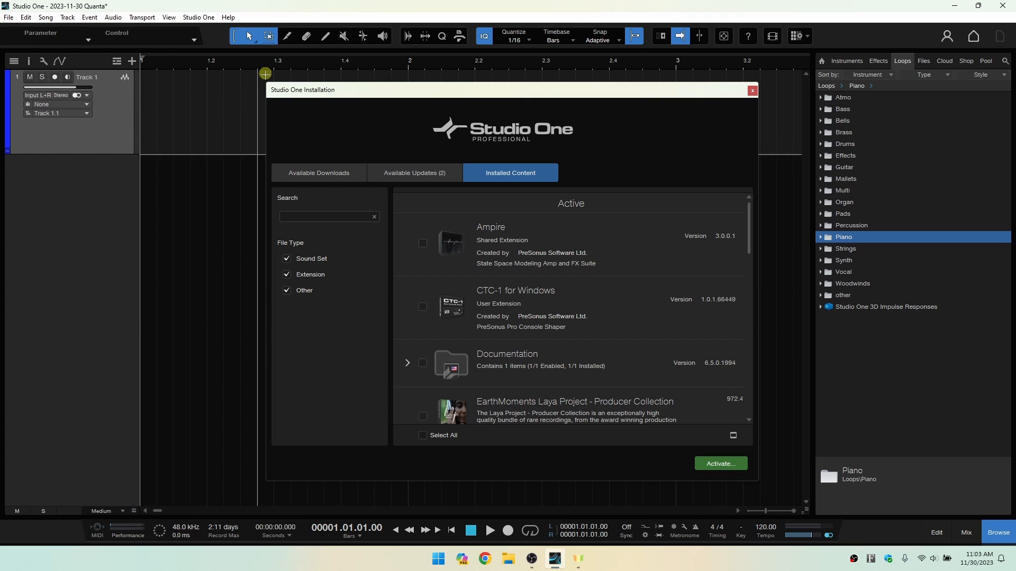
{"action": "left_click", "coordinate": [318, 172]}
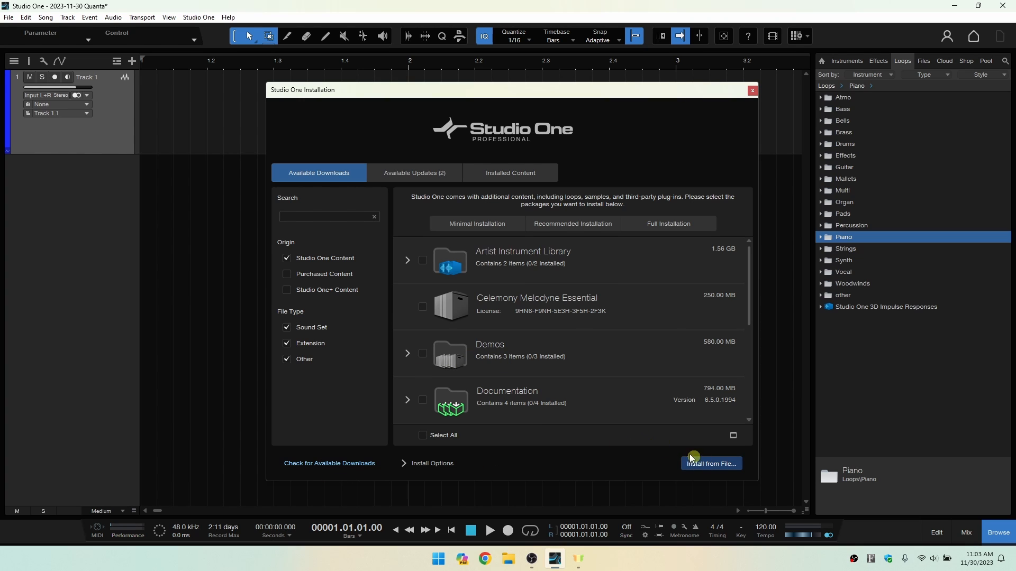
{"action": "left_click", "coordinate": [752, 91]}
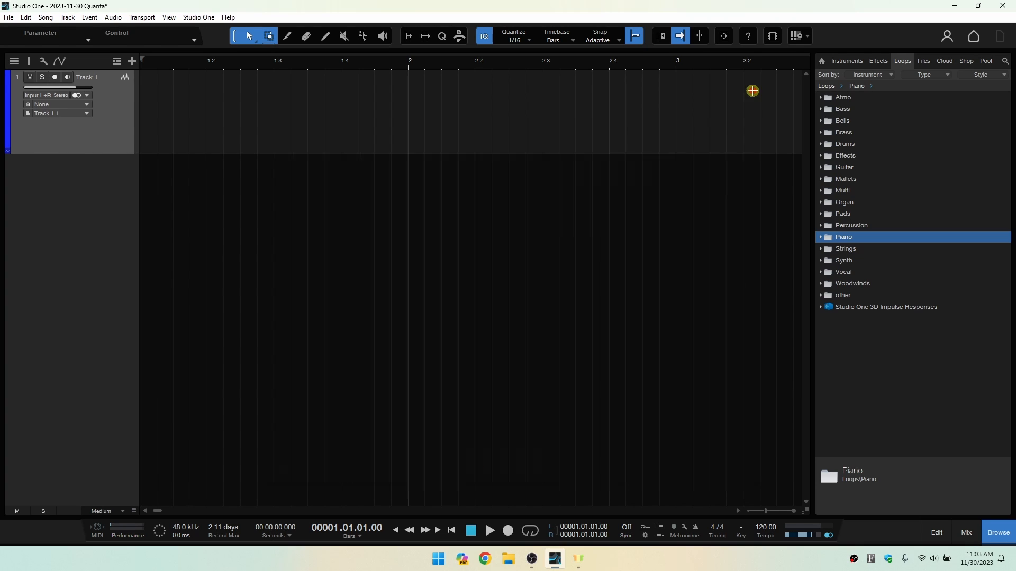
Show the Sample Library location in the file browser and collapse DaVinci Resolve's Media Files folder.
{"action": "left_click", "coordinate": [923, 62]}
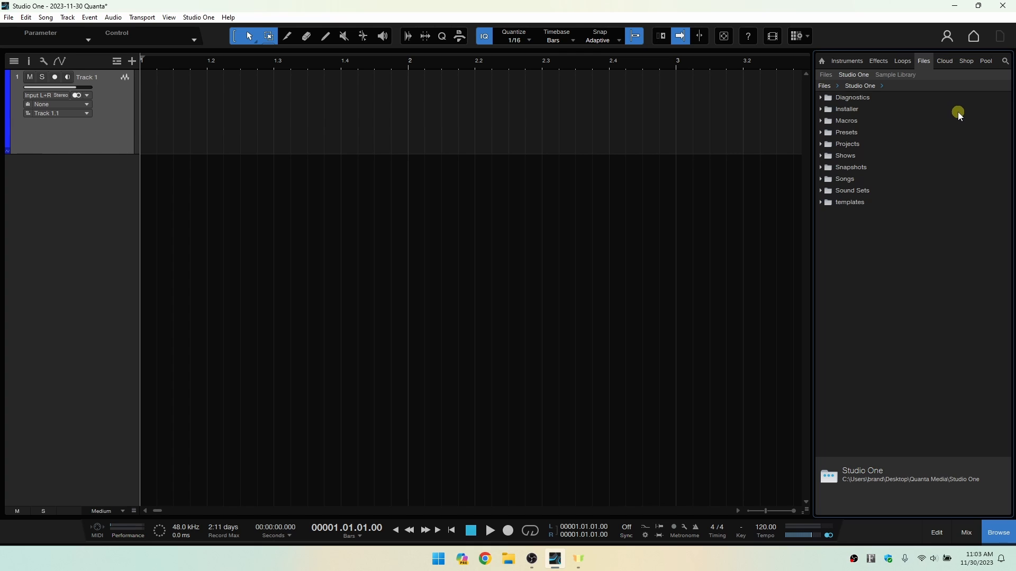
{"action": "left_click", "coordinate": [893, 75]}
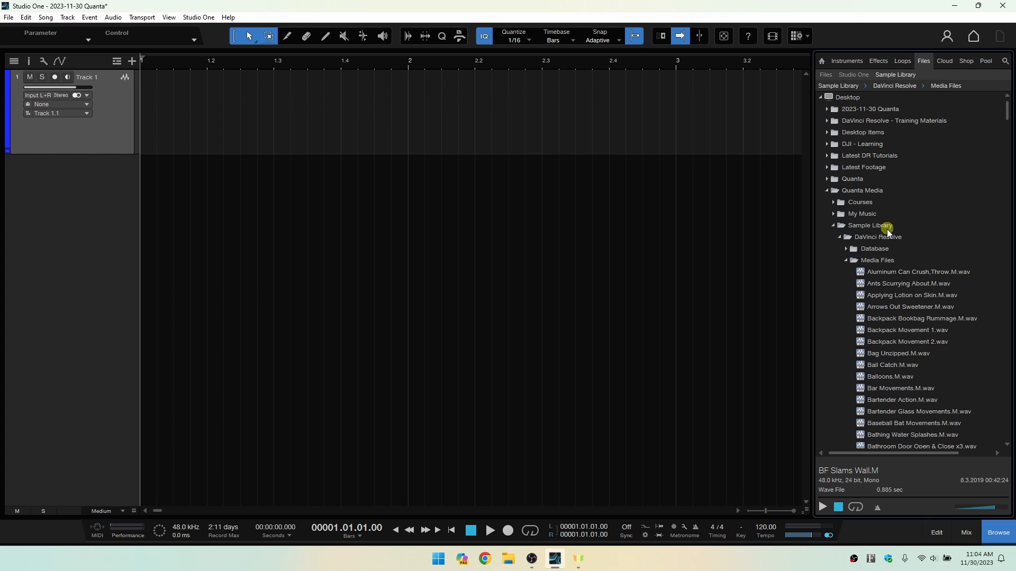
{"action": "left_click", "coordinate": [848, 261]}
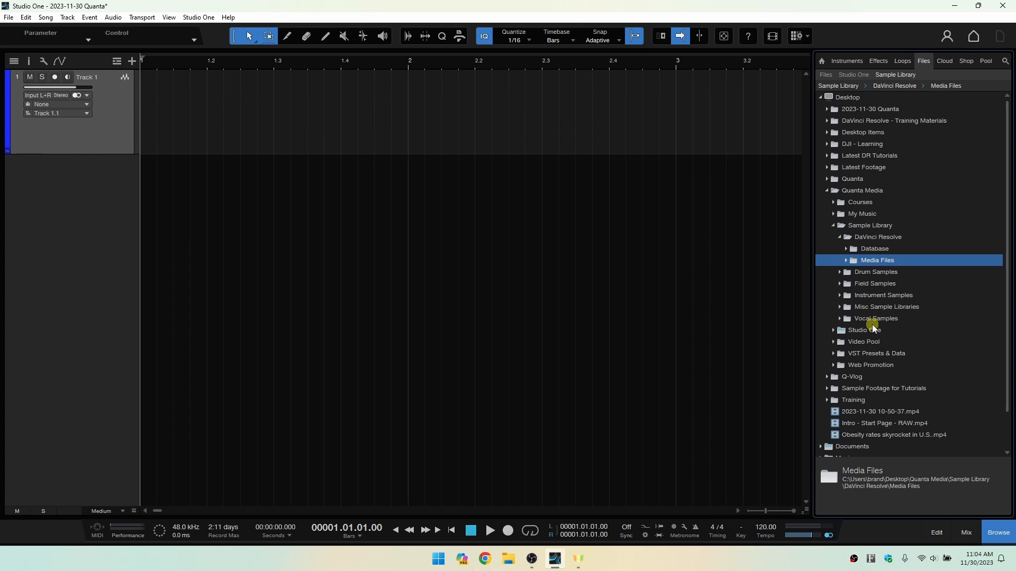
Look through the Freesound subfolders inside Field Samples, and collapse everything back to the Field Samples folder.
{"action": "key", "text": "Up"}
{"action": "key", "text": "Up"}
{"action": "key", "text": "Down"}
{"action": "key", "text": "Down"}
{"action": "key", "text": "Down"}
{"action": "key", "text": "Down"}
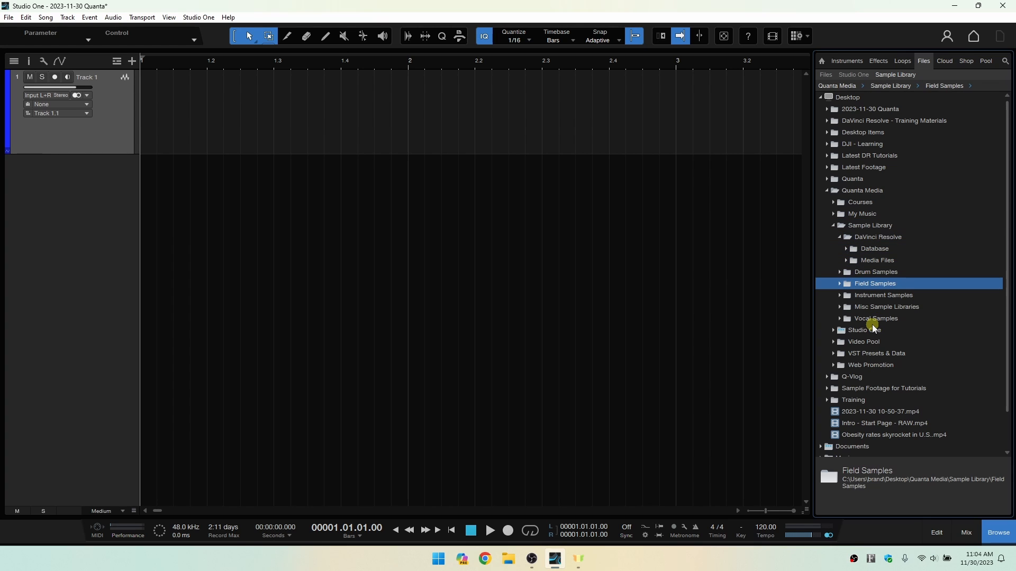
{"action": "key", "text": "Right"}
{"action": "key", "text": "Down"}
{"action": "key", "text": "Right"}
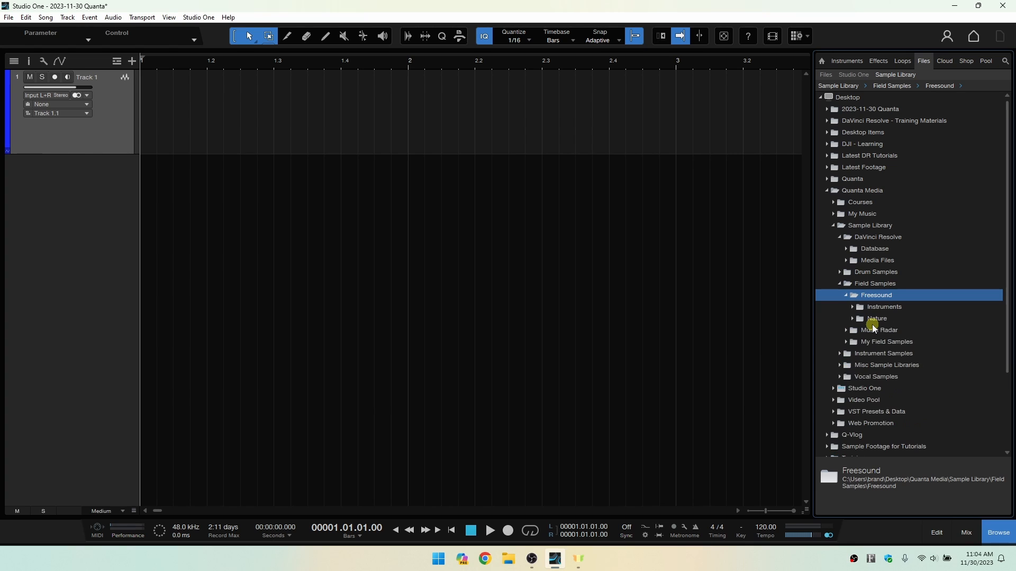
{"action": "key", "text": "Down"}
{"action": "key", "text": "Right"}
{"action": "key", "text": "Left"}
{"action": "key", "text": "Left"}
{"action": "key", "text": "Left"}
{"action": "key", "text": "Left"}
{"action": "key", "text": "Left"}
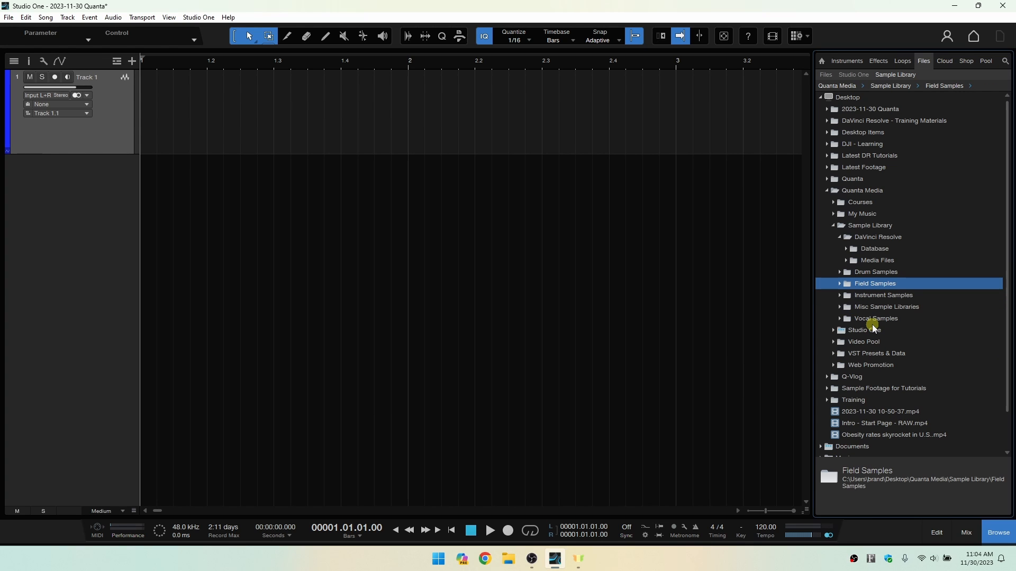
Expand the Field Samples folder, and open the Lovesbody Pack under Drum Samples > Freesound.
{"action": "left_click", "coordinate": [841, 296]}
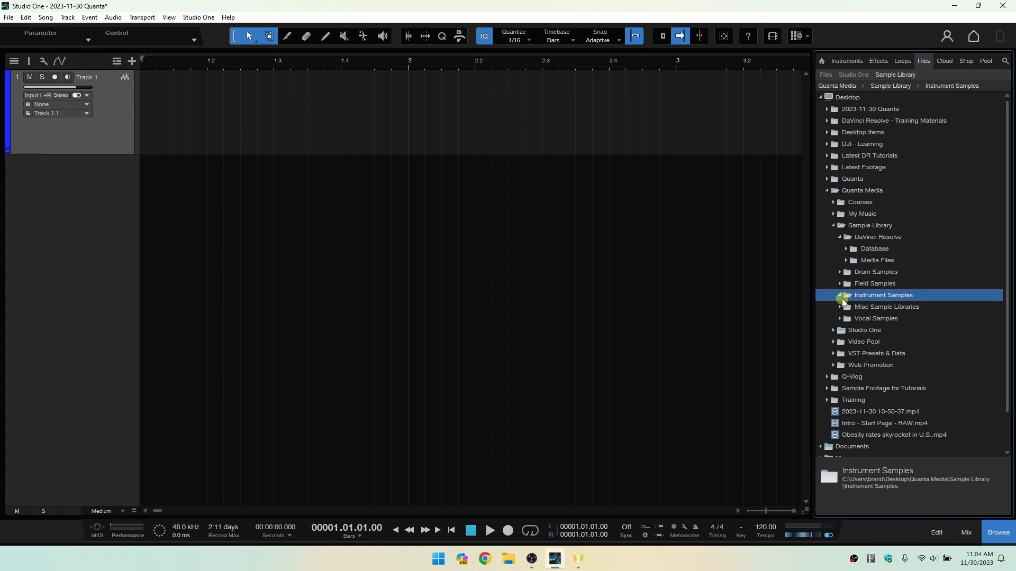
{"action": "left_click", "coordinate": [840, 284]}
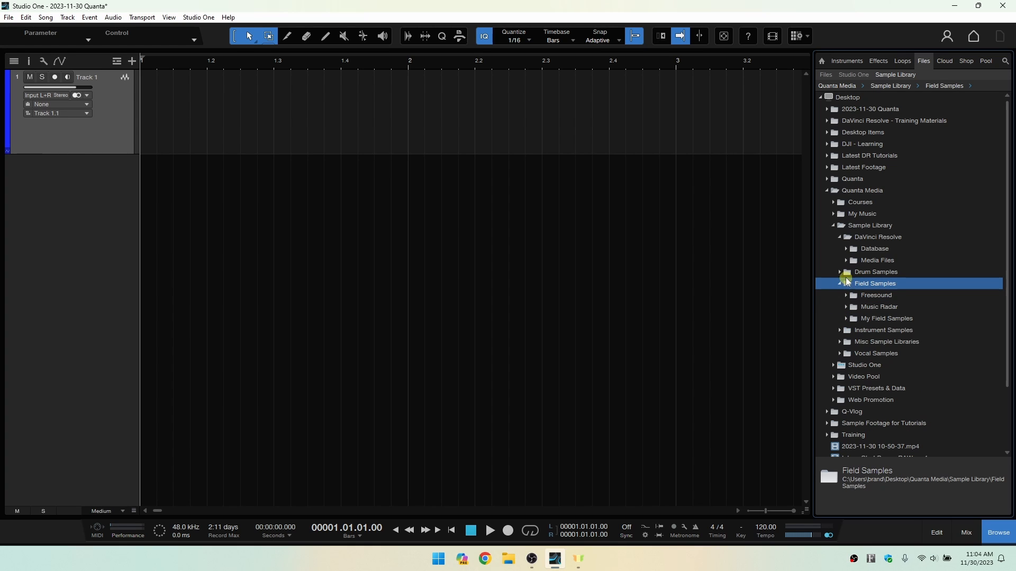
{"action": "left_click", "coordinate": [841, 272]}
{"action": "left_click", "coordinate": [847, 285]}
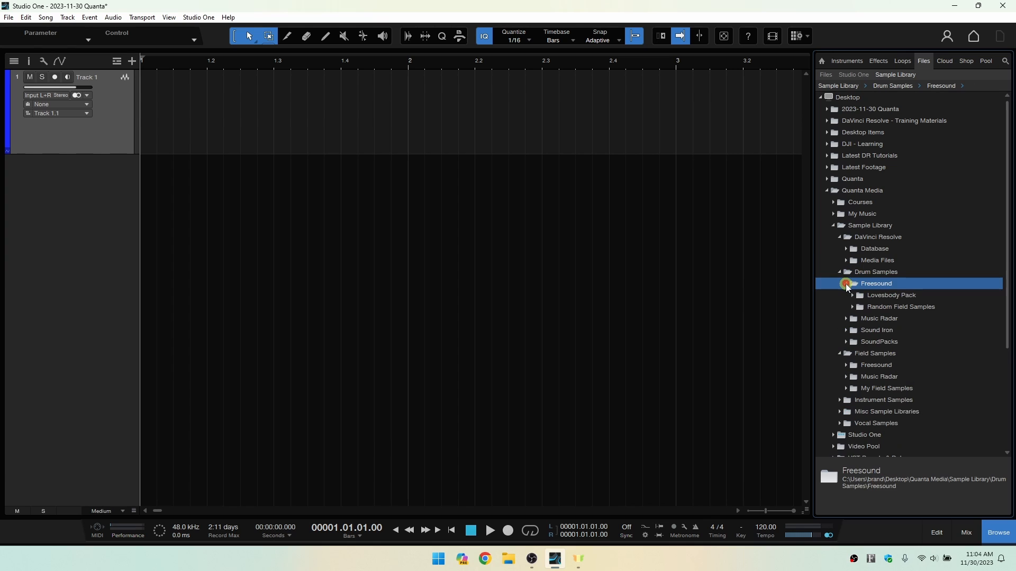
{"action": "key", "text": "Down"}
{"action": "key", "text": "Right"}
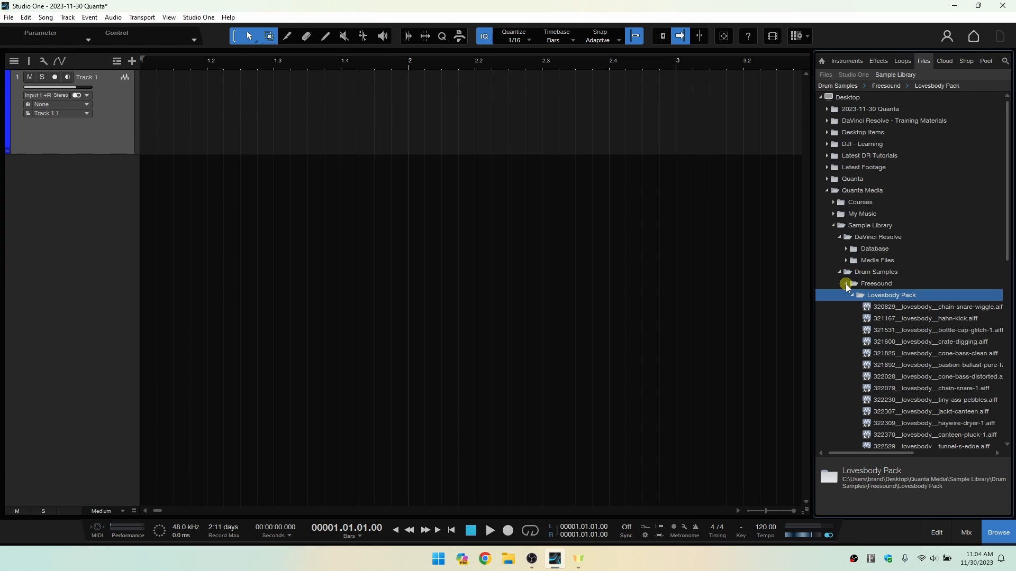
Step through the Lovesbody Pack samples from chain-snare-wiggle to cone-bass-clean and back to chain-snare-wiggle.
{"action": "key", "text": "Down"}
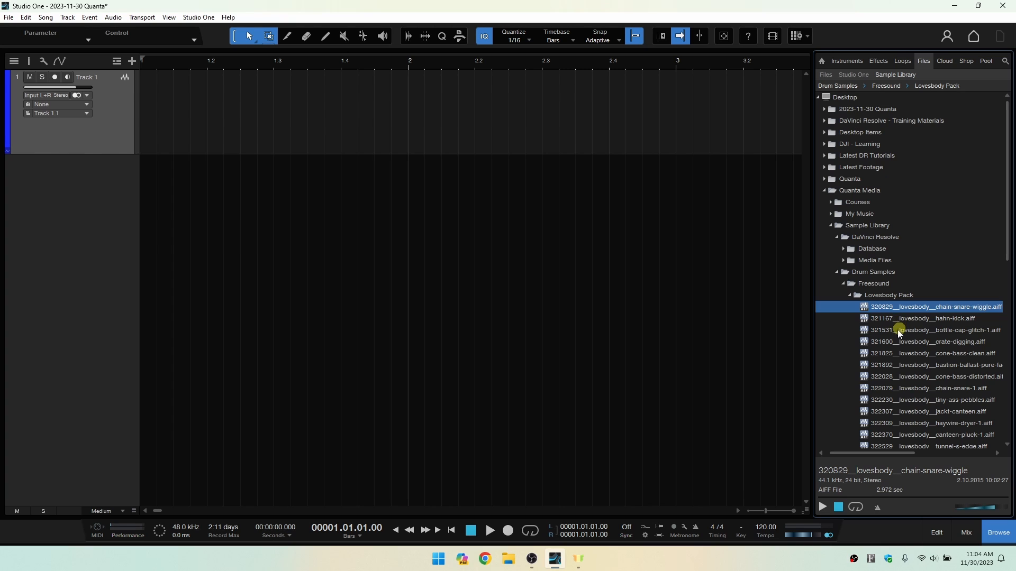
{"action": "key", "text": "Down"}
{"action": "key", "text": "Down"}
{"action": "key", "text": "Down"}
{"action": "key", "text": "Down"}
{"action": "key", "text": "Down"}
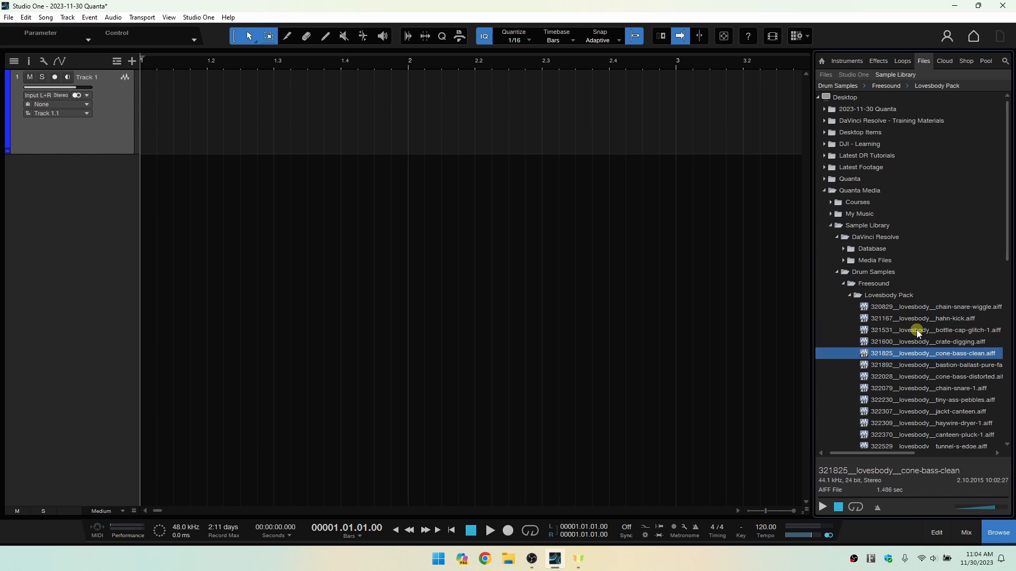
{"action": "key", "text": "Up"}
{"action": "key", "text": "Up"}
{"action": "key", "text": "Up"}
{"action": "key", "text": "Up"}
{"action": "key", "text": "Up"}
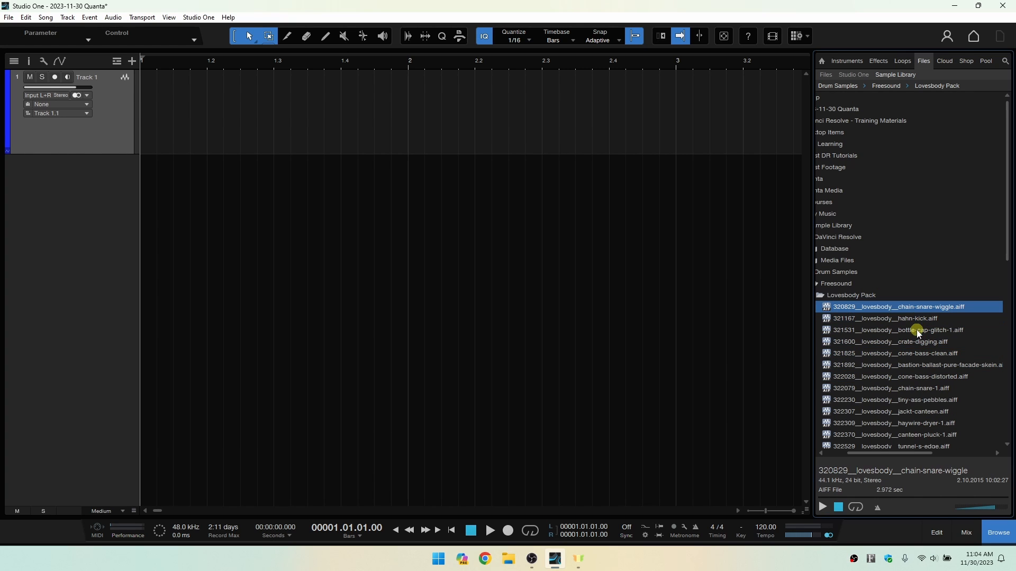
Audition the Lovesbody Pack samples from chain-snare-wiggle through haywire-dryer-1, and stop the preview.
{"action": "left_click", "coordinate": [870, 308]}
{"action": "key", "text": "Down"}
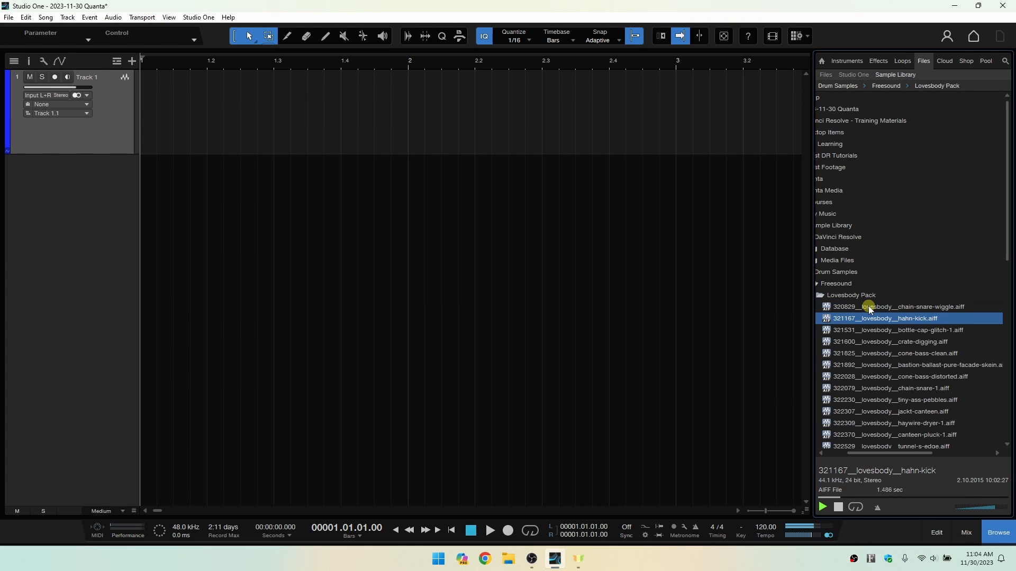
{"action": "key", "text": "Down"}
{"action": "key", "text": "Down"}
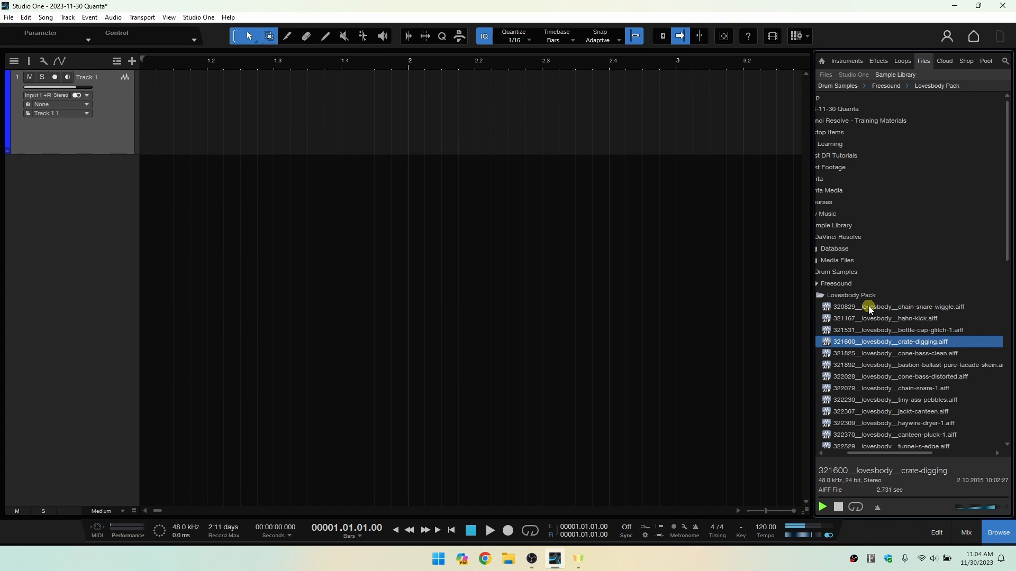
{"action": "key", "text": "Down"}
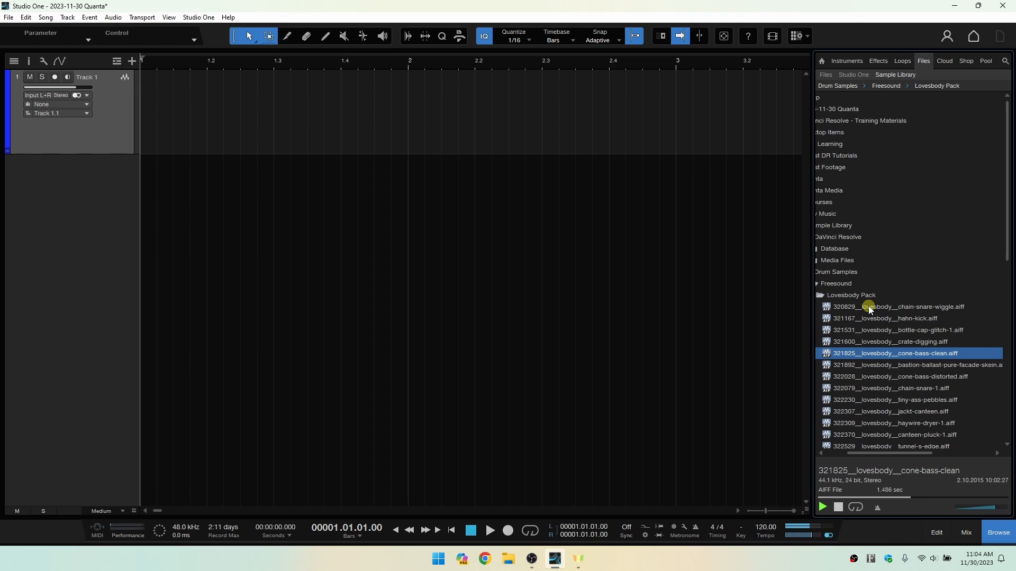
{"action": "key", "text": "Down"}
{"action": "key", "text": "Down"}
{"action": "key", "text": "Down"}
{"action": "key", "text": "Down"}
{"action": "key", "text": "Down"}
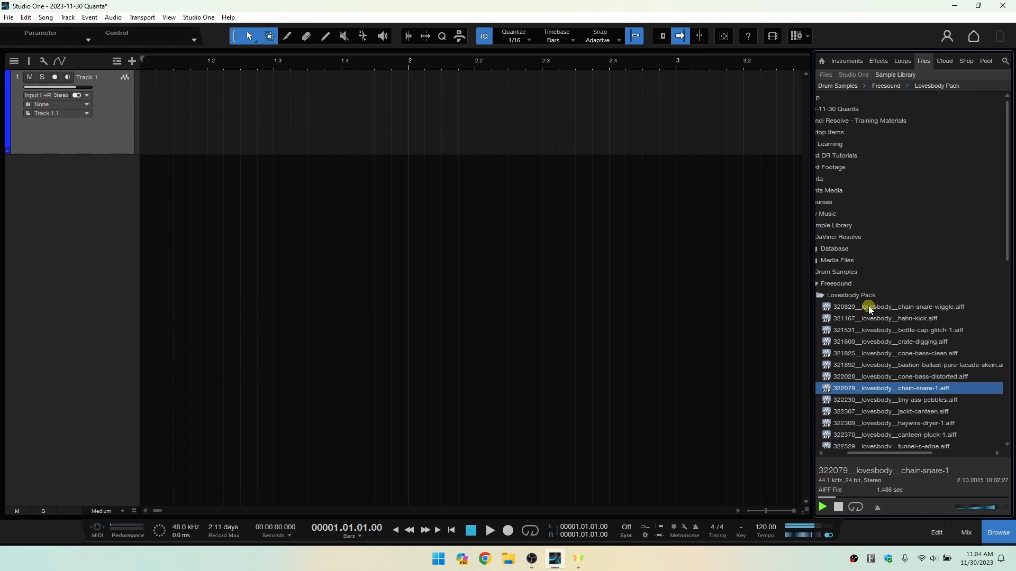
{"action": "key", "text": "Down"}
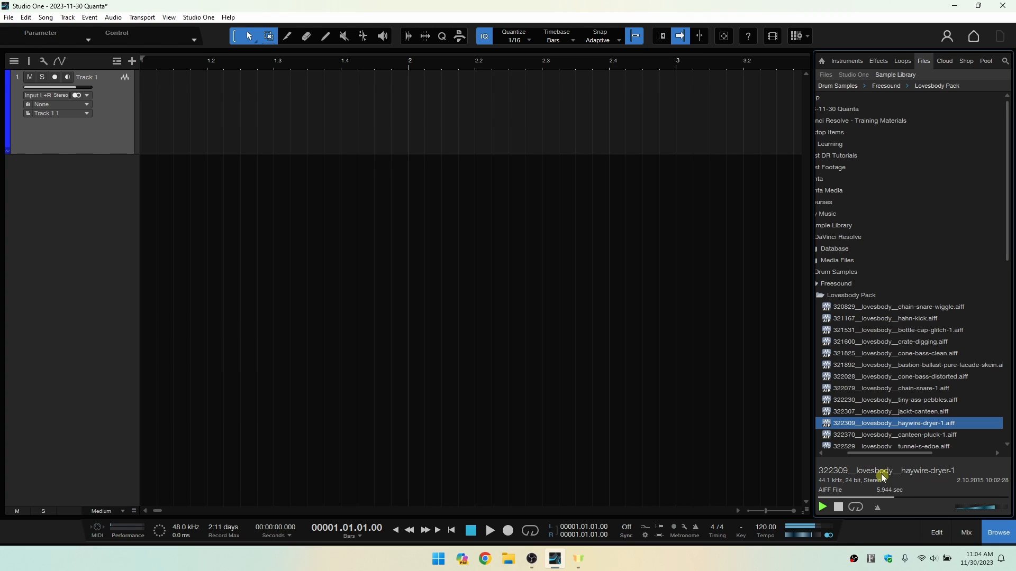
{"action": "left_click", "coordinate": [838, 507]}
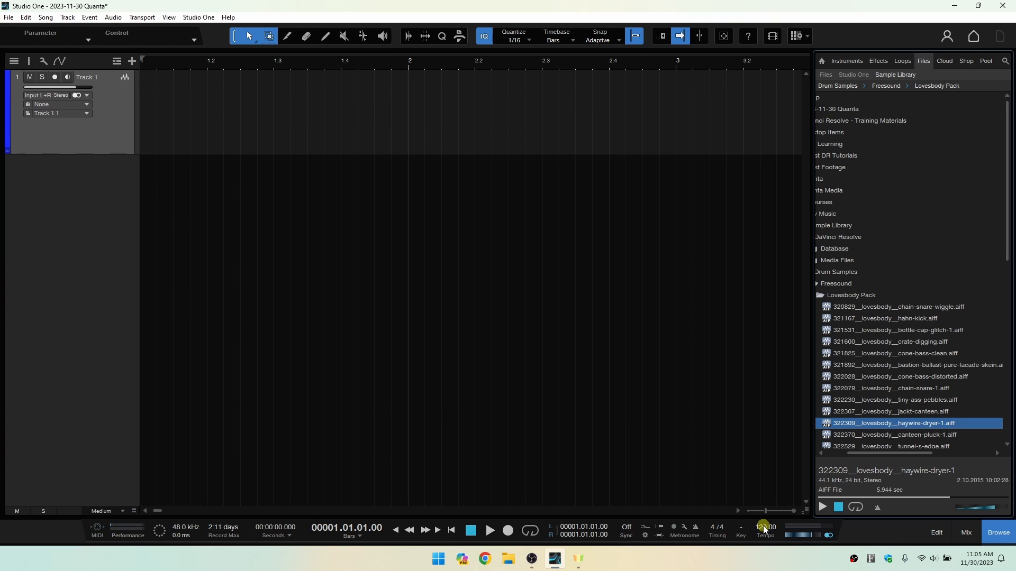
Move the preview position within the haywire-dryer-1 sample.
{"action": "left_click", "coordinate": [876, 508]}
{"action": "left_click", "coordinate": [905, 497]}
{"action": "left_click", "coordinate": [887, 496]}
{"action": "left_click_drag", "start_coordinate": [884, 453], "coordinate": [884, 453]}
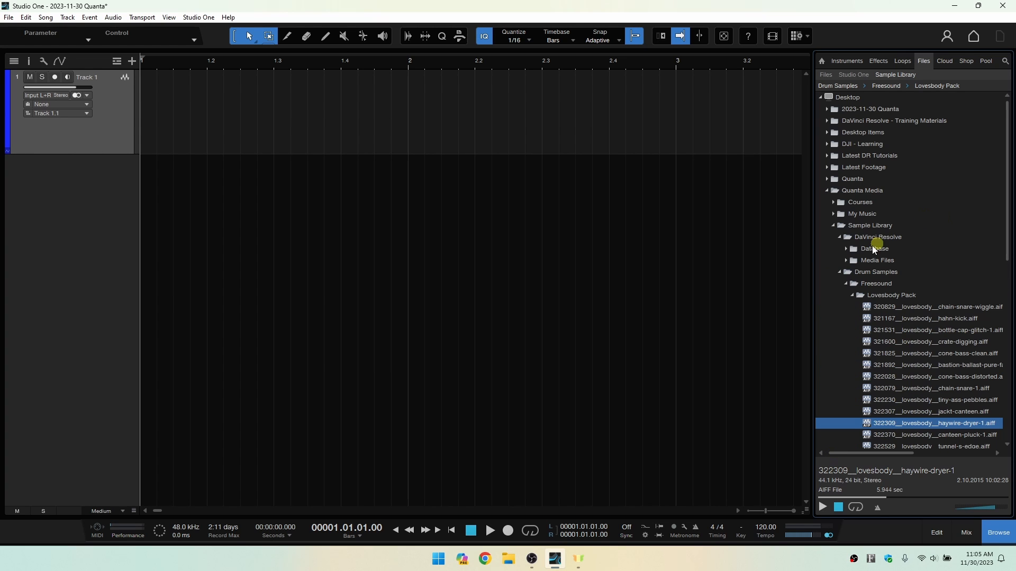
Collapse the Drum Samples, DaVinci Resolve, Sample Library and Quanta Media folders in the file browser.
{"action": "left_click", "coordinate": [840, 273]}
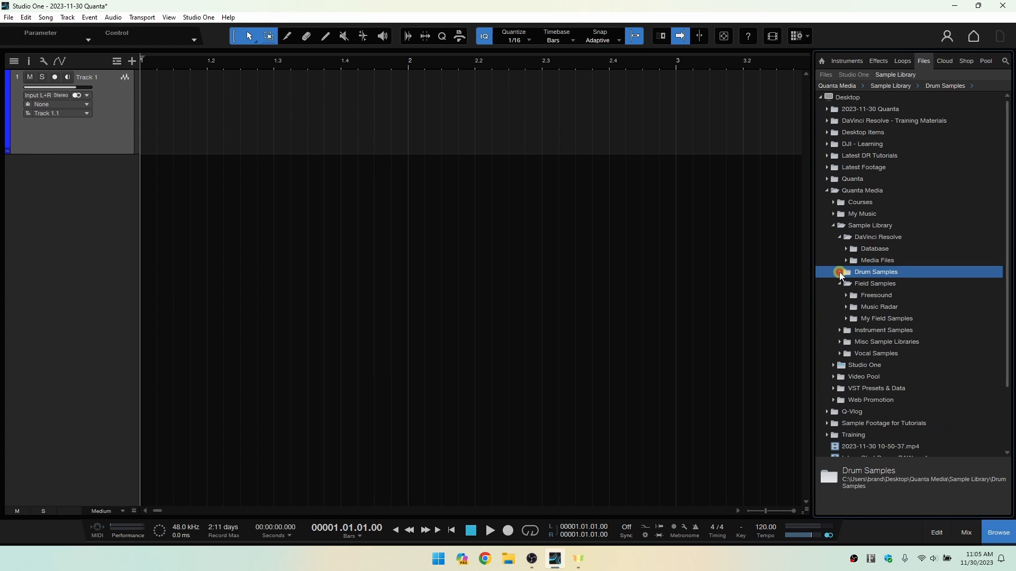
{"action": "left_click", "coordinate": [840, 238]}
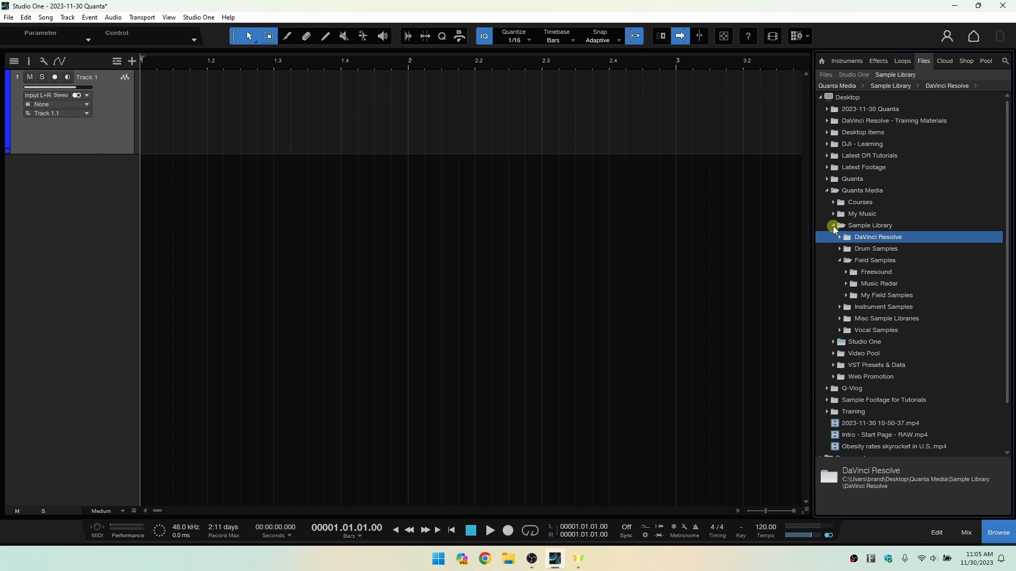
{"action": "left_click", "coordinate": [833, 226]}
{"action": "left_click", "coordinate": [827, 191]}
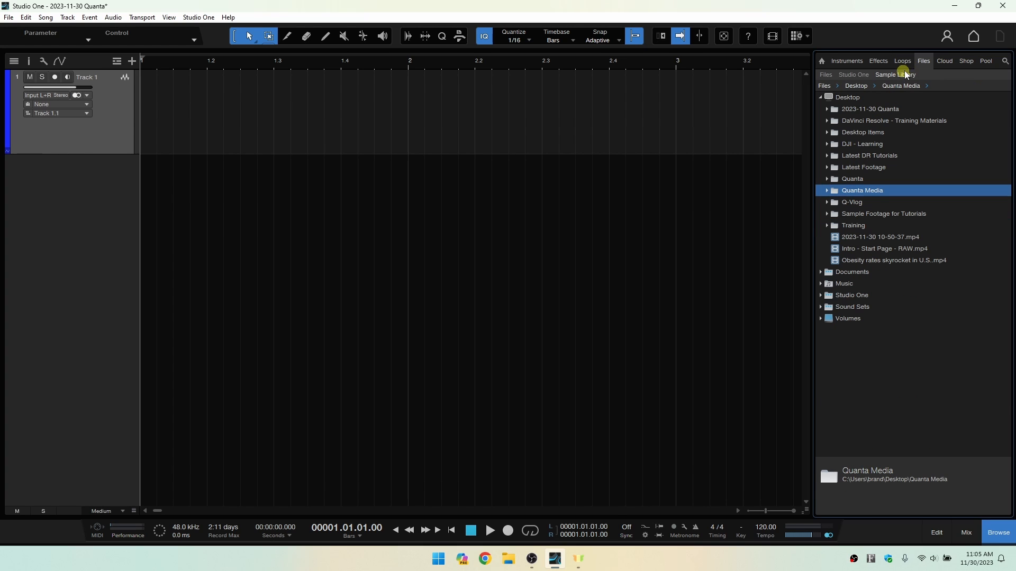
Set Quanta Media as the root folder of the current file tab, and compare it with the Studio One tab.
{"action": "right_click", "coordinate": [865, 194]}
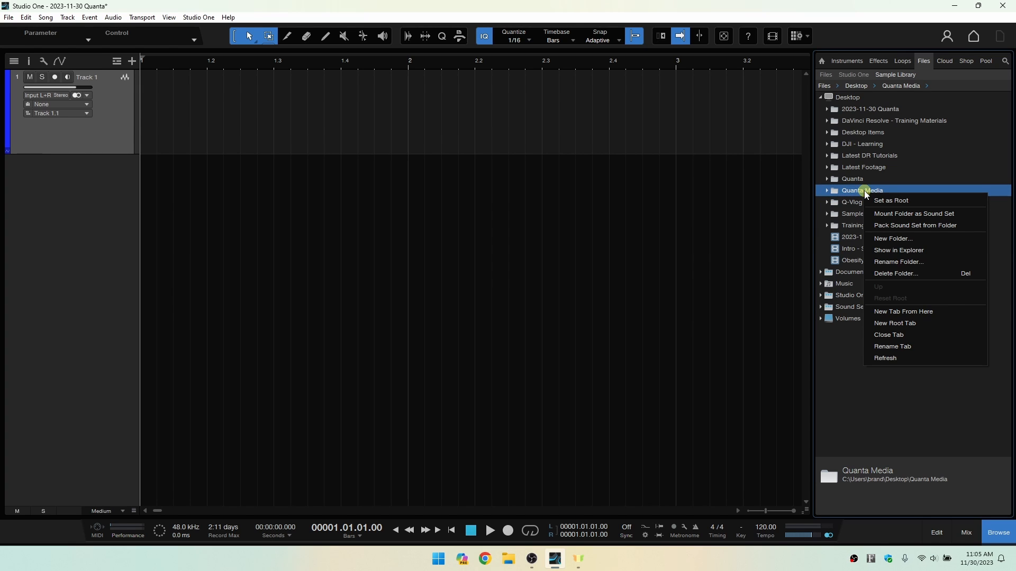
{"action": "left_click", "coordinate": [905, 204]}
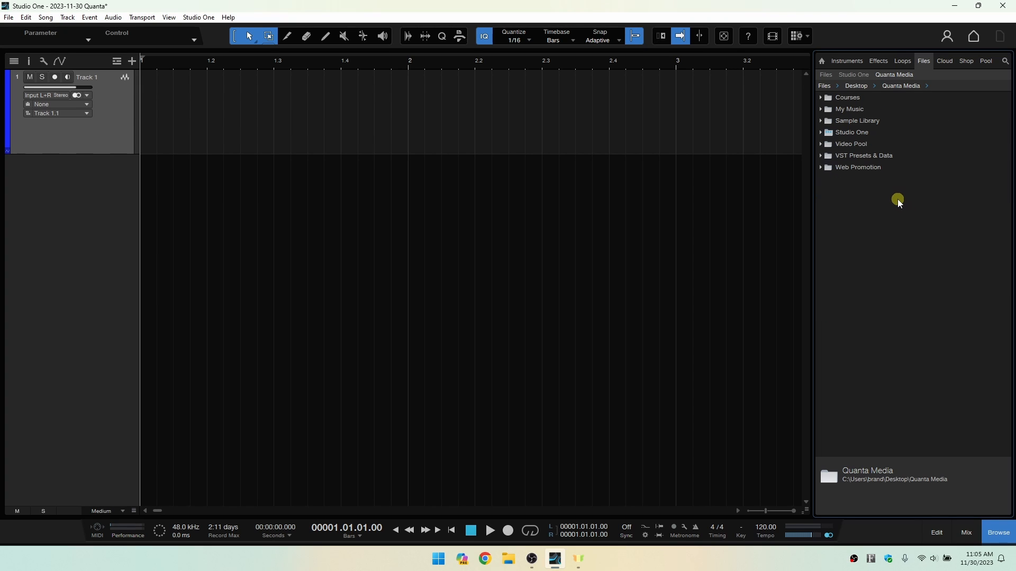
{"action": "left_click", "coordinate": [853, 74]}
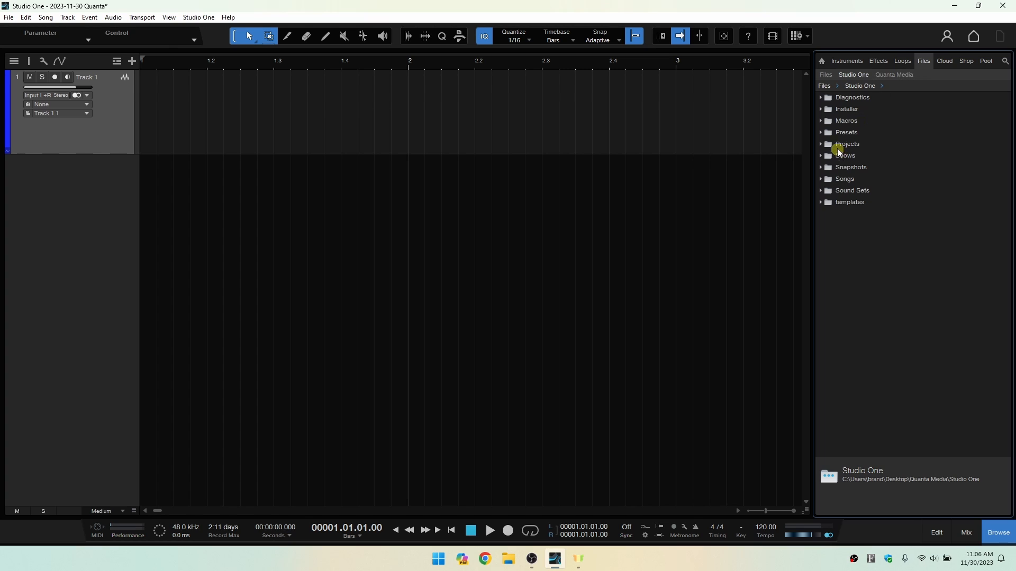
{"action": "left_click", "coordinate": [890, 74]}
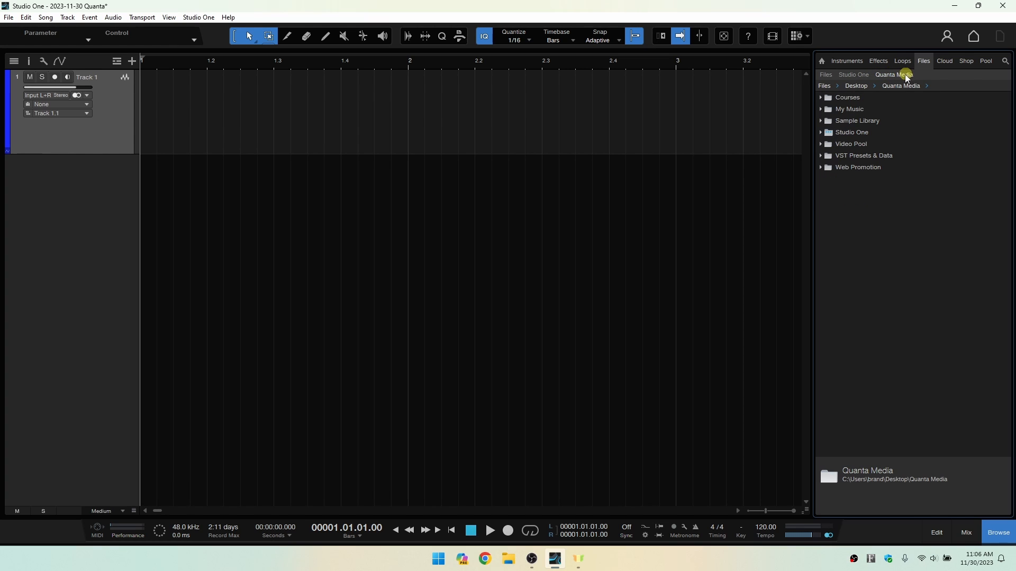
Expand the Sample Library folder and set it as the root folder of the file tab.
{"action": "double_click", "coordinate": [853, 123]}
{"action": "right_click", "coordinate": [854, 122]}
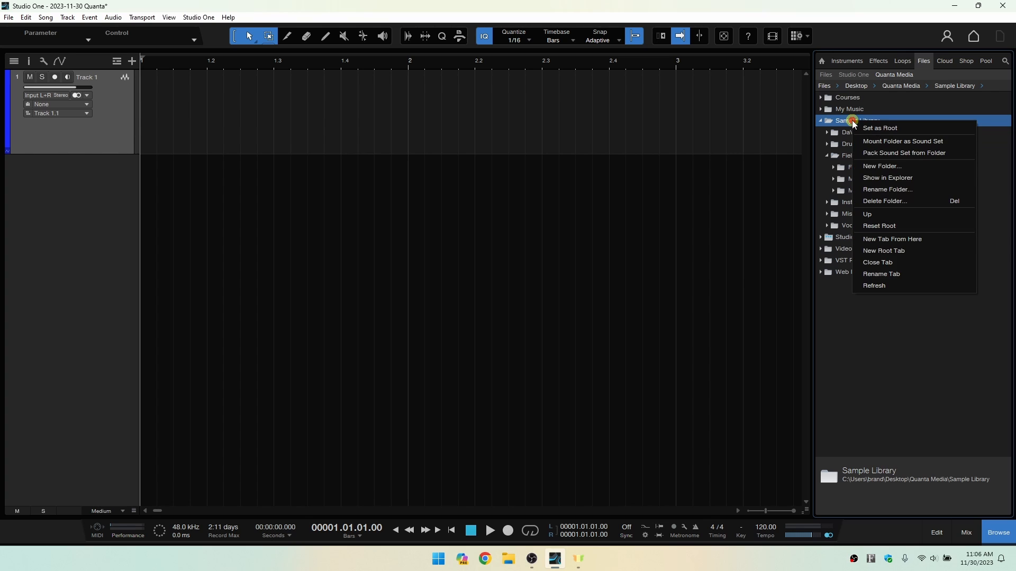
{"action": "left_click", "coordinate": [872, 129]}
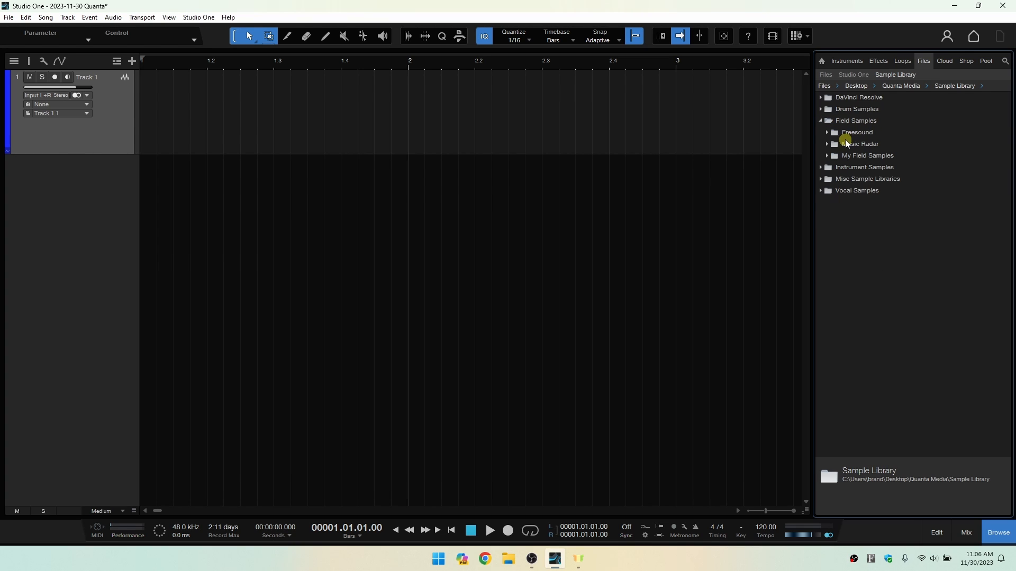
Expand the Freesound folder inside Field Samples and open it in a new file browser tab.
{"action": "double_click", "coordinate": [855, 133]}
{"action": "right_click", "coordinate": [855, 133]}
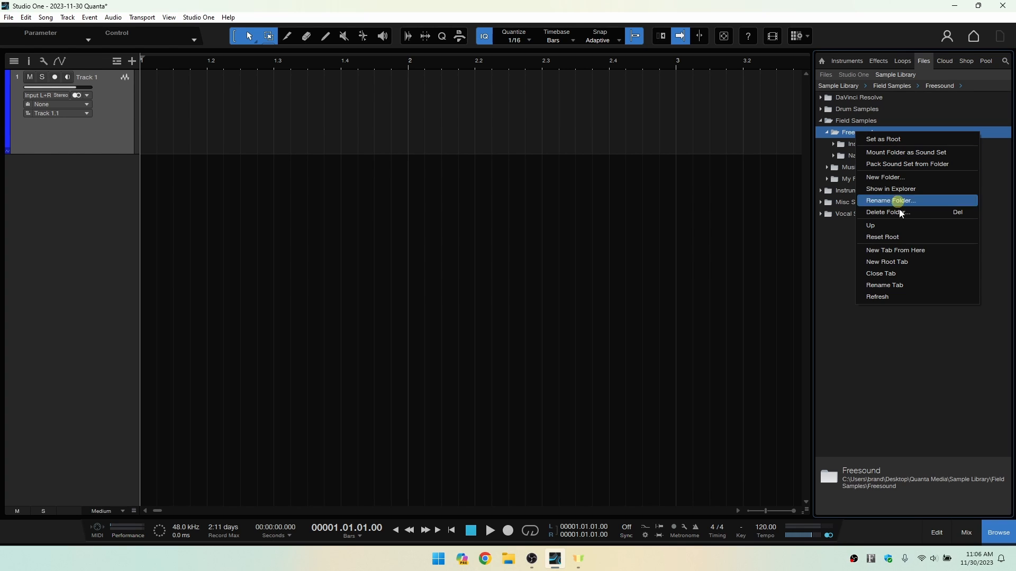
{"action": "left_click", "coordinate": [924, 256]}
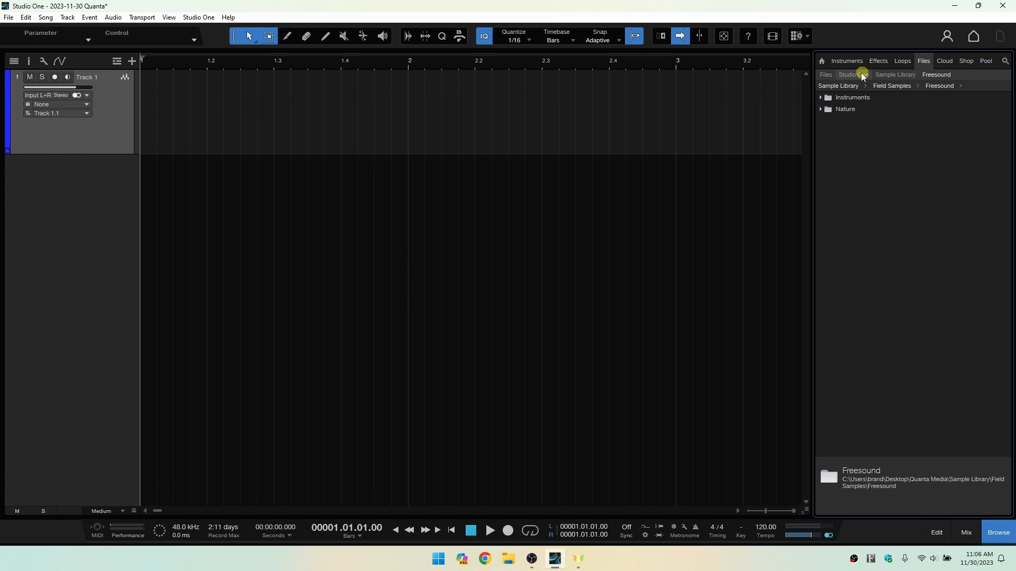
Compare the Sample Library and Freesound file tabs, and close the Freesound tab.
{"action": "left_click", "coordinate": [894, 75]}
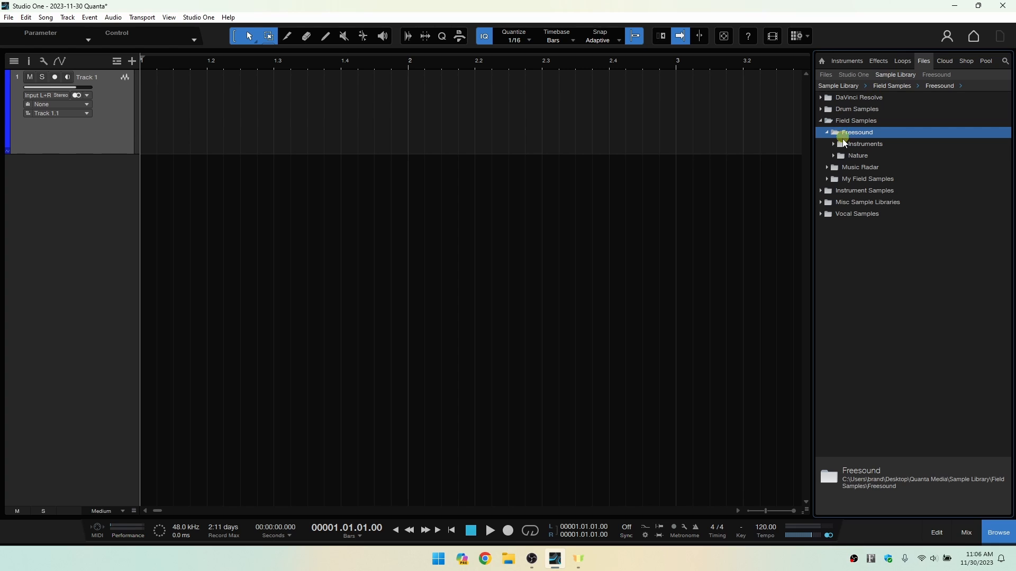
{"action": "left_click", "coordinate": [940, 75]}
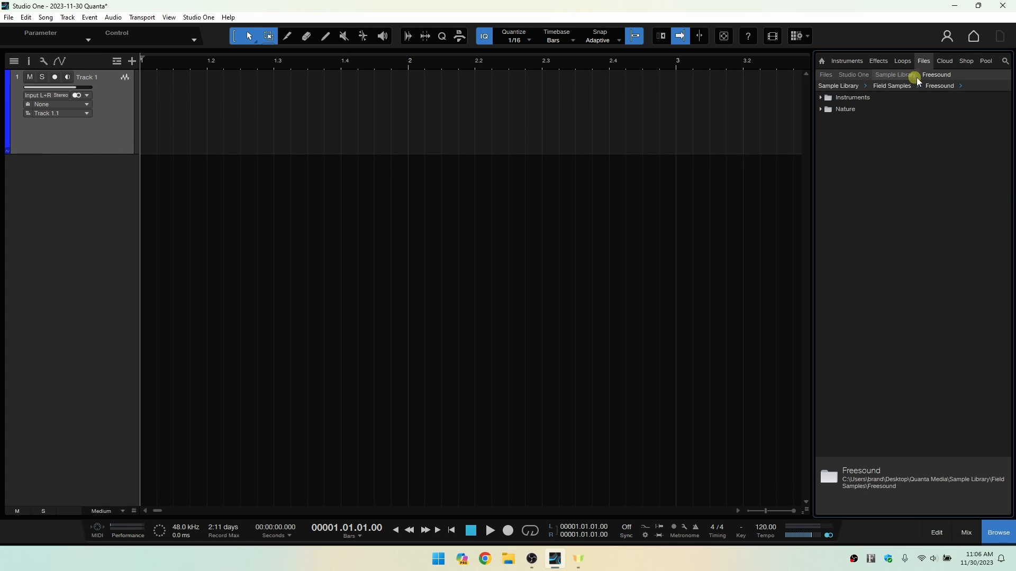
{"action": "right_click", "coordinate": [936, 76]}
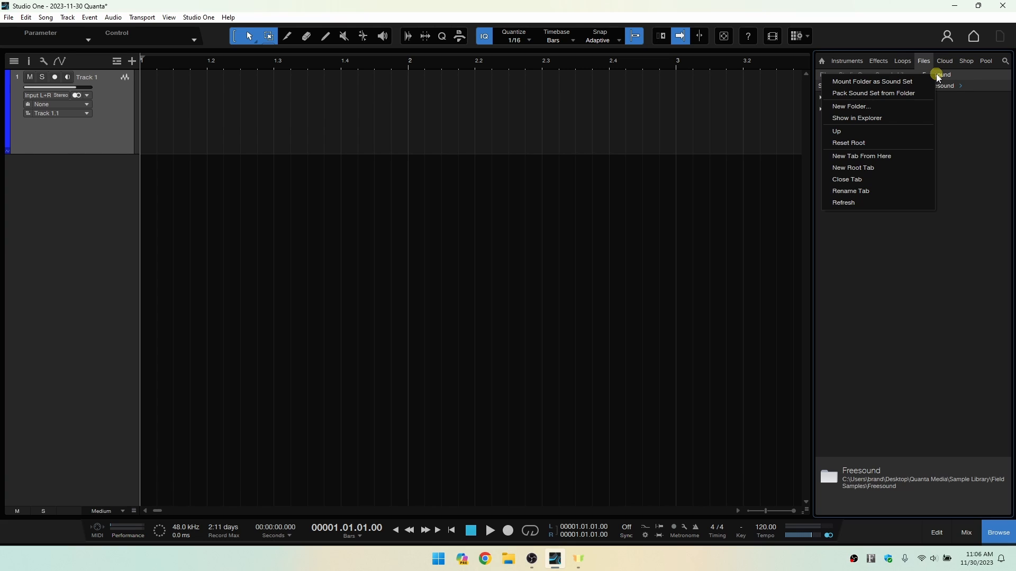
{"action": "left_click", "coordinate": [869, 181]}
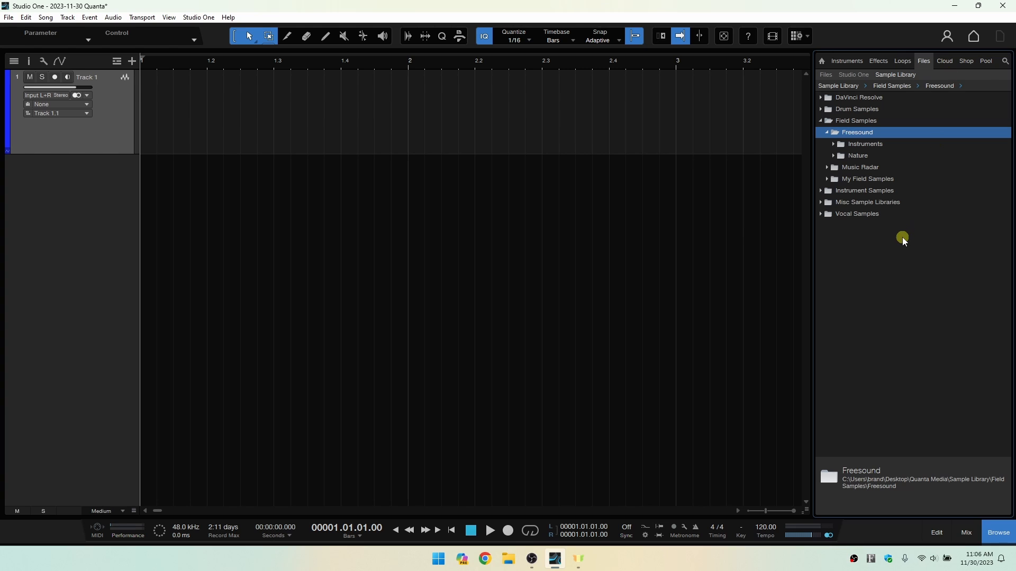
View the browser's Cloud, Shop and Pool sections, and return to its home overview.
{"action": "left_click", "coordinate": [944, 61]}
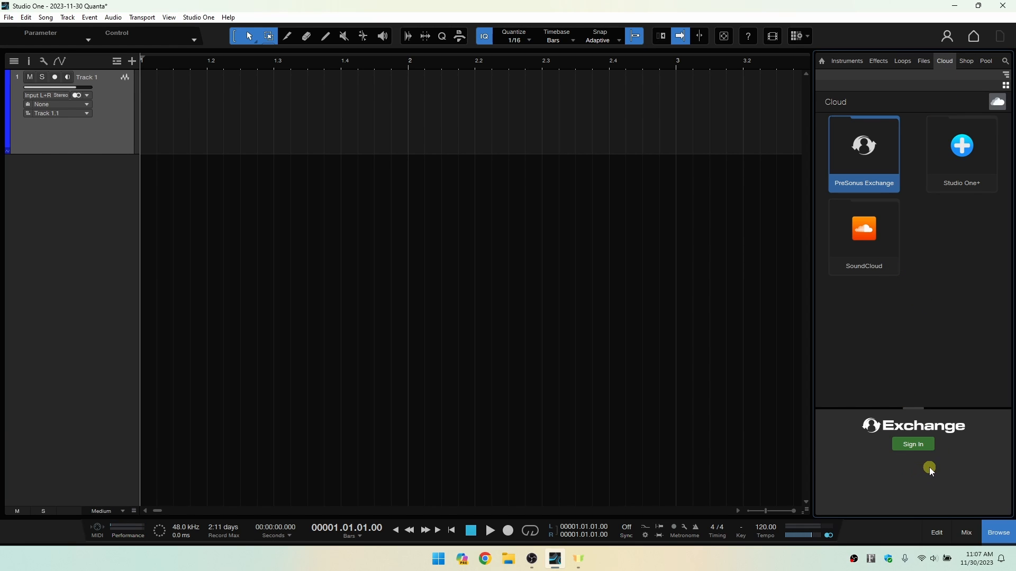
{"action": "left_click", "coordinate": [966, 61]}
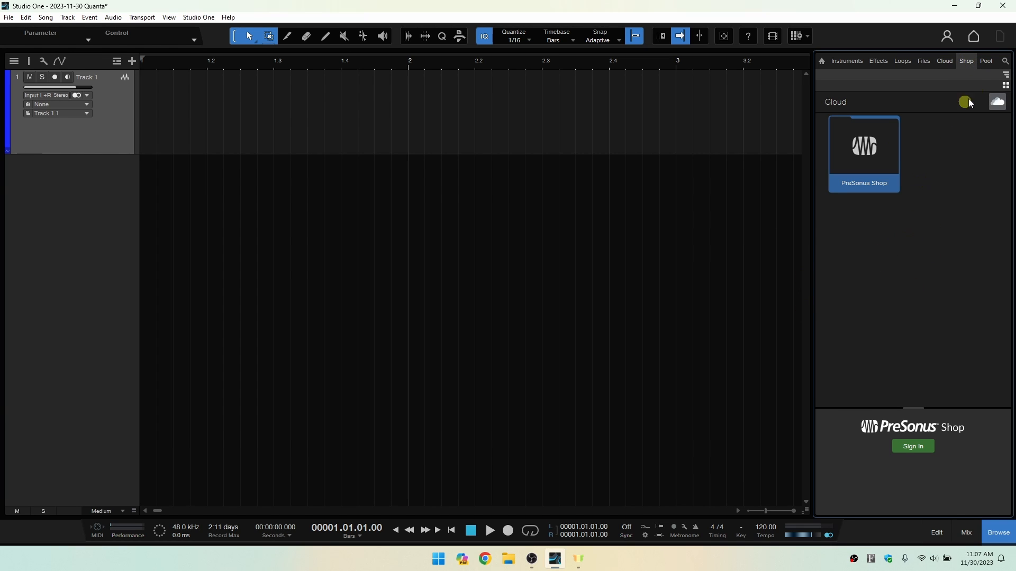
{"action": "left_click", "coordinate": [987, 62]}
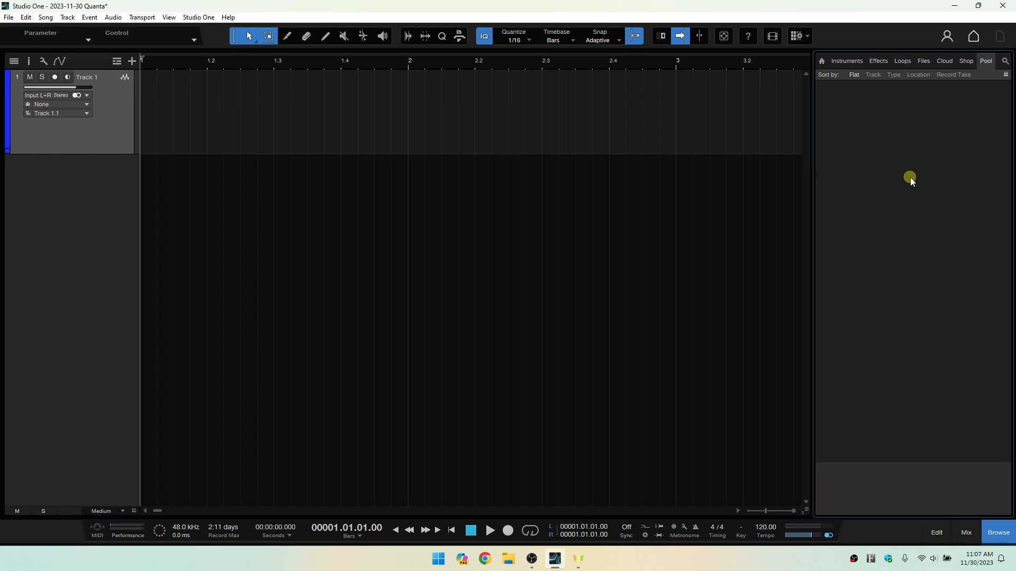
{"action": "left_click", "coordinate": [820, 61]}
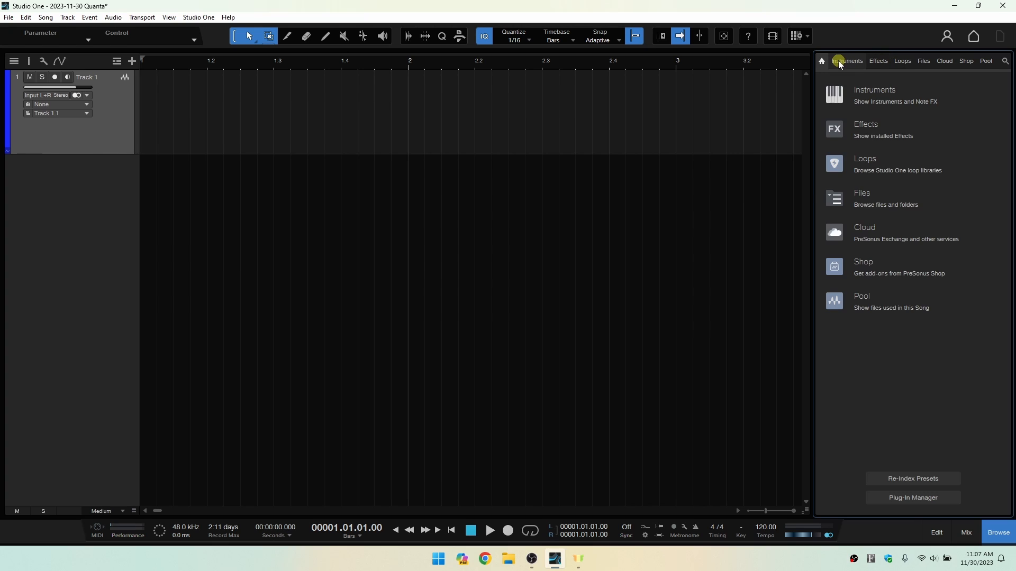
Review the browser sections in order from Instruments through Effects, Loops, Files, Cloud, Shop and Pool, ending back on Instruments.
{"action": "left_click", "coordinate": [841, 61]}
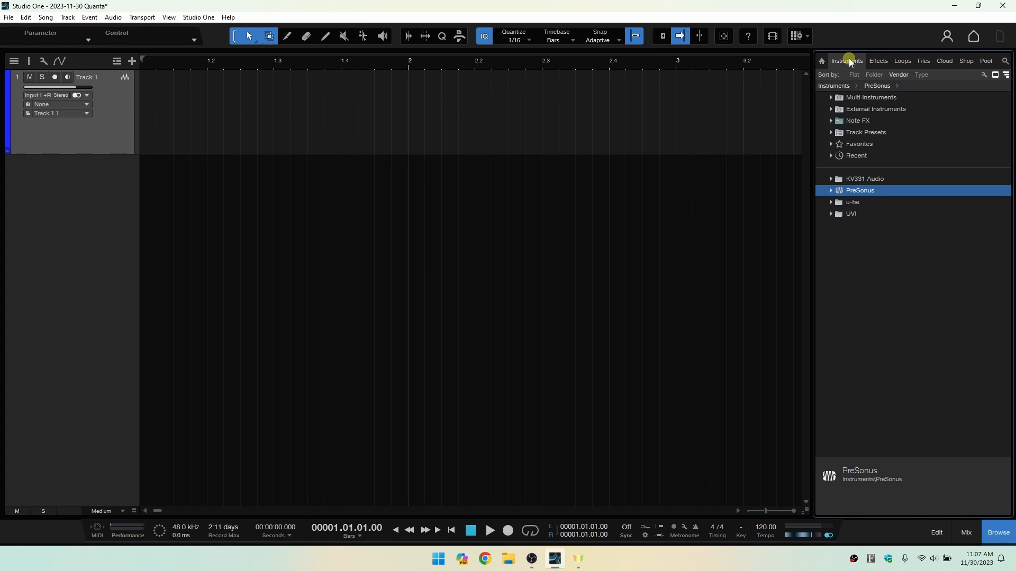
{"action": "left_click", "coordinate": [881, 61]}
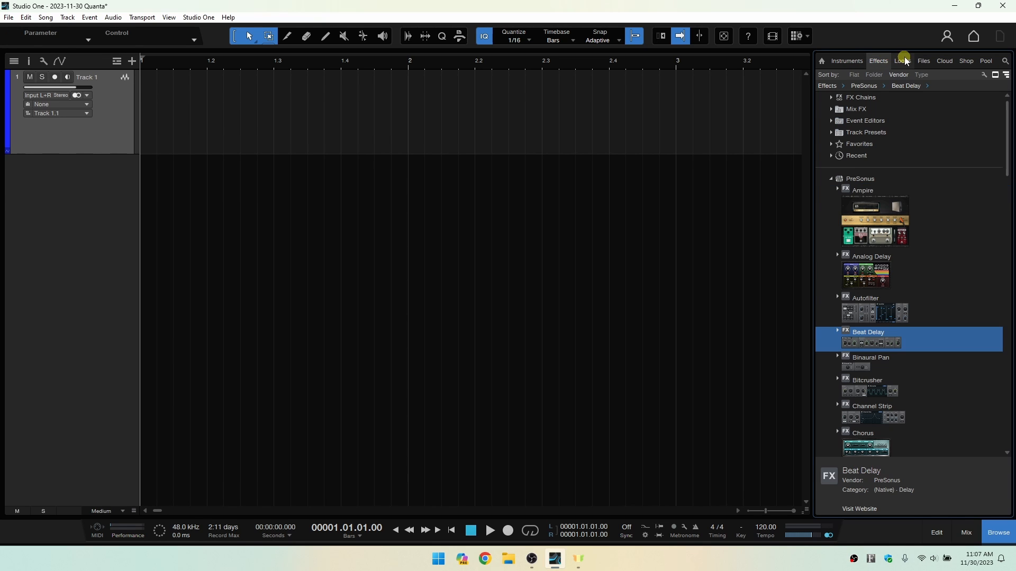
{"action": "left_click", "coordinate": [903, 62]}
{"action": "left_click", "coordinate": [923, 62]}
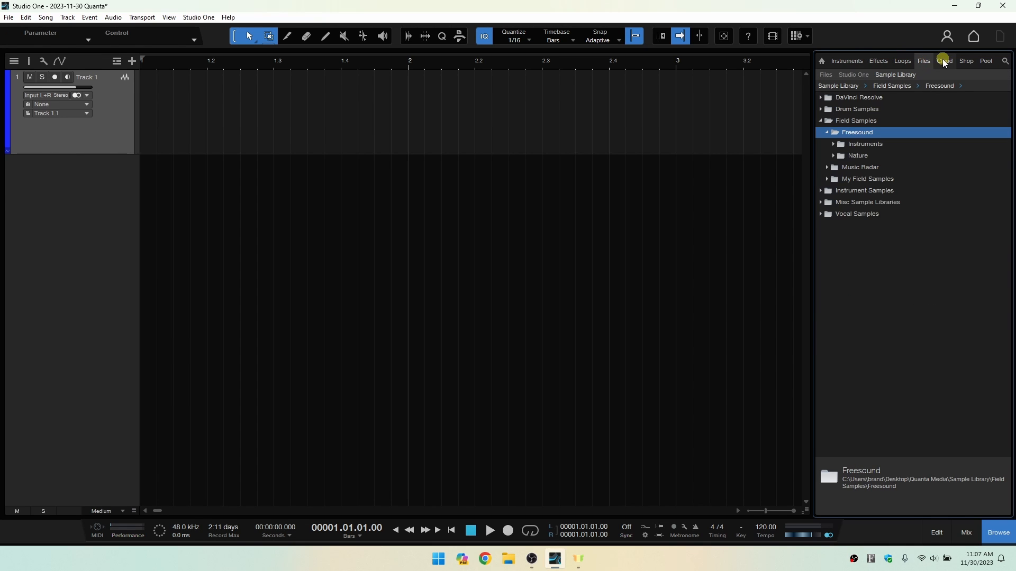
{"action": "left_click", "coordinate": [943, 60]}
{"action": "left_click", "coordinate": [967, 61]}
{"action": "left_click", "coordinate": [985, 61]}
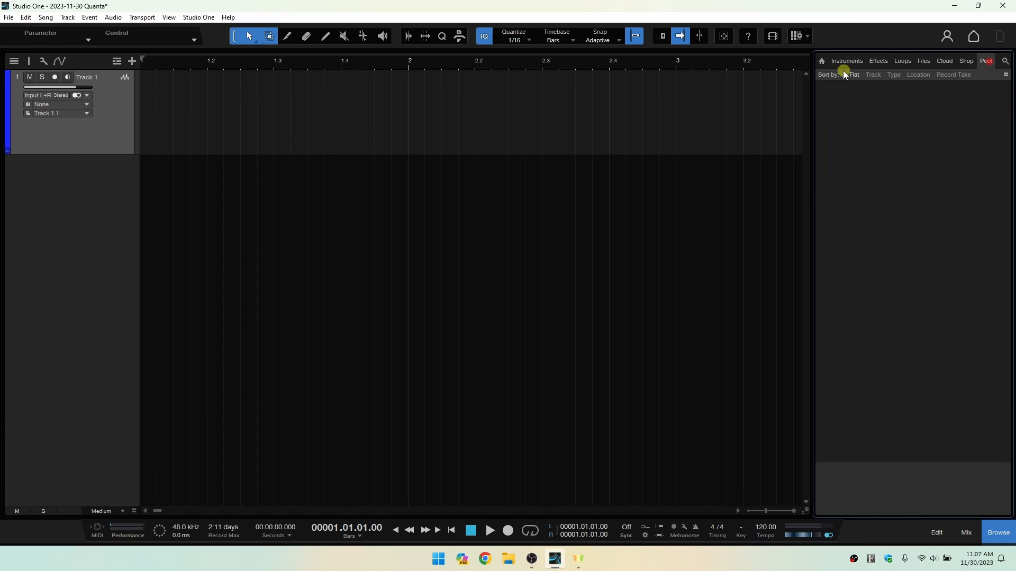
{"action": "left_click", "coordinate": [845, 61]}
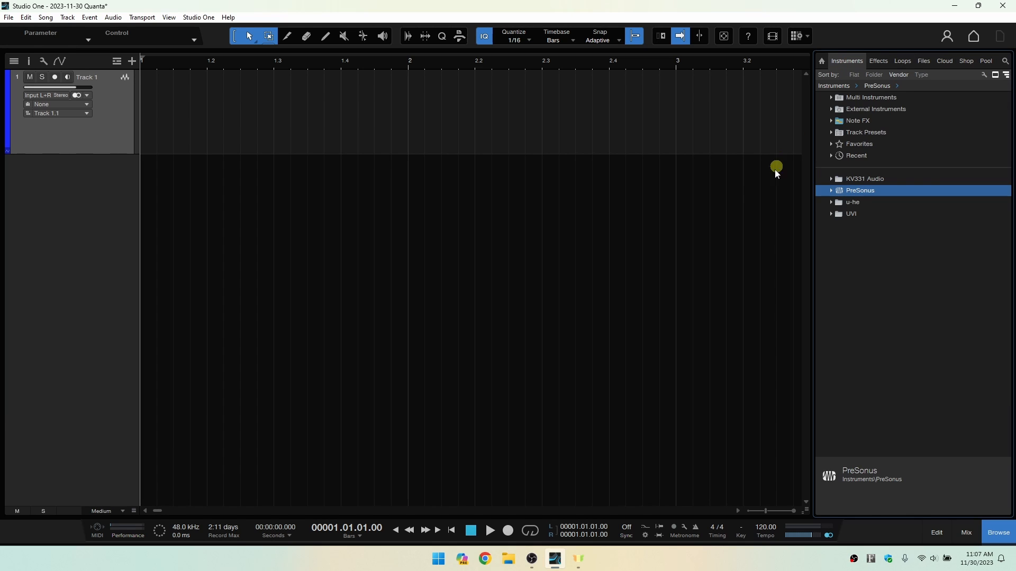
Toggle the browser's visibility, leaving it hidden.
{"action": "left_click", "coordinate": [999, 533]}
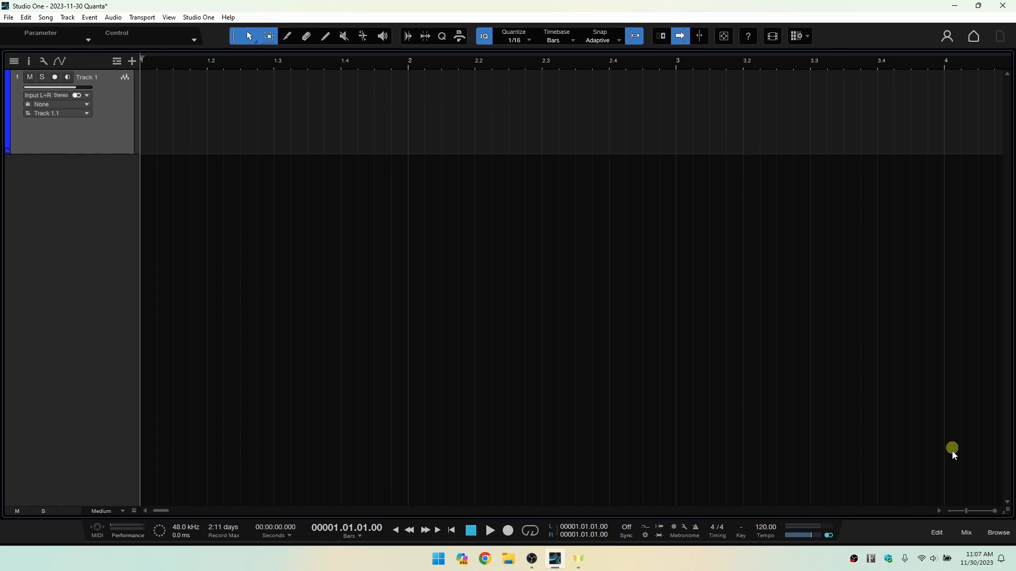
{"action": "left_click", "coordinate": [998, 533]}
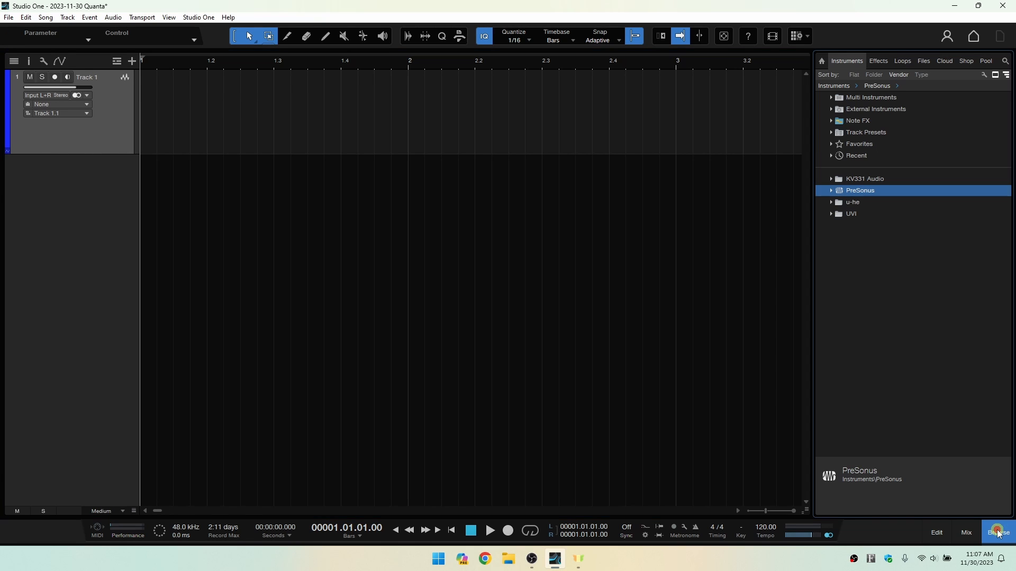
{"action": "left_click", "coordinate": [988, 530]}
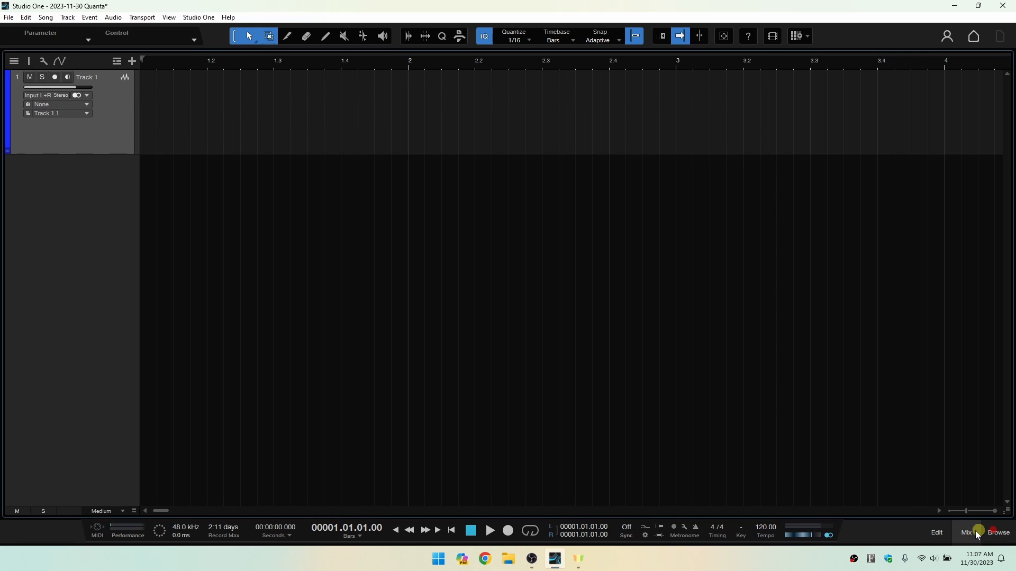
Show and hide the mixing console, and do the same with the editor.
{"action": "left_click", "coordinate": [971, 534]}
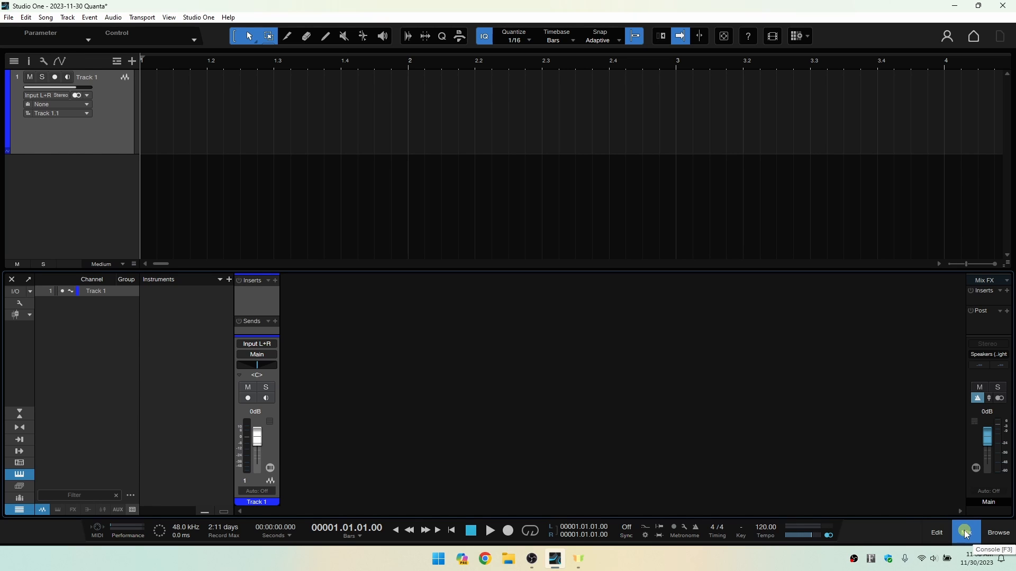
{"action": "left_click", "coordinate": [965, 534]}
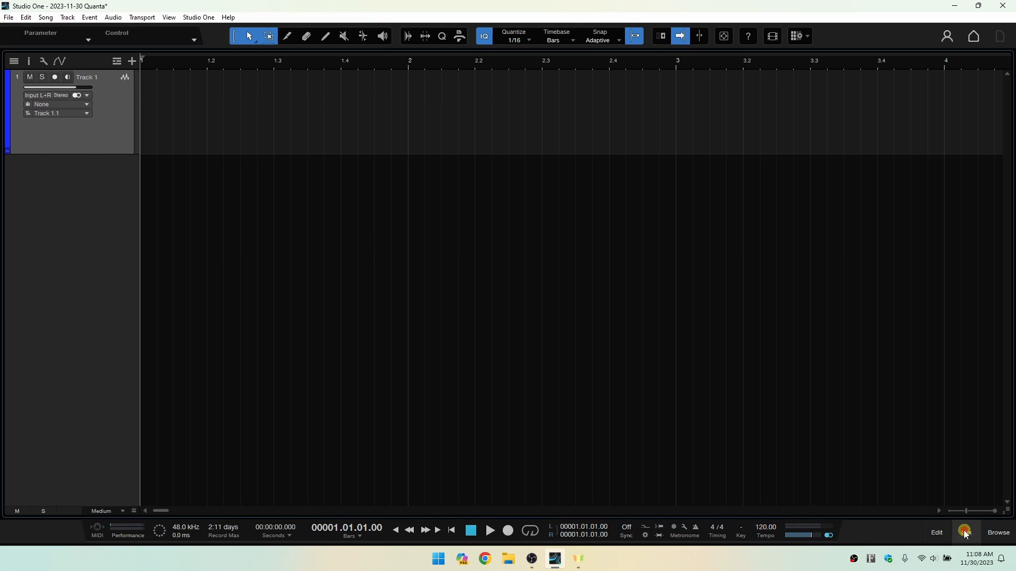
{"action": "left_click", "coordinate": [936, 534]}
{"action": "left_click", "coordinate": [936, 534]}
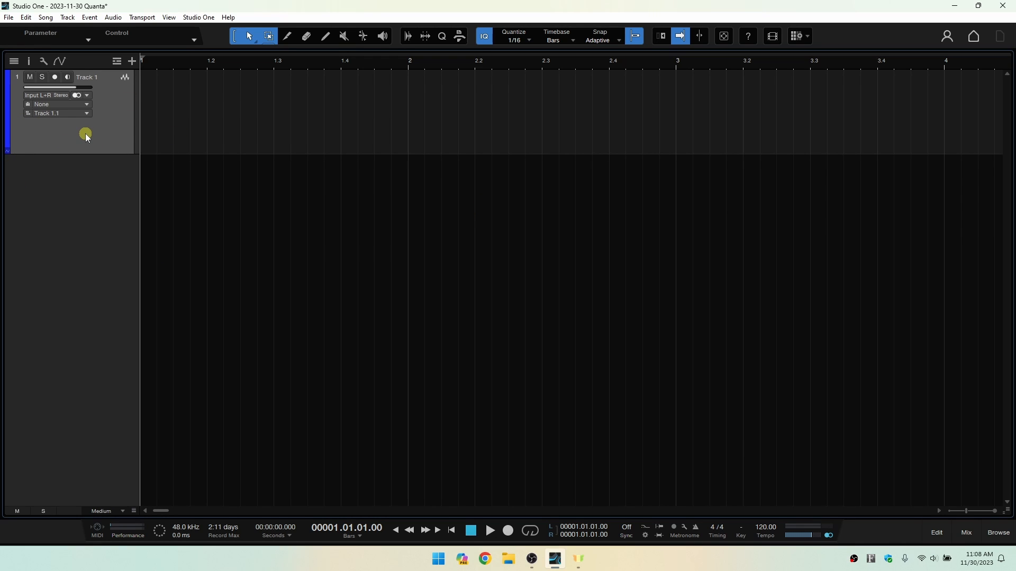
Undo the addition of Track 1 to the song.
{"action": "key", "text": "ctrl+z"}
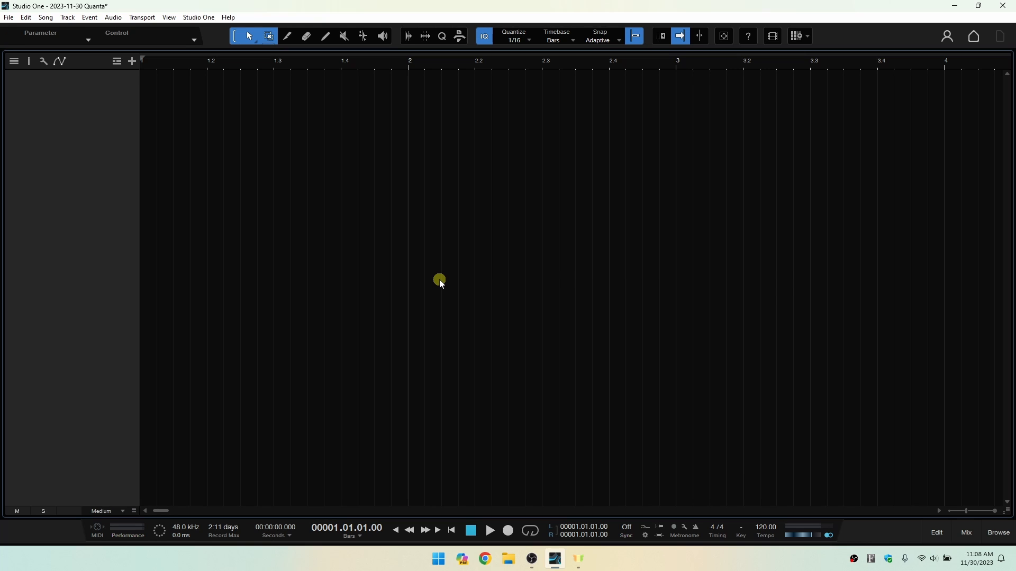
Switch the song window to full screen and back to its normal view.
{"action": "key", "text": "ctrl+shift+f"}
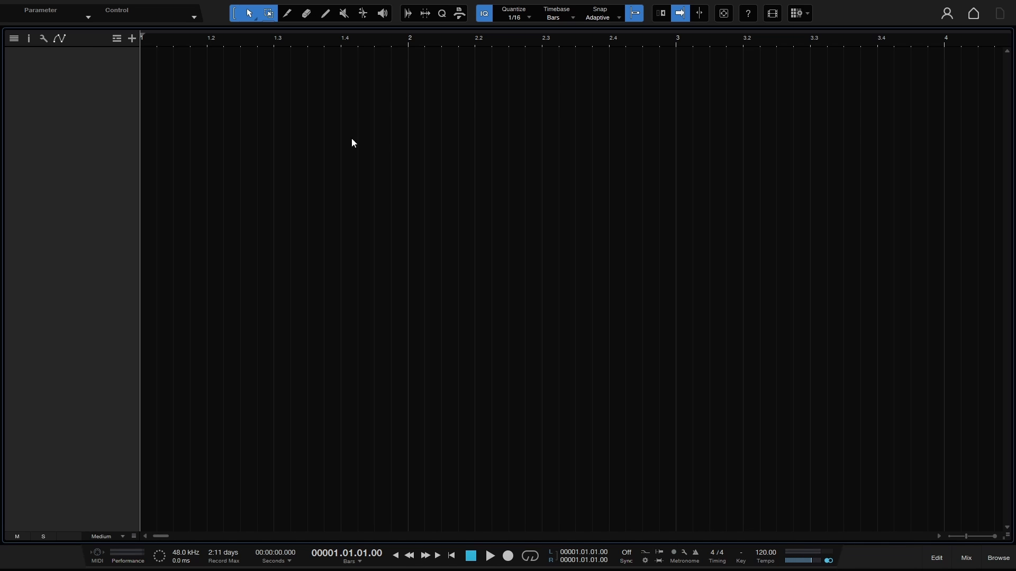
{"action": "key", "text": "ctrl+shift+f"}
{"action": "left_click", "coordinate": [490, 132]}
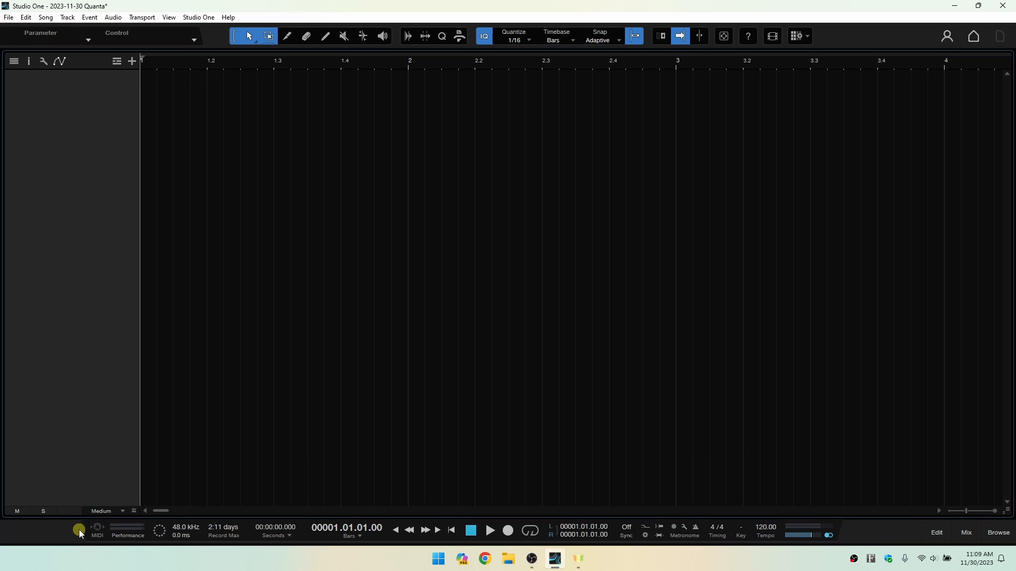
View the MIDI Monitor and close it, and show the device list in the Performance Monitor before closing that window.
{"action": "left_click", "coordinate": [94, 526]}
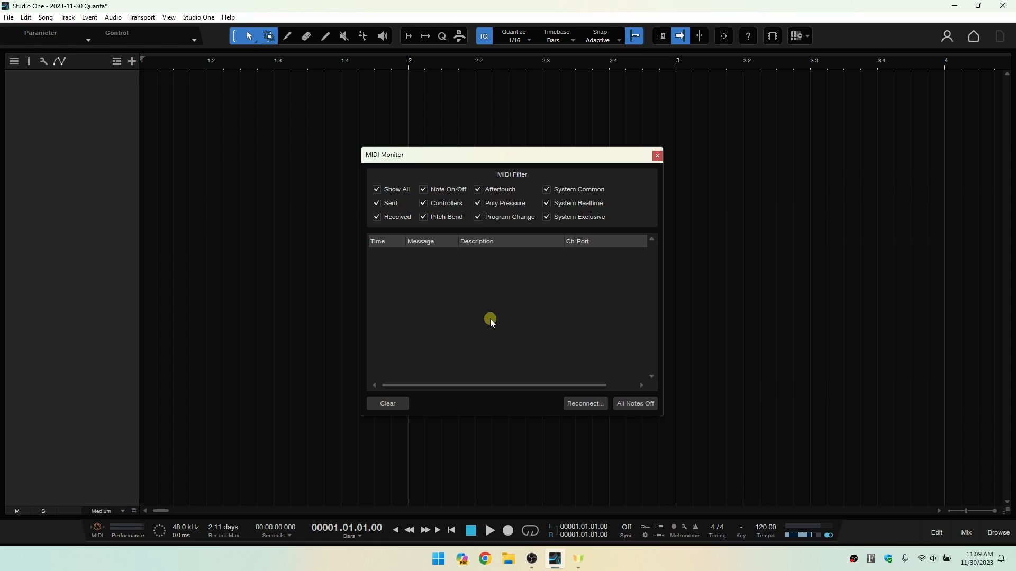
{"action": "left_click", "coordinate": [657, 155]}
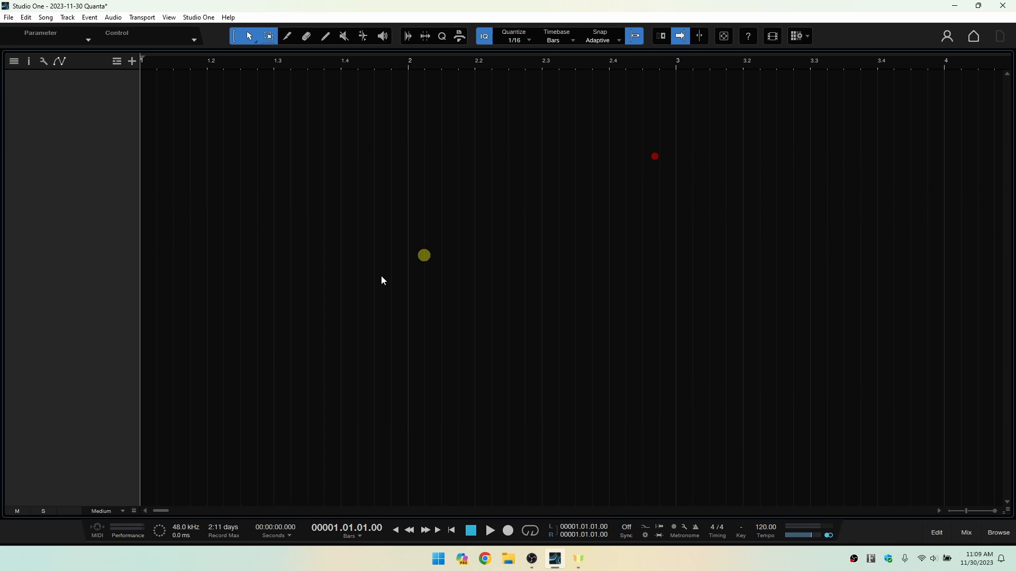
{"action": "left_click", "coordinate": [129, 535]}
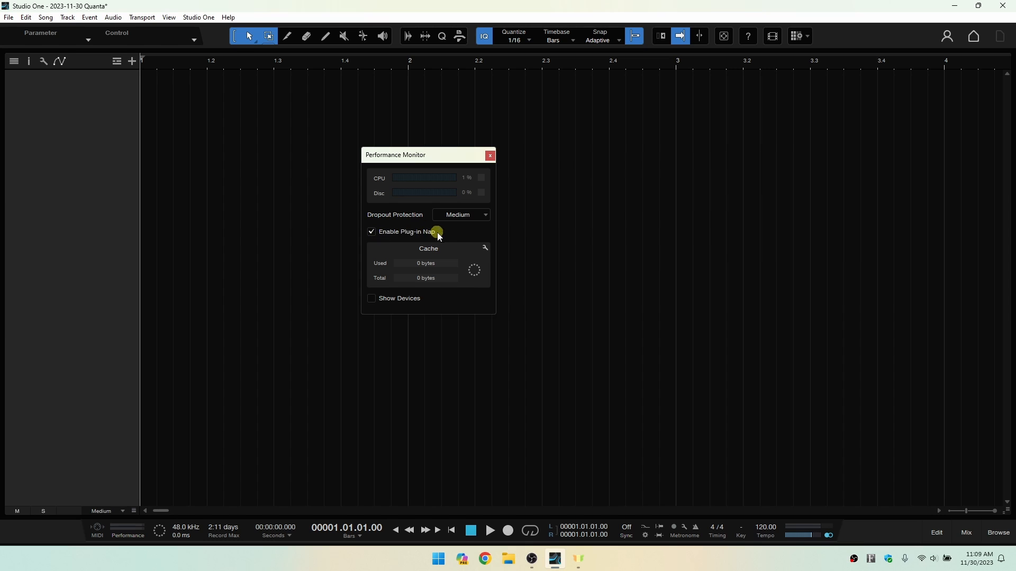
{"action": "left_click", "coordinate": [371, 232]}
{"action": "left_click", "coordinate": [370, 298]}
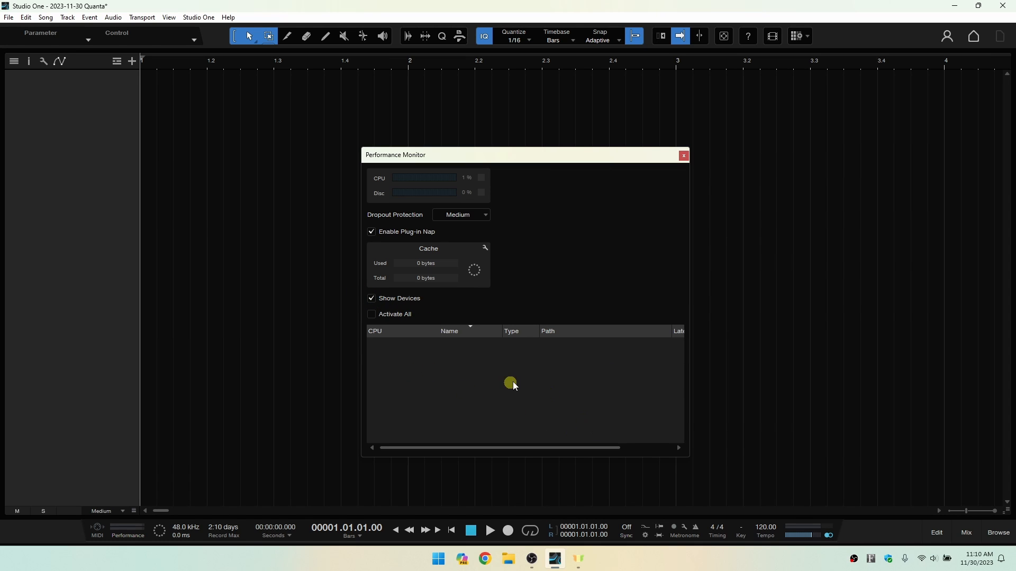
{"action": "left_click", "coordinate": [683, 155]}
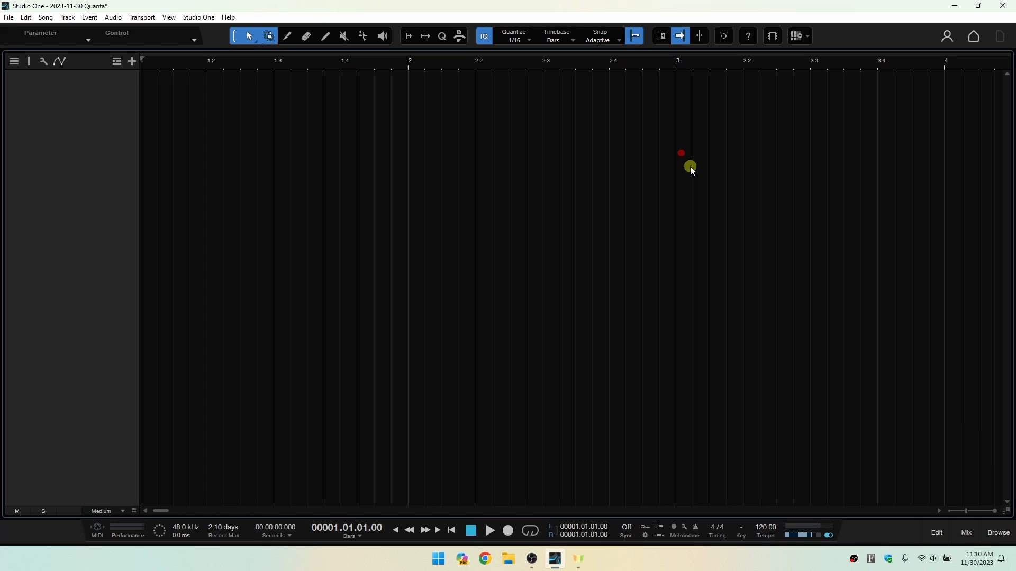
Show the browser and add the PreSonus Impact instrument to the empty arrangement.
{"action": "left_click", "coordinate": [994, 534]}
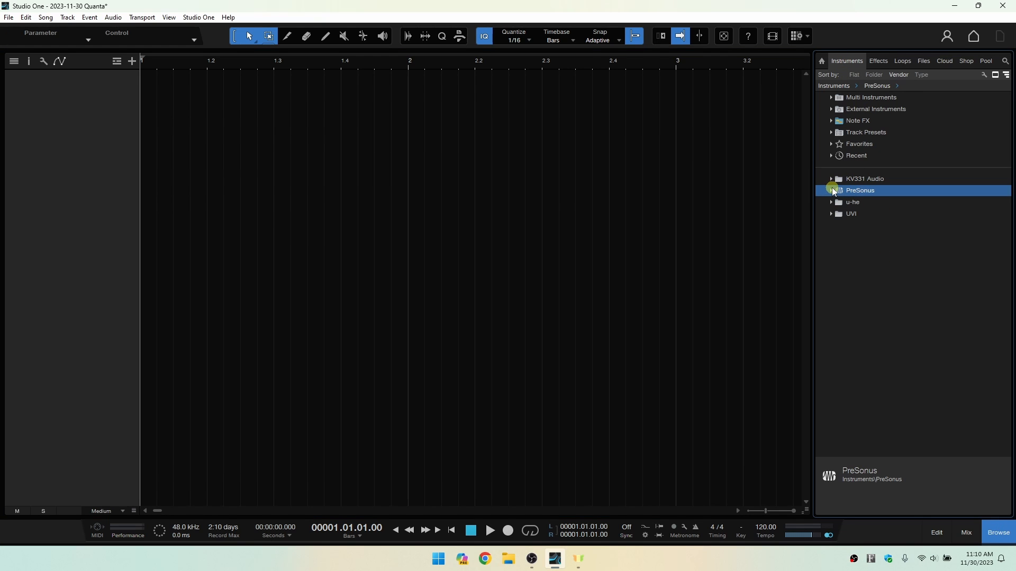
{"action": "left_click", "coordinate": [833, 191]}
{"action": "left_click_drag", "start_coordinate": [857, 222], "coordinate": [491, 168]}
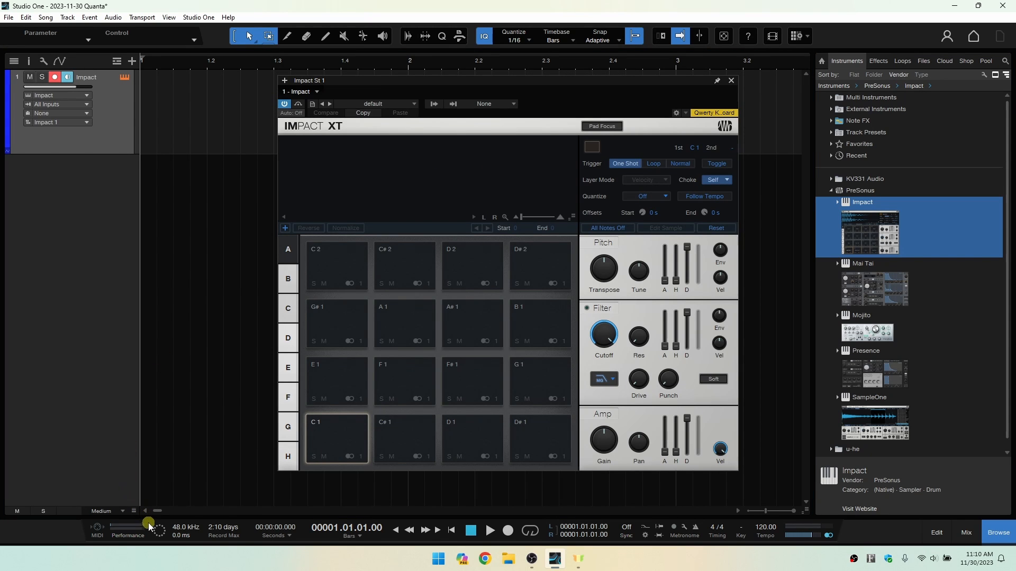
{"action": "left_click", "coordinate": [130, 530]}
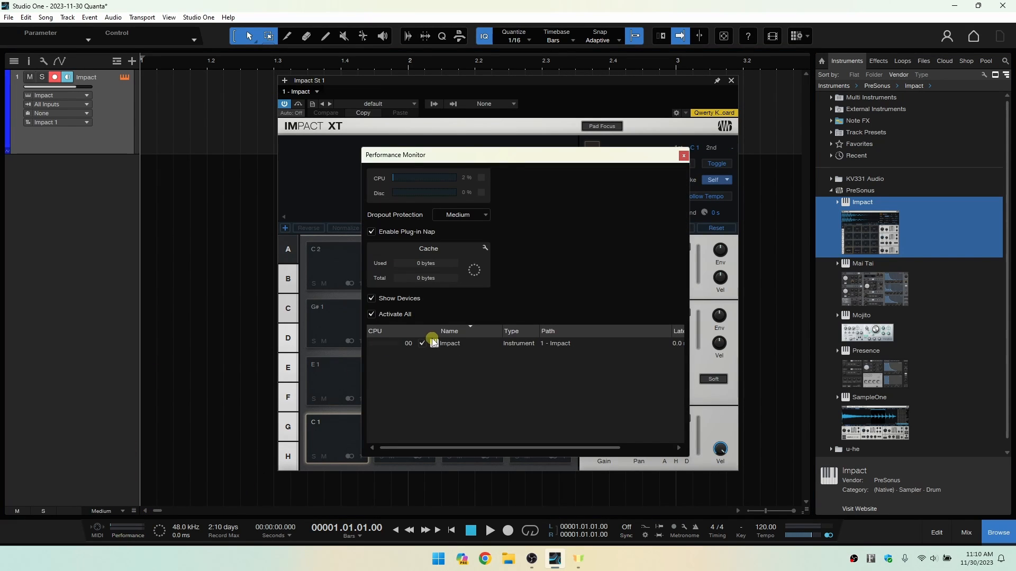
{"action": "left_click", "coordinate": [372, 299]}
{"action": "left_click", "coordinate": [372, 300]}
{"action": "mouse_move", "coordinate": [558, 447]}
{"action": "left_mouse_down"}
{"action": "mouse_move", "coordinate": [621, 438]}
{"action": "mouse_move", "coordinate": [553, 447]}
{"action": "left_mouse_up"}
{"action": "left_click", "coordinate": [372, 298]}
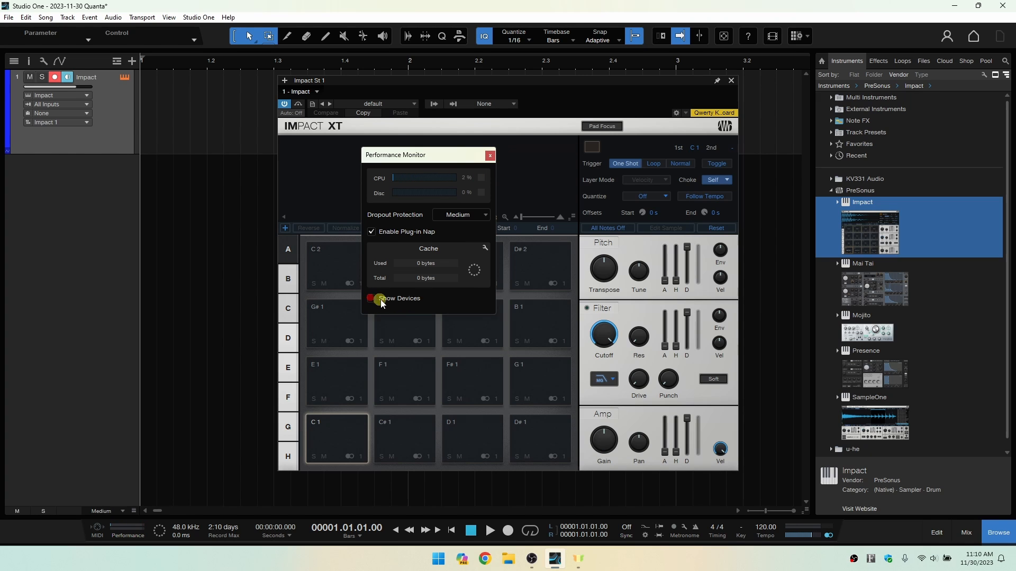
{"action": "left_click", "coordinate": [490, 155]}
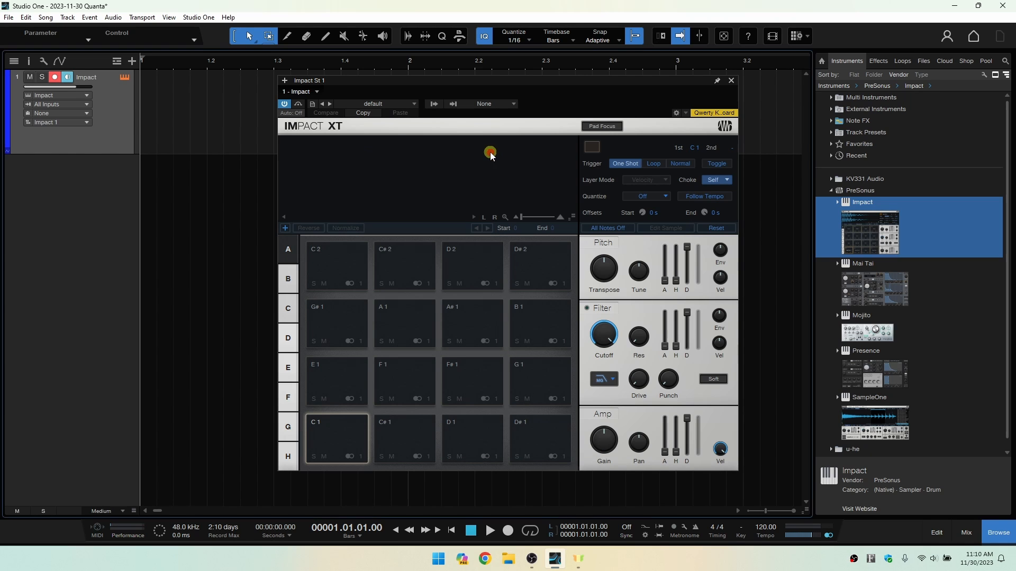
Remove the Impact track together with its instrument.
{"action": "right_click", "coordinate": [103, 132]}
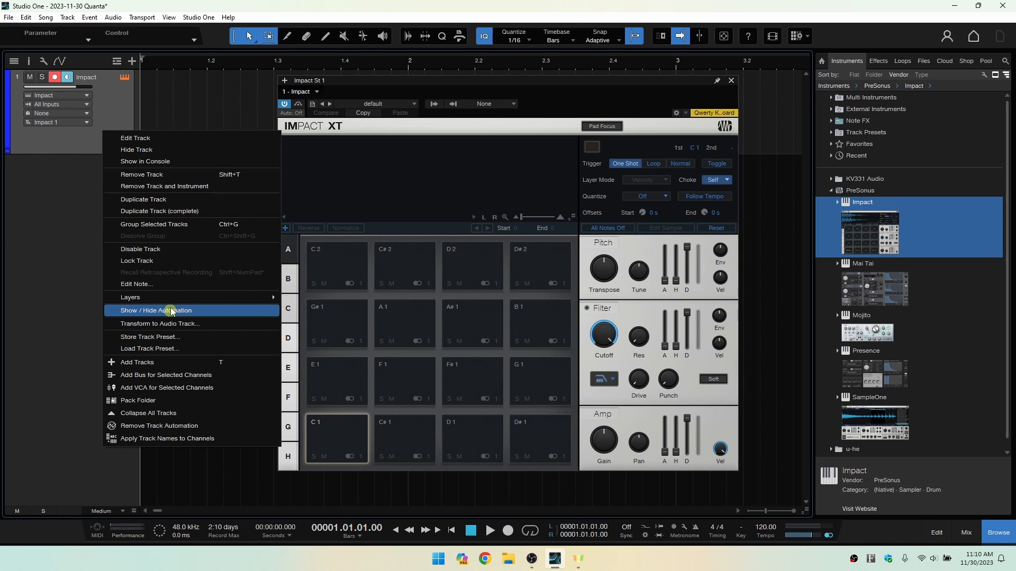
{"action": "left_click", "coordinate": [217, 188]}
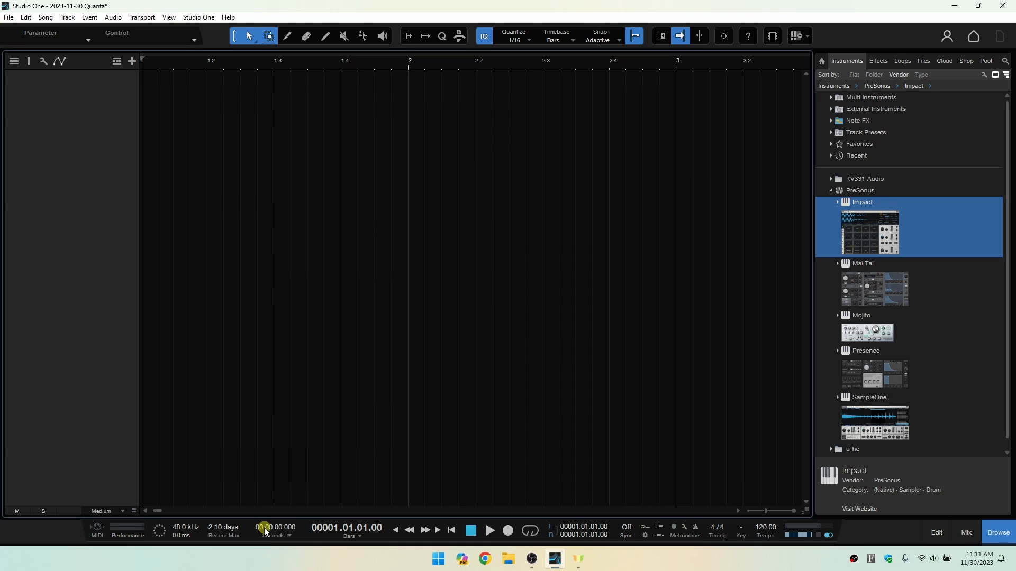
Move the playback cursor along the timeline to bar 2, to bar 3 and back to bar 2.
{"action": "left_click", "coordinate": [401, 60]}
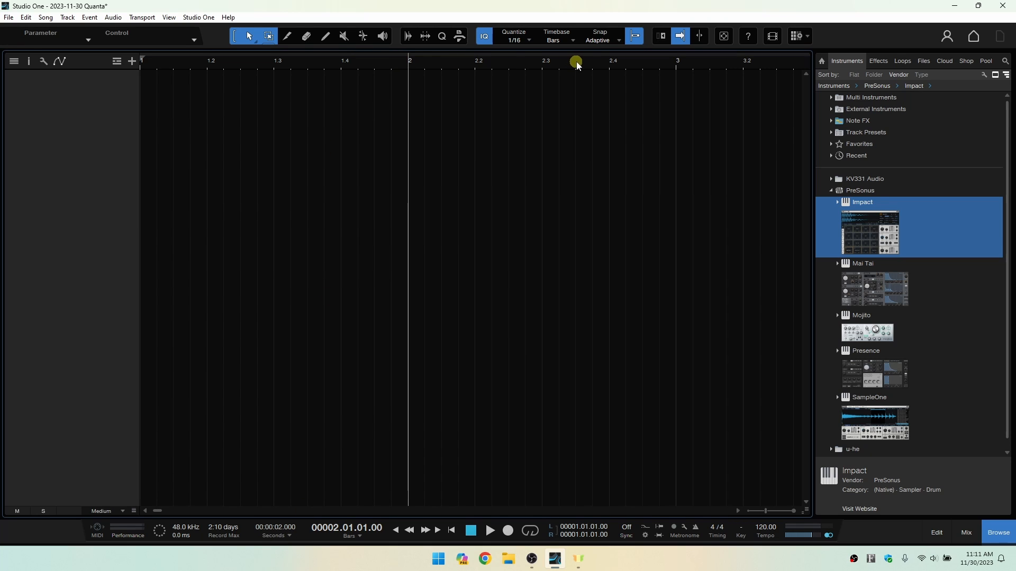
{"action": "left_click", "coordinate": [678, 68]}
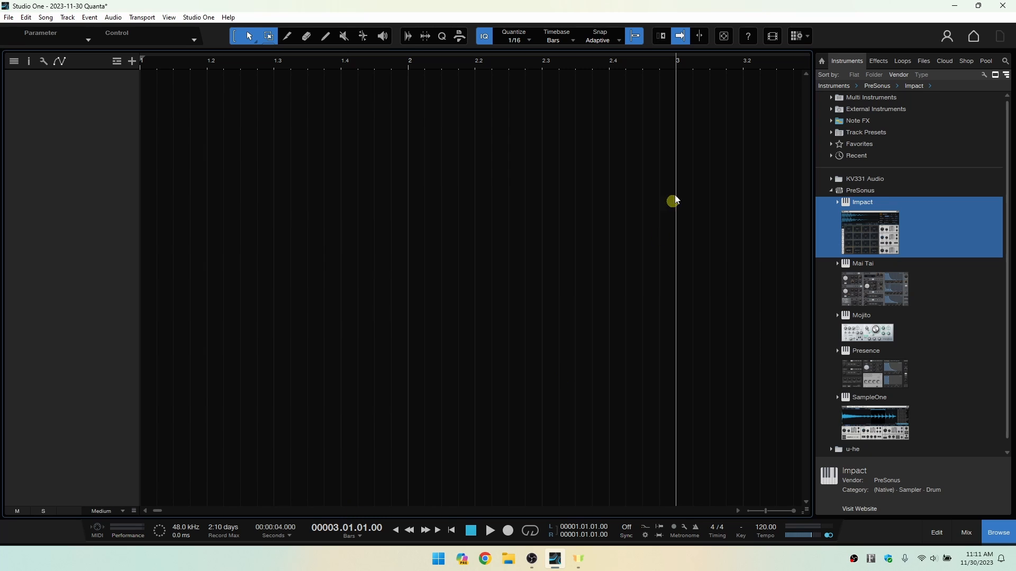
{"action": "left_click", "coordinate": [409, 63]}
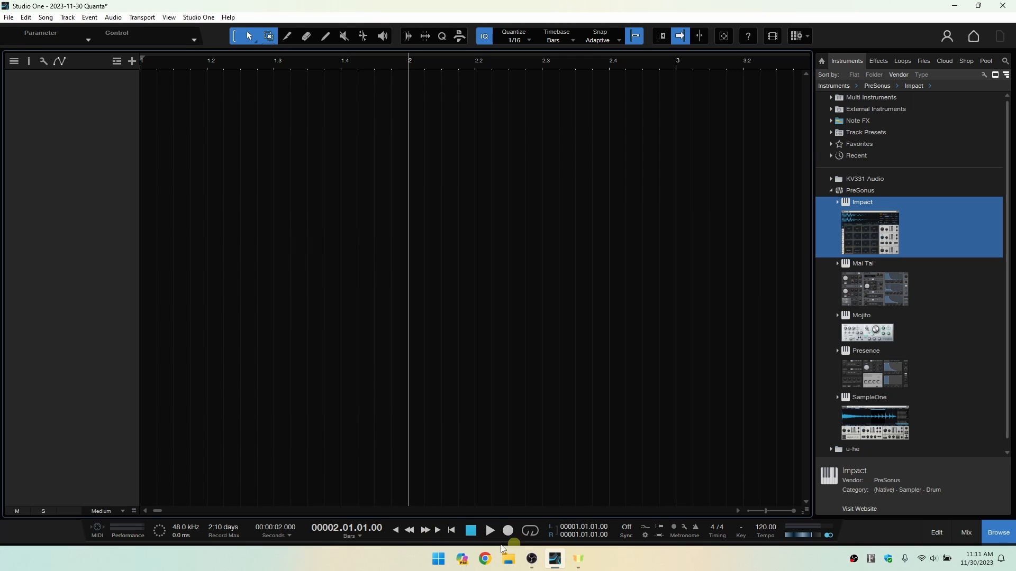
Fast-forward and rewind the song several times, and try the forward and backward jump controls of the transport.
{"action": "left_click", "coordinate": [425, 532]}
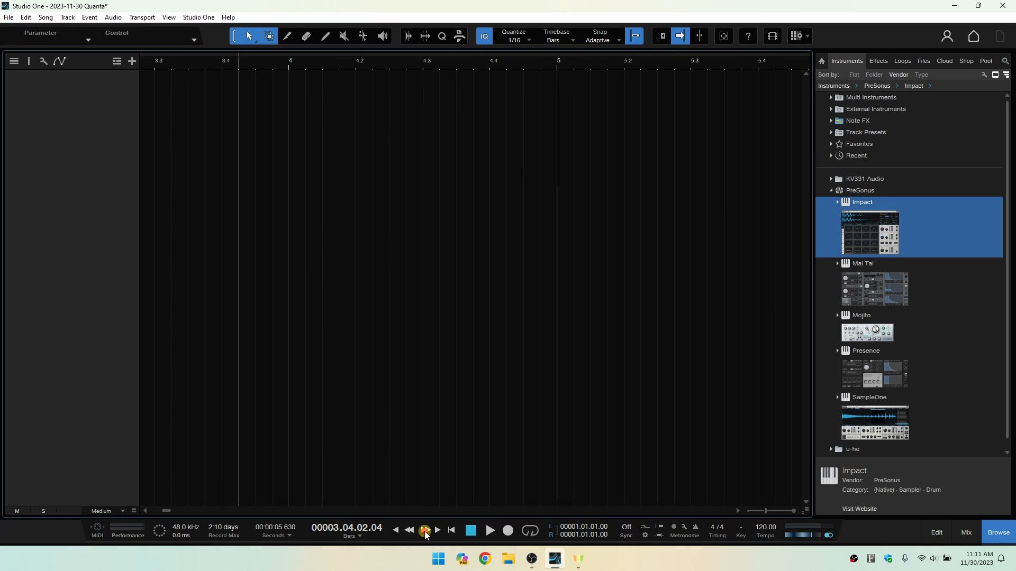
{"action": "left_click", "coordinate": [413, 531]}
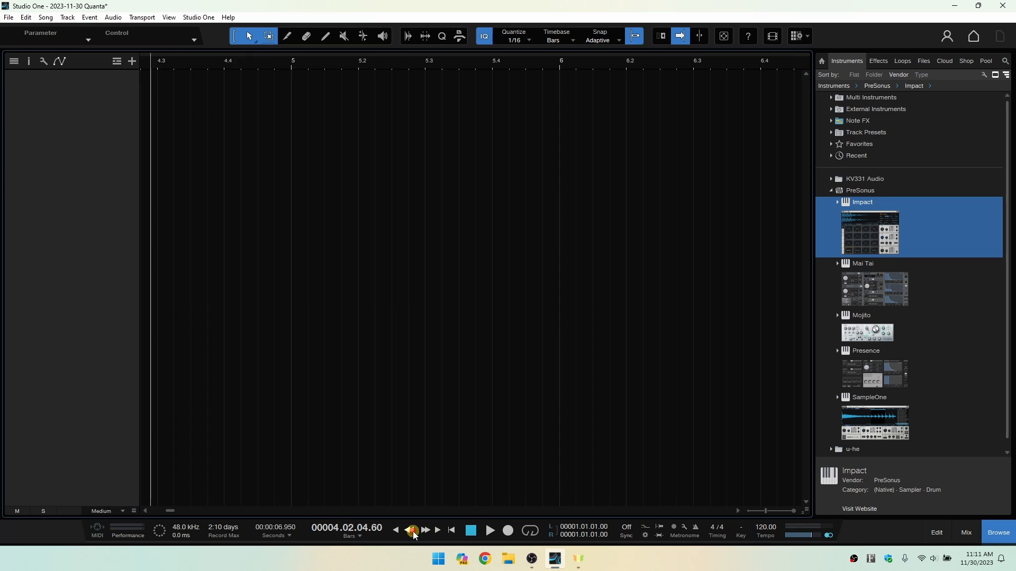
{"action": "left_click", "coordinate": [425, 532]}
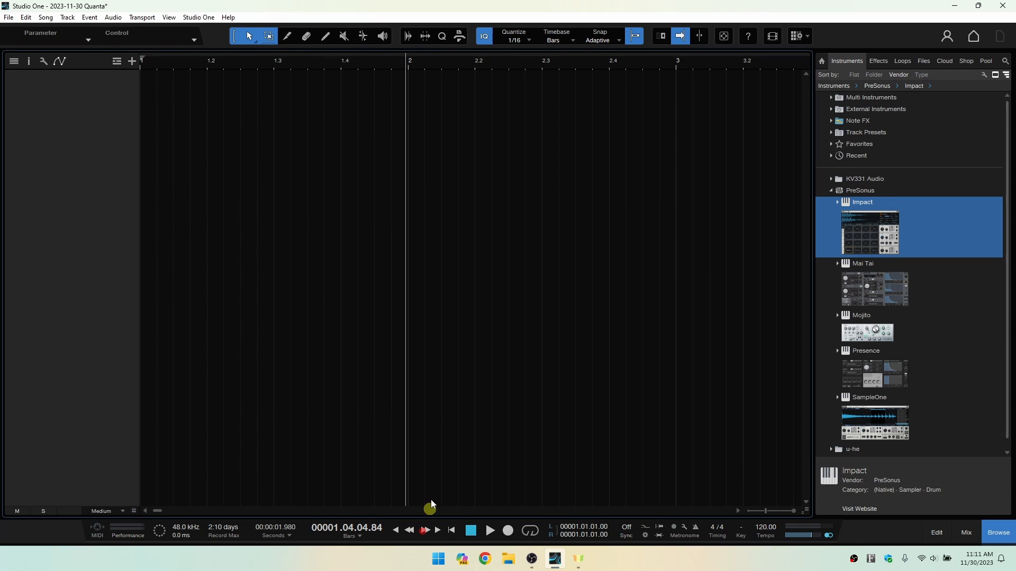
{"action": "left_click", "coordinate": [424, 531]}
{"action": "left_click", "coordinate": [425, 531]}
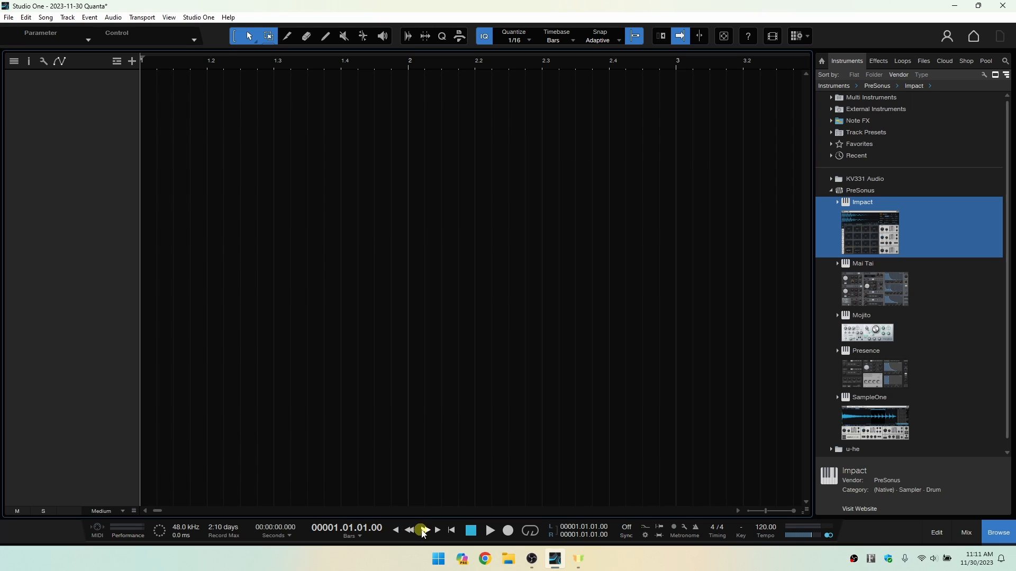
{"action": "left_click", "coordinate": [424, 531]}
{"action": "left_click", "coordinate": [410, 531]}
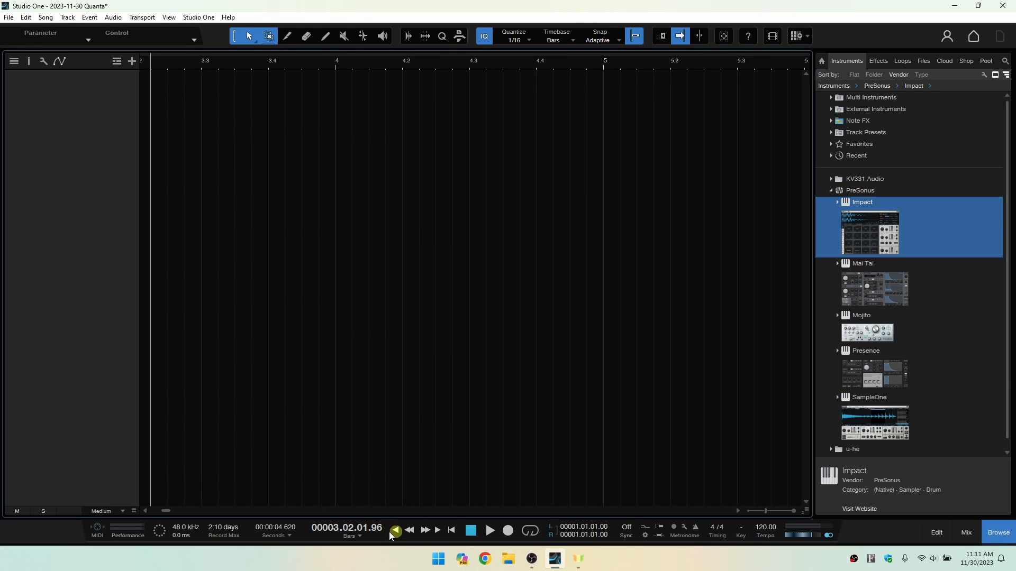
{"action": "left_click", "coordinate": [438, 531]}
{"action": "left_click", "coordinate": [396, 531]}
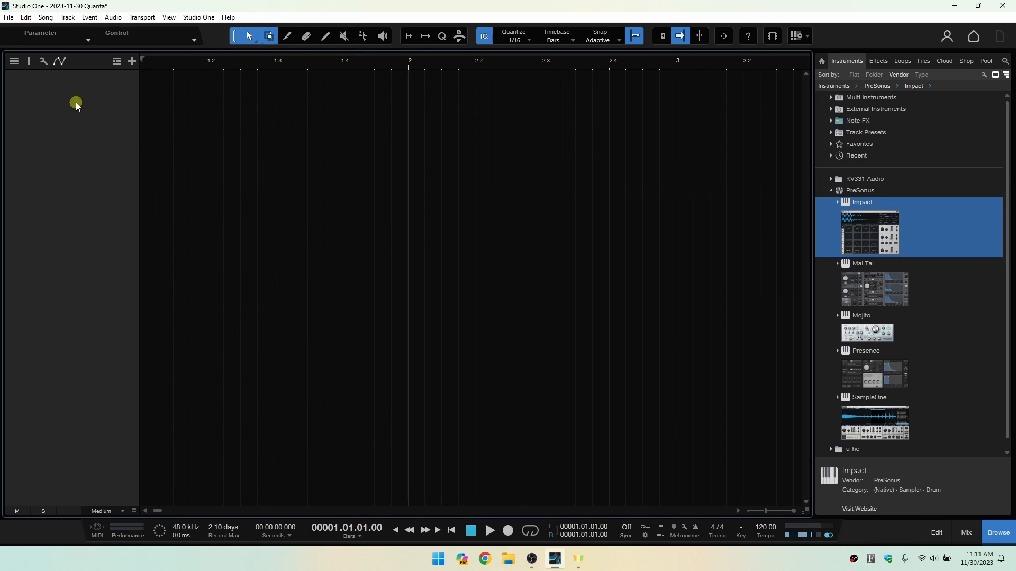
Start playback, activate recording, and stop the transport.
{"action": "left_click", "coordinate": [490, 531]}
{"action": "left_click", "coordinate": [507, 532]}
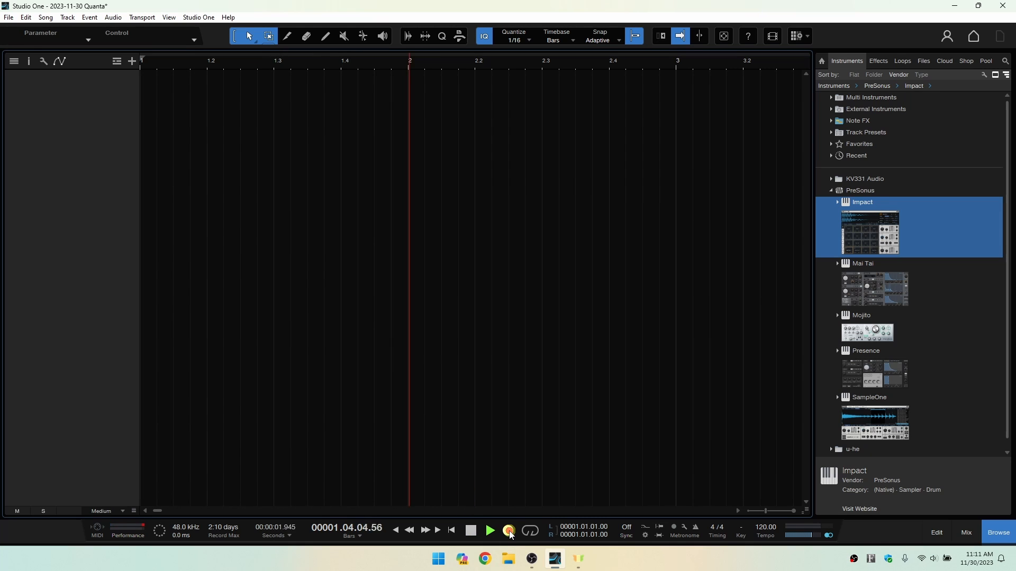
{"action": "left_click", "coordinate": [492, 523]}
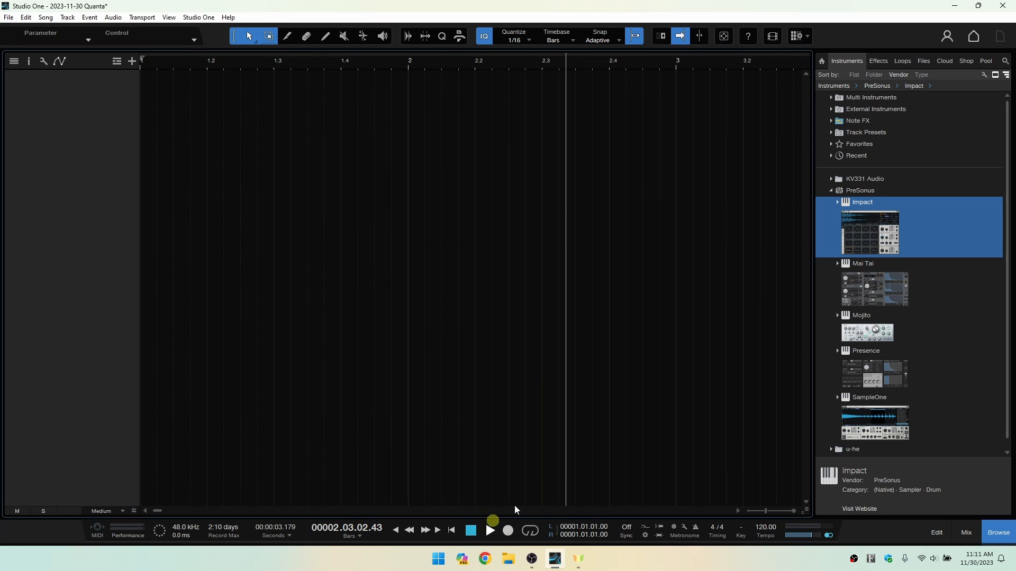
Switch the loop on and off, and play the song into bar 7 before stopping it.
{"action": "left_click", "coordinate": [532, 533]}
{"action": "left_click", "coordinate": [530, 531]}
{"action": "left_click", "coordinate": [696, 528]}
{"action": "key", "text": "space"}
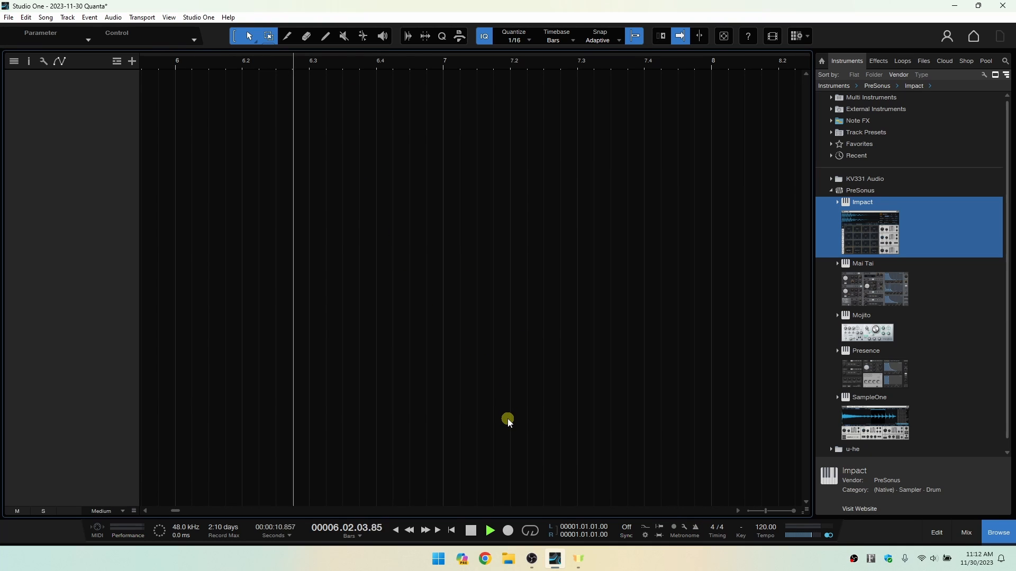
{"action": "key", "text": "space"}
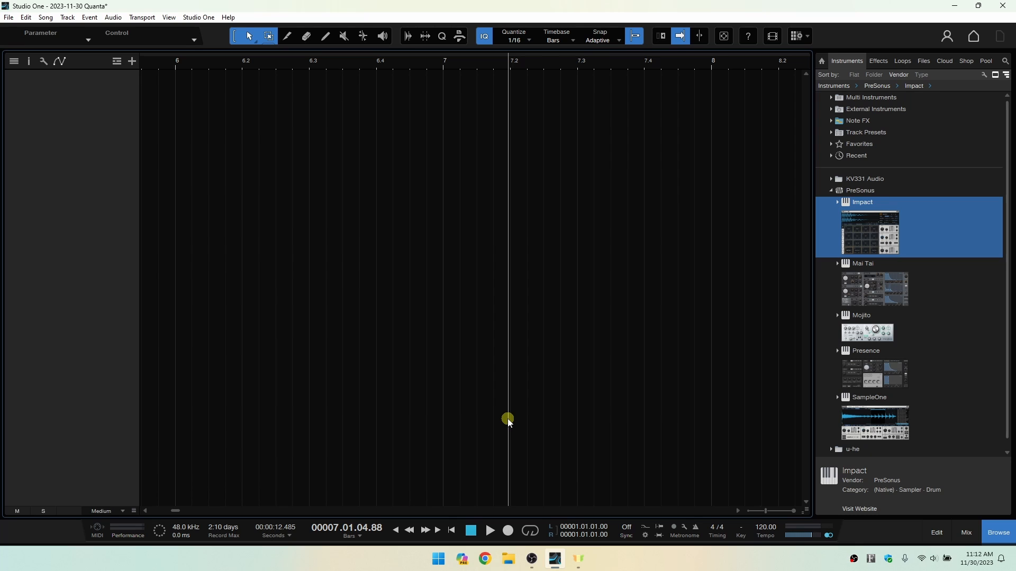
Examine the Accent and Offbeat sound choices and the loadable presets in the metronome setup.
{"action": "left_click", "coordinate": [685, 529]}
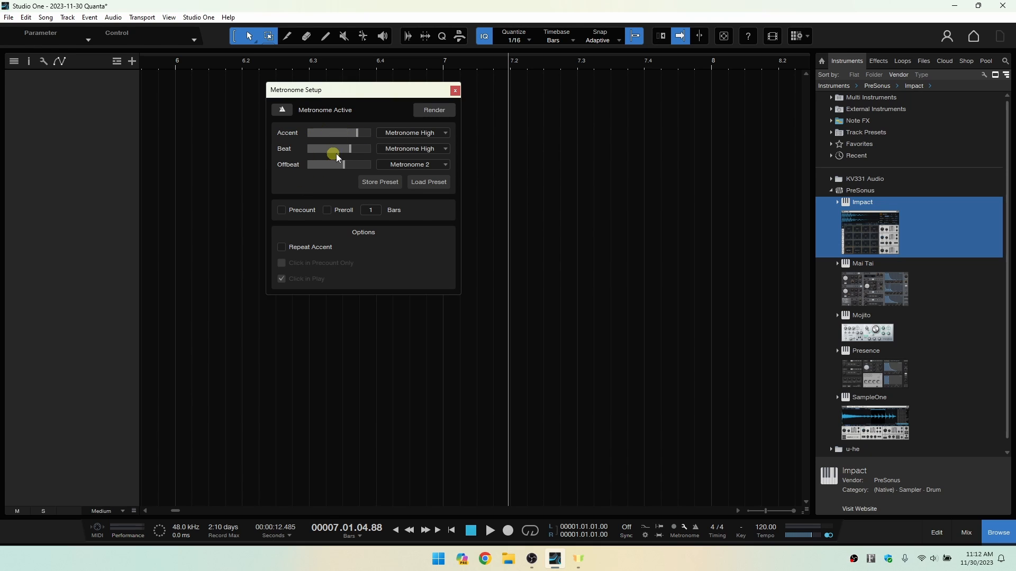
{"action": "left_click", "coordinate": [446, 133]}
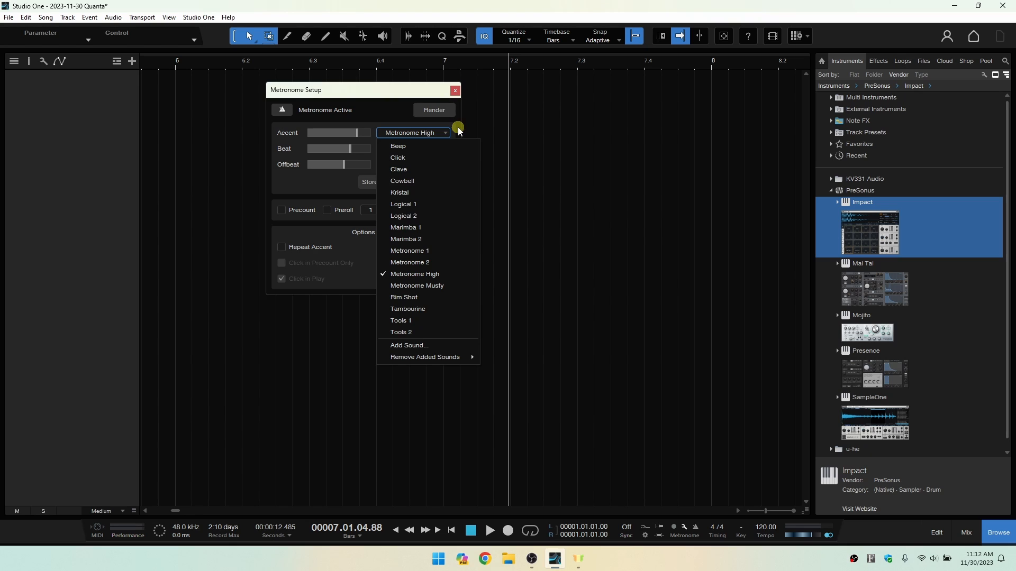
{"action": "left_click", "coordinate": [459, 131]}
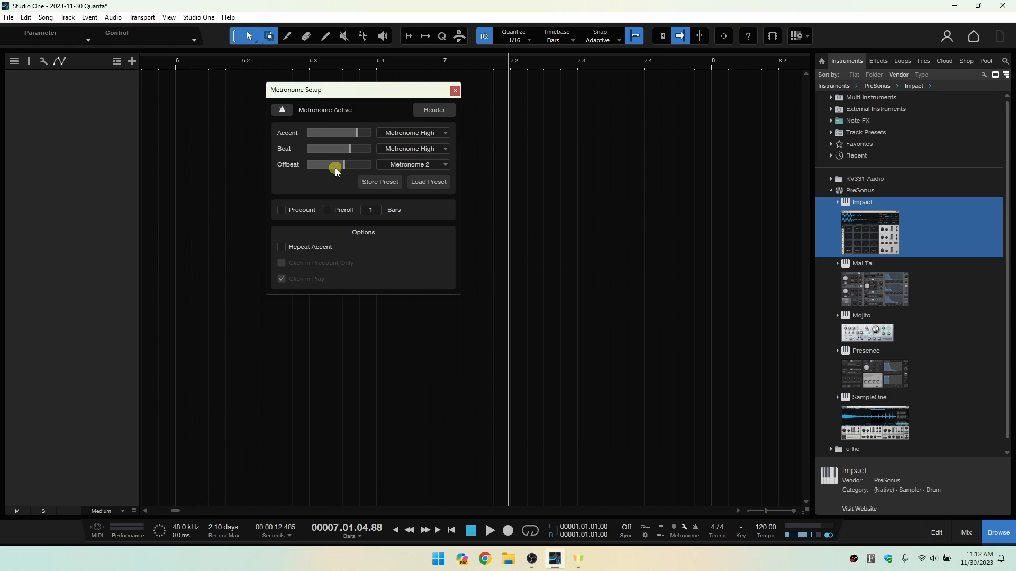
{"action": "left_click", "coordinate": [437, 164]}
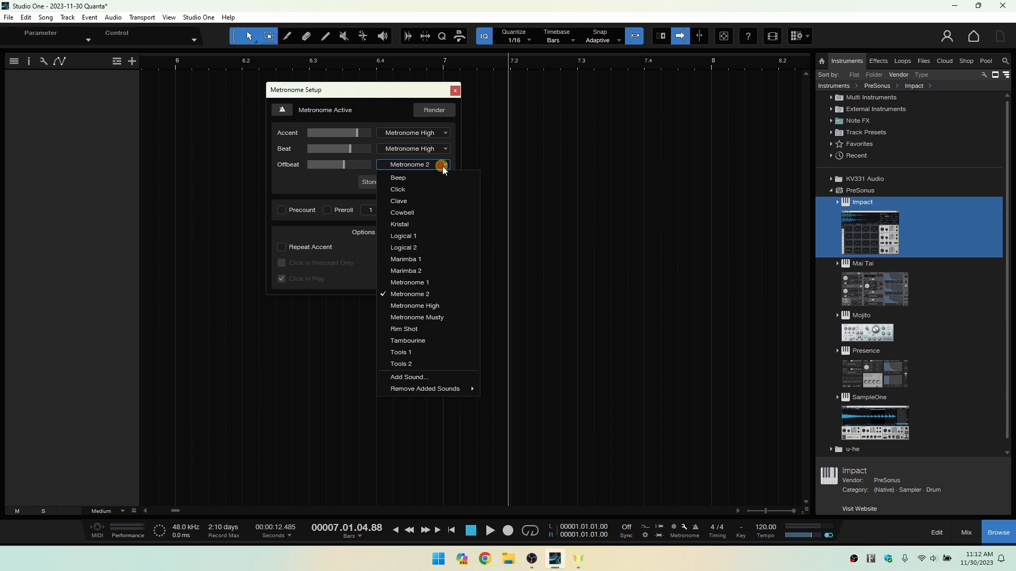
{"action": "left_click", "coordinate": [392, 96]}
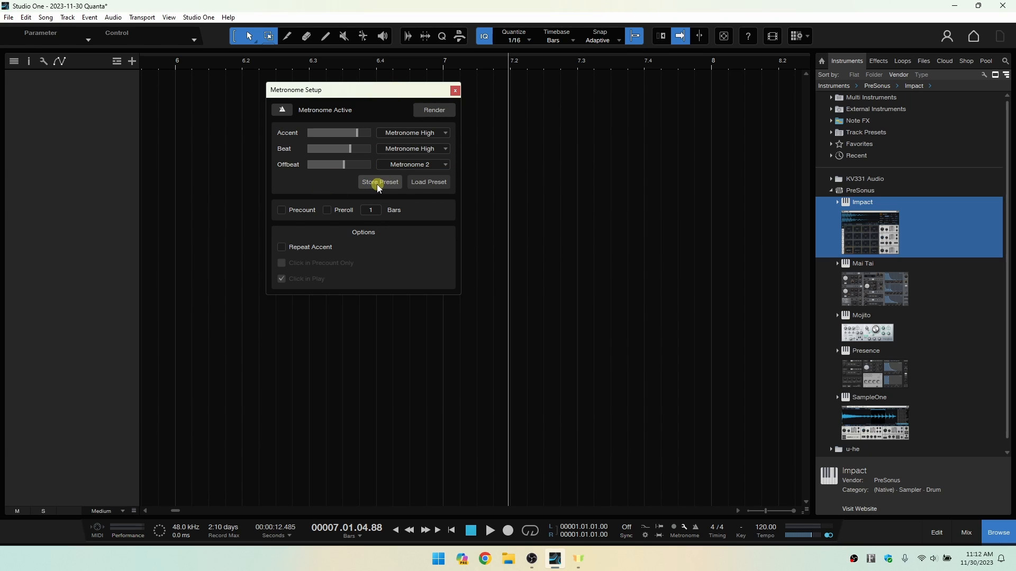
{"action": "left_click", "coordinate": [424, 183]}
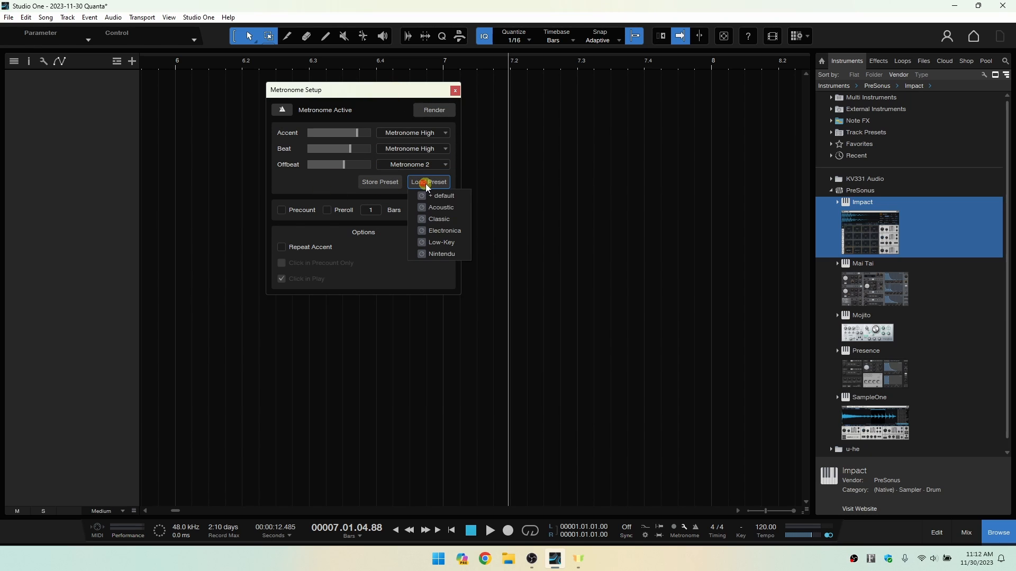
{"action": "left_click", "coordinate": [327, 184]}
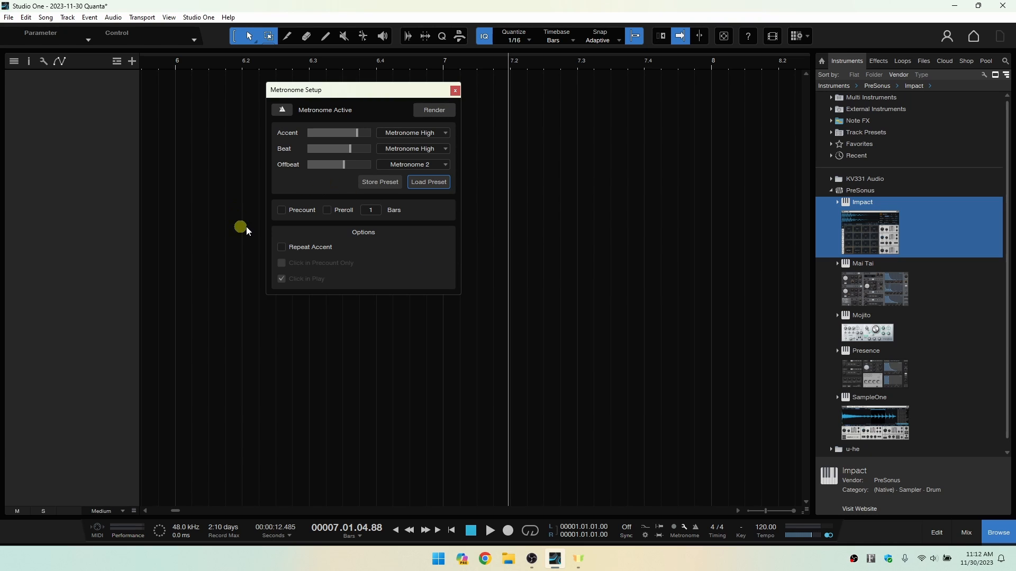
Try the metronome's Precount and Preroll options, leave both off, and close the metronome setup.
{"action": "left_click", "coordinate": [279, 210]}
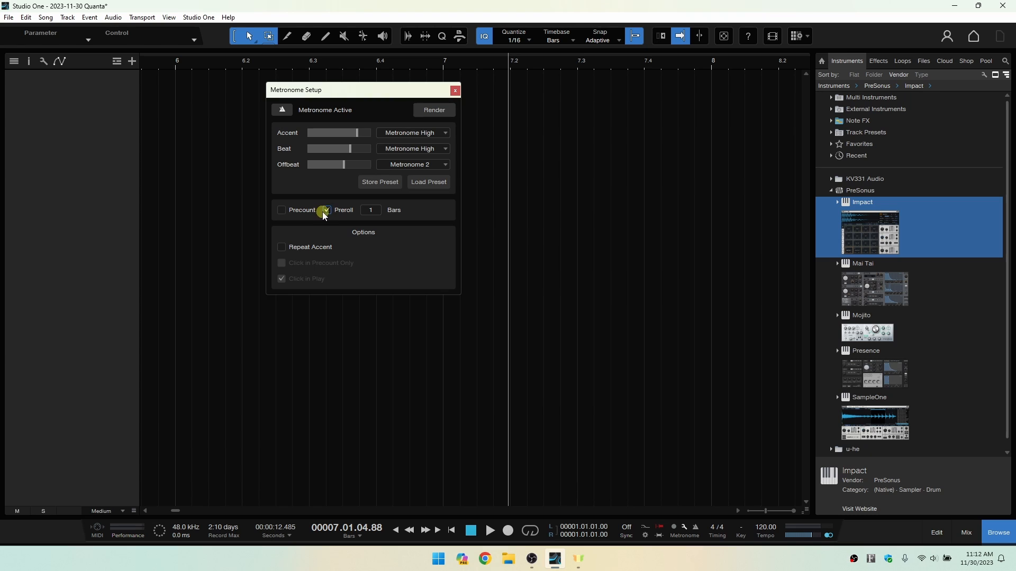
{"action": "left_click", "coordinate": [660, 529]}
{"action": "left_click", "coordinate": [660, 529]}
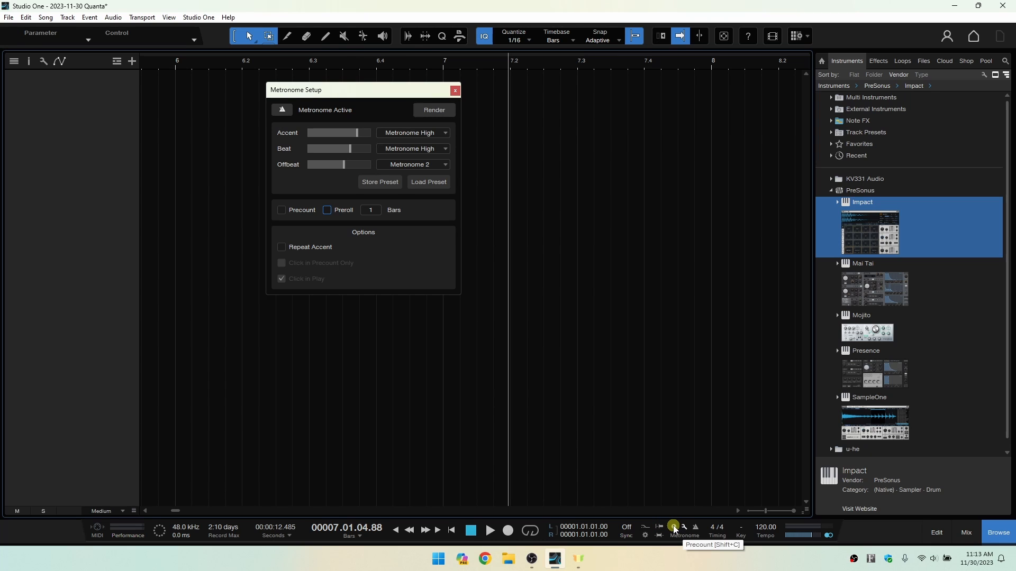
{"action": "left_click", "coordinate": [674, 527]}
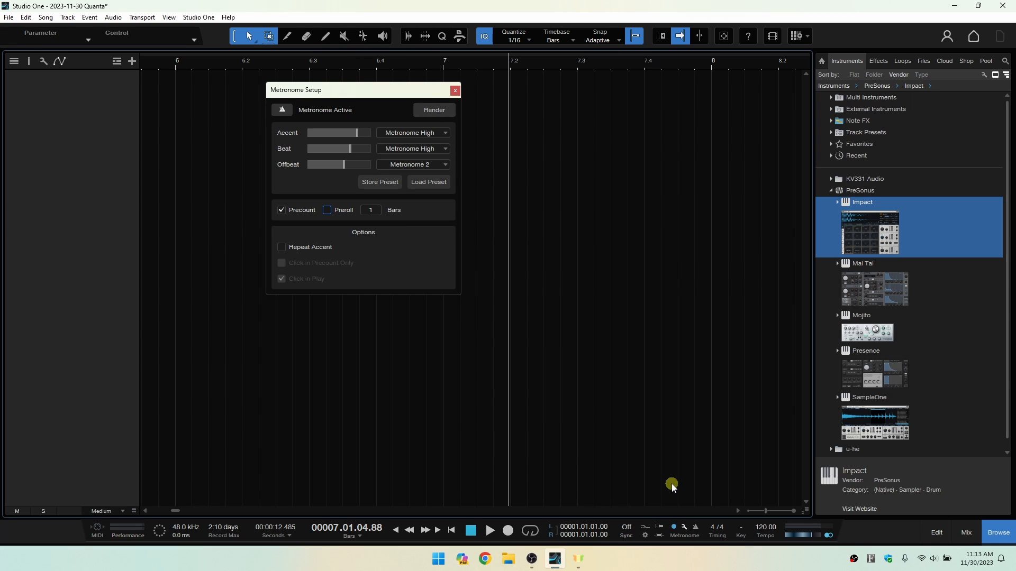
{"action": "left_click", "coordinate": [280, 211]}
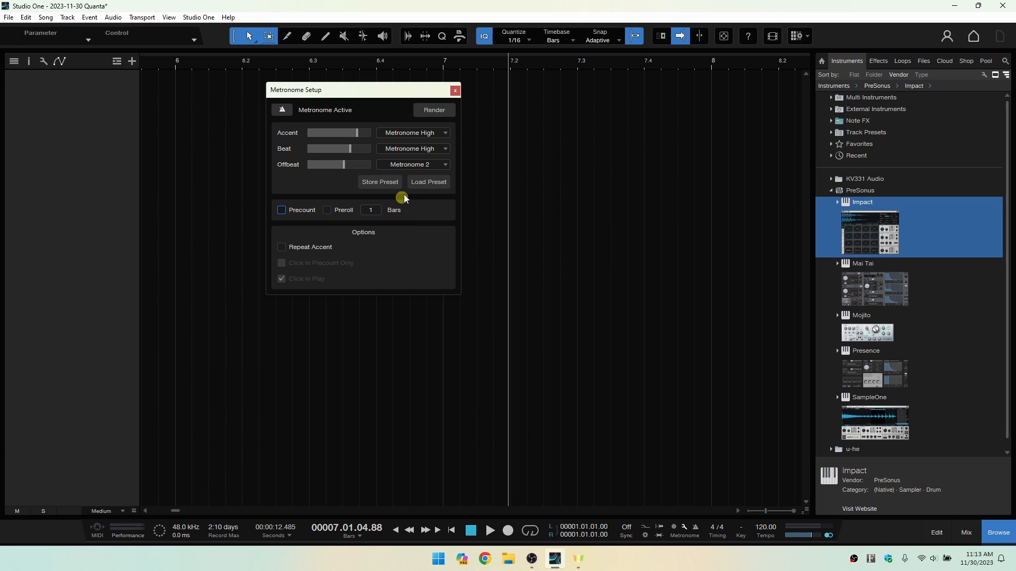
{"action": "left_click", "coordinate": [455, 91]}
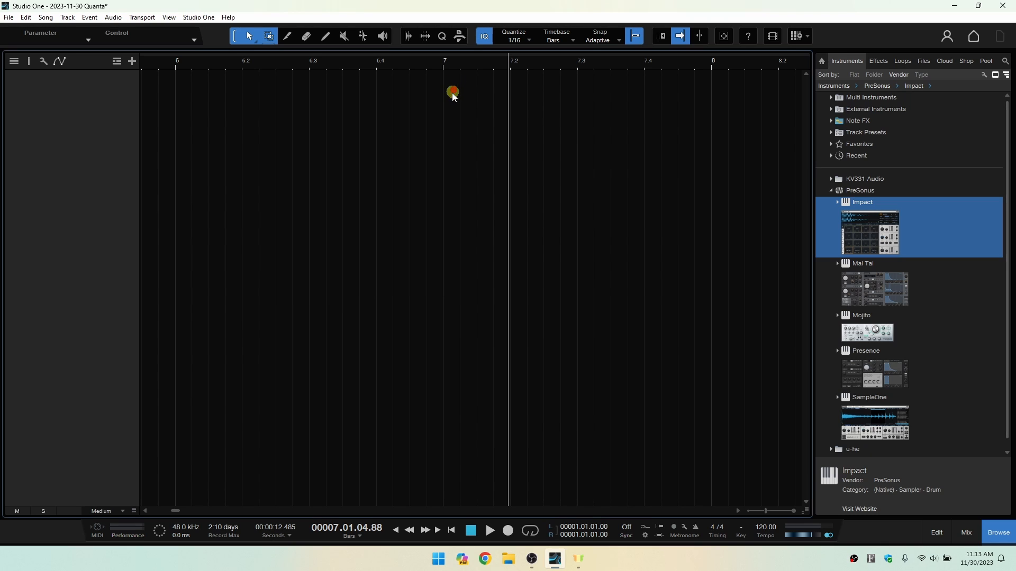
Change the song's time signature to 3/4 and set it back to 4/4.
{"action": "left_click", "coordinate": [713, 530]}
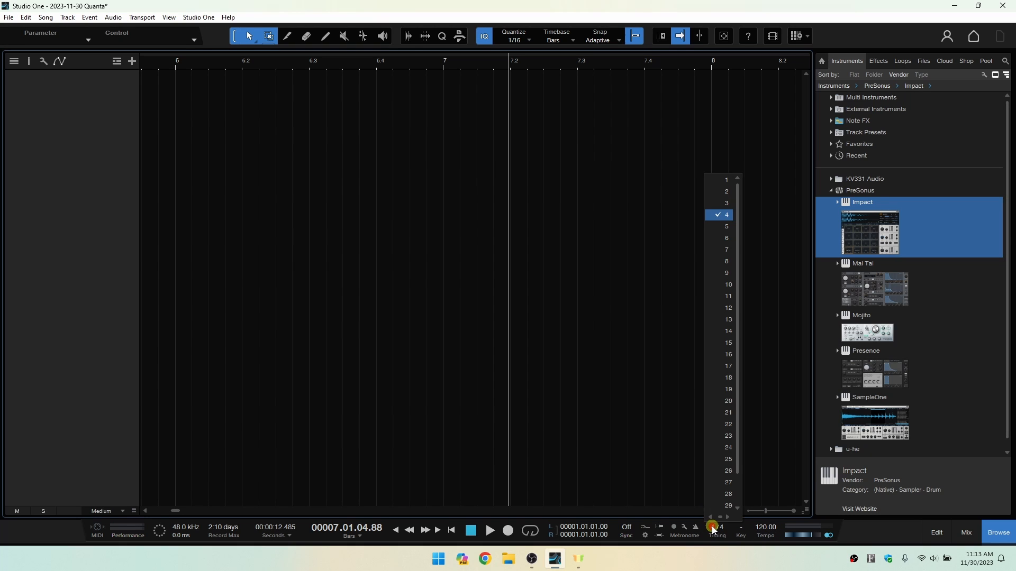
{"action": "left_click", "coordinate": [727, 206]}
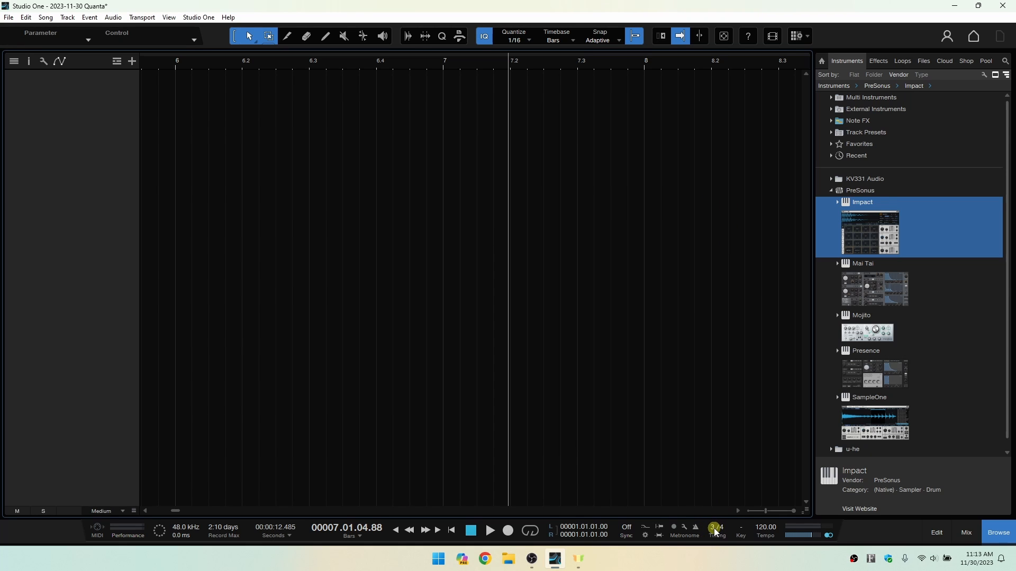
{"action": "left_click", "coordinate": [713, 529]}
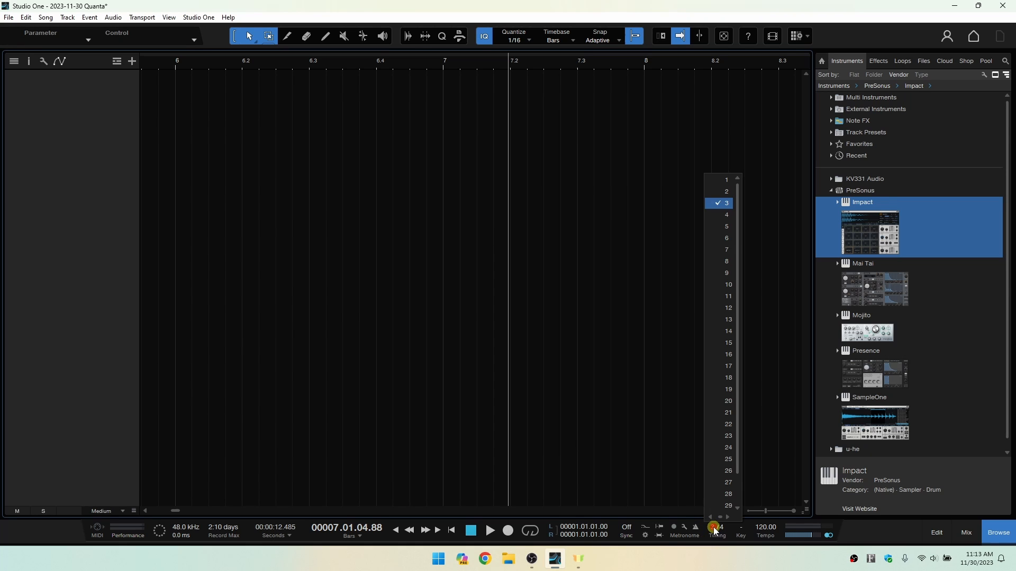
{"action": "left_click", "coordinate": [727, 217]}
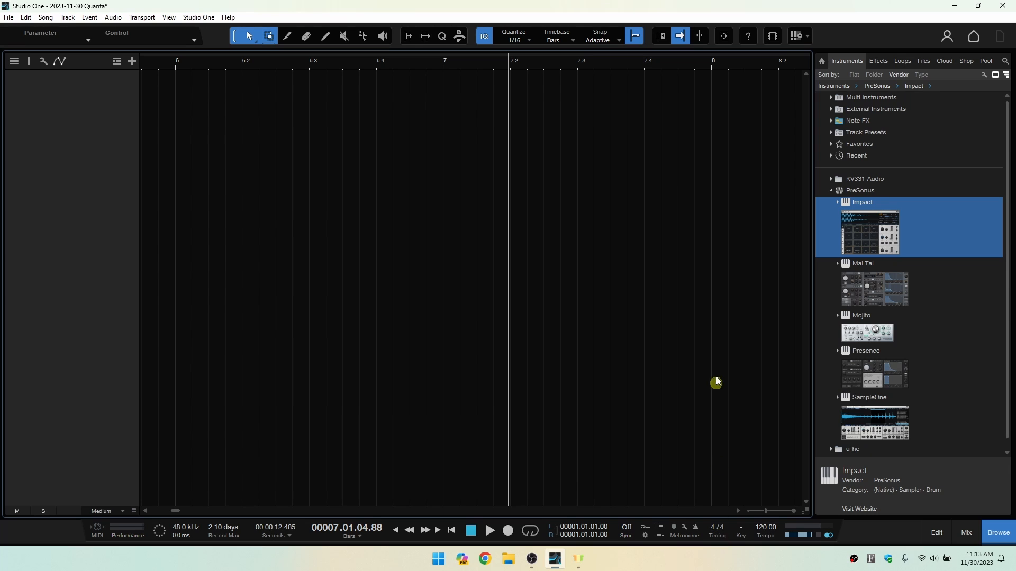
View the key selector, dismiss it without choosing a key, and set the song tempo to 130.00.
{"action": "left_click", "coordinate": [742, 528]}
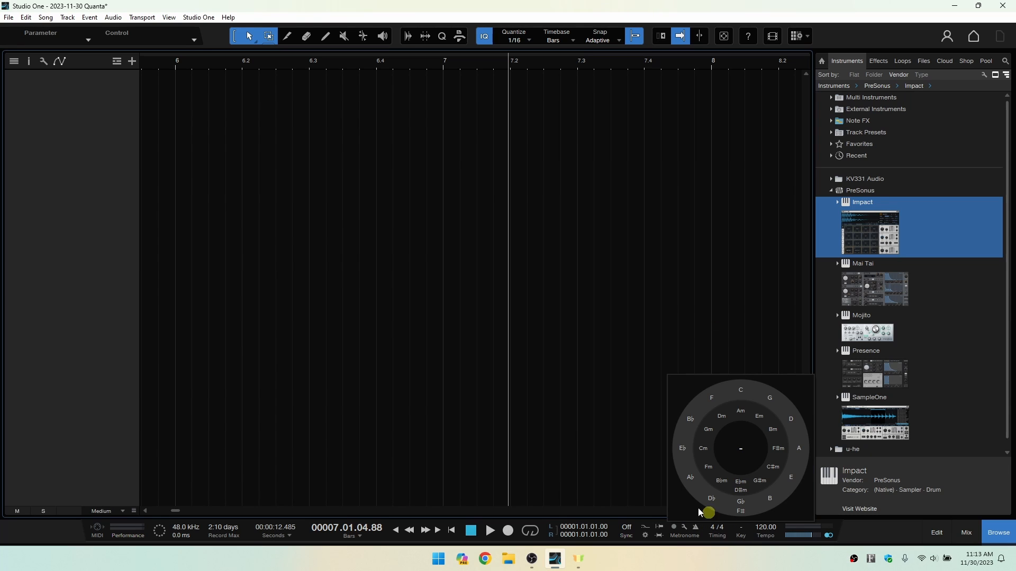
{"action": "left_click", "coordinate": [614, 440]}
{"action": "left_click", "coordinate": [766, 529]}
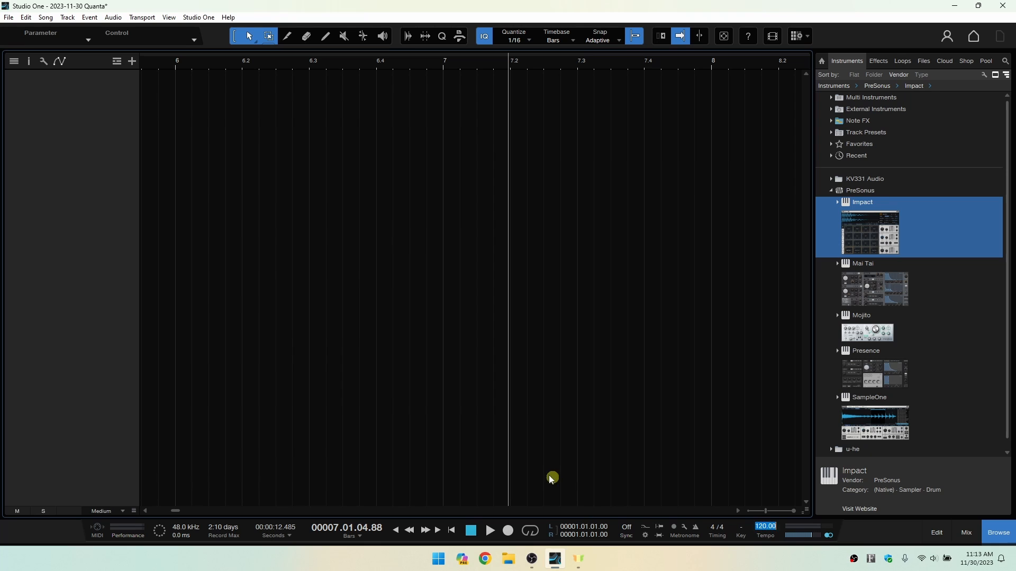
{"action": "type", "text": "130"}
{"action": "key", "text": "Return"}
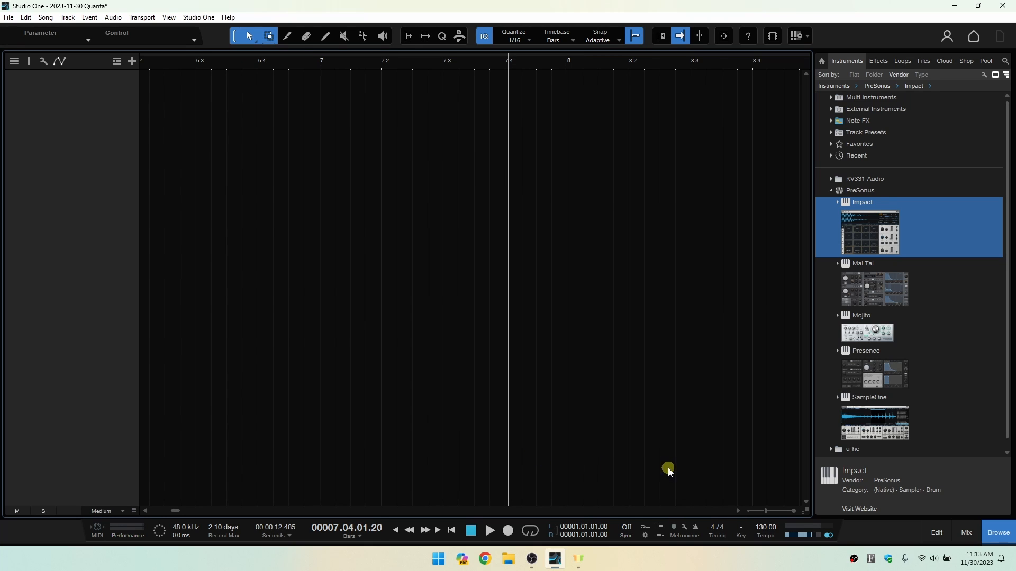
Raise the tempo freehand to about 139, and tap in a slower tempo of about 115.
{"action": "left_click_drag", "start_coordinate": [760, 528], "coordinate": [760, 513]}
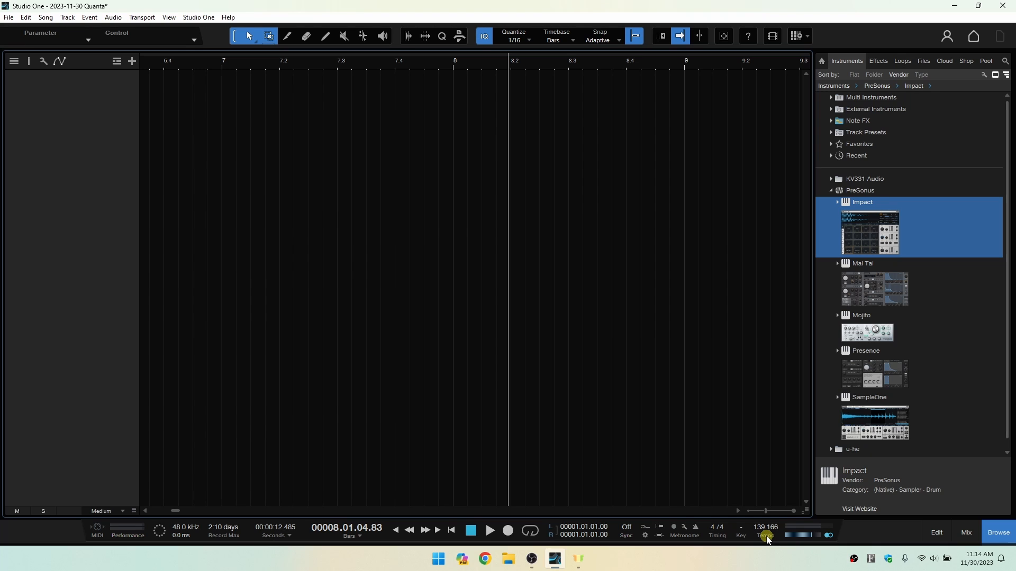
{"action": "left_click", "coordinate": [768, 539]}
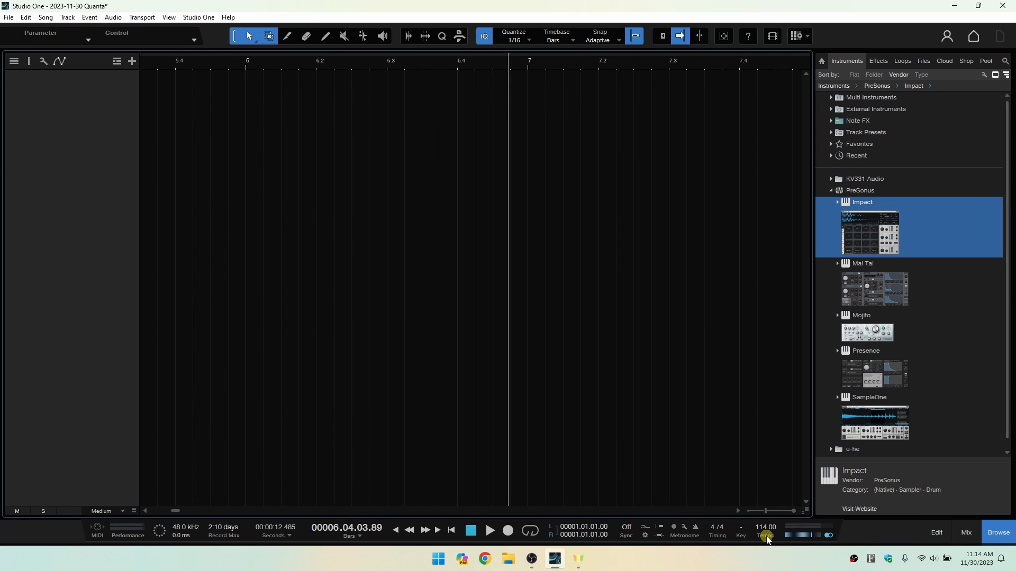
{"action": "left_click", "coordinate": [768, 539]}
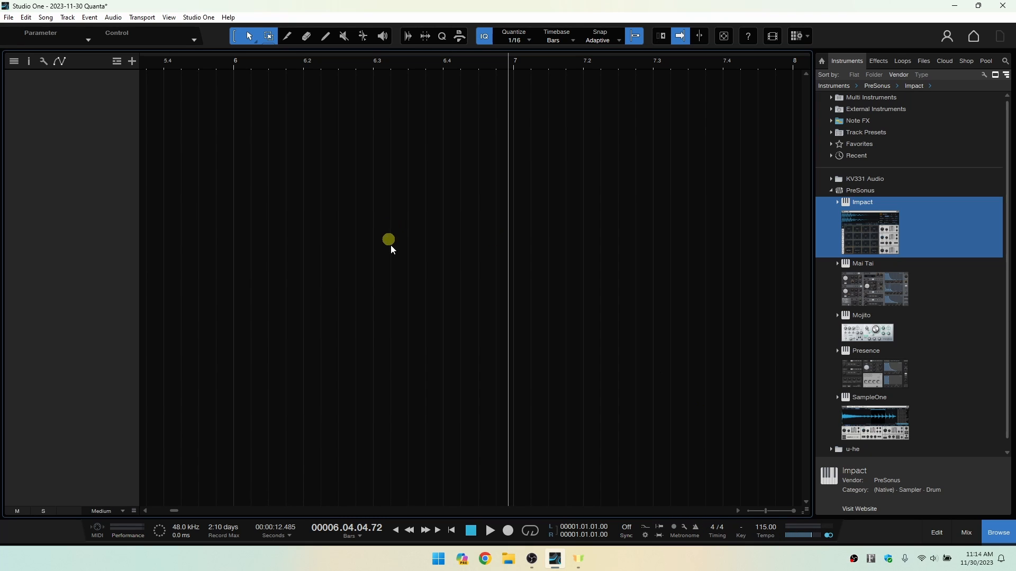
Examine the Studio One Keyboard Shortcuts reference page from the application through the Macros section, and close it.
{"action": "left_click", "coordinate": [227, 17]}
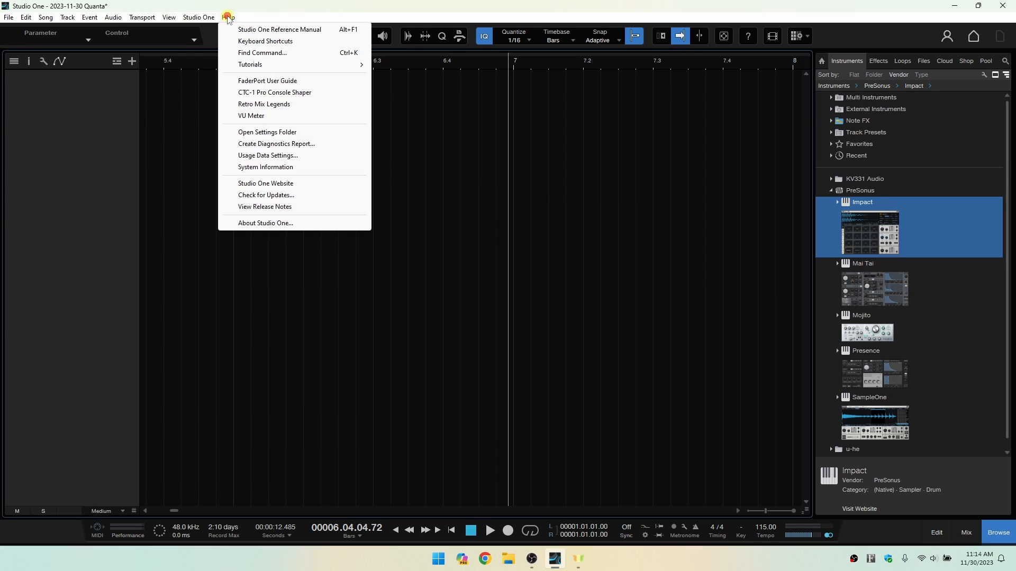
{"action": "left_click", "coordinate": [259, 42]}
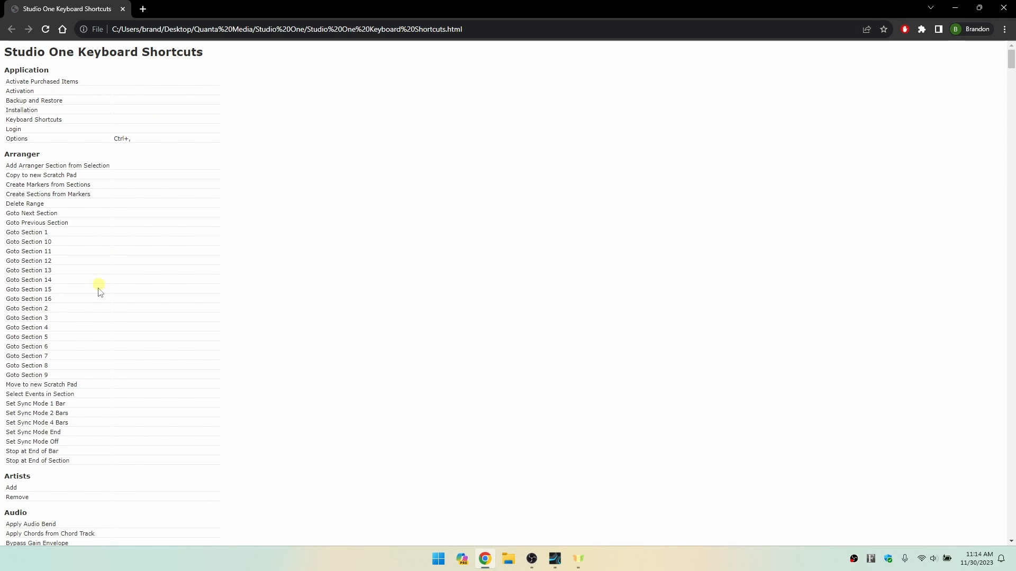
{"action": "scroll", "coordinate": [102, 275], "scroll_direction": "down", "scroll_amount": 8}
{"action": "scroll", "coordinate": [102, 275], "scroll_direction": "down", "scroll_amount": 20}
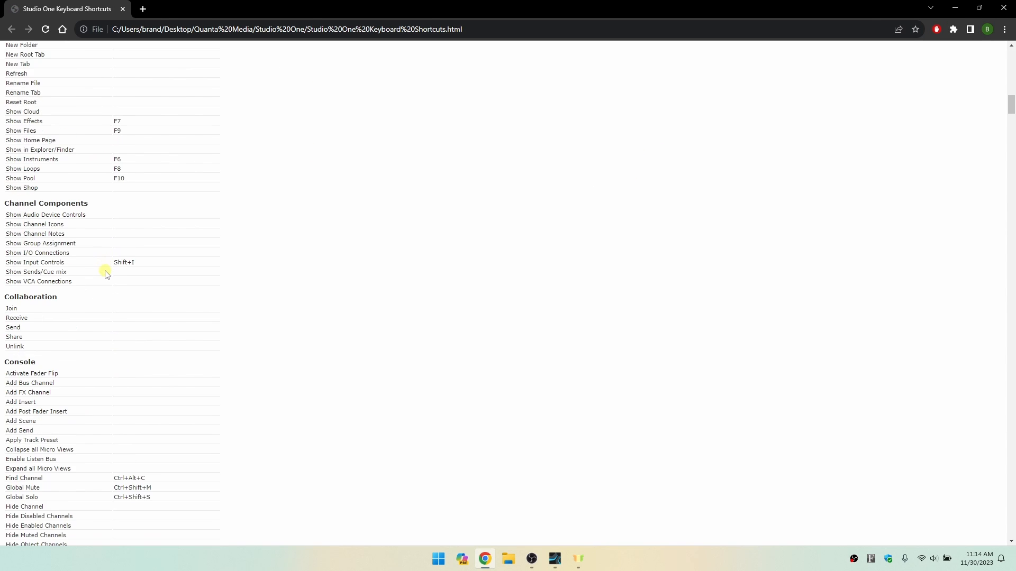
{"action": "scroll", "coordinate": [106, 275], "scroll_direction": "down", "scroll_amount": 20}
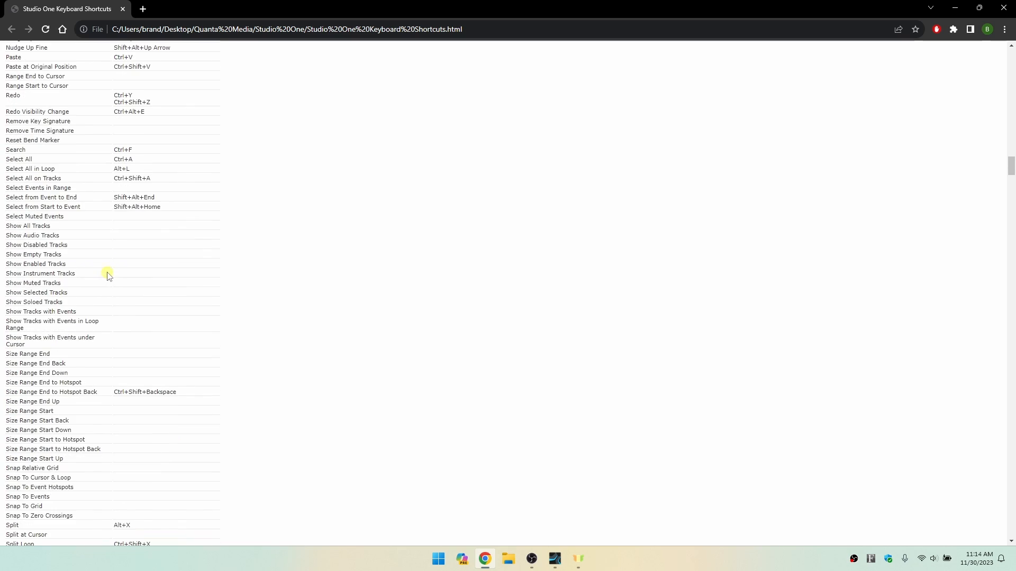
{"action": "scroll", "coordinate": [133, 294], "scroll_direction": "down", "scroll_amount": 15}
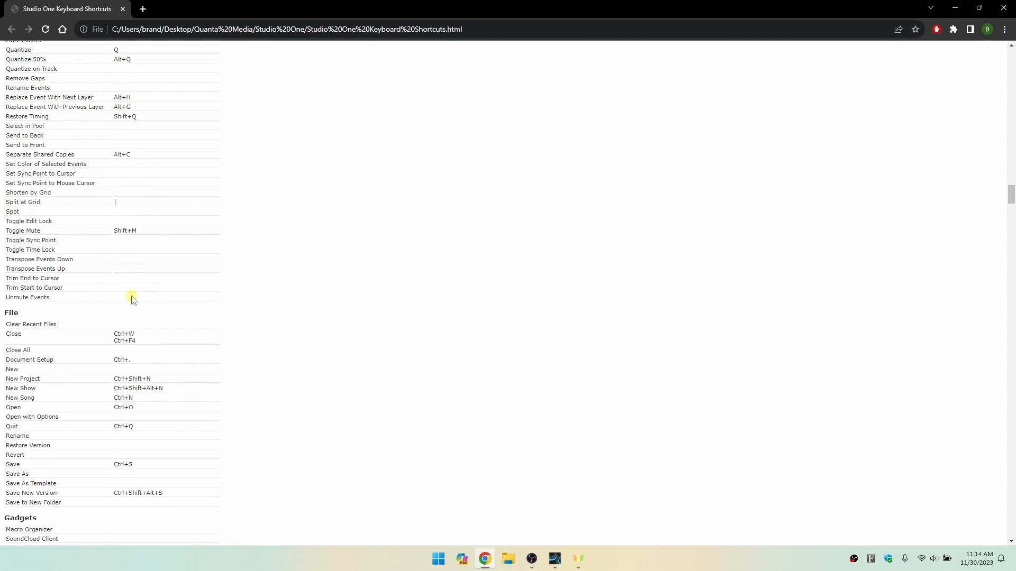
{"action": "scroll", "coordinate": [749, 231], "scroll_direction": "down", "scroll_amount": 14}
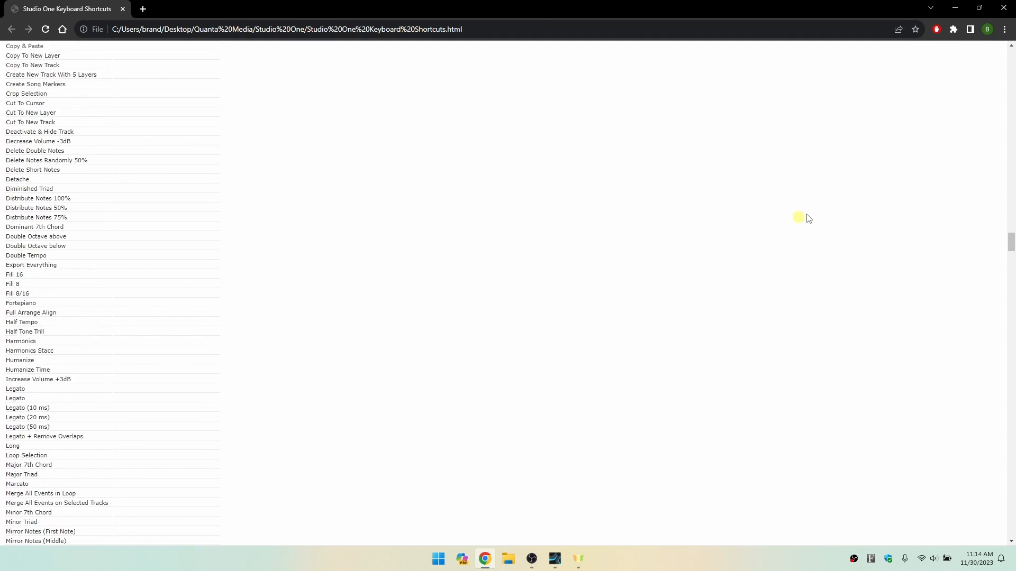
{"action": "left_click", "coordinate": [1003, 12]}
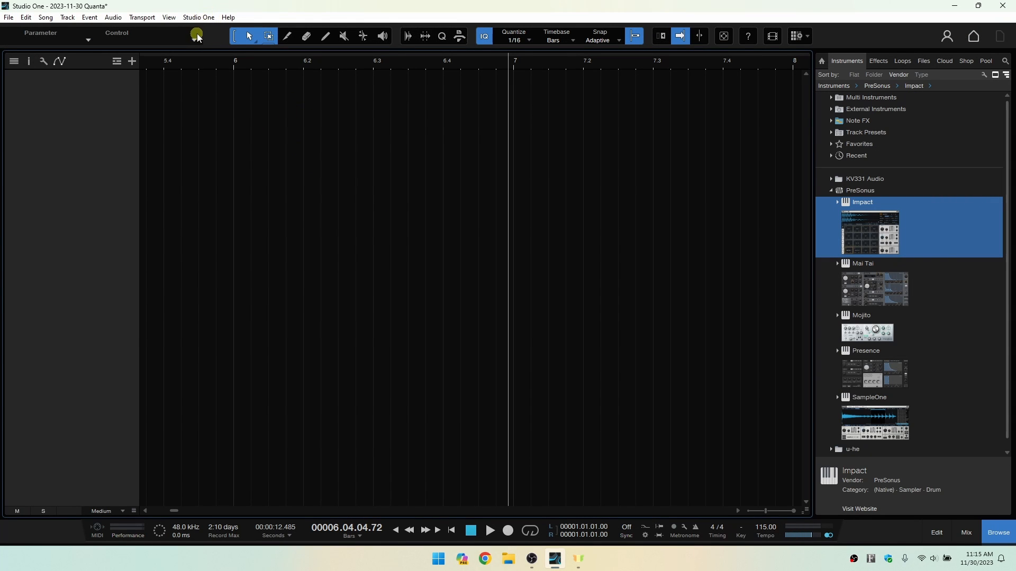
Open the keyboard shortcut settings, search for "tap", and select the Tap Tempo command.
{"action": "left_click", "coordinate": [200, 17]}
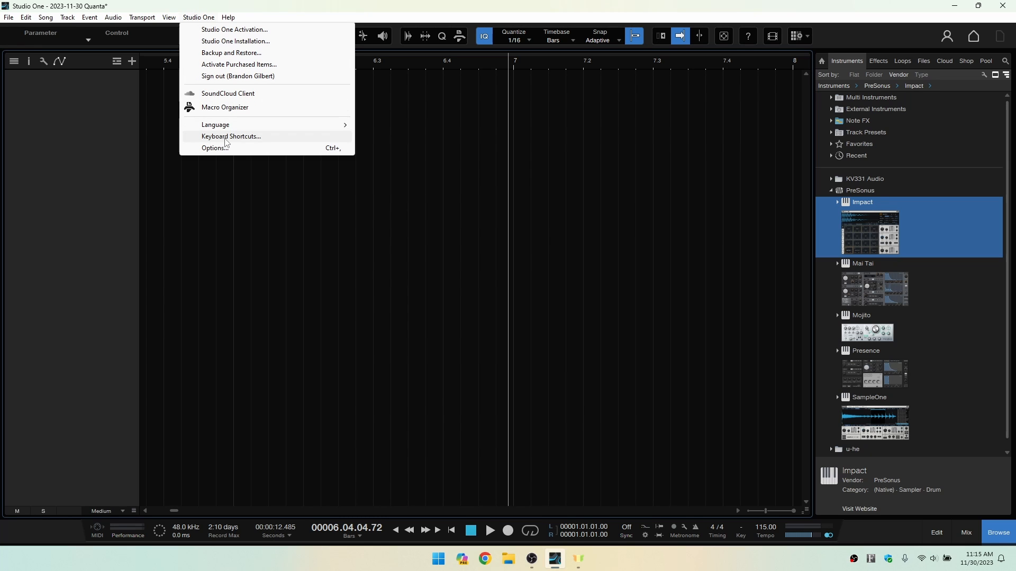
{"action": "left_click", "coordinate": [250, 138]}
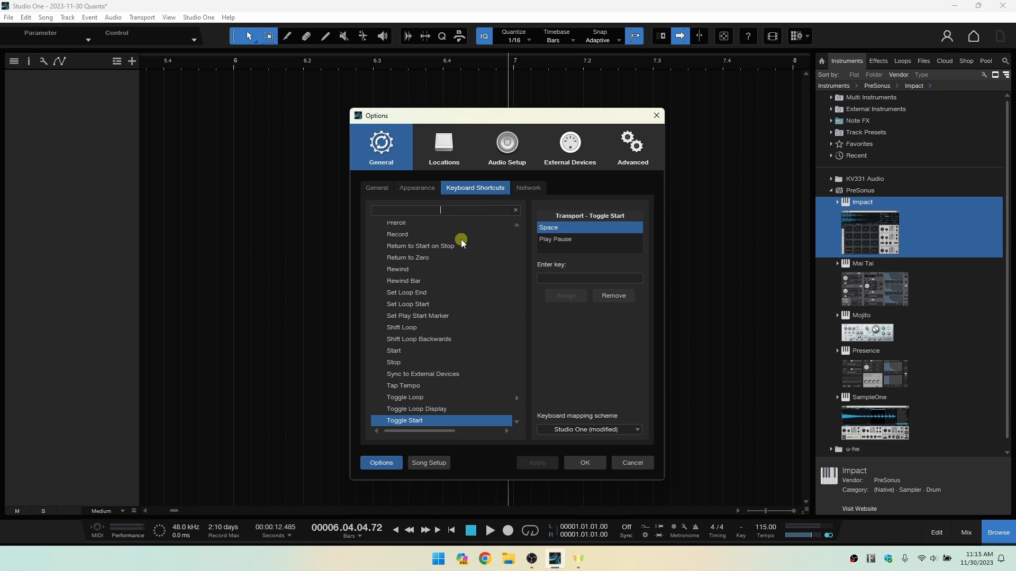
{"action": "type", "text": "ta"}
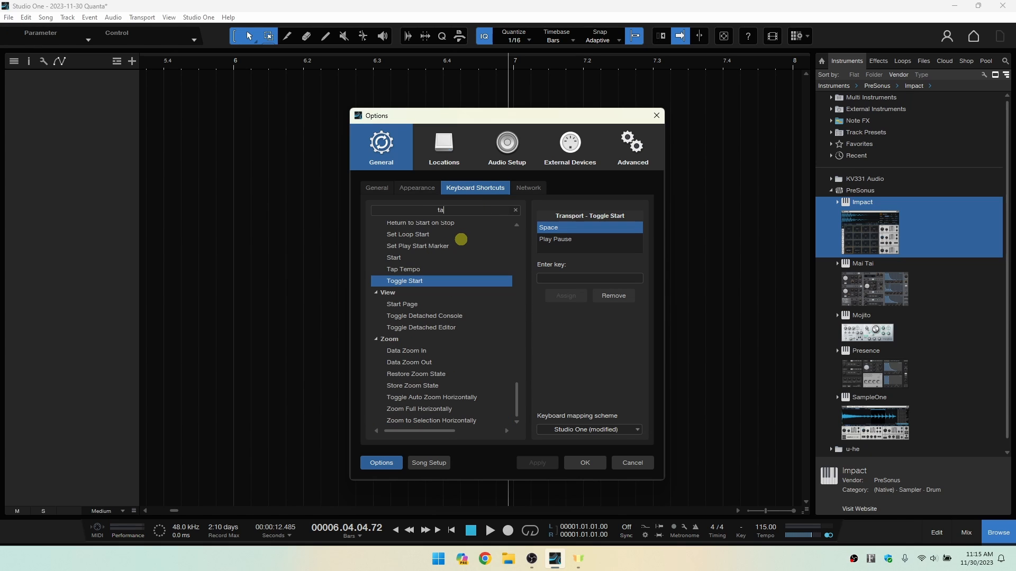
{"action": "type", "text": "p"}
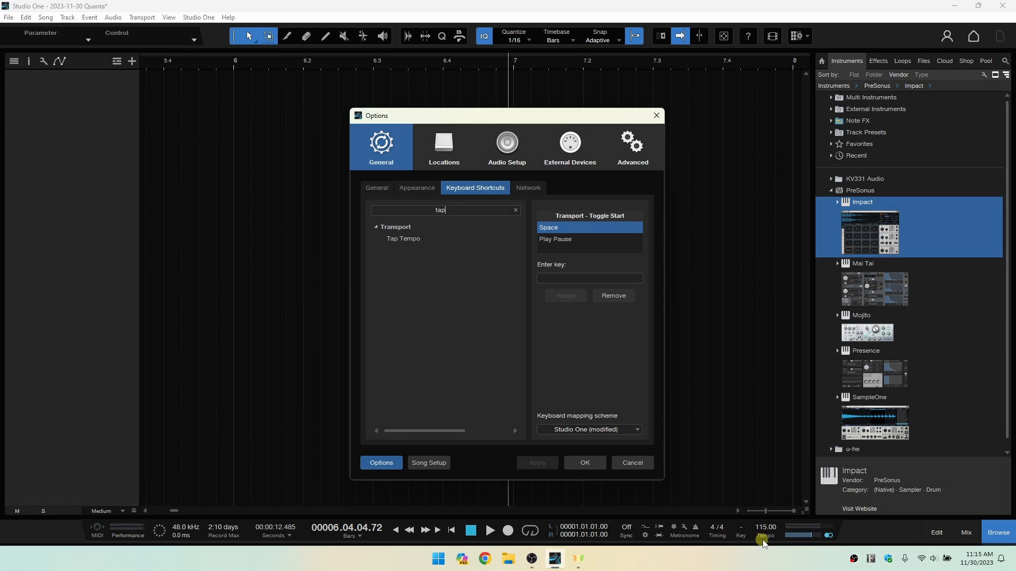
{"action": "left_click", "coordinate": [405, 239]}
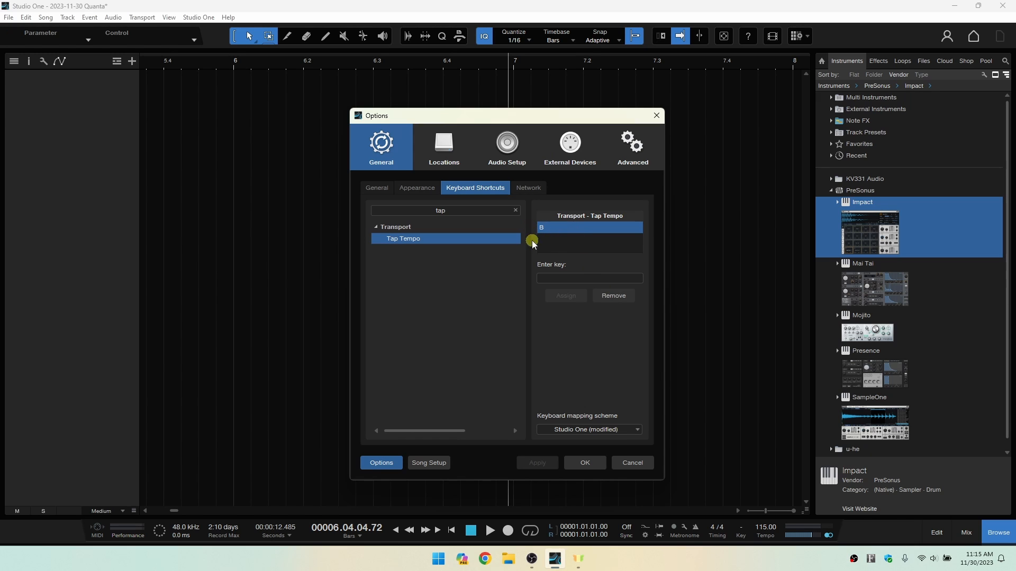
Remove Tap Tempo's shortcut, assign B to it again, and confirm the options.
{"action": "left_click", "coordinate": [609, 297]}
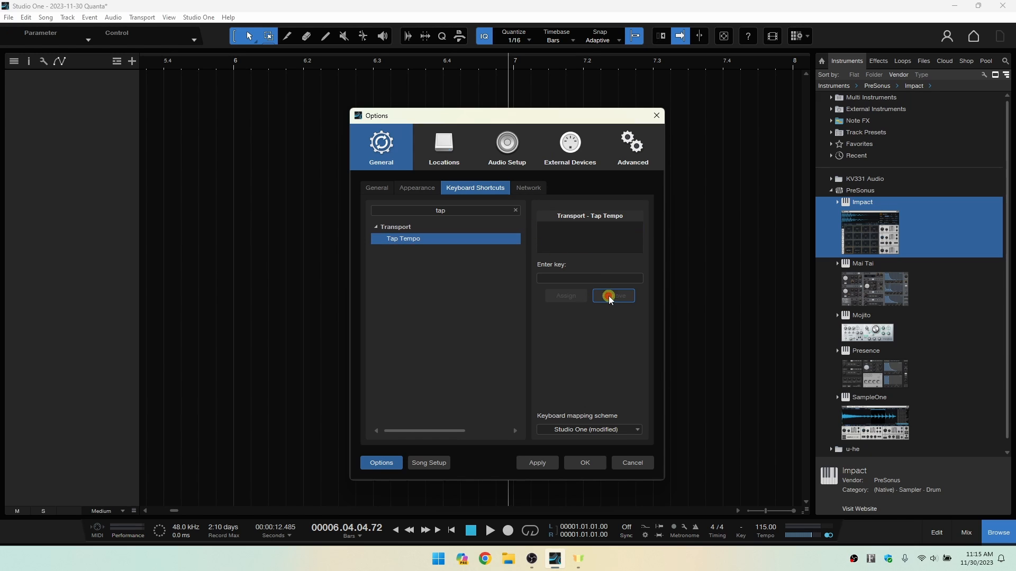
{"action": "left_click", "coordinate": [560, 231]}
{"action": "left_click", "coordinate": [574, 277]}
{"action": "key", "text": "b"}
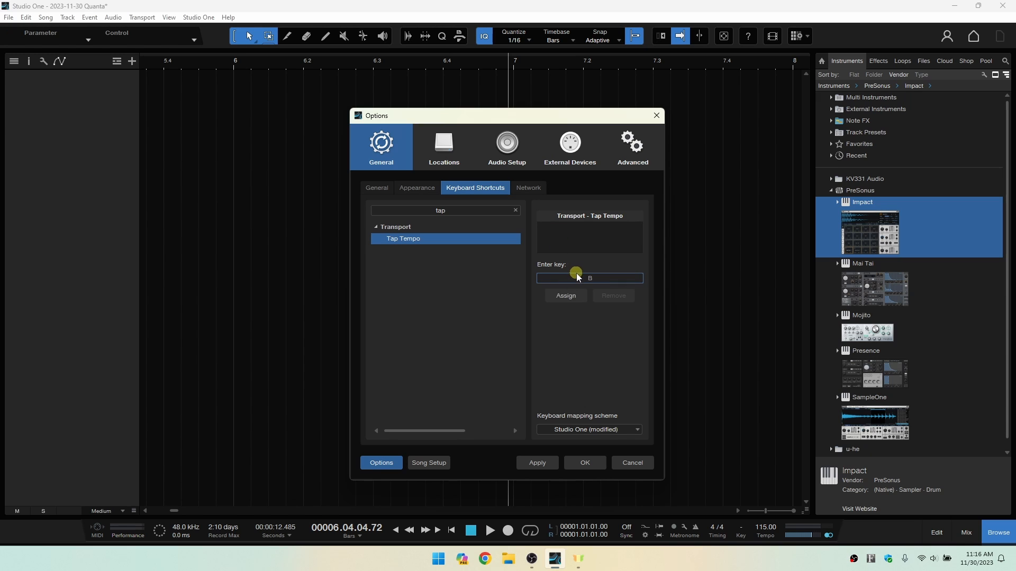
{"action": "left_click", "coordinate": [561, 296]}
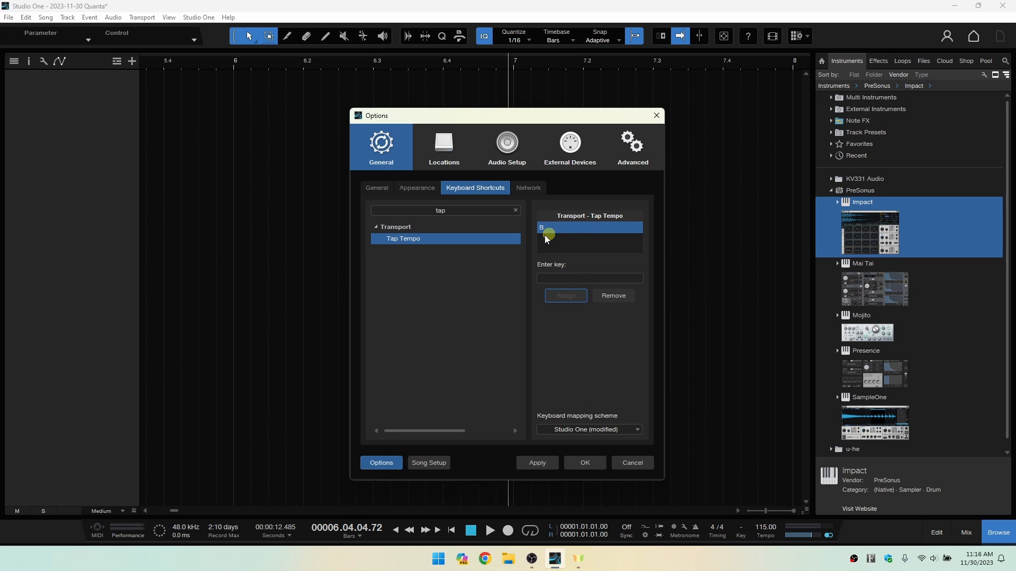
{"action": "left_click", "coordinate": [585, 464]}
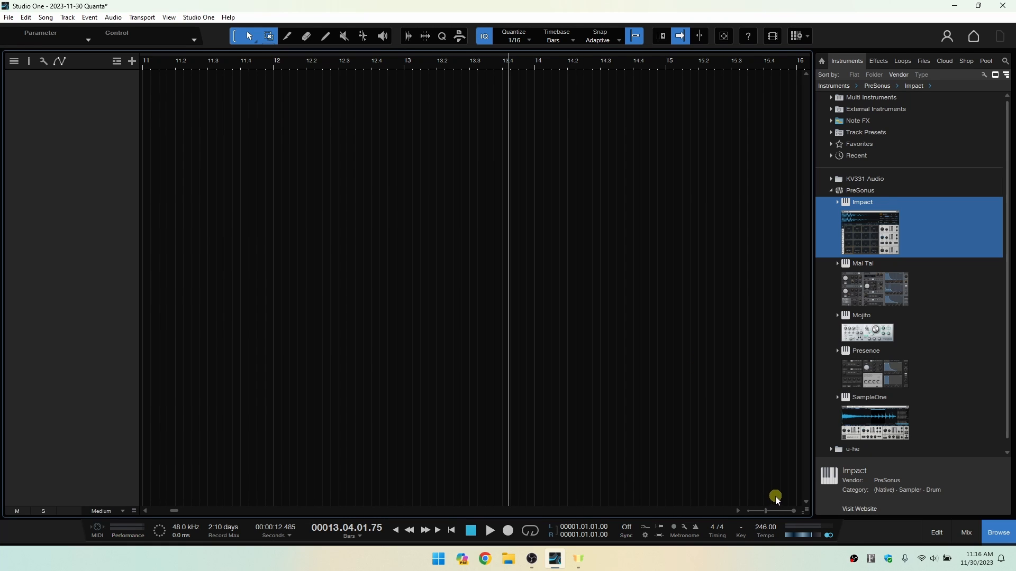
Set the song tempo to 120.
{"action": "left_click", "coordinate": [769, 535]}
{"action": "double_click", "coordinate": [762, 527]}
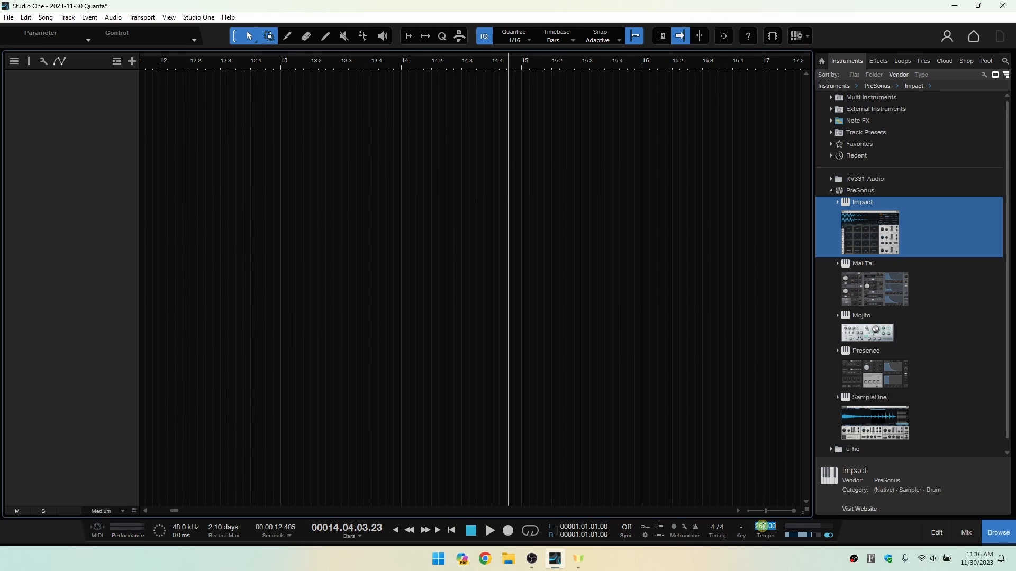
{"action": "type", "text": "120"}
{"action": "key", "text": "Return"}
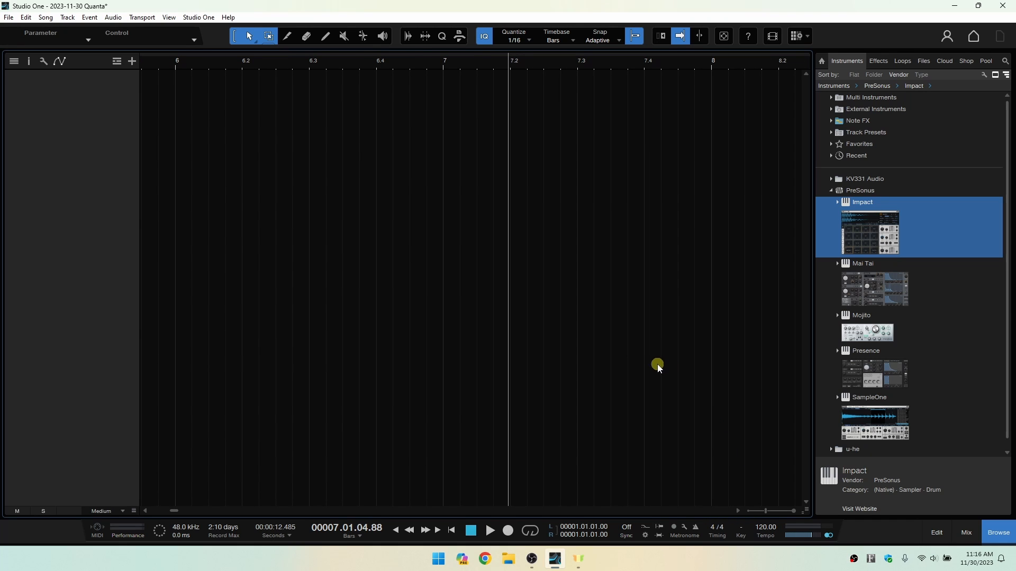
Lower the main output volume to about -5.4 dB, and show the console in place of the browser.
{"action": "mouse_move", "coordinate": [799, 526]}
{"action": "left_mouse_down"}
{"action": "mouse_move", "coordinate": [812, 534]}
{"action": "mouse_move", "coordinate": [793, 537]}
{"action": "mouse_move", "coordinate": [818, 537]}
{"action": "mouse_move", "coordinate": [797, 539]}
{"action": "mouse_move", "coordinate": [815, 538]}
{"action": "mouse_move", "coordinate": [806, 538]}
{"action": "left_mouse_up"}
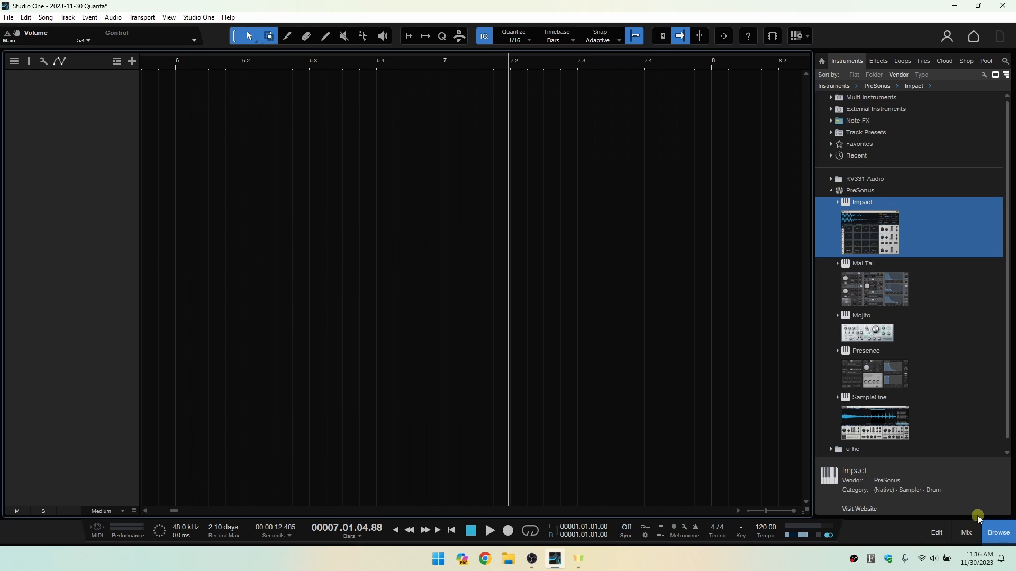
{"action": "left_click", "coordinate": [995, 541]}
{"action": "left_click", "coordinate": [966, 533]}
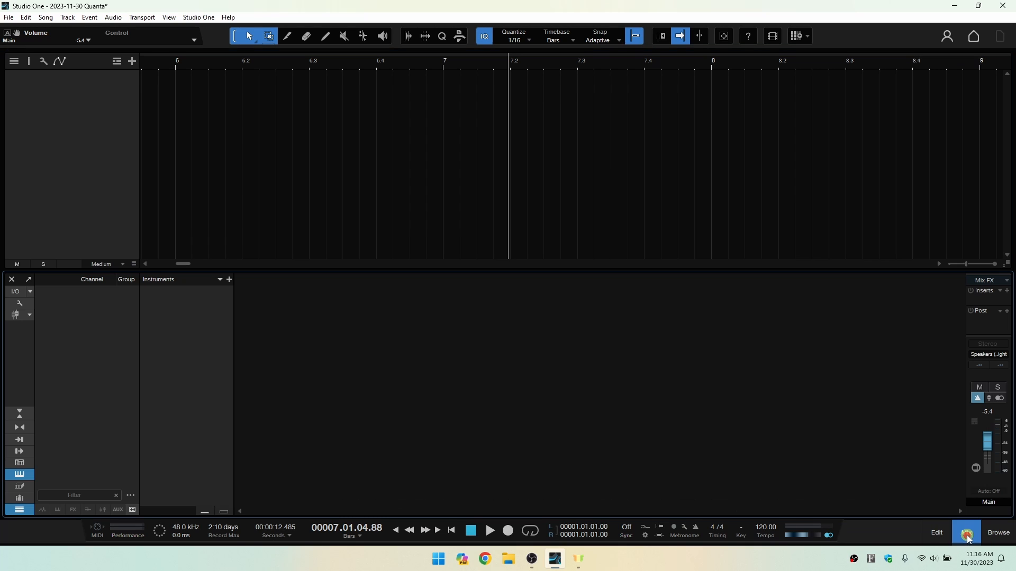
Try adjusting the main output volume with both the transport volume control and the console's Main fader.
{"action": "left_click", "coordinate": [806, 535]}
{"action": "left_click_drag", "start_coordinate": [807, 538], "coordinate": [796, 538]}
{"action": "left_click_drag", "start_coordinate": [993, 446], "coordinate": [990, 458]}
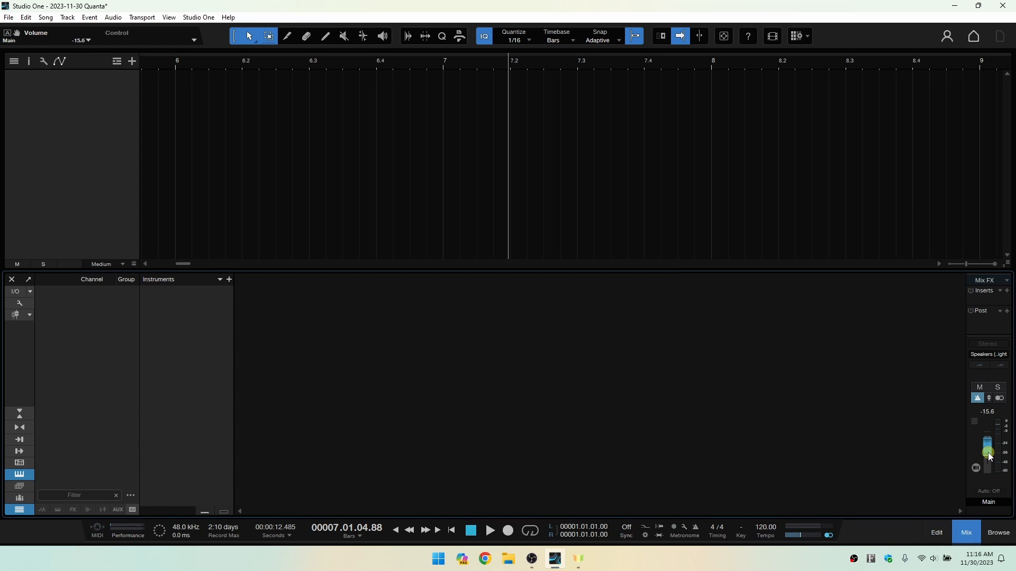
Reset the main output volume to 0 dB, and switch the Main channel's channel mode on and off.
{"action": "double_click", "coordinate": [805, 535]}
{"action": "left_click", "coordinate": [1000, 398]}
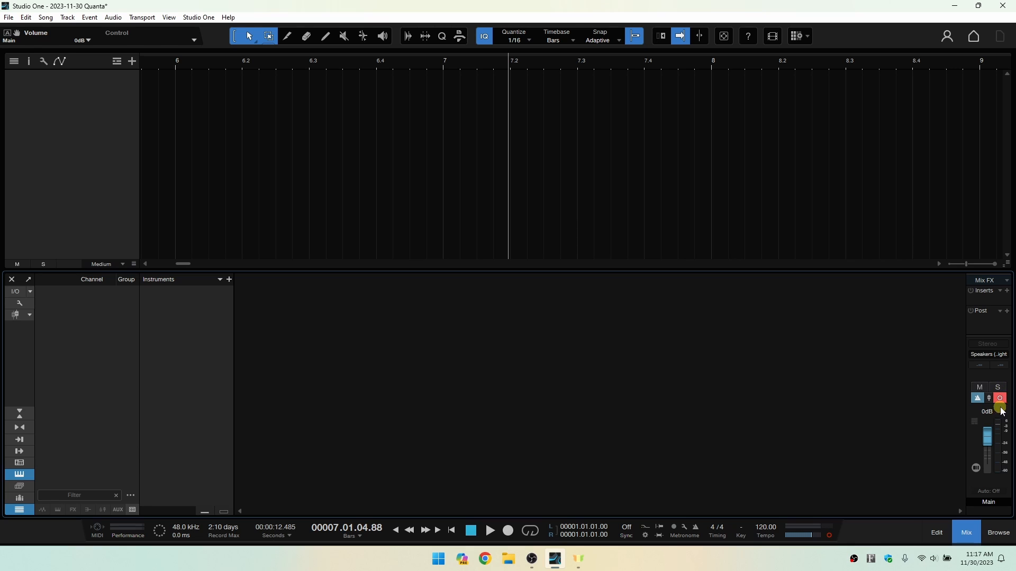
{"action": "left_click", "coordinate": [1002, 399]}
Close the console, and show and hide the browser to leave only the arrangement open.
{"action": "left_click", "coordinate": [965, 535]}
{"action": "left_click", "coordinate": [999, 533]}
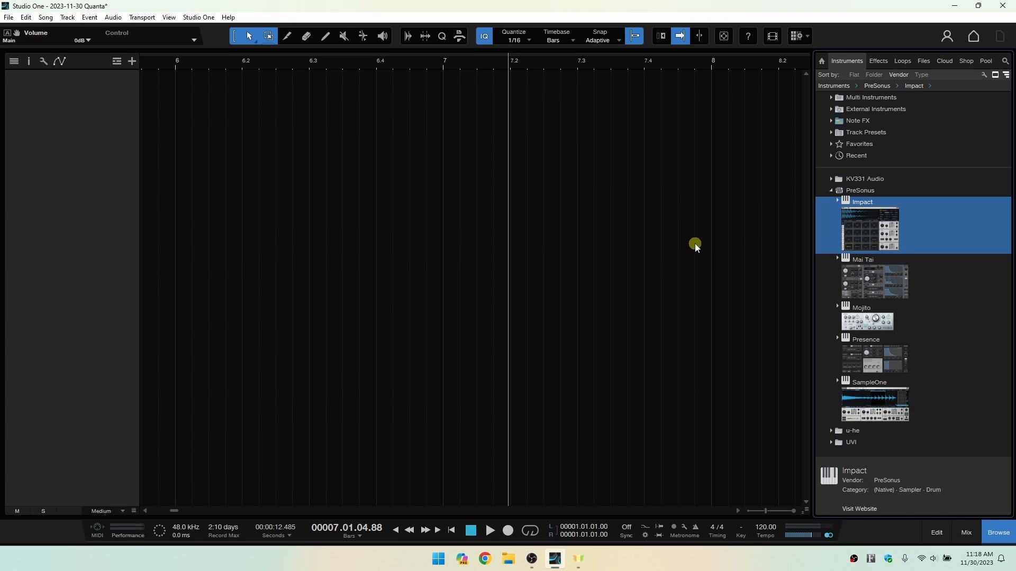
{"action": "left_click", "coordinate": [998, 533]}
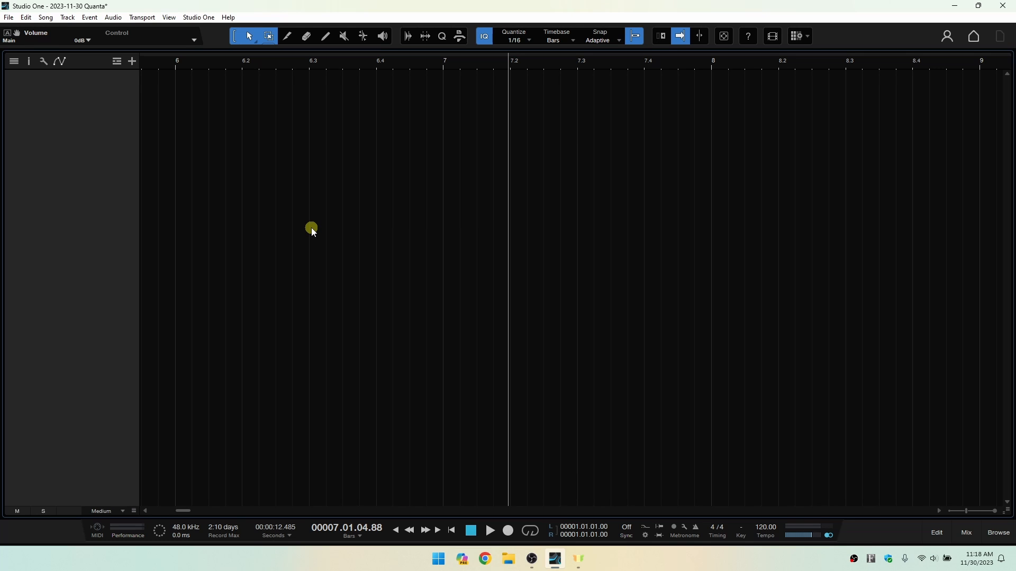
Review the Audio, Instrument, Automation and Folder options for adding tracks, and look over the track list's own track-adding commands.
{"action": "left_click", "coordinate": [131, 63]}
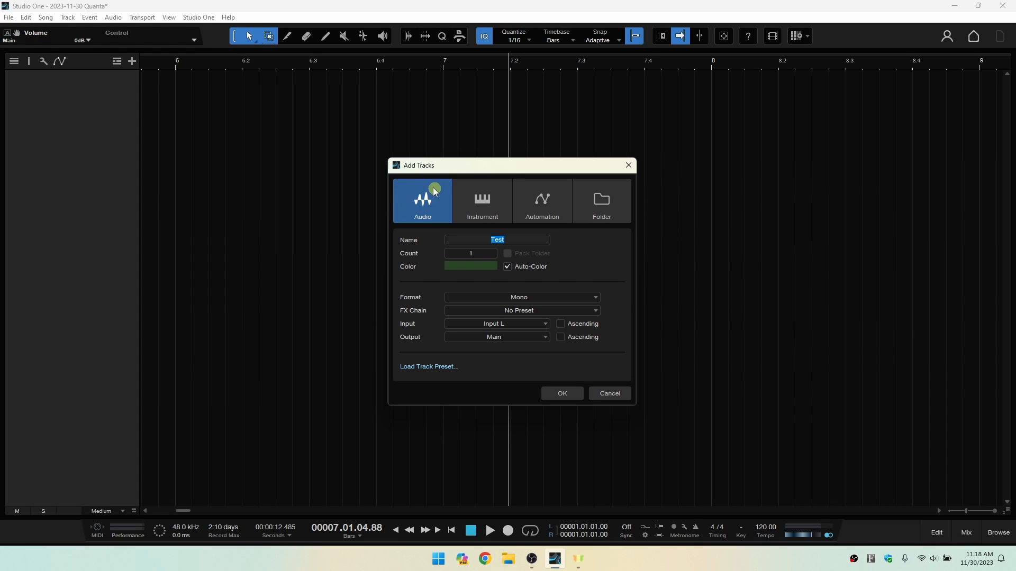
{"action": "left_click", "coordinate": [482, 203]}
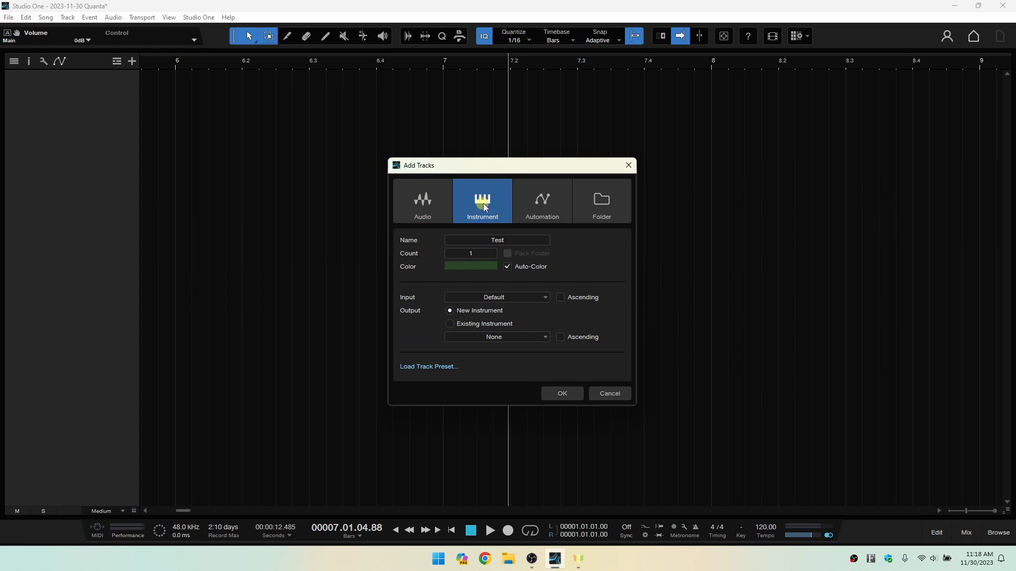
{"action": "left_click", "coordinate": [542, 201]}
{"action": "left_click", "coordinate": [591, 210]}
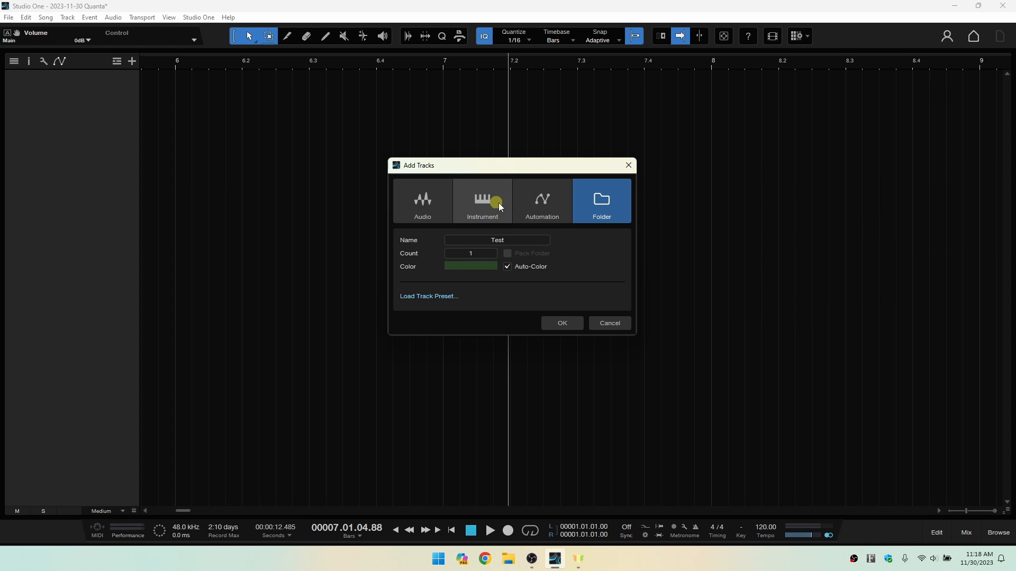
{"action": "left_click", "coordinate": [465, 204]}
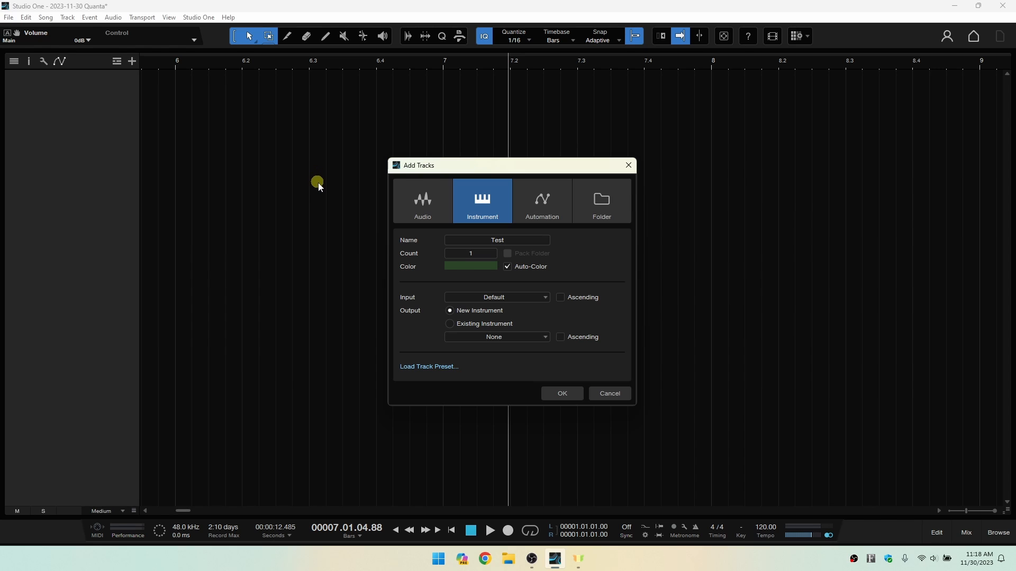
{"action": "left_click", "coordinate": [428, 196]}
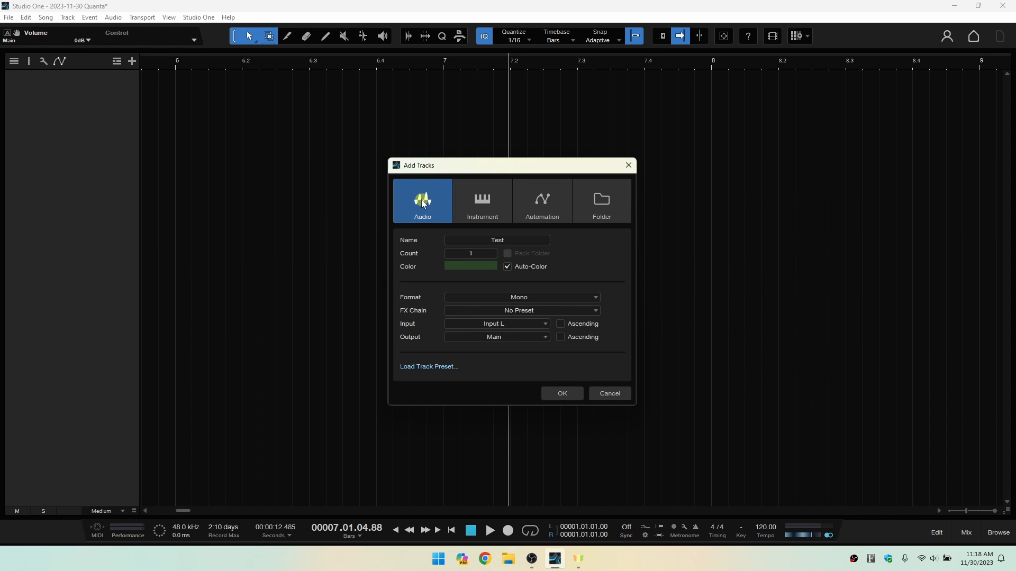
{"action": "left_click", "coordinate": [607, 403]}
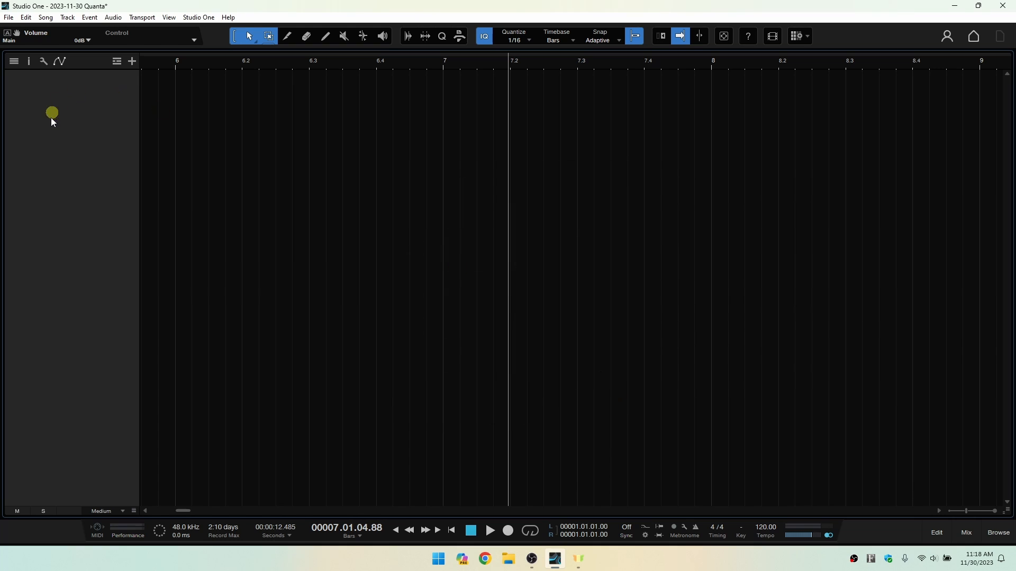
{"action": "right_click", "coordinate": [86, 143]}
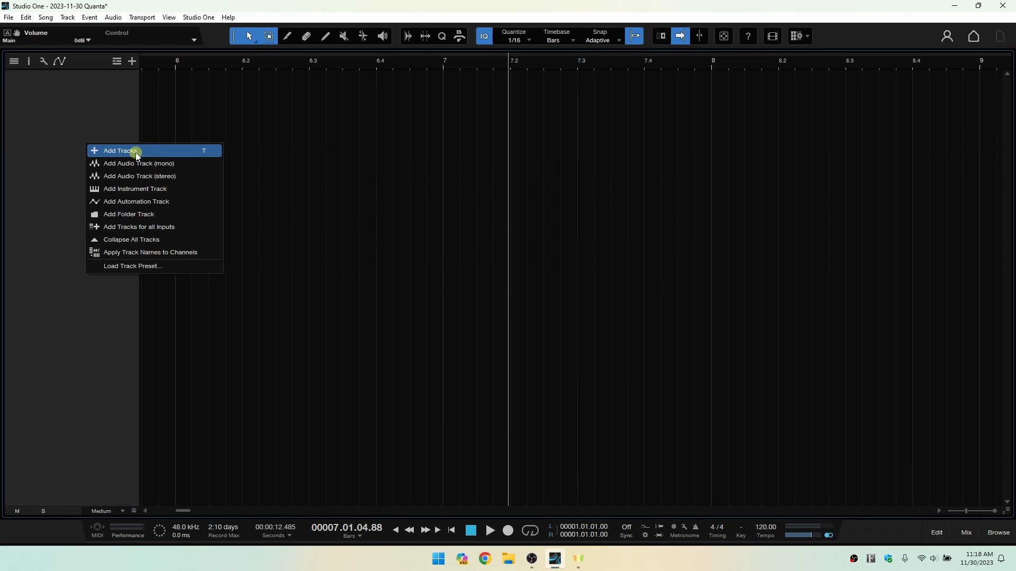
{"action": "left_click", "coordinate": [49, 145]}
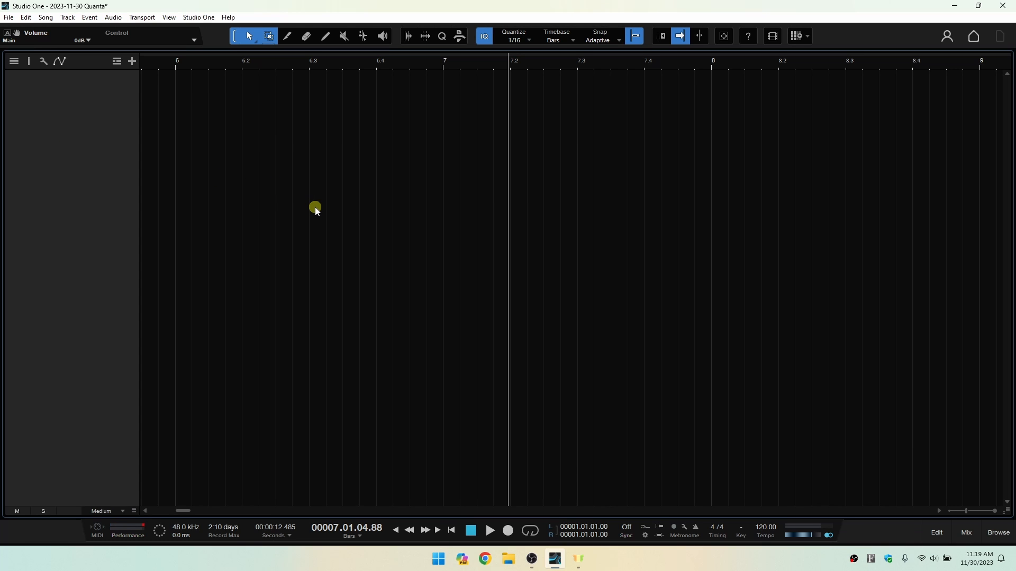
Add one mono audio track named Tutorial with Input L as its input and Main as its output.
{"action": "key", "text": "t"}
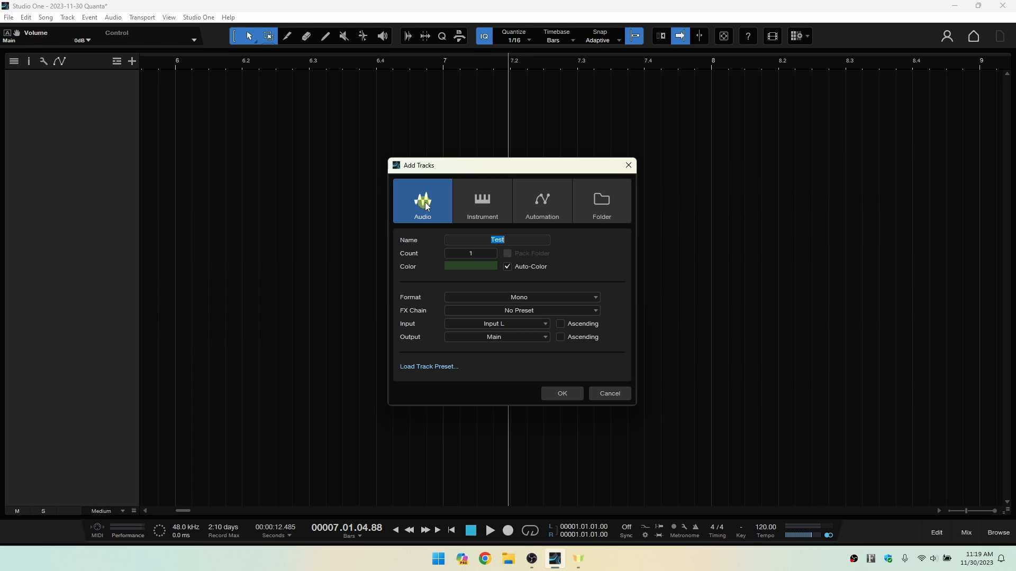
{"action": "left_click", "coordinate": [499, 240]}
{"action": "type", "text": "Tutorial"}
{"action": "left_click", "coordinate": [600, 257]}
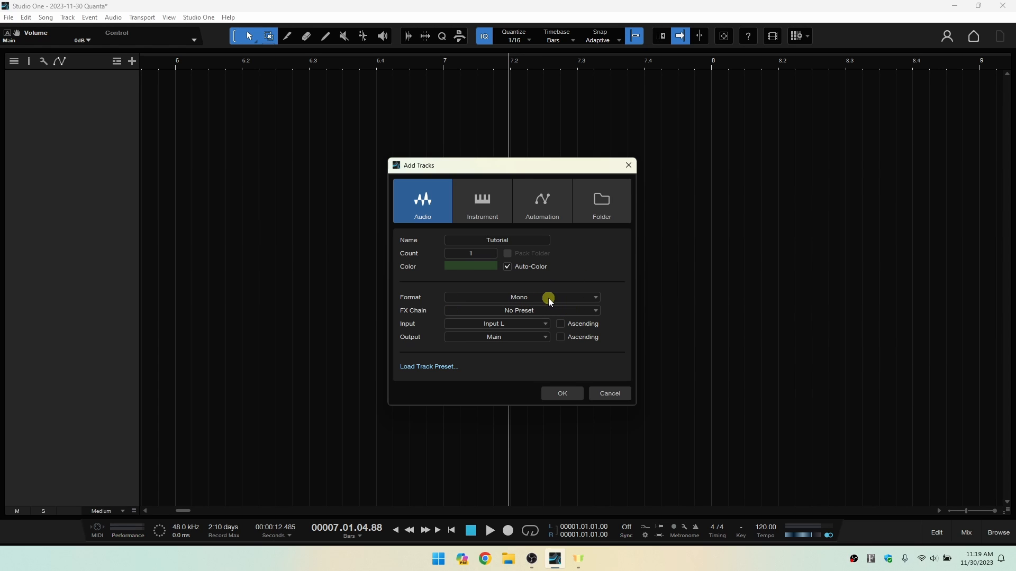
{"action": "left_click", "coordinate": [593, 297]}
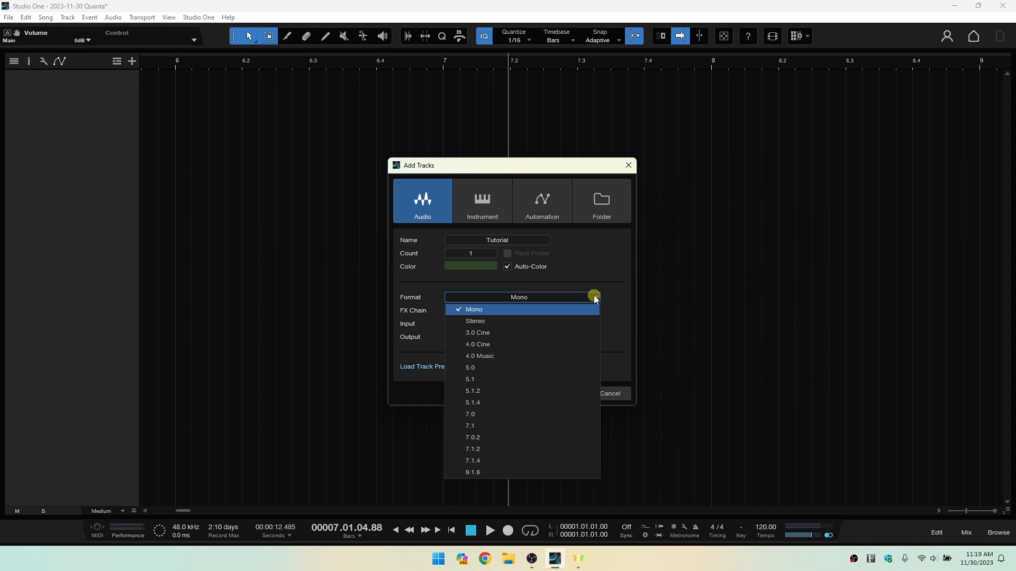
{"action": "left_click", "coordinate": [612, 269]}
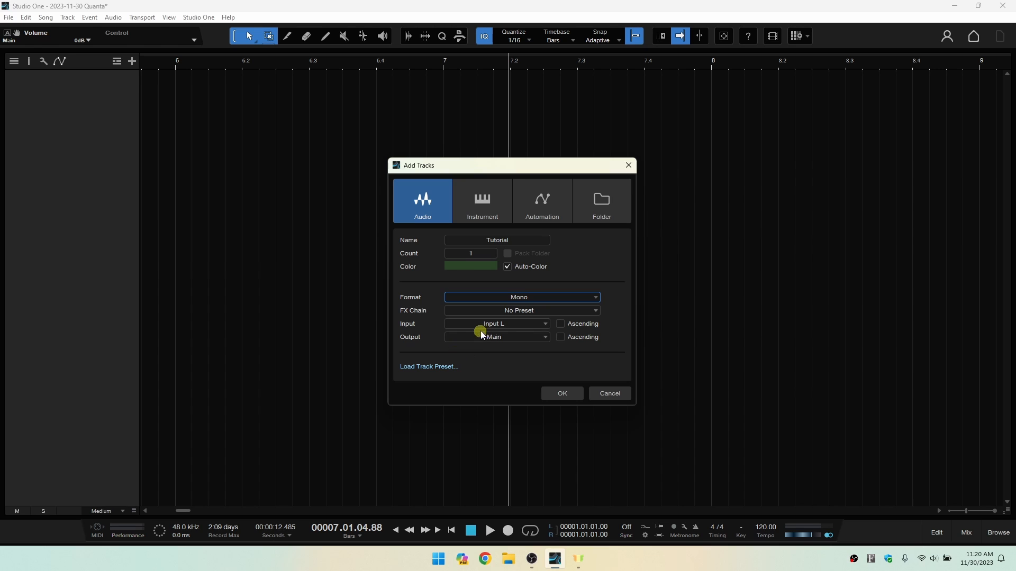
{"action": "left_click", "coordinate": [544, 324]}
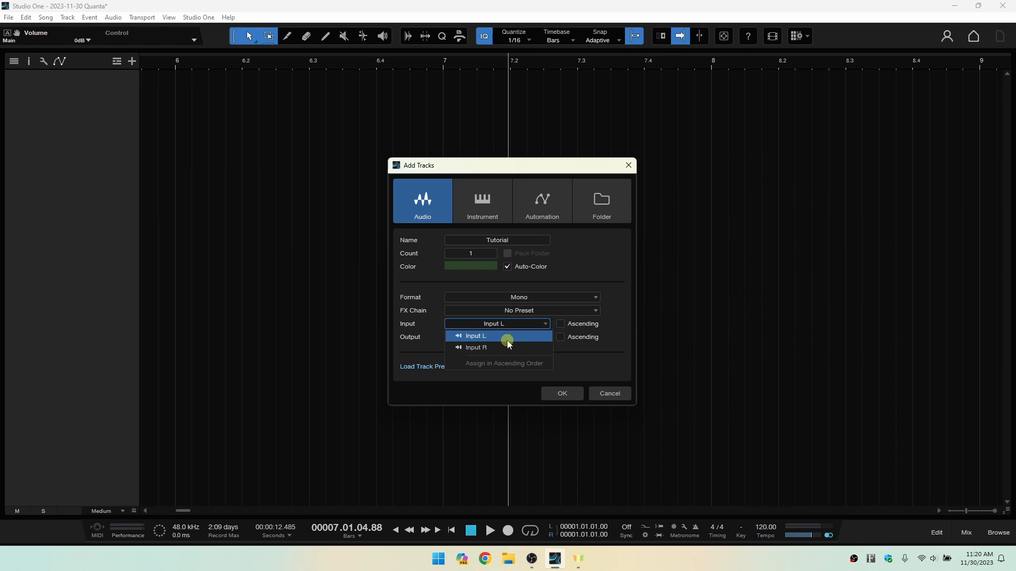
{"action": "left_click", "coordinate": [620, 274]}
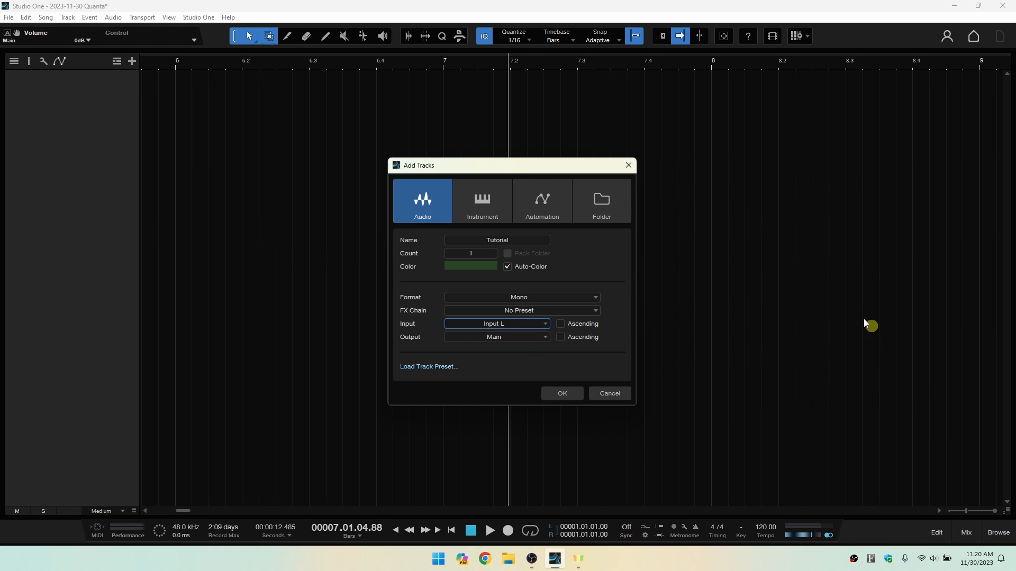
{"action": "left_click", "coordinate": [562, 392]}
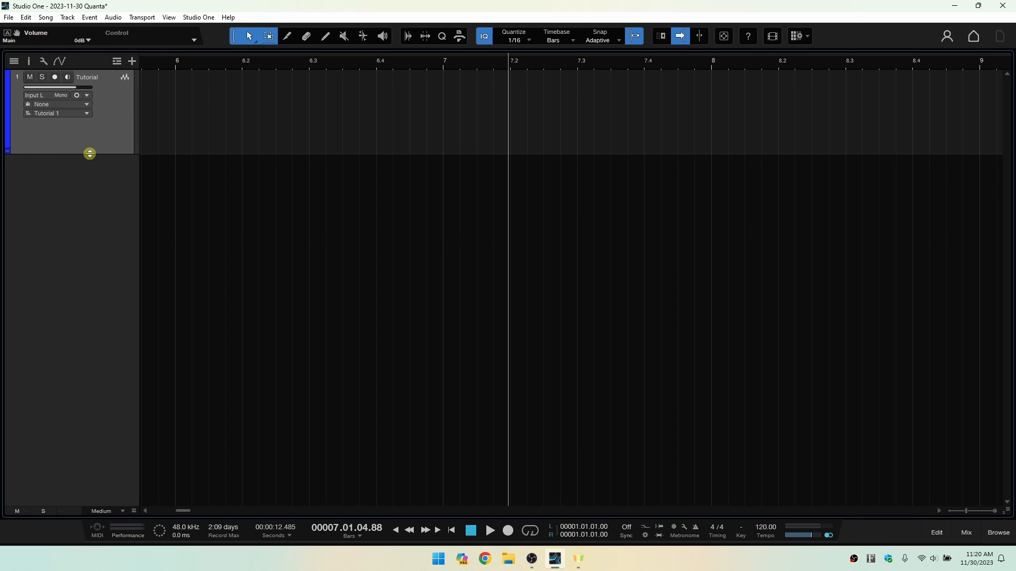
Increase the Tutorial track's height in the arrangement, and review its available channel formats.
{"action": "left_click_drag", "start_coordinate": [97, 152], "coordinate": [93, 209]}
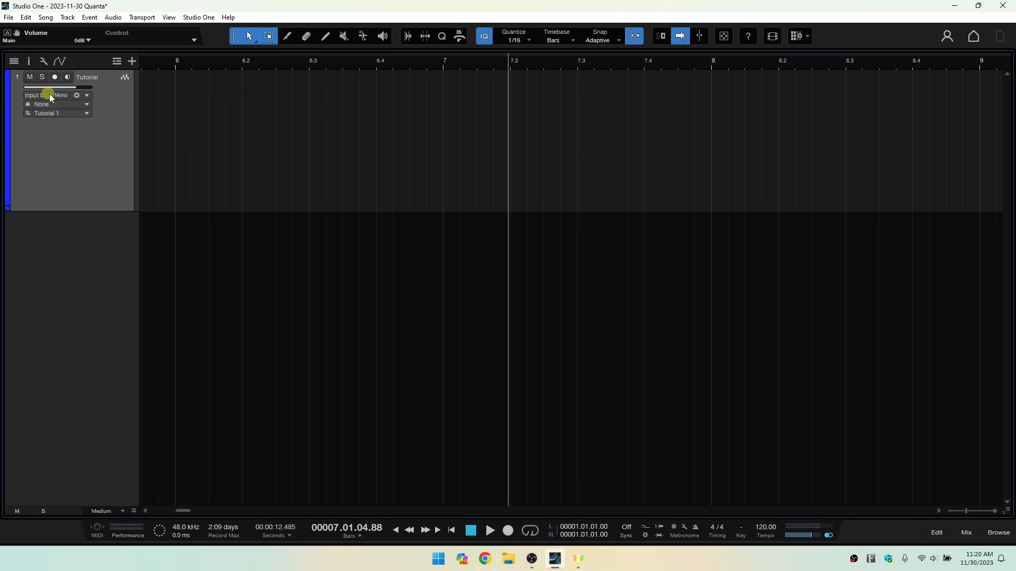
{"action": "left_click", "coordinate": [87, 96]}
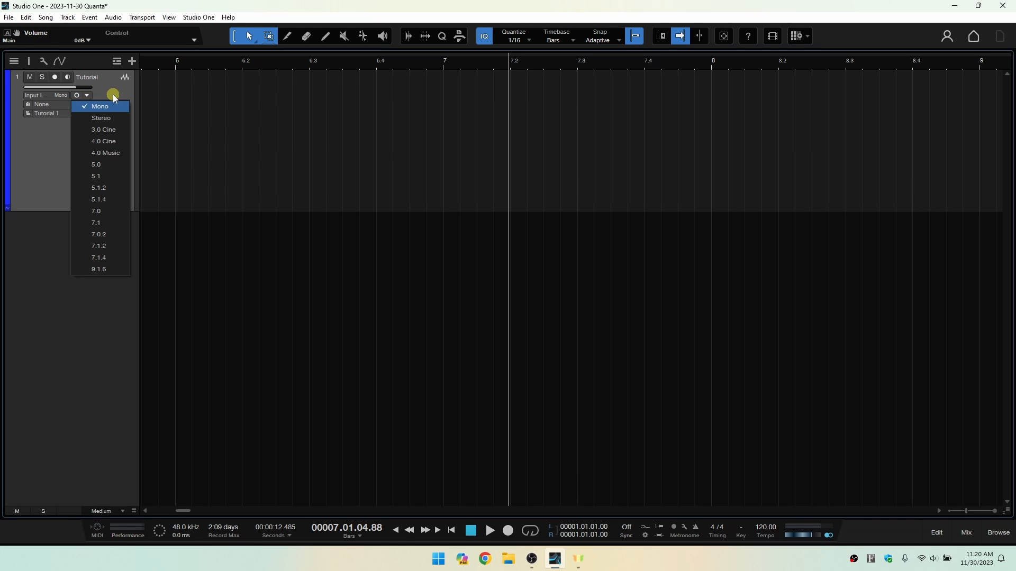
{"action": "left_click", "coordinate": [112, 94]}
Open the Audio I/O Setup from the Tutorial track's input choices.
{"action": "left_click", "coordinate": [45, 94]}
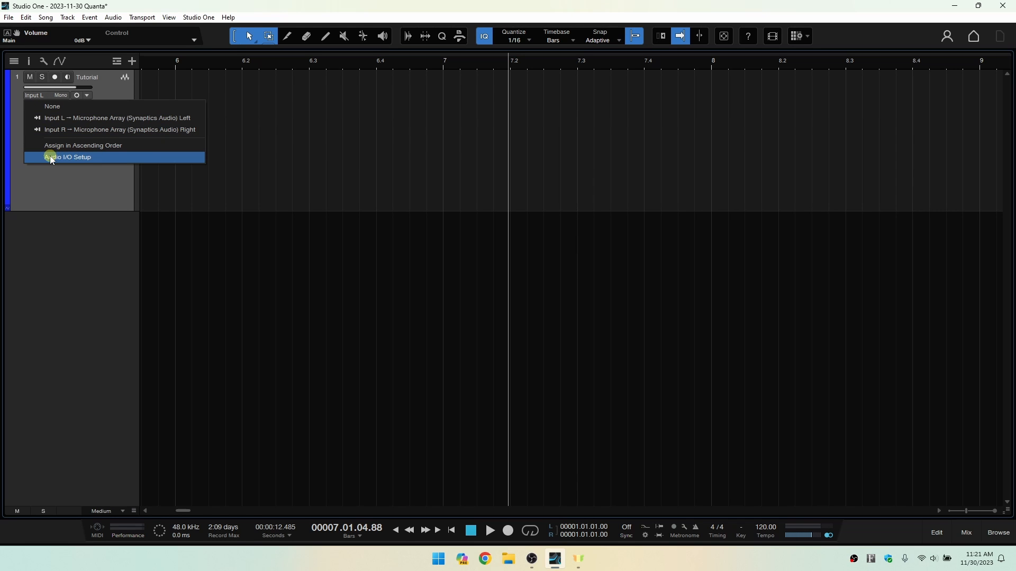
{"action": "left_click", "coordinate": [112, 157]}
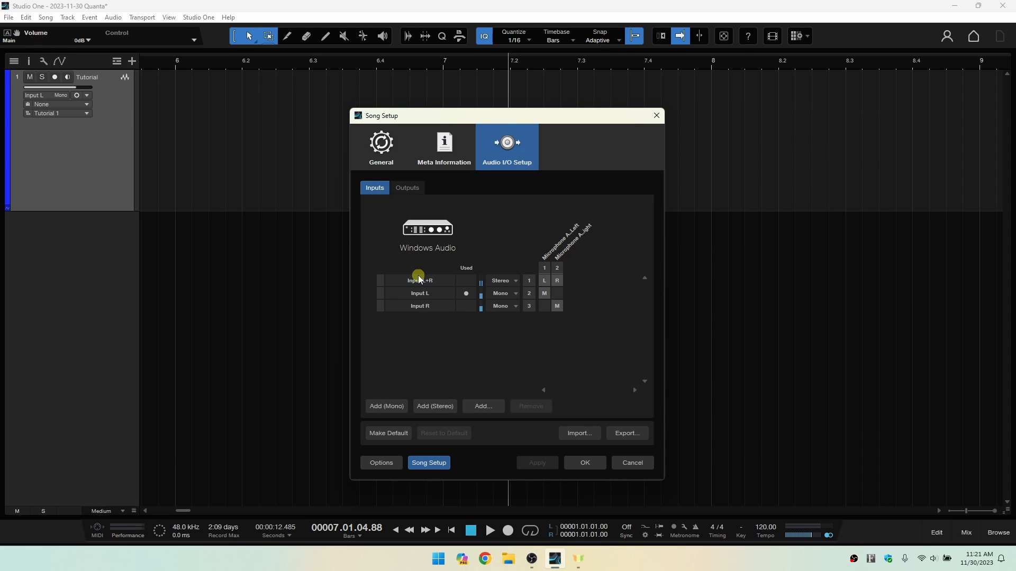
Clear the microphone assignment of the stereo Input L+R and apply it, and reassign both microphone channels to it and apply.
{"action": "left_click", "coordinate": [552, 286]}
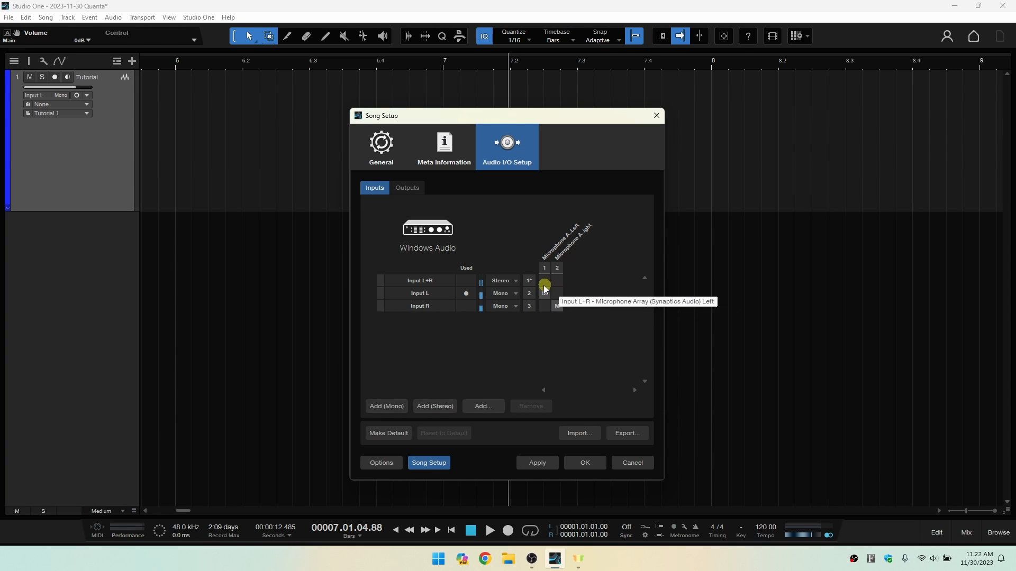
{"action": "left_click", "coordinate": [536, 463]}
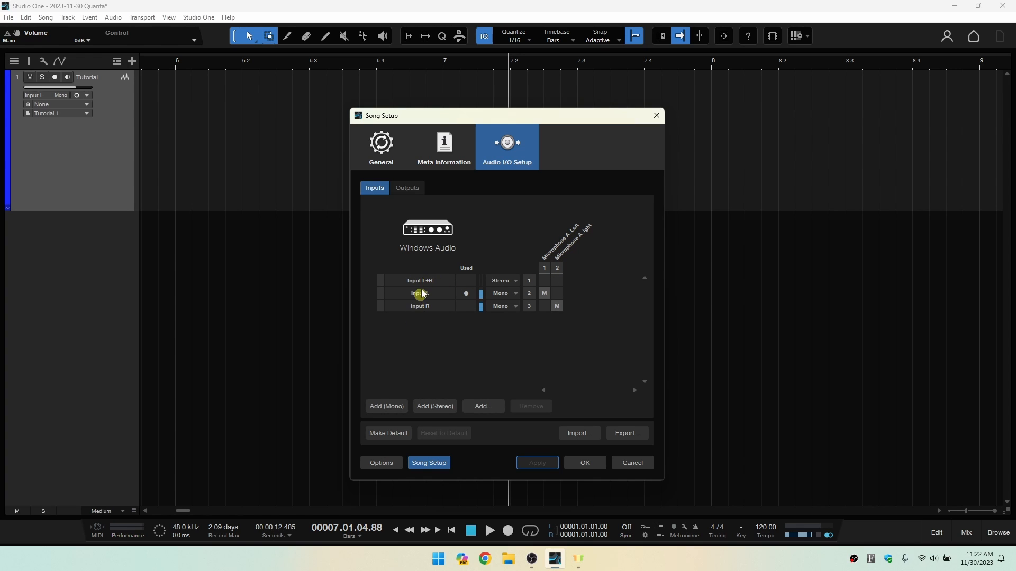
{"action": "left_click", "coordinate": [545, 280]}
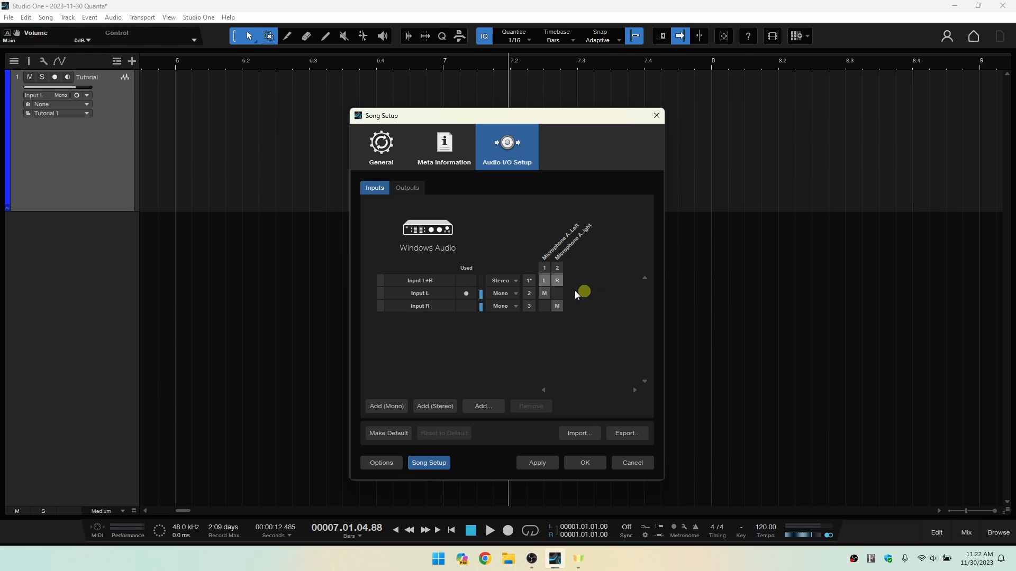
{"action": "left_click", "coordinate": [537, 464]}
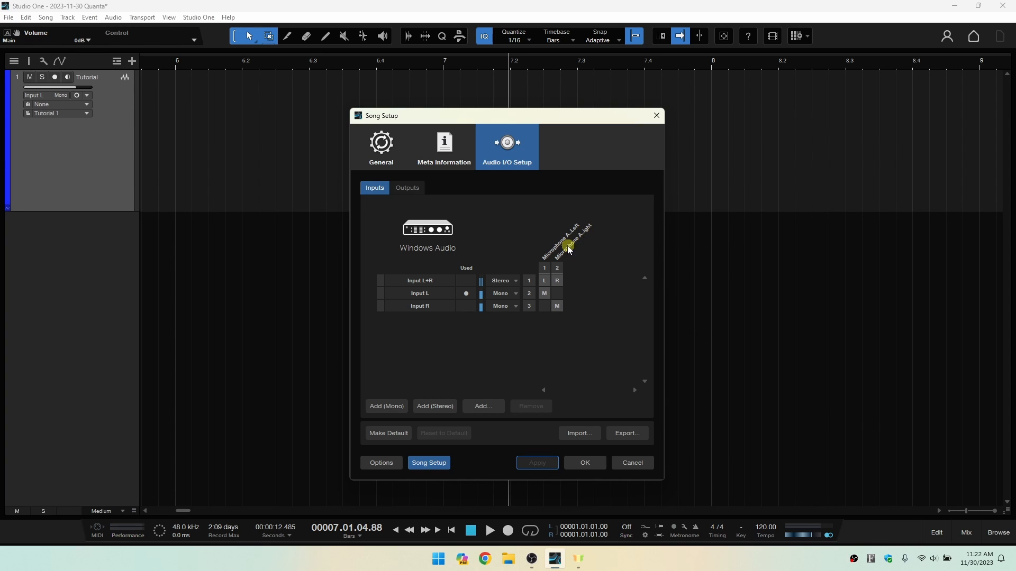
Clear the right microphone channel from Input R and apply it, and reassign that channel to Input R and apply.
{"action": "left_click", "coordinate": [557, 307]}
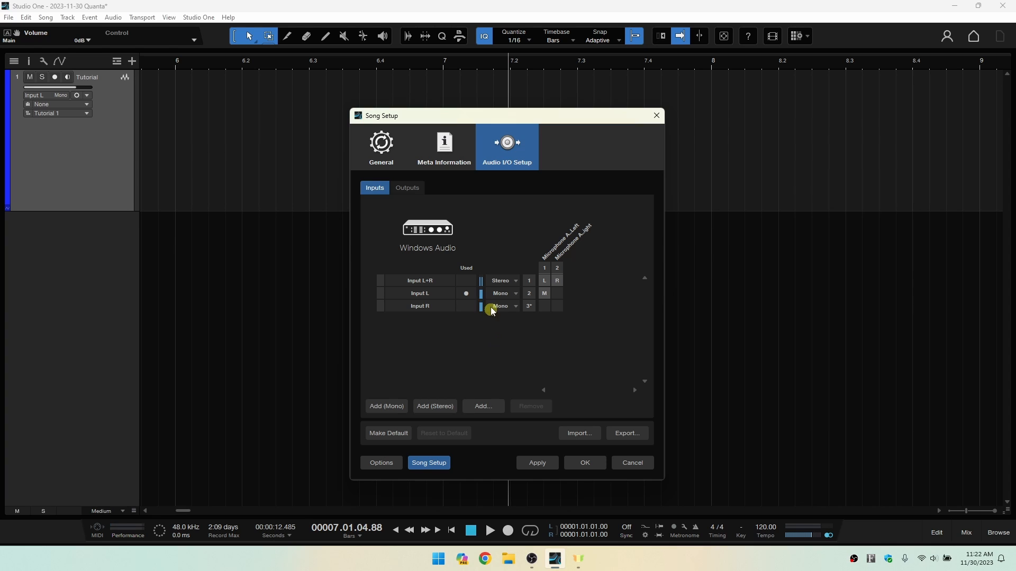
{"action": "left_click", "coordinate": [532, 459]}
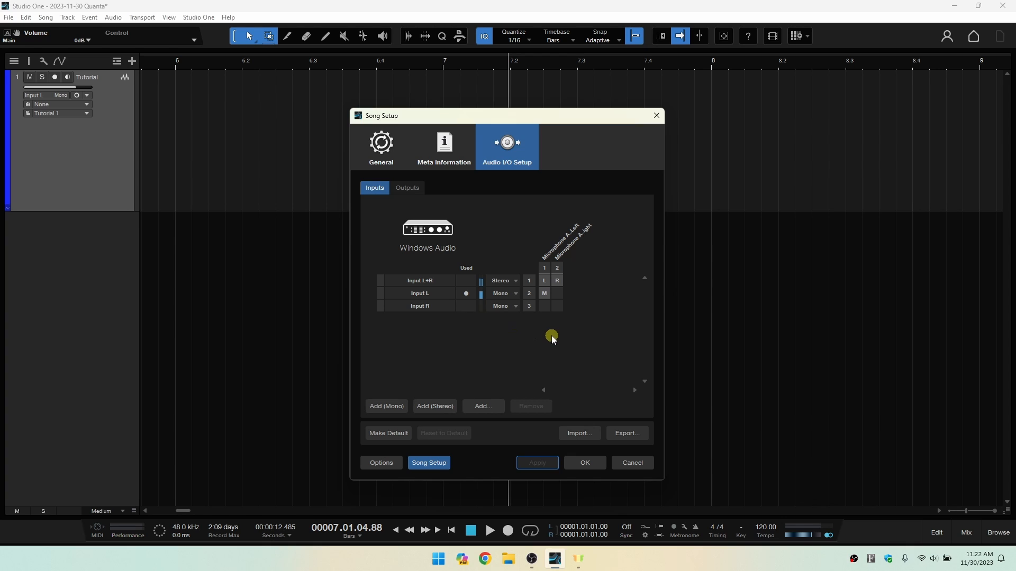
{"action": "left_click", "coordinate": [555, 305]}
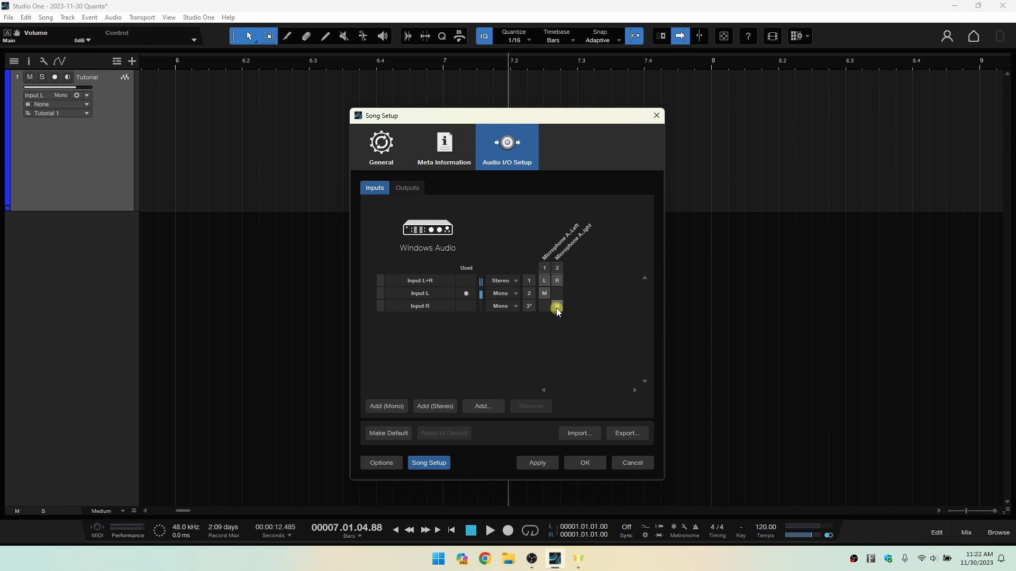
{"action": "left_click", "coordinate": [540, 468]}
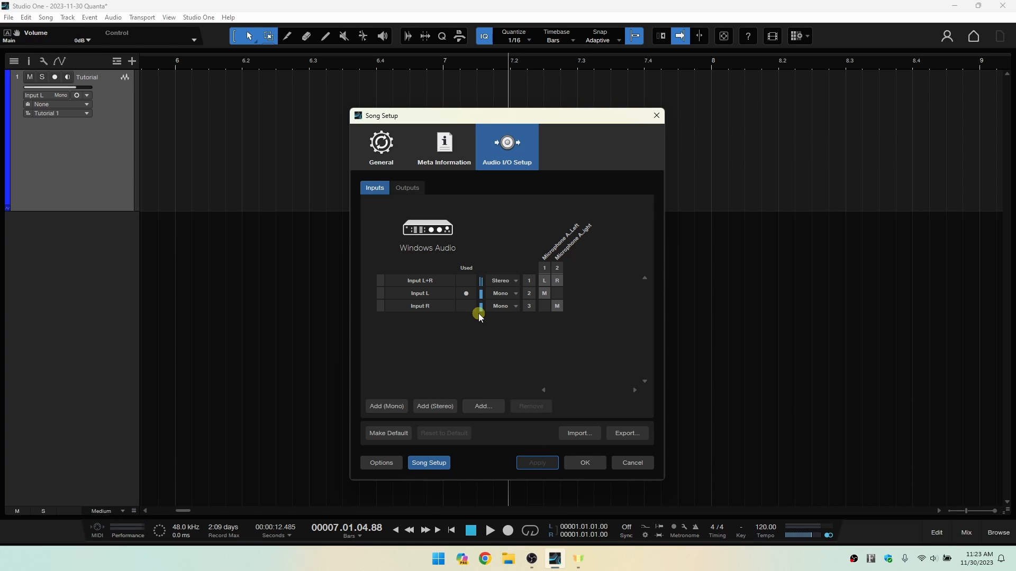
Open the names of Input L and Input R for editing in turn, and leave name editing.
{"action": "left_click", "coordinate": [421, 293]}
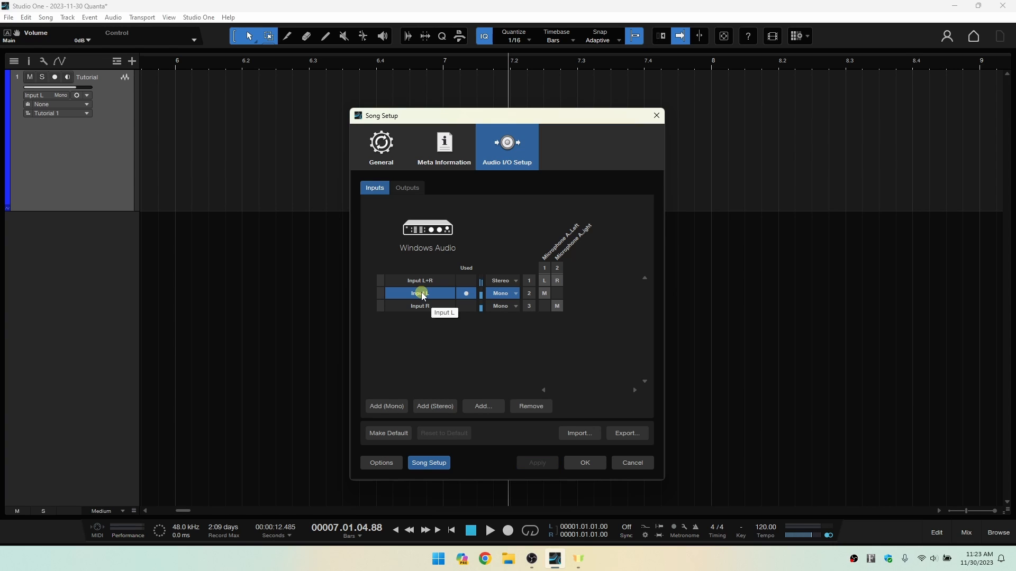
{"action": "double_click", "coordinate": [421, 292]}
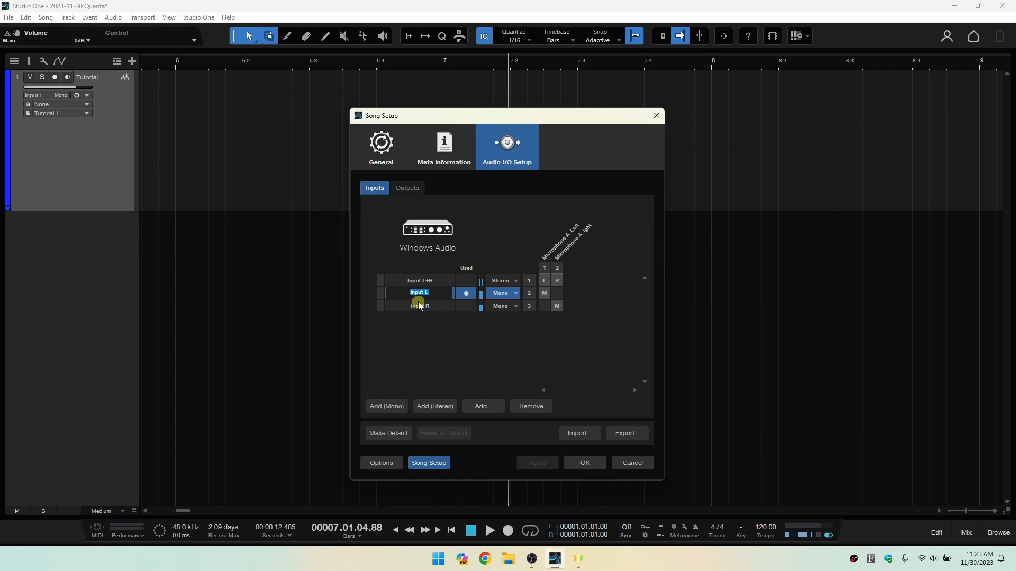
{"action": "left_click", "coordinate": [420, 307]}
{"action": "double_click", "coordinate": [418, 308]}
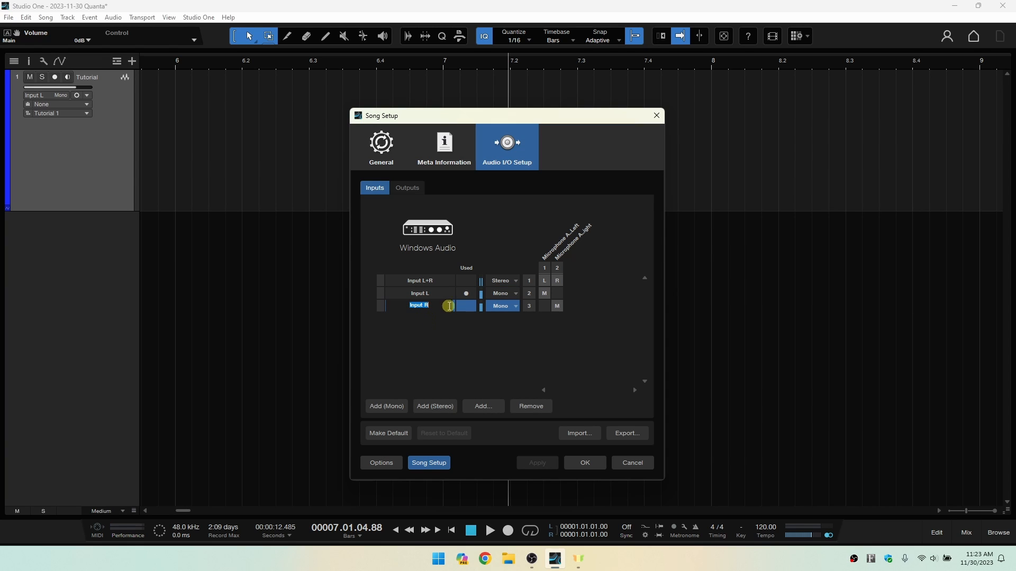
{"action": "left_click", "coordinate": [392, 353]}
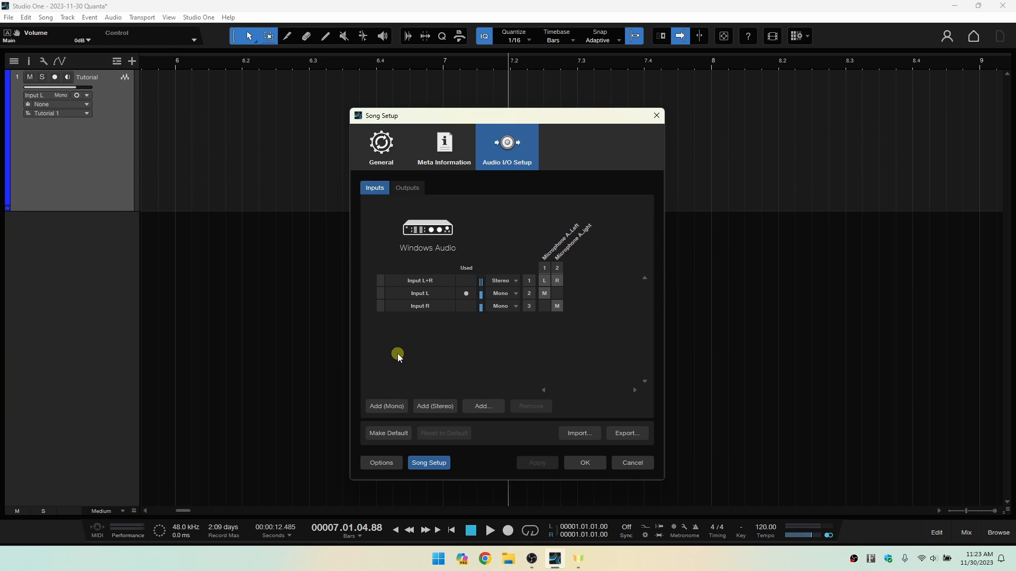
Add two mono inputs to the song's input list, and open the second one's name for editing.
{"action": "left_click", "coordinate": [389, 405]}
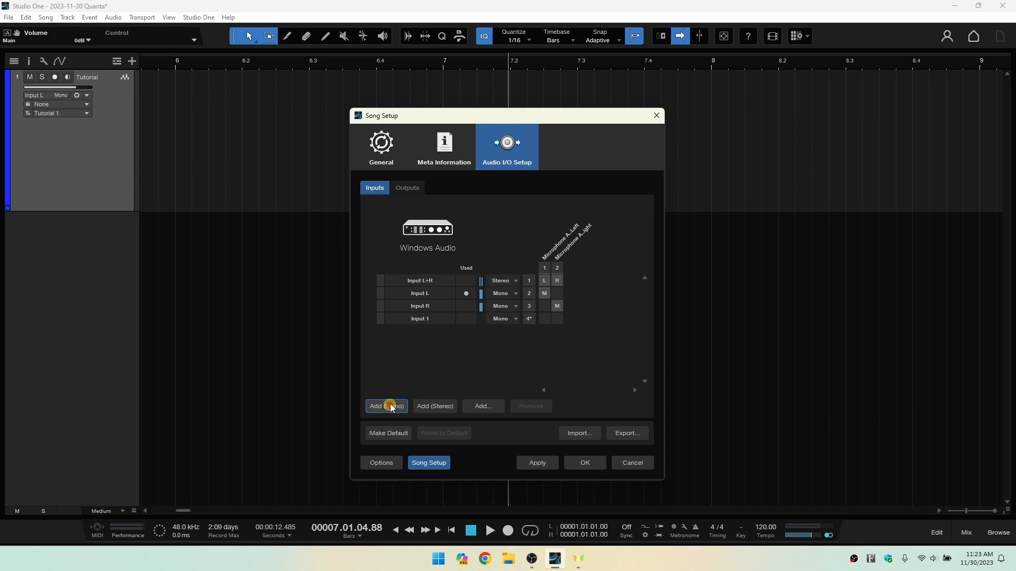
{"action": "left_click", "coordinate": [385, 402]}
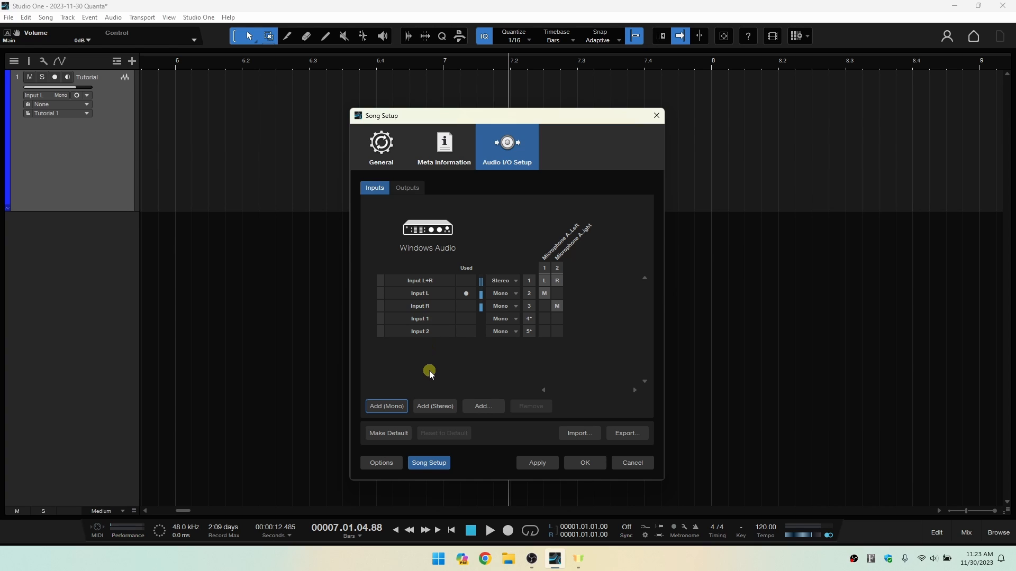
{"action": "double_click", "coordinate": [421, 333]}
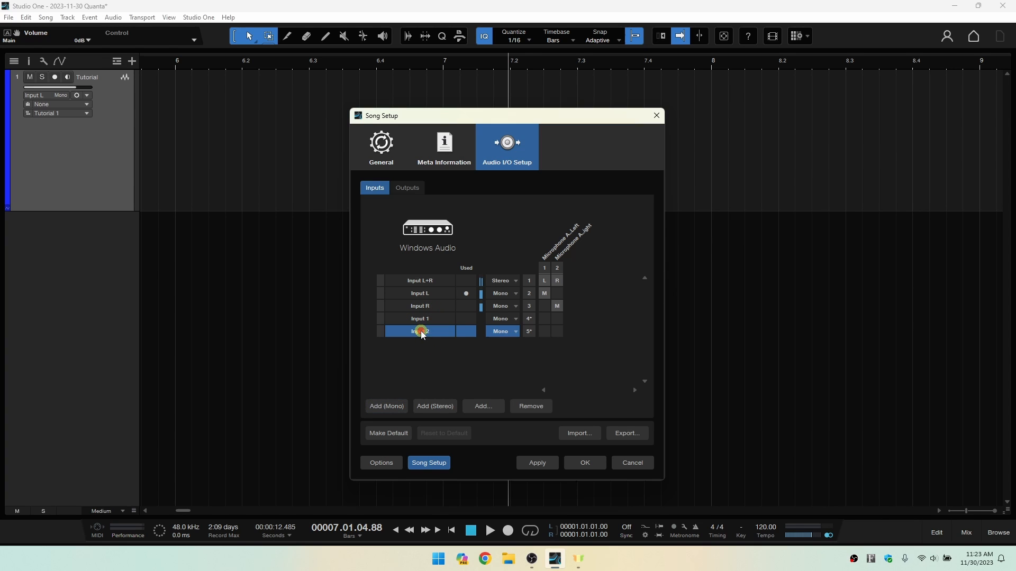
{"action": "left_click", "coordinate": [386, 365]}
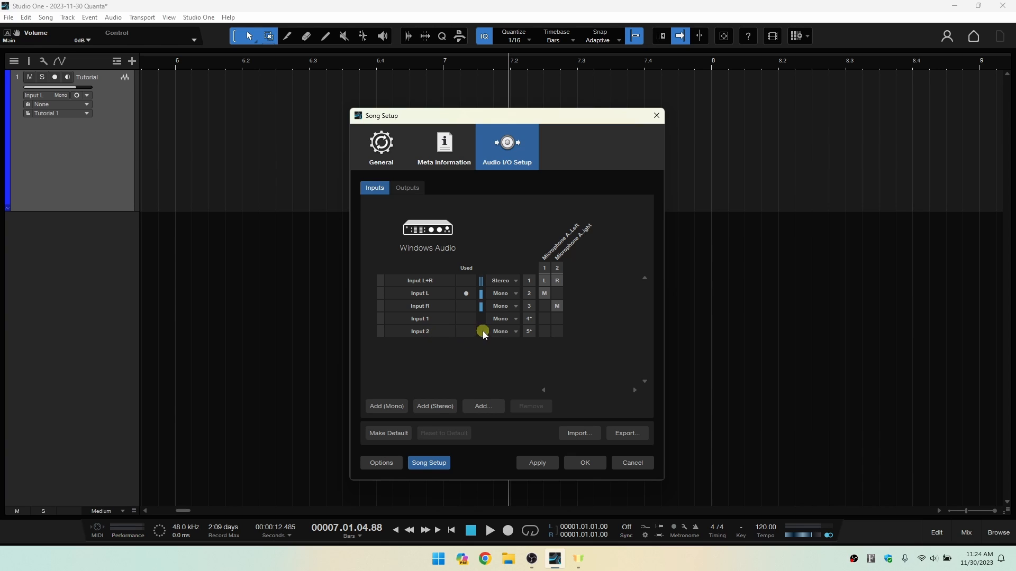
Remove the two unassigned mono inputs, Input 2 and Input 1, from the song's input list.
{"action": "left_click", "coordinate": [434, 333]}
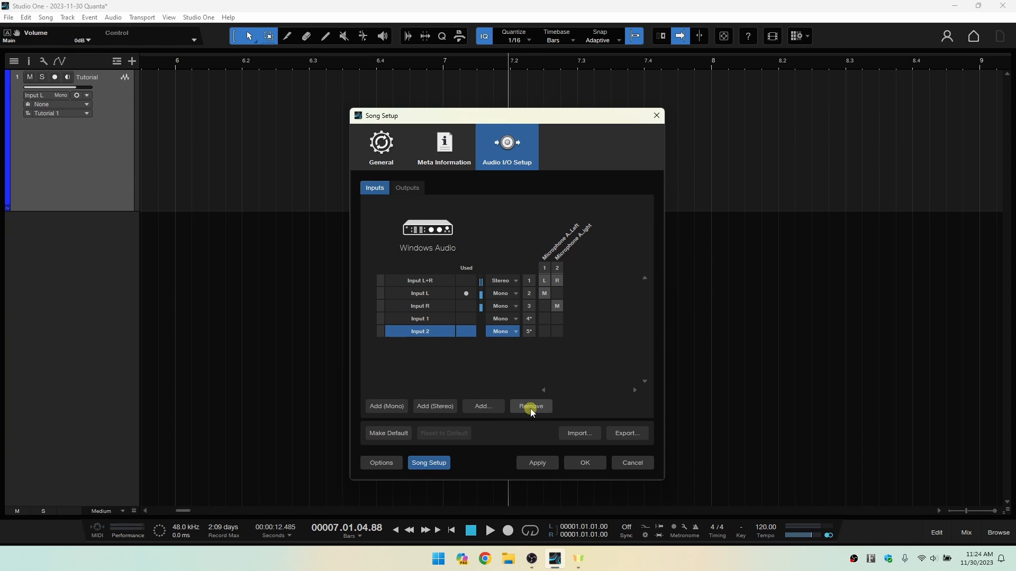
{"action": "left_click", "coordinate": [530, 407]}
{"action": "left_click", "coordinate": [420, 320]}
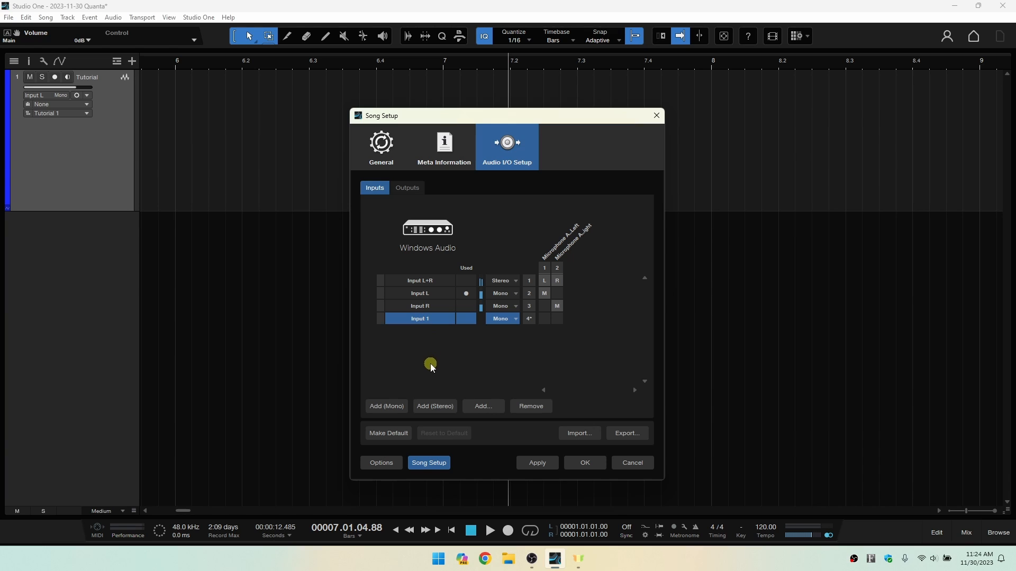
{"action": "left_click", "coordinate": [528, 407]}
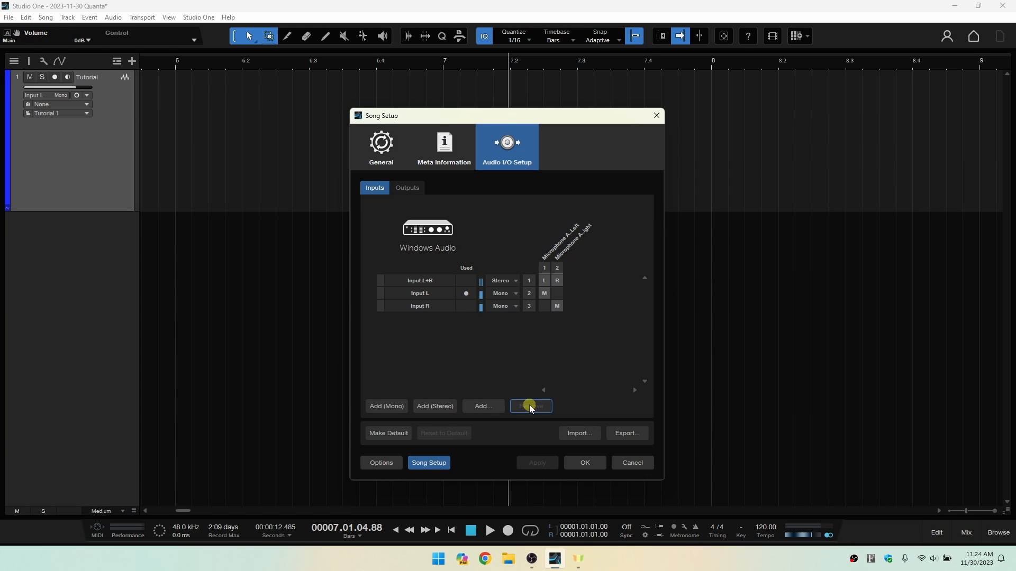
Review the song's output setup, return to the inputs, and close Song Setup without saving further changes.
{"action": "left_click", "coordinate": [404, 189]}
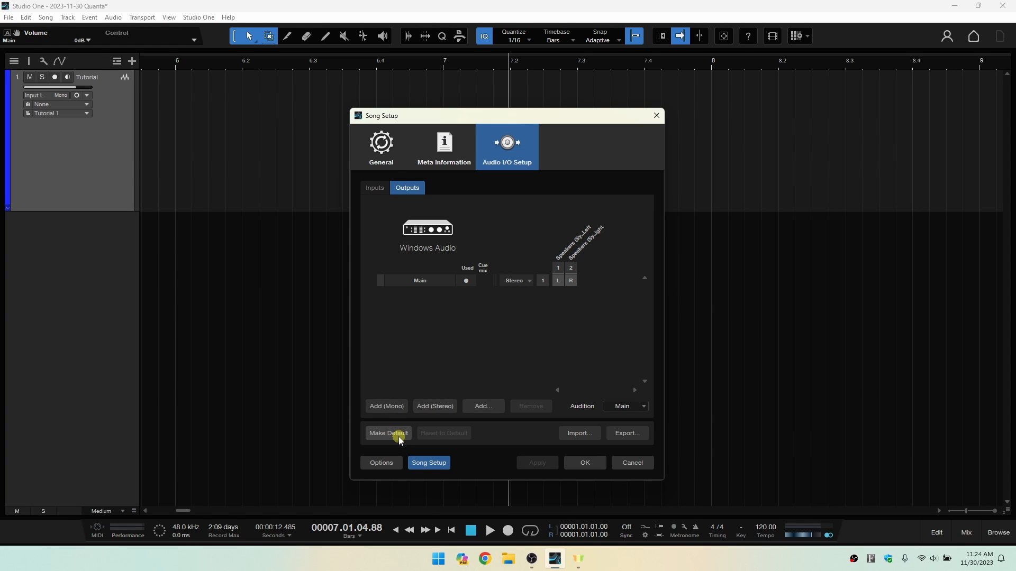
{"action": "left_click", "coordinate": [374, 188]}
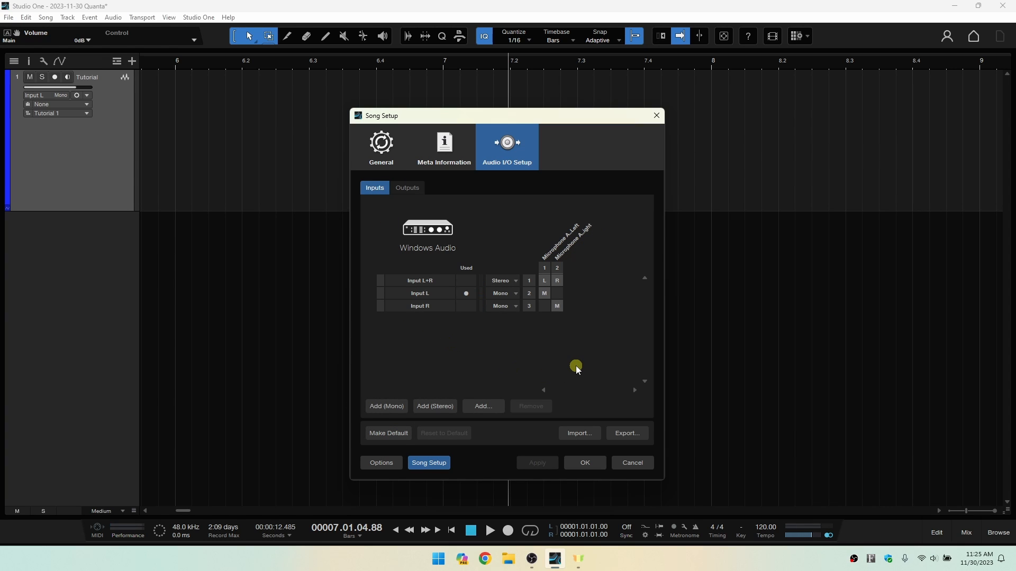
{"action": "left_click", "coordinate": [633, 463]}
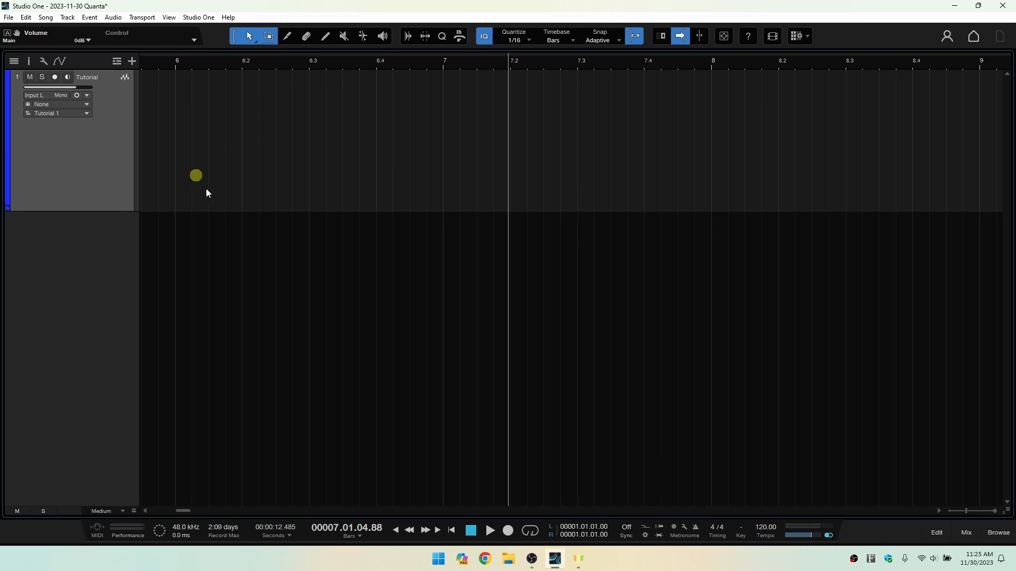
Arm the Tutorial track with input monitoring off, and record audio from the song start to about bar 8.
{"action": "left_click", "coordinate": [451, 531]}
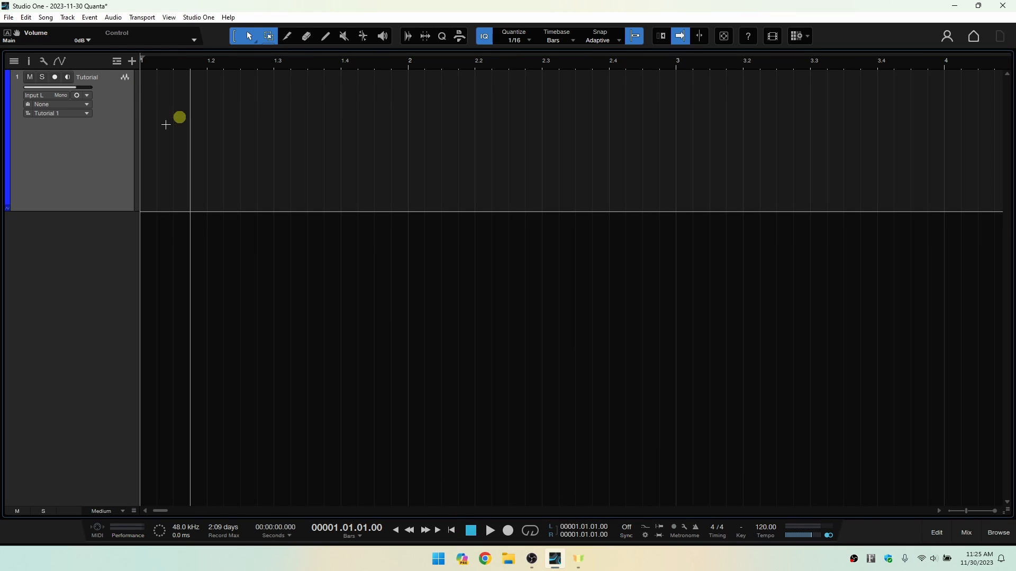
{"action": "left_click", "coordinate": [54, 79]}
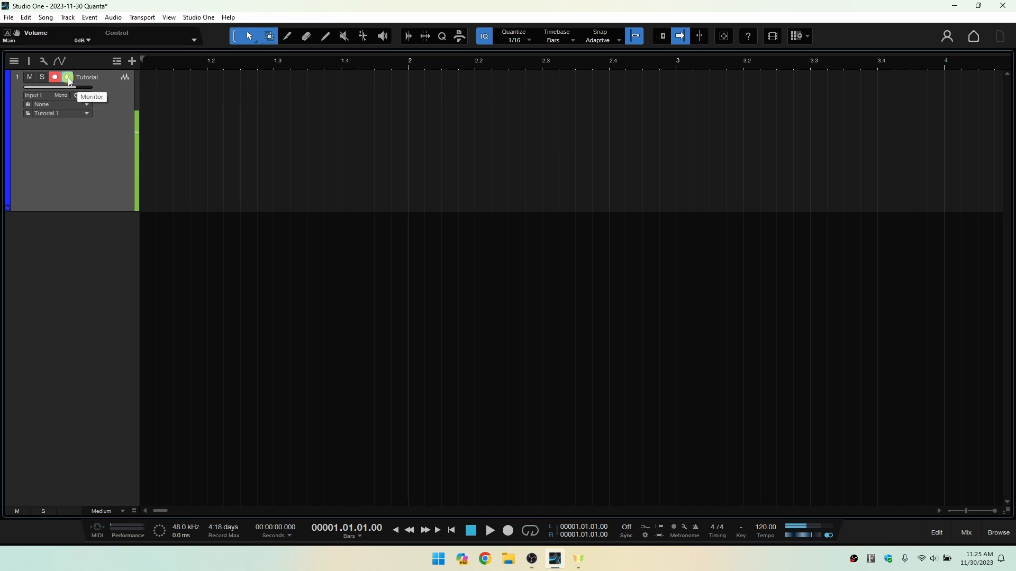
{"action": "left_click", "coordinate": [69, 79]}
{"action": "left_click", "coordinate": [68, 77]}
{"action": "left_click", "coordinate": [508, 530]}
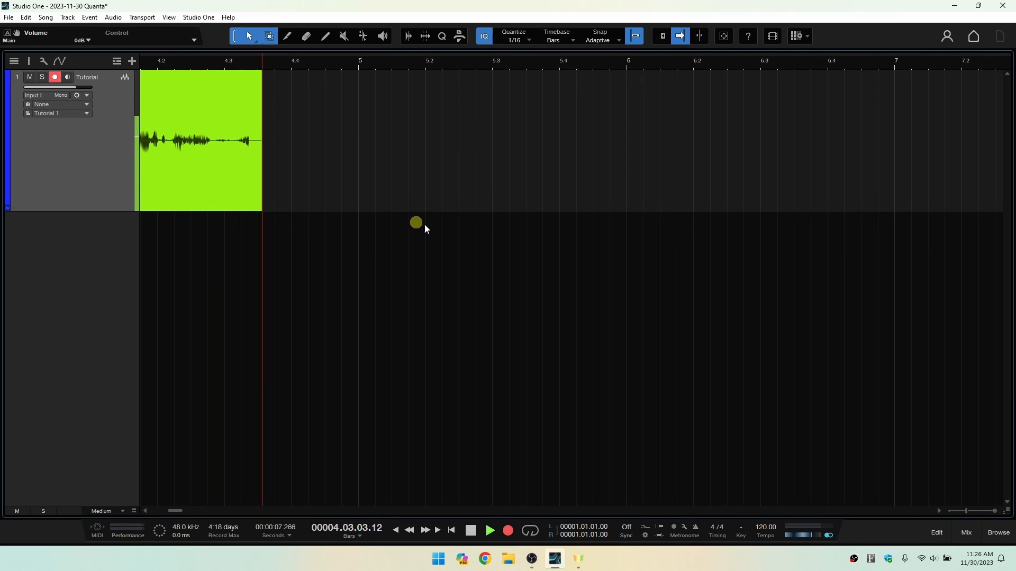
{"action": "left_click", "coordinate": [470, 531]}
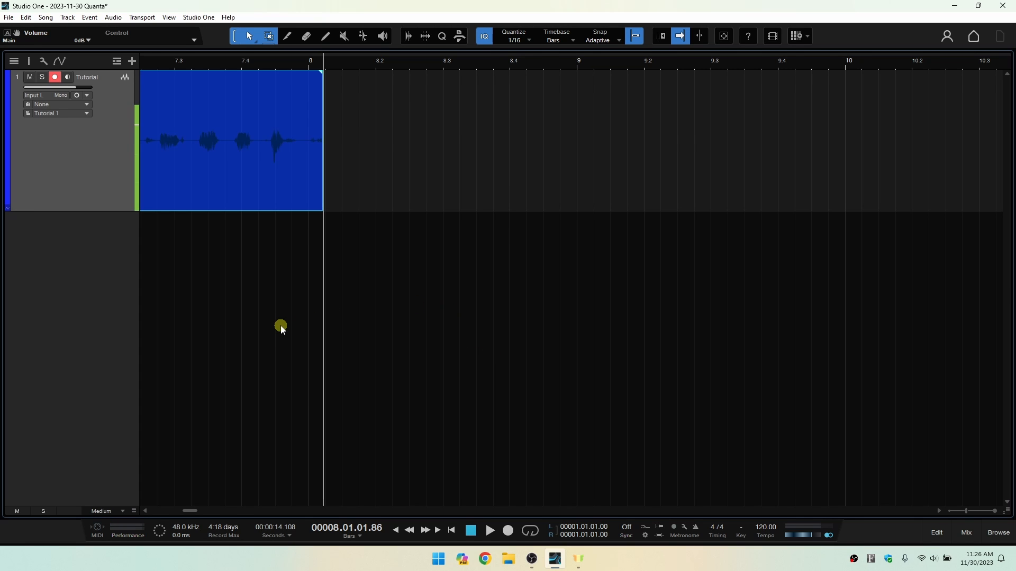
Play back the new Tutorial recording from the song start, and stop it shortly after bar 4.
{"action": "key", "text": "w"}
{"action": "key", "text": "w"}
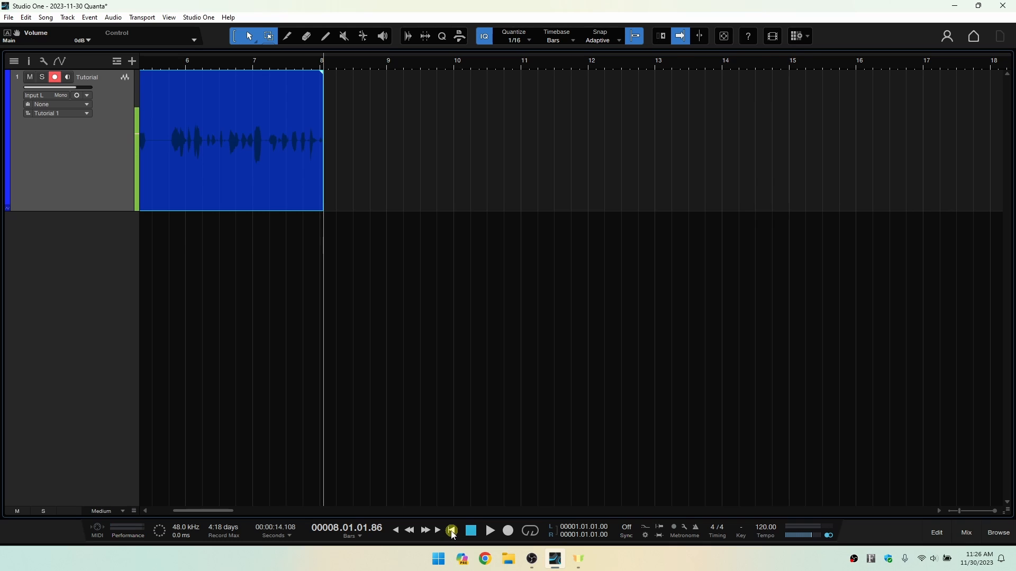
{"action": "left_click", "coordinate": [452, 532]}
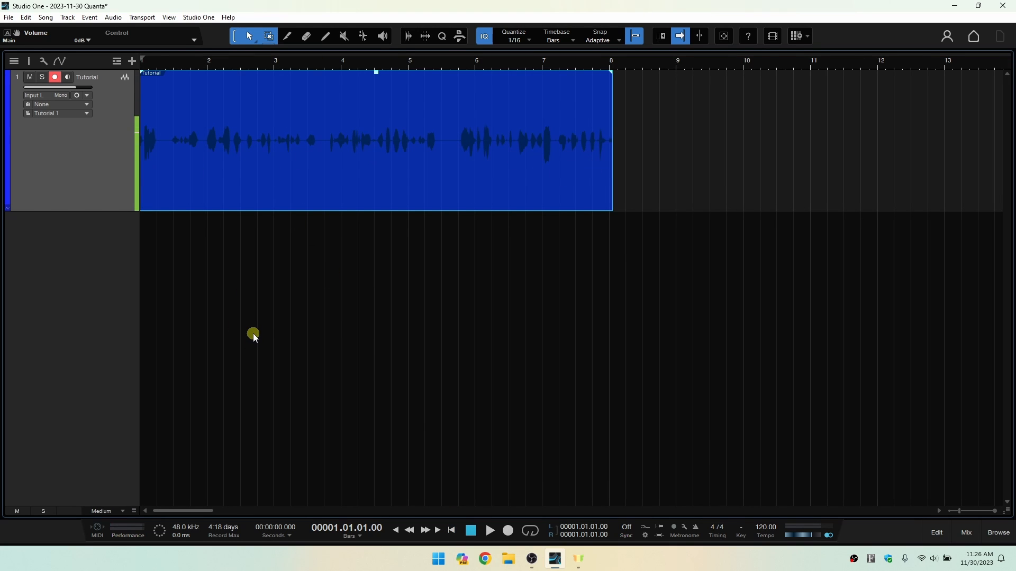
{"action": "key", "text": "space"}
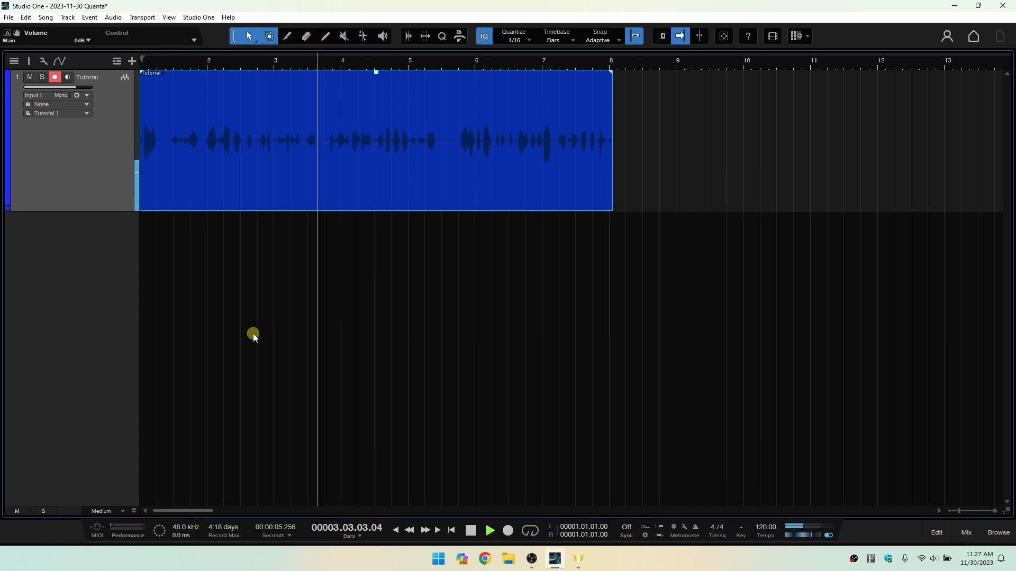
{"action": "key", "text": "space"}
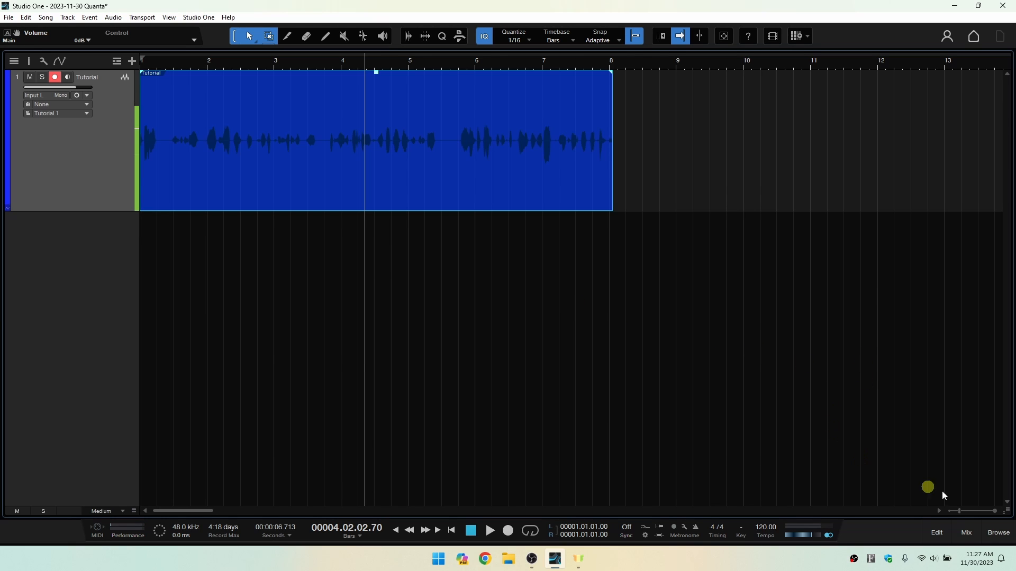
Find the PreSonus Room Reverb among the browser's effects and add it to the Tutorial track.
{"action": "left_click", "coordinate": [999, 534]}
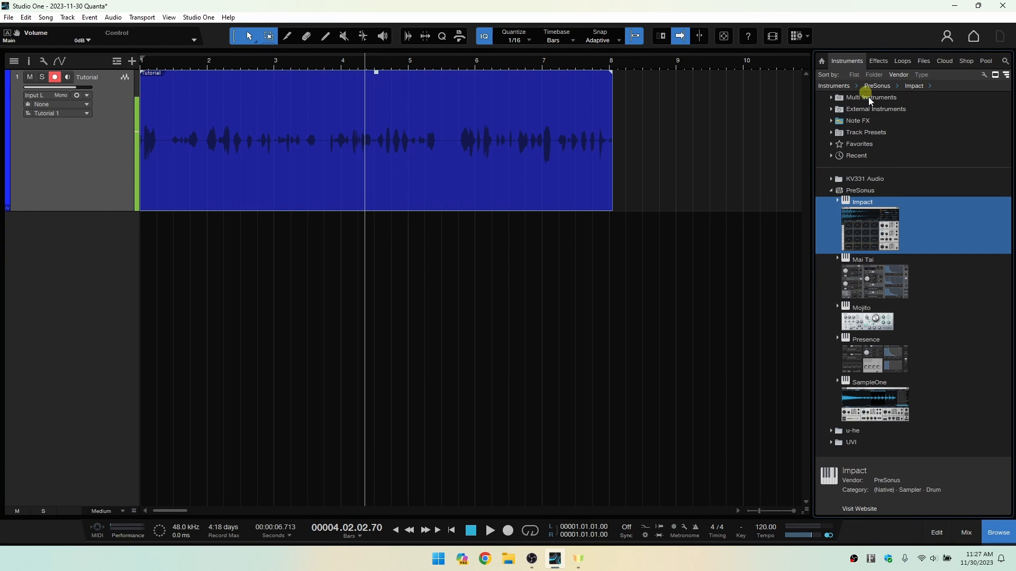
{"action": "left_click", "coordinate": [880, 61]}
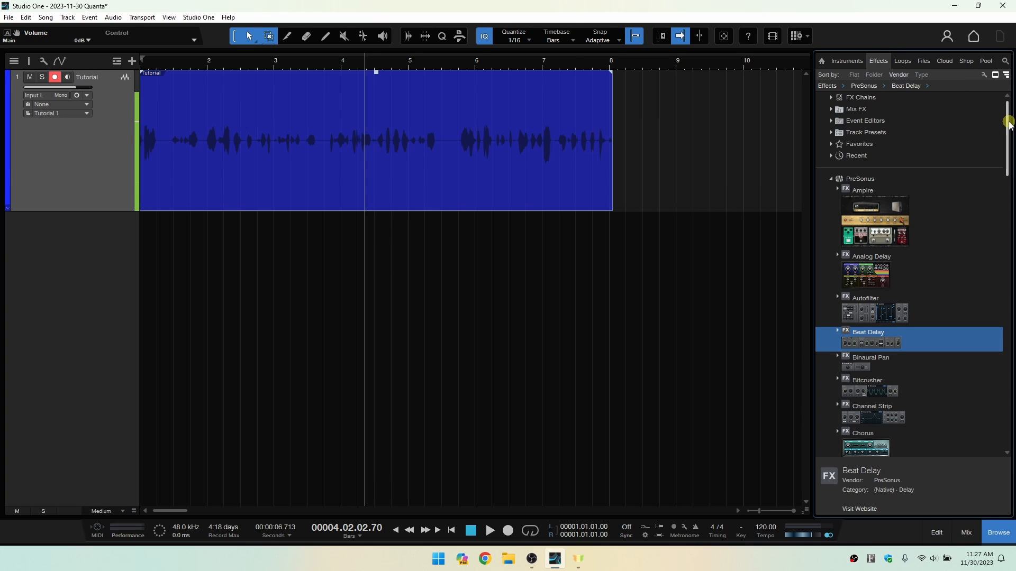
{"action": "left_click_drag", "start_coordinate": [1008, 125], "coordinate": [1009, 348]}
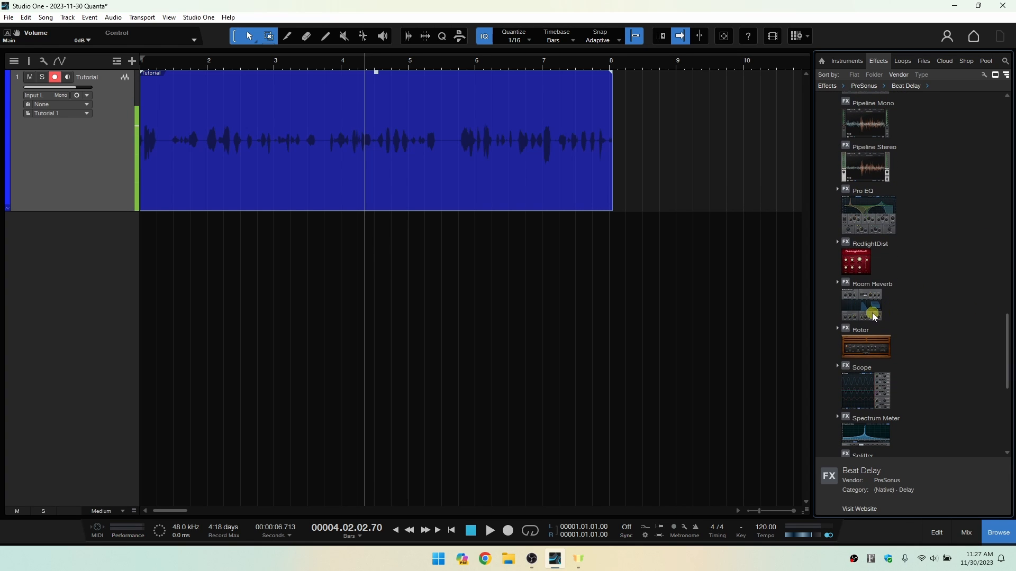
{"action": "left_click_drag", "start_coordinate": [861, 311], "coordinate": [534, 121]}
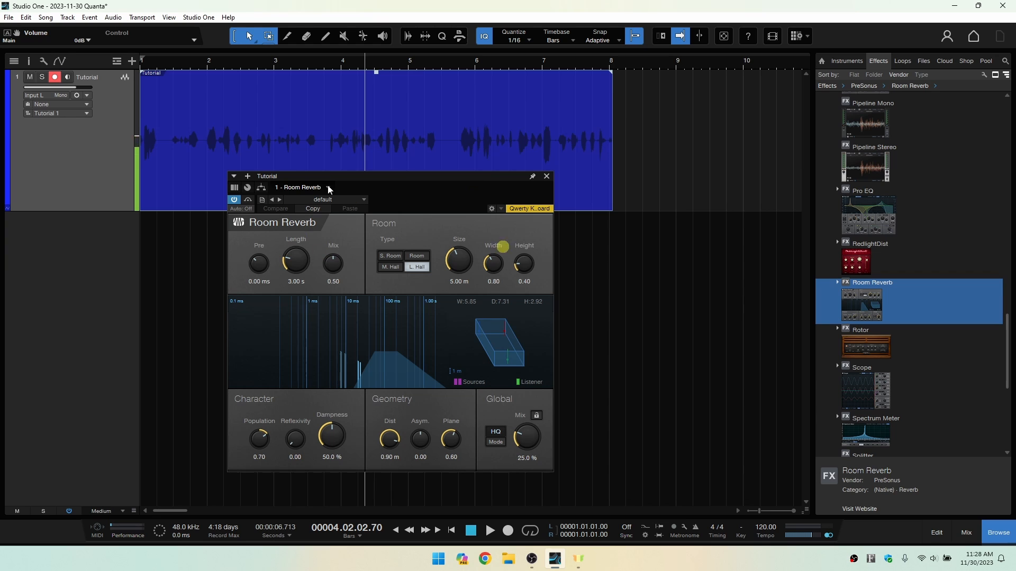
Play the recording from within bar 1, set the Room Reverb's global mix to 26.5%, close its window and stop playback.
{"action": "left_click", "coordinate": [167, 62]}
{"action": "key", "text": "space"}
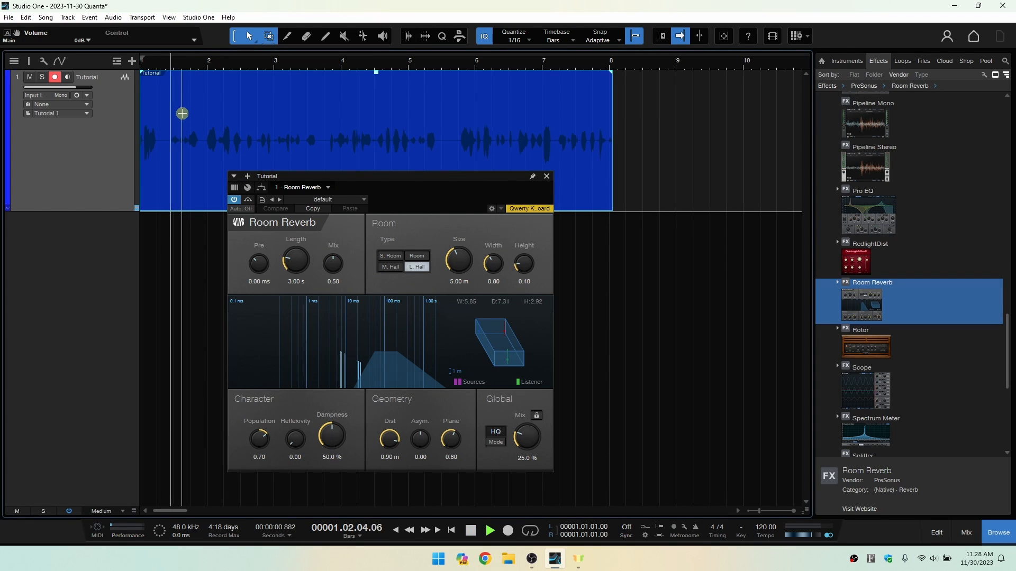
{"action": "mouse_move", "coordinate": [516, 442]}
{"action": "left_mouse_down"}
{"action": "mouse_move", "coordinate": [525, 396]}
{"action": "mouse_move", "coordinate": [532, 439]}
{"action": "left_mouse_up"}
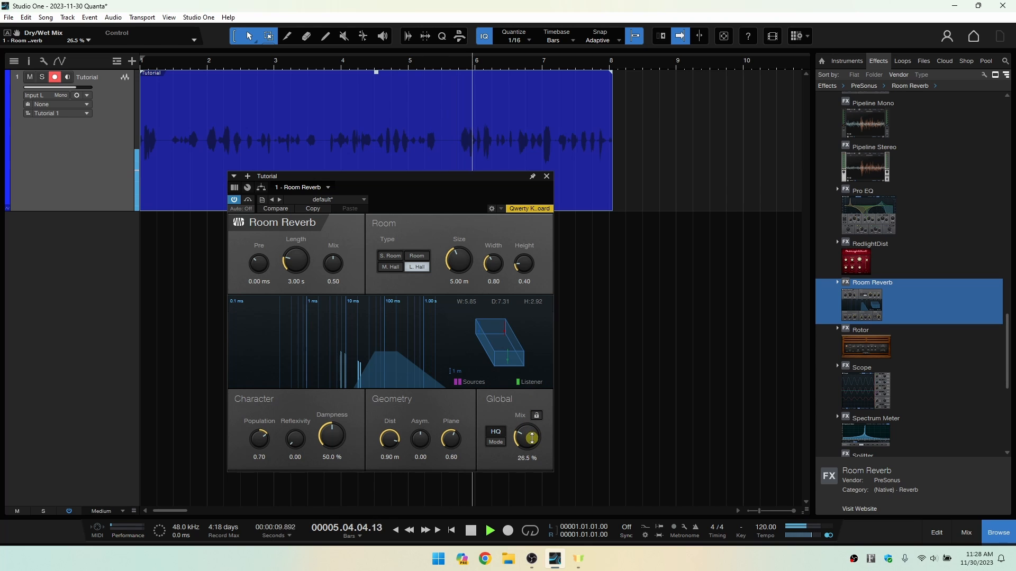
{"action": "left_click", "coordinate": [546, 177]}
{"action": "key", "text": "space"}
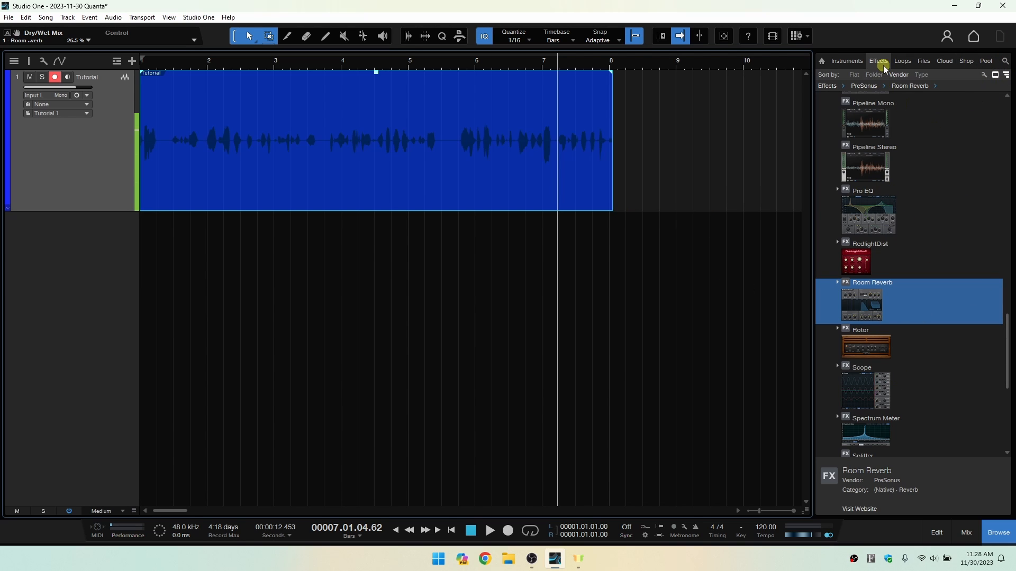
Search the effects for "compressor" and add the PreSonus Compressor to the Tutorial track.
{"action": "left_click", "coordinate": [848, 61]}
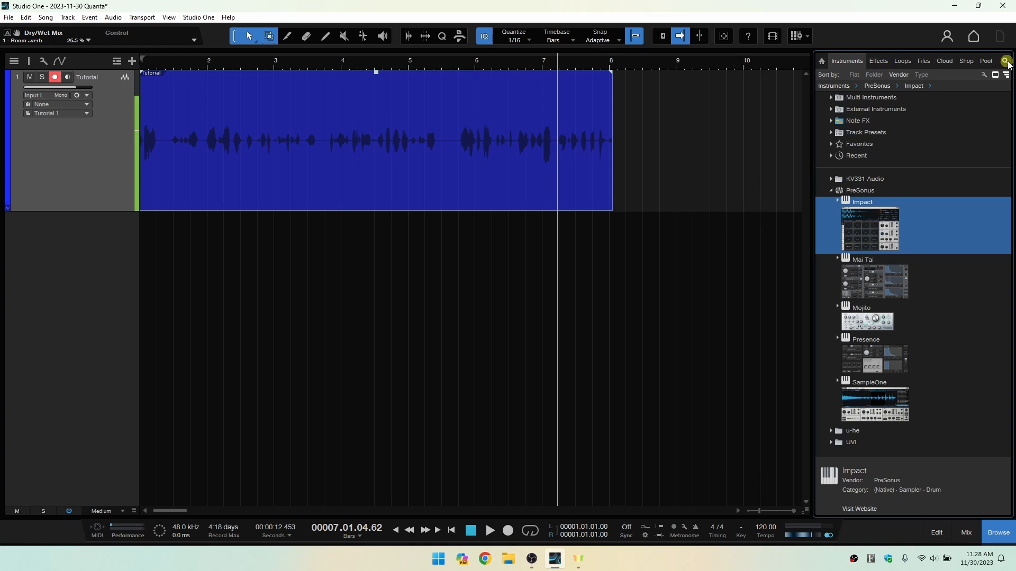
{"action": "left_click", "coordinate": [878, 62]}
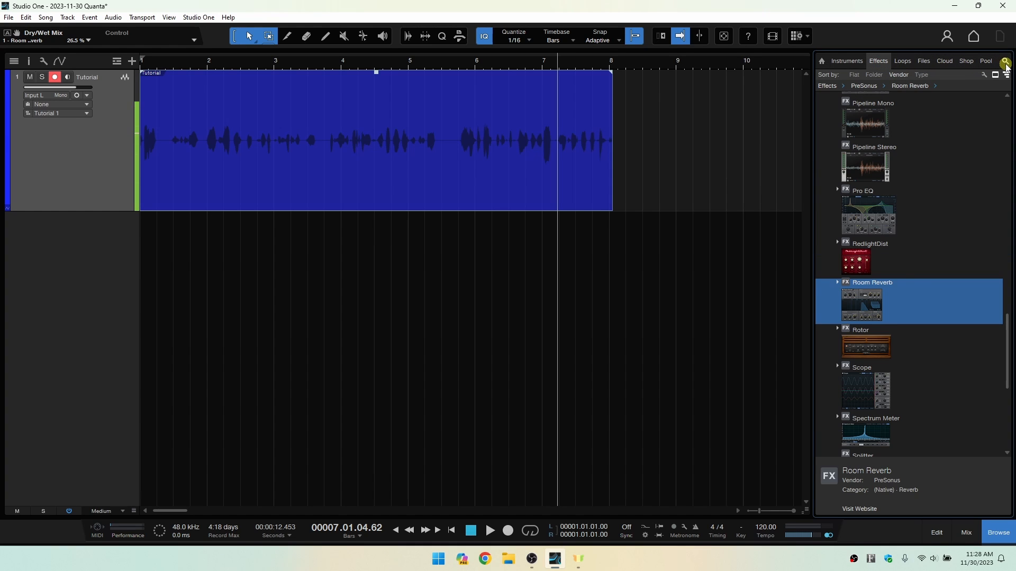
{"action": "left_click", "coordinate": [1005, 63]}
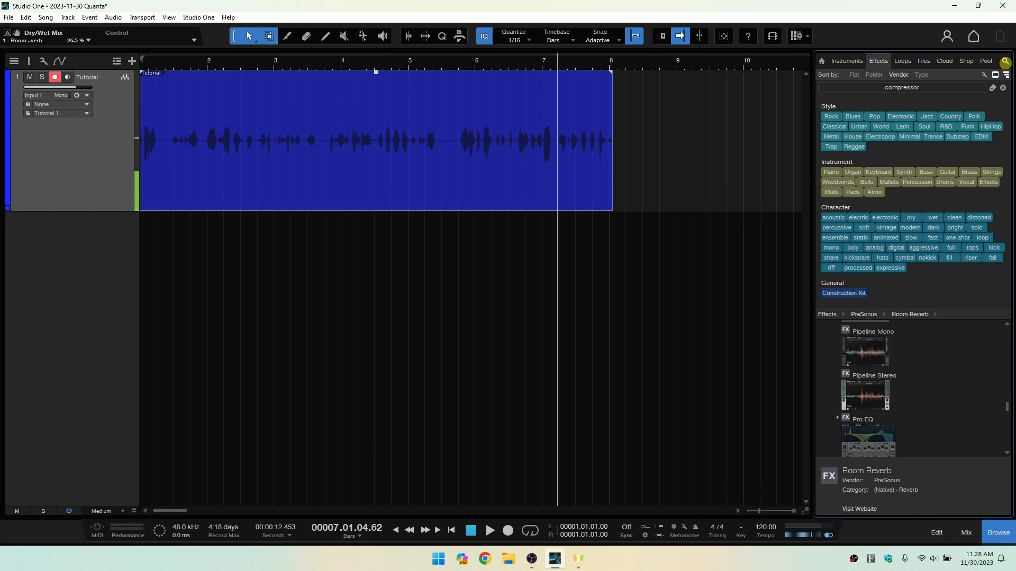
{"action": "type", "text": "compressor"}
{"action": "key", "text": "Return"}
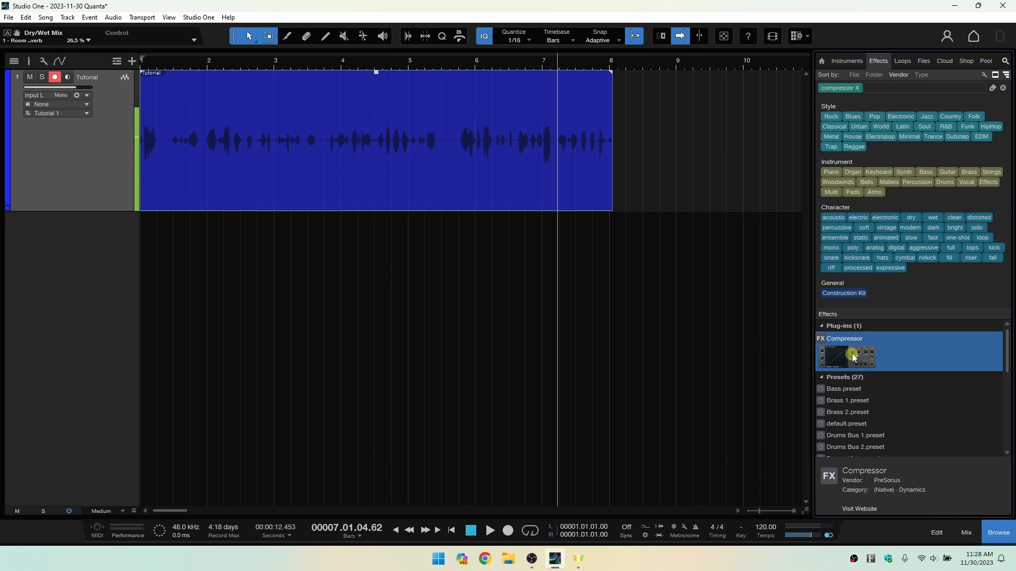
{"action": "left_click_drag", "start_coordinate": [857, 362], "coordinate": [515, 126]}
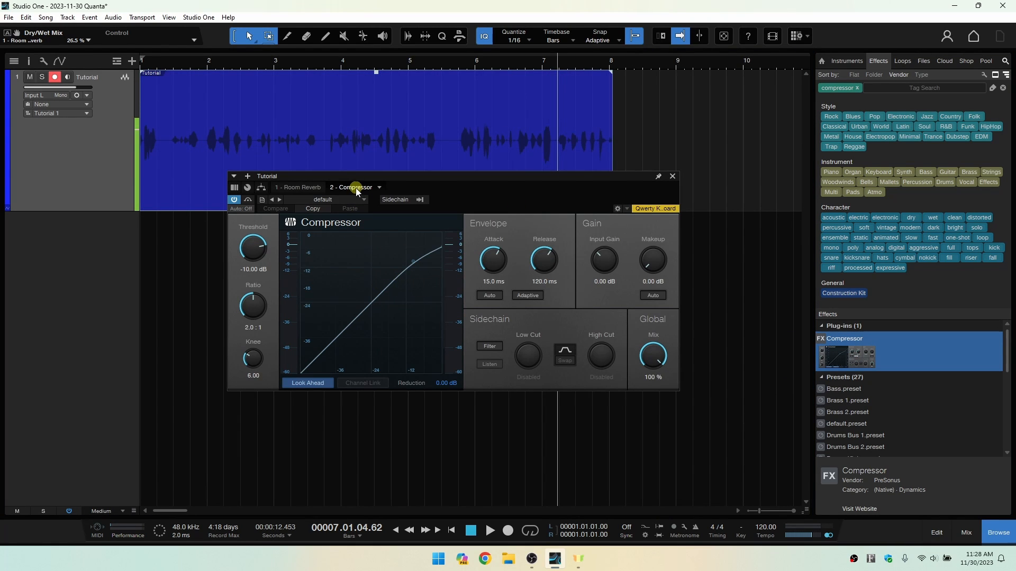
Compare the Room Reverb and Compressor settings, and move the Compressor ahead of the Room Reverb in the effect chain.
{"action": "left_click", "coordinate": [297, 187]}
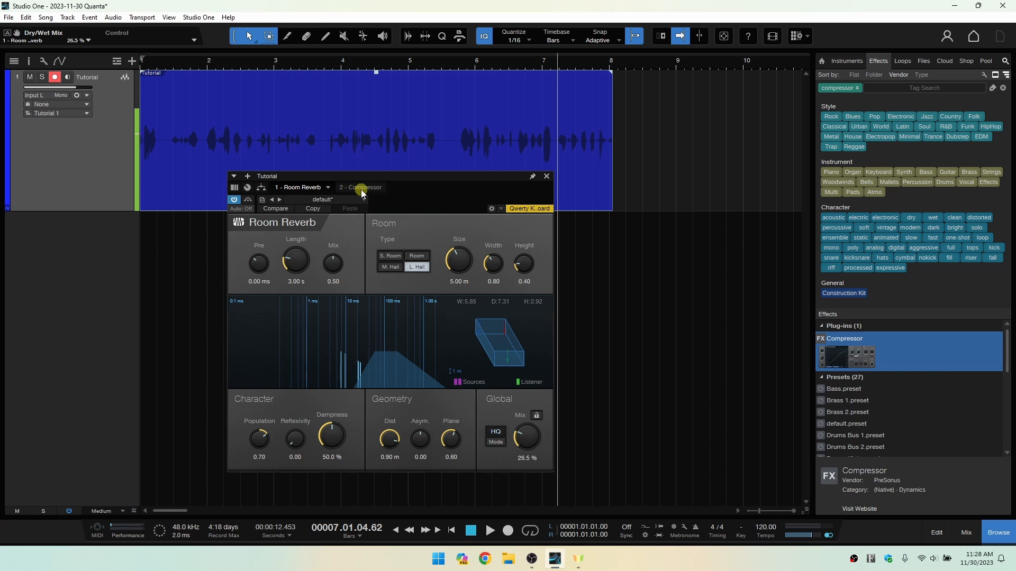
{"action": "left_click", "coordinate": [361, 188]}
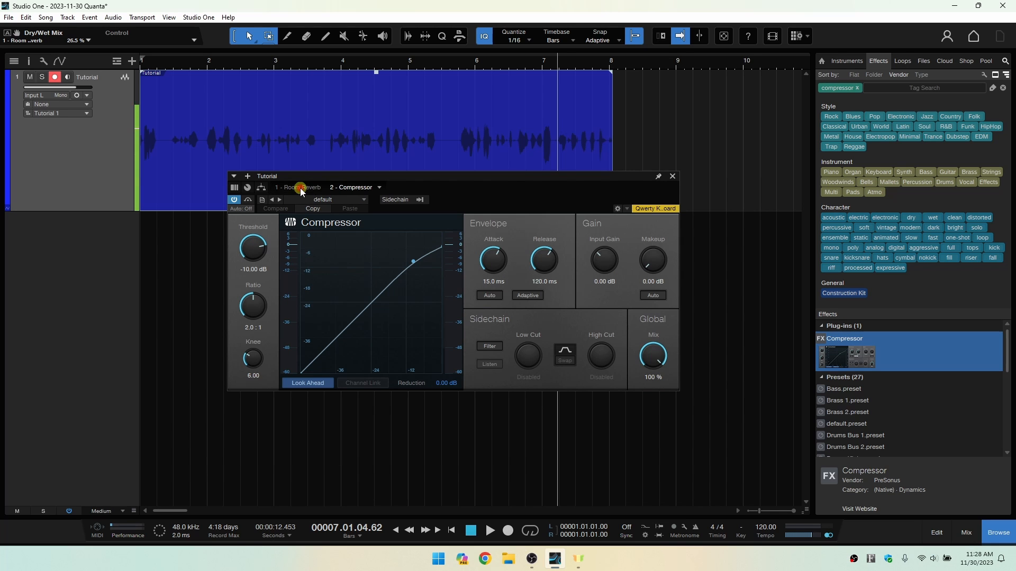
{"action": "left_click", "coordinate": [301, 188]}
{"action": "left_click", "coordinate": [359, 188]}
{"action": "left_click", "coordinate": [304, 187]}
{"action": "left_click", "coordinate": [357, 188]}
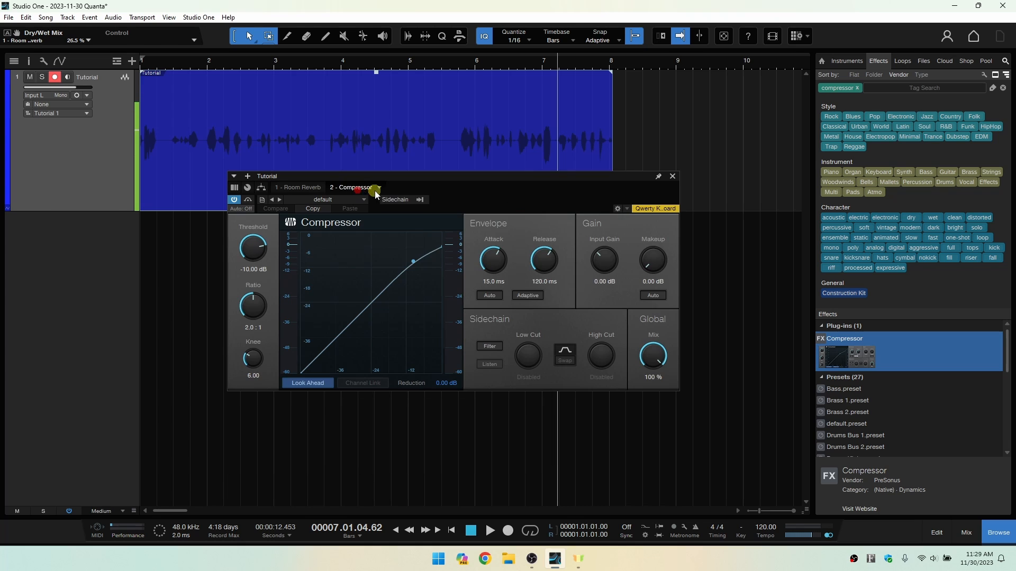
{"action": "left_click_drag", "start_coordinate": [354, 189], "coordinate": [291, 183]}
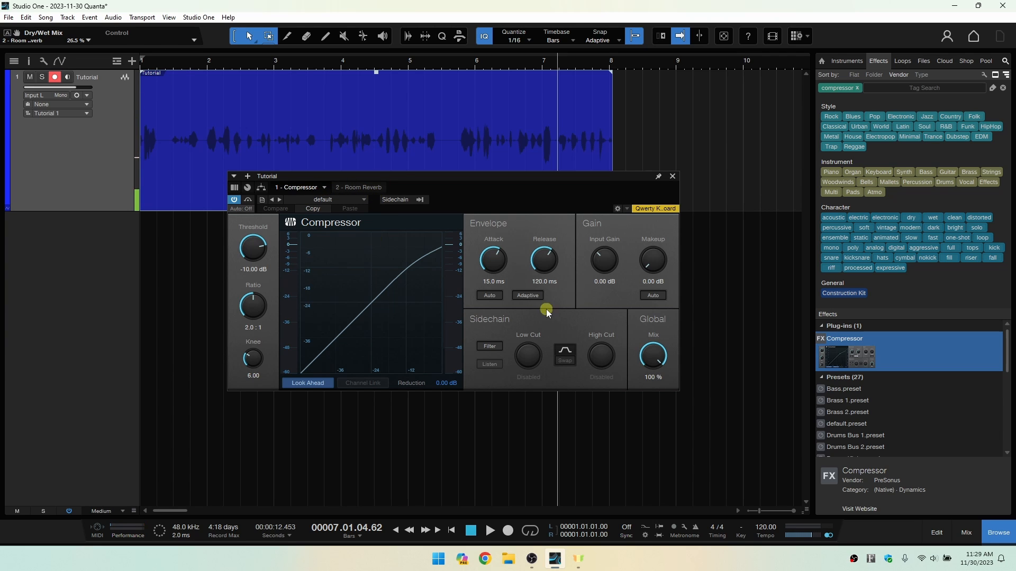
Leave the effects search, and close the browser and the Compressor window.
{"action": "left_click", "coordinate": [1006, 63]}
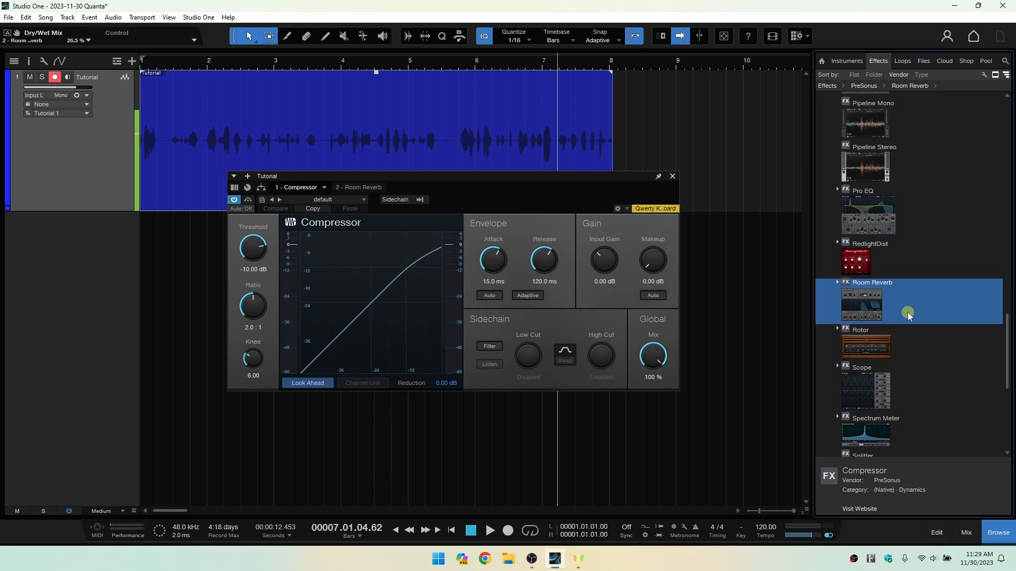
{"action": "left_click", "coordinate": [997, 533]}
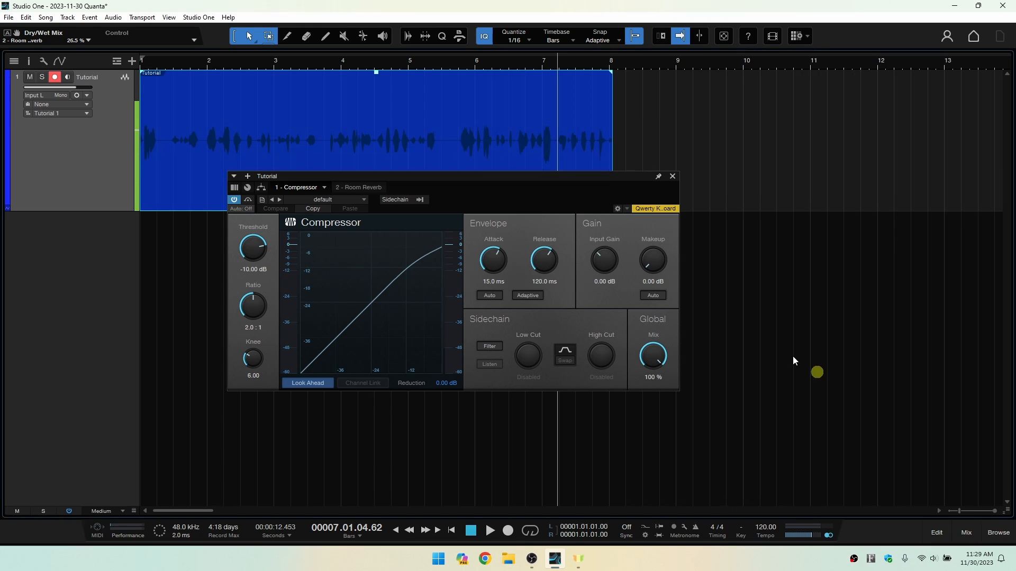
{"action": "left_click", "coordinate": [673, 178]}
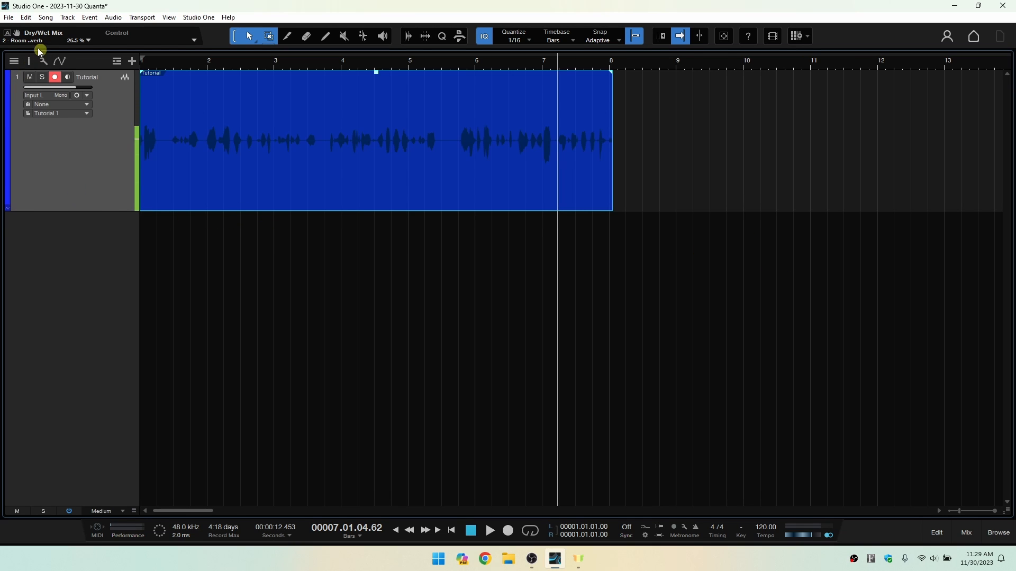
Show the Tutorial track's inspector and expand the Compressor among its inserts.
{"action": "left_click", "coordinate": [27, 62]}
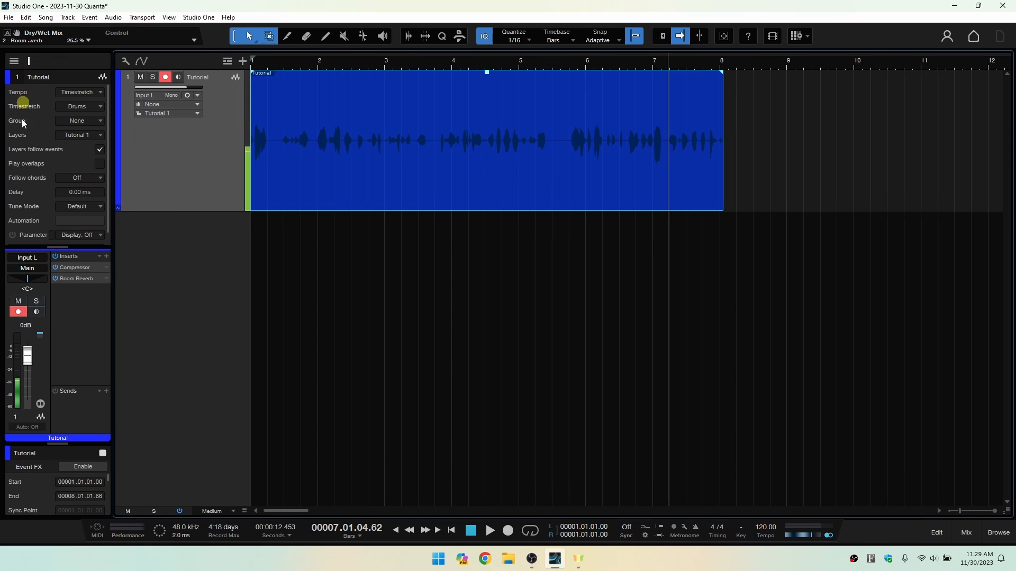
{"action": "left_click", "coordinate": [73, 268]}
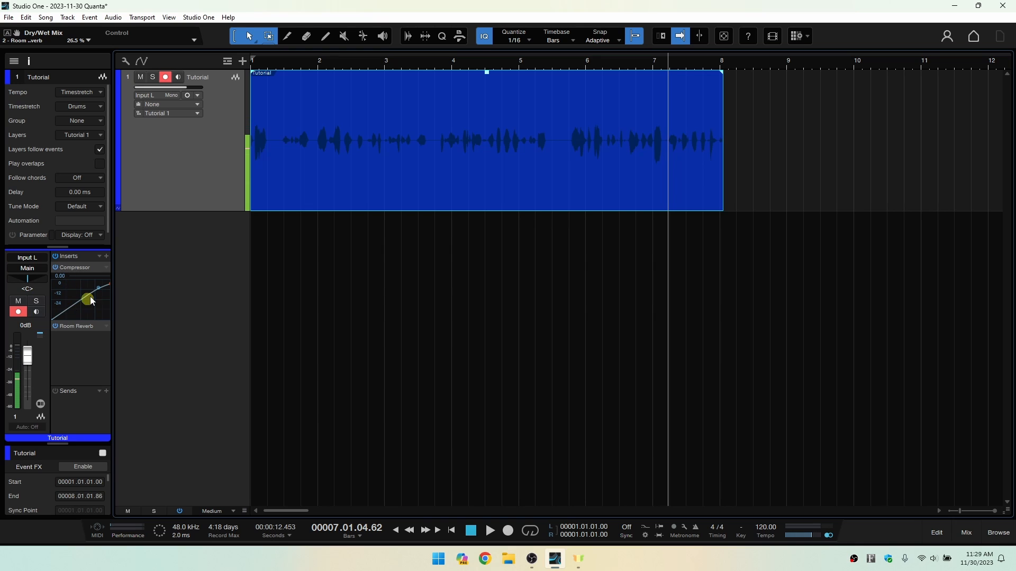
Check the Room Reverb and Compressor settings from the track's inserts, close the Compressor window, and hide the inspector.
{"action": "left_click", "coordinate": [72, 328]}
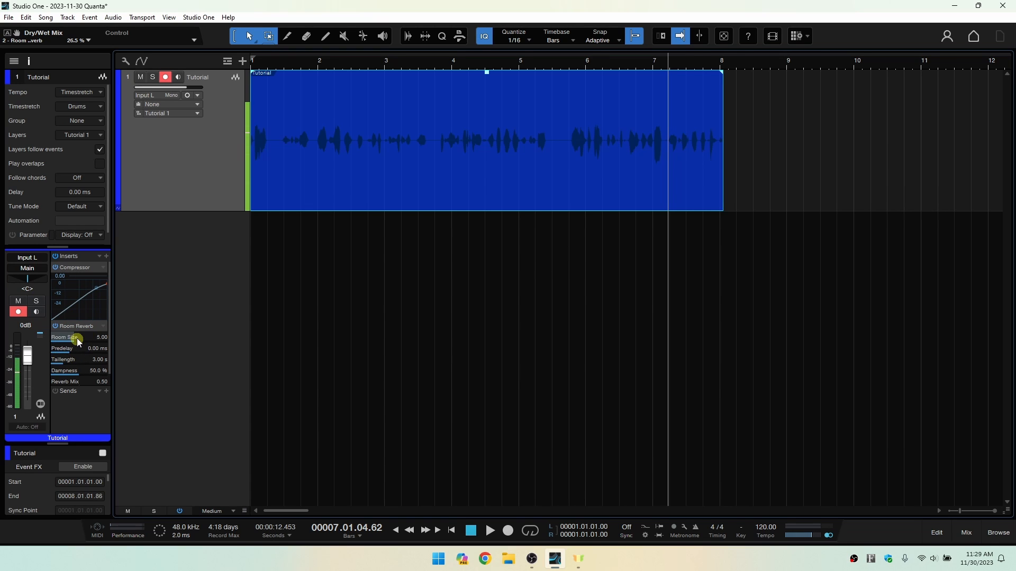
{"action": "left_click", "coordinate": [78, 270]}
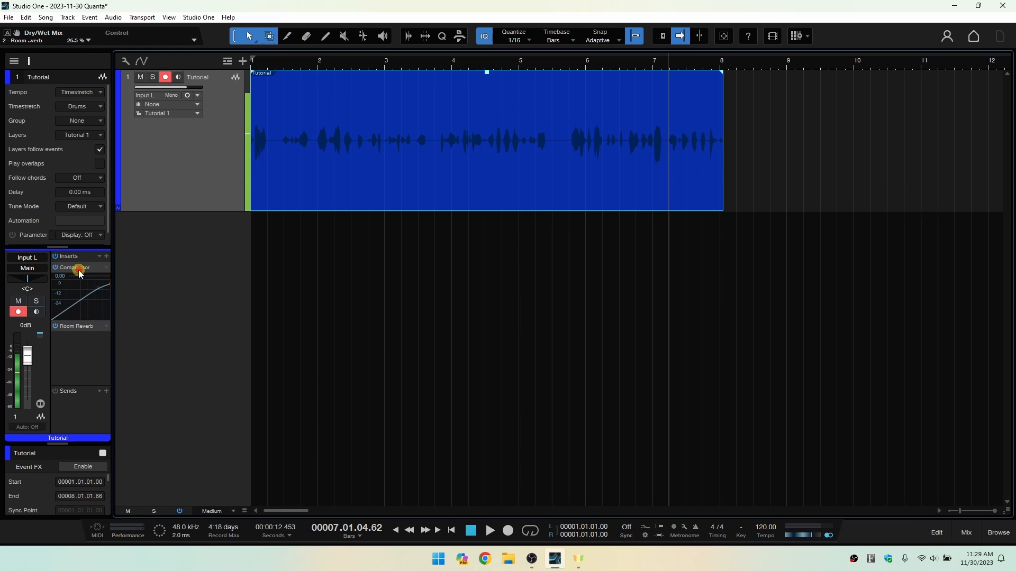
{"action": "left_click", "coordinate": [78, 269]}
{"action": "double_click", "coordinate": [77, 268]}
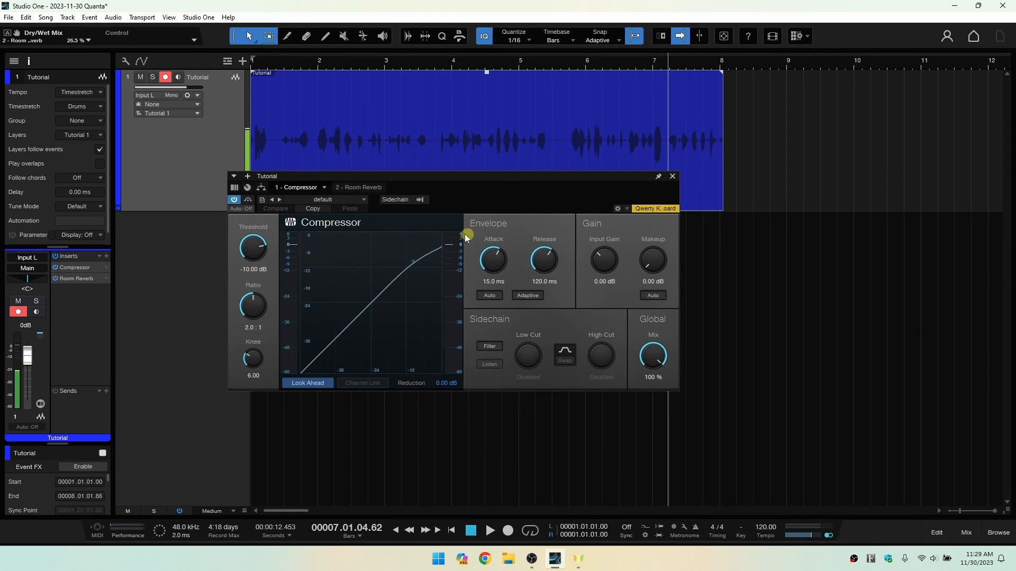
{"action": "left_click", "coordinate": [672, 177]}
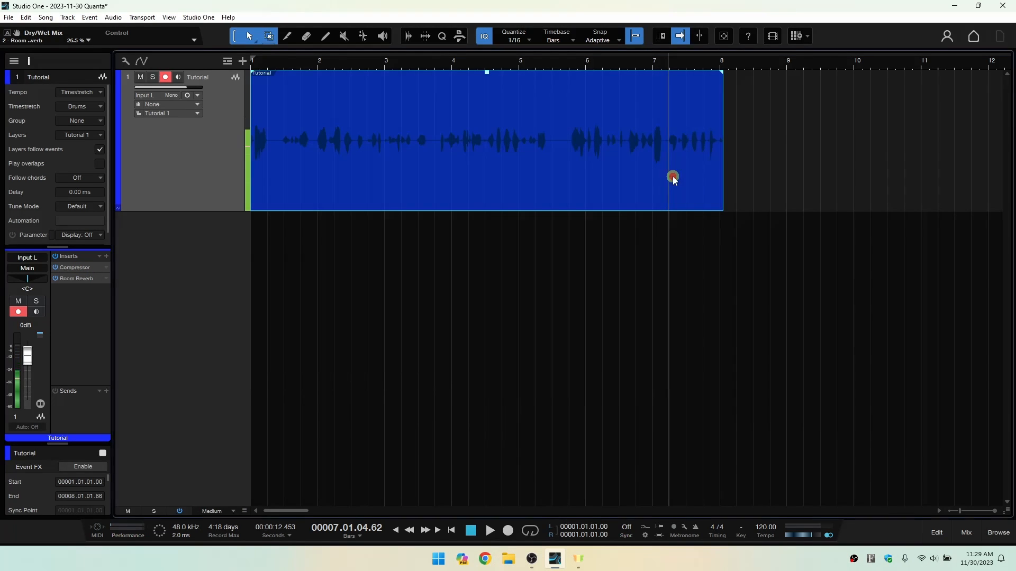
{"action": "left_click", "coordinate": [30, 61]}
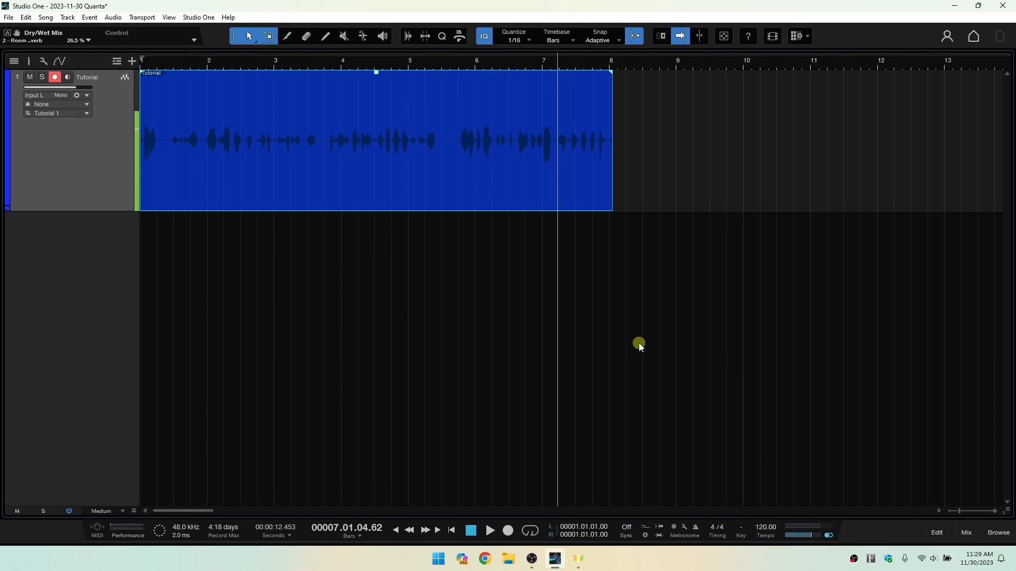
Show the mixer console and view the Compressor and Room Reverb windows from the Tutorial channel's inserts.
{"action": "left_click", "coordinate": [968, 534]}
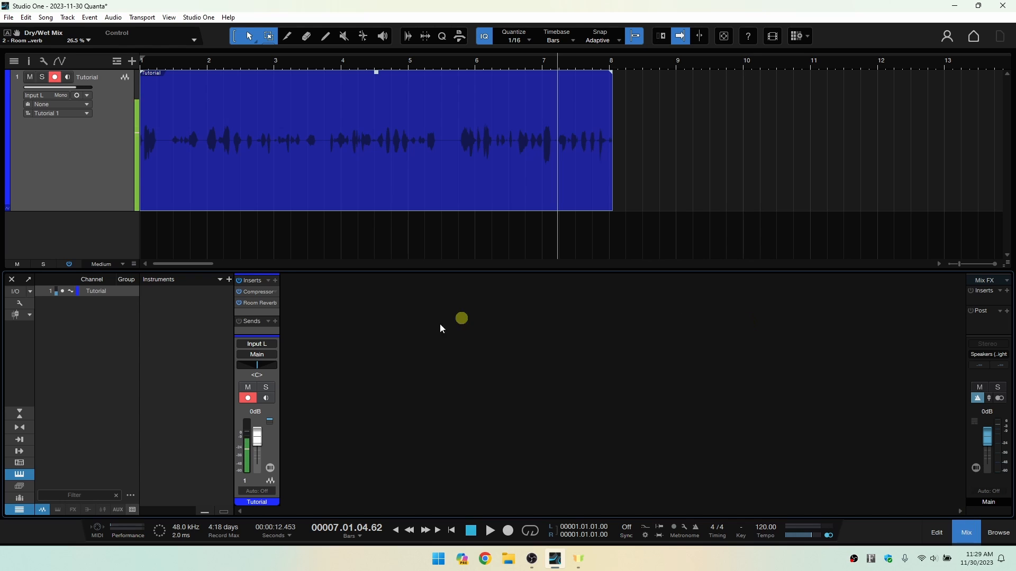
{"action": "left_click", "coordinate": [254, 292]}
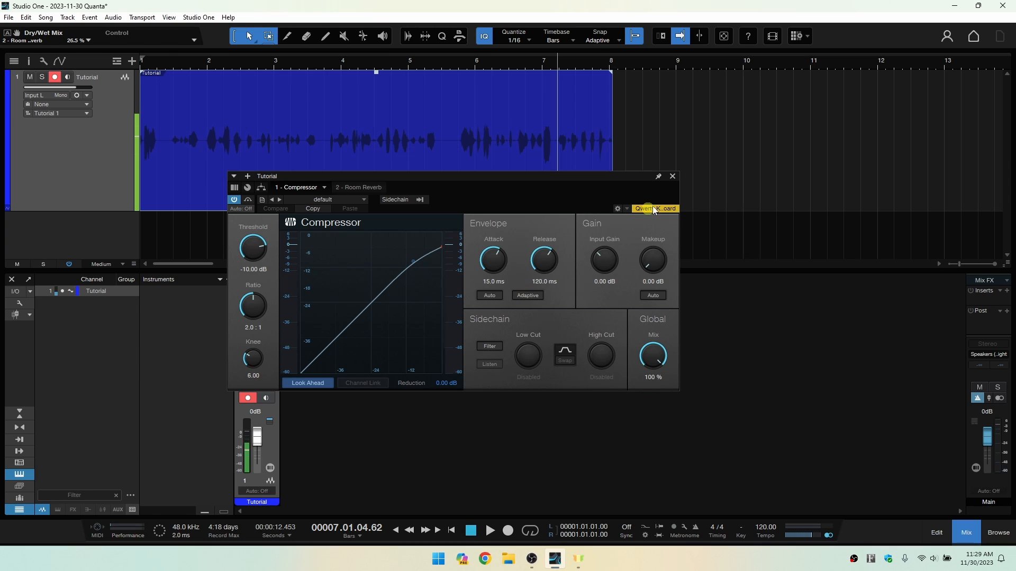
{"action": "left_click", "coordinate": [355, 188]}
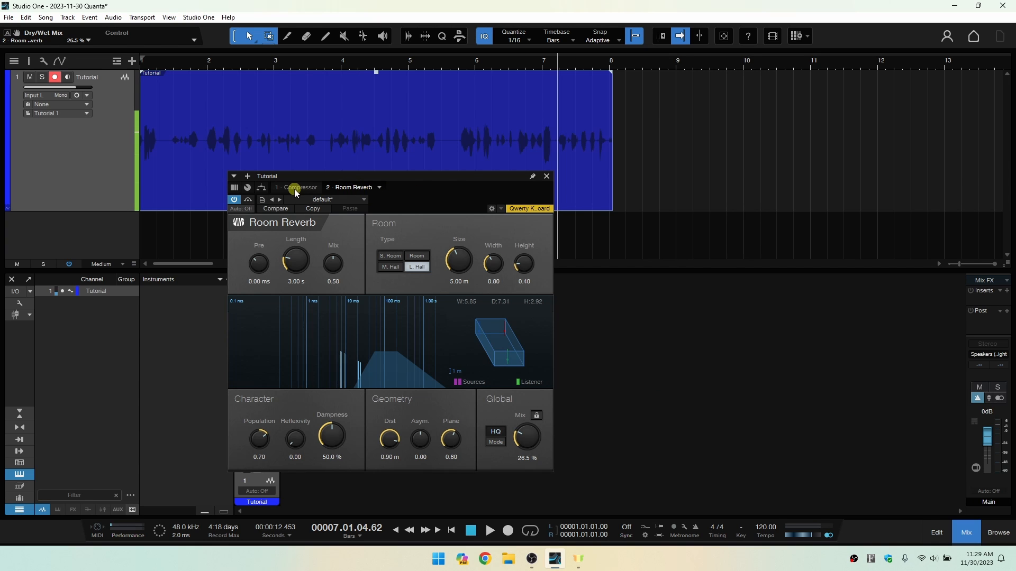
{"action": "left_click", "coordinate": [296, 189]}
{"action": "left_click", "coordinate": [367, 188]}
Remove the Room Reverb from the Tutorial channel's effect chain and close the effect window.
{"action": "left_click", "coordinate": [379, 188]}
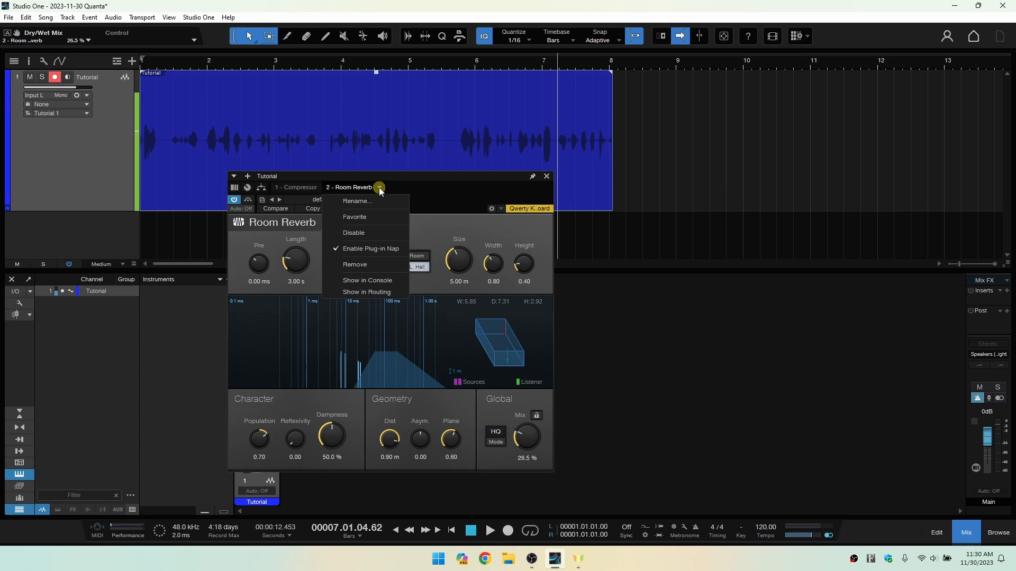
{"action": "left_click", "coordinate": [364, 266]}
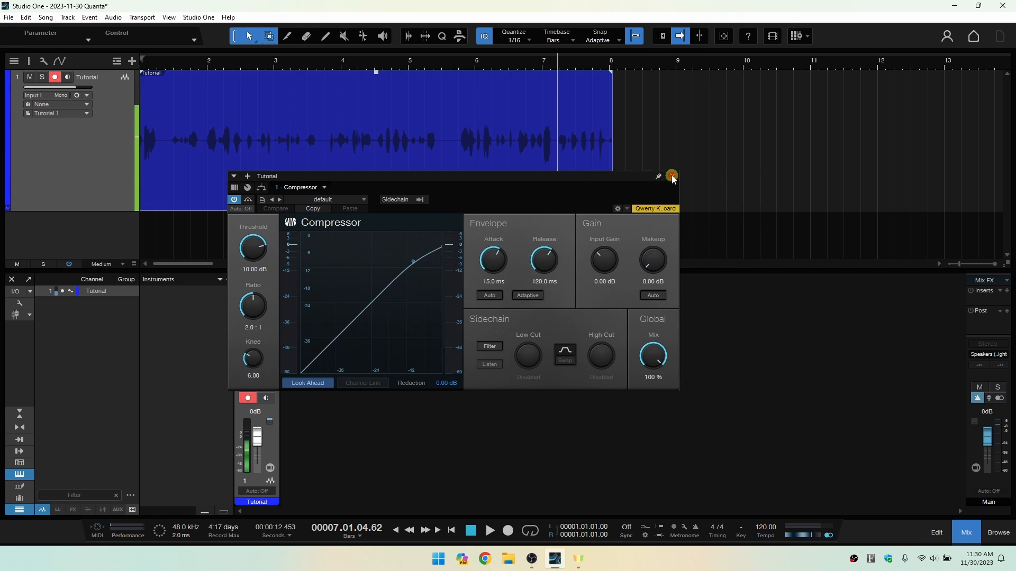
{"action": "left_click", "coordinate": [672, 176]}
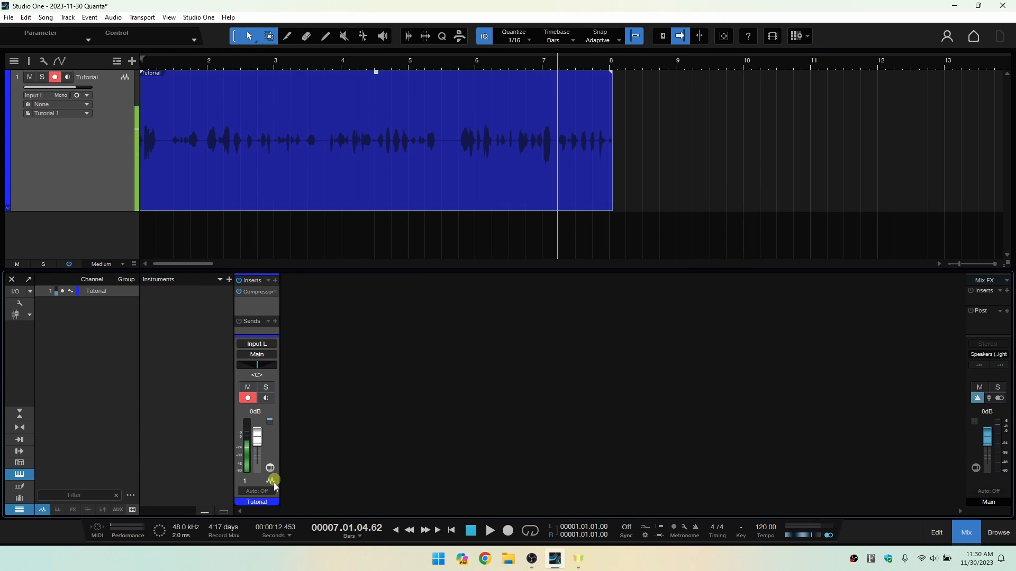
Search the insert effects for "rever", add SparkVerb to the Tutorial channel, and move its window clear of the channel strip.
{"action": "left_click", "coordinate": [274, 281]}
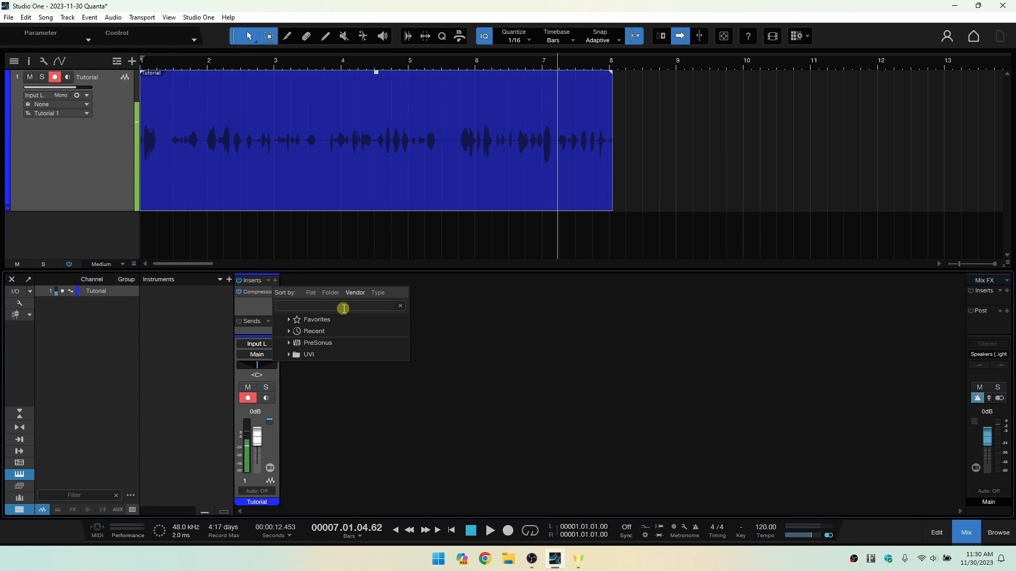
{"action": "type", "text": "reverb"}
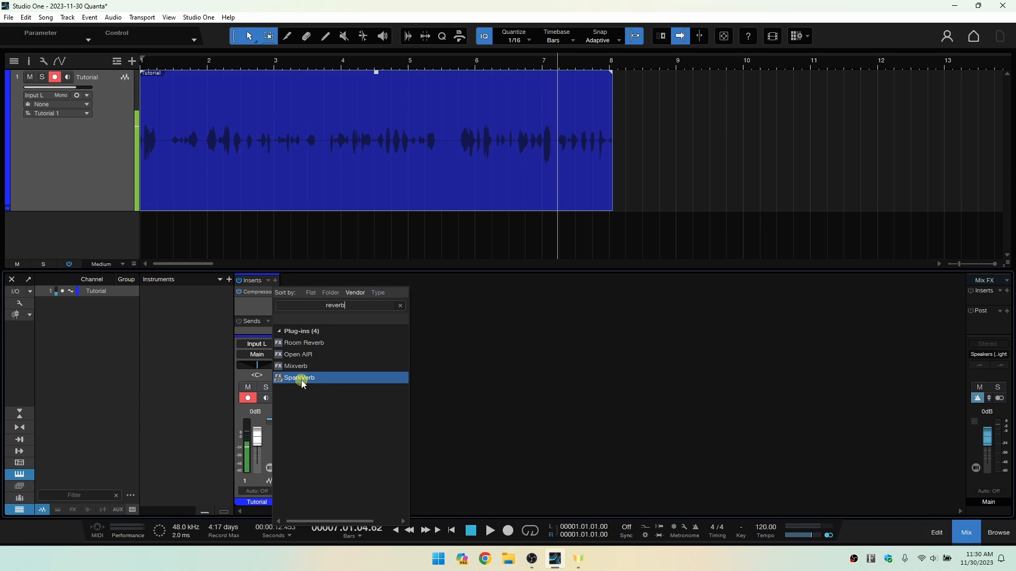
{"action": "left_click", "coordinate": [301, 379]}
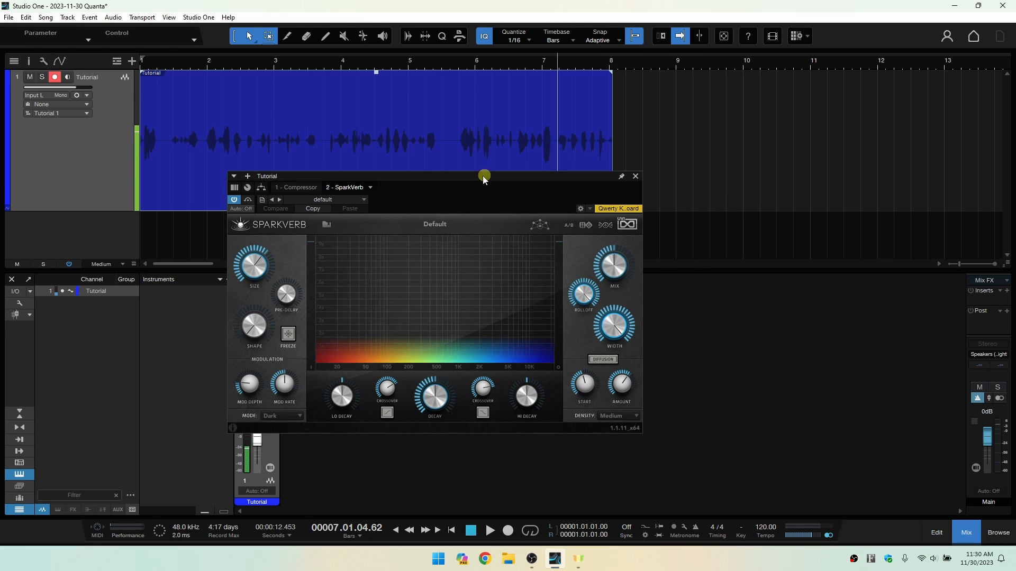
{"action": "left_click_drag", "start_coordinate": [437, 180], "coordinate": [536, 184]}
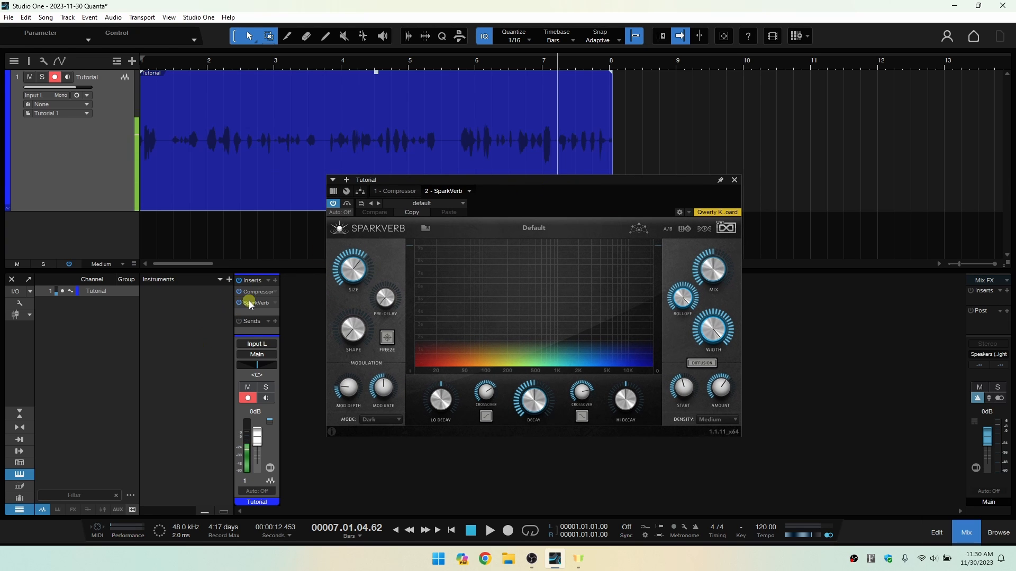
Play the recording from the third beat of bar 1 and set SparkVerb's mix to 48.80%.
{"action": "left_click", "coordinate": [186, 63]}
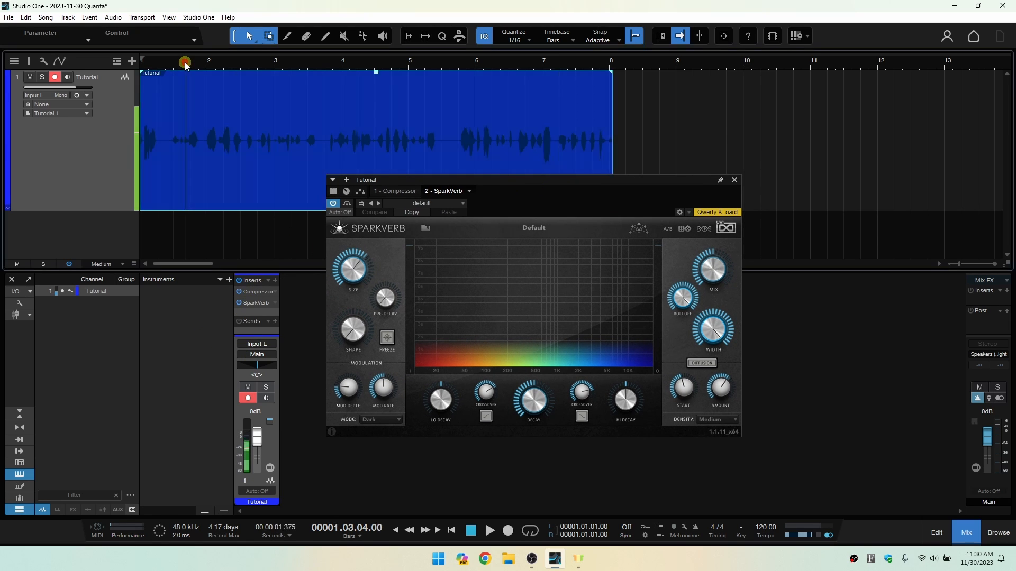
{"action": "key", "text": "space"}
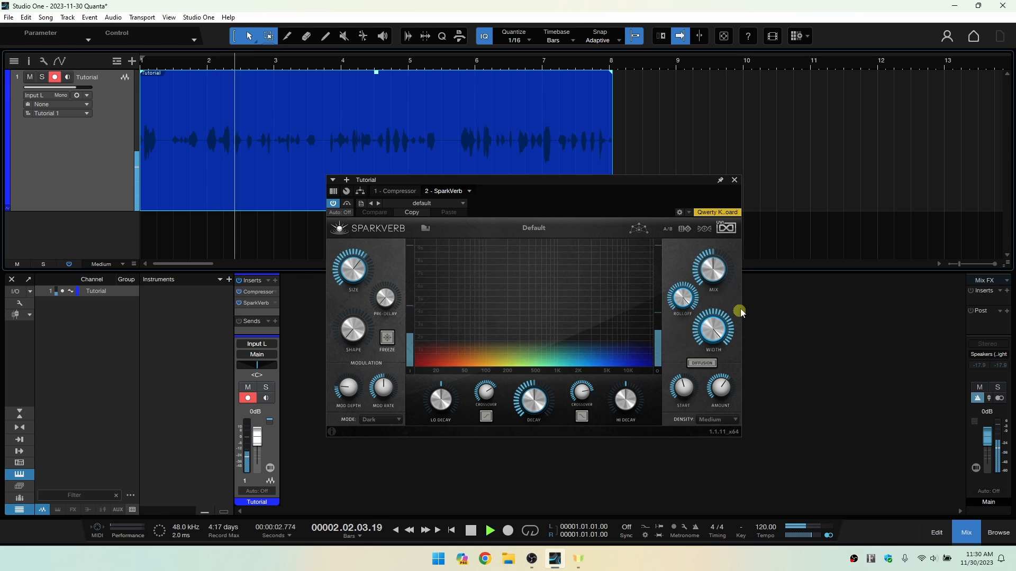
{"action": "left_click_drag", "start_coordinate": [711, 268], "coordinate": [730, 195]}
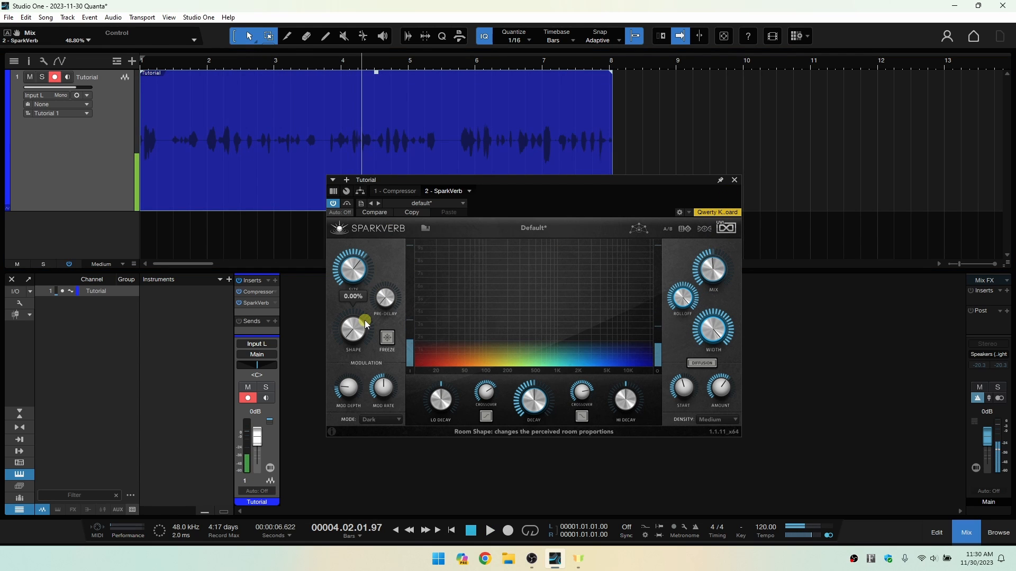
Compare the Compressor and SparkVerb by switching between them in the effect window.
{"action": "left_click", "coordinate": [397, 191]}
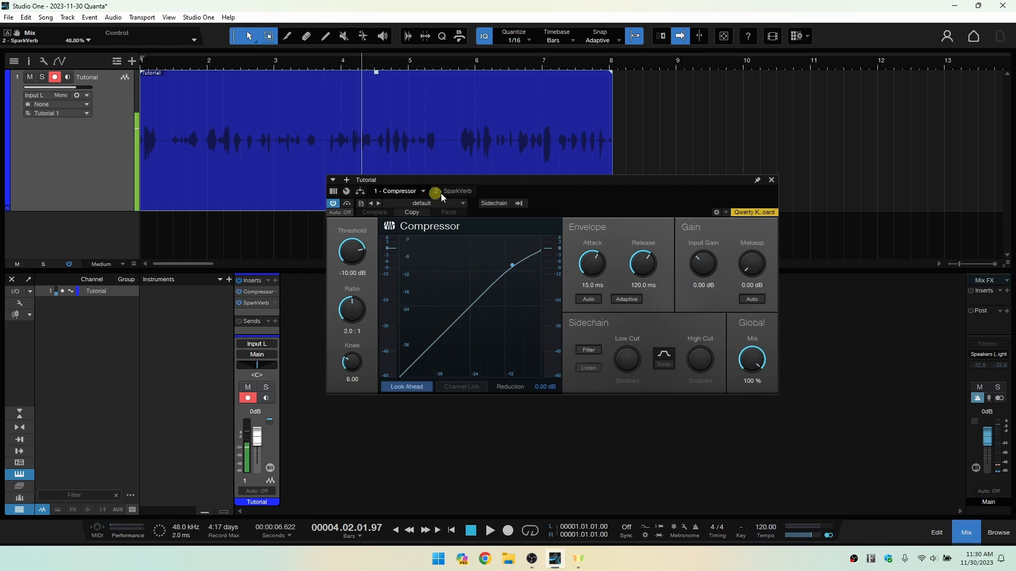
{"action": "left_click", "coordinate": [446, 195]}
{"action": "left_click", "coordinate": [397, 191]}
{"action": "left_click", "coordinate": [453, 191]}
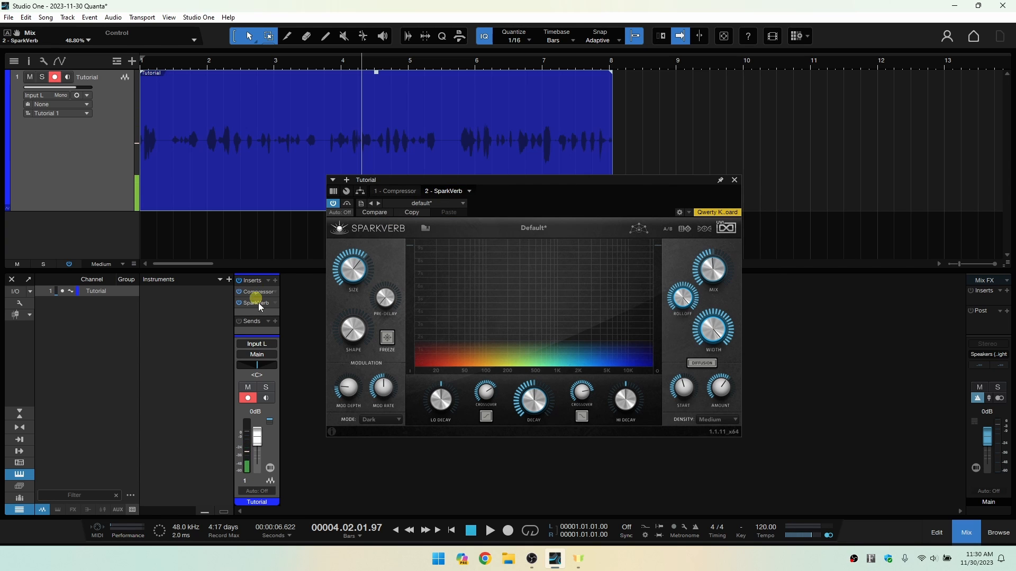
{"action": "left_click", "coordinate": [399, 297]}
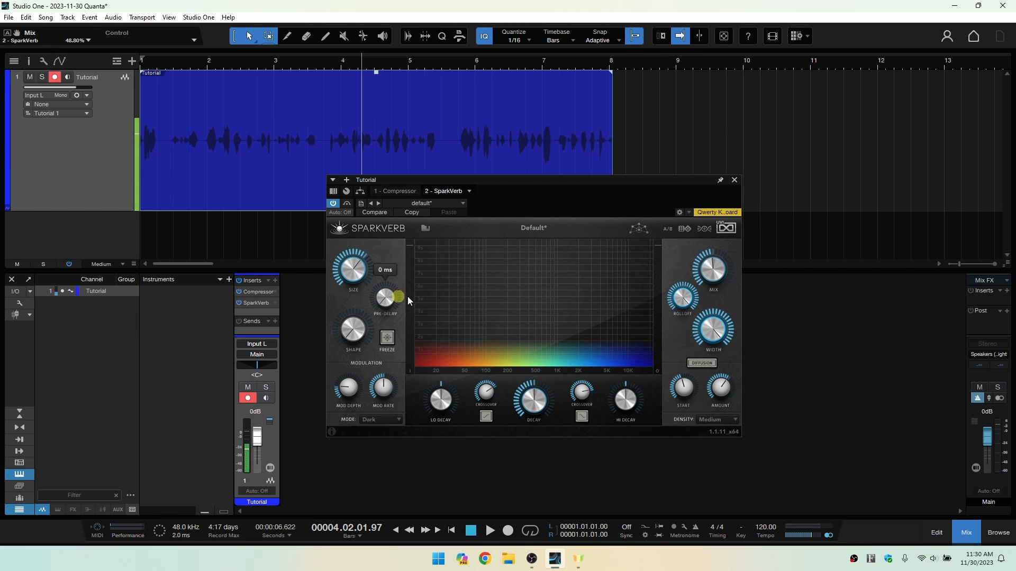
Check the remove and disable options for SparkVerb in its window and in the console inserts, closing the window in between.
{"action": "left_click", "coordinate": [470, 191]}
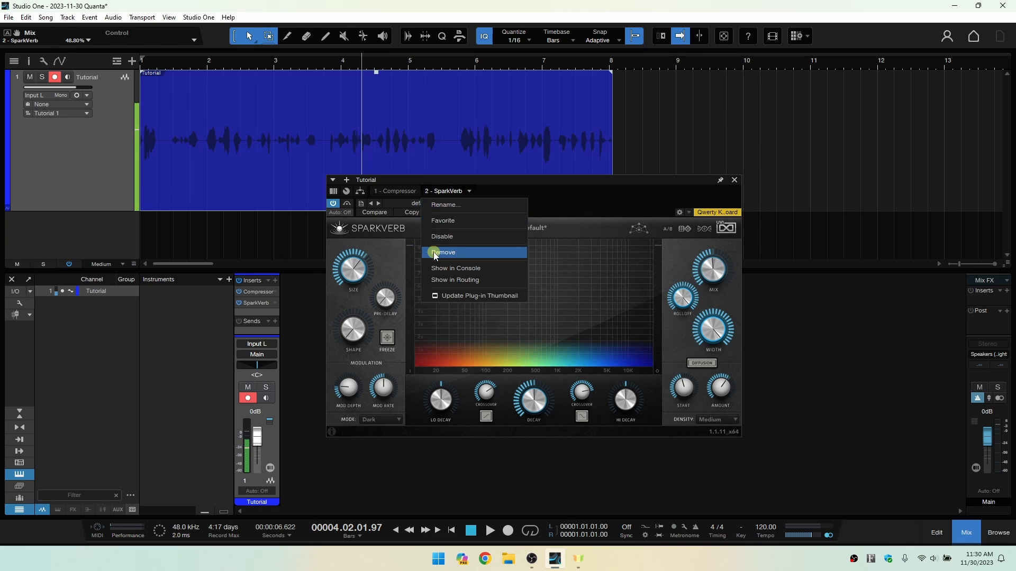
{"action": "left_click", "coordinate": [588, 198]}
{"action": "left_click", "coordinate": [734, 180]}
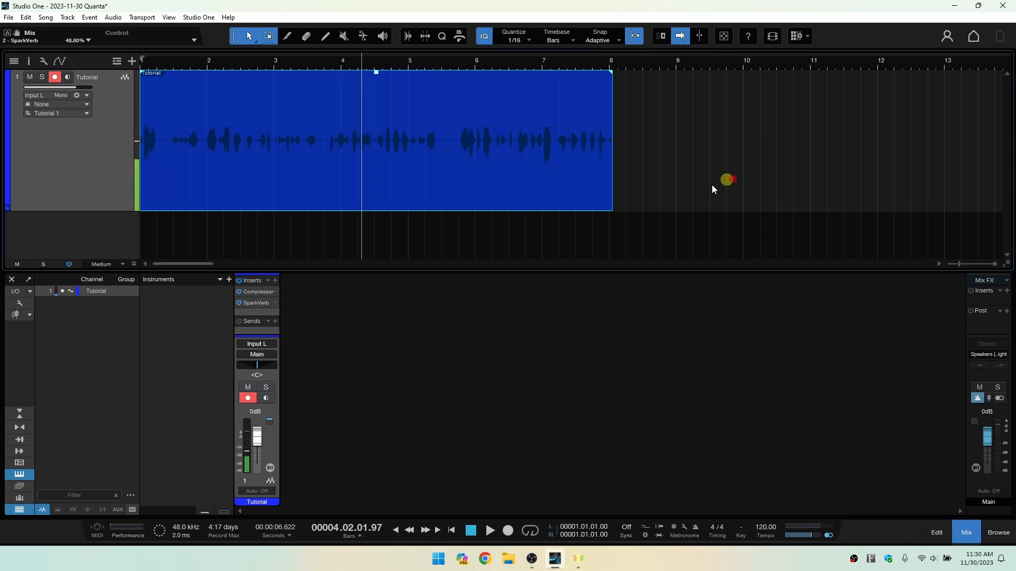
{"action": "left_click", "coordinate": [275, 302]}
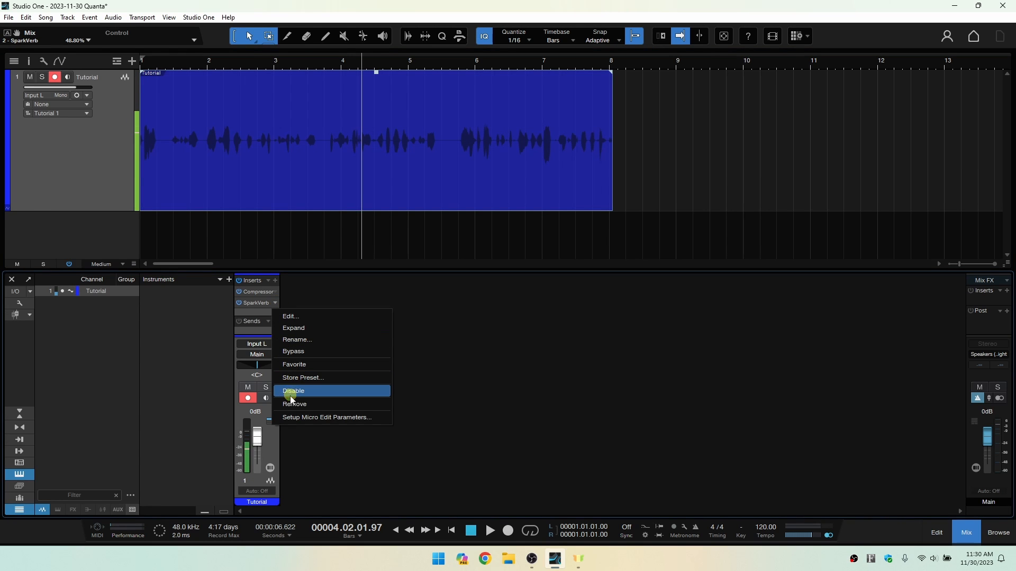
{"action": "left_click", "coordinate": [545, 396]}
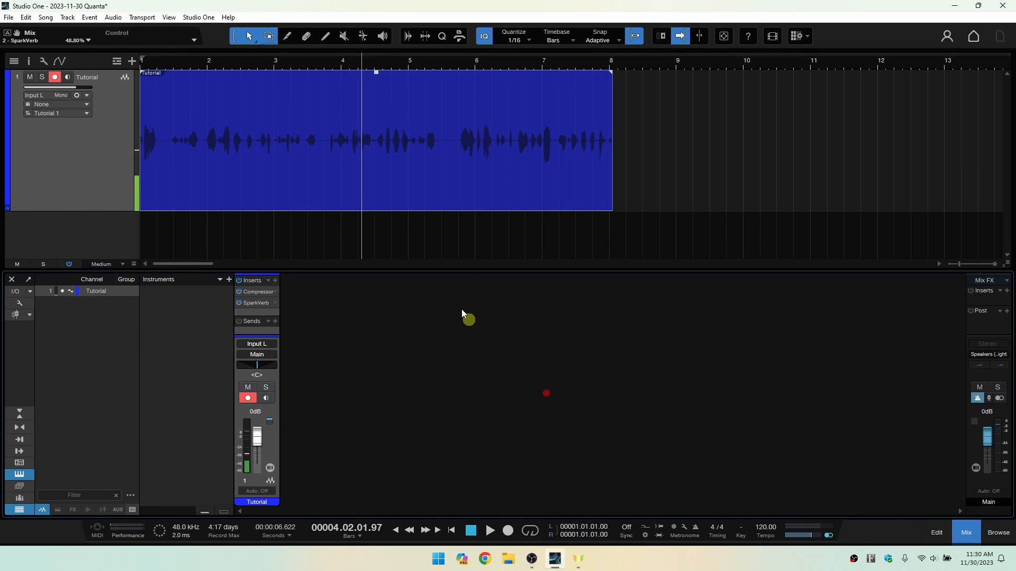
Enlarge the console and inspect SparkVerb's parameters, first expanded within the inserts and then in its full window.
{"action": "left_click_drag", "start_coordinate": [468, 271], "coordinate": [469, 237]}
{"action": "left_click", "coordinate": [254, 271]}
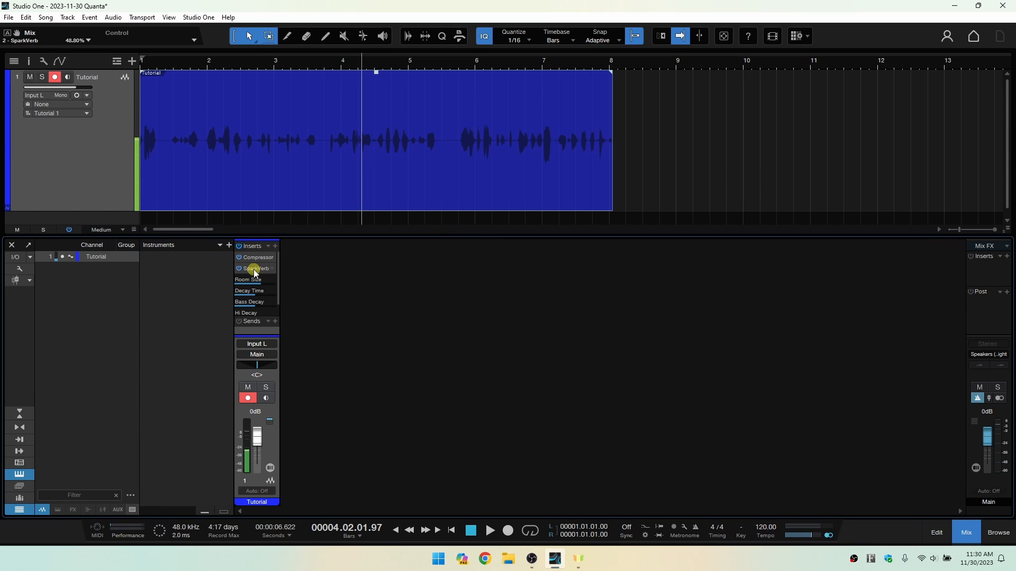
{"action": "left_click_drag", "start_coordinate": [279, 285], "coordinate": [274, 294]}
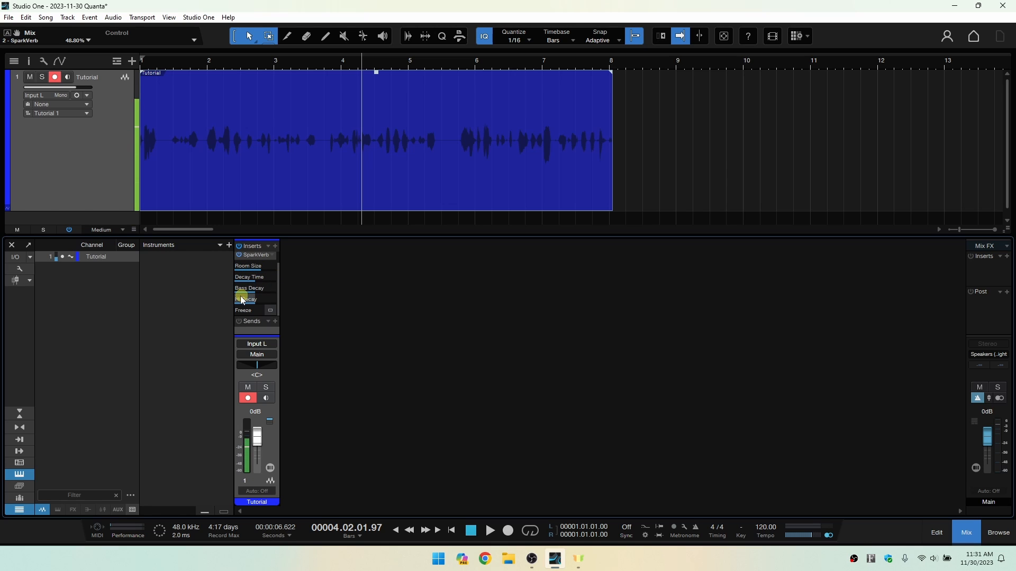
{"action": "left_click", "coordinate": [254, 257]}
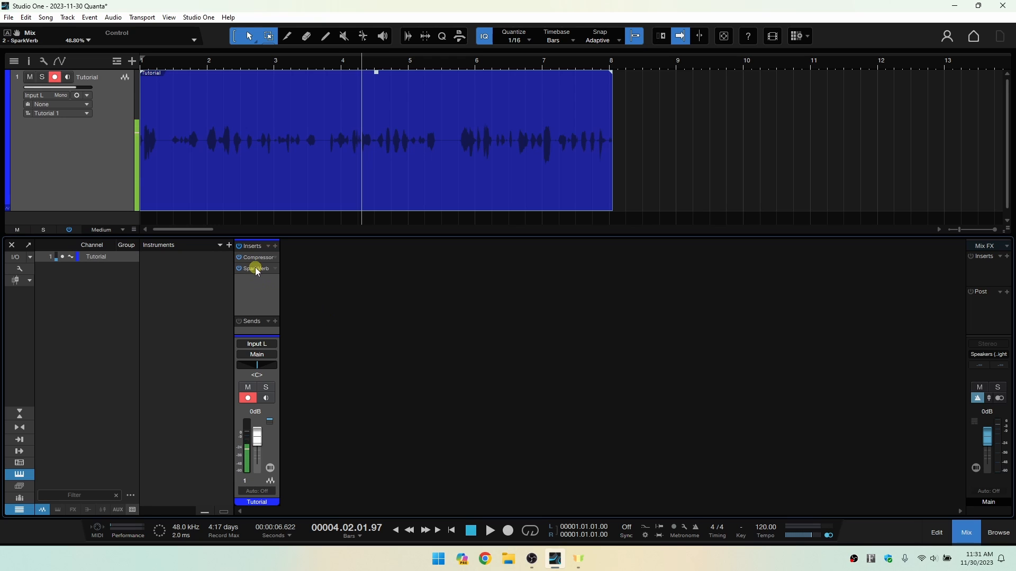
{"action": "left_click", "coordinate": [256, 269]}
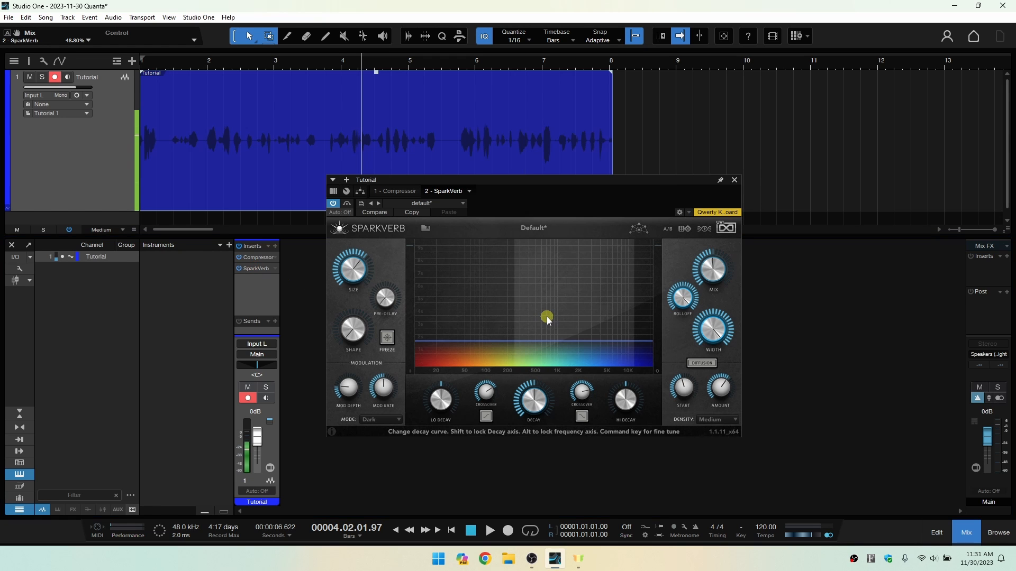
{"action": "left_click", "coordinate": [735, 181]}
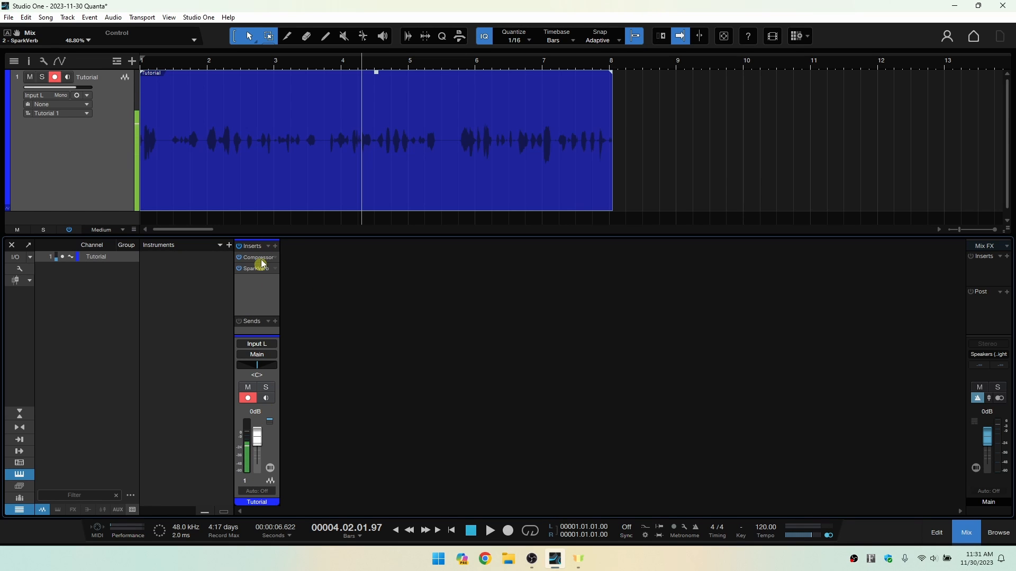
Show the track inspector in place of the console and add the PreSonus Pro EQ to the Tutorial track's inserts.
{"action": "left_click", "coordinate": [966, 533]}
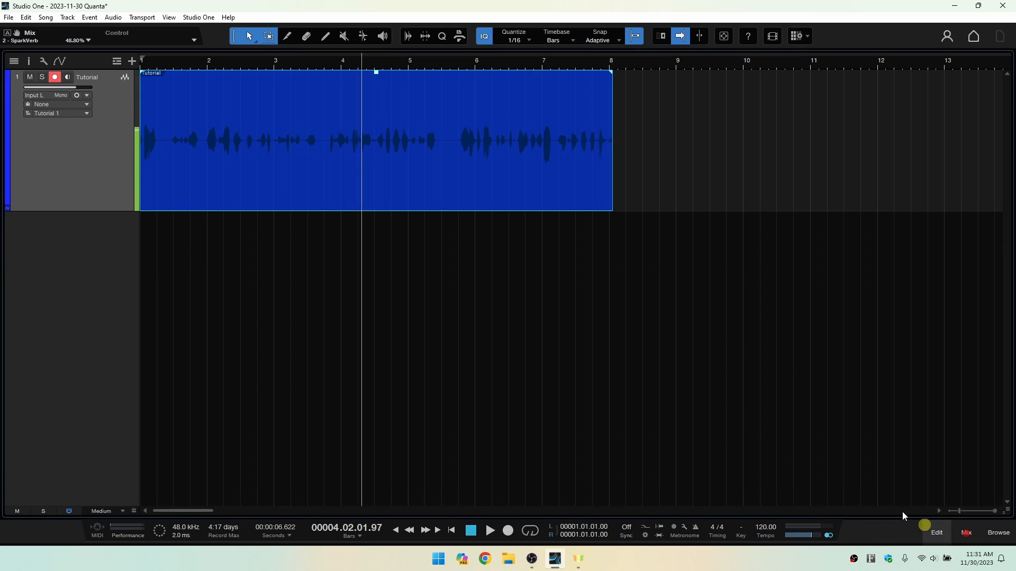
{"action": "left_click", "coordinate": [28, 62]}
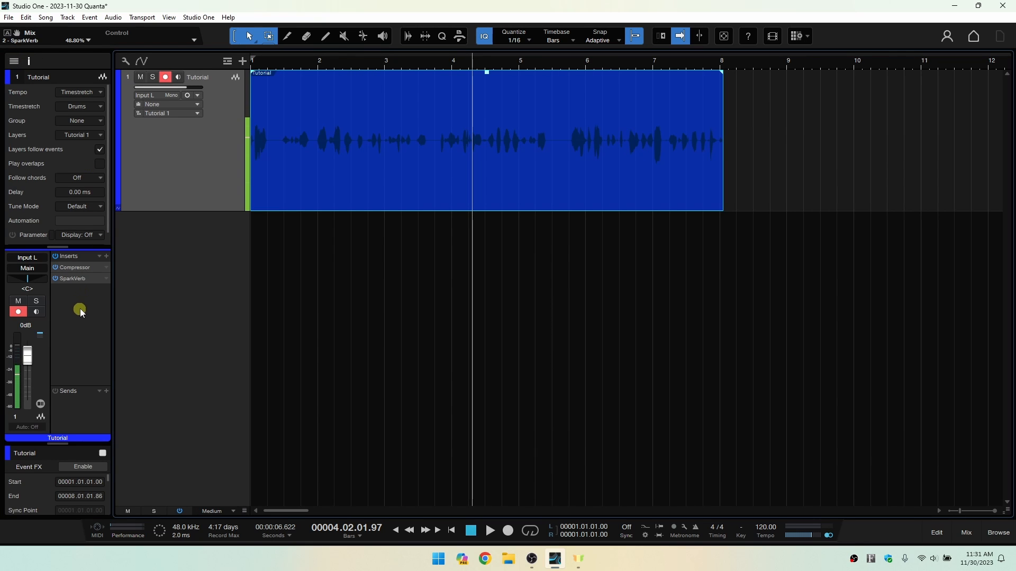
{"action": "left_click", "coordinate": [105, 257]}
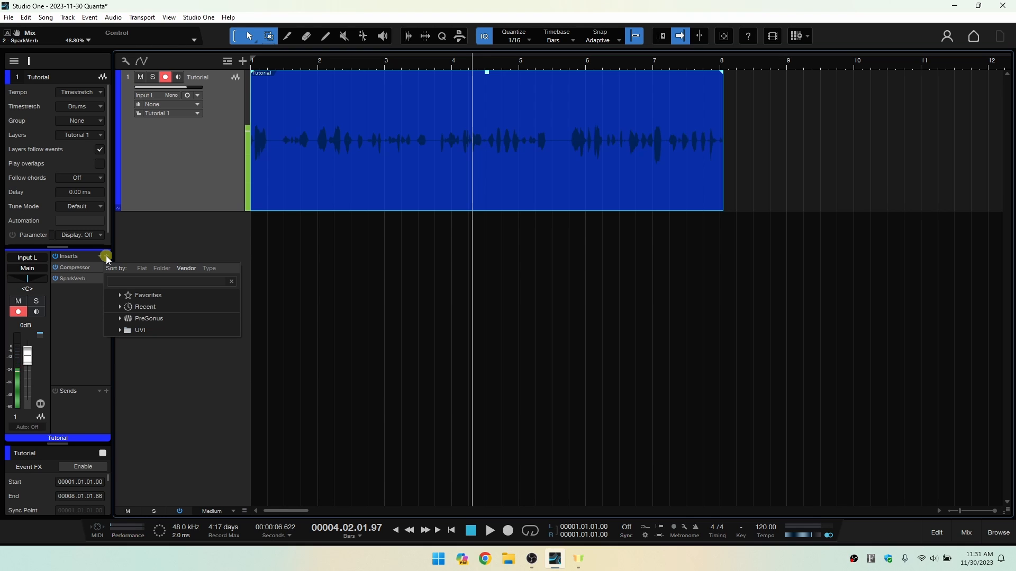
{"action": "left_click", "coordinate": [121, 318]}
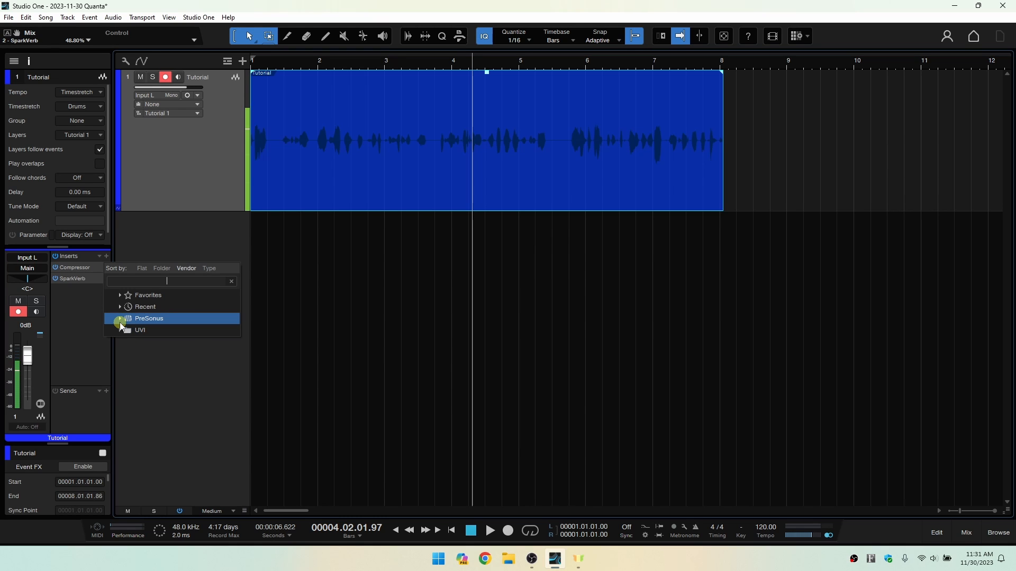
{"action": "left_click", "coordinate": [120, 319]}
{"action": "scroll", "coordinate": [167, 392], "scroll_direction": "down", "scroll_amount": 3}
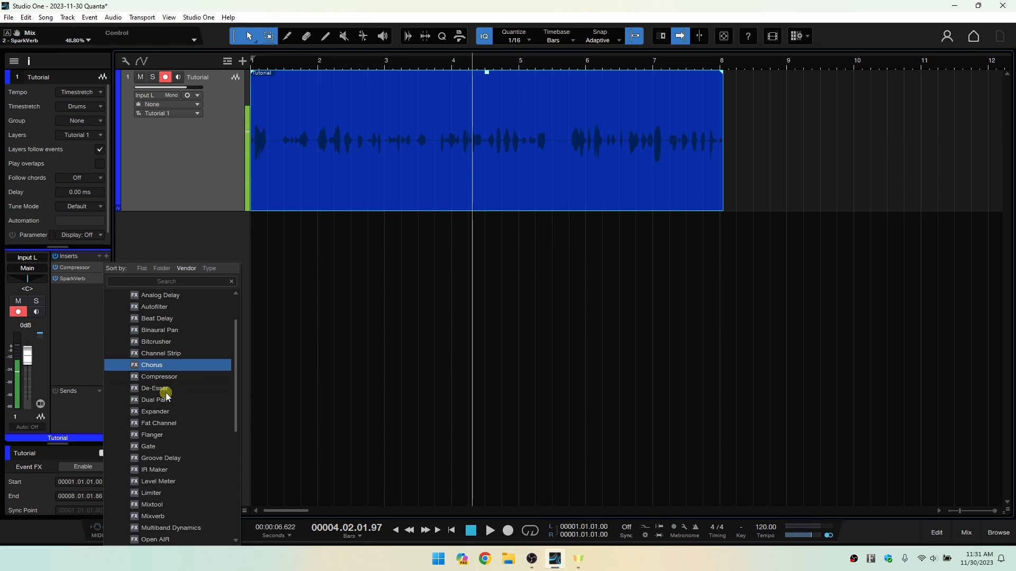
{"action": "scroll", "coordinate": [173, 409], "scroll_direction": "down", "scroll_amount": 3}
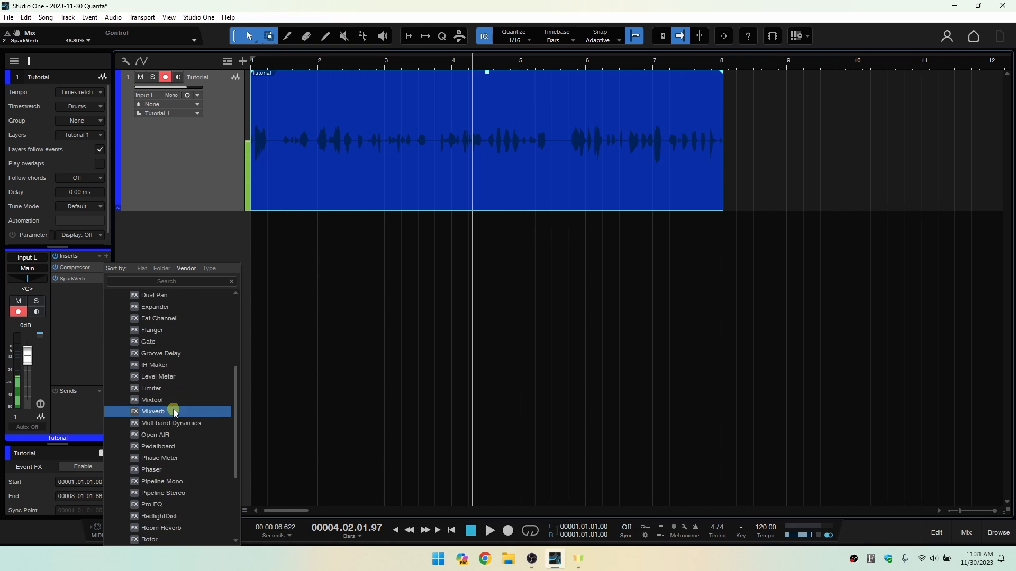
{"action": "scroll", "coordinate": [177, 424], "scroll_direction": "down", "scroll_amount": 2}
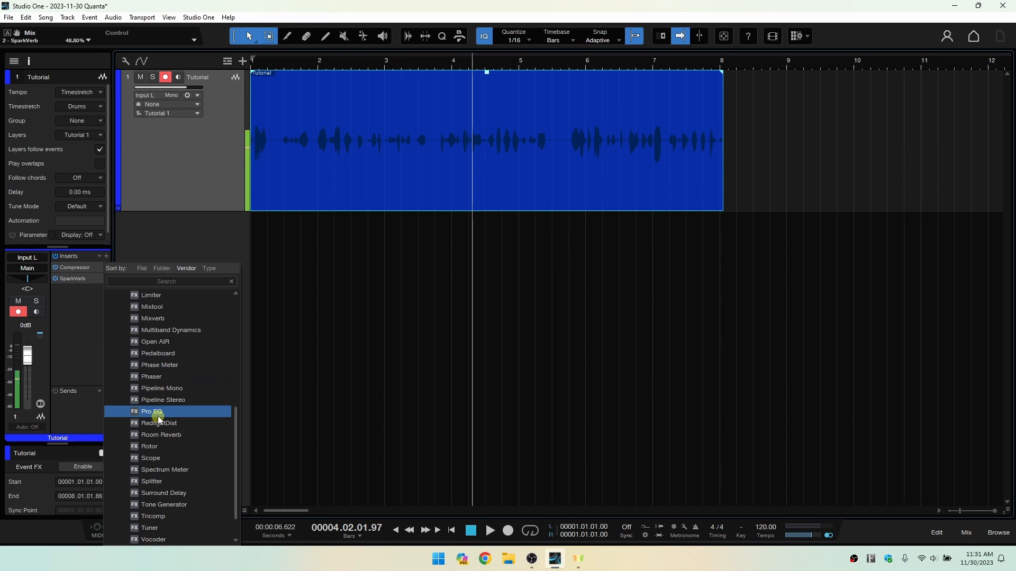
{"action": "left_click", "coordinate": [172, 415]}
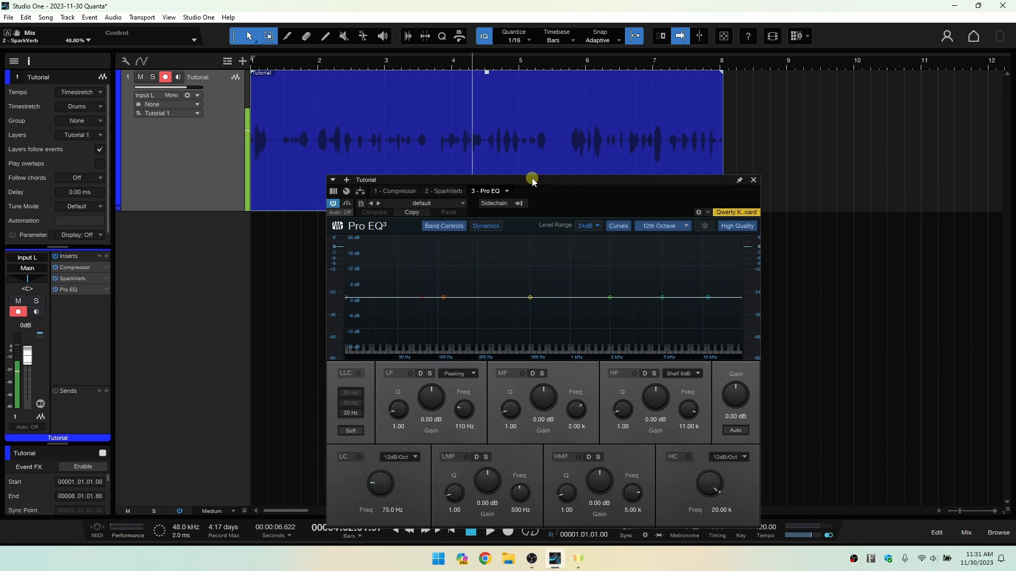
Reposition the effect window and switch through SparkVerb and Compressor back to Pro EQ.
{"action": "left_click_drag", "start_coordinate": [529, 178], "coordinate": [546, 102]}
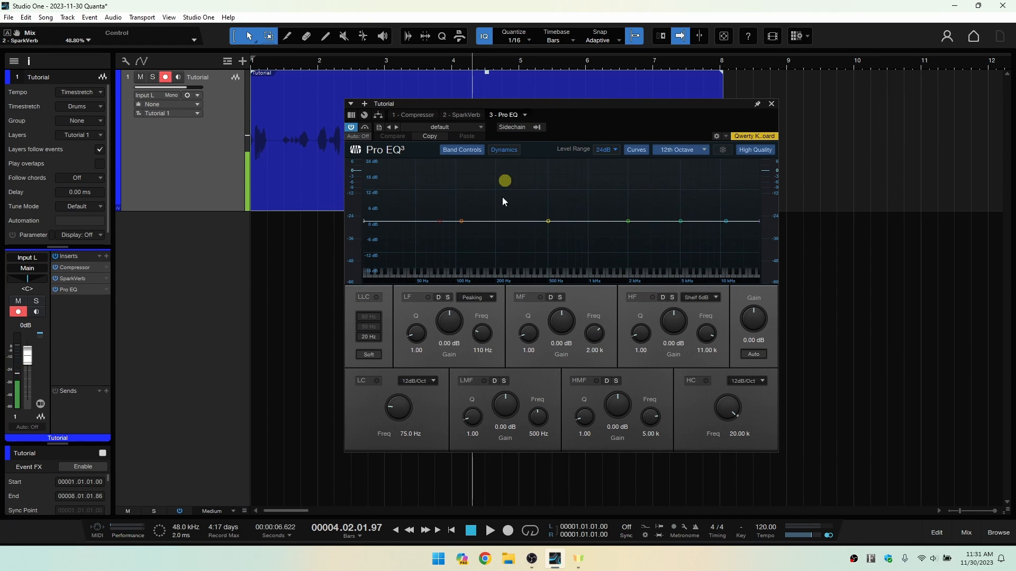
{"action": "left_click", "coordinate": [462, 115]}
{"action": "left_click", "coordinate": [416, 116]}
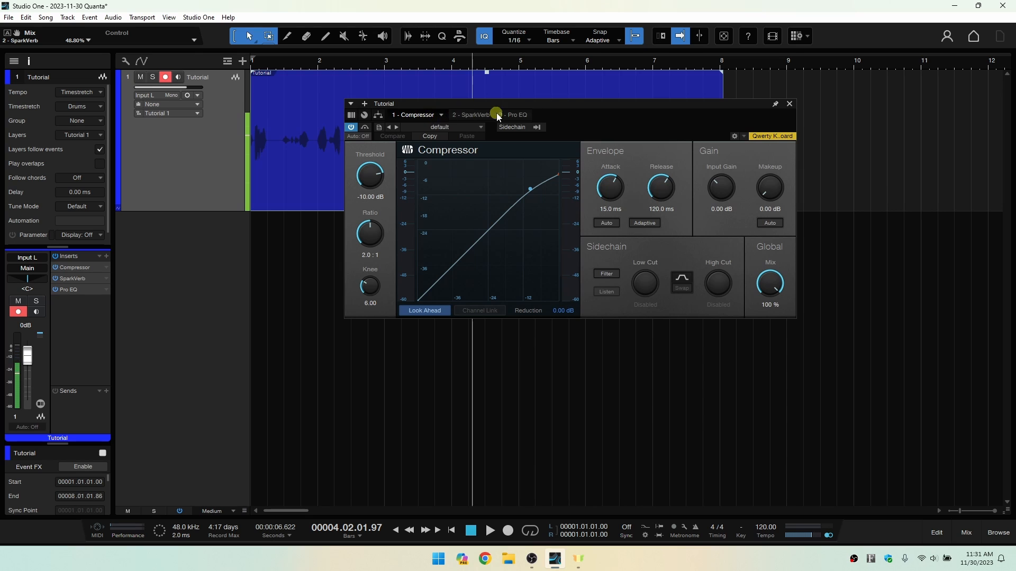
{"action": "left_click", "coordinate": [514, 115]}
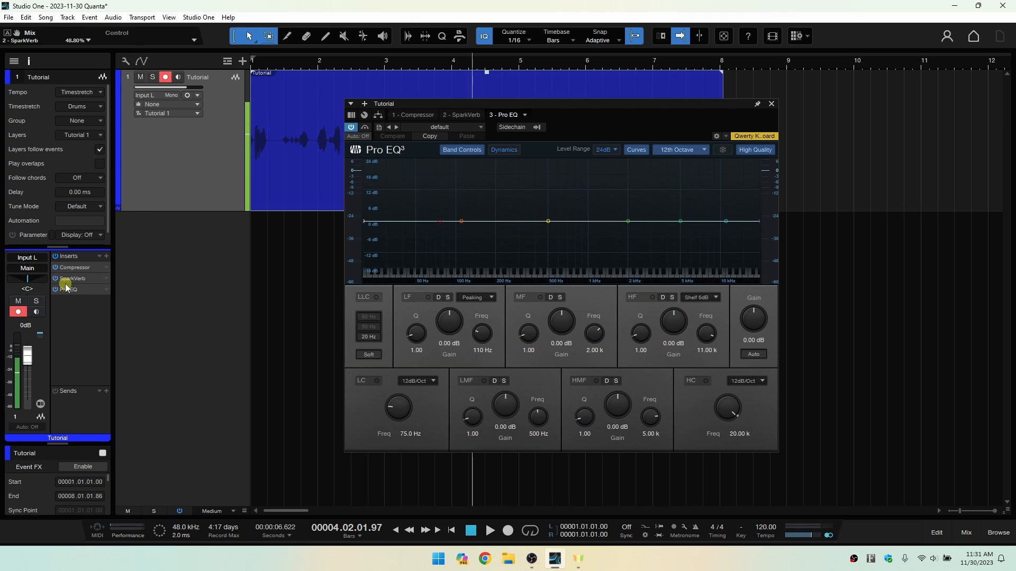
Move Pro EQ to the first slot of the Tutorial track's inserts and close the effect window.
{"action": "left_click_drag", "start_coordinate": [77, 290], "coordinate": [77, 266]}
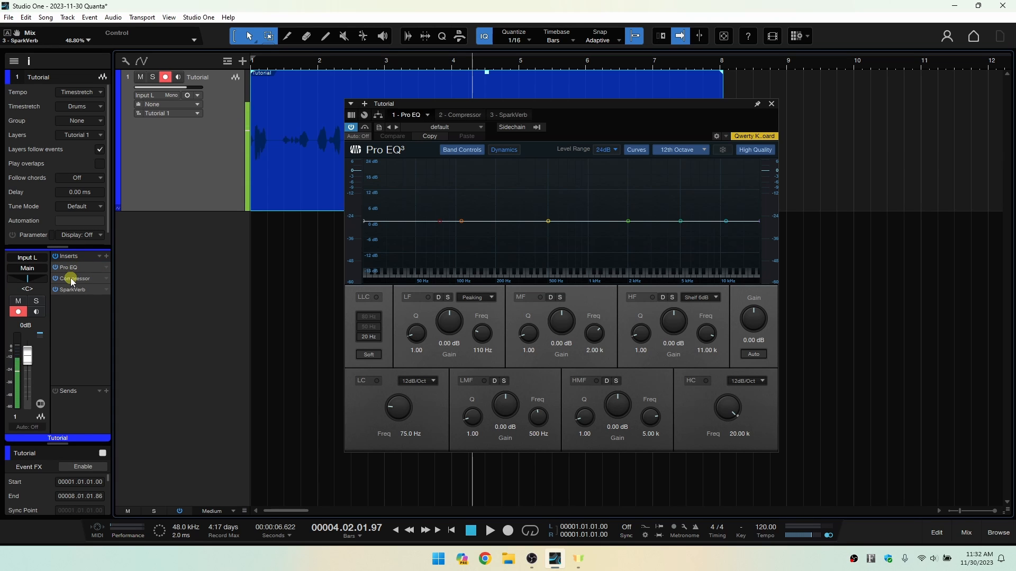
{"action": "left_click", "coordinate": [686, 181]}
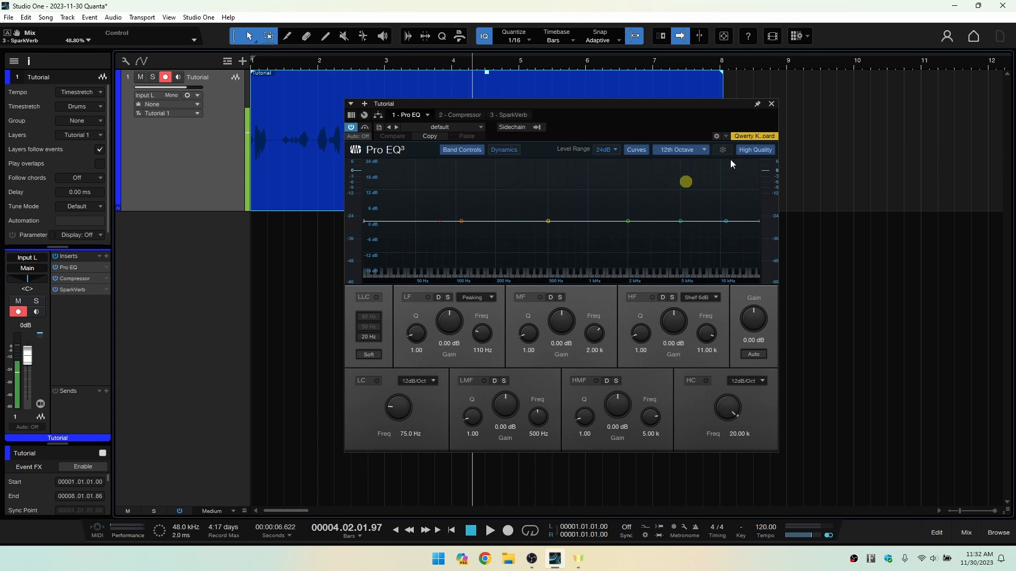
{"action": "left_click", "coordinate": [771, 105]}
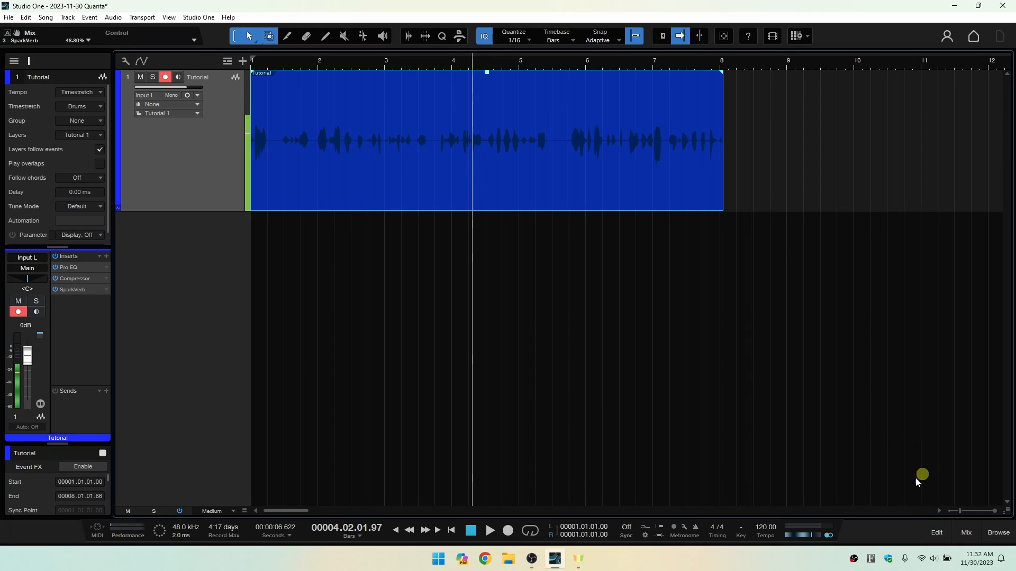
Hide the inspector, reopen the console and move SparkVerb ahead of Pro EQ in the Tutorial channel's inserts.
{"action": "left_click", "coordinate": [28, 61]}
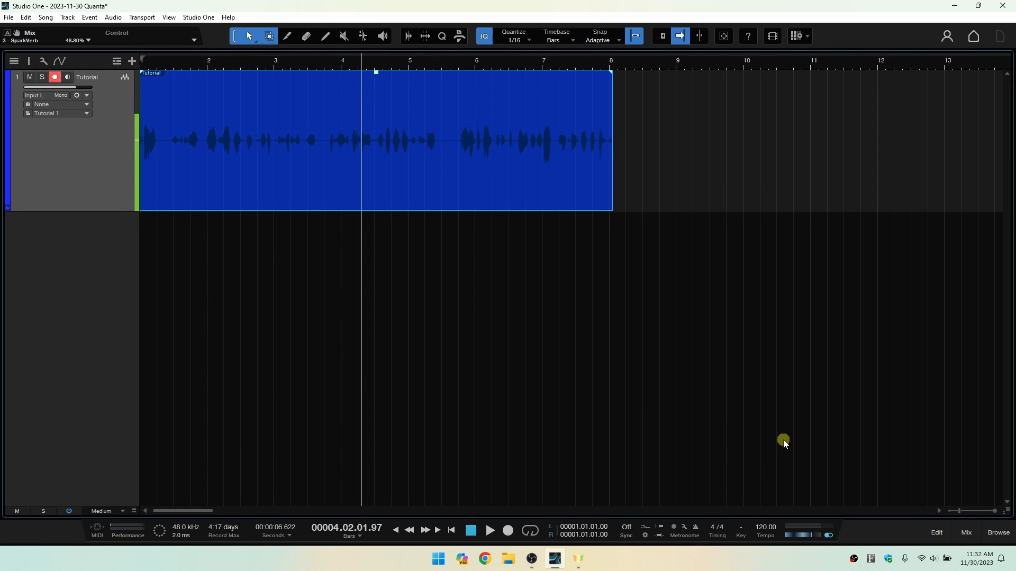
{"action": "left_click", "coordinate": [966, 533]}
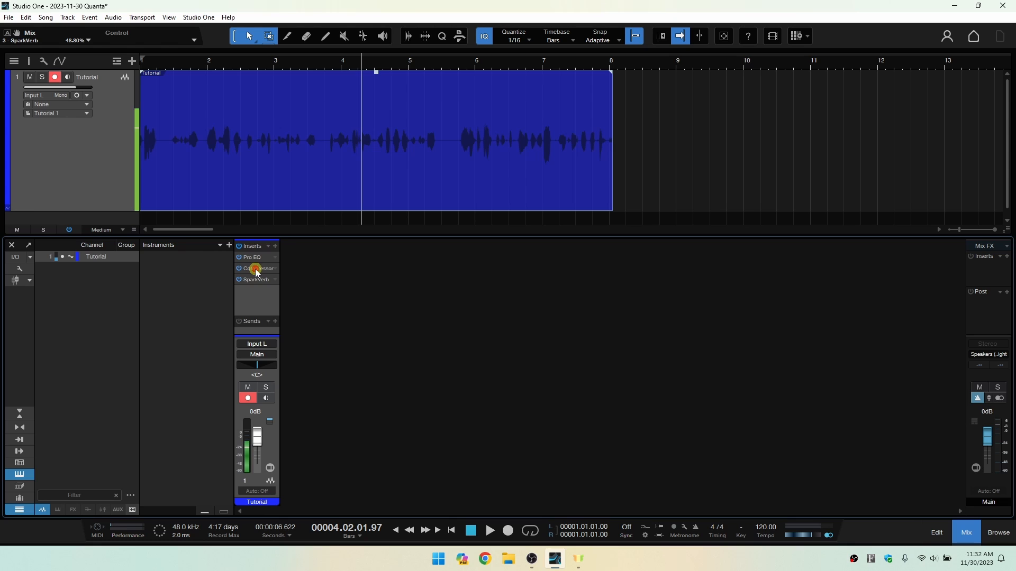
{"action": "mouse_move", "coordinate": [256, 272]}
{"action": "left_mouse_down"}
{"action": "mouse_move", "coordinate": [257, 291]}
{"action": "mouse_move", "coordinate": [255, 255]}
{"action": "left_mouse_up"}
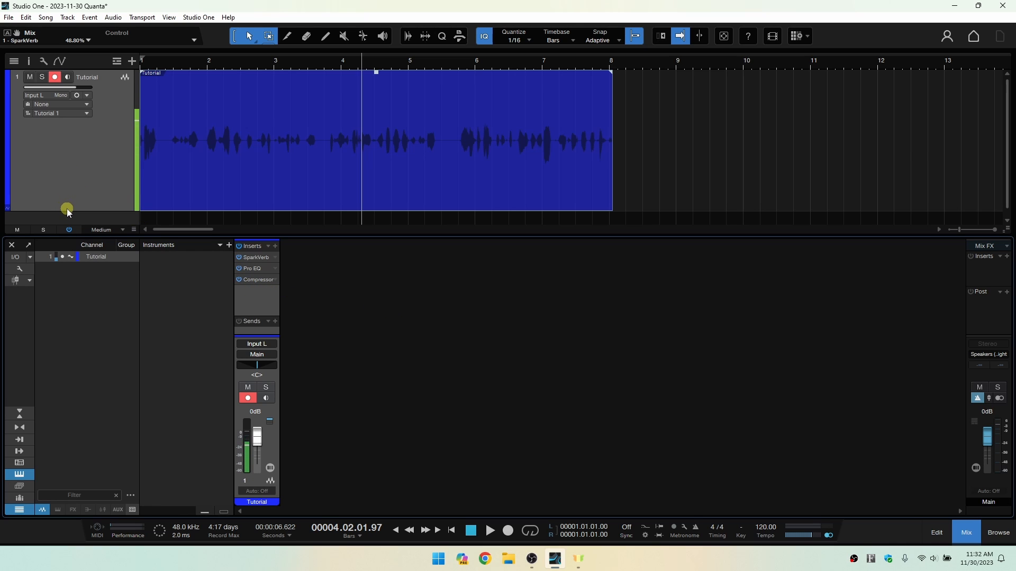
Add a mono audio track named Test below the shortened Tutorial track and copy Tutorial's Pro EQ into its inserts.
{"action": "left_click_drag", "start_coordinate": [67, 210], "coordinate": [72, 143]}
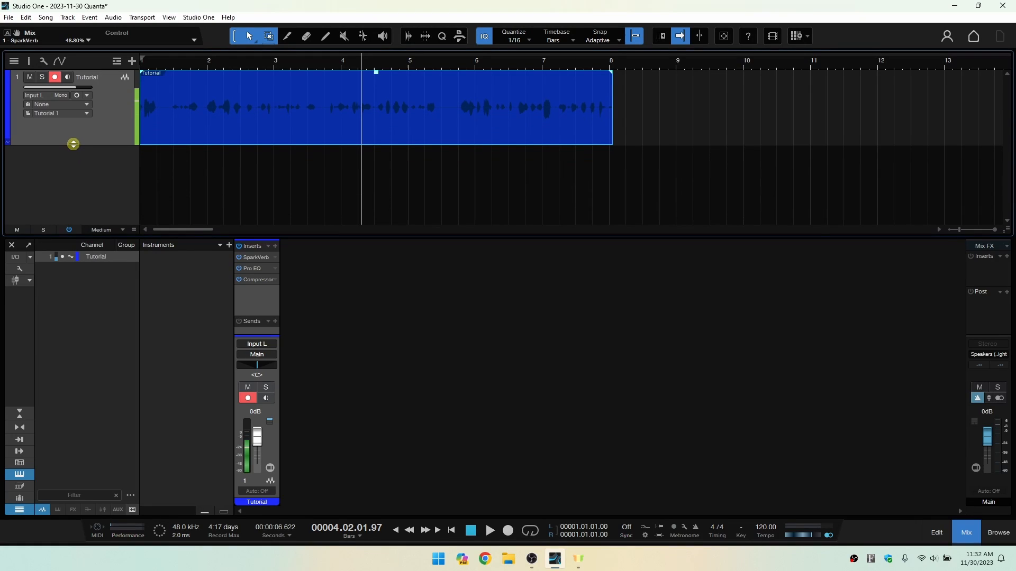
{"action": "double_click", "coordinate": [204, 174]}
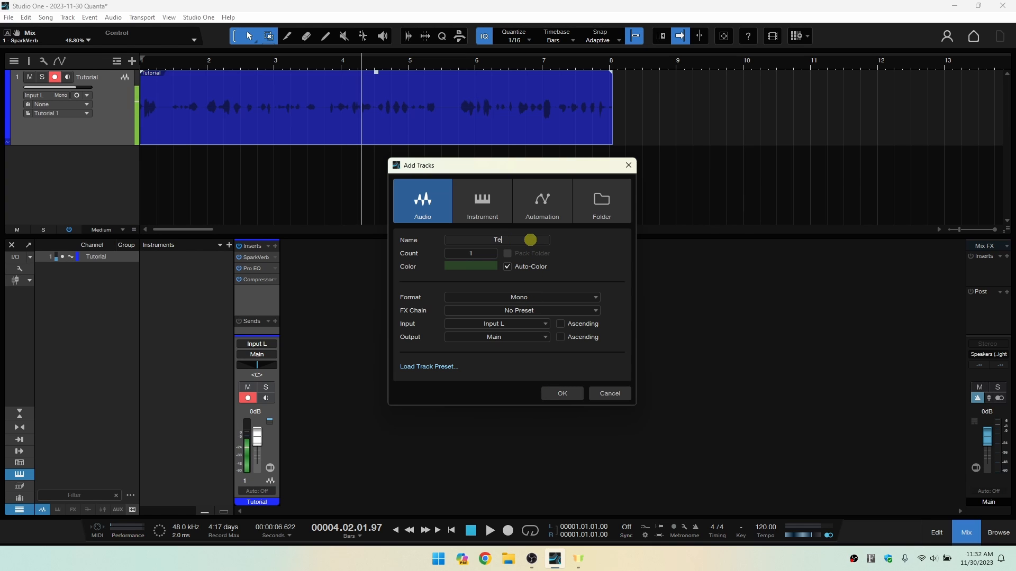
{"action": "key", "text": "Return"}
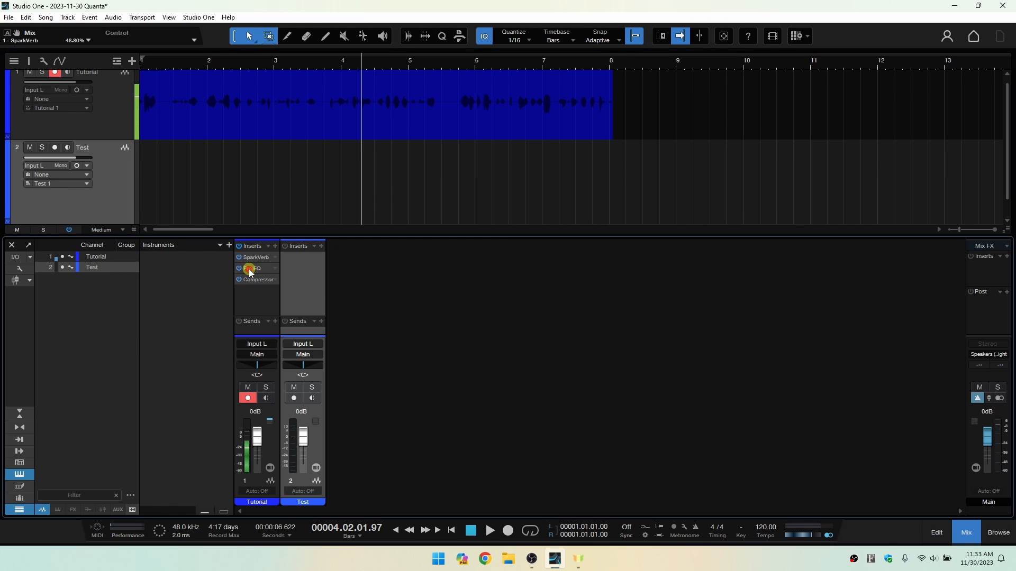
{"action": "left_click_drag", "start_coordinate": [274, 269], "coordinate": [296, 271]}
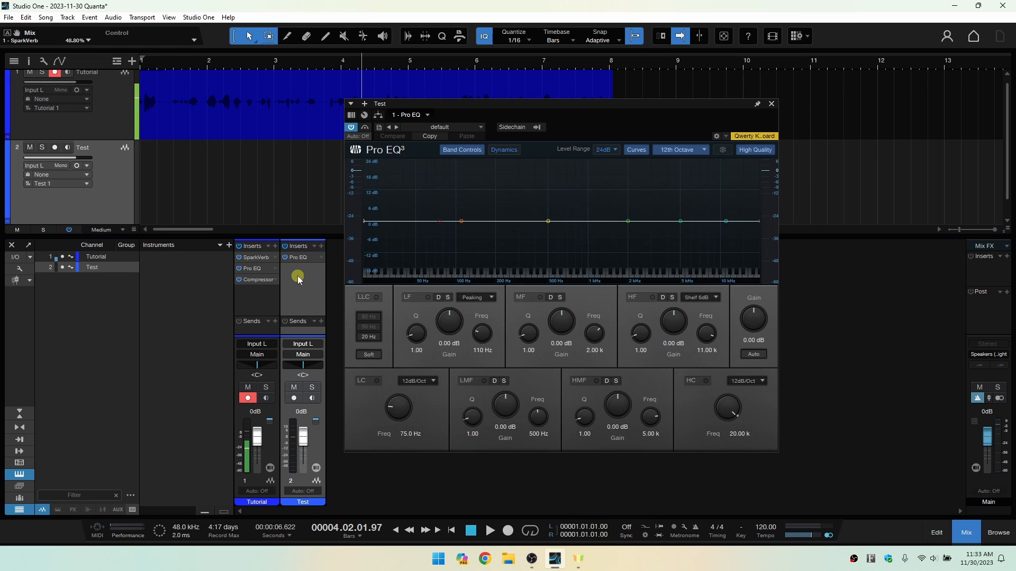
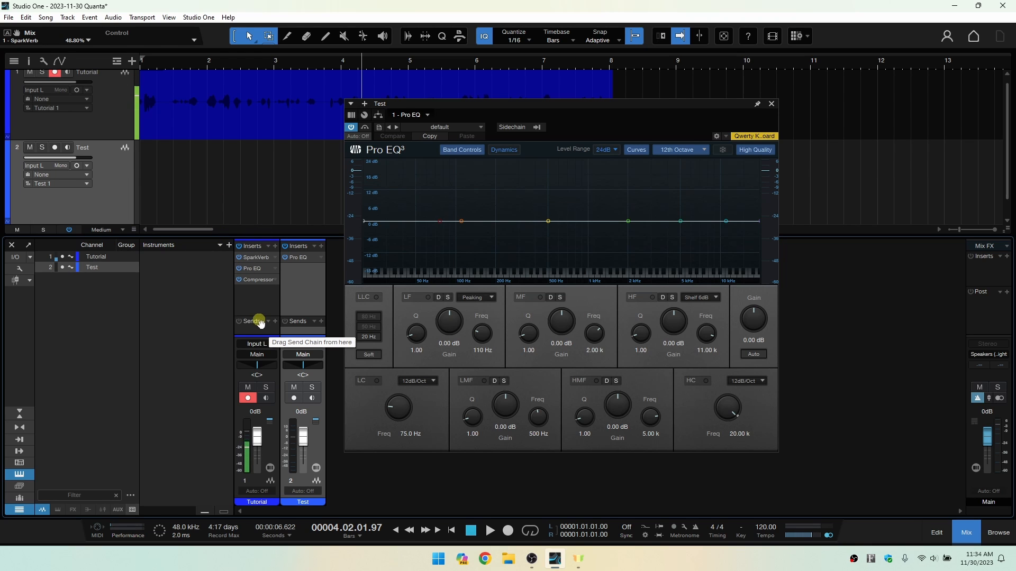
Bypass and re-enable the Tutorial channel's inserts, and close both the Pro EQ window and the console.
{"action": "left_click", "coordinate": [240, 248]}
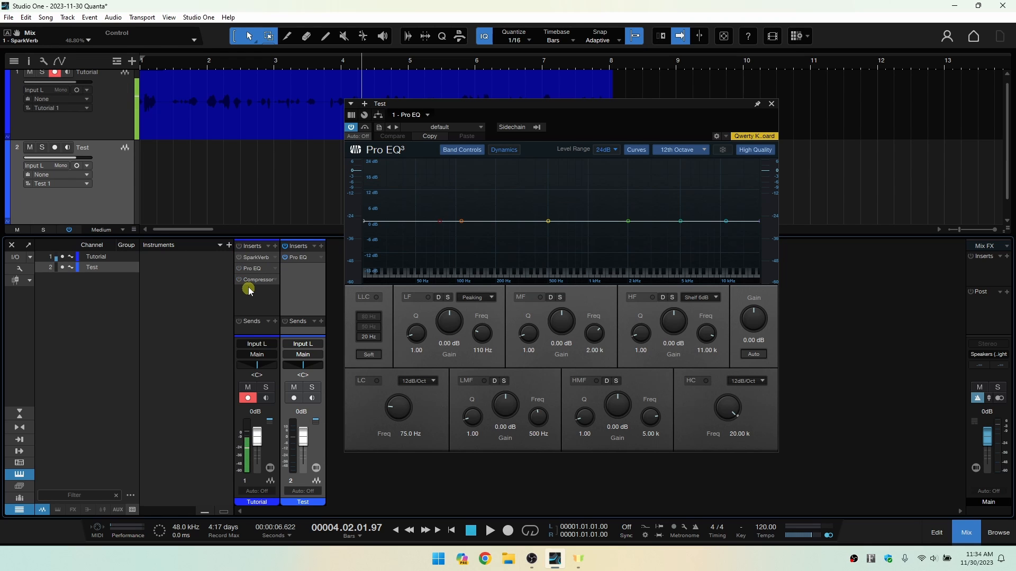
{"action": "left_click", "coordinate": [239, 248]}
{"action": "left_click", "coordinate": [770, 104]}
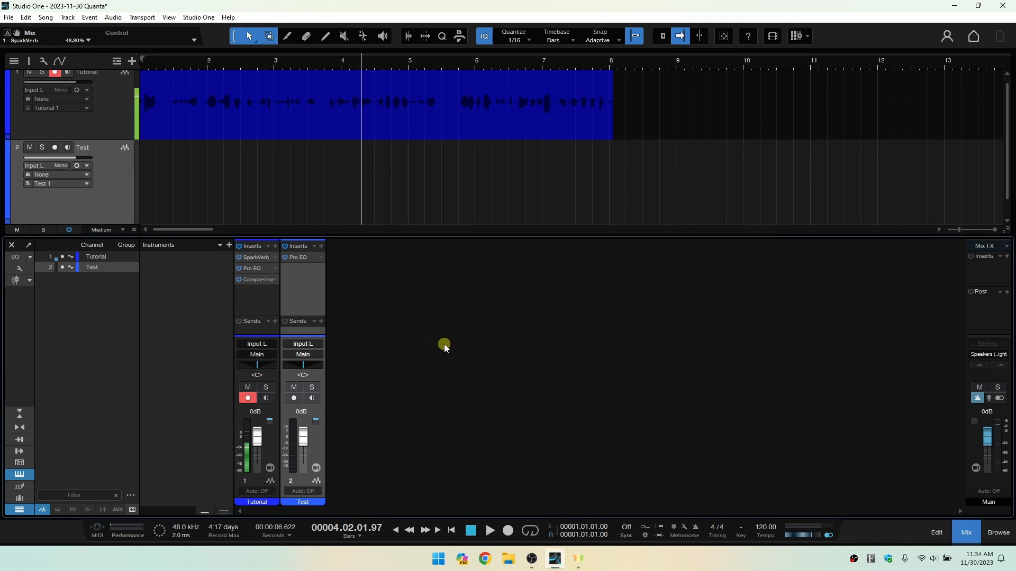
{"action": "left_click", "coordinate": [966, 533]}
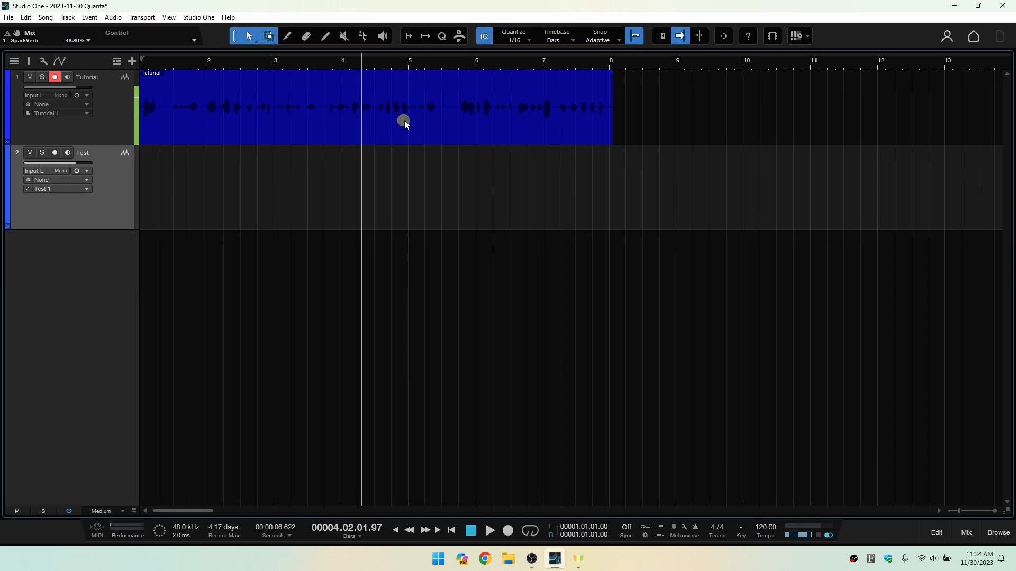
Try a long fade-out on the Tutorial event, adjust its length and curve, and remove the fade again.
{"action": "left_click", "coordinate": [449, 133]}
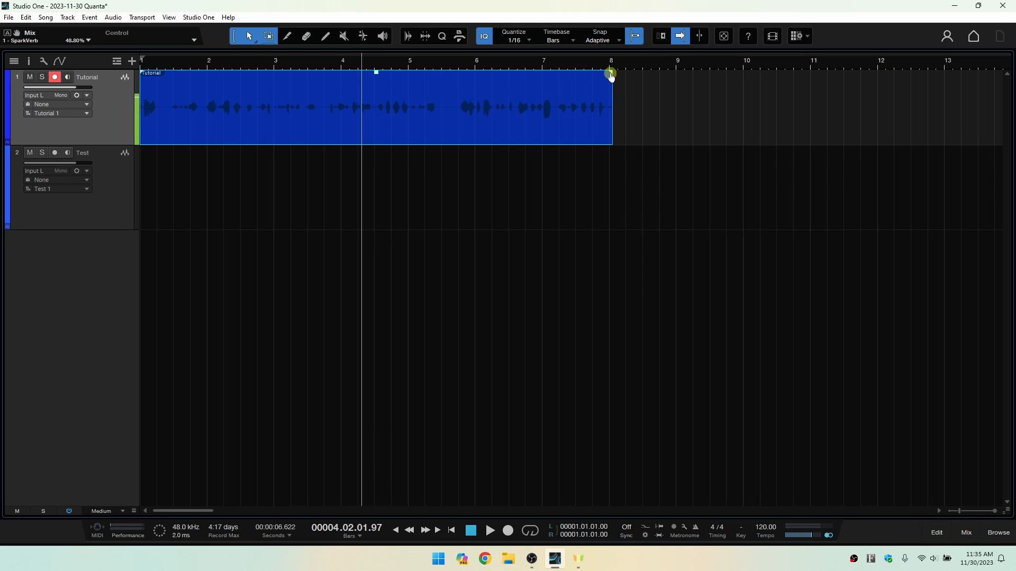
{"action": "left_click_drag", "start_coordinate": [611, 75], "coordinate": [339, 104]}
{"action": "left_click_drag", "start_coordinate": [279, 101], "coordinate": [435, 100]}
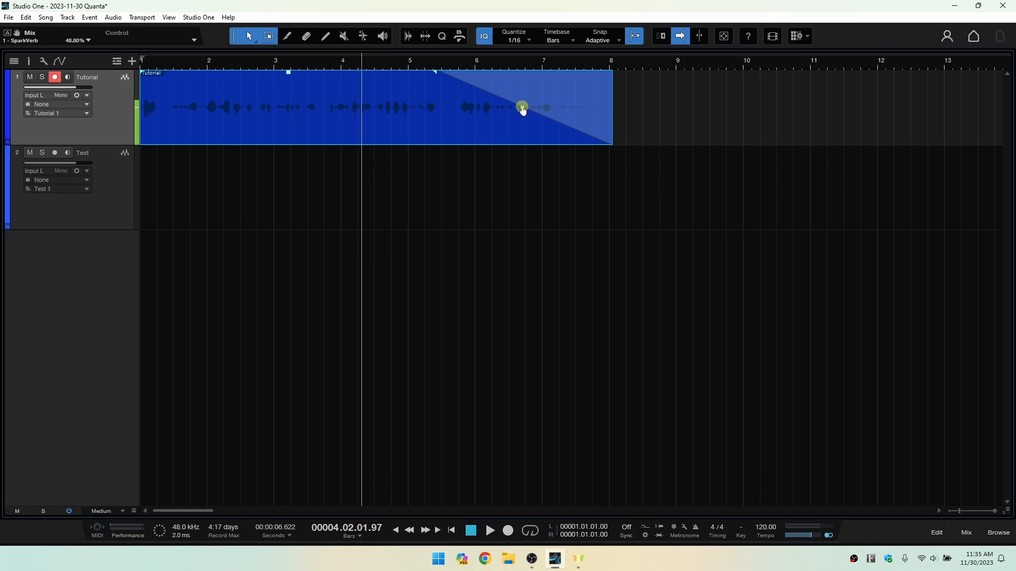
{"action": "left_click_drag", "start_coordinate": [523, 110], "coordinate": [544, 109]}
{"action": "left_click_drag", "start_coordinate": [436, 74], "coordinate": [635, 70]}
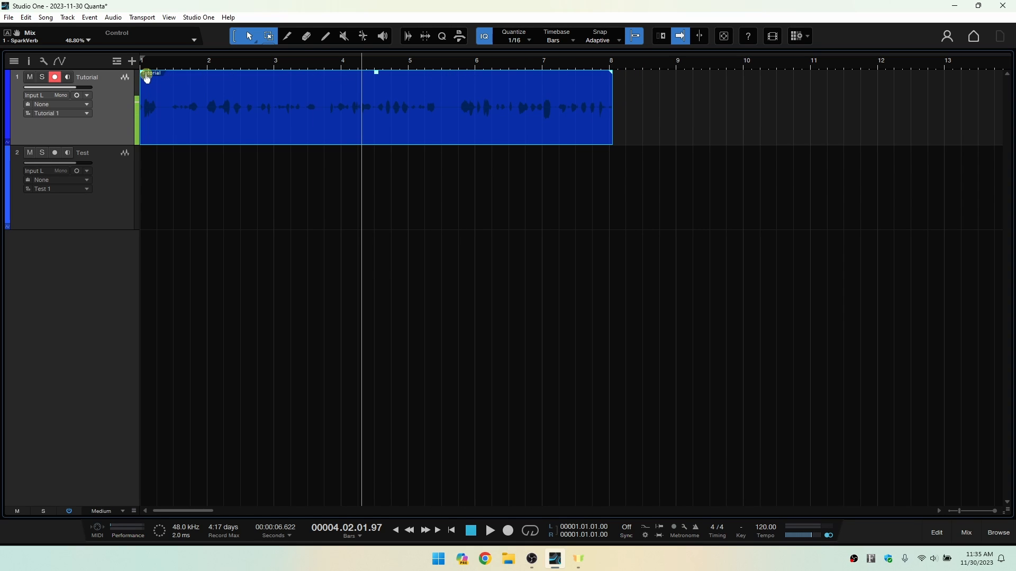
{"action": "mouse_move", "coordinate": [145, 77]}
{"action": "left_mouse_down"}
{"action": "mouse_move", "coordinate": [469, 93]}
{"action": "mouse_move", "coordinate": [142, 74]}
{"action": "left_mouse_up"}
Raise the Tutorial event's clip gain with its volume handle and return it to the original level.
{"action": "left_click_drag", "start_coordinate": [377, 77], "coordinate": [377, 76]}
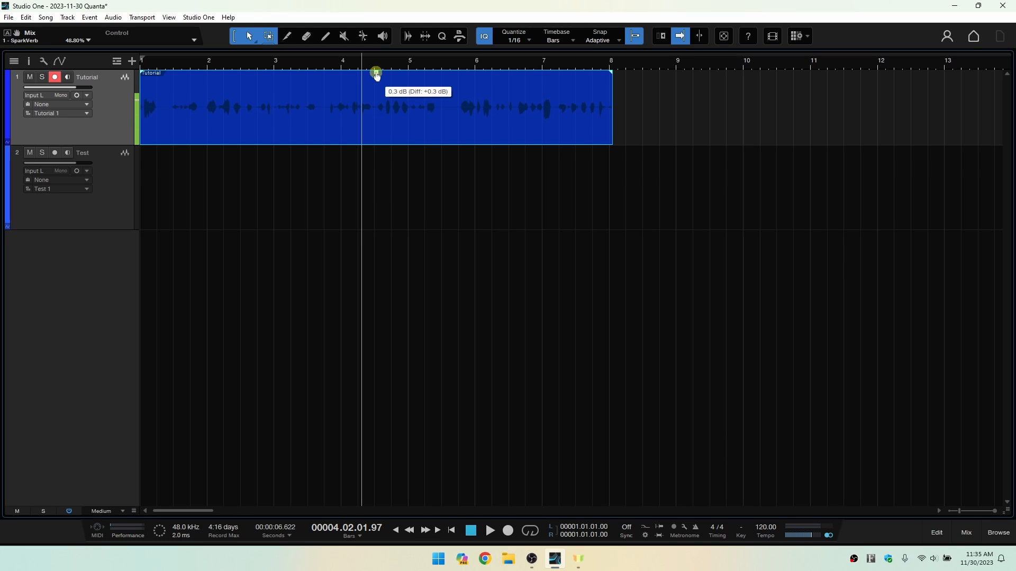
{"action": "mouse_move", "coordinate": [376, 76]}
{"action": "left_mouse_down"}
{"action": "mouse_move", "coordinate": [378, 115]}
{"action": "mouse_move", "coordinate": [378, 50]}
{"action": "mouse_move", "coordinate": [378, 64]}
{"action": "left_mouse_up"}
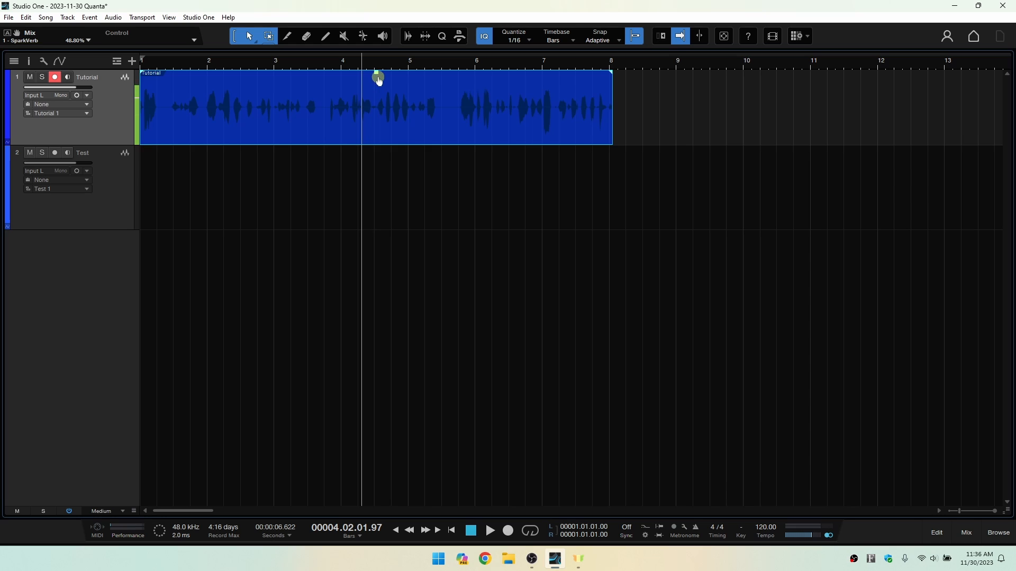
{"action": "left_click", "coordinate": [376, 72], "text": "ctrl"}
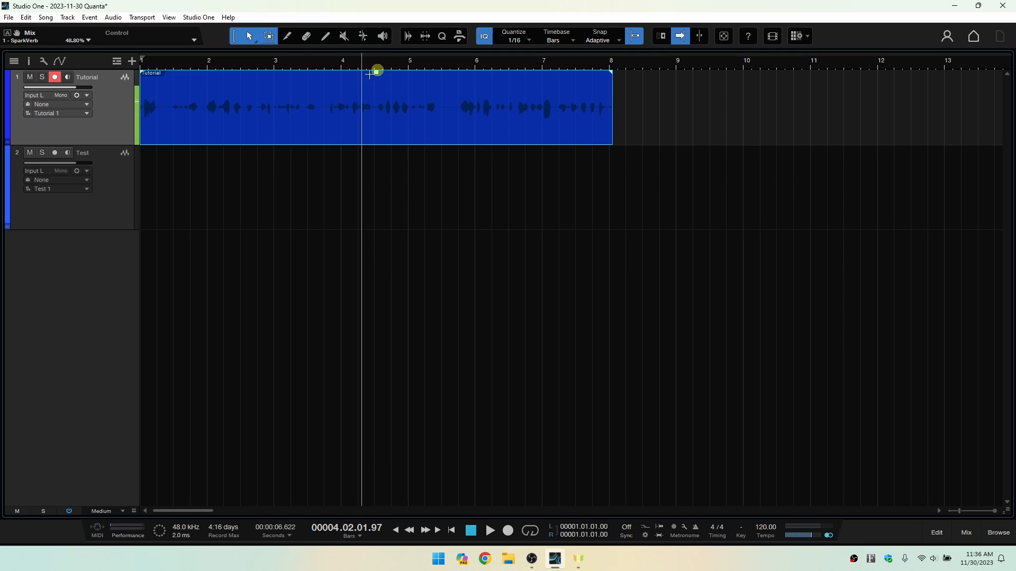
Lower the Tutorial event's clip gain, reset Gain to 0 dB in the inspector's event section, and hide the inspector.
{"action": "left_click", "coordinate": [29, 62]}
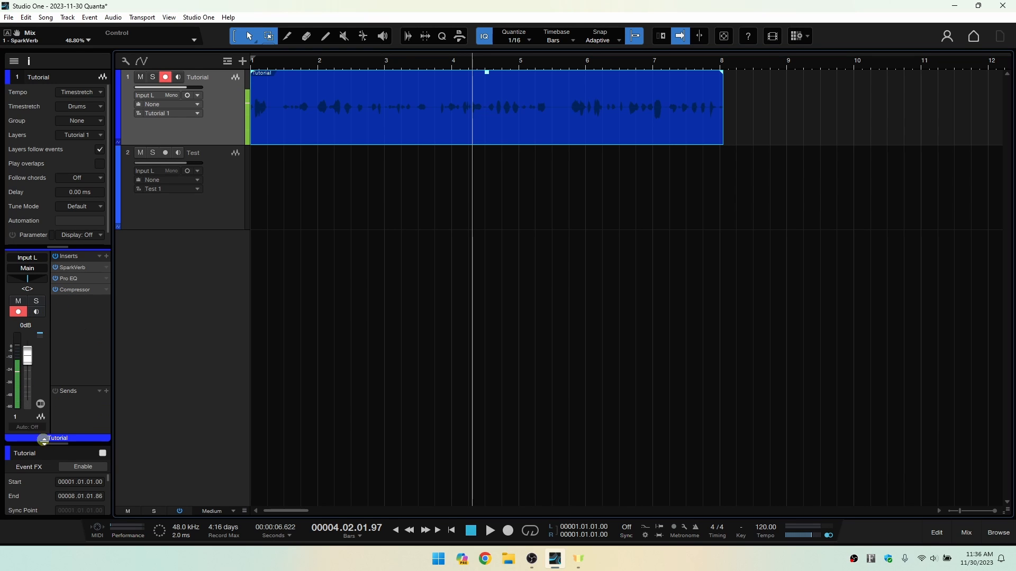
{"action": "left_click_drag", "start_coordinate": [55, 445], "coordinate": [66, 289]}
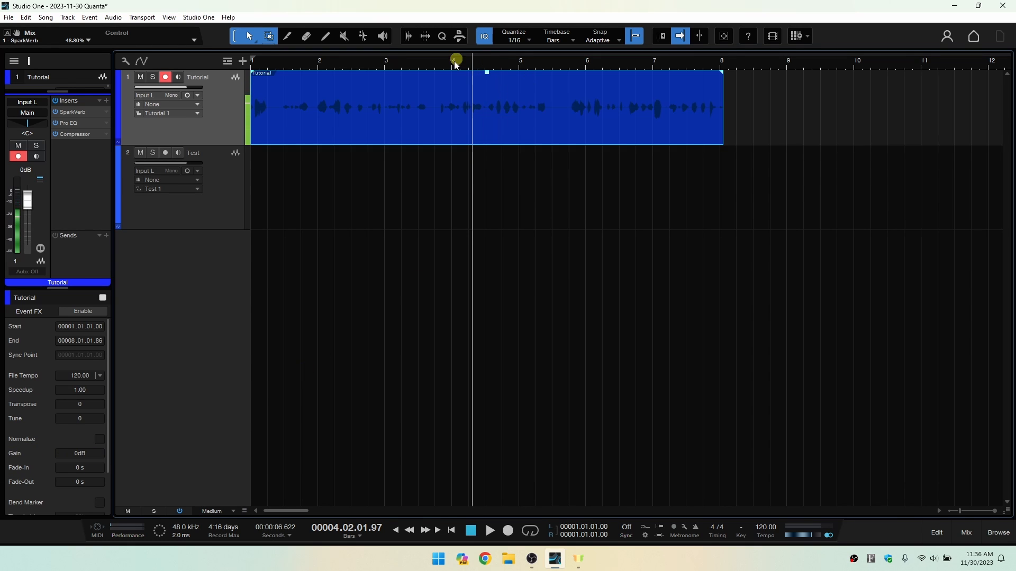
{"action": "left_click_drag", "start_coordinate": [487, 74], "coordinate": [487, 113]}
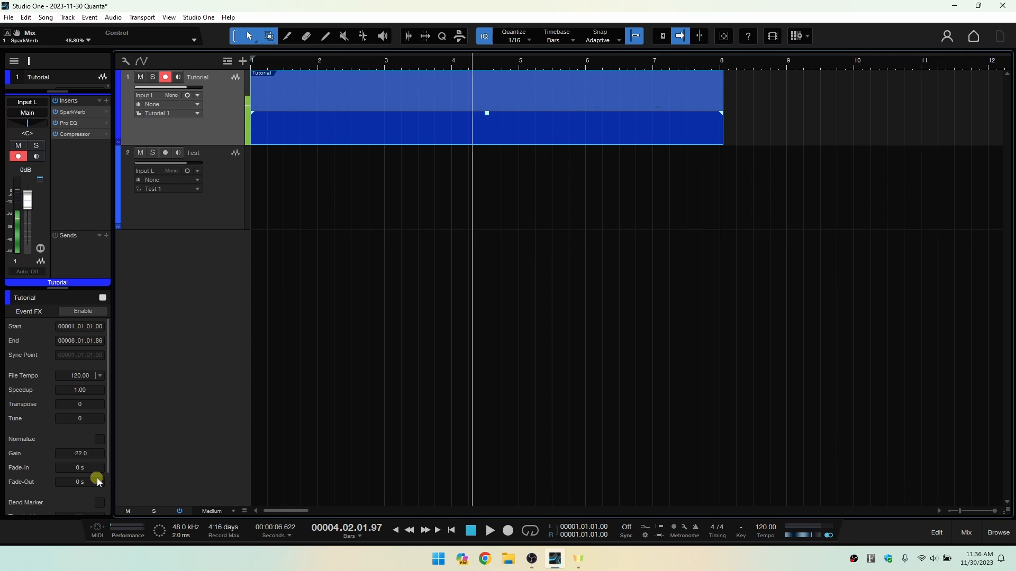
{"action": "left_click", "coordinate": [78, 453]}
{"action": "type", "text": "0"}
{"action": "key", "text": "Return"}
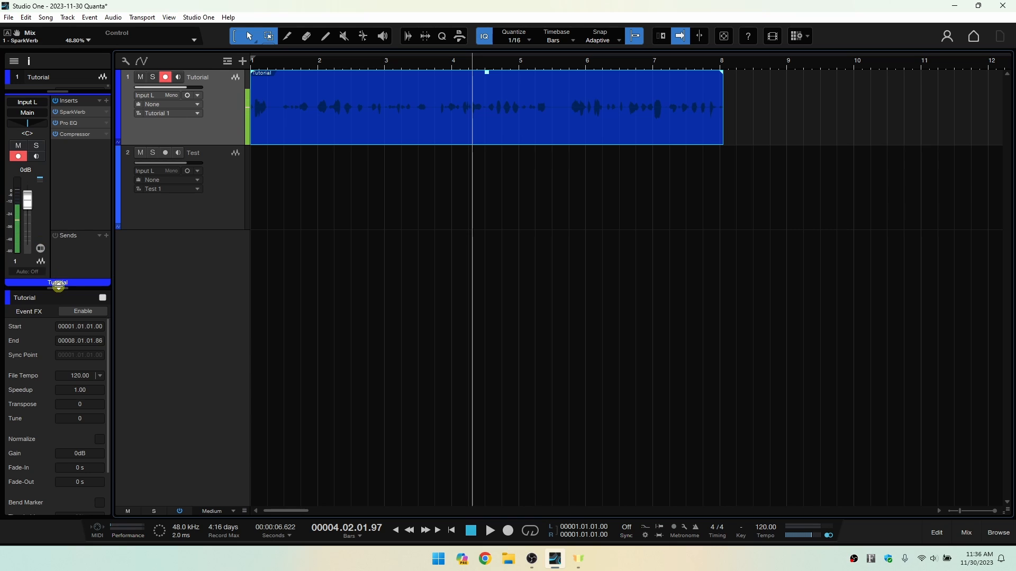
{"action": "left_click_drag", "start_coordinate": [58, 286], "coordinate": [58, 423]}
{"action": "left_click", "coordinate": [29, 65]}
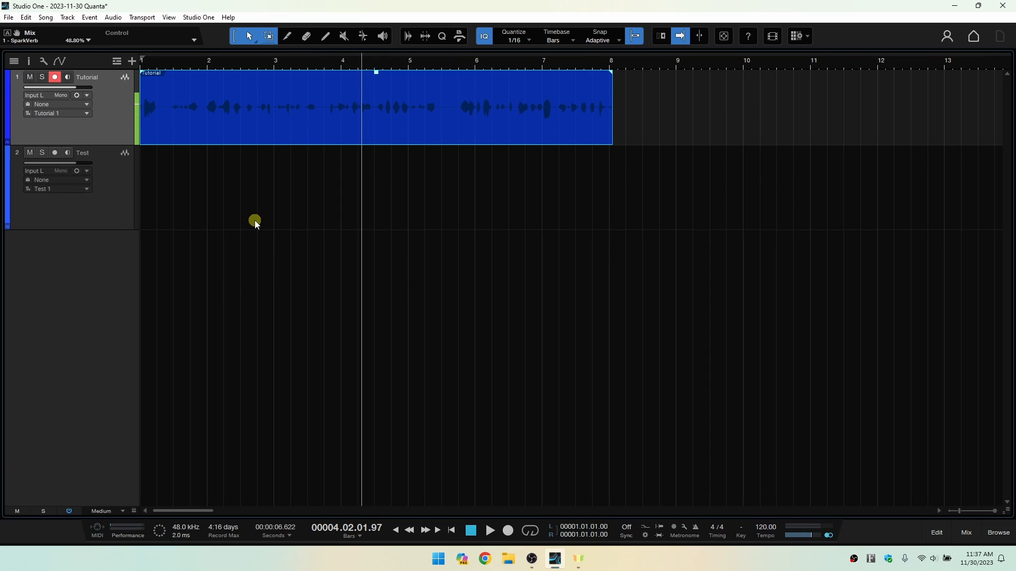
Open the Tutorial event in the audio editor, and toggle the editor view until it is closed again.
{"action": "double_click", "coordinate": [438, 128]}
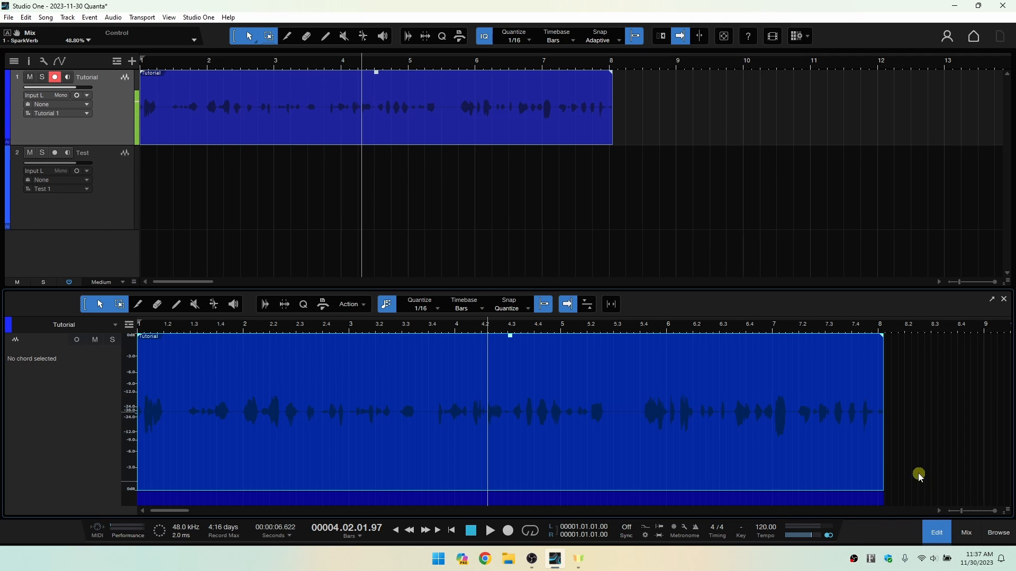
{"action": "left_click", "coordinate": [936, 533]}
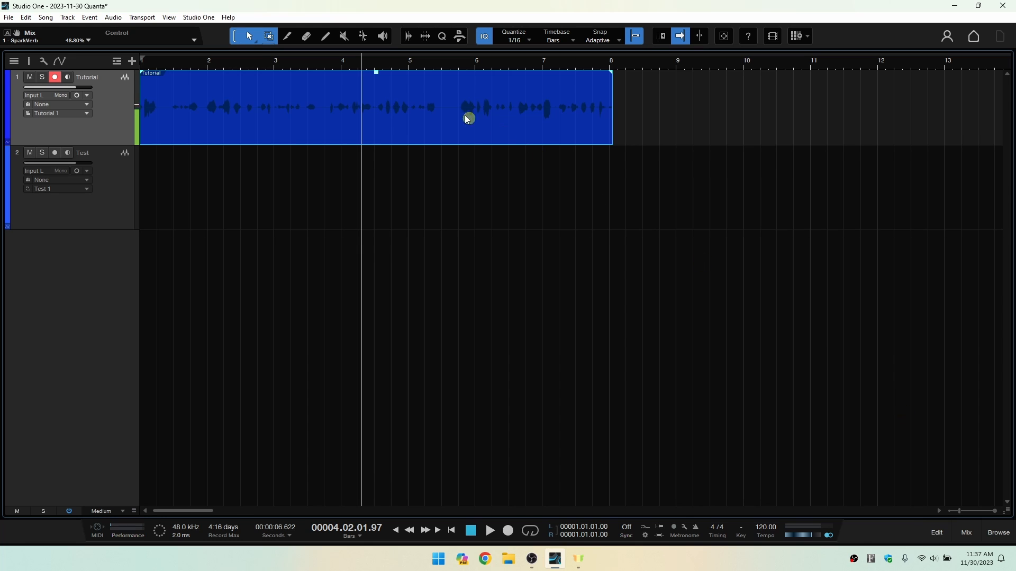
{"action": "left_click", "coordinate": [936, 533]}
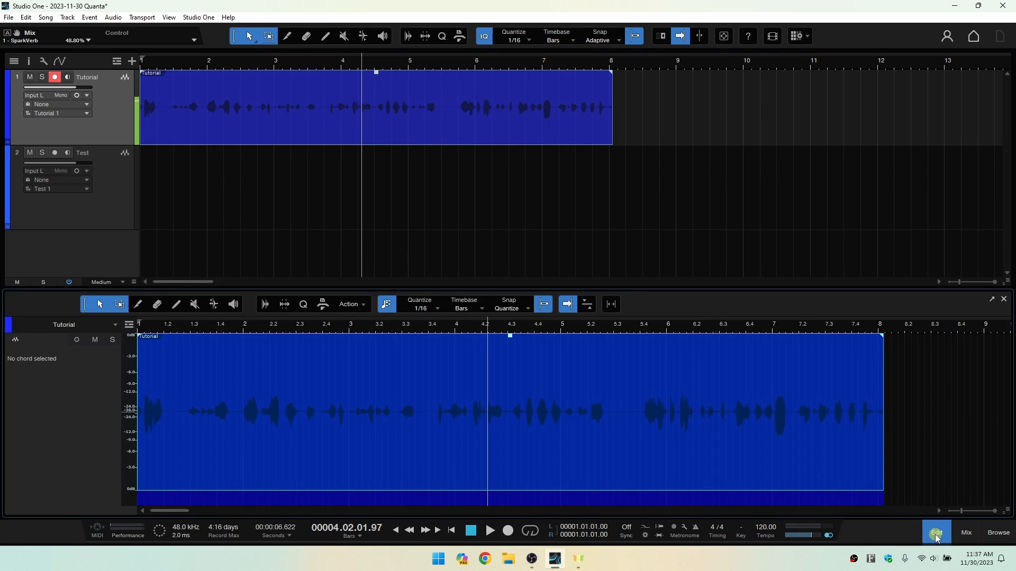
{"action": "left_click", "coordinate": [936, 540]}
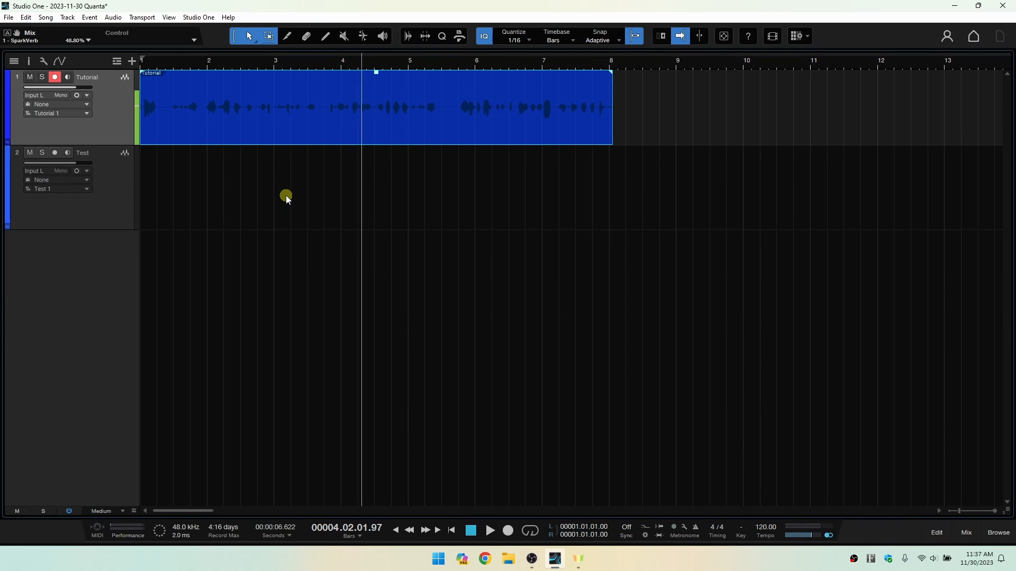
Dismiss the Tutorial event's context menu, select the event and duplicate it twice along its track.
{"action": "right_click", "coordinate": [280, 123]}
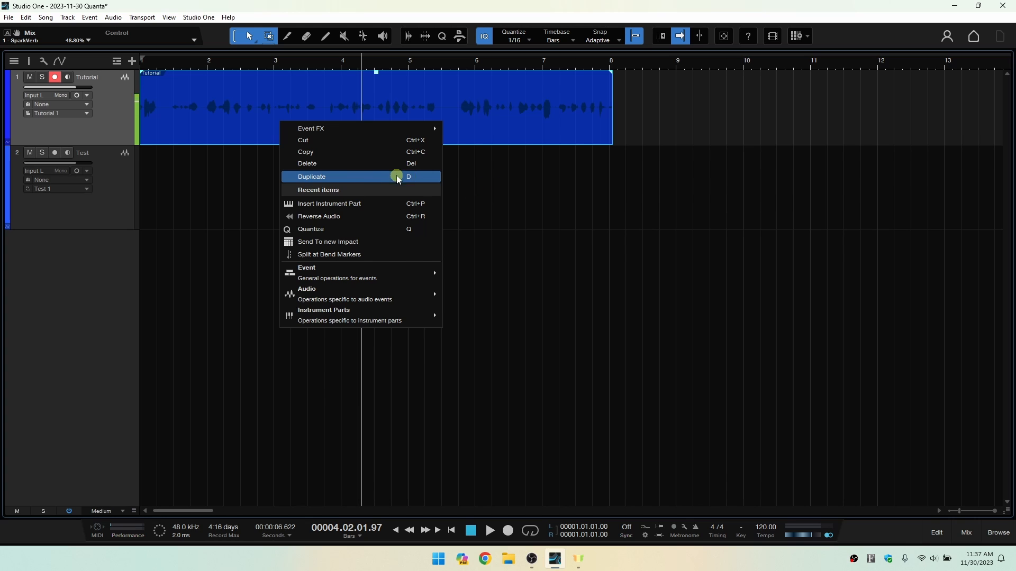
{"action": "left_click", "coordinate": [551, 212]}
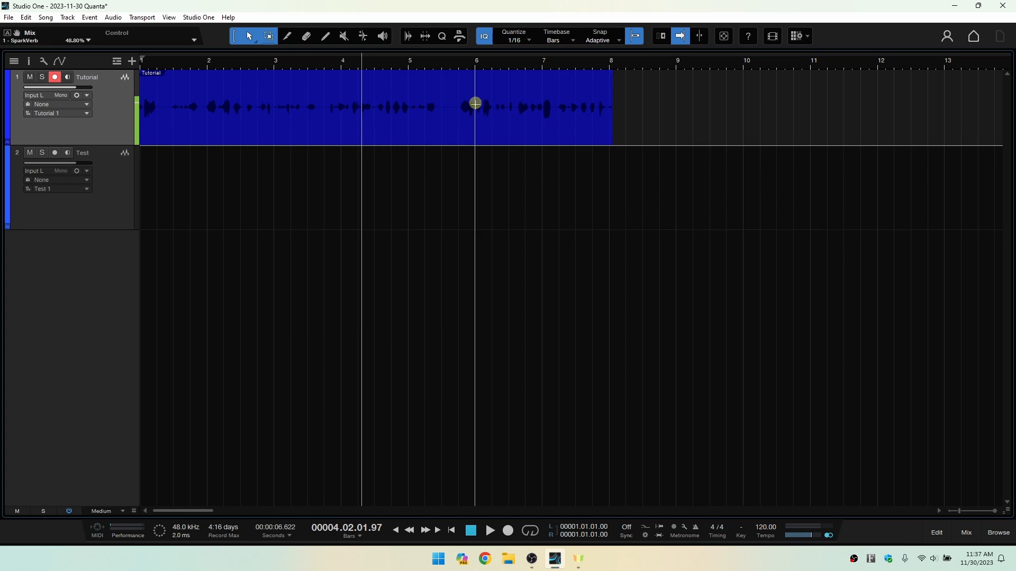
{"action": "left_click", "coordinate": [443, 140]}
{"action": "key", "text": "d"}
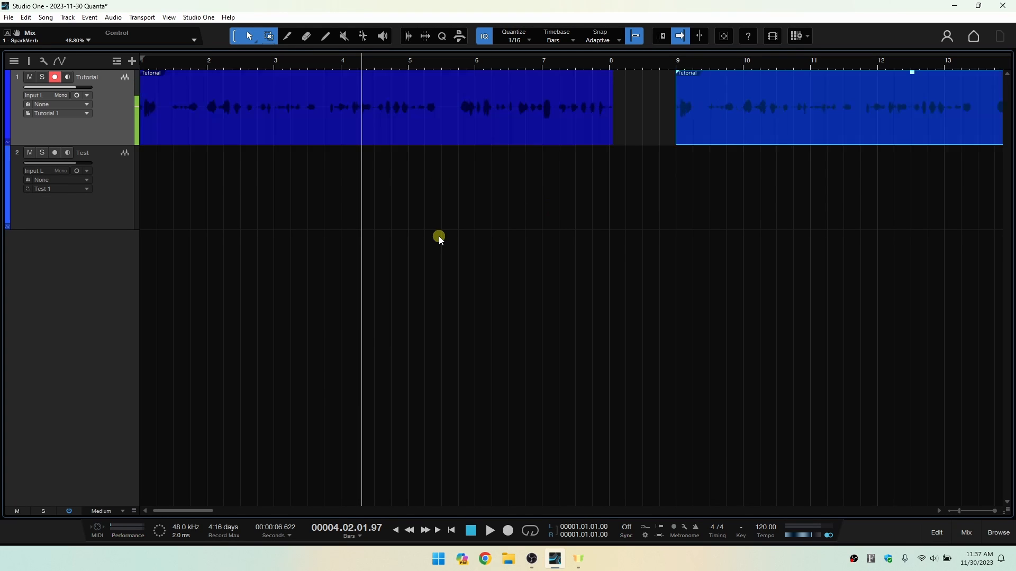
{"action": "key", "text": "d"}
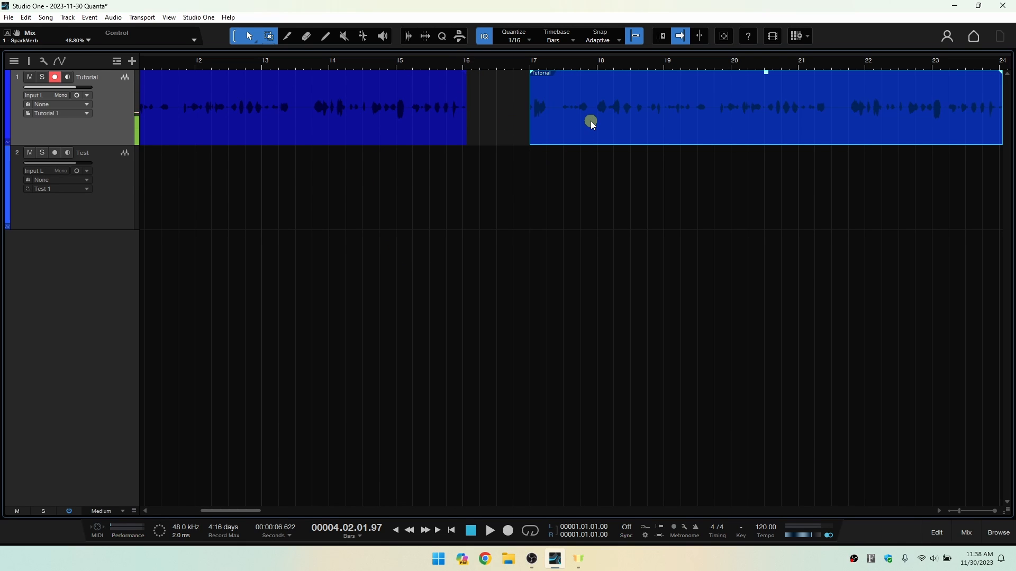
Remove both duplicates from the Tutorial track, starting with the last one.
{"action": "key", "text": "Delete"}
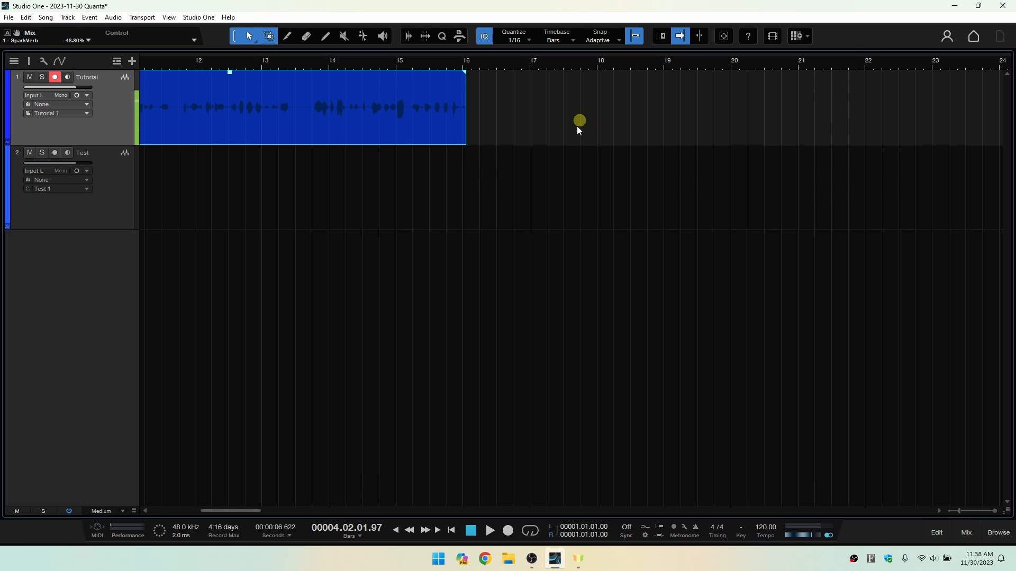
{"action": "left_click_drag", "start_coordinate": [239, 512], "coordinate": [201, 508]}
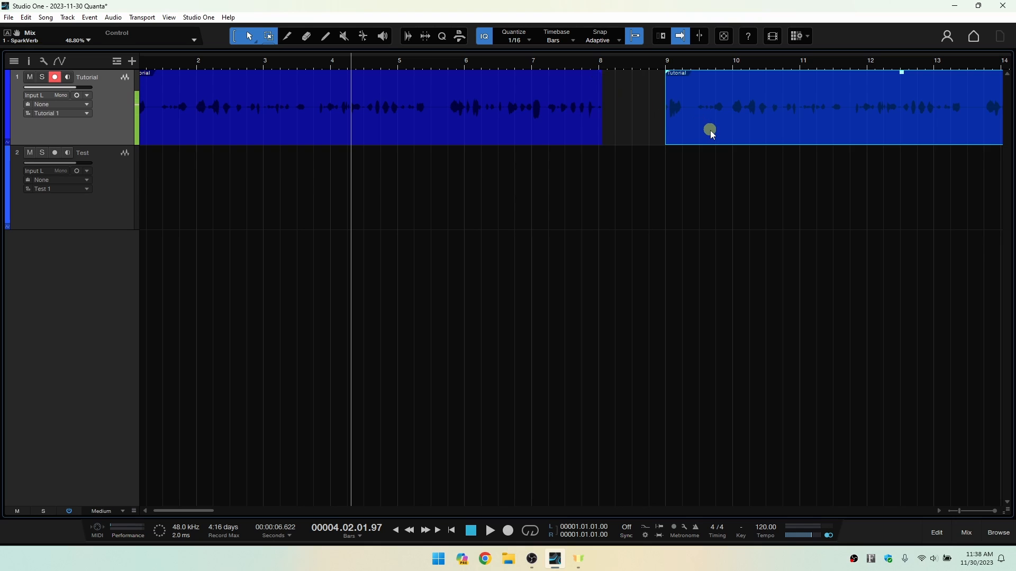
{"action": "key", "text": "ctrl+z"}
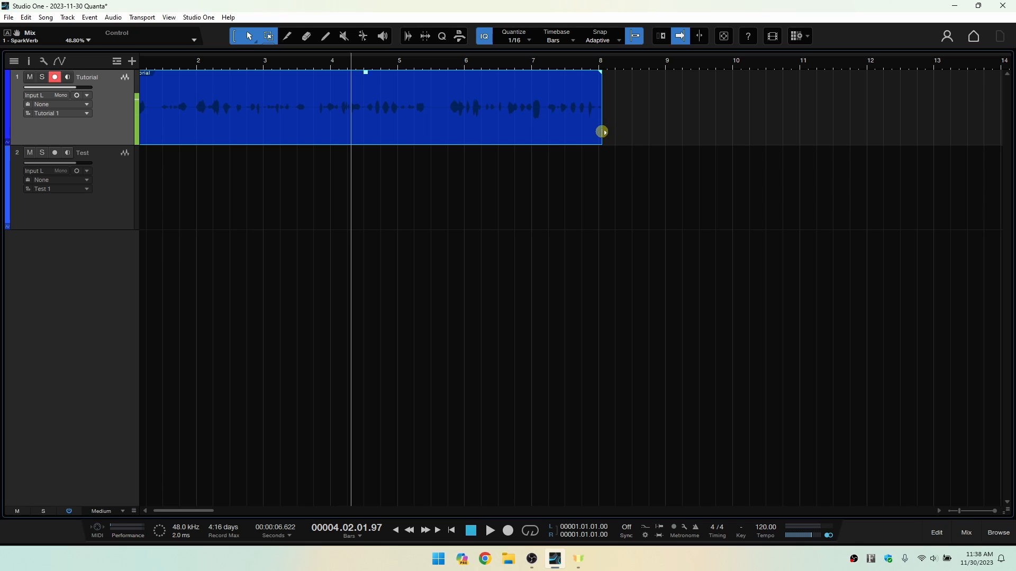
Trim the end of the Tutorial event to bar 8 and duplicate it four times back to back.
{"action": "mouse_move", "coordinate": [602, 131]}
{"action": "left_mouse_down"}
{"action": "mouse_move", "coordinate": [527, 129]}
{"action": "mouse_move", "coordinate": [664, 129]}
{"action": "mouse_move", "coordinate": [569, 137]}
{"action": "mouse_move", "coordinate": [598, 134]}
{"action": "left_mouse_up"}
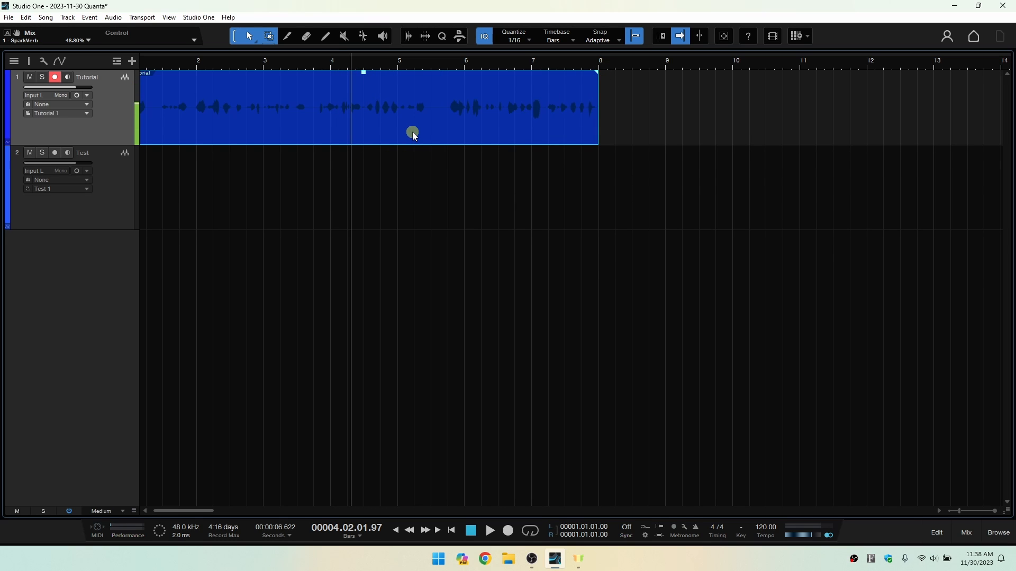
{"action": "key", "text": "d"}
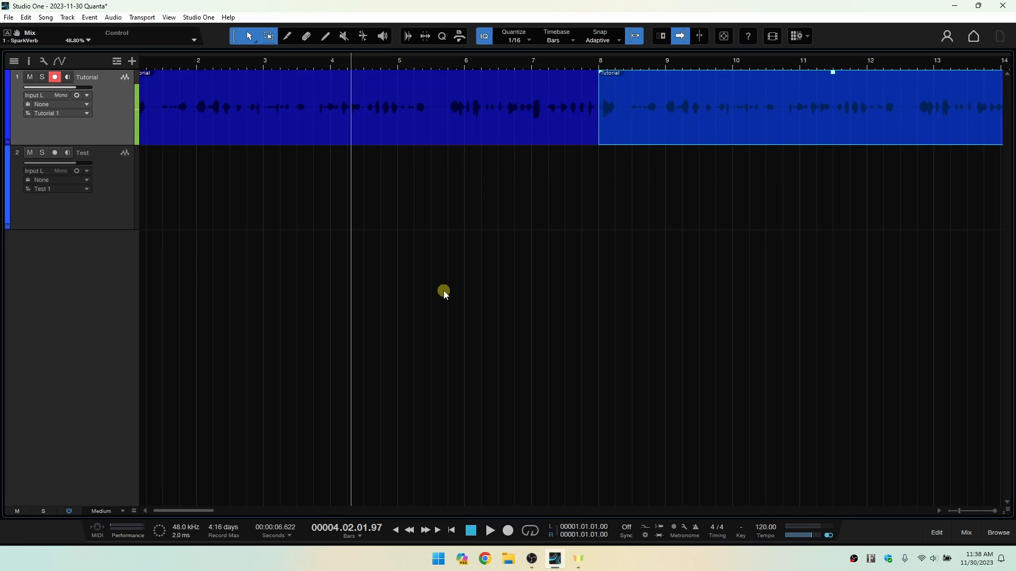
{"action": "key", "text": "d"}
{"action": "key", "text": "d"}
{"action": "key", "text": "d"}
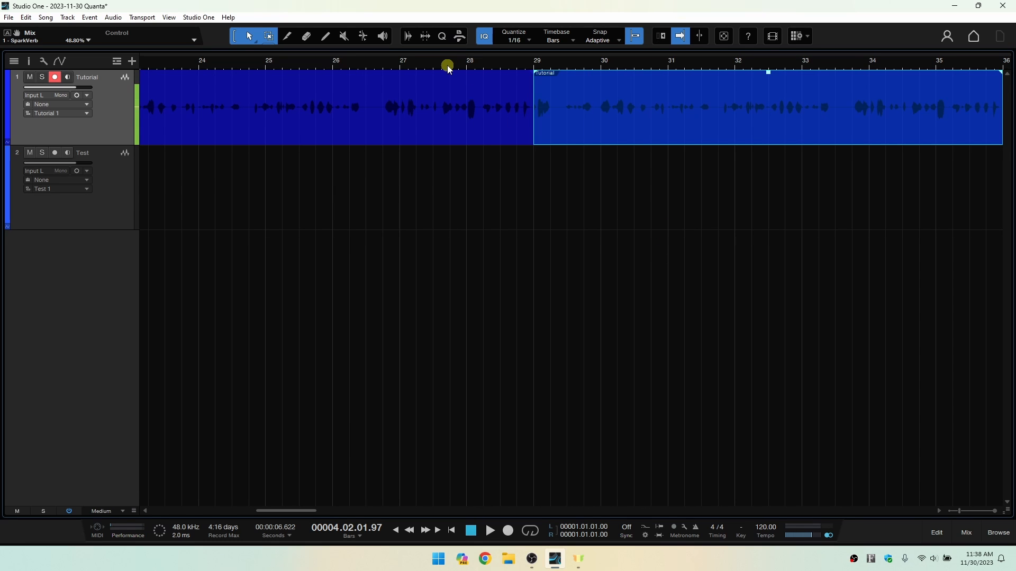
View the whole row of Tutorial events and select them one by one to check that they are separate.
{"action": "left_click_drag", "start_coordinate": [412, 66], "coordinate": [568, 38]}
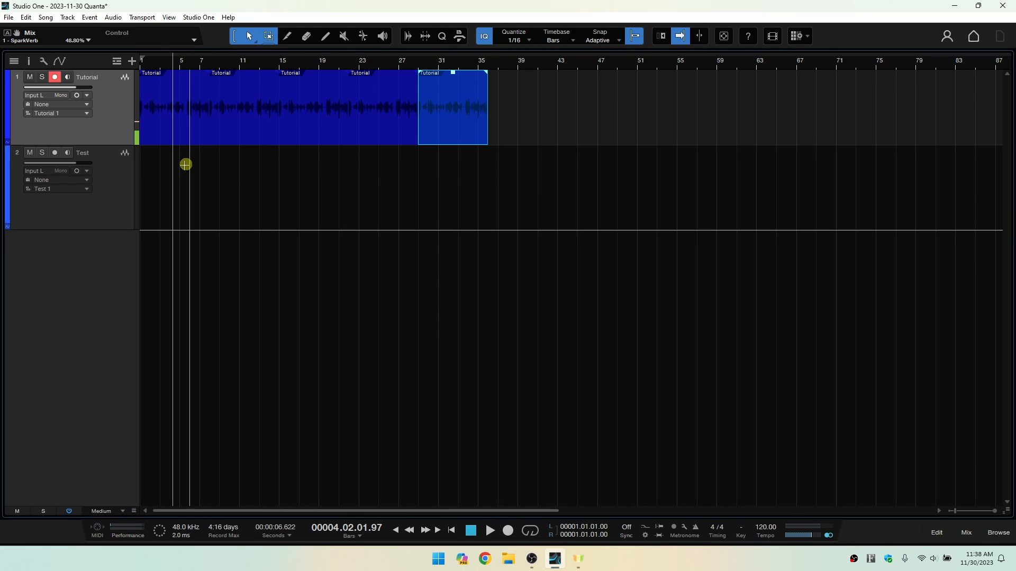
{"action": "left_click", "coordinate": [392, 136]}
{"action": "left_click", "coordinate": [311, 138]}
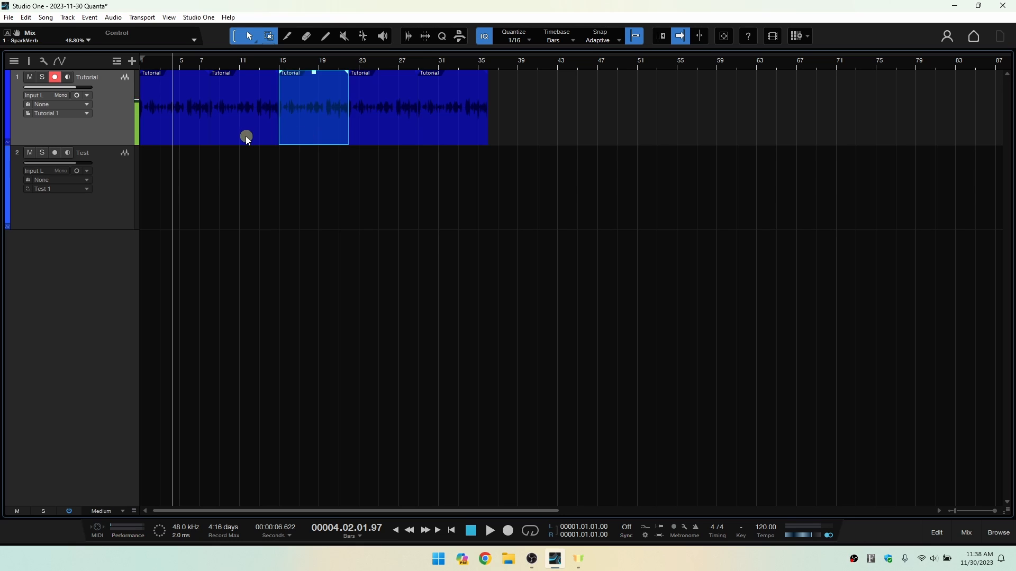
{"action": "left_click", "coordinate": [243, 136]}
{"action": "left_click", "coordinate": [170, 136]}
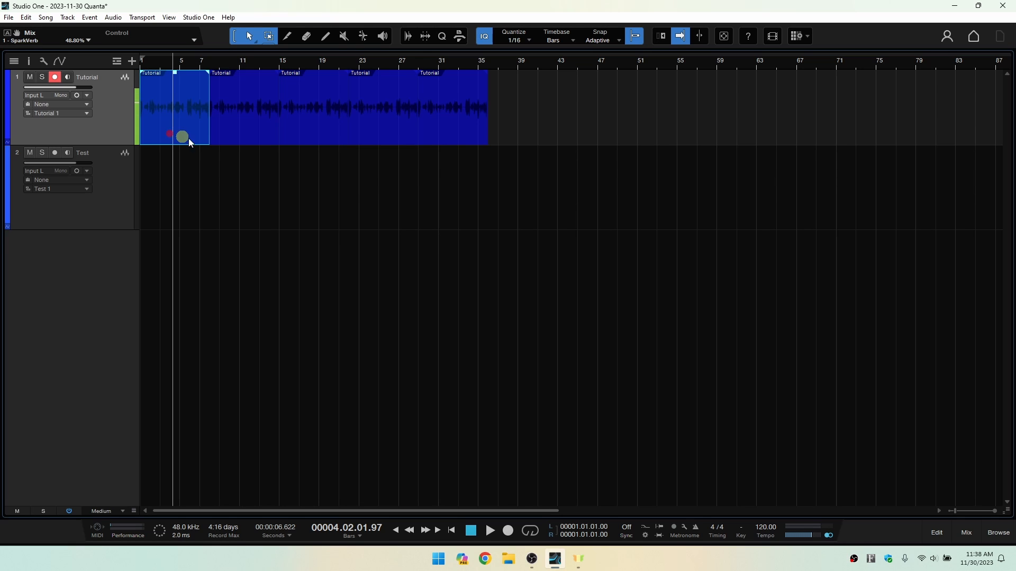
{"action": "left_click", "coordinate": [549, 131]}
Delete the last duplicate, select the remaining three duplicates together and delete them, keeping only the first Tutorial event.
{"action": "left_click", "coordinate": [460, 135]}
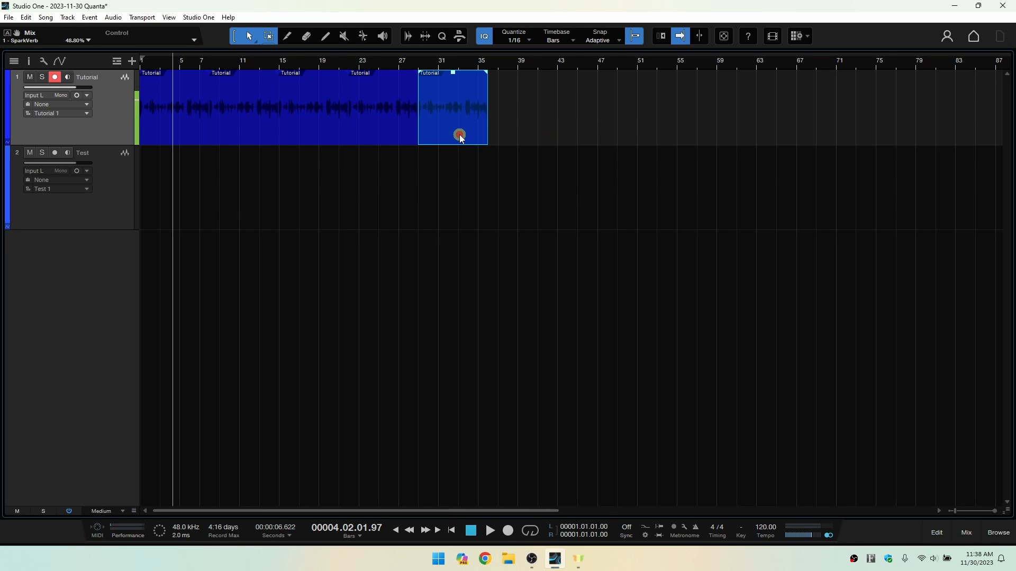
{"action": "key", "text": "Delete"}
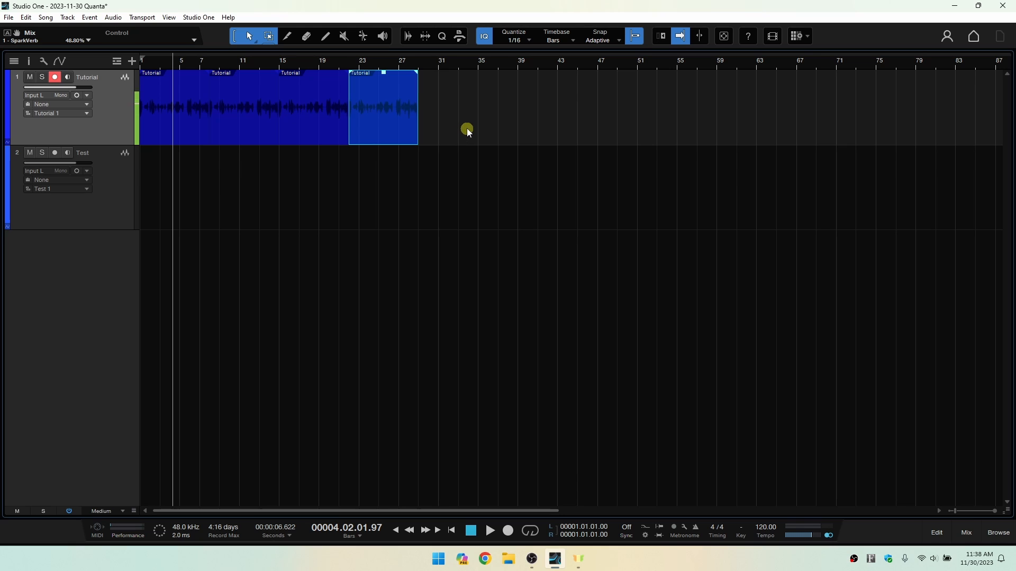
{"action": "left_click_drag", "start_coordinate": [467, 130], "coordinate": [227, 135]}
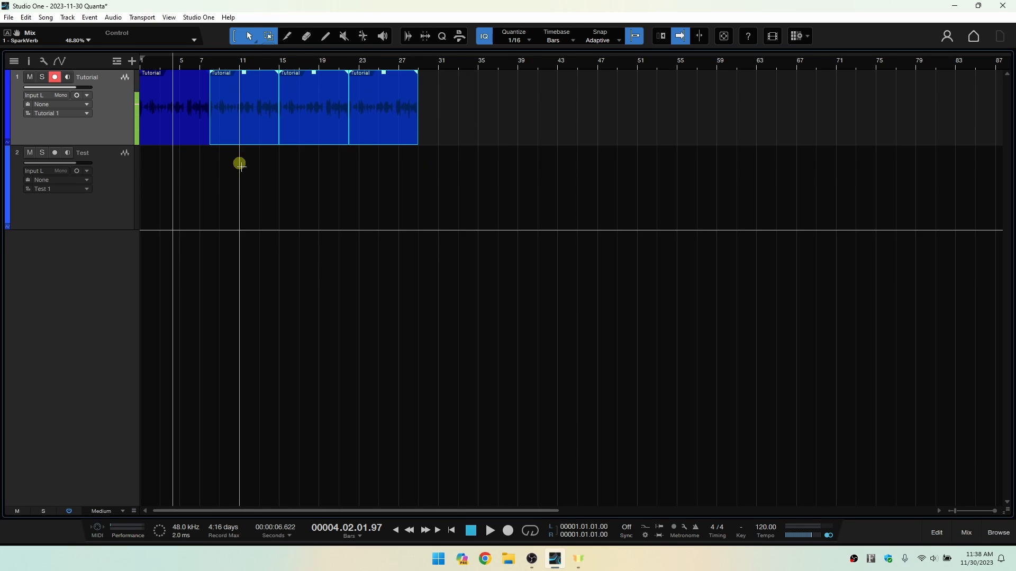
{"action": "key", "text": "Delete"}
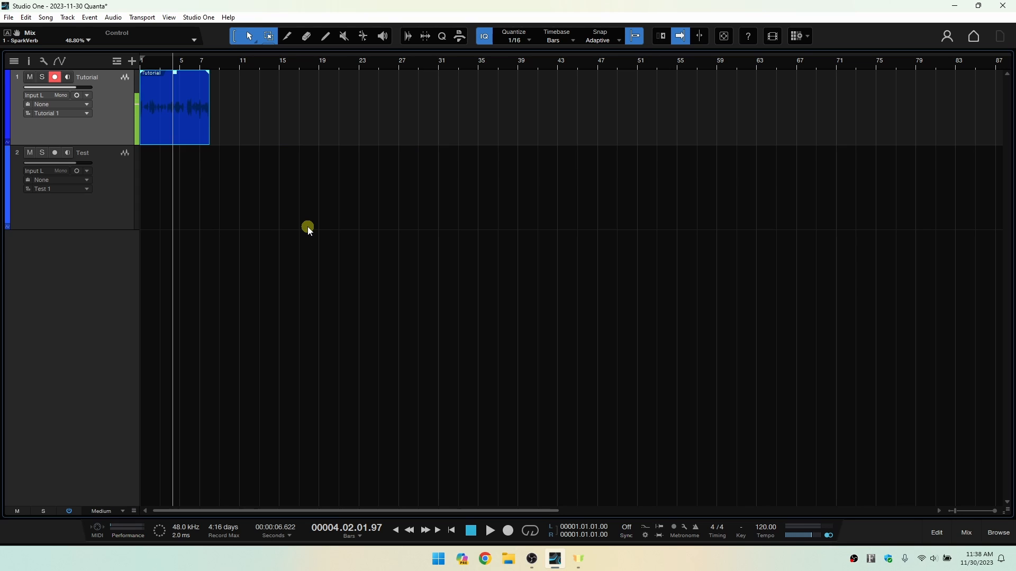
{"action": "left_click", "coordinate": [268, 126]}
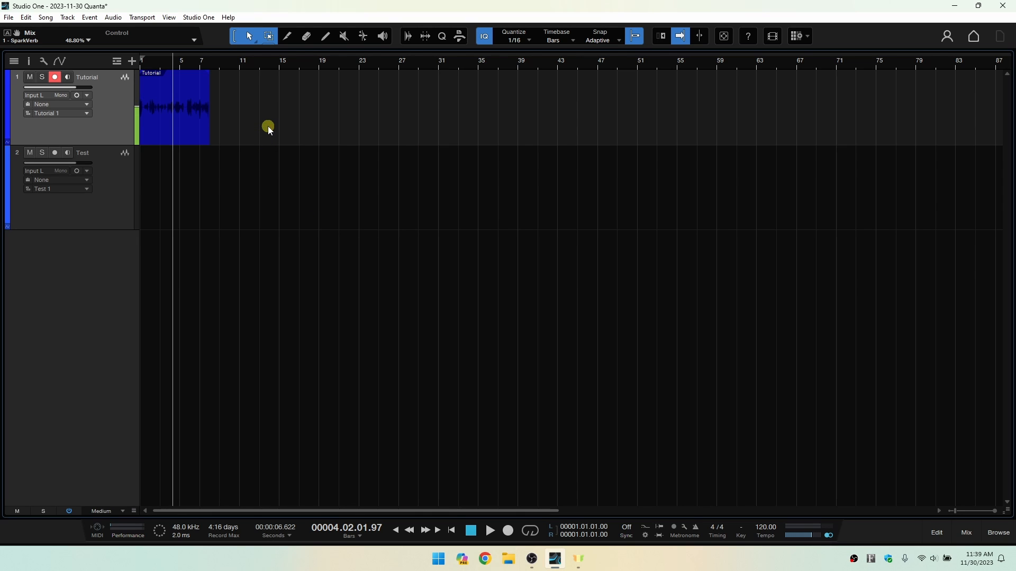
Select the Tutorial event and try moving it along its track and back to bar 1.
{"action": "left_click_drag", "start_coordinate": [156, 62], "coordinate": [449, 97]}
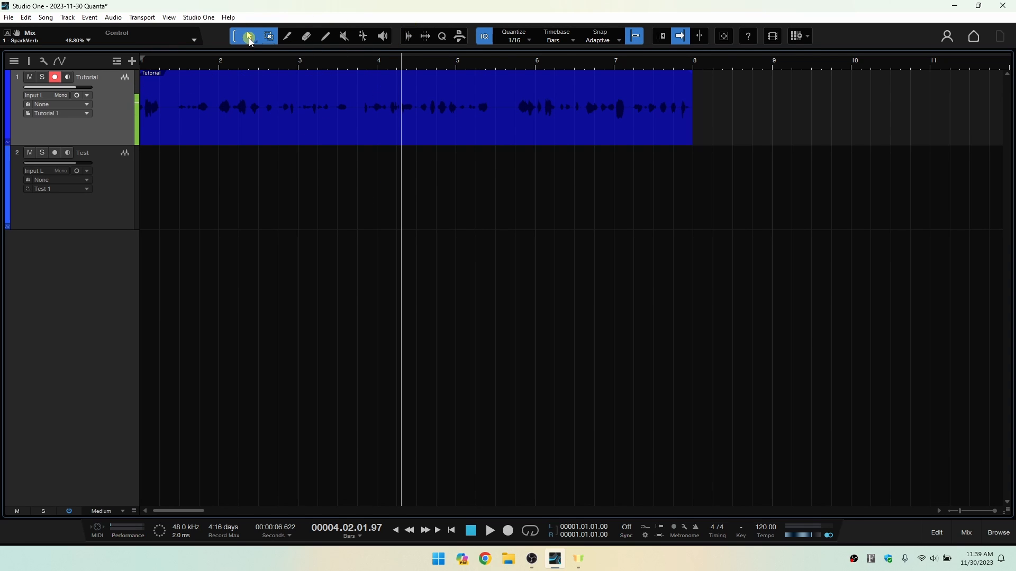
{"action": "left_click", "coordinate": [311, 128]}
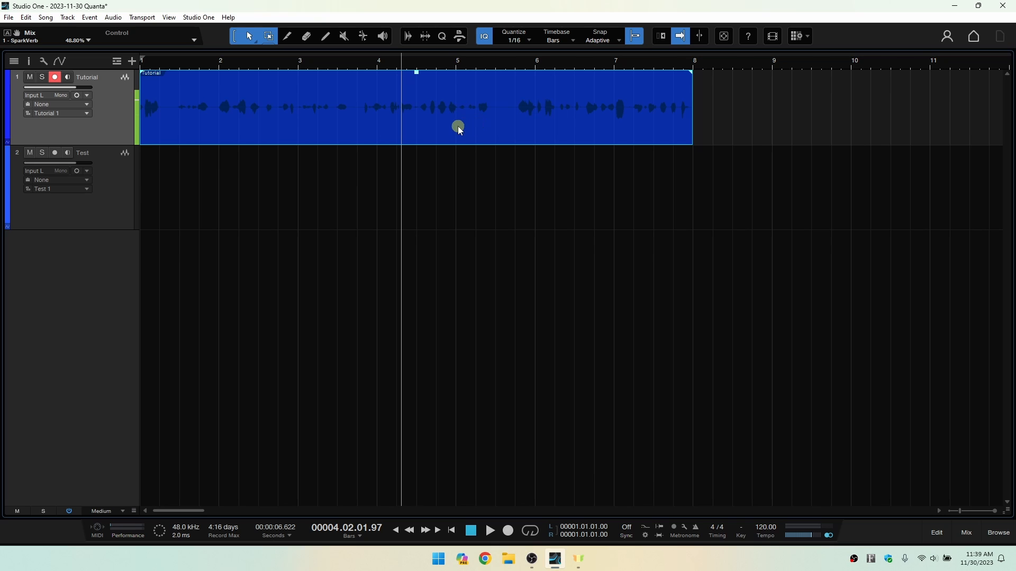
{"action": "left_click", "coordinate": [750, 133]}
{"action": "left_click", "coordinate": [545, 136]}
{"action": "left_click_drag", "start_coordinate": [407, 128], "coordinate": [594, 128]}
{"action": "left_click_drag", "start_coordinate": [666, 129], "coordinate": [461, 128]}
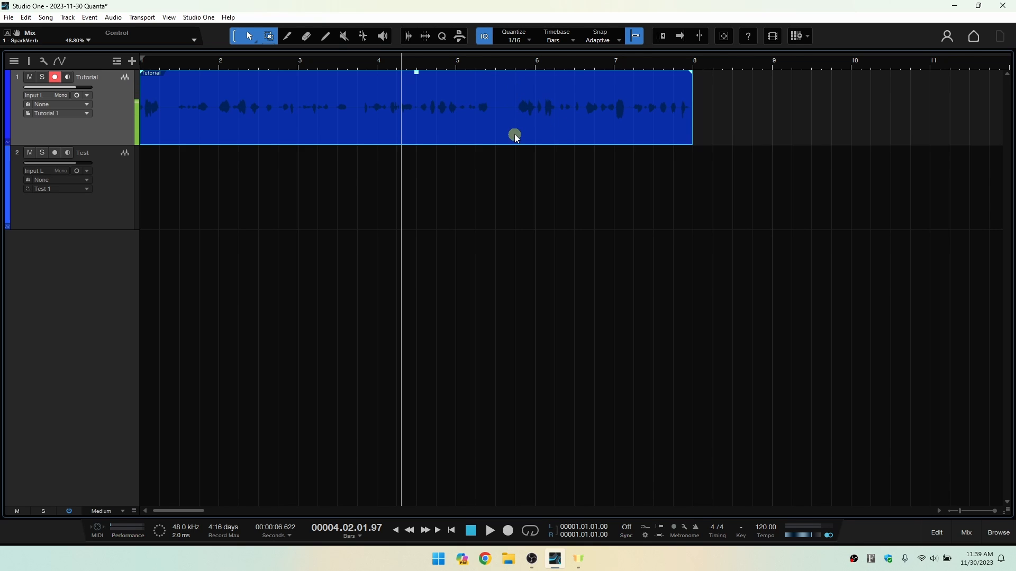
Select a range around bar 6 of the Tutorial event, try moving it to about bar 9 and undo the move.
{"action": "left_click_drag", "start_coordinate": [510, 77], "coordinate": [599, 82]}
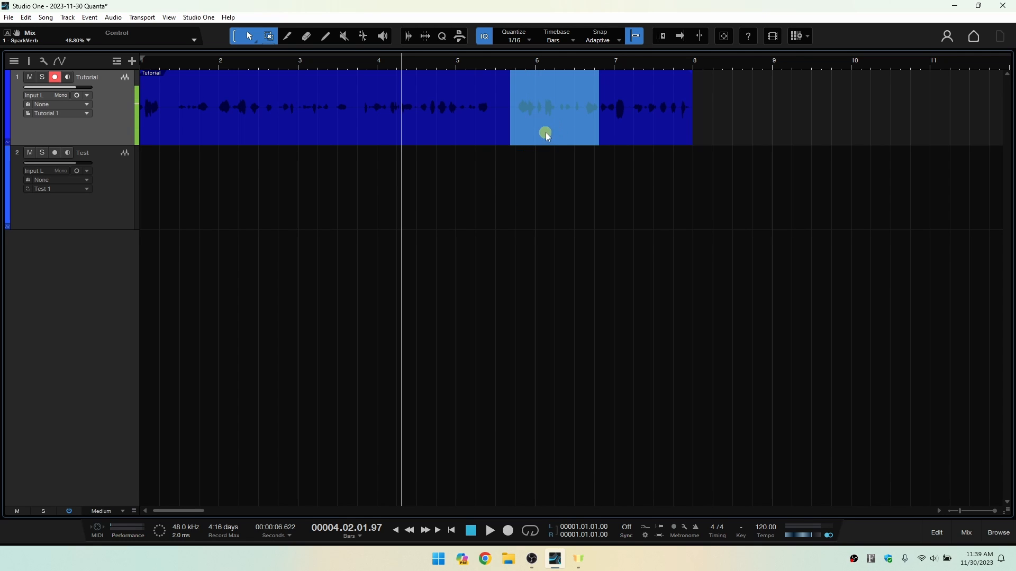
{"action": "left_click_drag", "start_coordinate": [544, 136], "coordinate": [809, 135]}
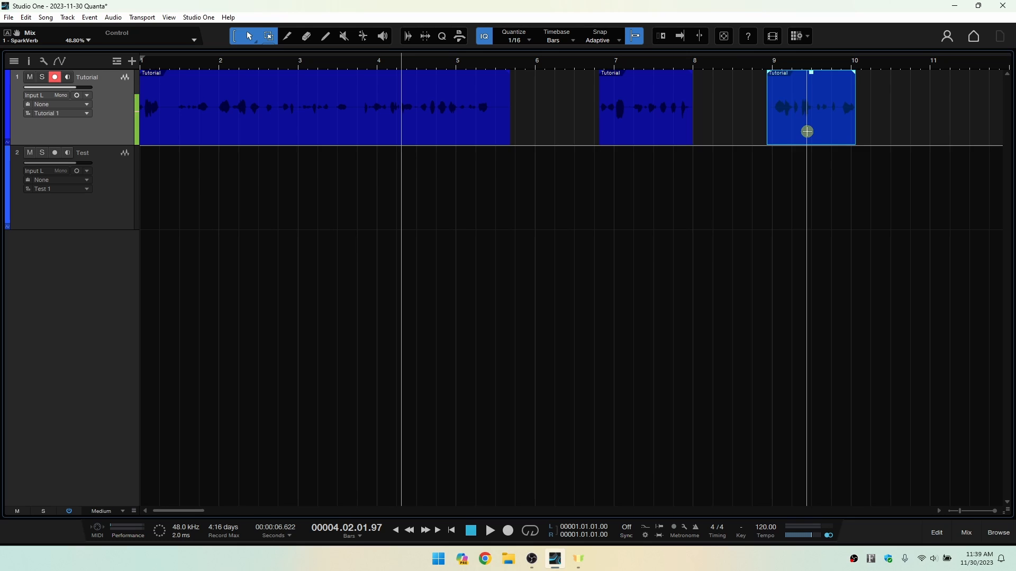
{"action": "key", "text": "ctrl+z"}
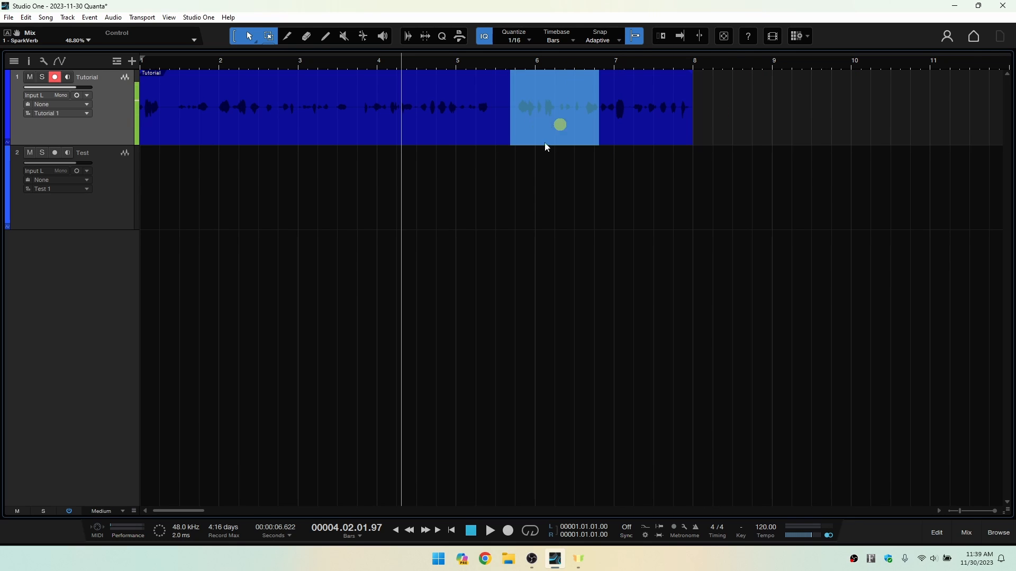
Delete three ranges from the Tutorial event: around bar 6, from 2.4.2 to 3.4, and across the start of bar 5.
{"action": "key", "text": "Delete"}
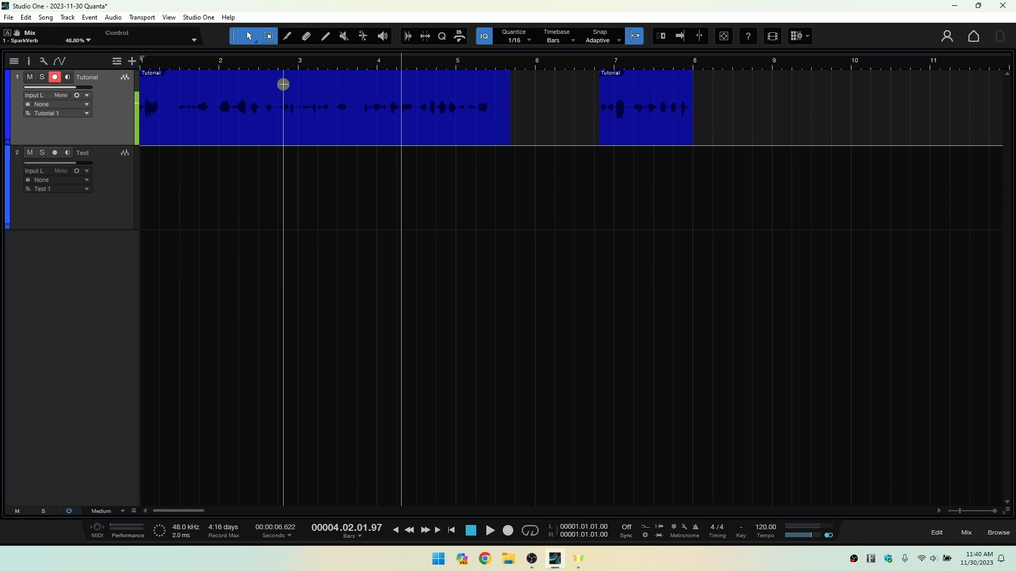
{"action": "left_click_drag", "start_coordinate": [283, 85], "coordinate": [357, 83]}
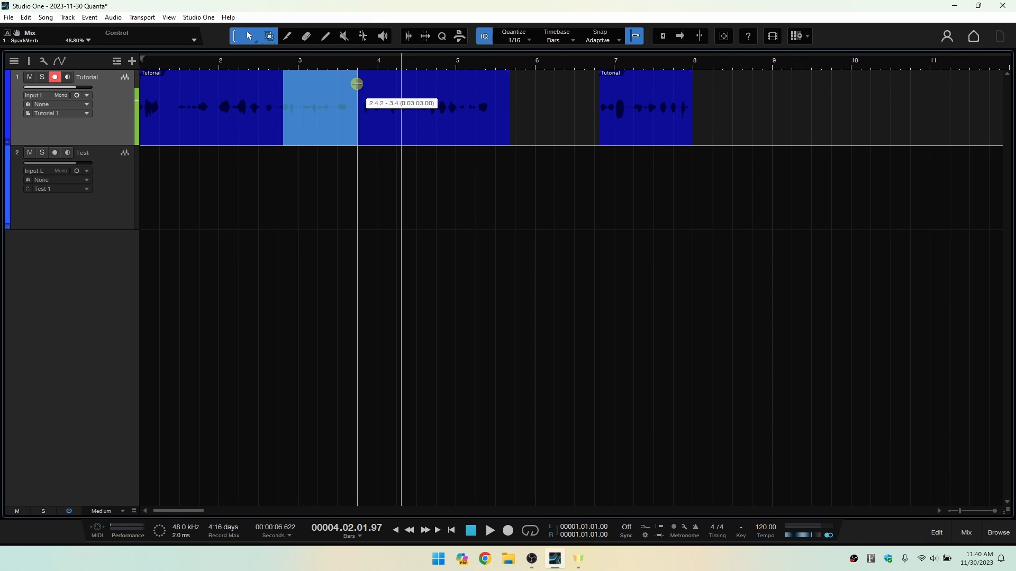
{"action": "key", "text": "Delete"}
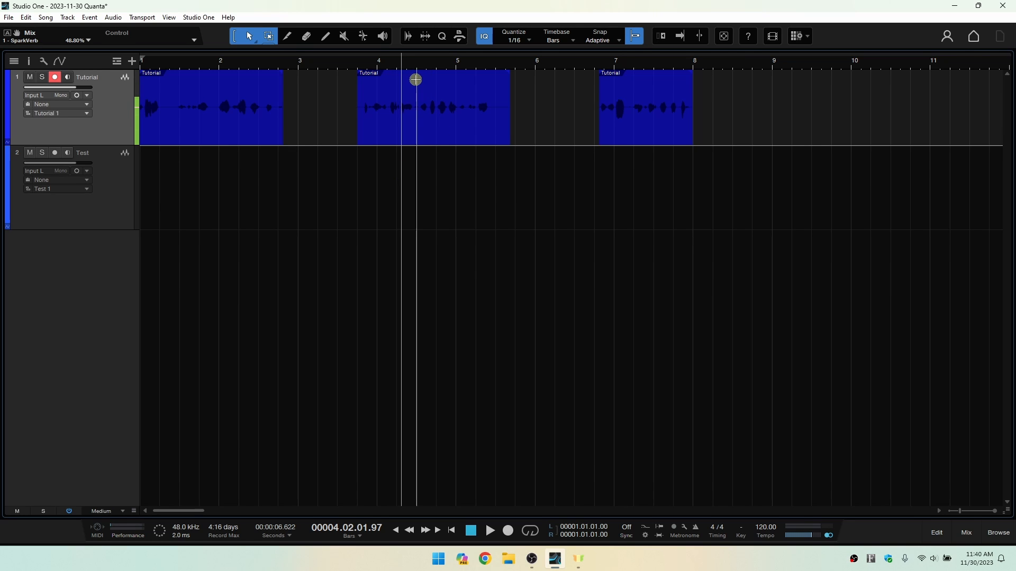
{"action": "left_click_drag", "start_coordinate": [416, 79], "coordinate": [465, 79]}
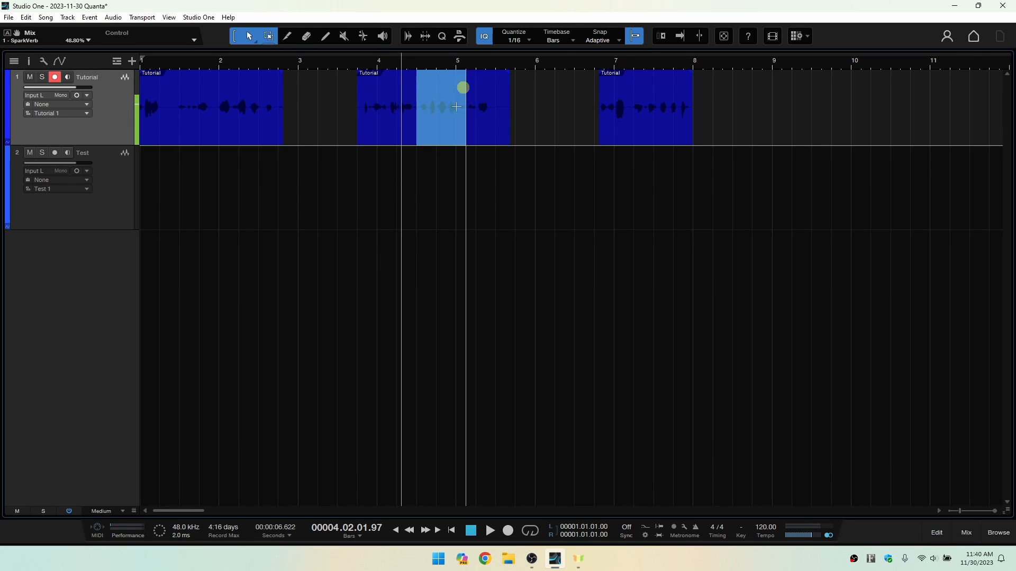
{"action": "key", "text": "Delete"}
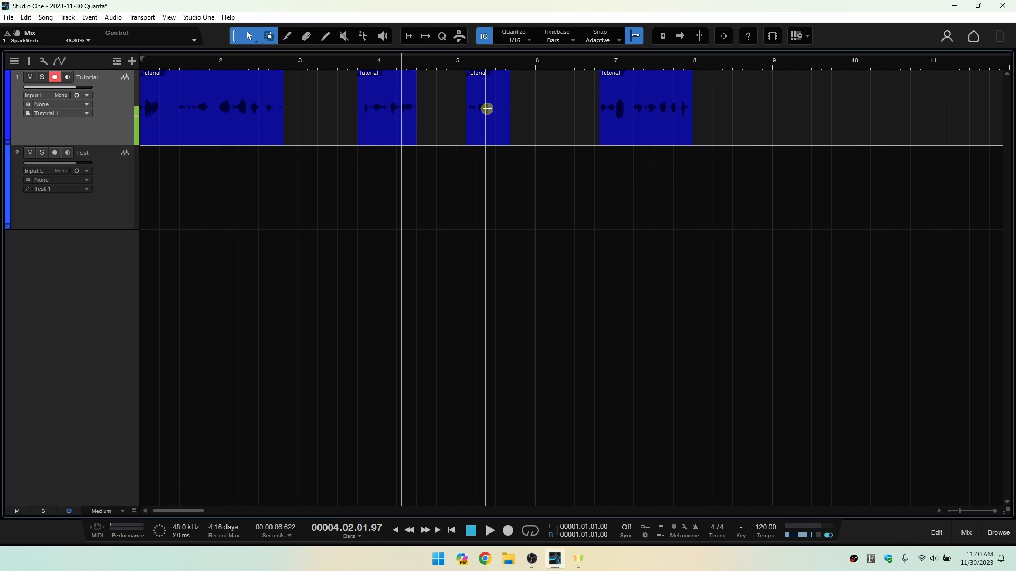
Undo all three range deletions in the Tutorial event.
{"action": "key", "text": "ctrl+z"}
{"action": "key", "text": "ctrl+z"}
{"action": "key", "text": "ctrl+z"}
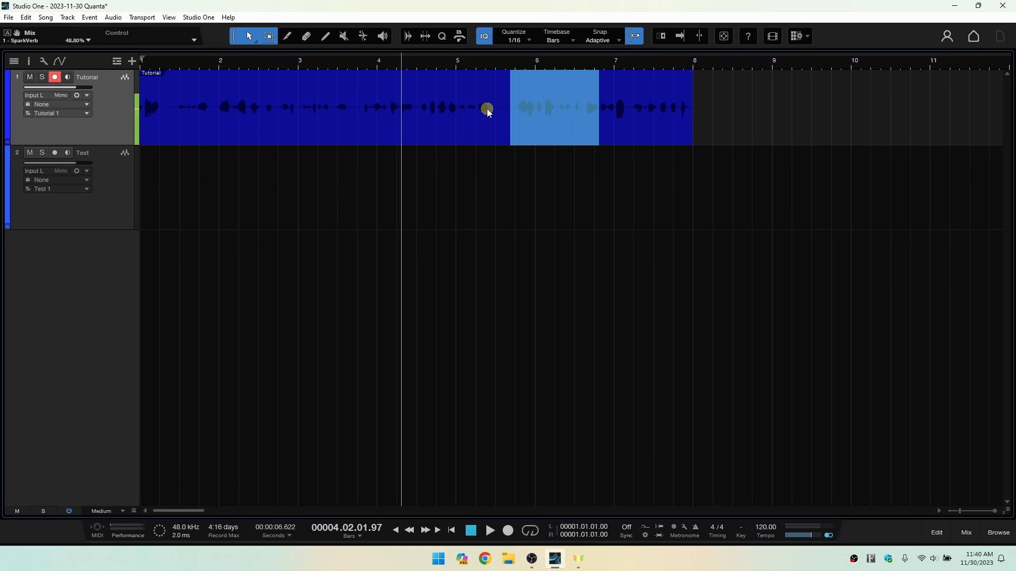
Select the whole Tutorial event, unlink the Arrow and Range tools and try the temporary switch to the alternate tool.
{"action": "left_click", "coordinate": [462, 129]}
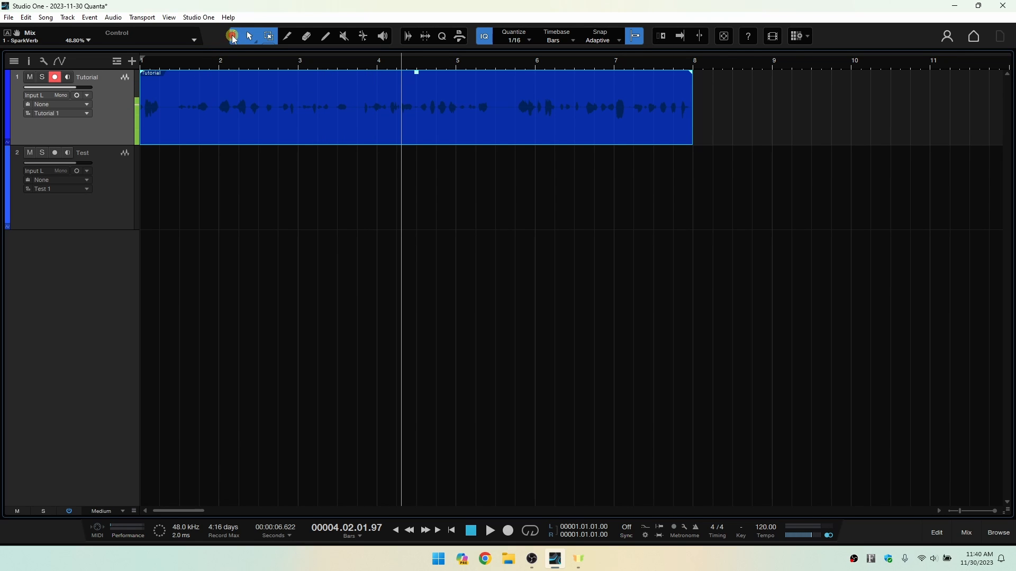
{"action": "left_click", "coordinate": [241, 102]}
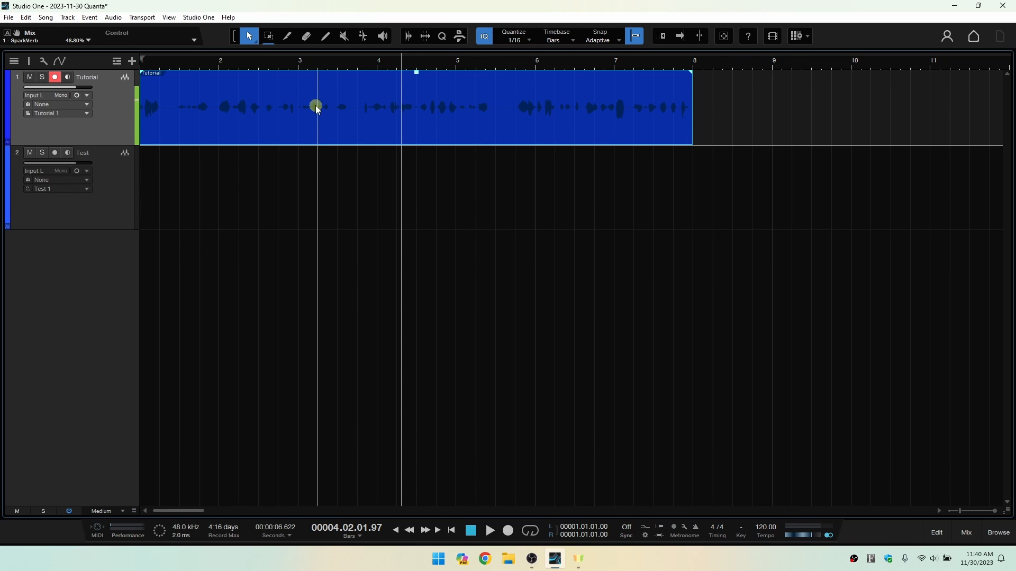
{"action": "key", "text": "ctrl"}
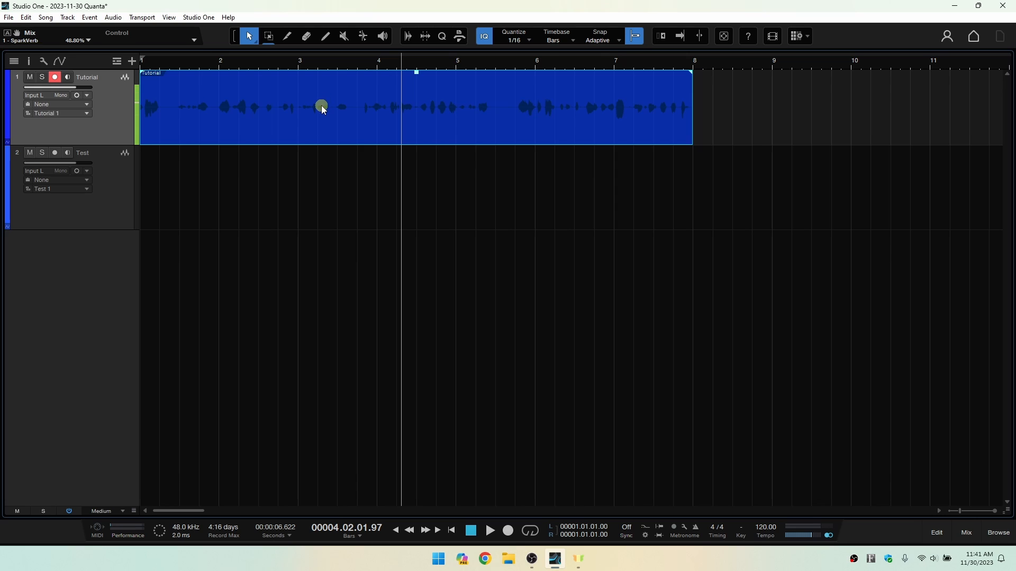
Switch through the Range, Split, Eraser, Paint, Mute, Bend and Listen tools in order and return to the Arrow tool.
{"action": "left_click", "coordinate": [270, 36]}
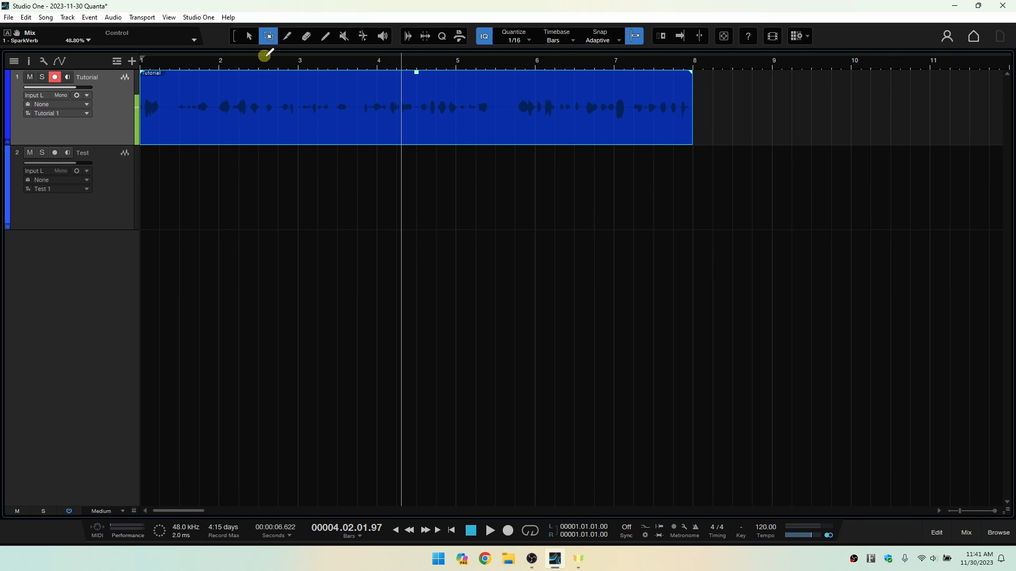
{"action": "key", "text": "3"}
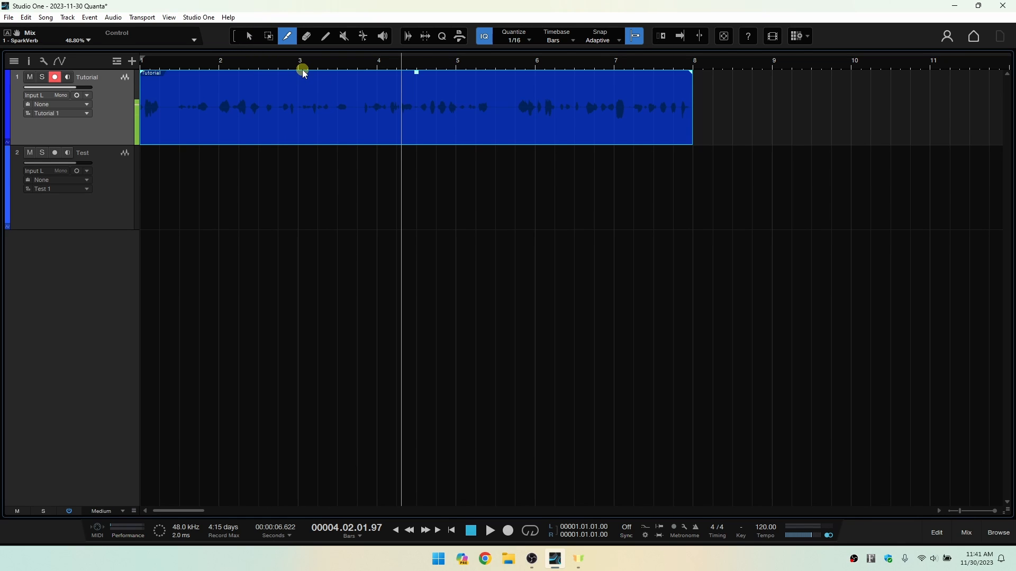
{"action": "key", "text": "4"}
{"action": "key", "text": "5"}
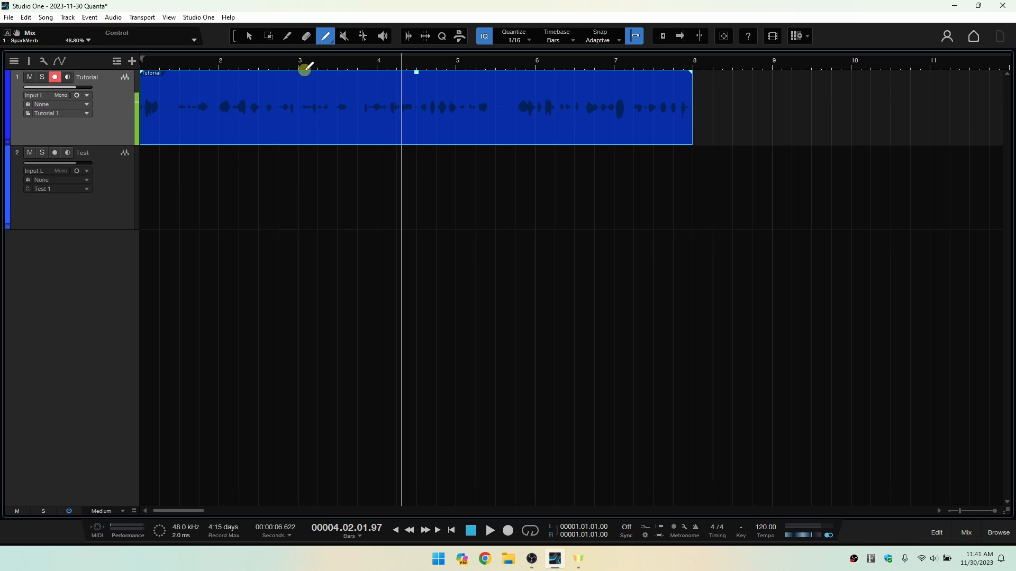
{"action": "key", "text": "6"}
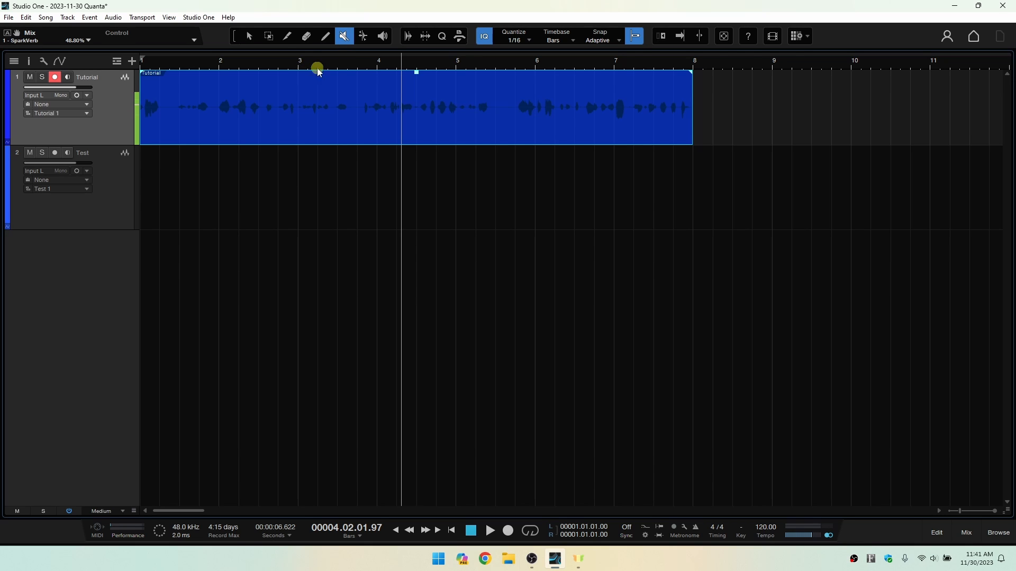
{"action": "key", "text": "7"}
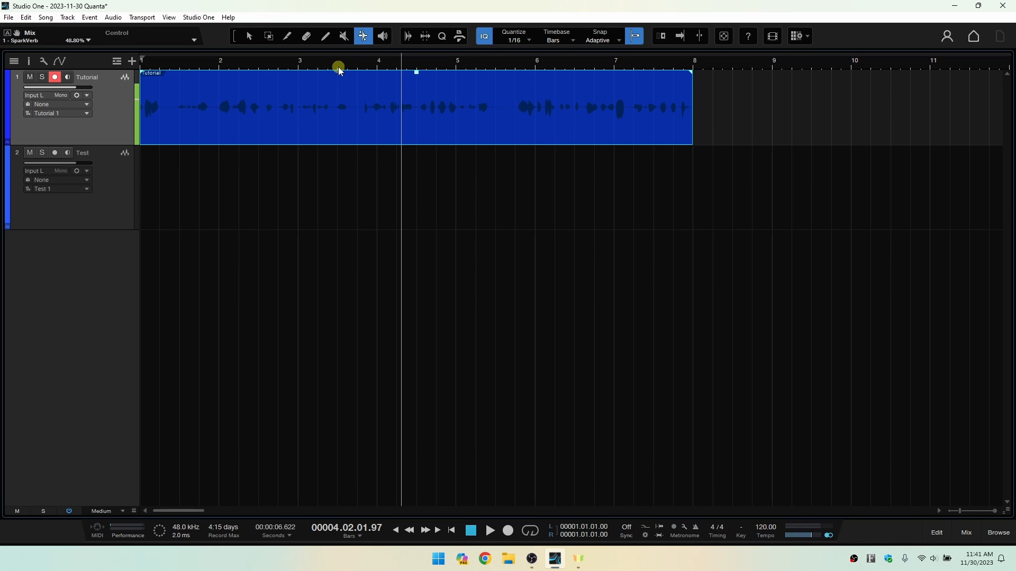
{"action": "key", "text": "8"}
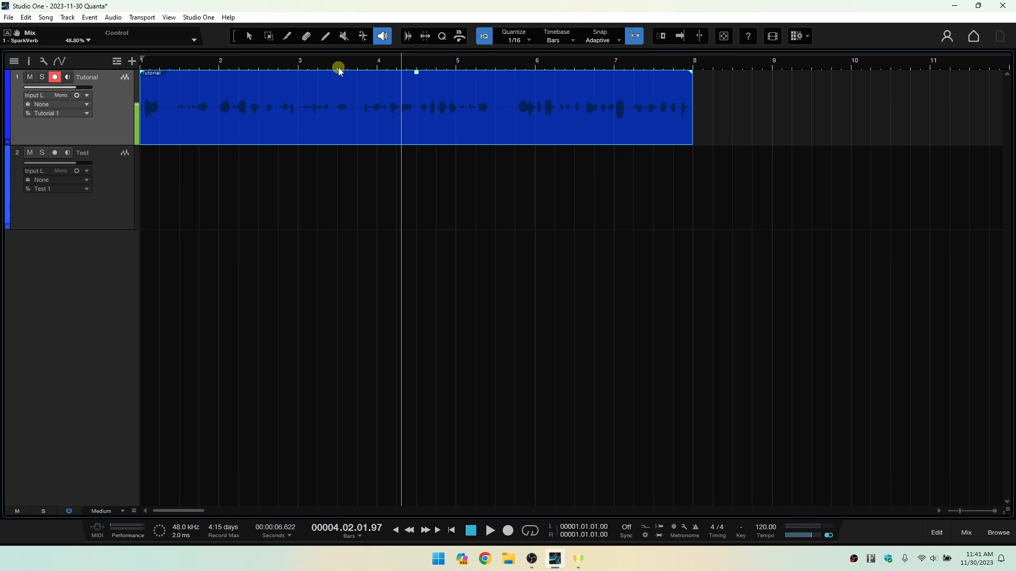
{"action": "key", "text": "1"}
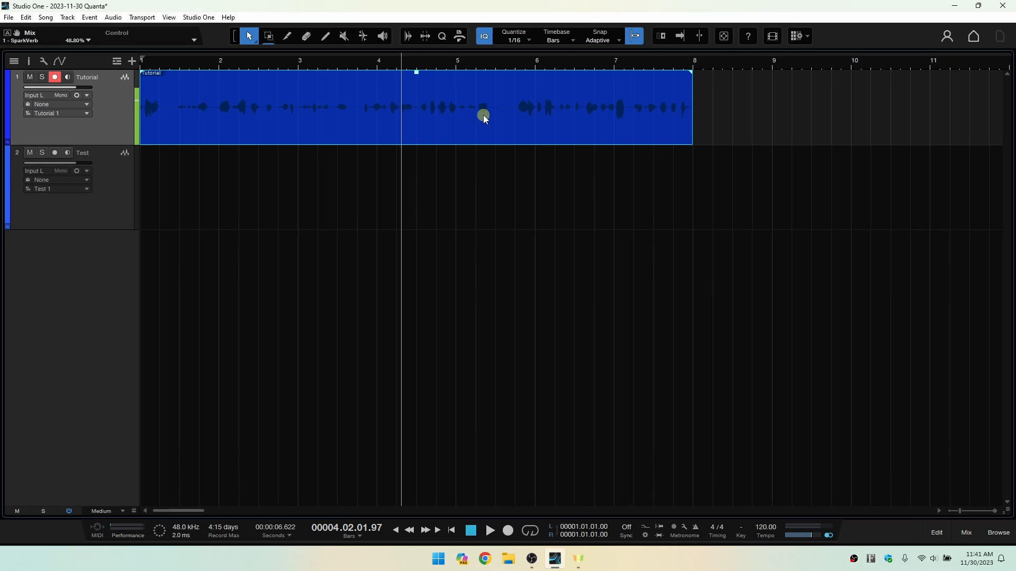
Review the editing tools offered for the Tutorial track and the Paint Tool variants without choosing one.
{"action": "key", "text": "alt"}
{"action": "left_click", "coordinate": [304, 37], "text": "alt"}
{"action": "left_click", "coordinate": [326, 42]}
{"action": "right_click", "coordinate": [762, 105]}
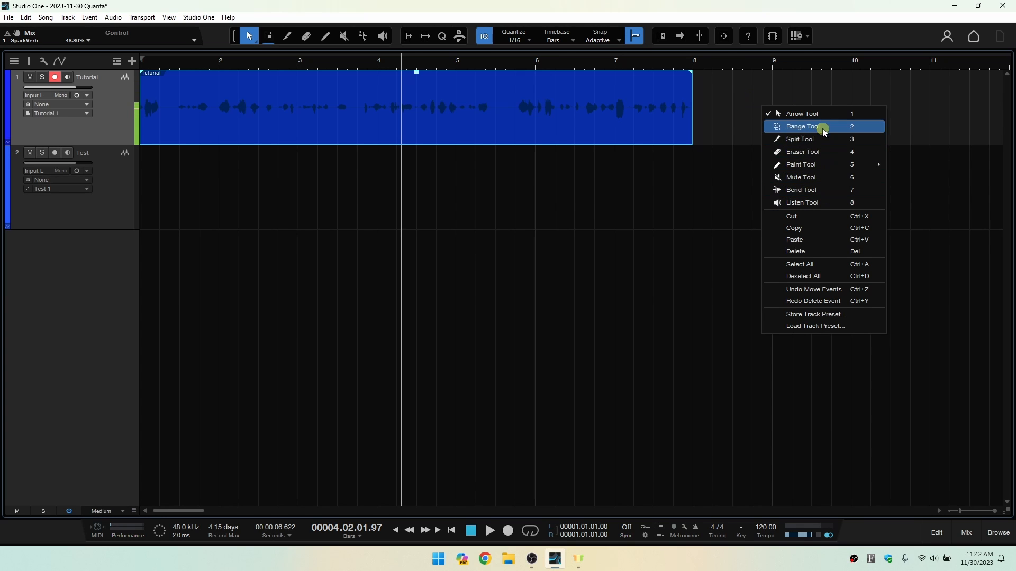
{"action": "mouse_move", "coordinate": [799, 166]}
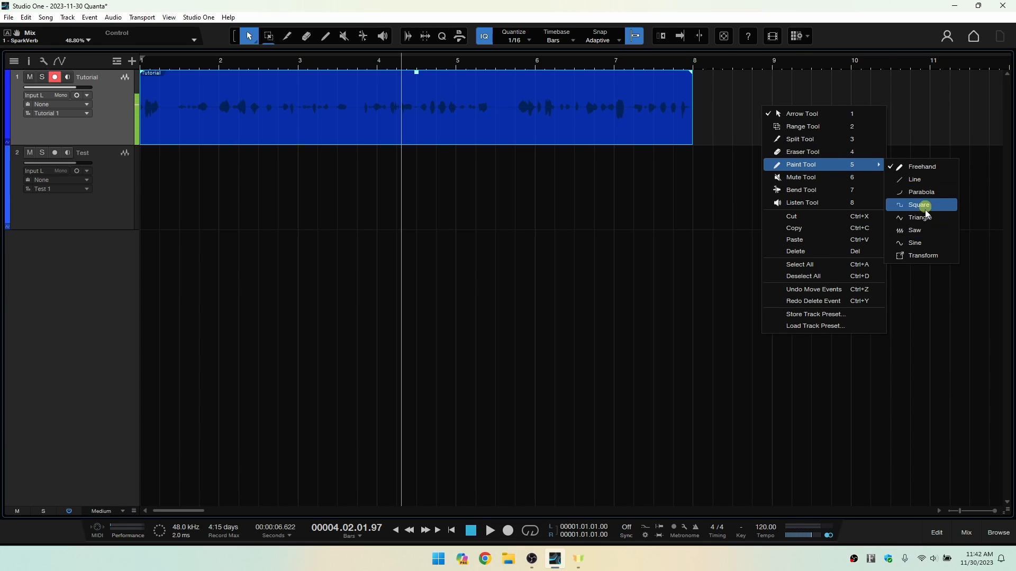
{"action": "left_click", "coordinate": [924, 111]}
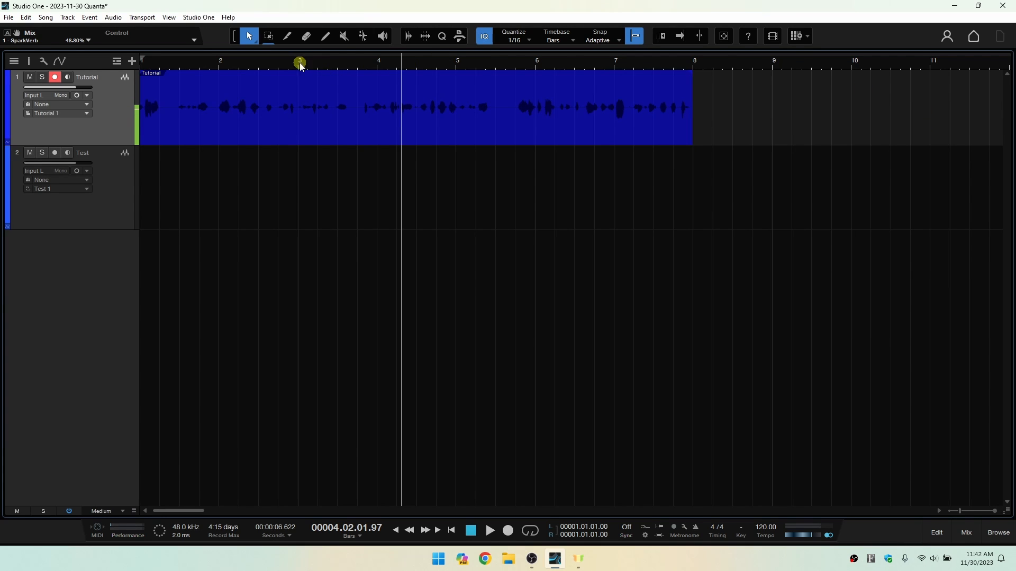
Choose the Eraser tool from the pop-up toolbox over the Tutorial track and return to the Arrow tool the same way.
{"action": "right_click", "coordinate": [743, 121]}
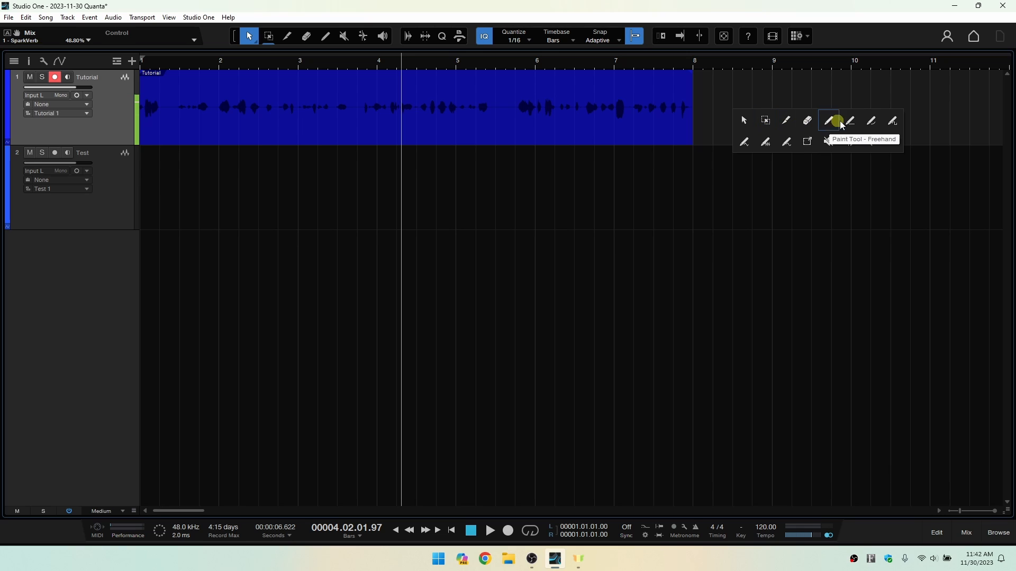
{"action": "left_click", "coordinate": [807, 122]}
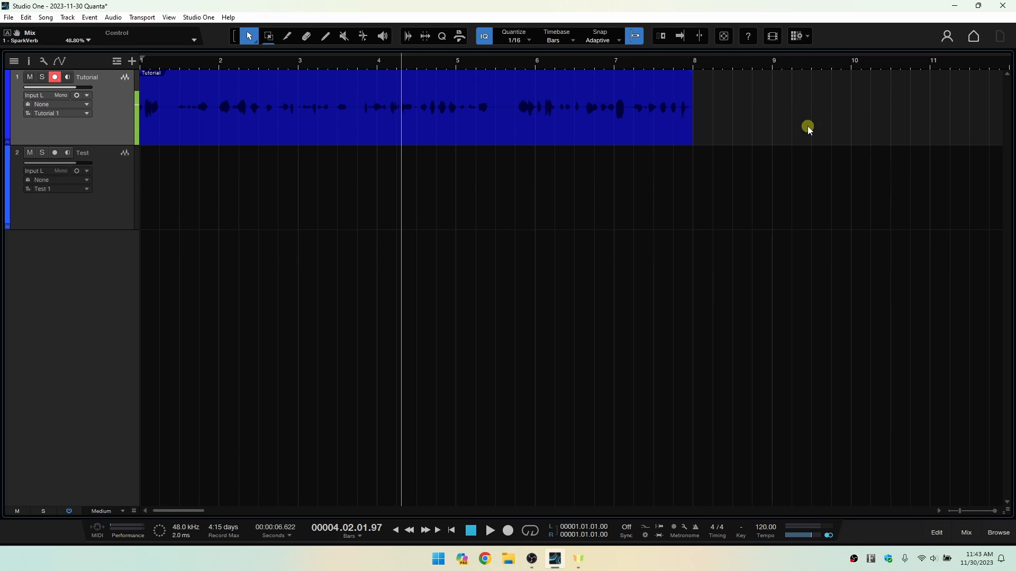
{"action": "right_click", "coordinate": [766, 108]}
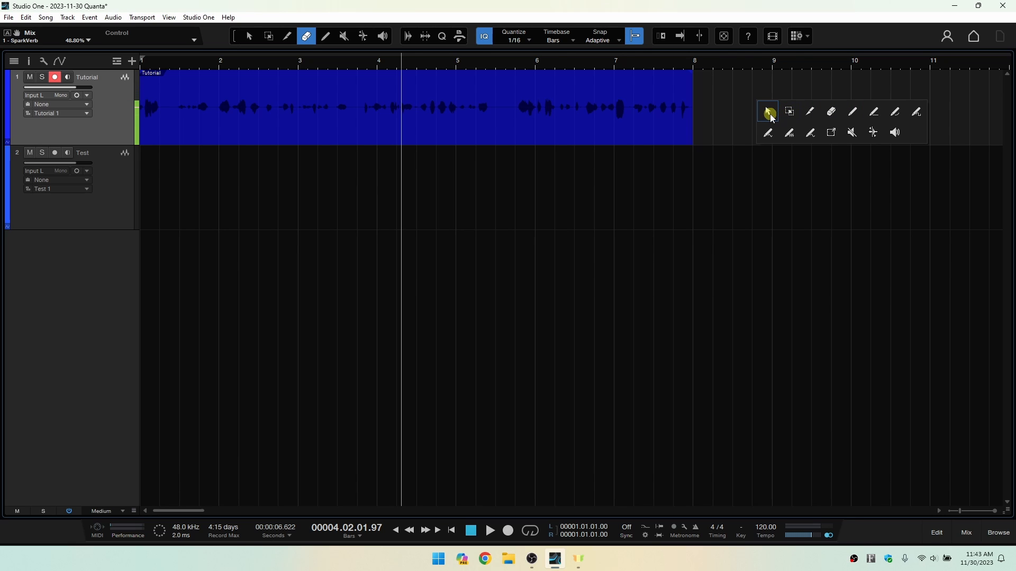
{"action": "left_click", "coordinate": [768, 114]}
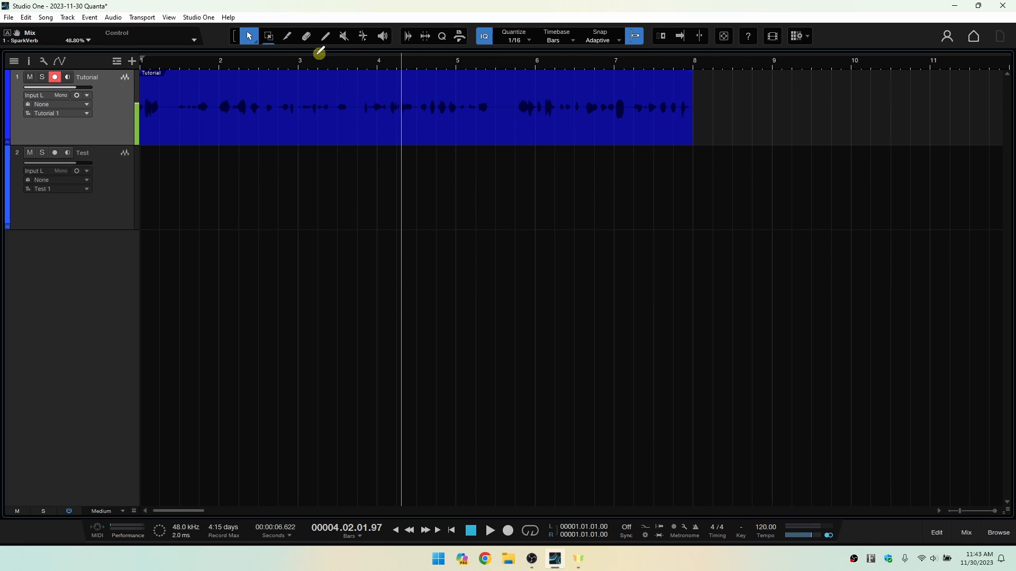
Split the Tutorial event at bar 3, at bar 5 and just after bar 7.
{"action": "left_click", "coordinate": [293, 35]}
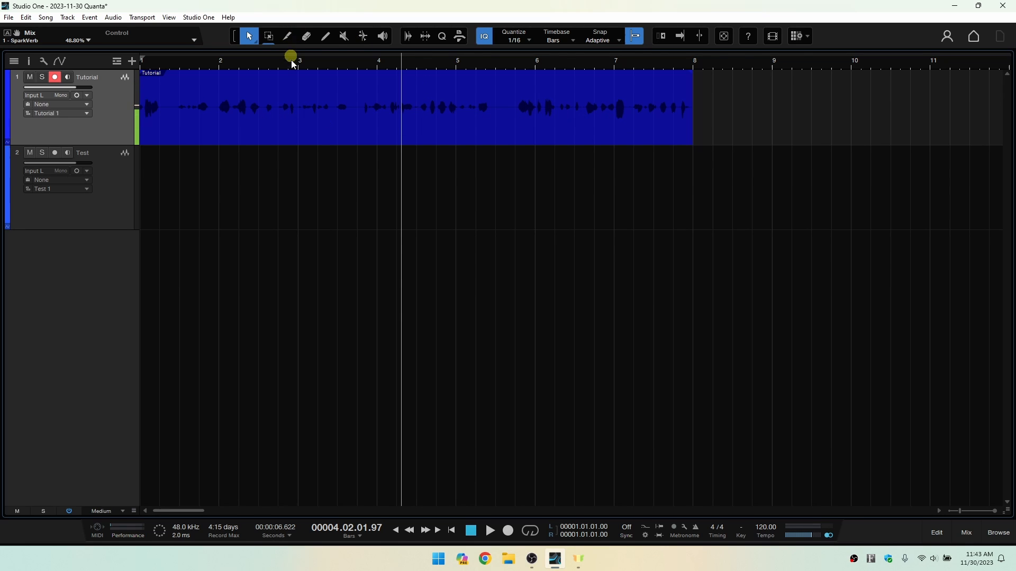
{"action": "left_click", "coordinate": [295, 109]}
{"action": "left_click", "coordinate": [455, 112]}
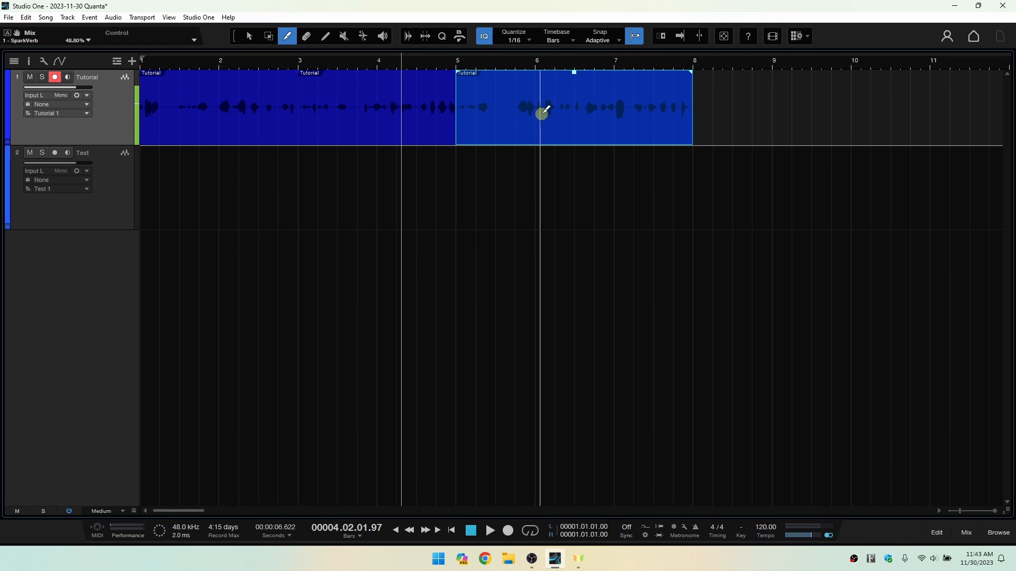
{"action": "left_click", "coordinate": [618, 109]}
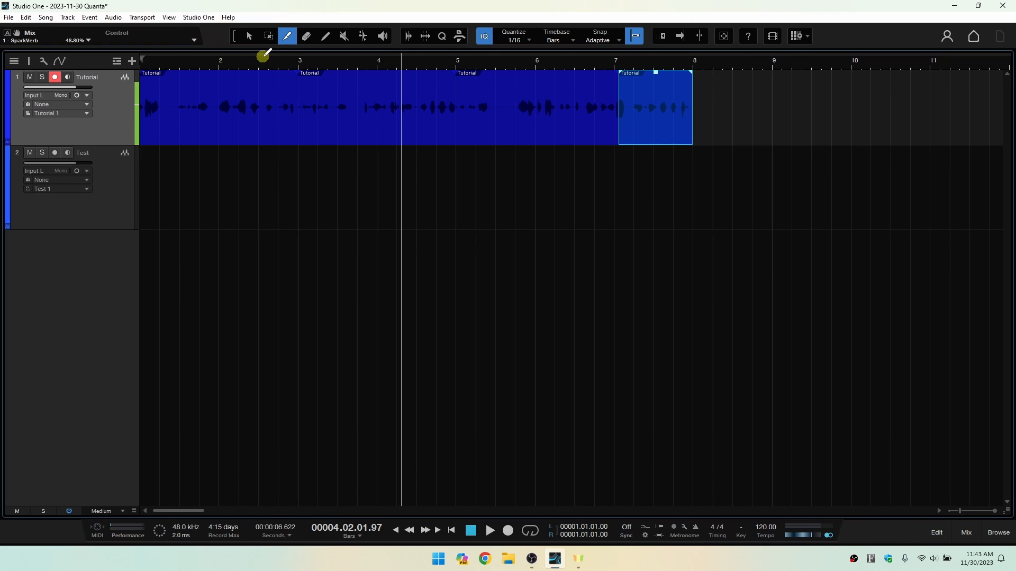
Activate the Arrow tool and select the pieces of the Tutorial event one by one to check that they are separate.
{"action": "key", "text": "1"}
{"action": "left_click", "coordinate": [454, 121]}
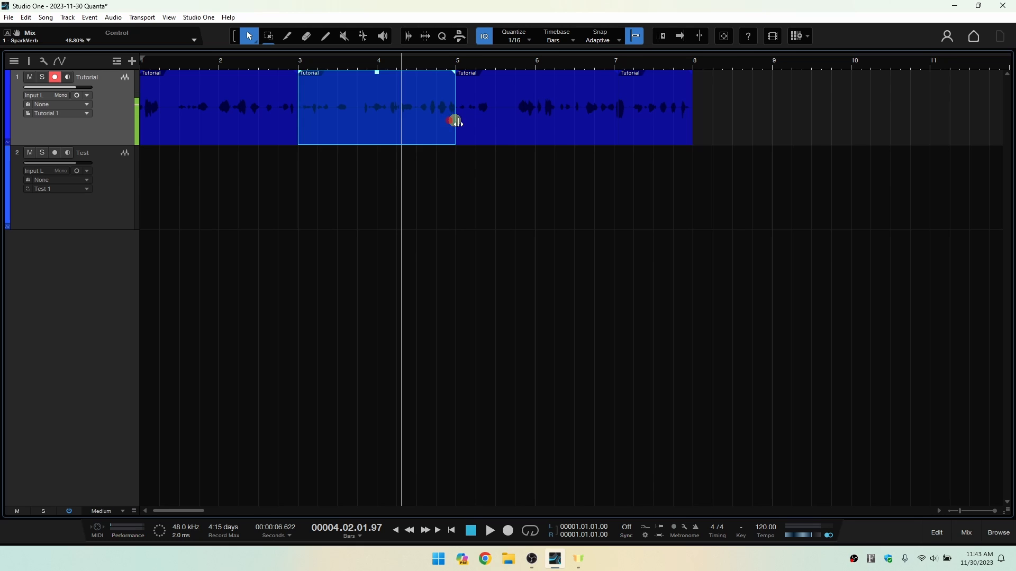
{"action": "left_click", "coordinate": [534, 123]}
{"action": "left_click", "coordinate": [650, 125]}
{"action": "left_click", "coordinate": [519, 129]}
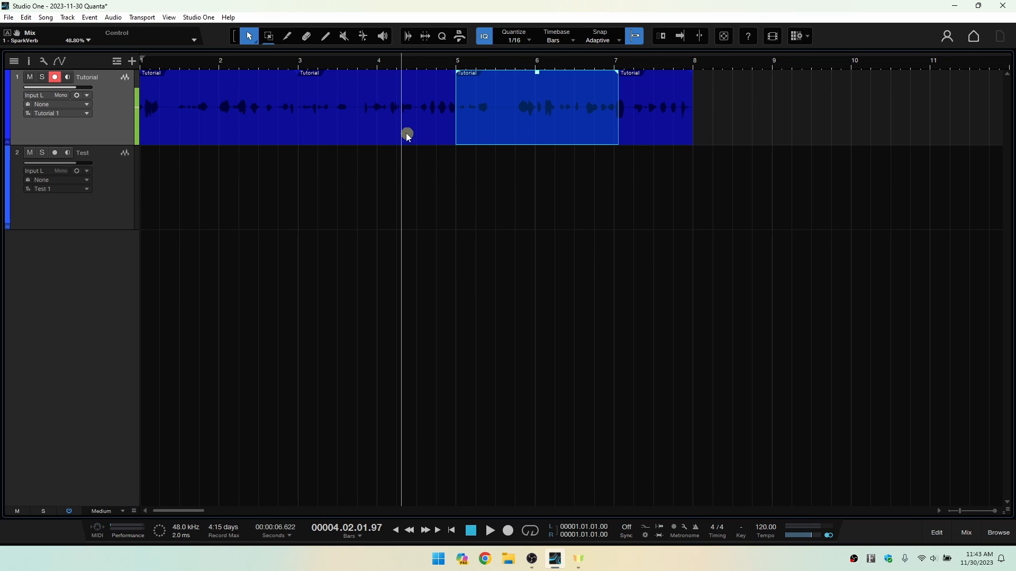
{"action": "left_click", "coordinate": [406, 131]}
{"action": "left_click", "coordinate": [221, 126]}
{"action": "left_click", "coordinate": [347, 121]}
{"action": "left_click", "coordinate": [502, 124]}
{"action": "left_click", "coordinate": [645, 126]}
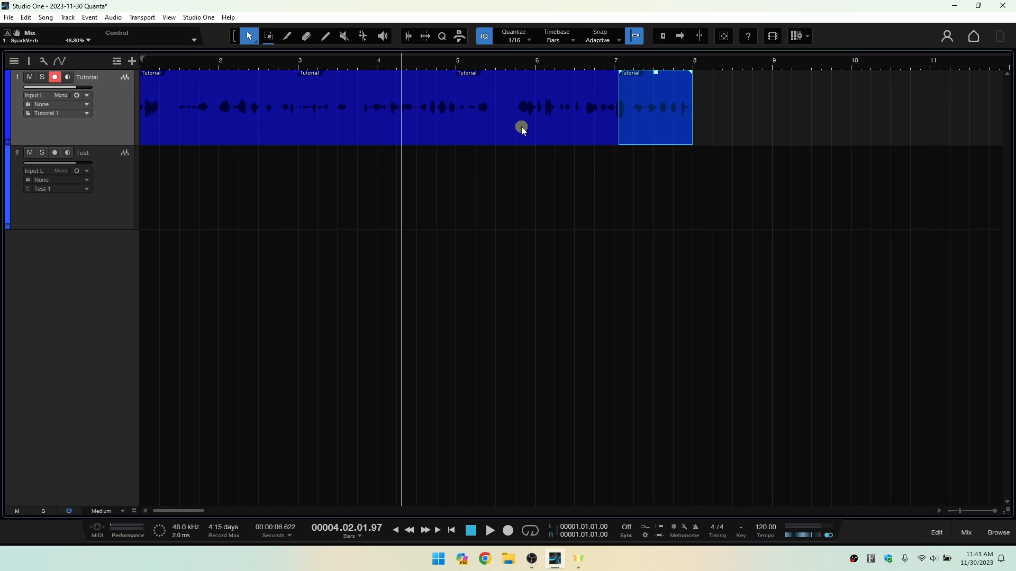
Turn snapping off and split the Tutorial event freely at about 5.5, 4.8 and 4.4 bars with the Split tool.
{"action": "key", "text": "3"}
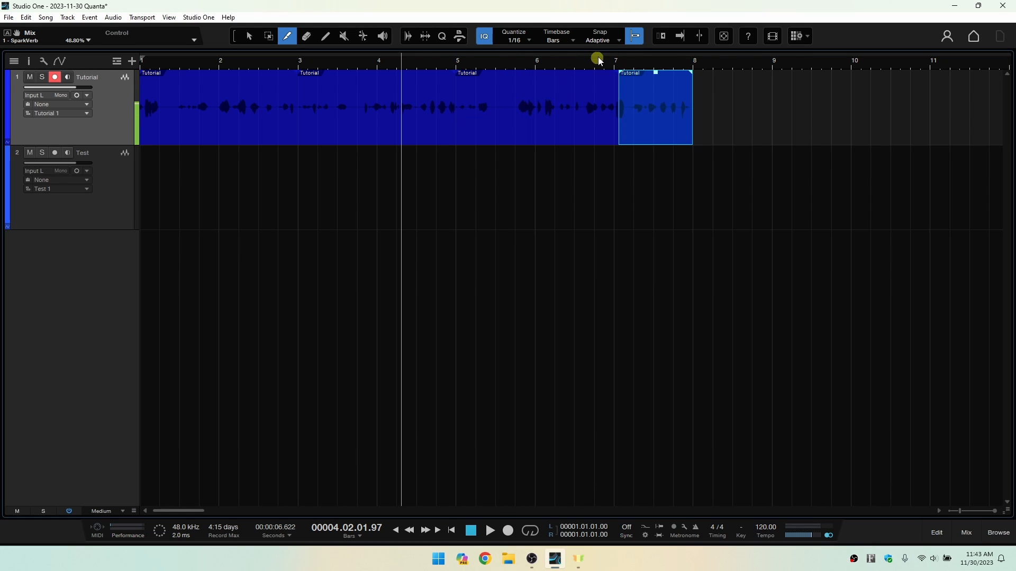
{"action": "left_click", "coordinate": [635, 37]}
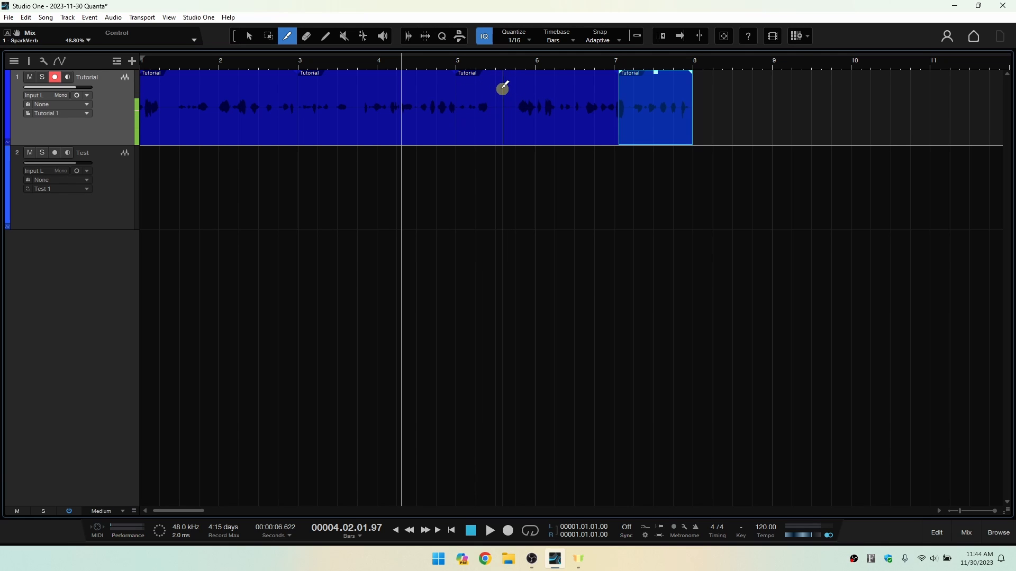
{"action": "left_click", "coordinate": [500, 87]}
{"action": "left_click", "coordinate": [441, 95]}
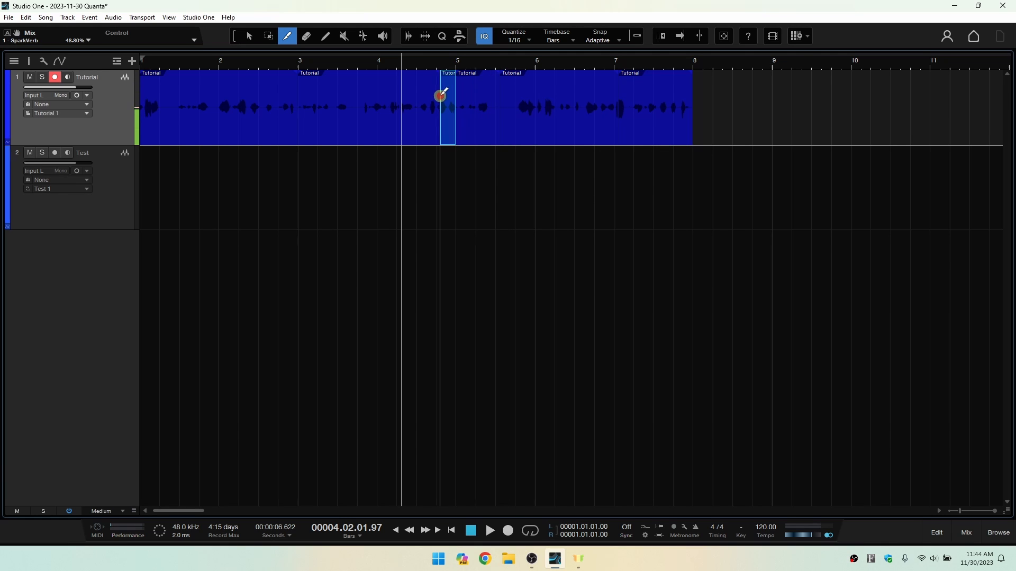
{"action": "left_click", "coordinate": [413, 99]}
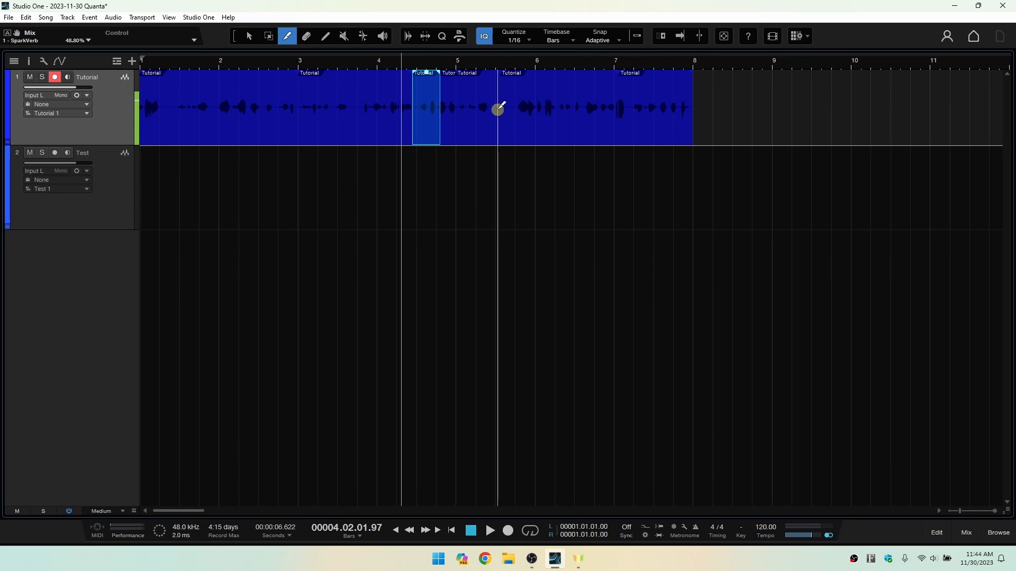
Undo the three free splits of the Tutorial event and turn snapping back on.
{"action": "key", "text": "ctrl+z"}
{"action": "key", "text": "ctrl+z"}
{"action": "key", "text": "ctrl+z"}
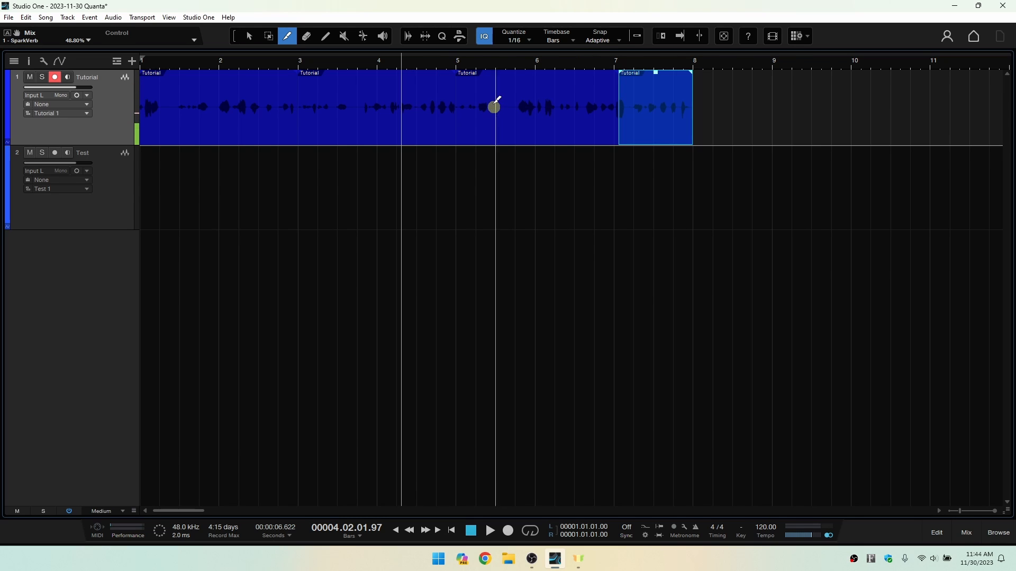
{"action": "left_click", "coordinate": [637, 36]}
{"action": "left_click", "coordinate": [628, 36]}
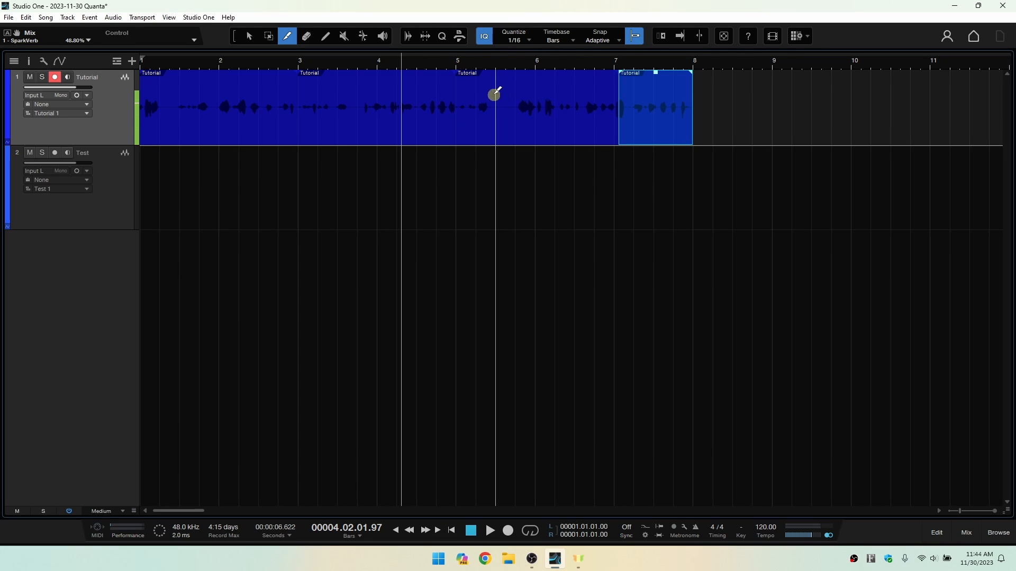
Set the quantize value to 1/4 and split the Tutorial event on each quarter note from bar 5 beat 2 to bar 6 beat 4.
{"action": "left_click", "coordinate": [531, 41]}
{"action": "left_click", "coordinate": [558, 55]}
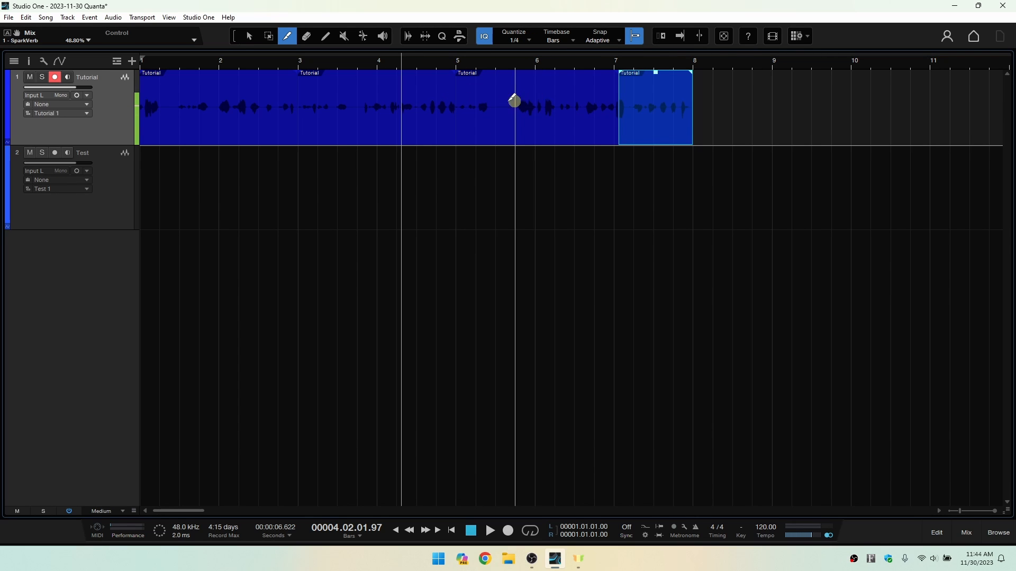
{"action": "left_click", "coordinate": [478, 107]}
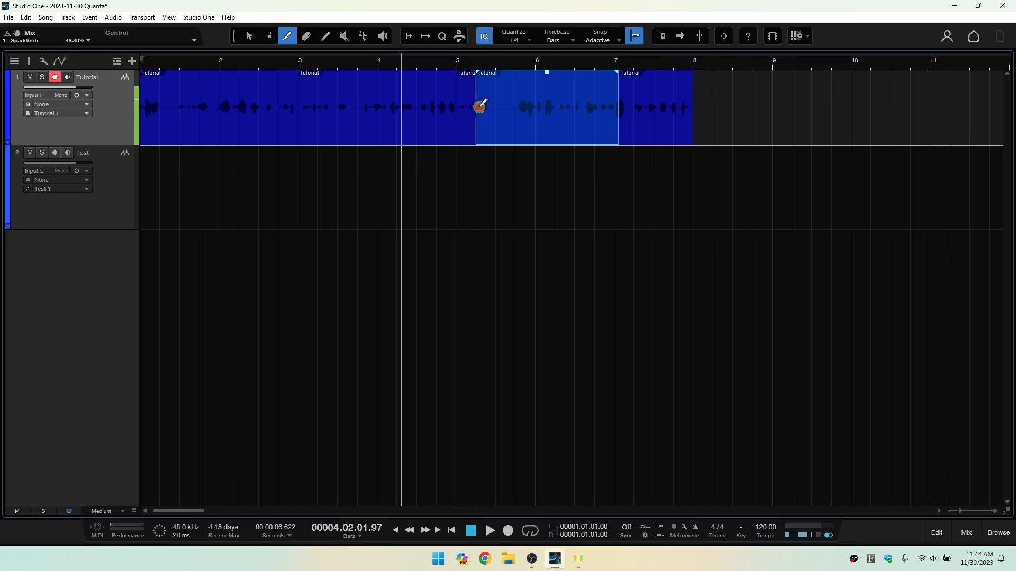
{"action": "left_click", "coordinate": [496, 107]}
{"action": "left_click", "coordinate": [511, 105]}
{"action": "left_click", "coordinate": [534, 105]}
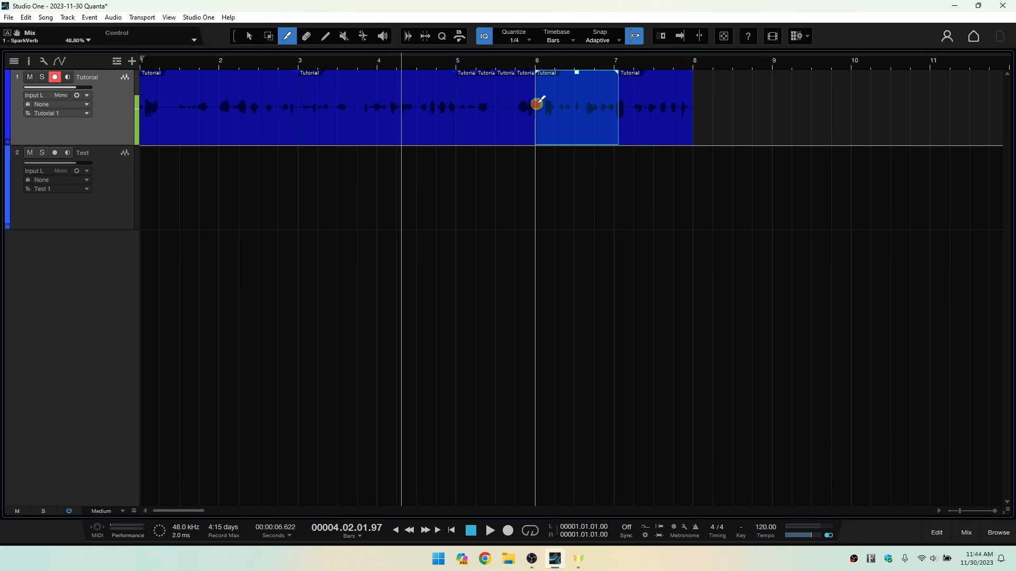
{"action": "left_click", "coordinate": [554, 104]}
{"action": "left_click", "coordinate": [573, 100]}
{"action": "left_click", "coordinate": [593, 102]}
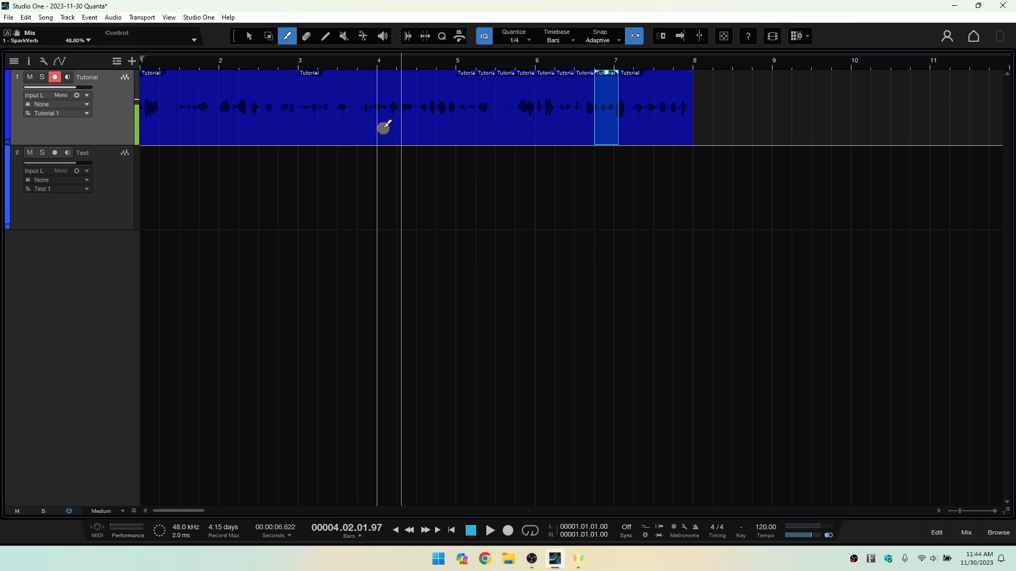
Undo all the quarter-note splits in bars 5 and 6 of the Tutorial event.
{"action": "key", "text": "ctrl+z"}
{"action": "key", "text": "ctrl+z"}
{"action": "key", "text": "ctrl+z"}
{"action": "key", "text": "ctrl+z"}
{"action": "key", "text": "ctrl+z"}
{"action": "key", "text": "ctrl+z"}
{"action": "key", "text": "ctrl+z"}
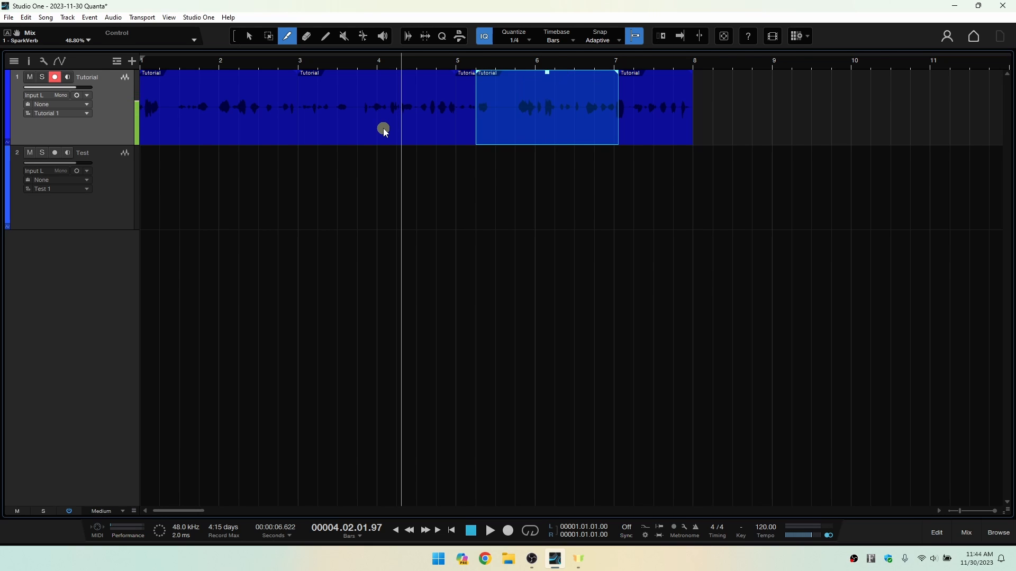
Clear the selection, activate the Arrow tool and select the first three Tutorial pieces one by one.
{"action": "left_click", "coordinate": [343, 188]}
{"action": "key", "text": "1"}
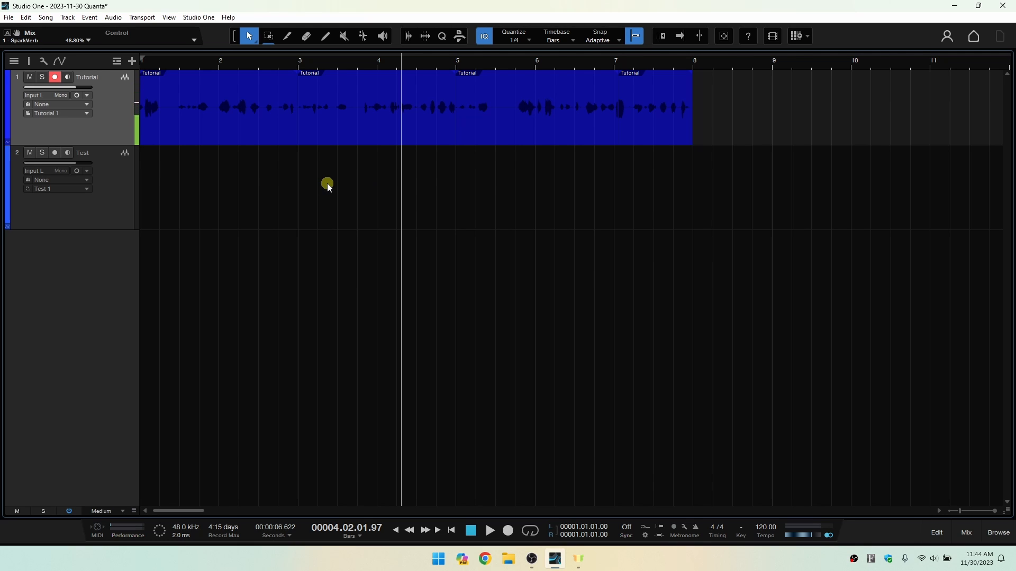
{"action": "left_click", "coordinate": [272, 117]}
{"action": "left_click", "coordinate": [434, 122]}
{"action": "left_click", "coordinate": [559, 117]}
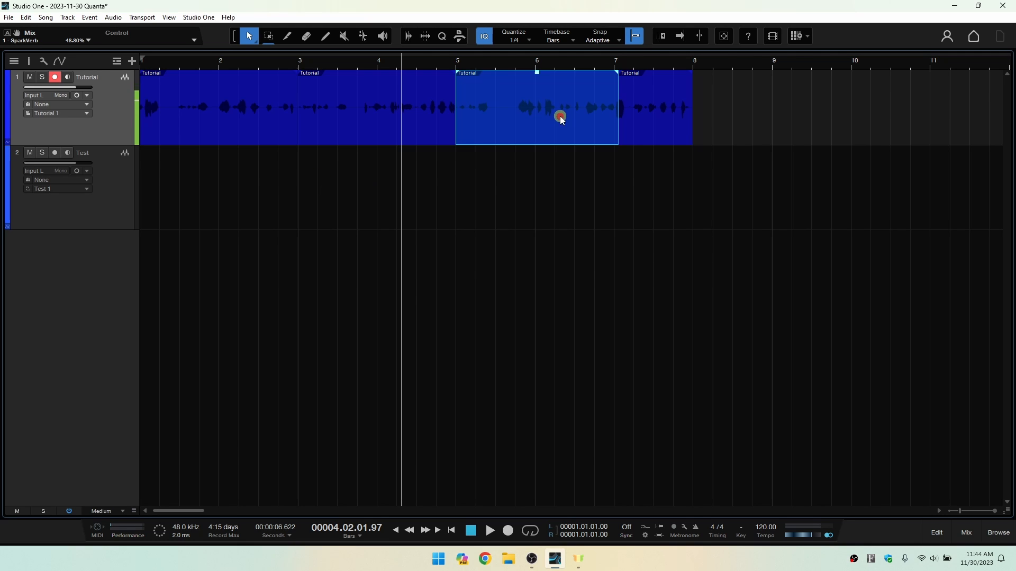
Erase the Tutorial piece between bars 5 and 7 and paint an empty event there from about 5.2 to 6.3.
{"action": "left_click", "coordinate": [307, 36]}
{"action": "left_click", "coordinate": [529, 106]}
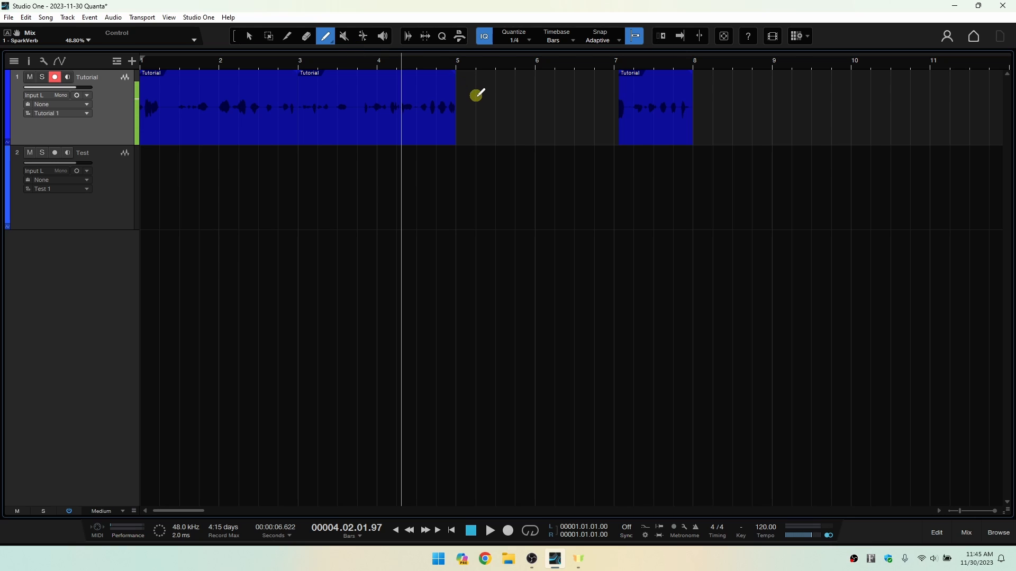
{"action": "left_click_drag", "start_coordinate": [476, 98], "coordinate": [576, 104]}
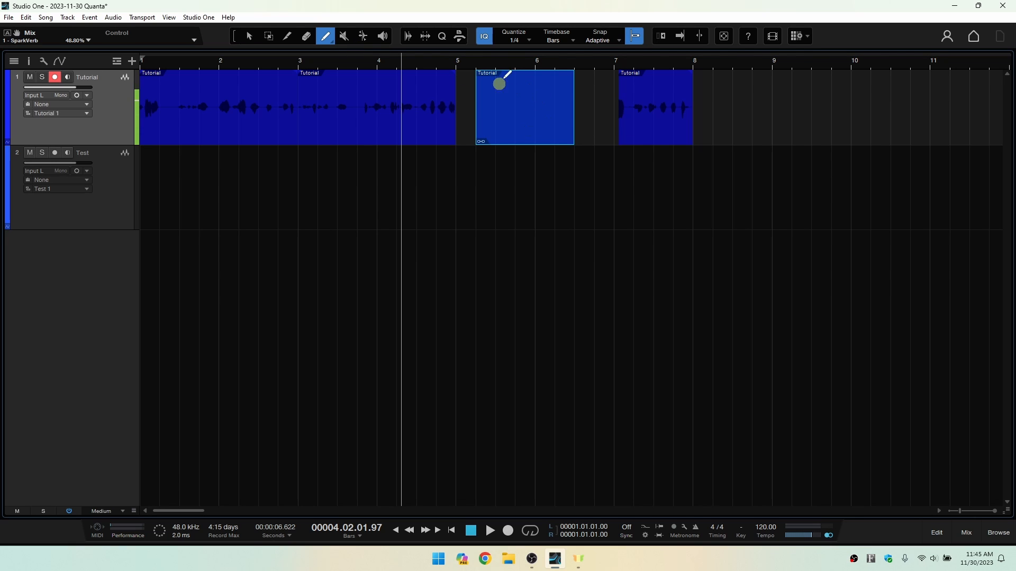
Mute the Tutorial pieces starting at bars 7 and 3 with the Mute tool and unmute them again.
{"action": "left_click", "coordinate": [344, 37]}
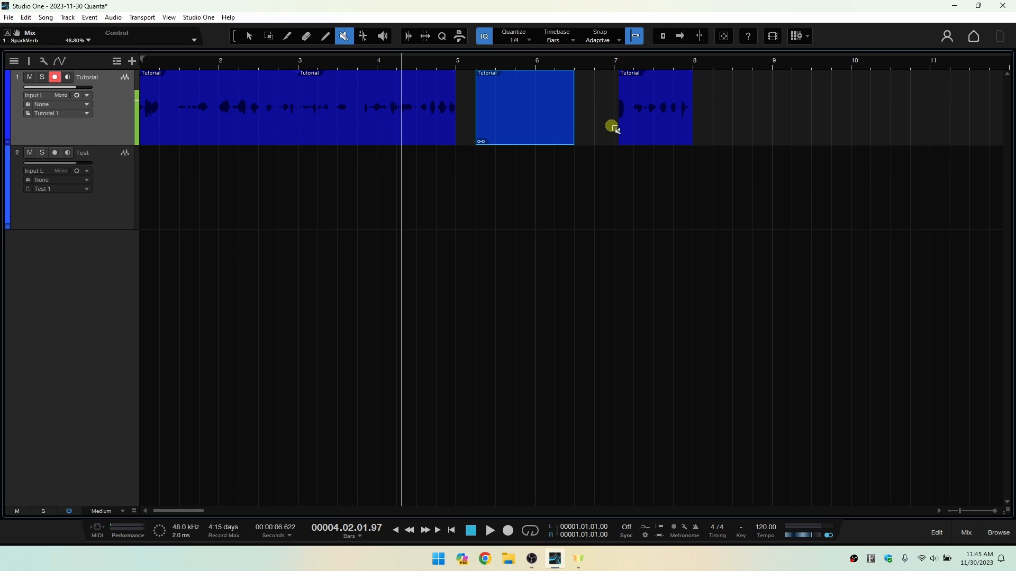
{"action": "left_click", "coordinate": [645, 105]}
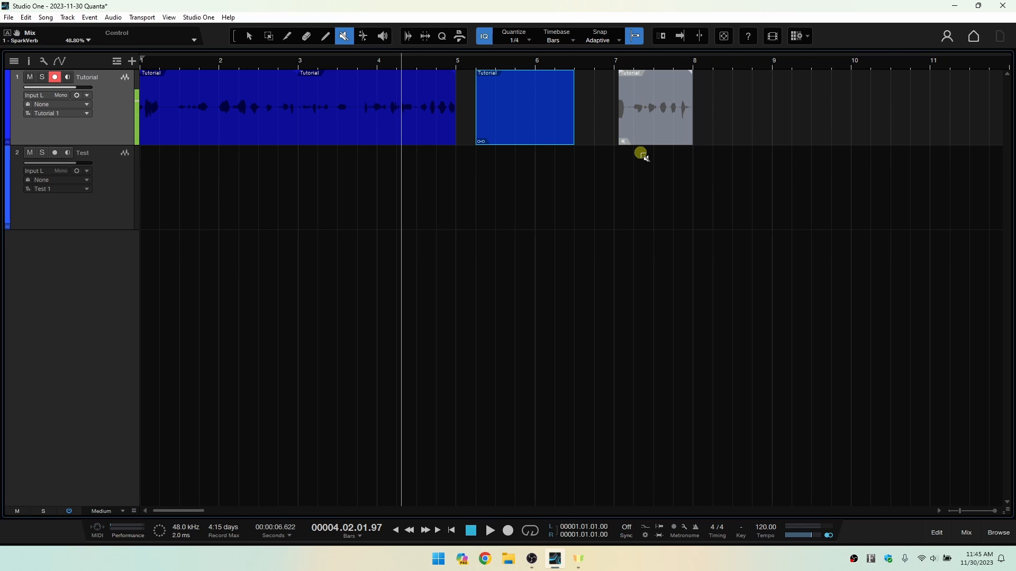
{"action": "left_click", "coordinate": [311, 106]}
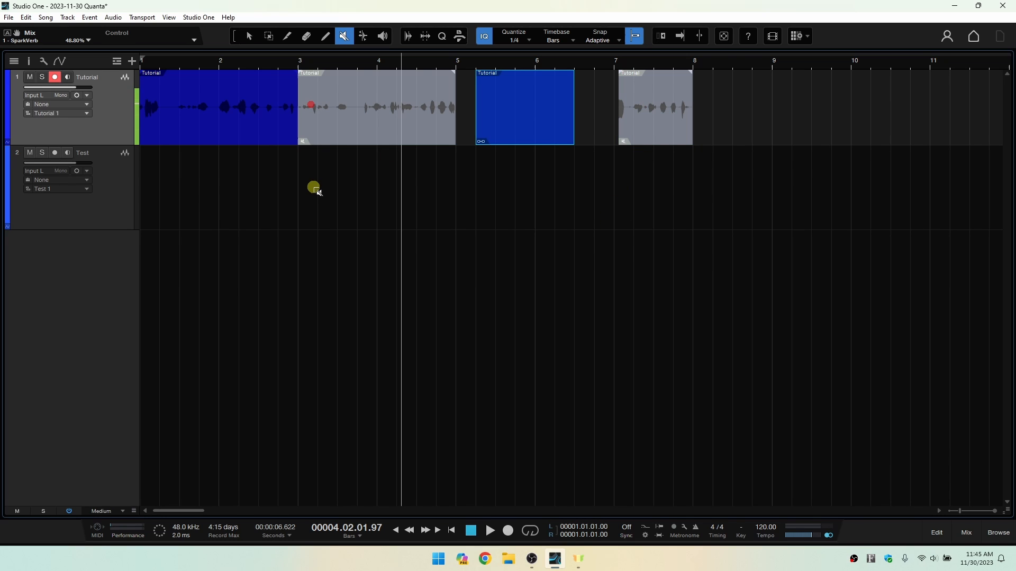
{"action": "left_click", "coordinate": [363, 106]}
{"action": "left_click", "coordinate": [646, 102]}
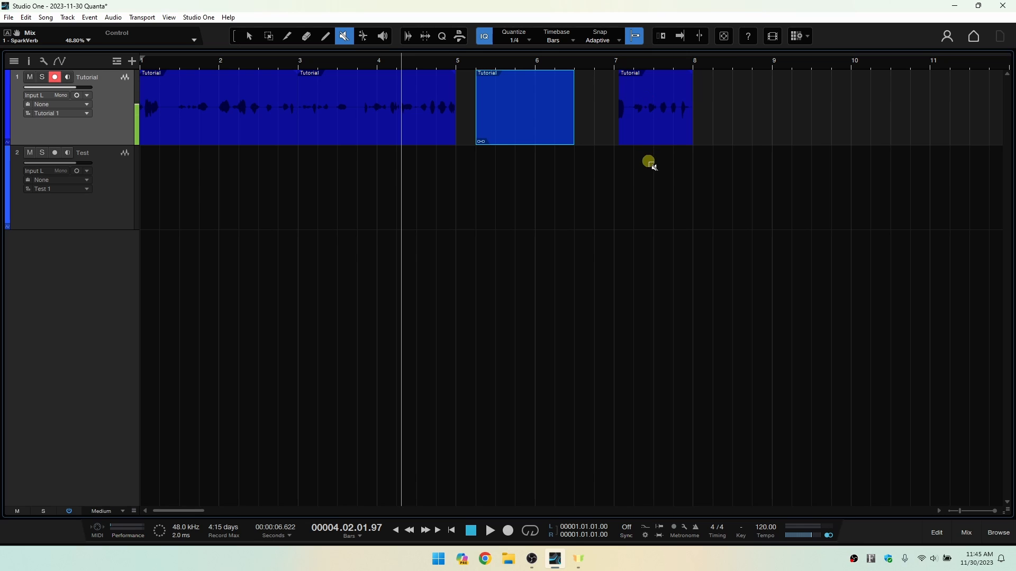
{"action": "left_click", "coordinate": [677, 106]}
{"action": "left_click", "coordinate": [670, 103]}
Audition the Tutorial pieces around bars 2, 4 and 7 with the Listen tool.
{"action": "left_click", "coordinate": [362, 35]}
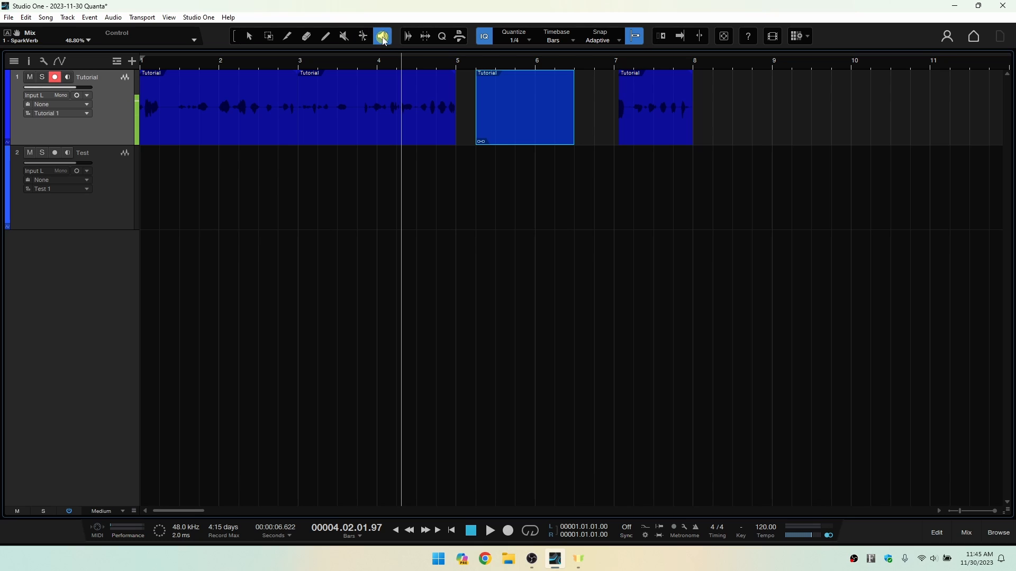
{"action": "left_click", "coordinate": [383, 37]}
{"action": "left_click_drag", "start_coordinate": [235, 119], "coordinate": [224, 118]}
{"action": "left_click", "coordinate": [220, 125]}
{"action": "left_click", "coordinate": [372, 134]}
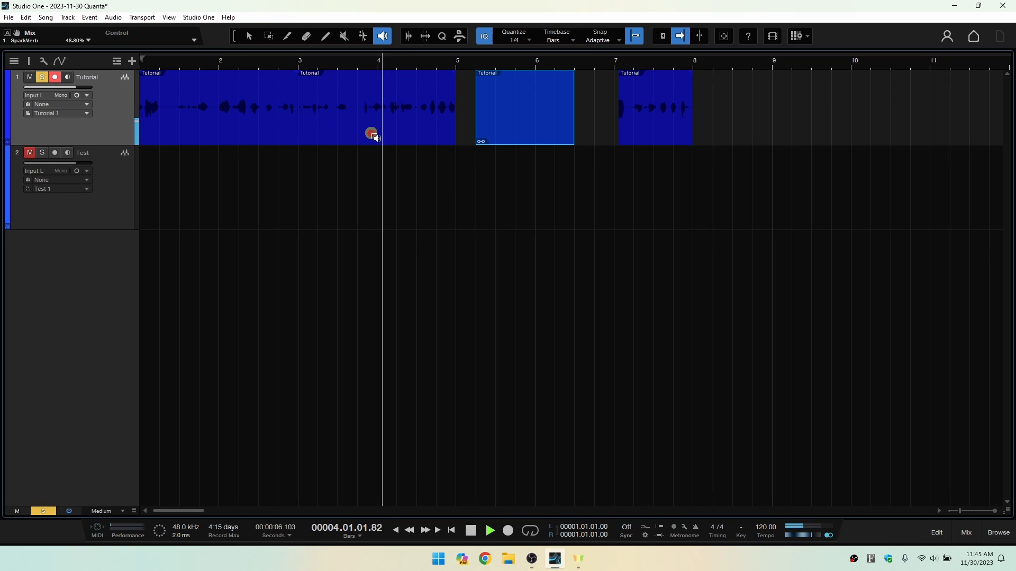
{"action": "left_click", "coordinate": [654, 117]}
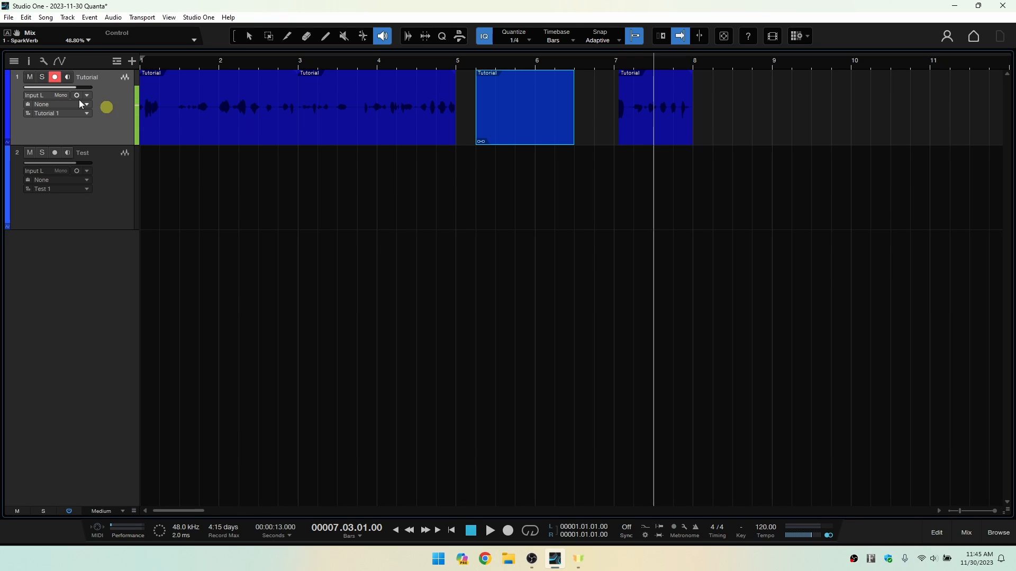
Audition the Tutorial track from bar 2 beat 2, bar 3 and bar 4, and return to the Arrow tool.
{"action": "left_click", "coordinate": [238, 117]}
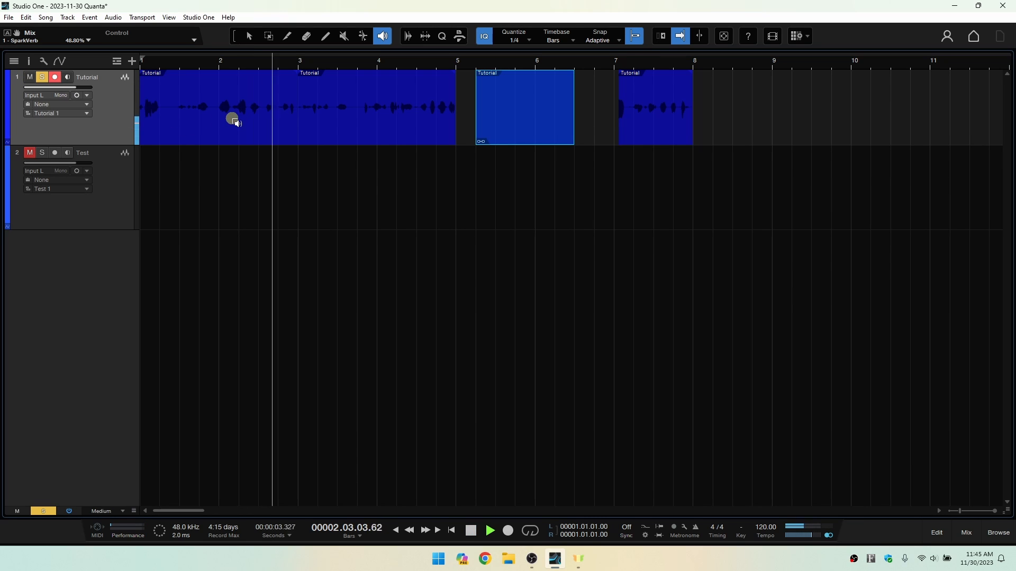
{"action": "key", "text": "s"}
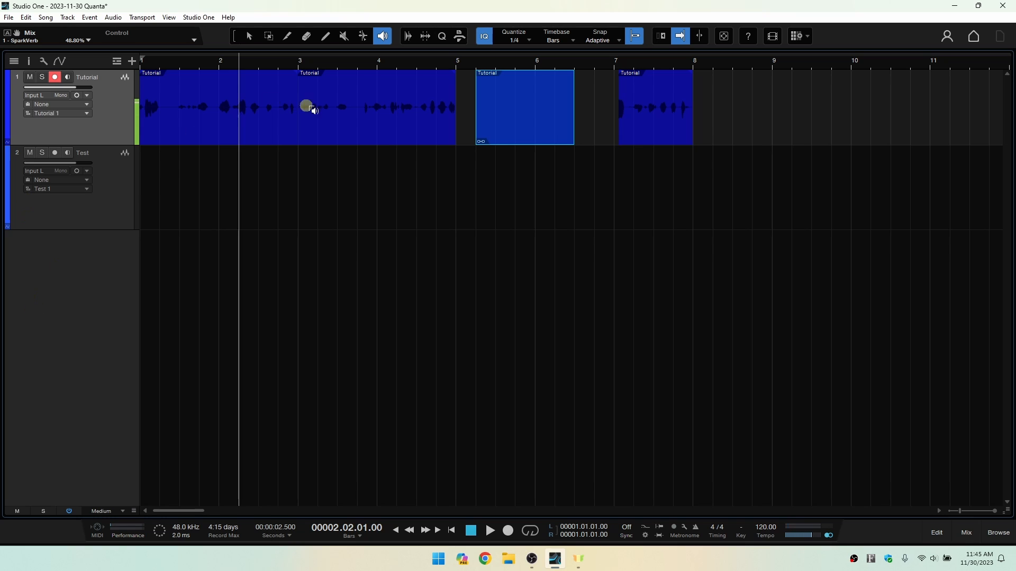
{"action": "left_click", "coordinate": [342, 110]}
{"action": "key", "text": "s"}
{"action": "left_click", "coordinate": [408, 104]}
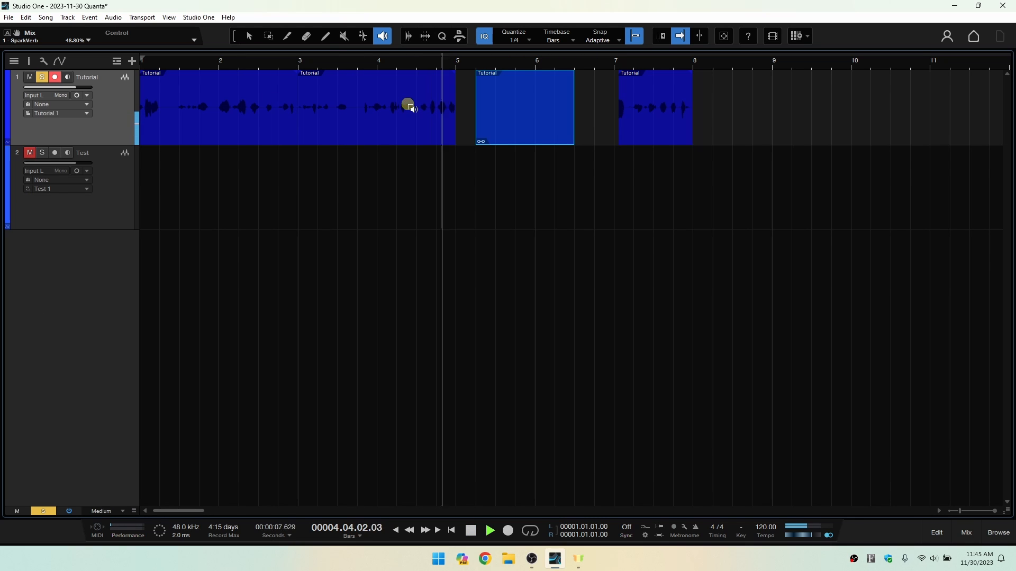
{"action": "left_click", "coordinate": [251, 35]}
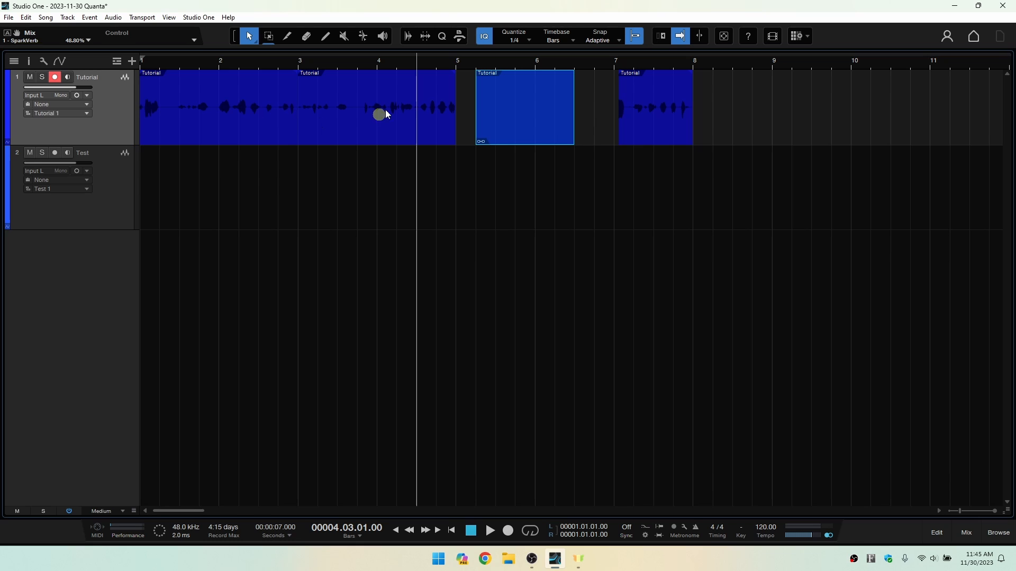
Review the Audio Bend options and the Strip Silence options, closing each set again.
{"action": "left_click", "coordinate": [411, 37]}
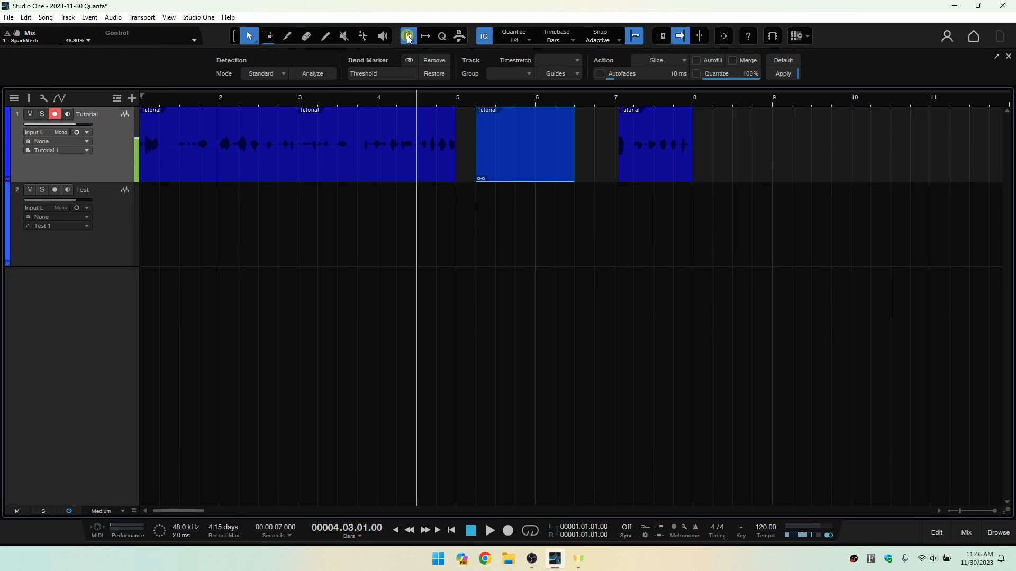
{"action": "left_click", "coordinate": [409, 37]}
{"action": "left_click", "coordinate": [425, 36]}
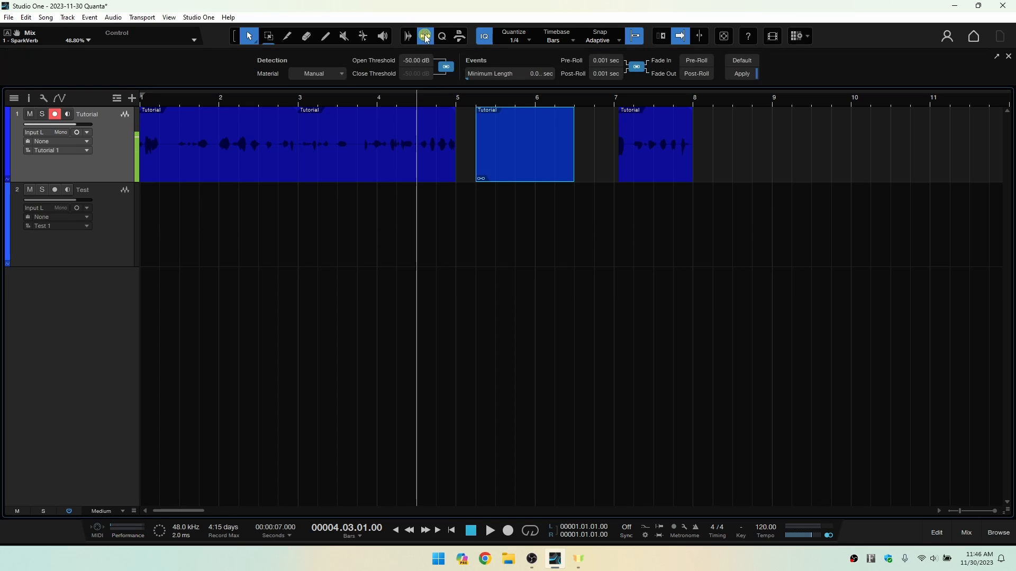
{"action": "left_click", "coordinate": [449, 69]}
{"action": "left_click", "coordinate": [426, 37]}
Review the detailed Quantize settings and the arrangement Macros, closing each set again.
{"action": "left_click", "coordinate": [443, 37]}
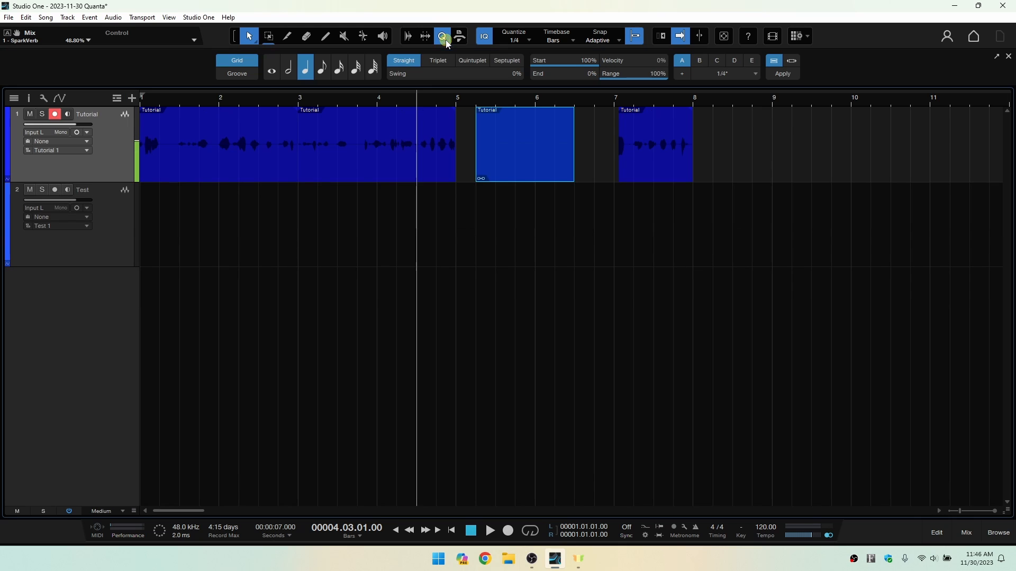
{"action": "left_click", "coordinate": [545, 79]}
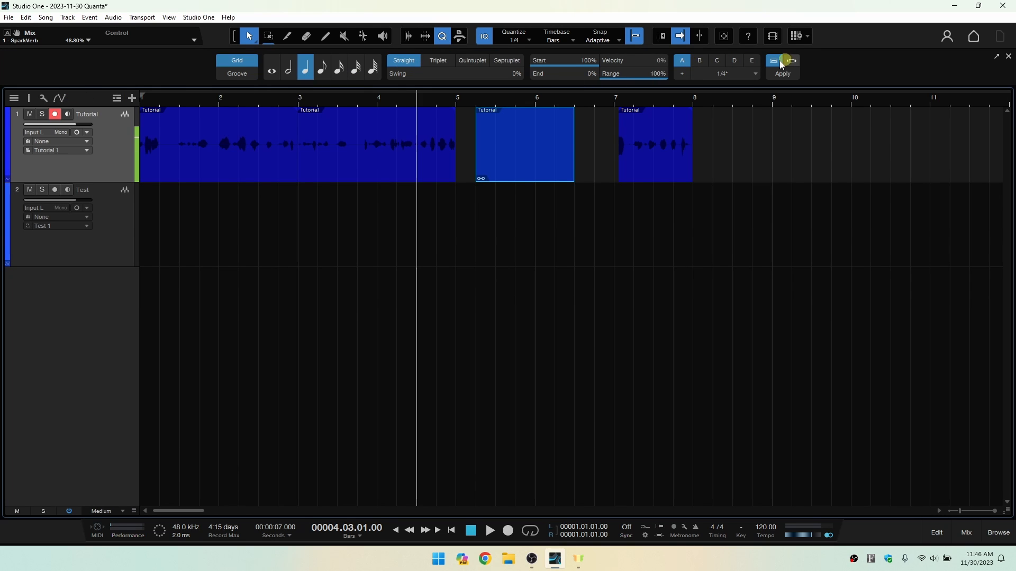
{"action": "left_click", "coordinate": [443, 37]}
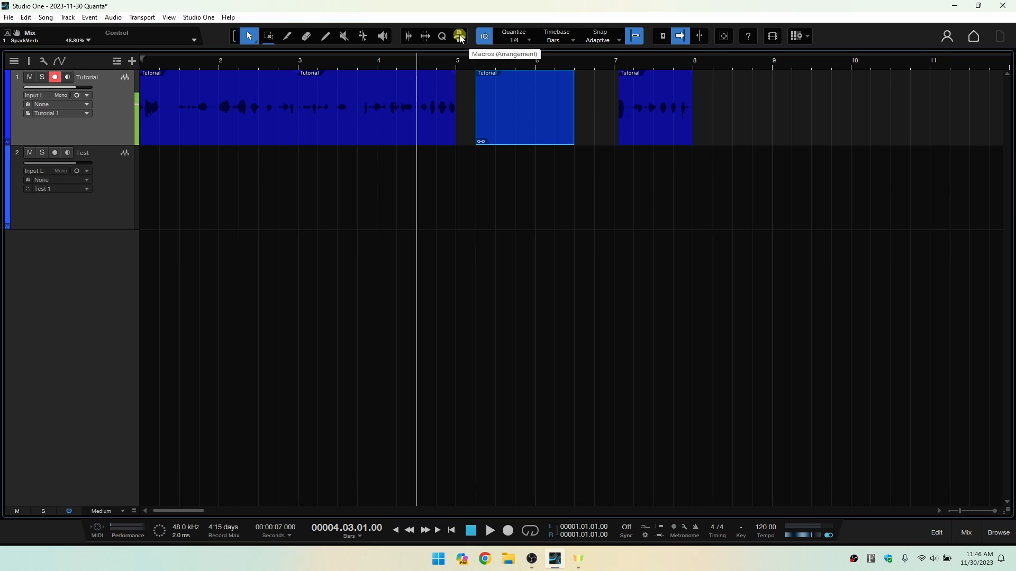
{"action": "left_click", "coordinate": [459, 37]}
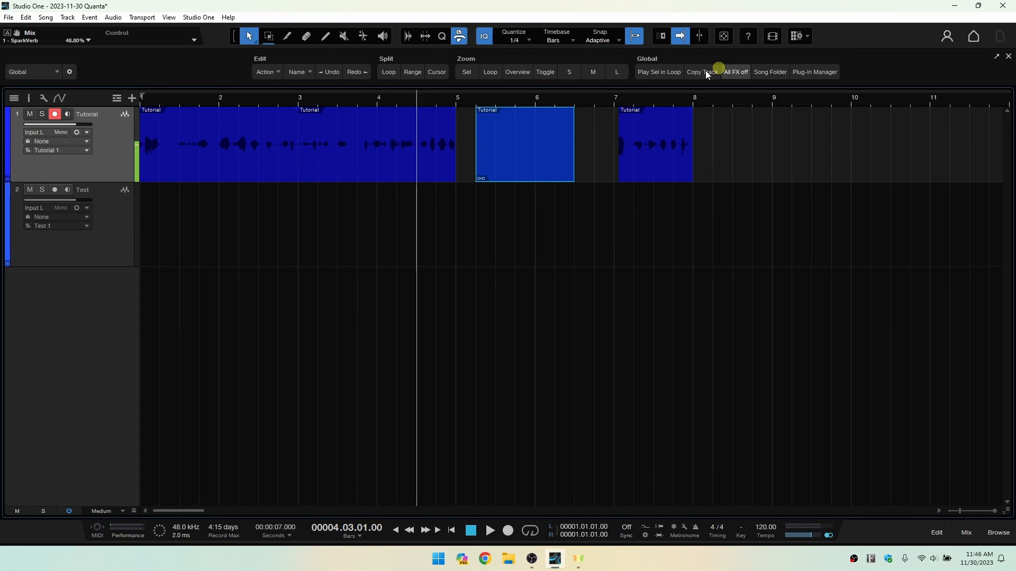
{"action": "left_click", "coordinate": [460, 37]}
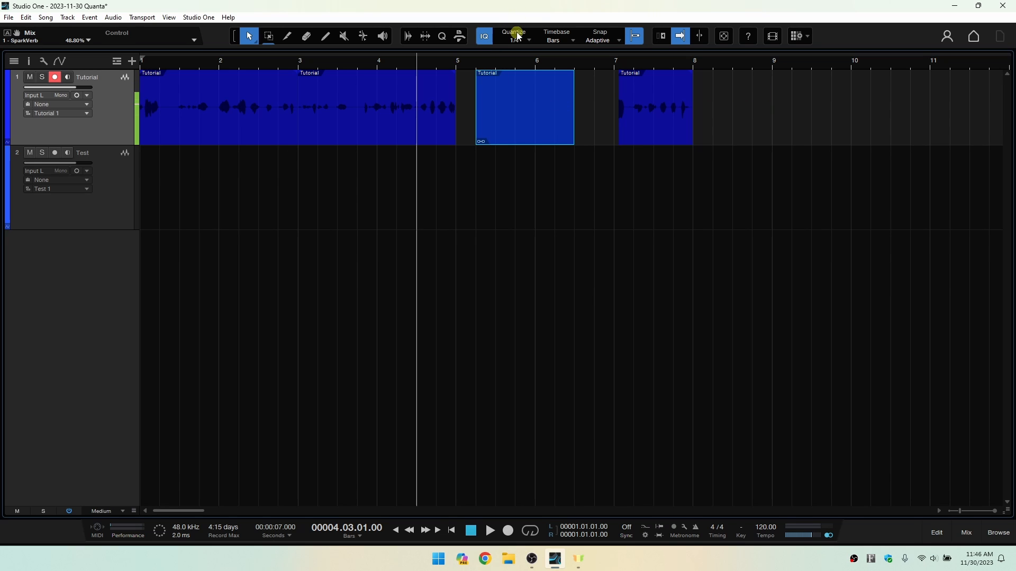
Turn off Input Quantize and review the available Quantize note values, keeping 1/4.
{"action": "left_click", "coordinate": [484, 36]}
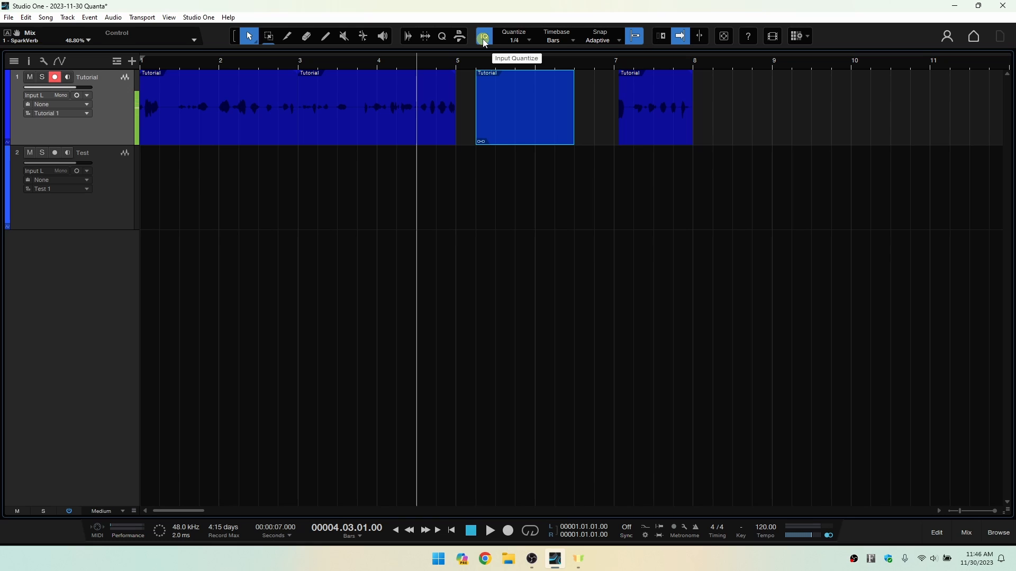
{"action": "left_click", "coordinate": [483, 39]}
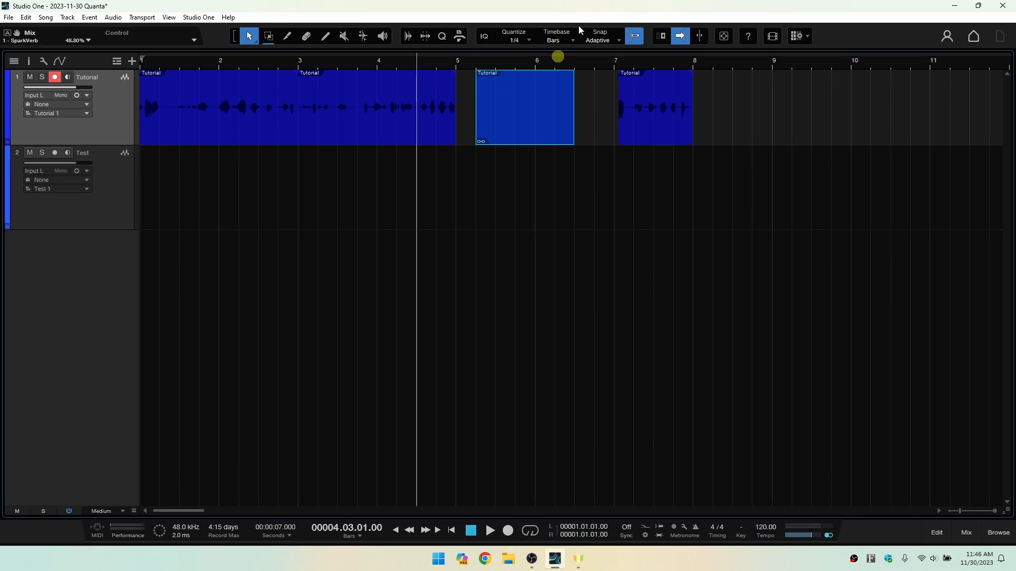
{"action": "left_click", "coordinate": [529, 40]}
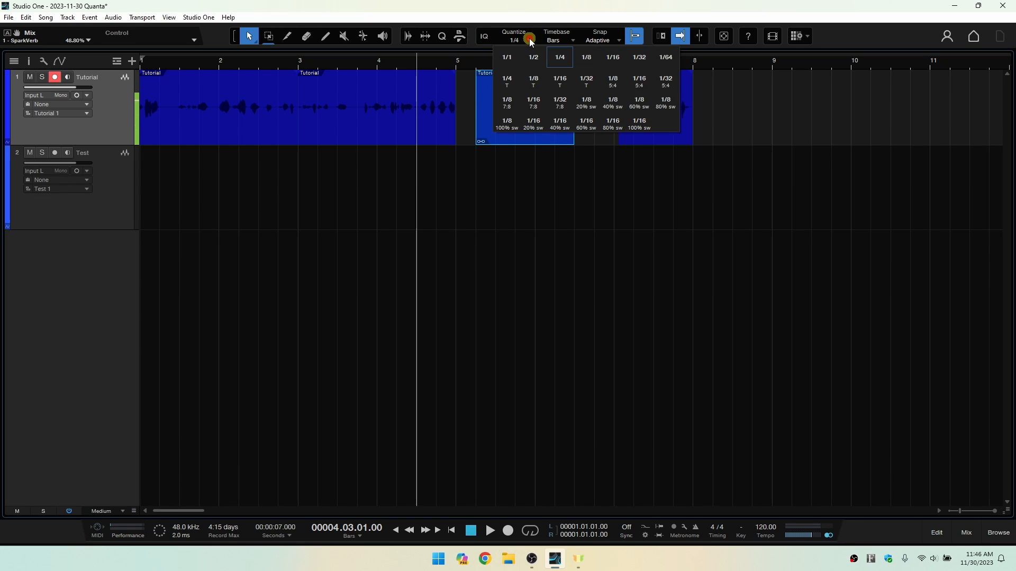
{"action": "left_click", "coordinate": [527, 39]}
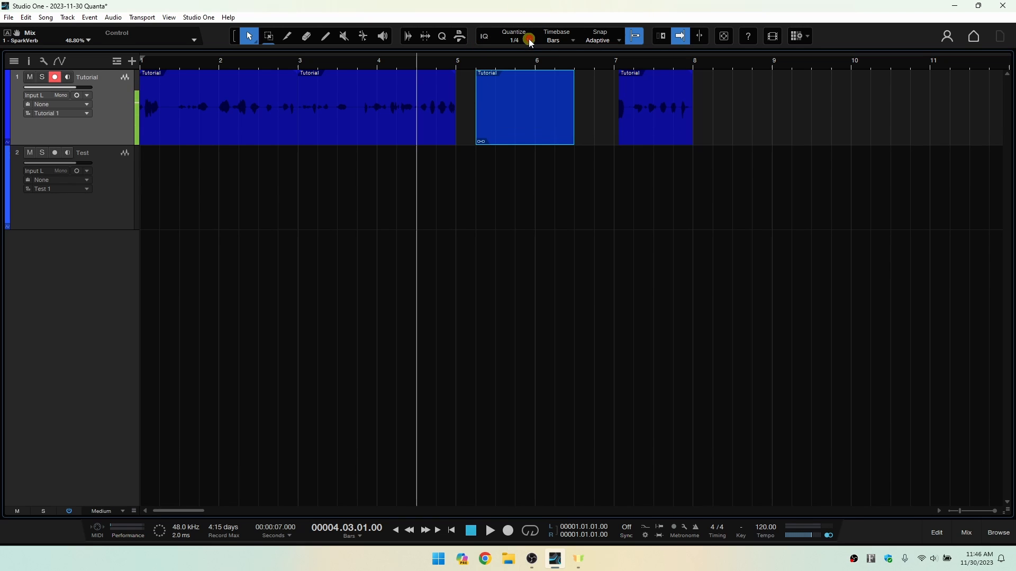
Try the Seconds timebase for the arrangement ruler and return it to Bars.
{"action": "left_click", "coordinate": [574, 40]}
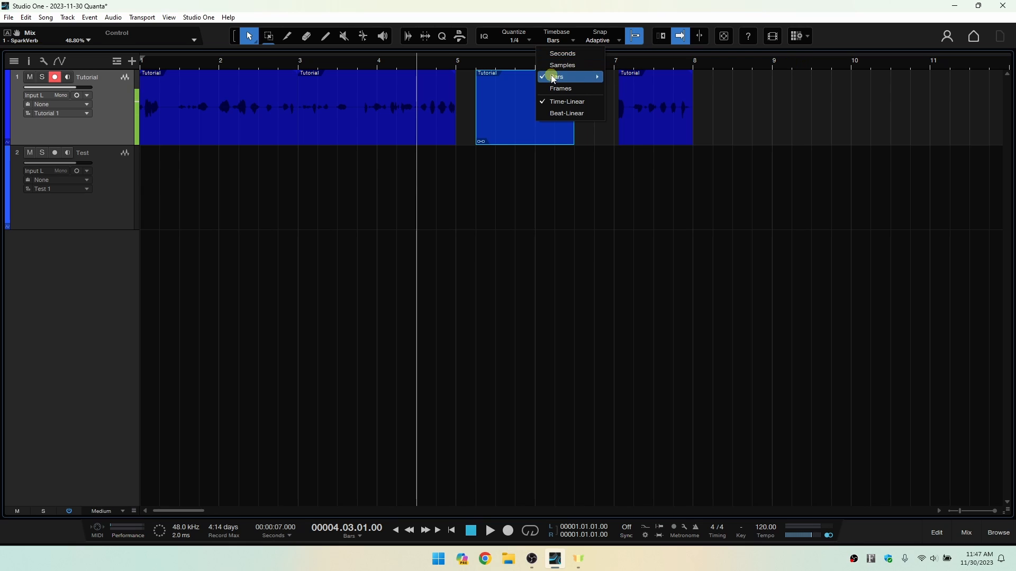
{"action": "left_click", "coordinate": [562, 53]}
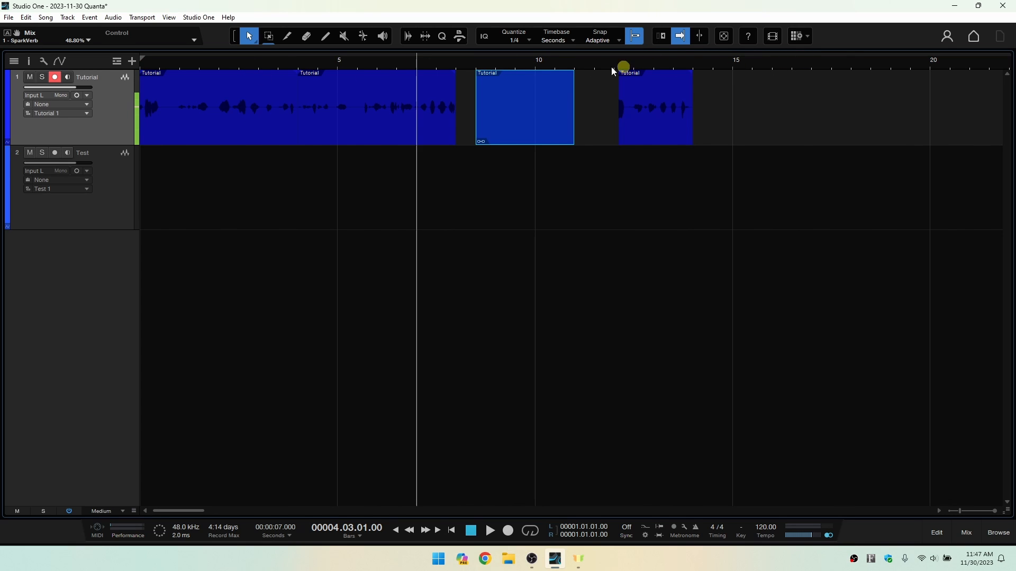
{"action": "left_click", "coordinate": [572, 40]}
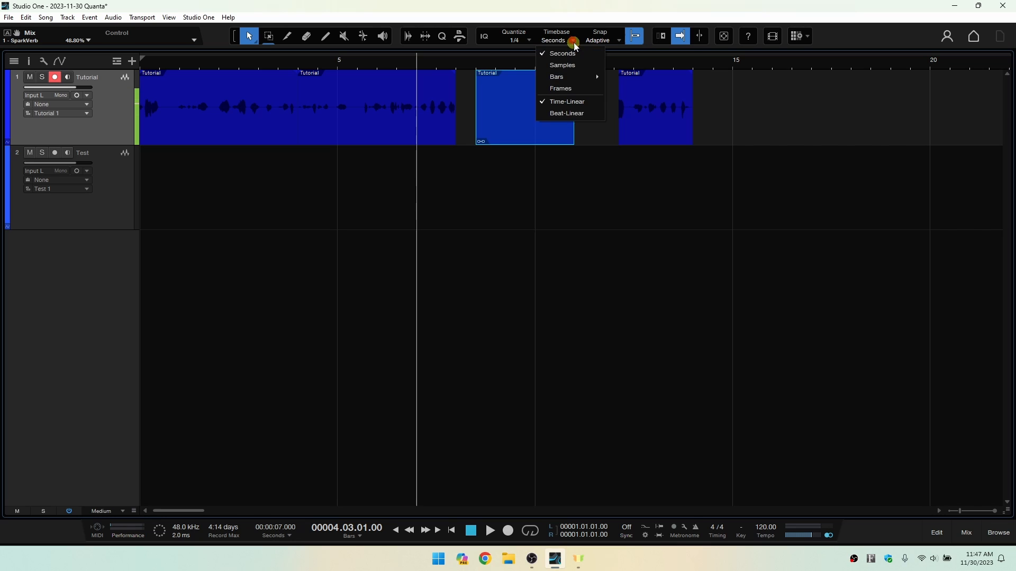
{"action": "left_click", "coordinate": [556, 77]}
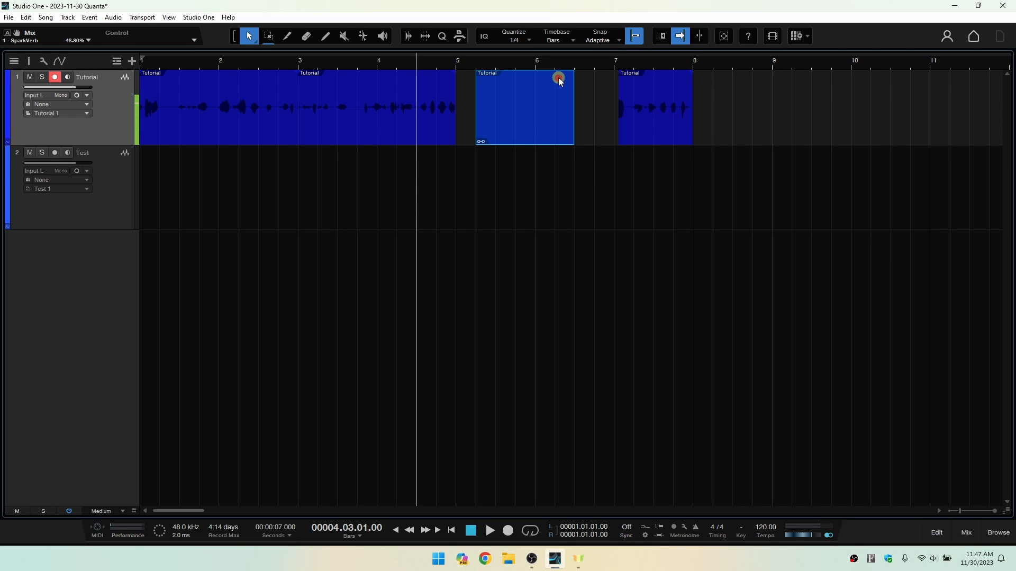
Open a secondary ruler in Seconds below the main timeline ruler and close it again.
{"action": "right_click", "coordinate": [594, 66]}
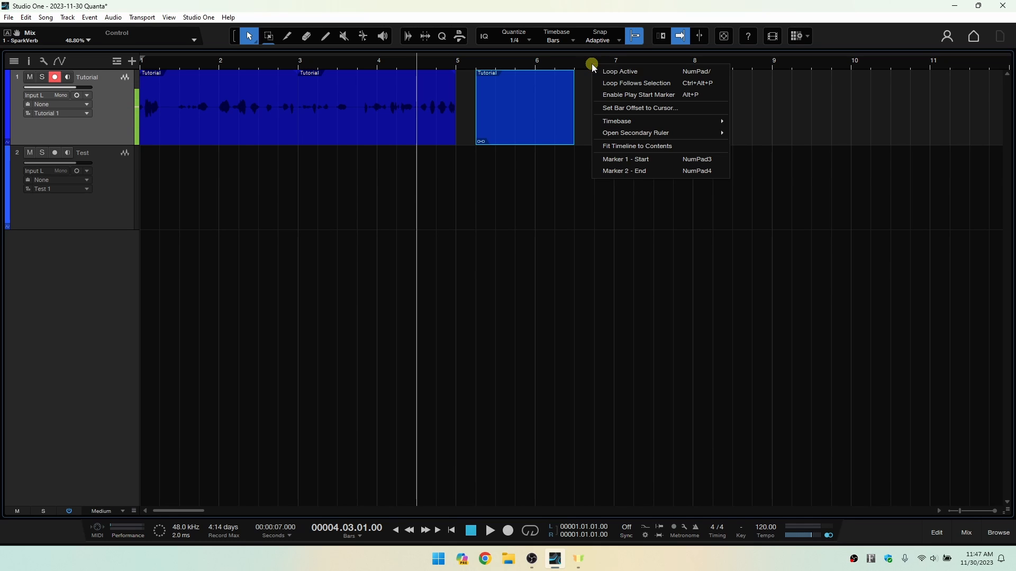
{"action": "mouse_move", "coordinate": [620, 138]}
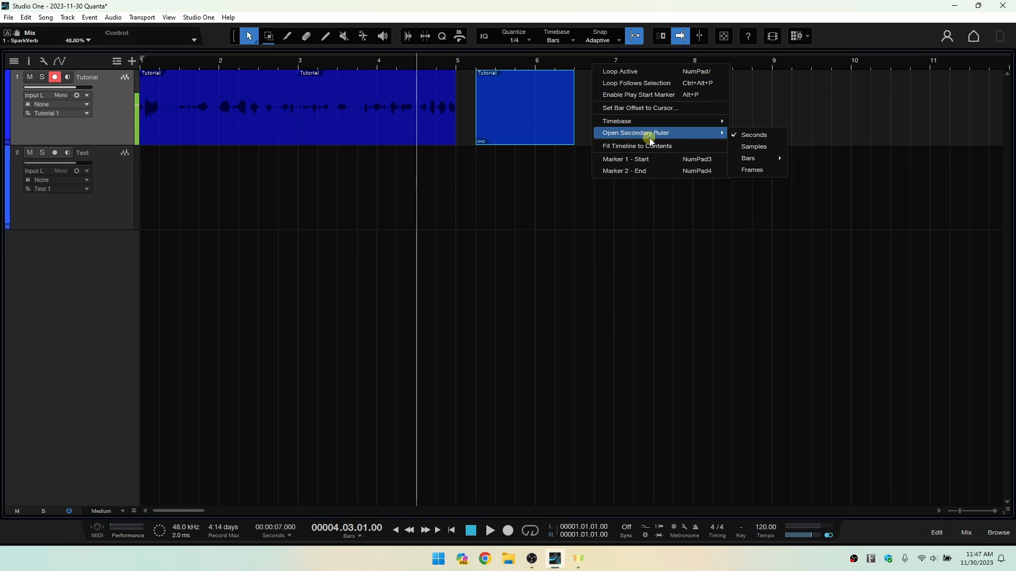
{"action": "left_click", "coordinate": [757, 137]}
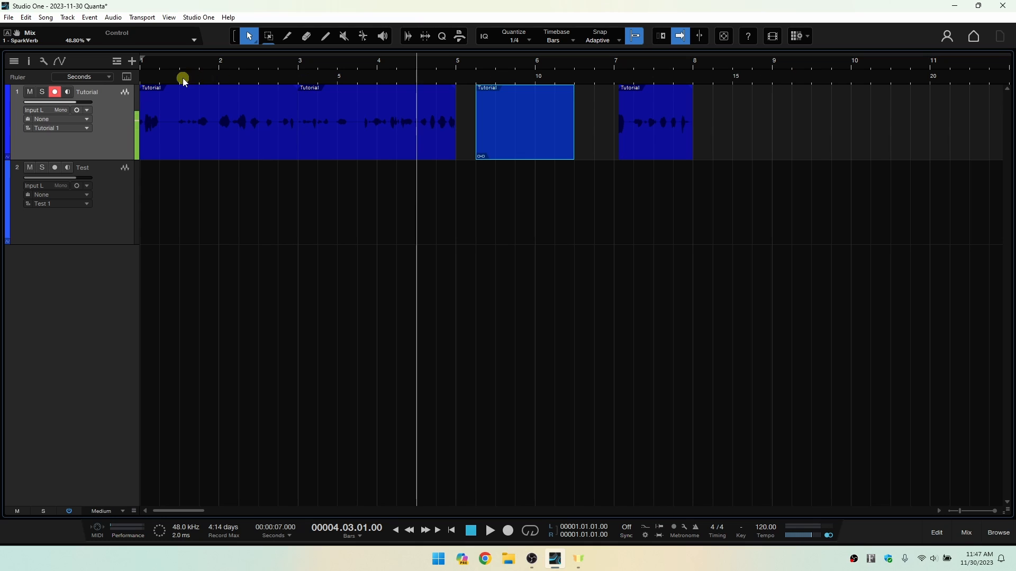
{"action": "right_click", "coordinate": [591, 81]}
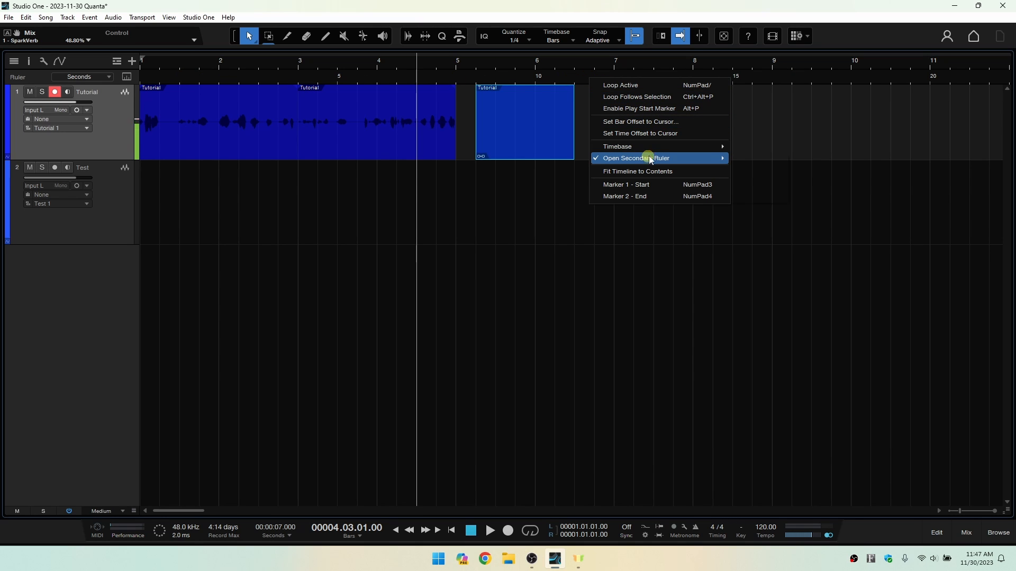
{"action": "left_click", "coordinate": [629, 159]}
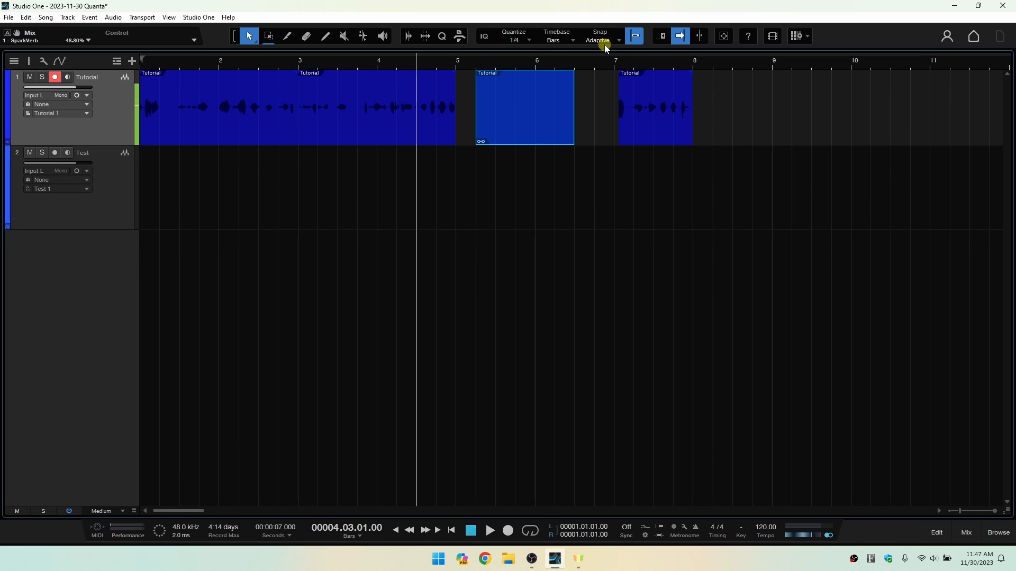
Review the Snap modes, keeping Adaptive, and switch snapping off and back on.
{"action": "left_click", "coordinate": [620, 41]}
{"action": "left_click", "coordinate": [620, 41]}
{"action": "left_click", "coordinate": [635, 36]}
{"action": "left_click", "coordinate": [638, 35]}
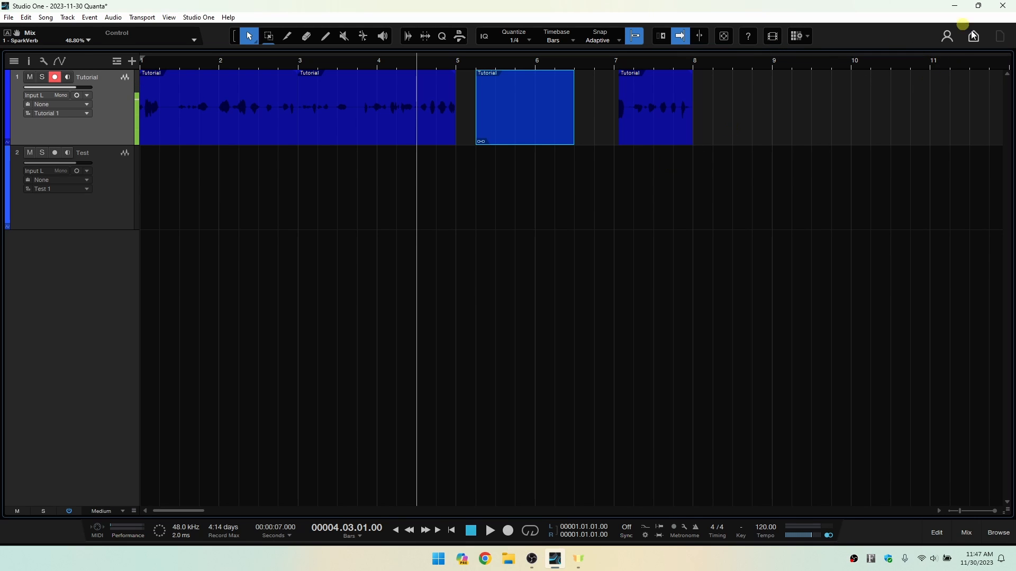
Play the song from bar 11 beat 2 with Autoscroll on, stop it and return to the start.
{"action": "left_click", "coordinate": [951, 62]}
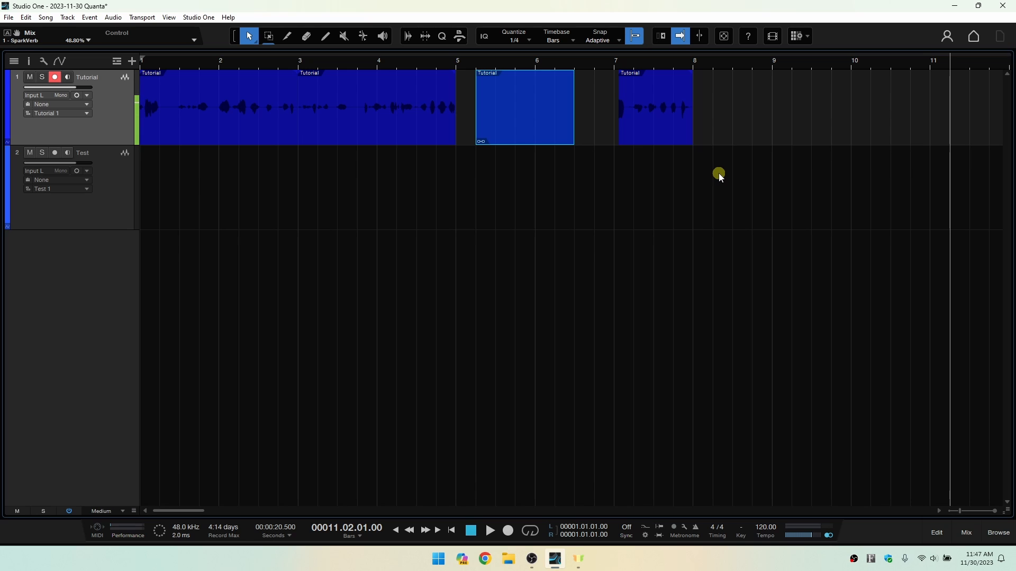
{"action": "key", "text": "space"}
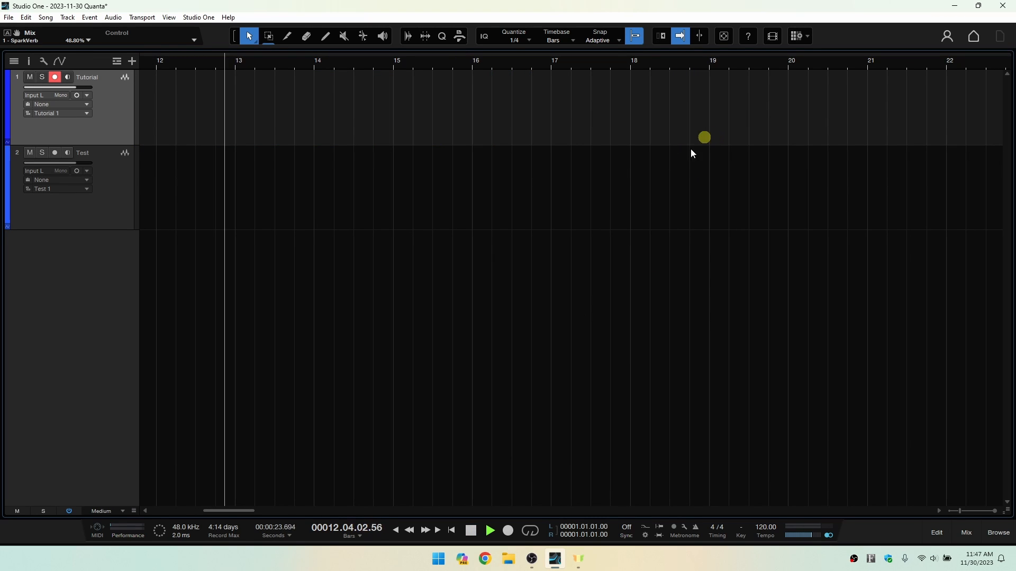
{"action": "left_click", "coordinate": [471, 530]}
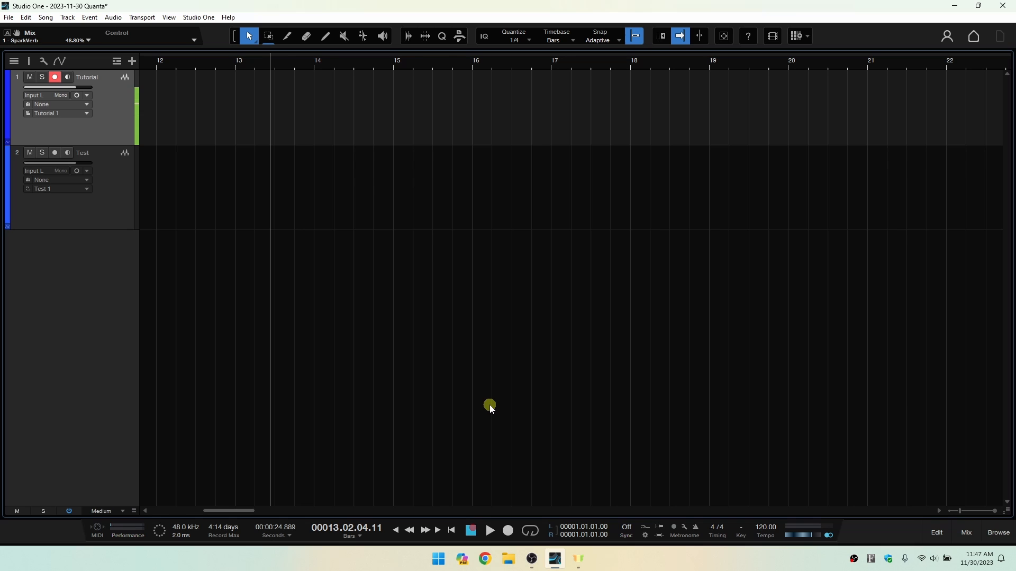
{"action": "left_click", "coordinate": [451, 531]}
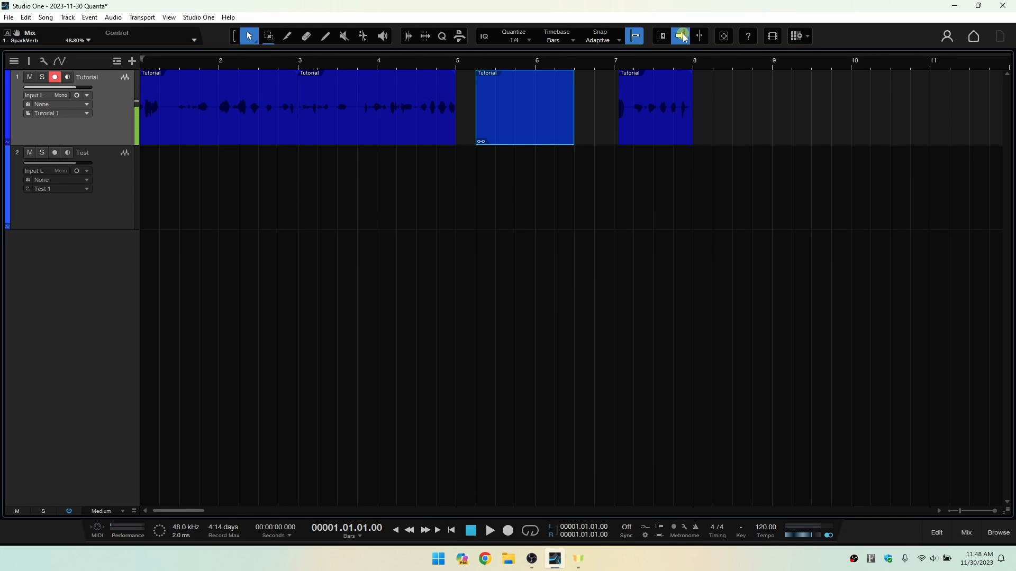
Play from bar 11 beat 2 with Autoscroll off, turn Autoscroll back on and return to the song start.
{"action": "left_click", "coordinate": [950, 60]}
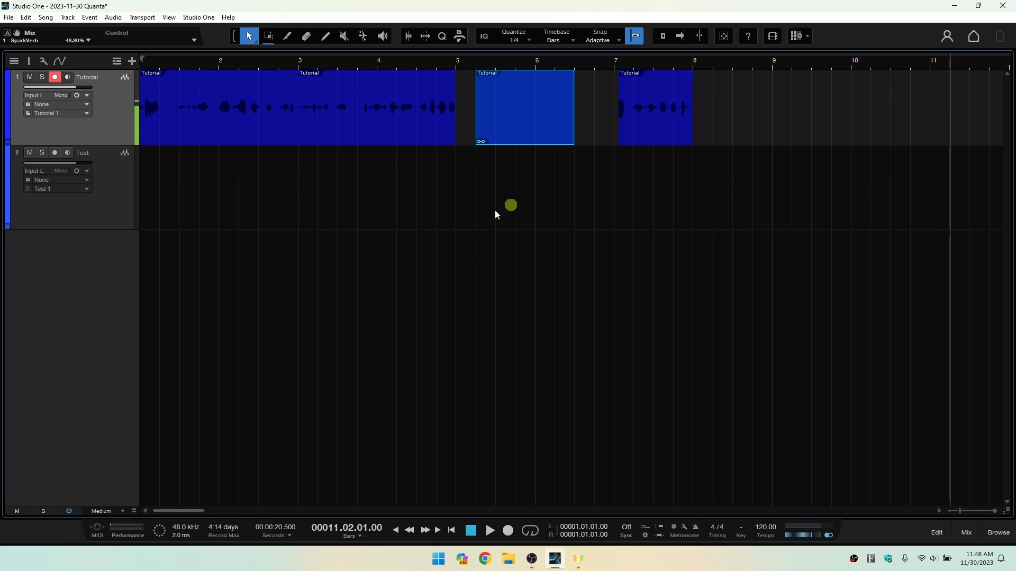
{"action": "key", "text": "space"}
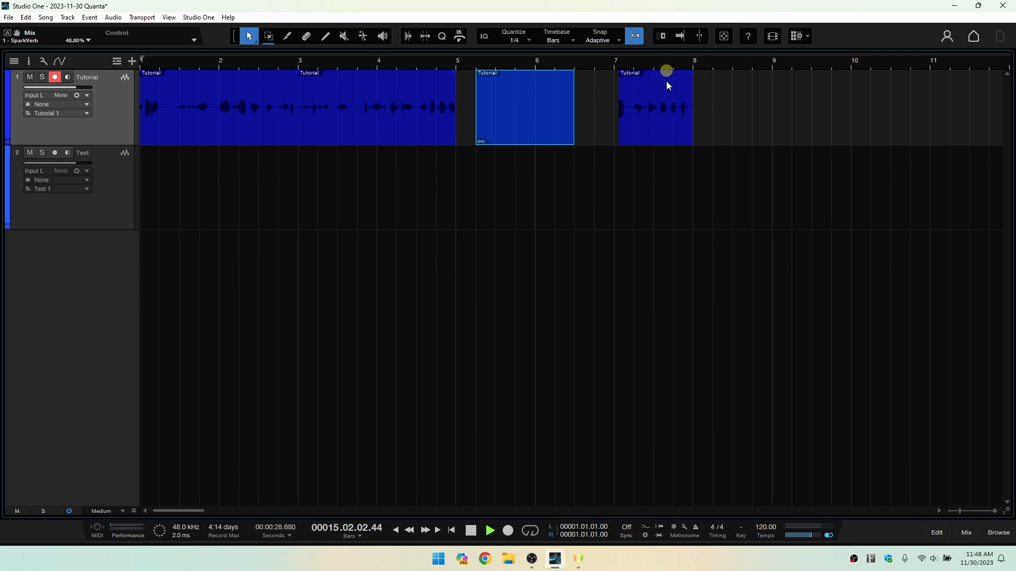
{"action": "left_click", "coordinate": [681, 36]}
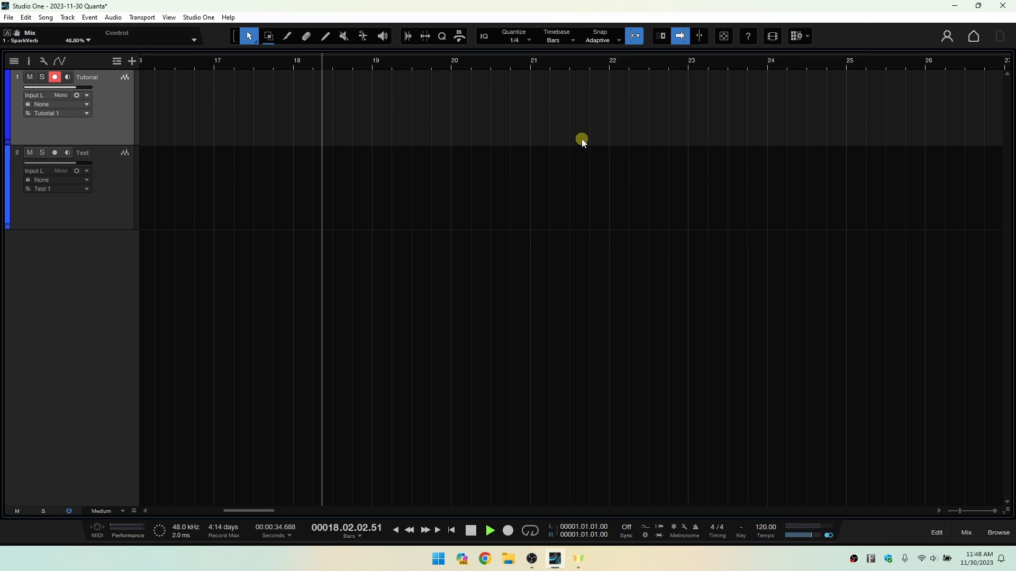
{"action": "left_click", "coordinate": [452, 532]}
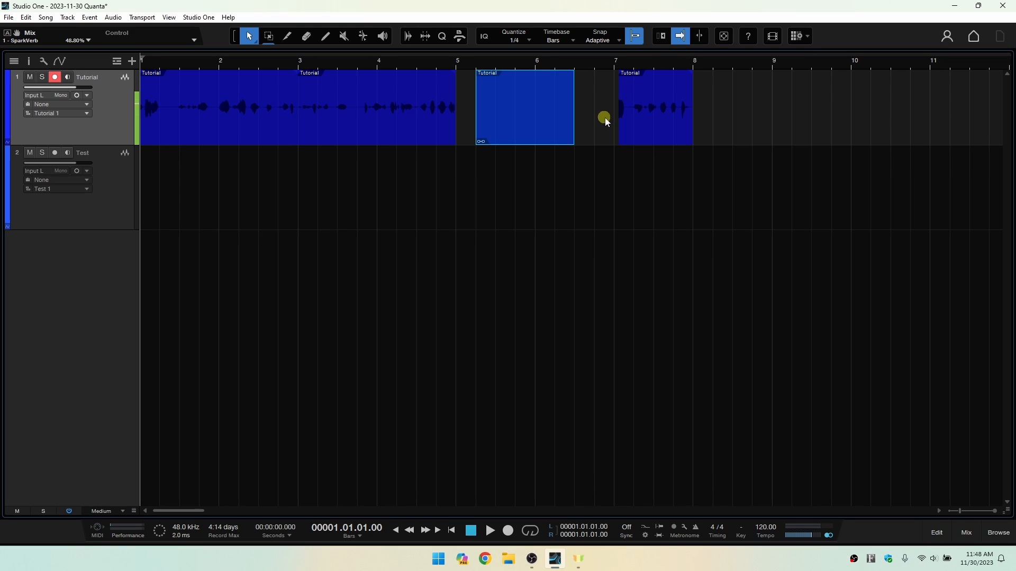
Try the cursor-follows-edit-position option on the Tutorial events at bars 7, 5 and 1, and turn it off again.
{"action": "left_click", "coordinate": [699, 37]}
{"action": "left_click", "coordinate": [643, 117]}
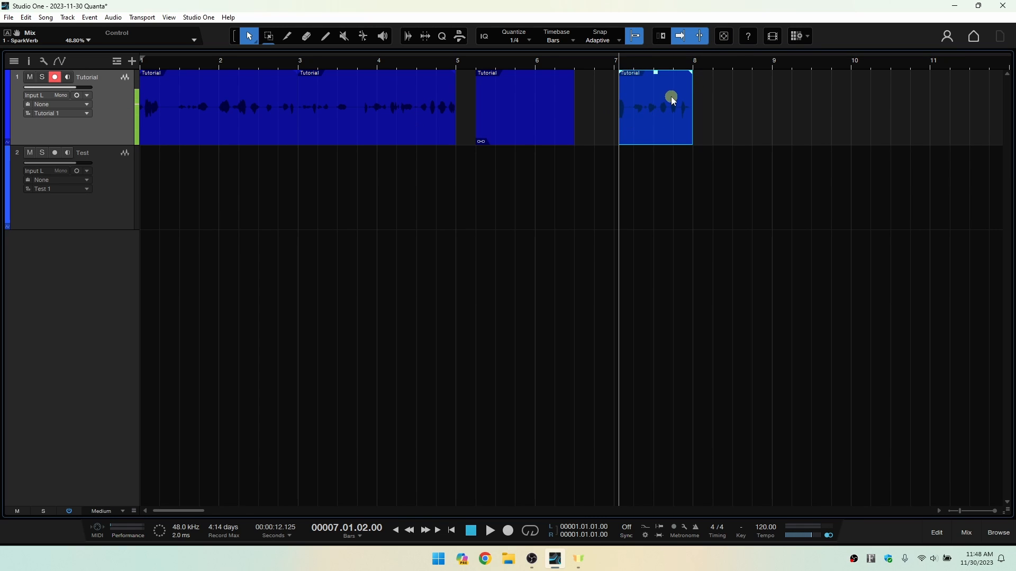
{"action": "left_click", "coordinate": [485, 117]}
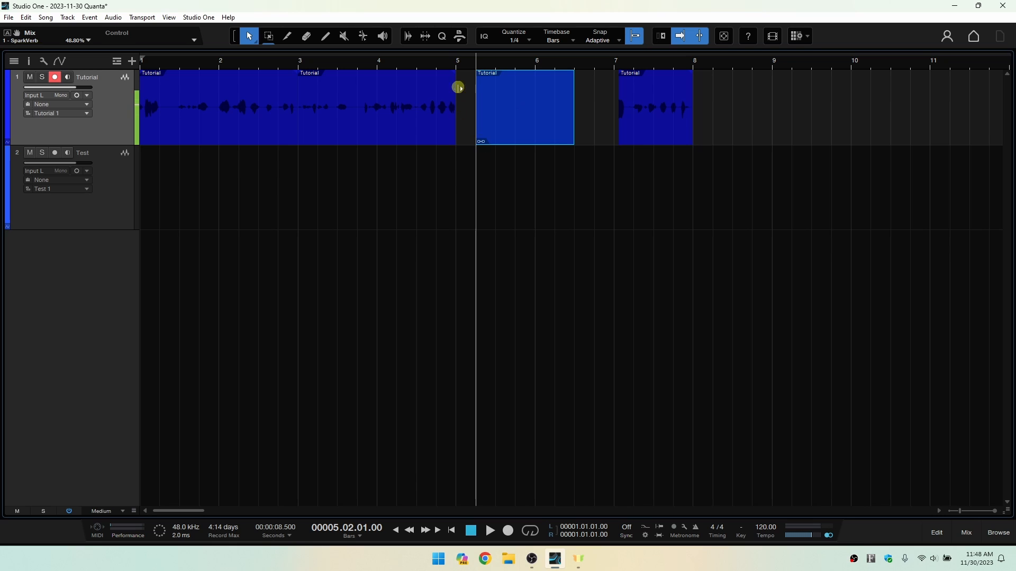
{"action": "left_click", "coordinate": [294, 120]}
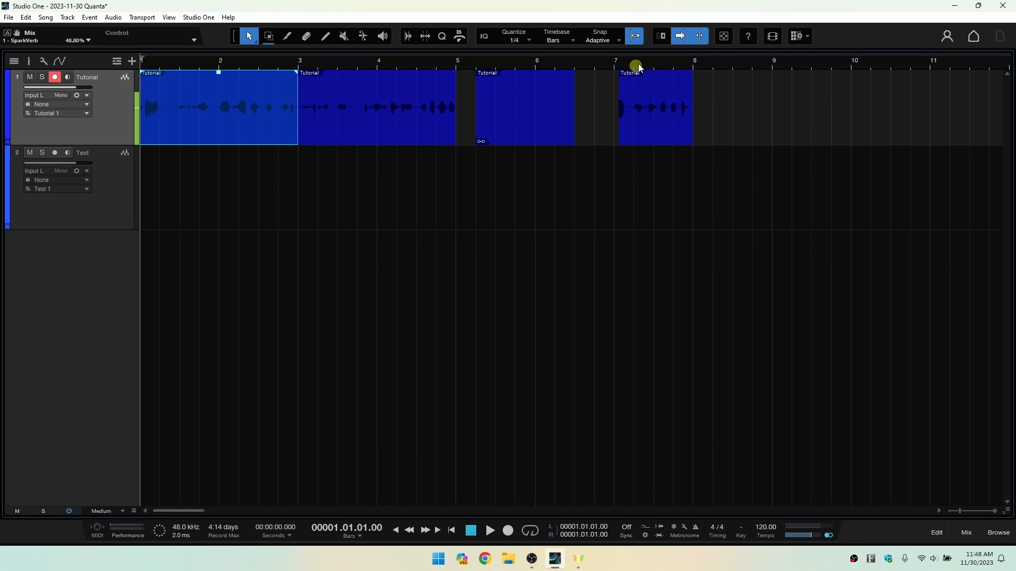
{"action": "left_click", "coordinate": [700, 36]}
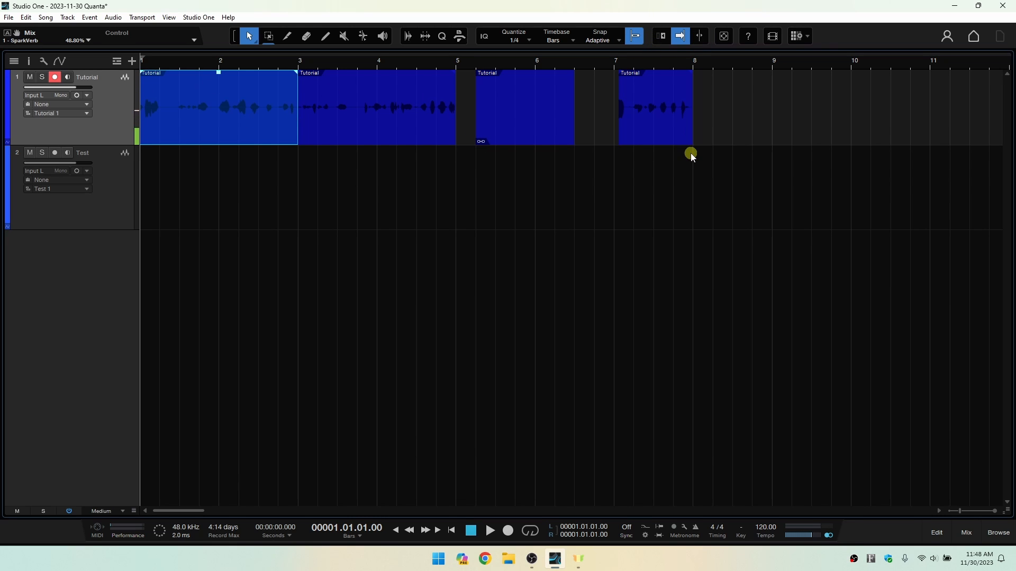
Fit the arrangement to the window with Auto Zoom Full and switch auto zoom off again.
{"action": "left_click", "coordinate": [724, 37]}
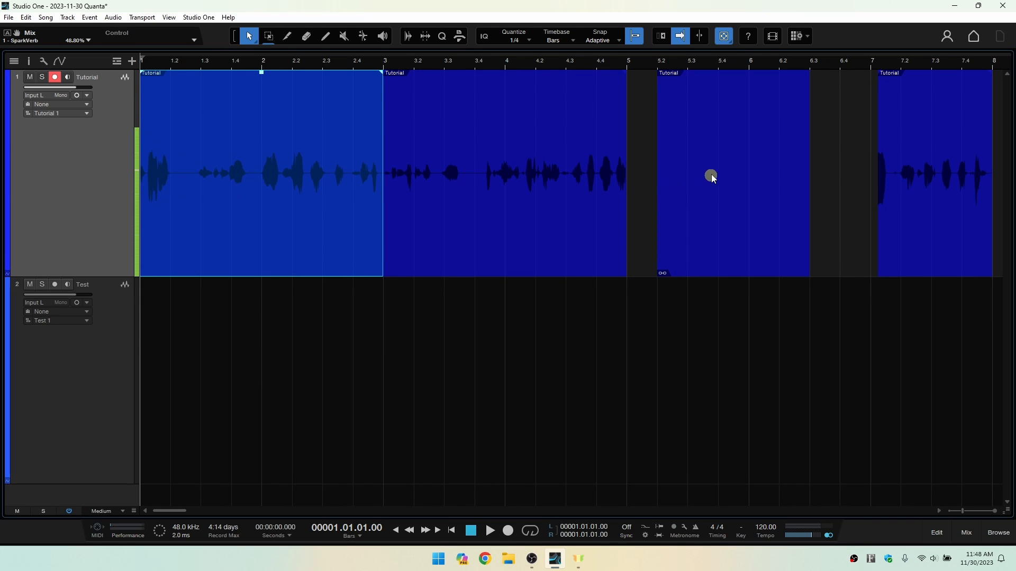
{"action": "right_click", "coordinate": [732, 44]}
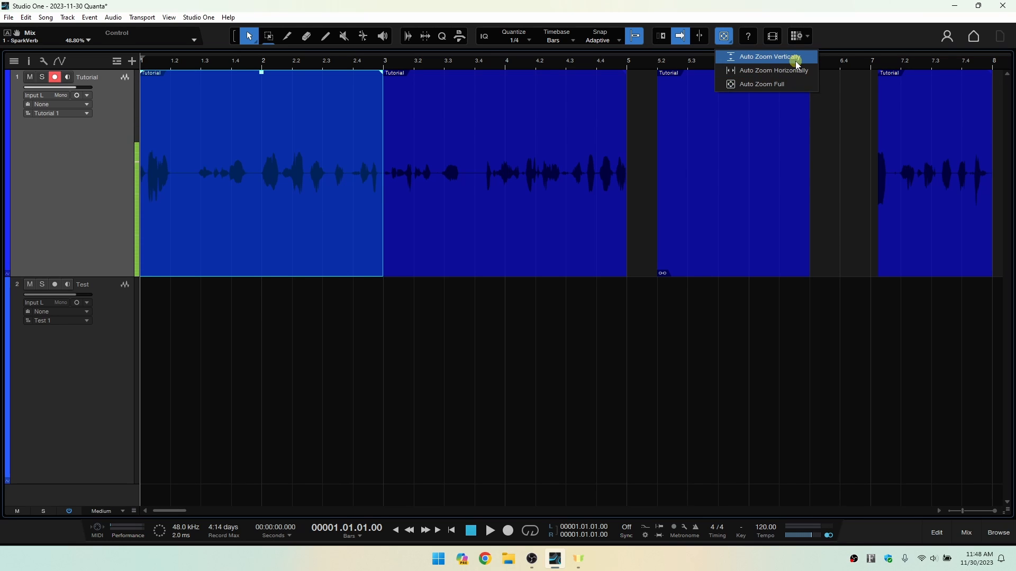
{"action": "left_click", "coordinate": [792, 91]}
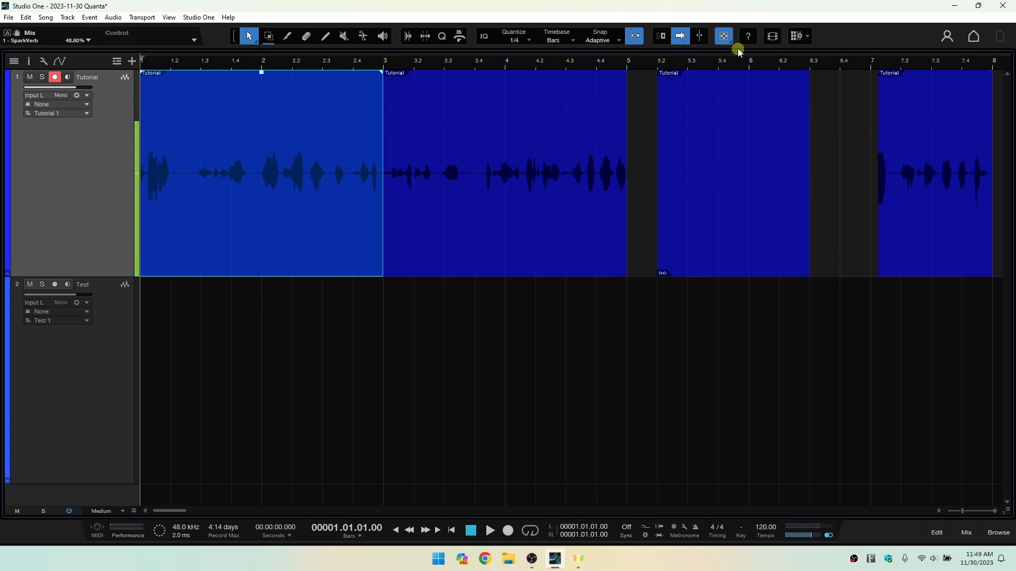
{"action": "left_click", "coordinate": [724, 37]}
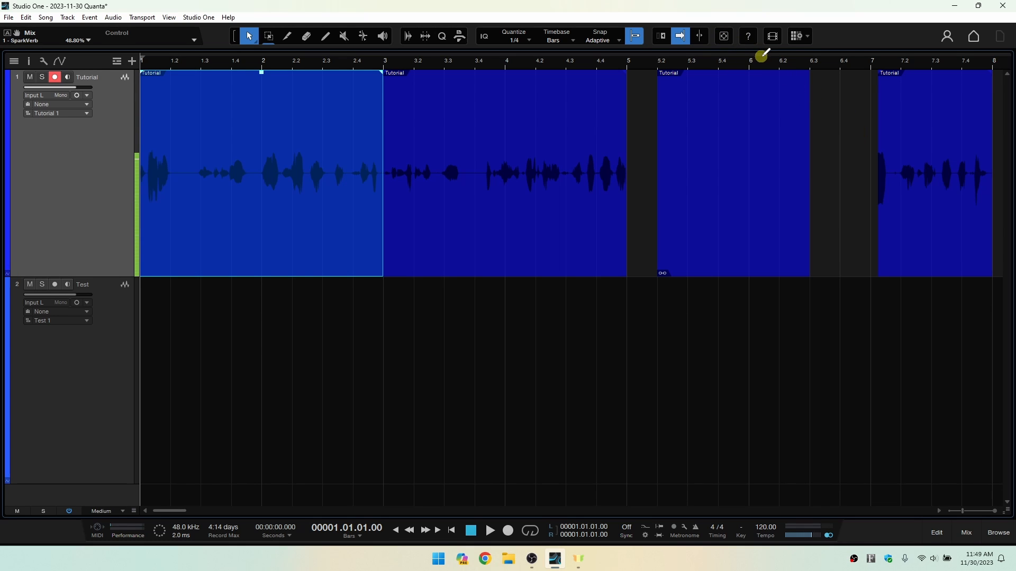
Show and hide the Info View, and open and close the Video Player.
{"action": "left_click", "coordinate": [748, 36]}
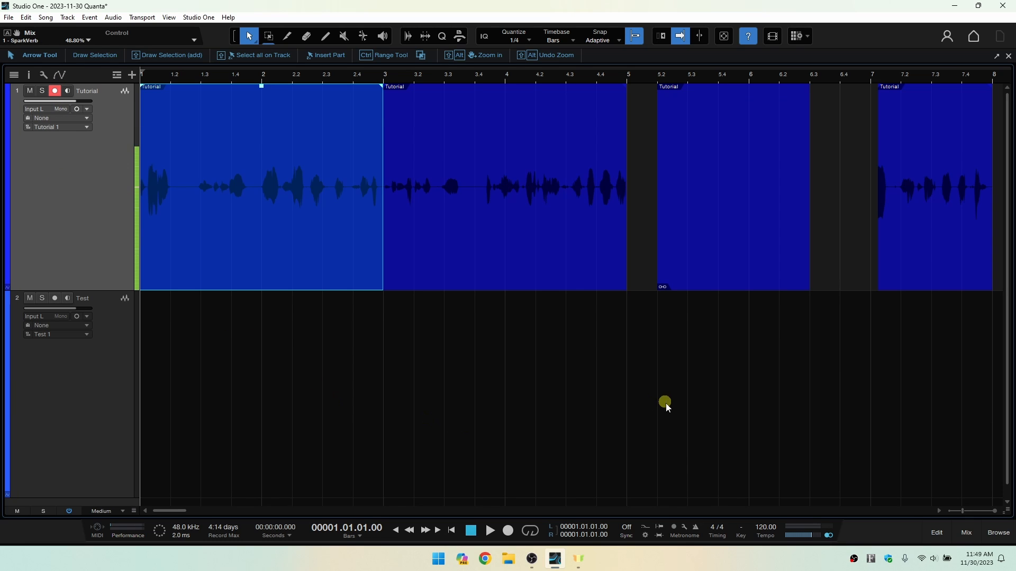
{"action": "left_click", "coordinate": [748, 36]}
{"action": "left_click", "coordinate": [774, 37]}
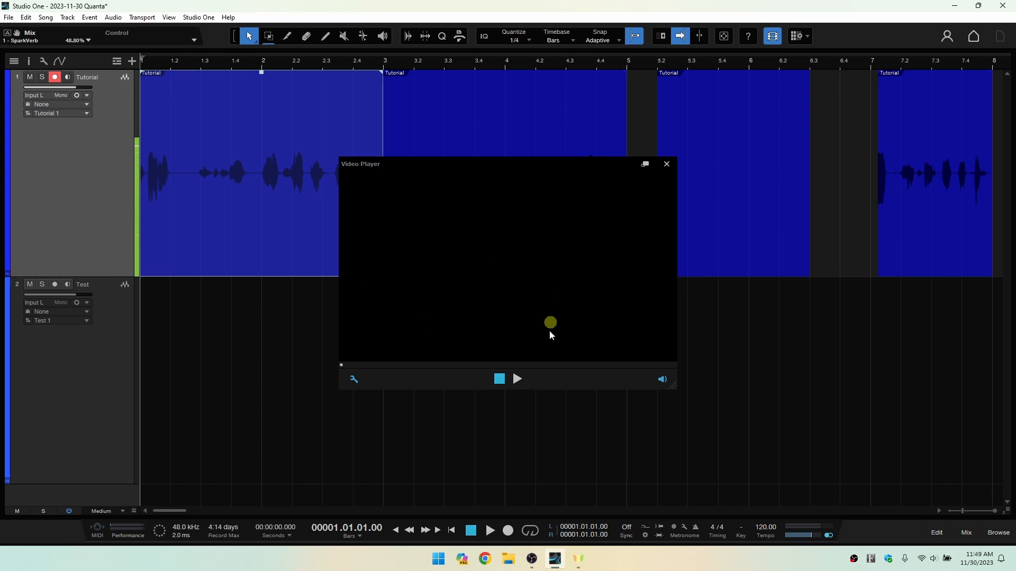
{"action": "left_click", "coordinate": [667, 167]}
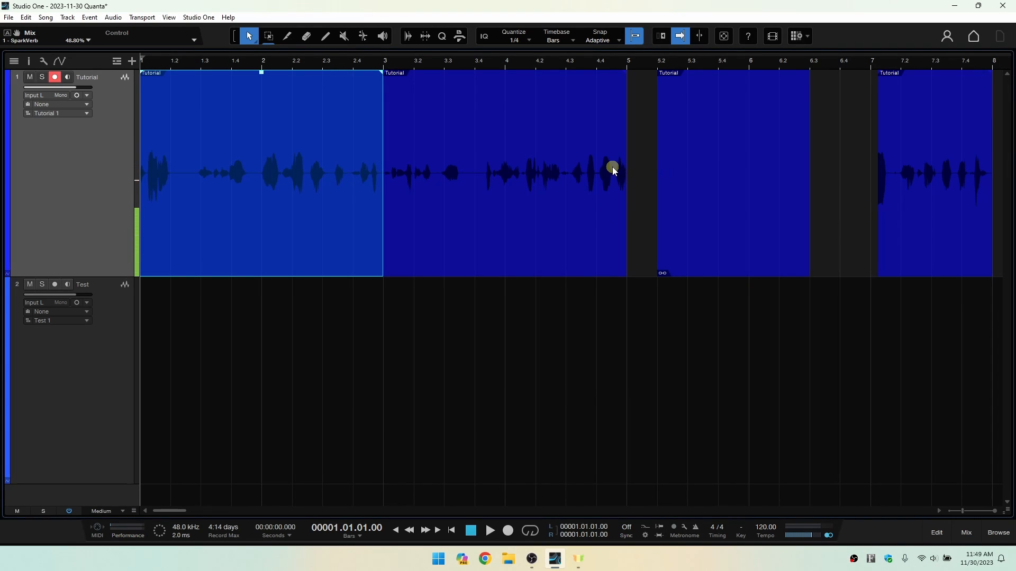
Open Scratch Pad 1 beside the arrangement, narrow it slightly, and delete the scratch pad.
{"action": "left_click", "coordinate": [797, 37]}
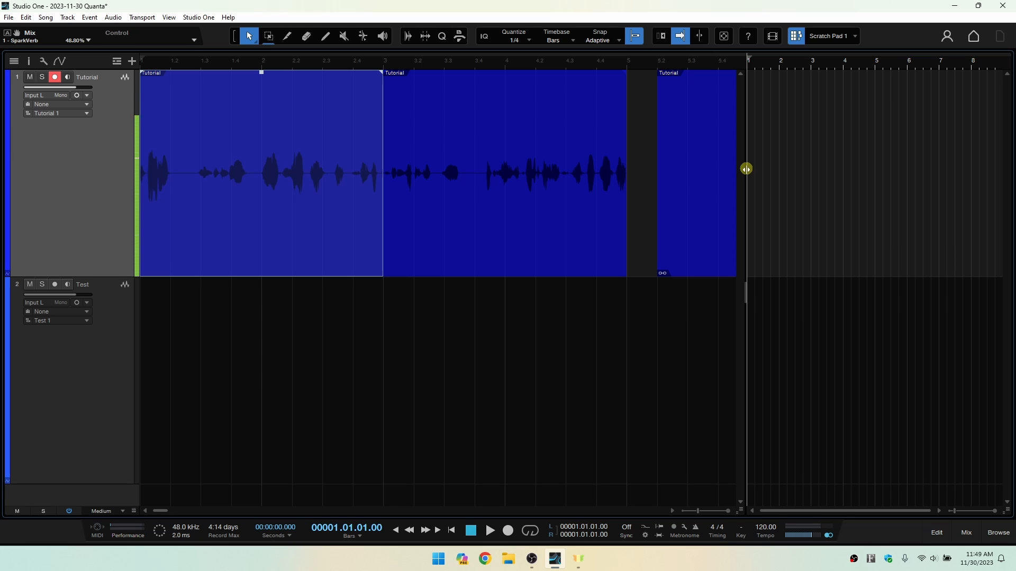
{"action": "mouse_move", "coordinate": [746, 169]}
{"action": "left_mouse_down"}
{"action": "mouse_move", "coordinate": [916, 161]}
{"action": "mouse_move", "coordinate": [752, 174]}
{"action": "left_mouse_up"}
{"action": "left_click", "coordinate": [856, 36]}
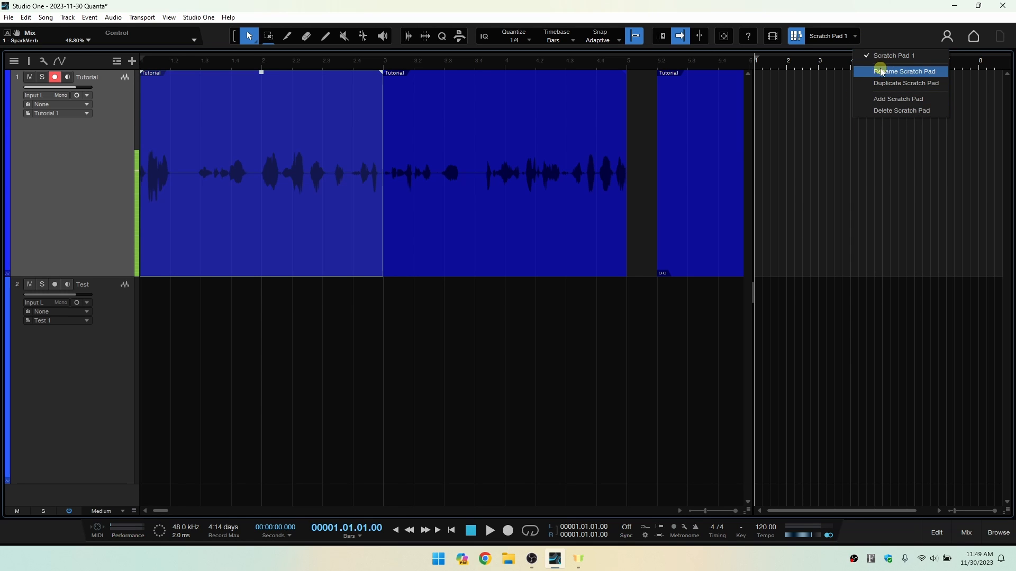
{"action": "left_click", "coordinate": [892, 111]}
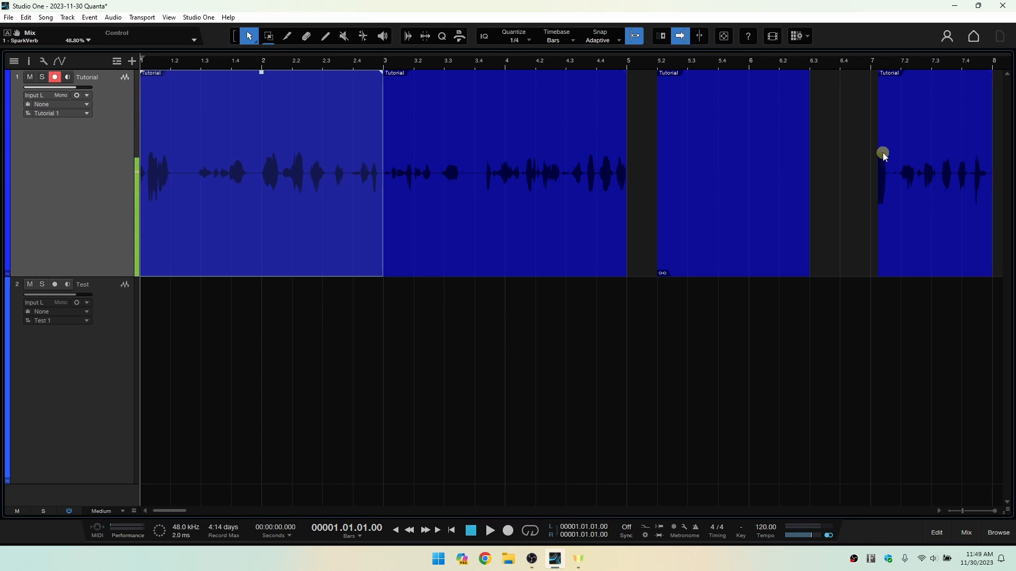
Check the signed-in account's profile information, view the Start page and return to the open song.
{"action": "left_click", "coordinate": [947, 36]}
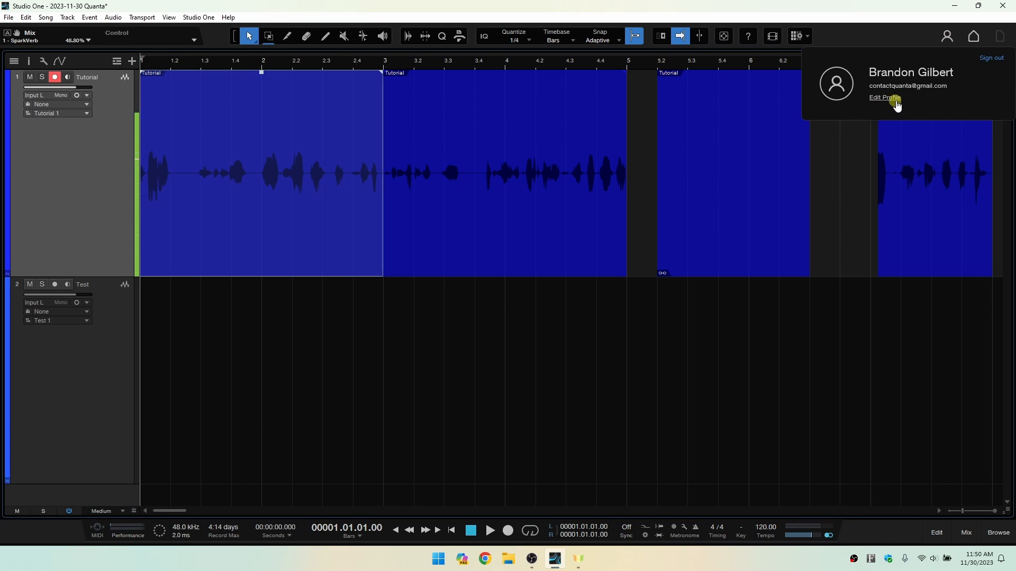
{"action": "left_click", "coordinate": [899, 35]}
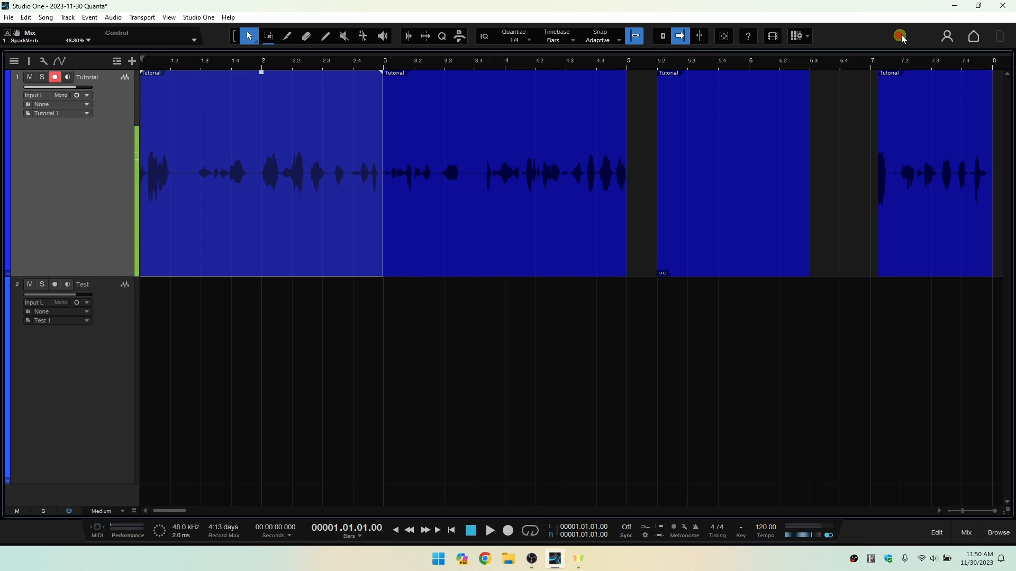
{"action": "left_click", "coordinate": [974, 36]}
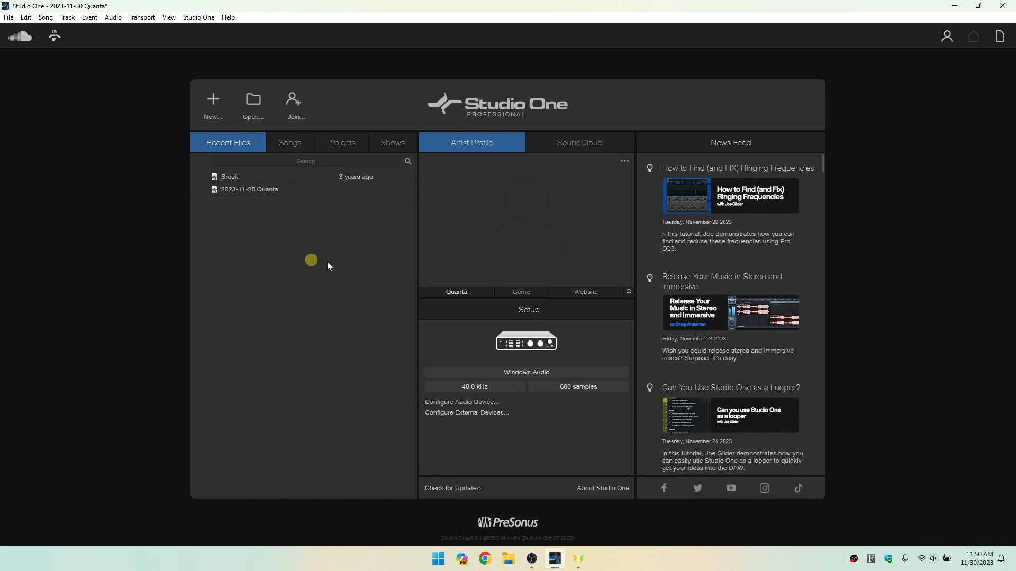
{"action": "left_click", "coordinate": [1001, 38]}
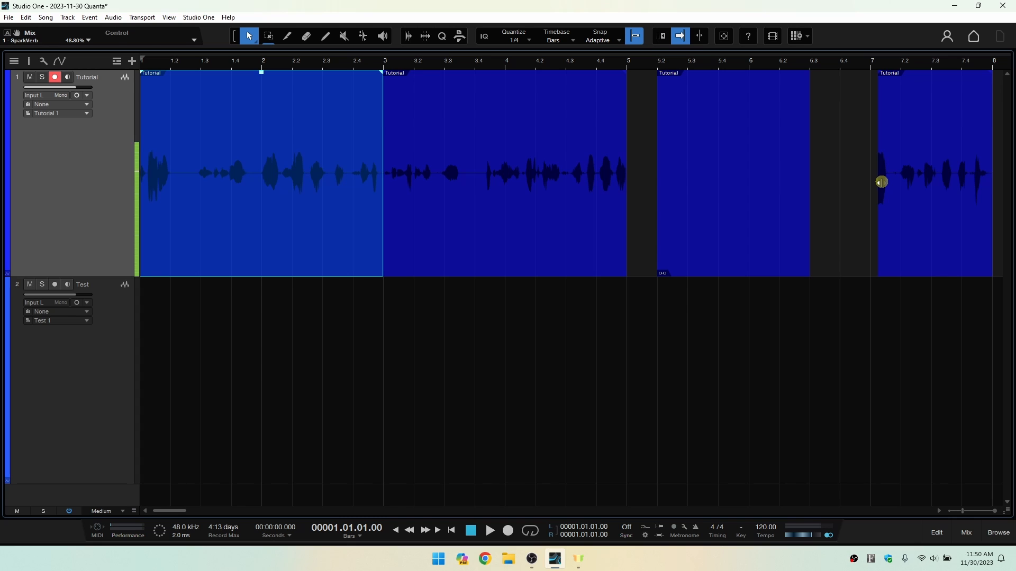
Create a second song named 2023-11-30 Quanta(2) from the Record and Mix template with its default settings.
{"action": "left_click", "coordinate": [972, 37]}
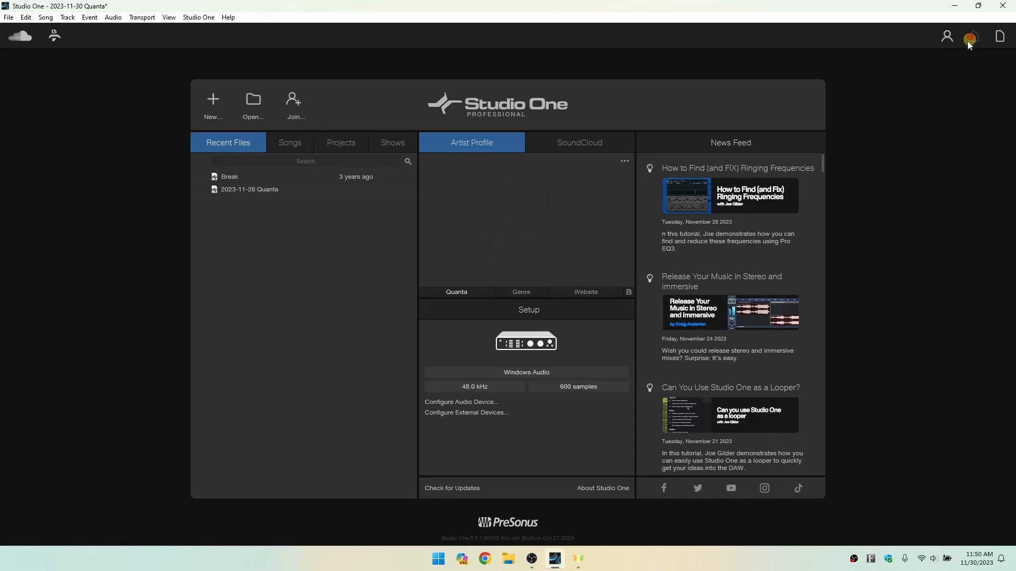
{"action": "left_click", "coordinate": [214, 101]}
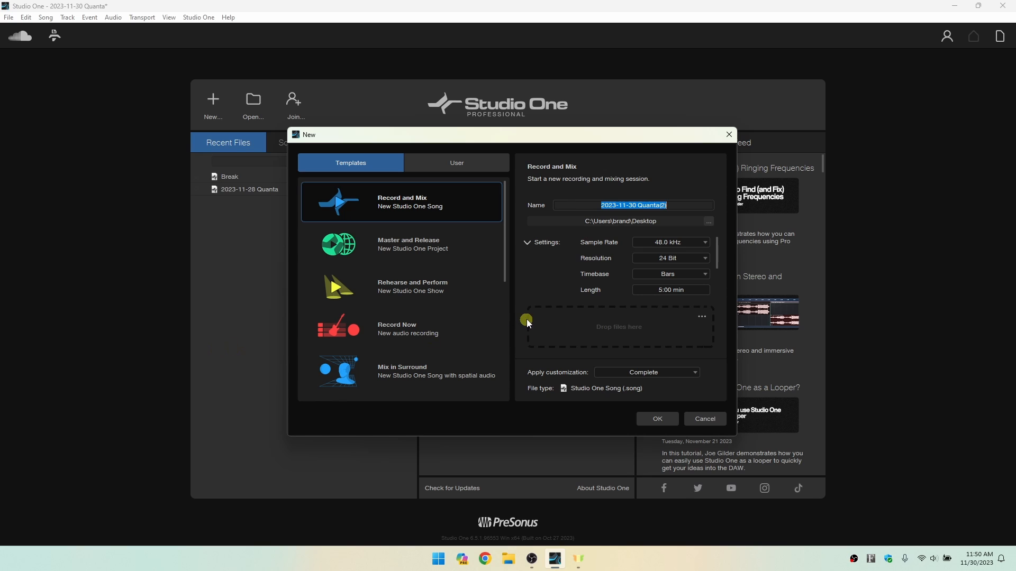
{"action": "left_click", "coordinate": [657, 419]}
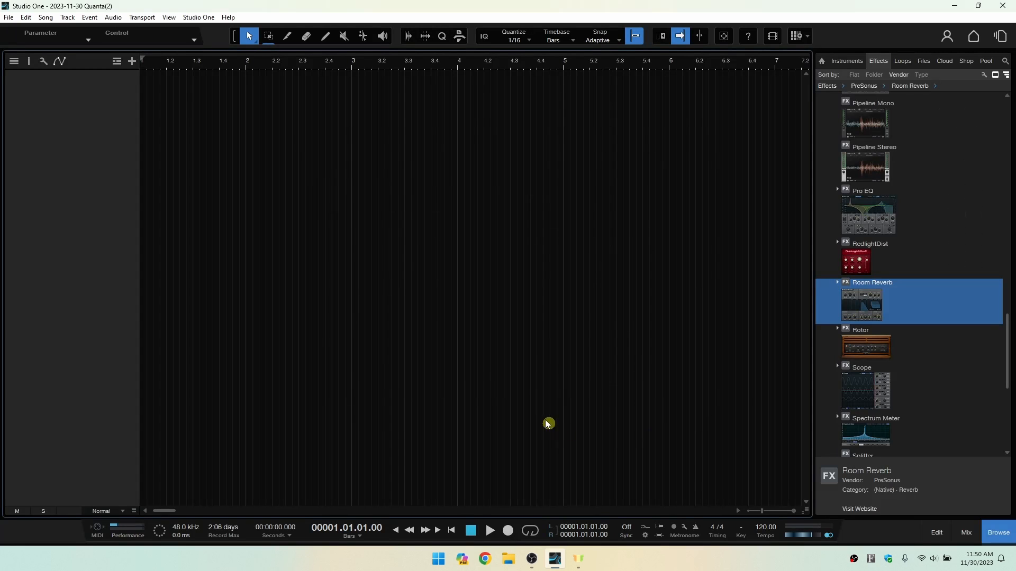
Switch between the open songs 2023-11-30 Quanta(2) and 2023-11-30 Quanta, ending on 2023-11-30 Quanta.
{"action": "left_click", "coordinate": [1002, 36]}
{"action": "left_click", "coordinate": [1002, 38]}
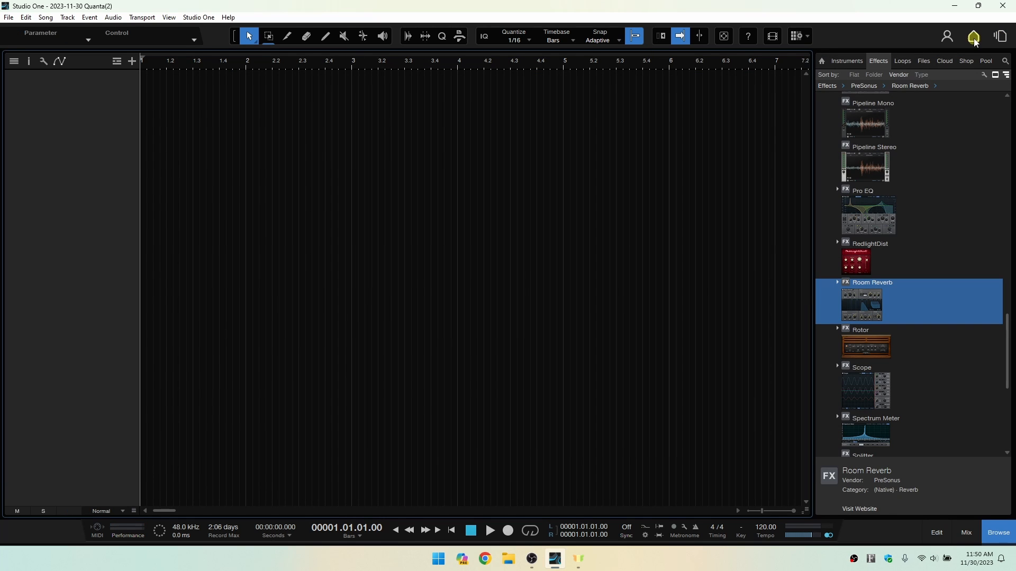
{"action": "left_click", "coordinate": [1002, 37]}
{"action": "left_click", "coordinate": [1001, 37]}
{"action": "left_click", "coordinate": [1001, 37]}
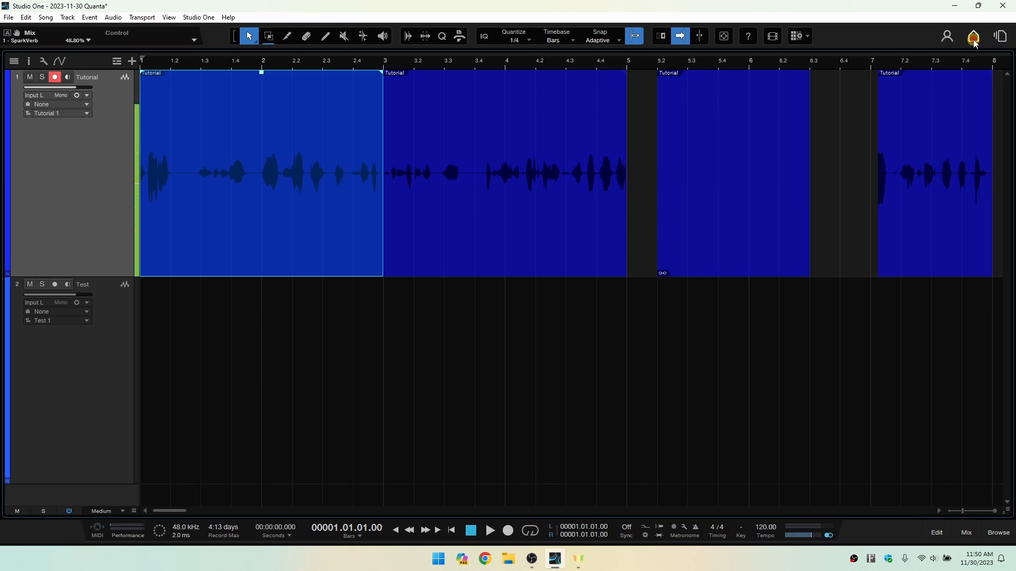
Create a mastering project named New Project from the Master and Release template at 44.1 kHz.
{"action": "left_click", "coordinate": [973, 36]}
{"action": "left_click", "coordinate": [213, 102]}
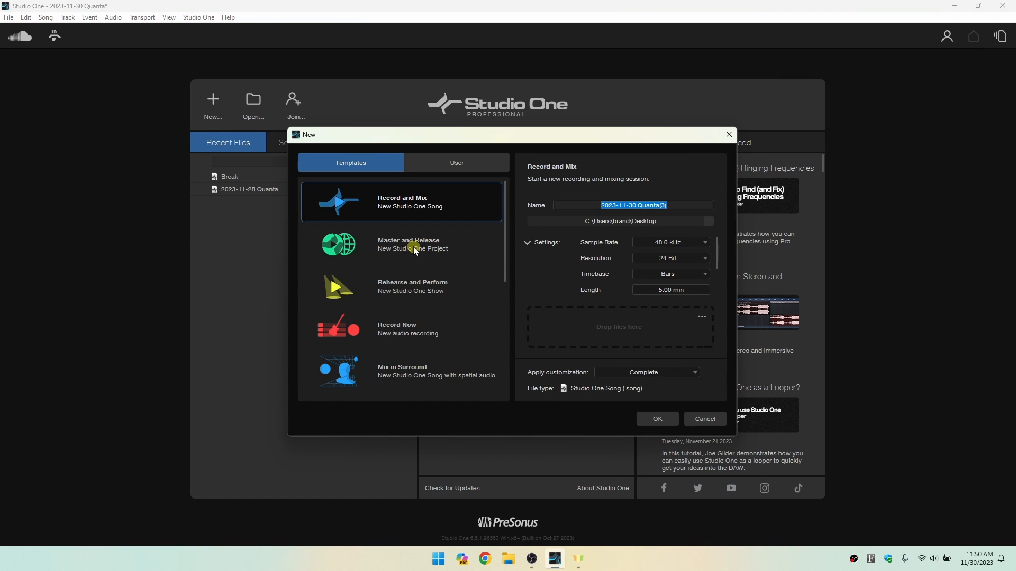
{"action": "left_click", "coordinate": [397, 248]}
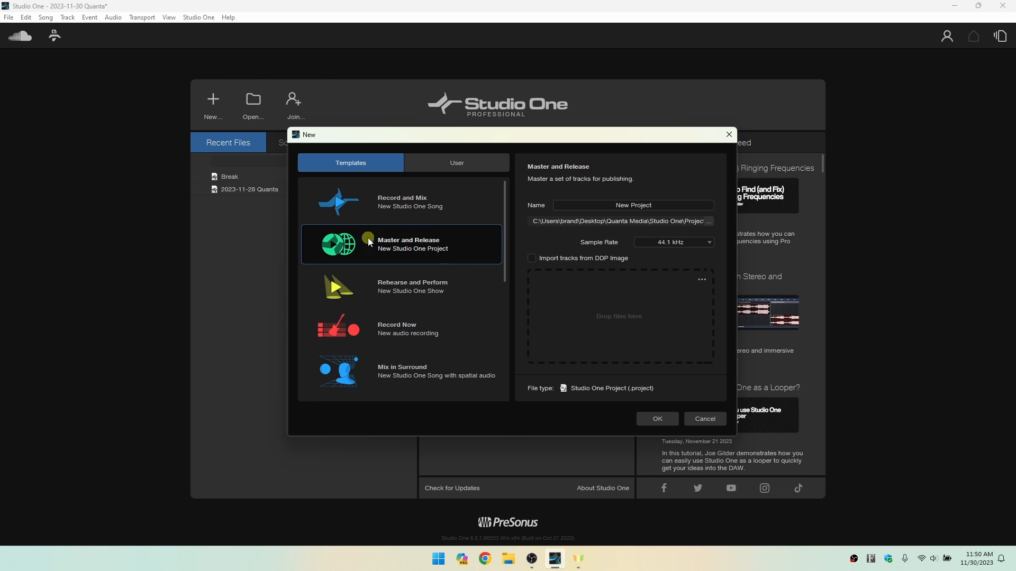
{"action": "left_click", "coordinate": [656, 419]}
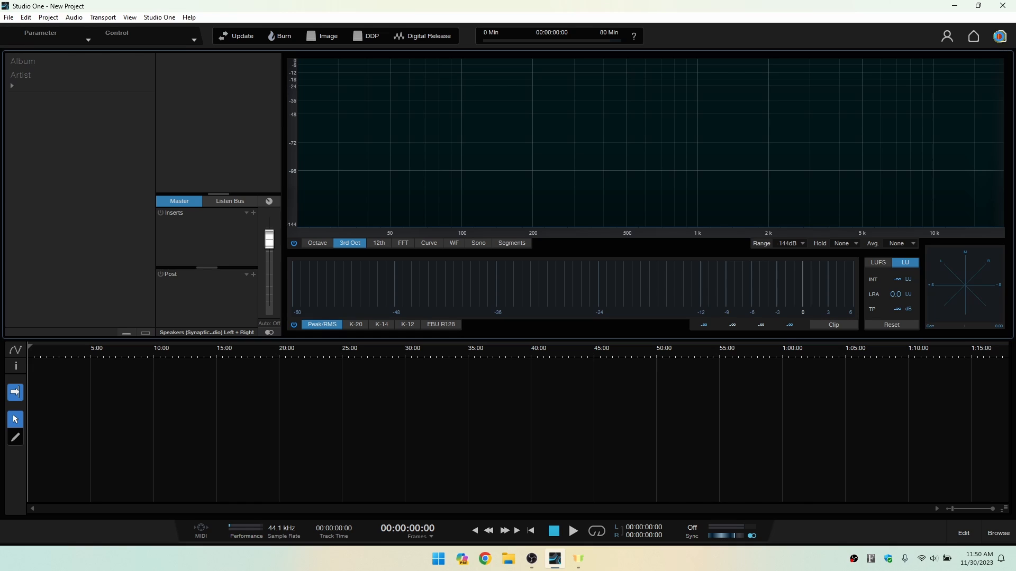
Switch from New Project to the song 2023-11-30 Quanta and back to New Project.
{"action": "left_click", "coordinate": [999, 37]}
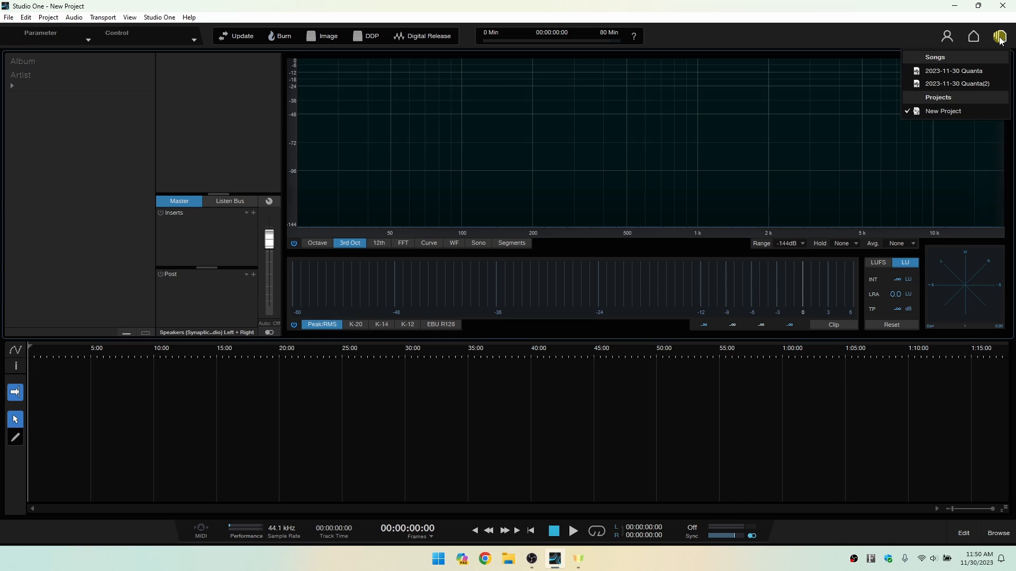
{"action": "left_click", "coordinate": [942, 73]}
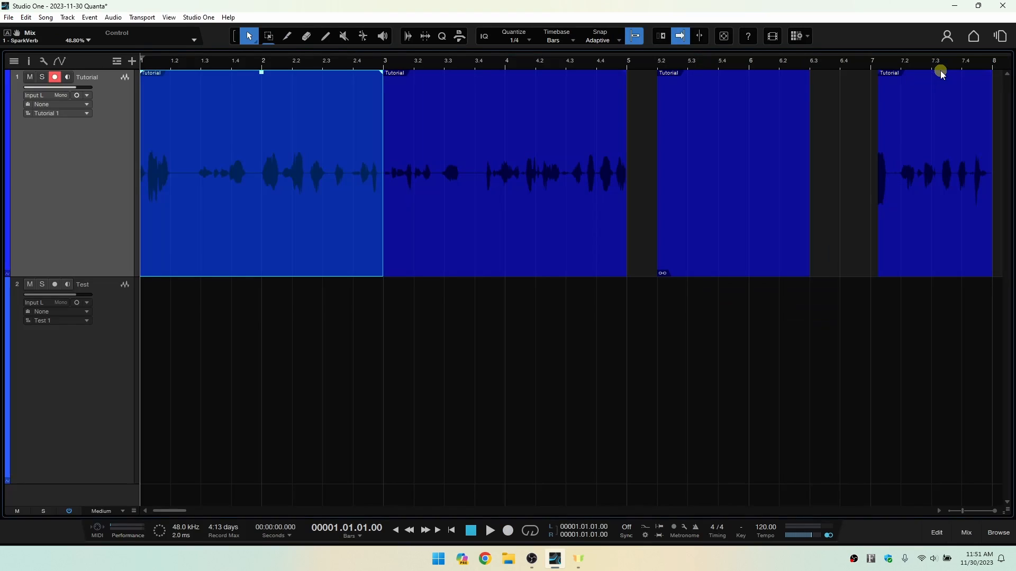
{"action": "left_click", "coordinate": [1000, 36]}
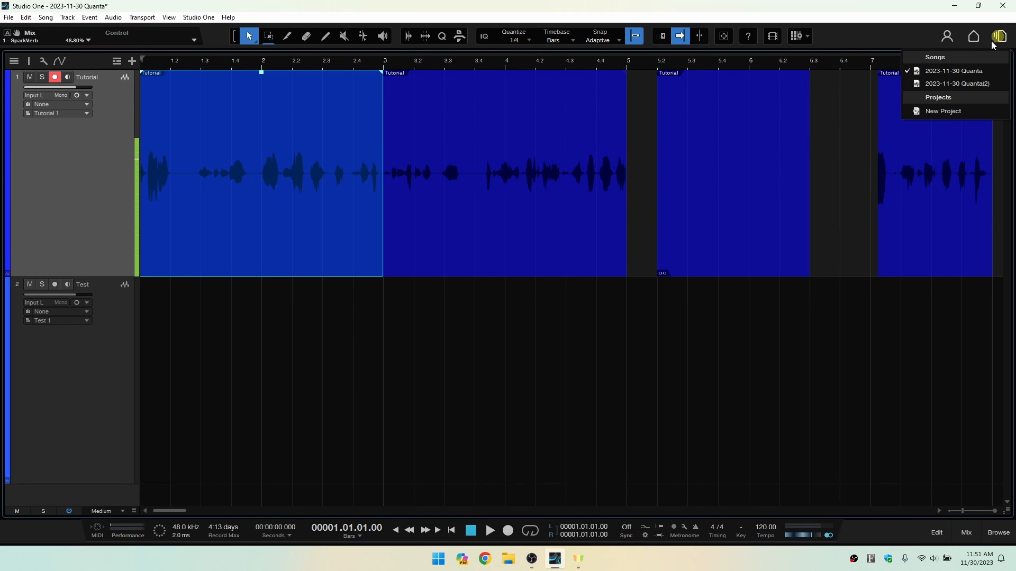
{"action": "left_click", "coordinate": [944, 112]}
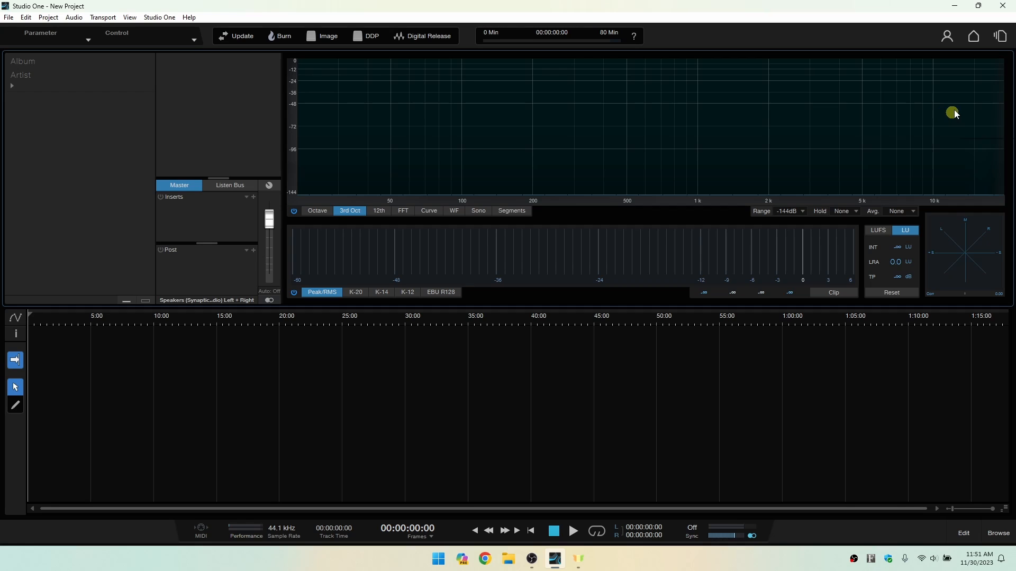
Close New Project and the song 2023-11-30 Quanta(2), leaving only 2023-11-30 Quanta open.
{"action": "left_click", "coordinate": [8, 19]}
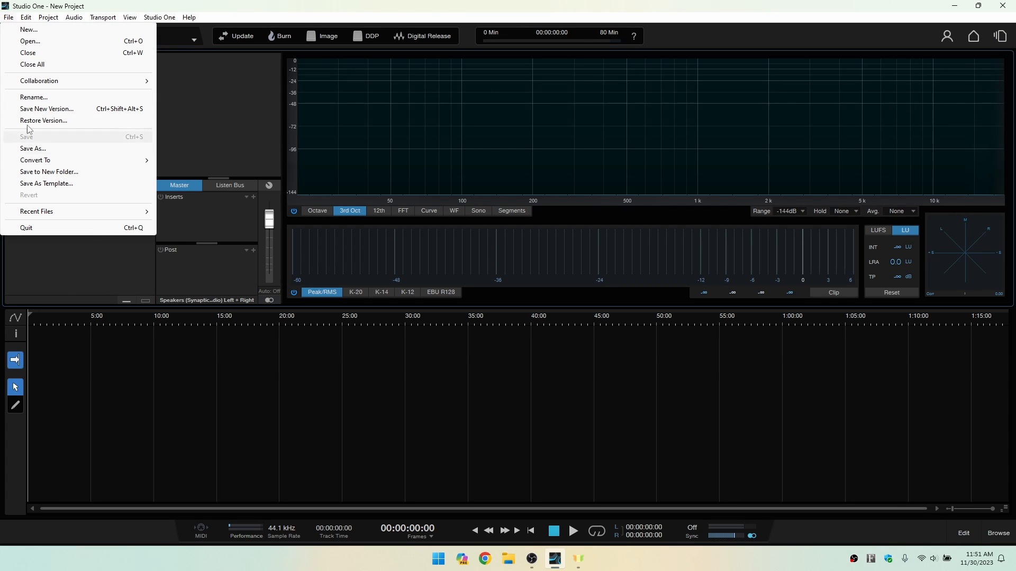
{"action": "left_click", "coordinate": [39, 55]}
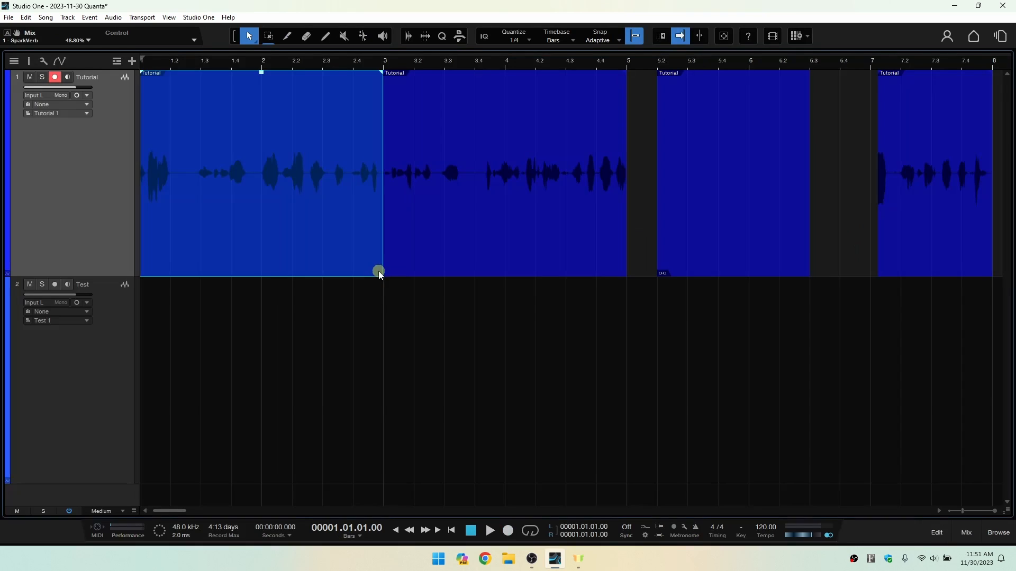
{"action": "left_click", "coordinate": [1002, 37]}
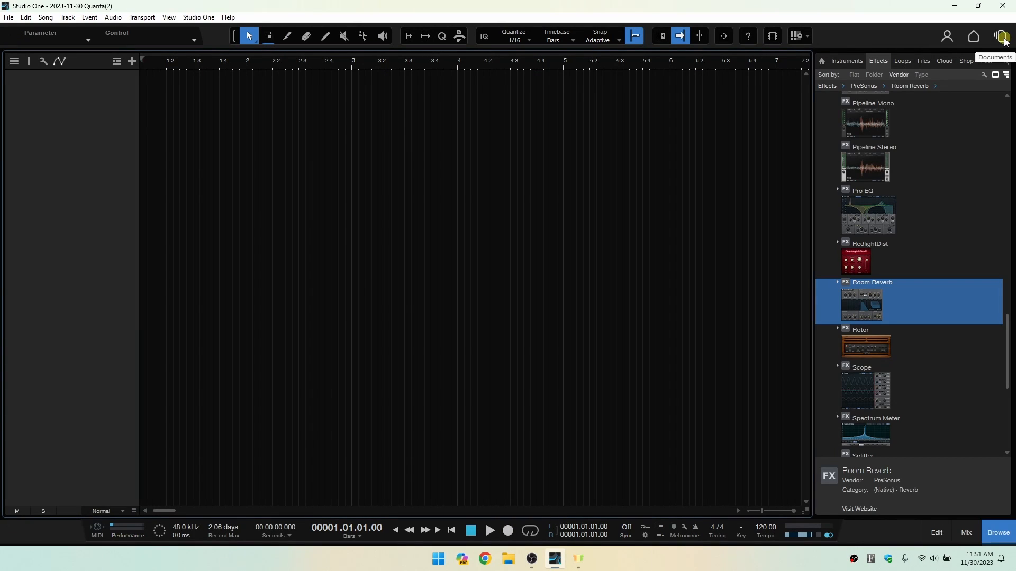
{"action": "left_click", "coordinate": [8, 17]}
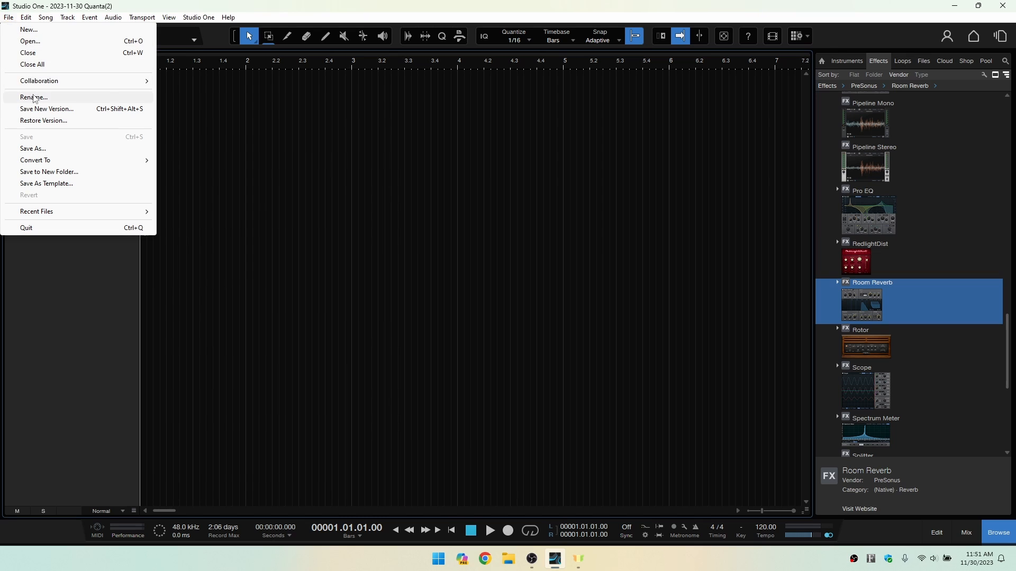
{"action": "left_click", "coordinate": [40, 54]}
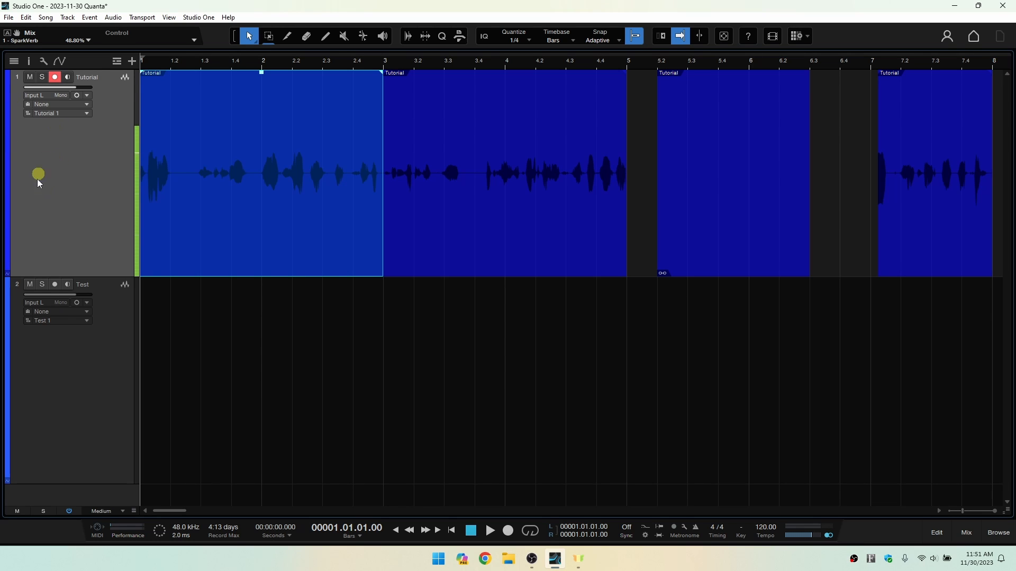
Change the Tutorial track's color to dark green and the Test track's color to dark red.
{"action": "left_click", "coordinate": [8, 167]}
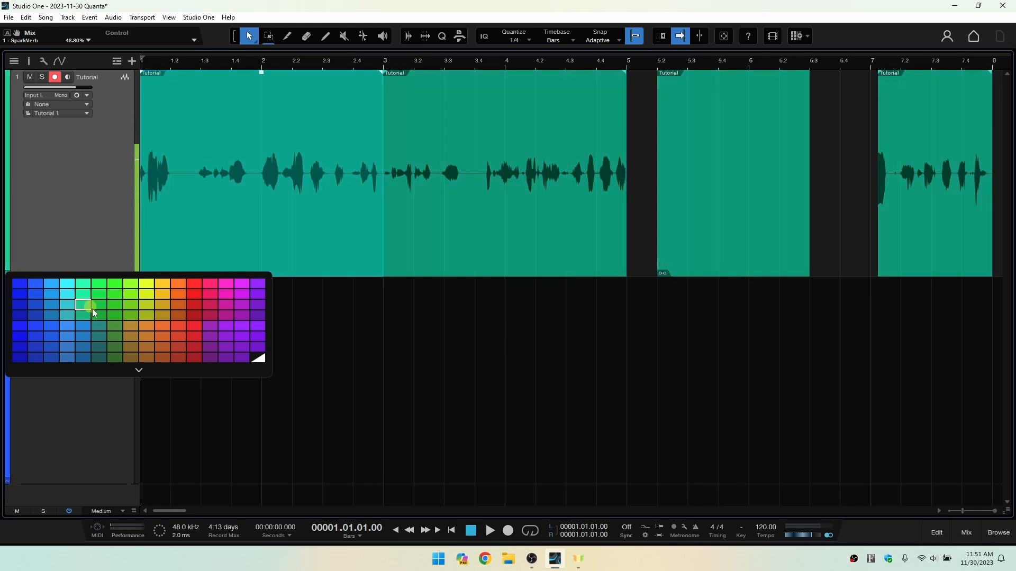
{"action": "left_click", "coordinate": [115, 358]}
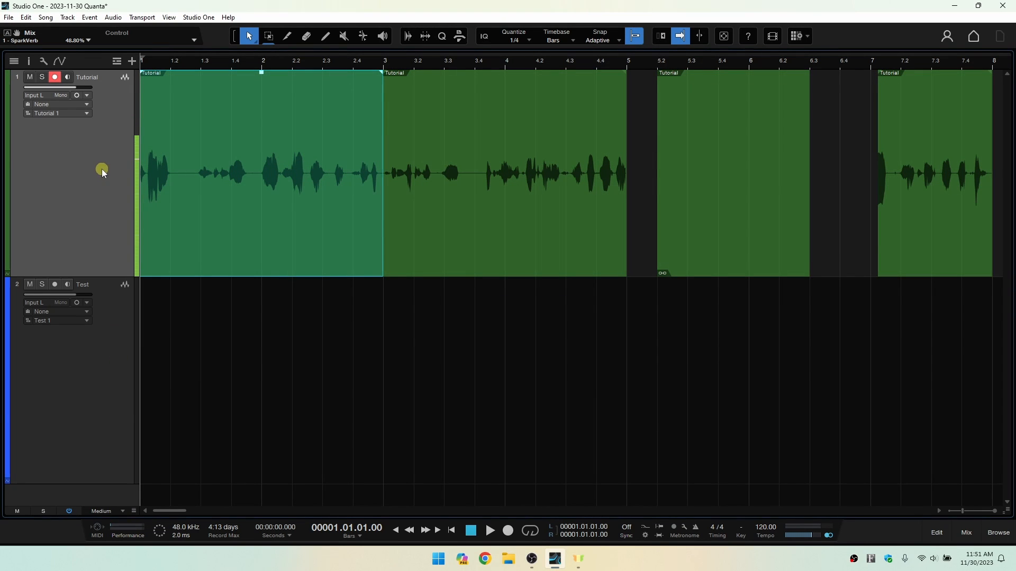
{"action": "left_click", "coordinate": [19, 387]}
{"action": "left_click", "coordinate": [8, 365]}
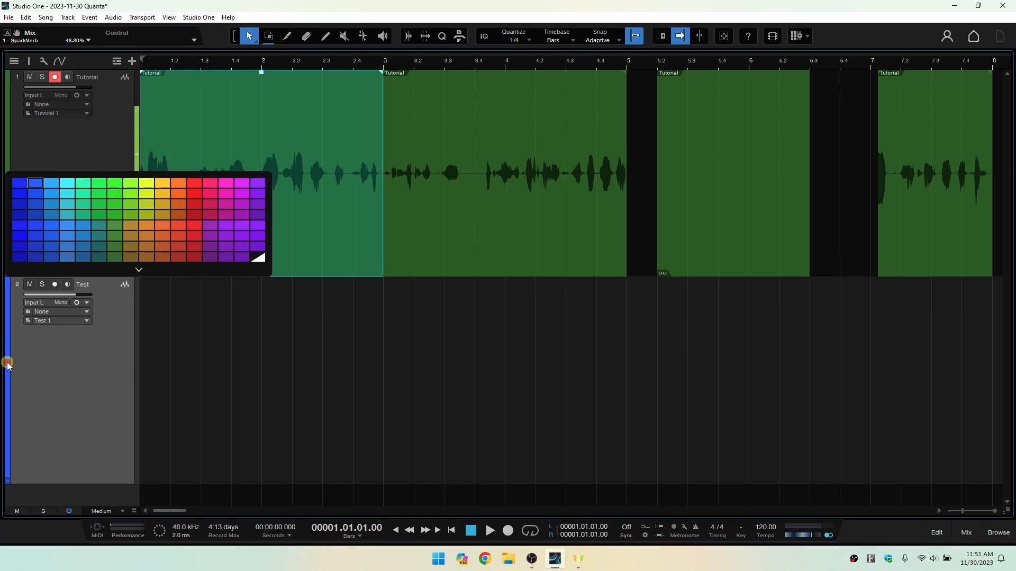
{"action": "left_click", "coordinate": [179, 259]}
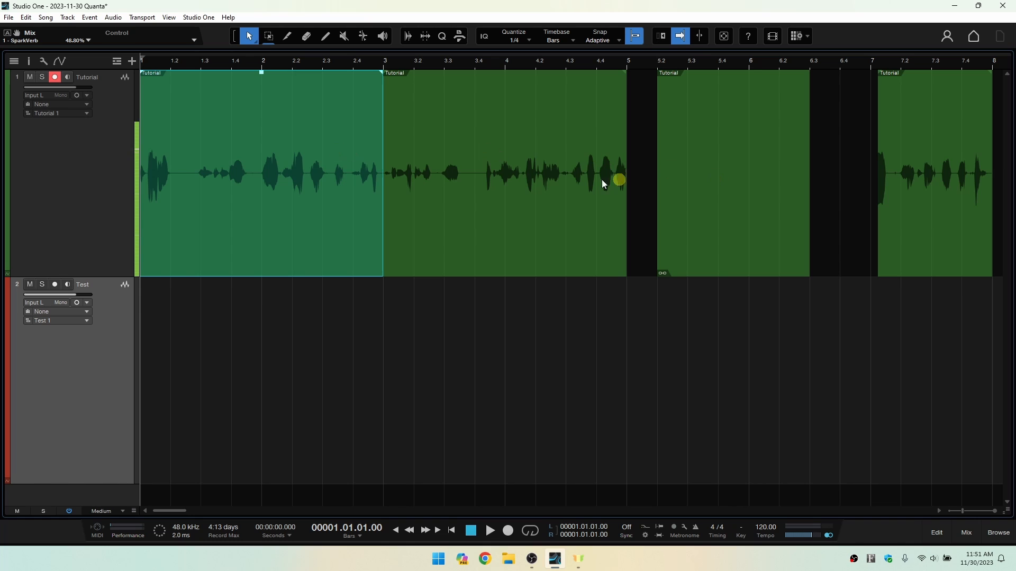
Recolor only the Tutorial event at bar 3 purple, keeping the other events in the track color.
{"action": "left_click", "coordinate": [497, 205]}
{"action": "left_click", "coordinate": [738, 194]}
{"action": "left_click", "coordinate": [926, 193]}
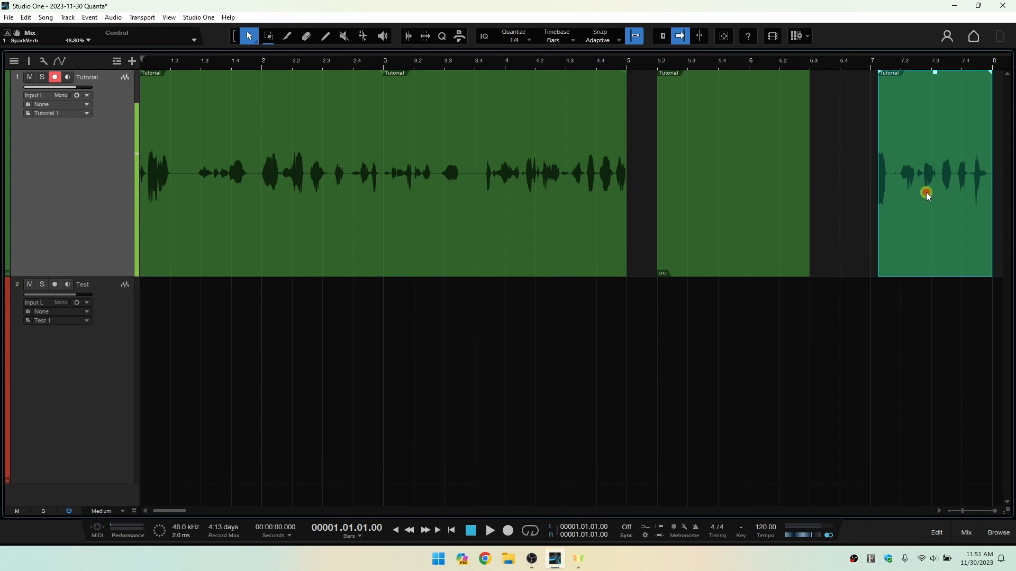
{"action": "left_click", "coordinate": [506, 215]}
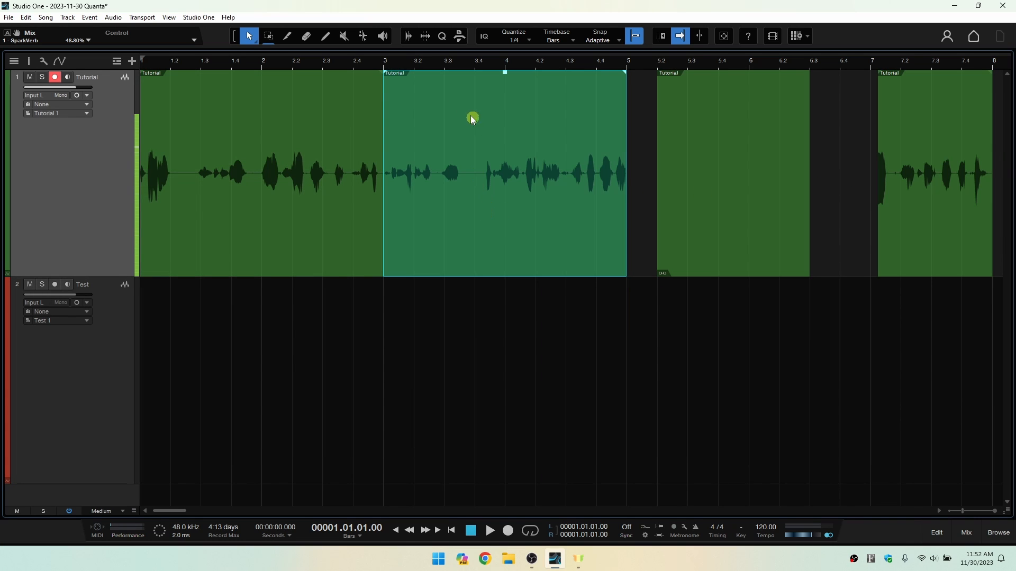
{"action": "left_click", "coordinate": [256, 182]}
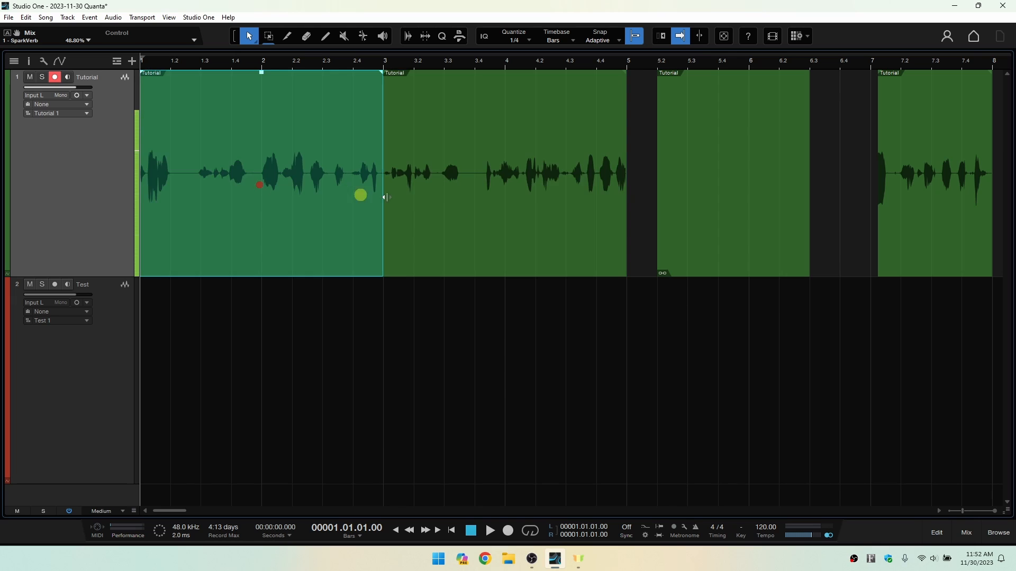
{"action": "left_click", "coordinate": [507, 203]}
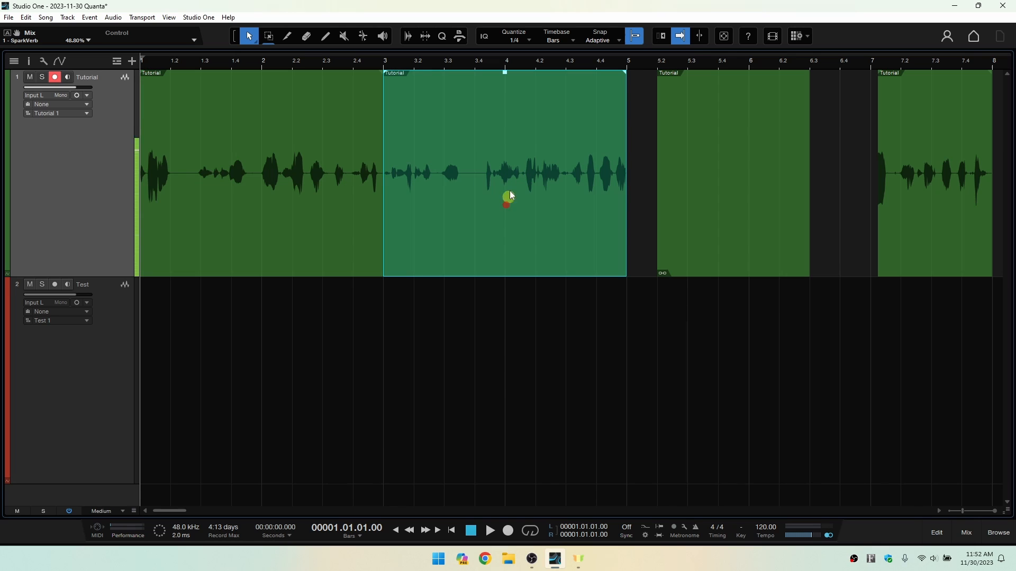
{"action": "right_click", "coordinate": [476, 103]}
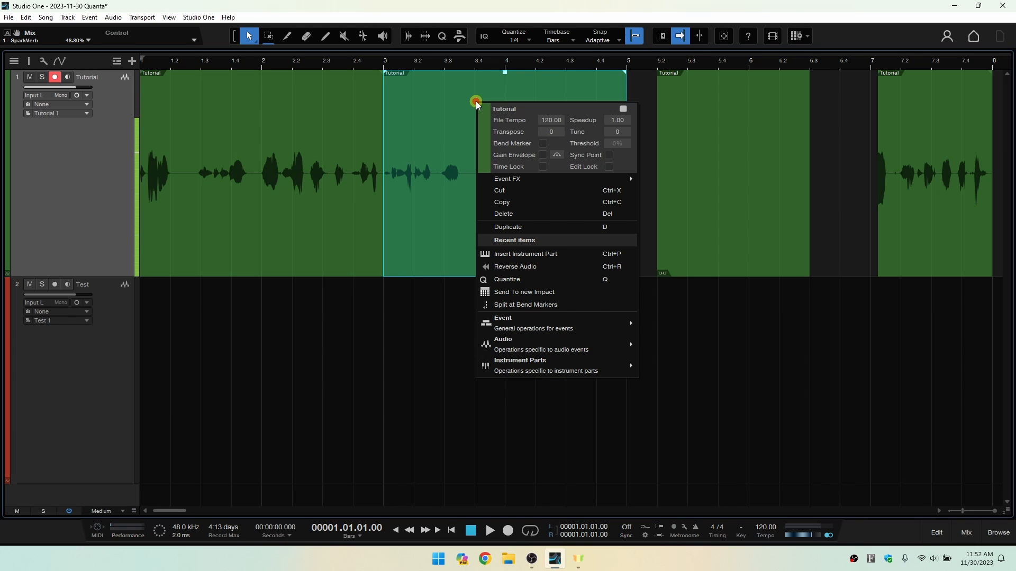
{"action": "left_click", "coordinate": [484, 144]}
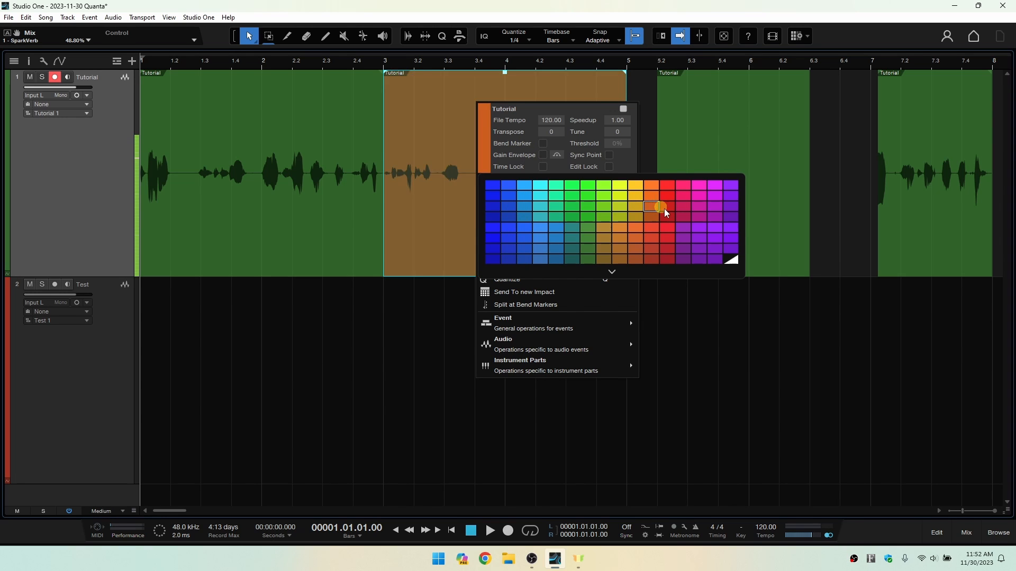
{"action": "left_click", "coordinate": [729, 209]}
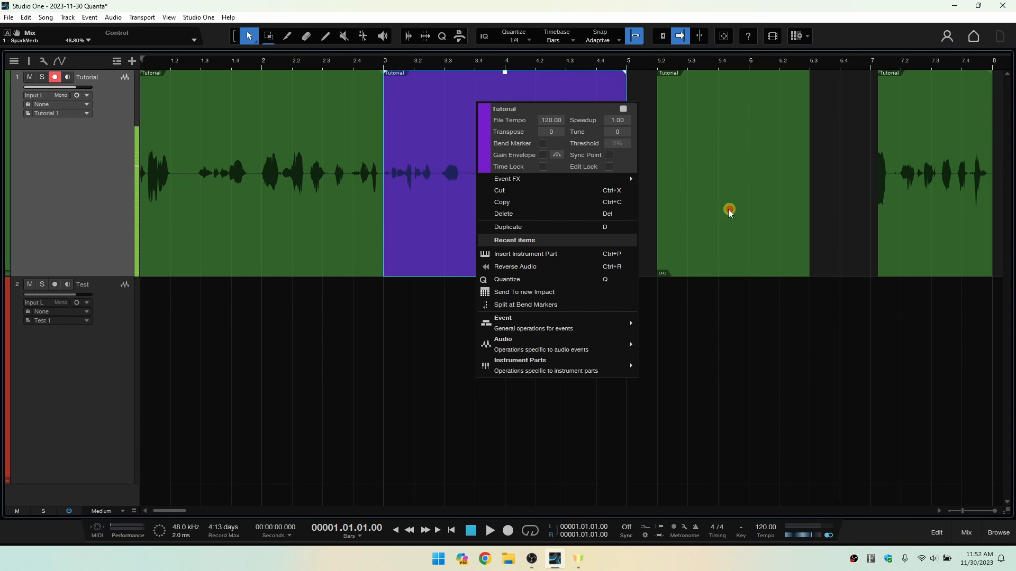
Rename the purple event at bar 3 to "Rename".
{"action": "left_click", "coordinate": [513, 110]}
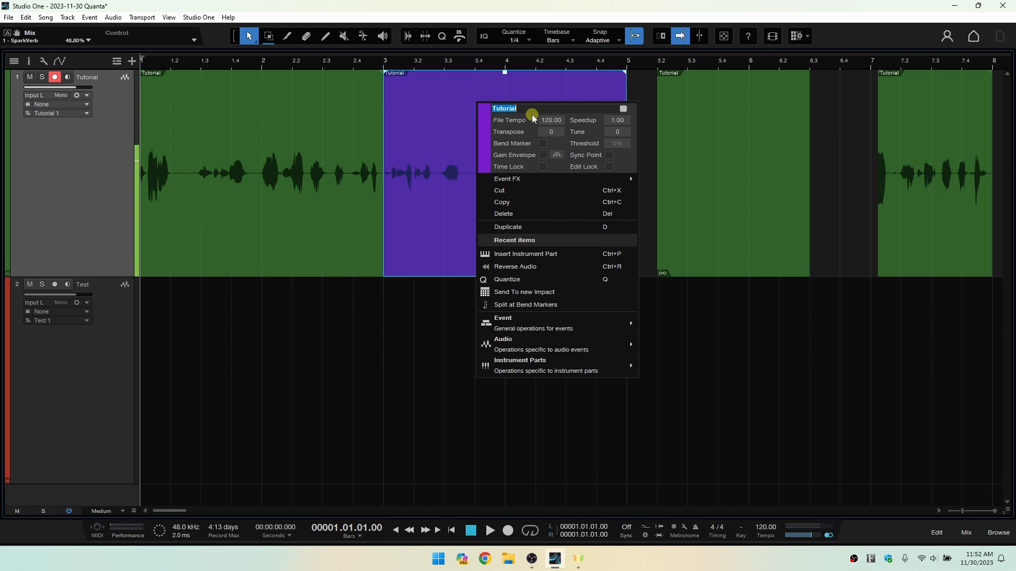
{"action": "type", "text": "Rena"}
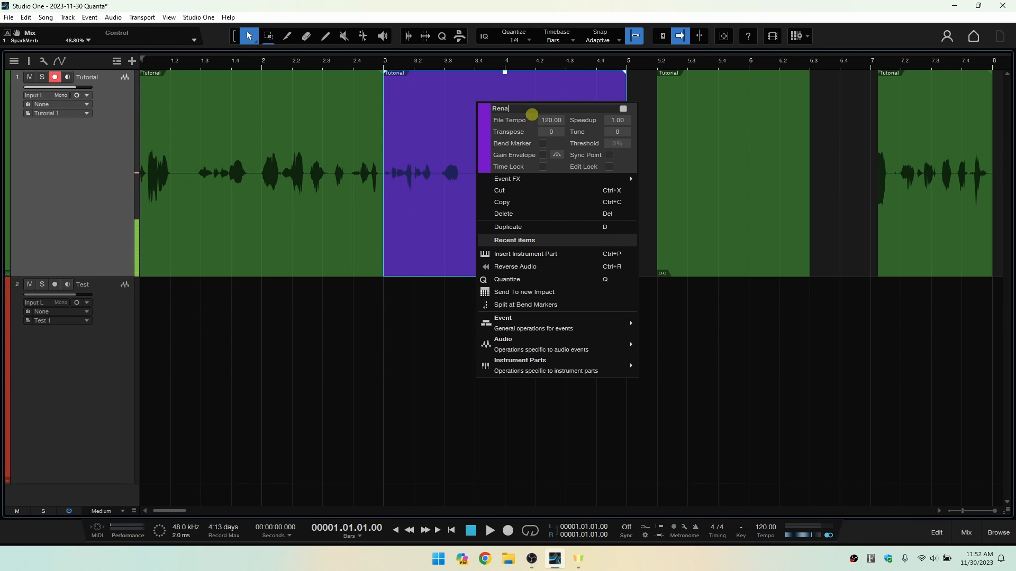
{"action": "type", "text": "me"}
{"action": "key", "text": "Return"}
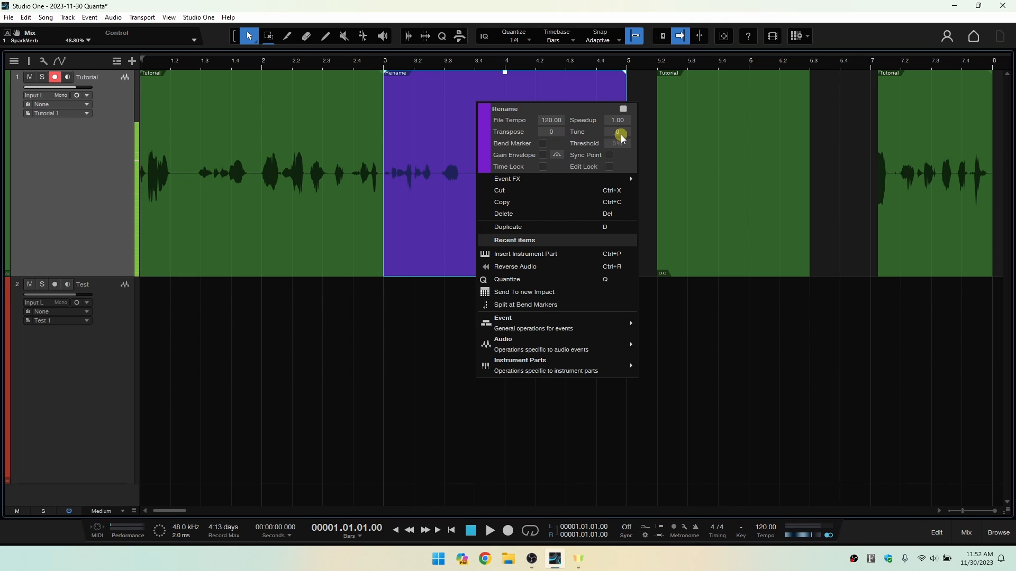
Try the Gain Envelope, Time Lock and Edit Lock options on the bar 3 event, switching each back off.
{"action": "left_click", "coordinate": [543, 155]}
{"action": "left_click", "coordinate": [544, 156]}
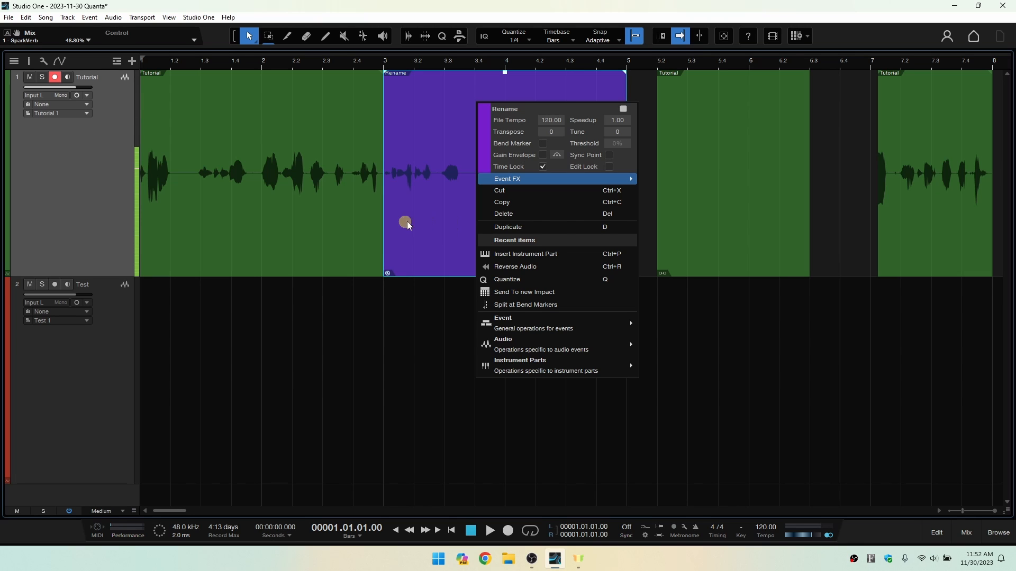
{"action": "left_click", "coordinate": [542, 166]}
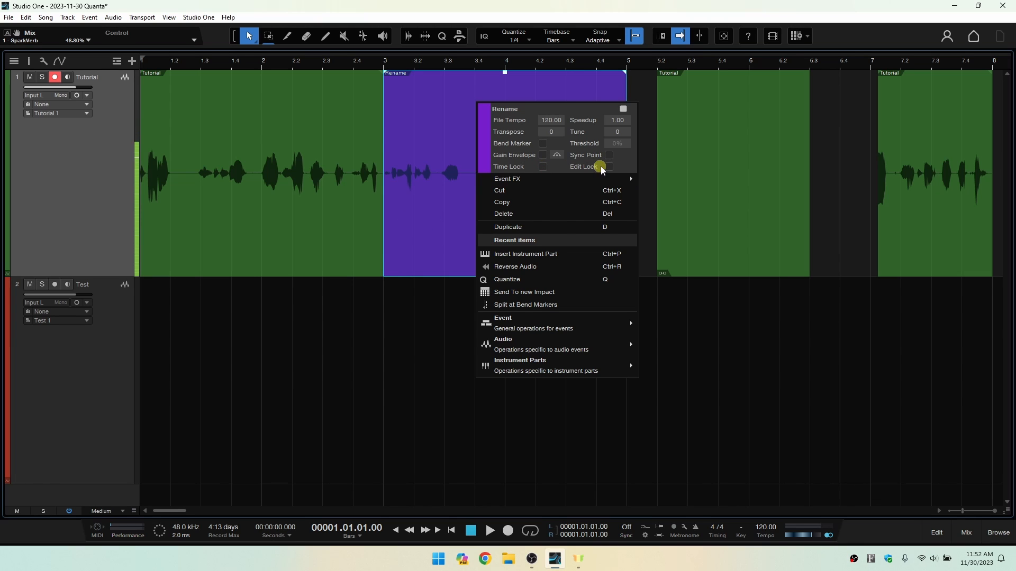
{"action": "left_click", "coordinate": [609, 166]}
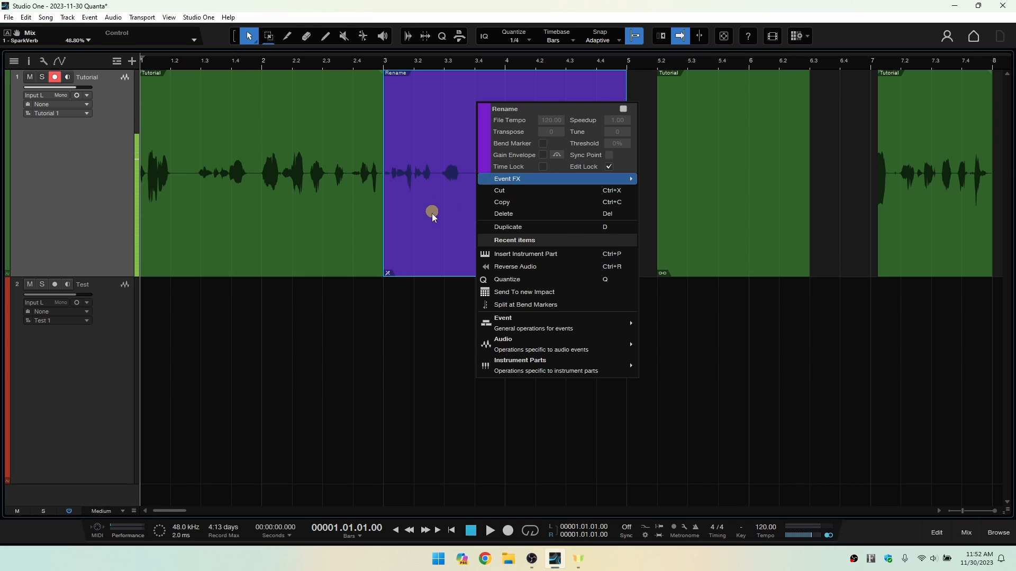
{"action": "left_click", "coordinate": [608, 167]}
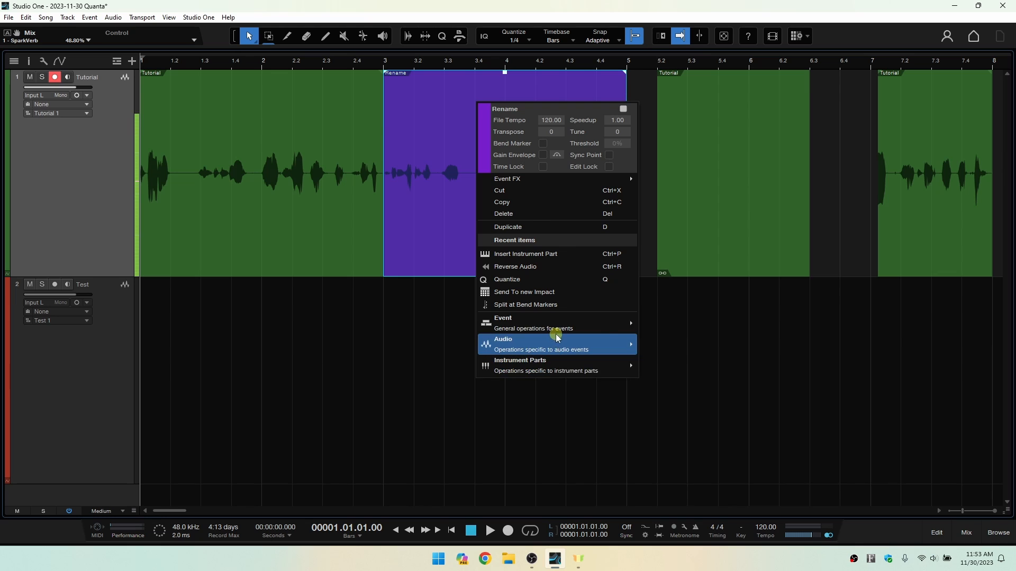
{"action": "mouse_move", "coordinate": [577, 356]}
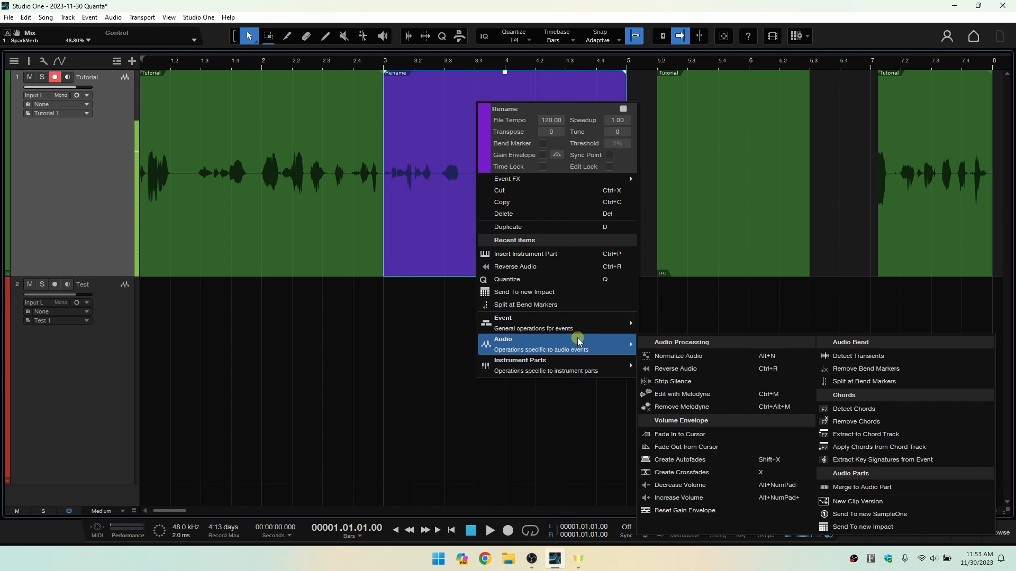
{"action": "left_click", "coordinate": [417, 192]}
Recolor the bar 3 event dark green to match the other events on the Tutorial track.
{"action": "left_click", "coordinate": [279, 193]}
{"action": "left_click", "coordinate": [508, 203]}
{"action": "right_click", "coordinate": [509, 197]}
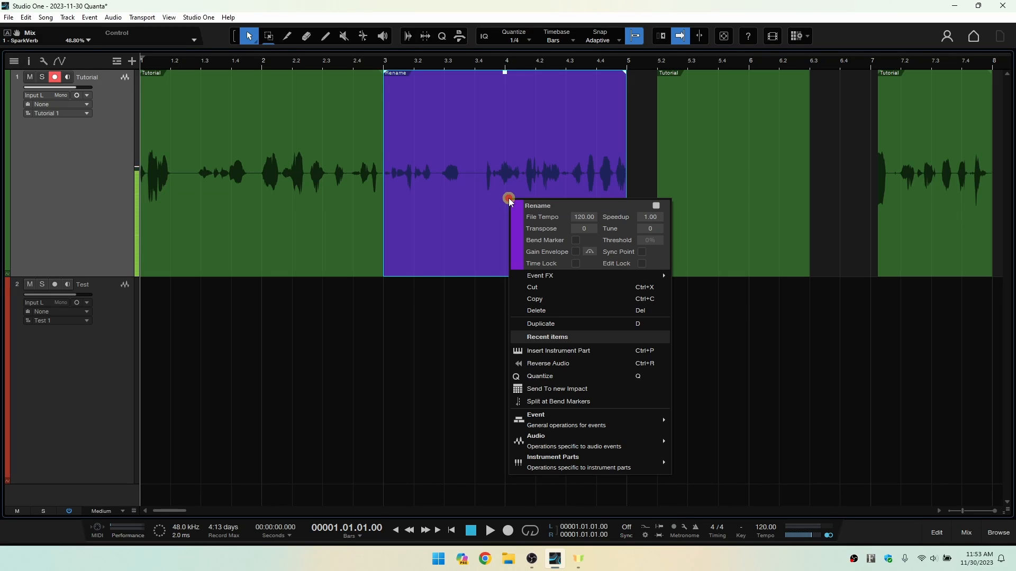
{"action": "left_click", "coordinate": [516, 234]}
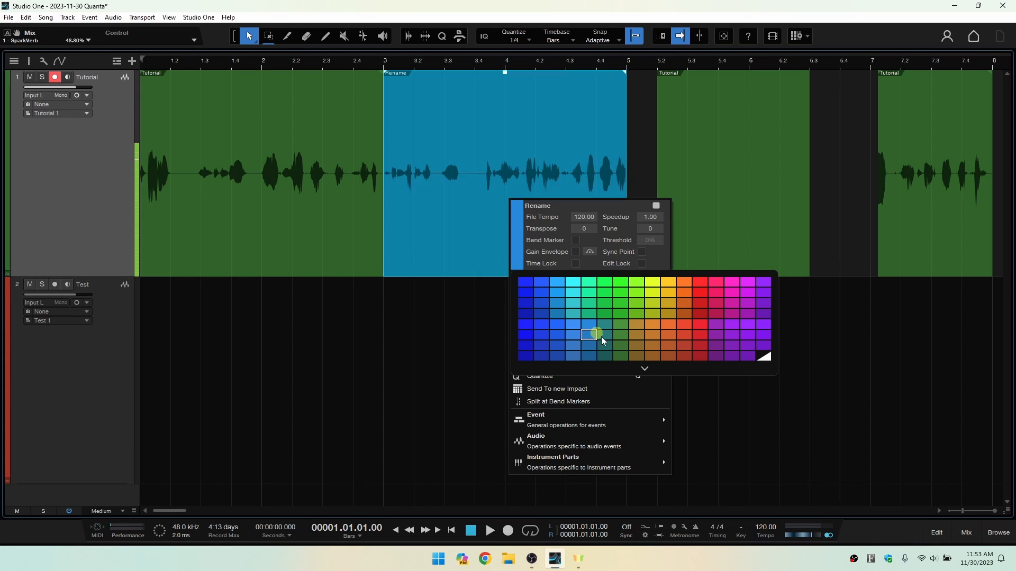
{"action": "left_click", "coordinate": [622, 358]}
{"action": "left_click", "coordinate": [308, 189]}
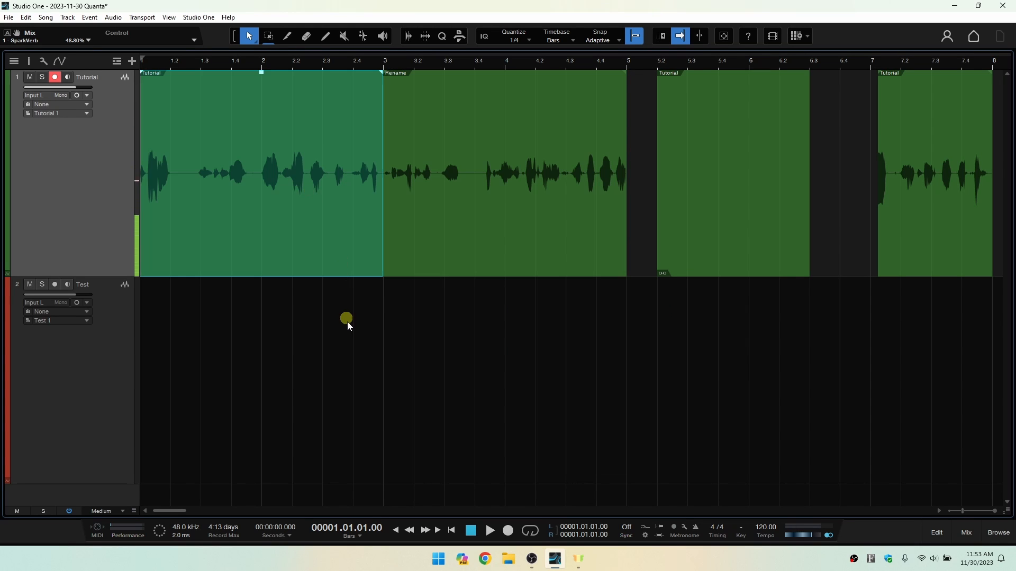
{"action": "left_click", "coordinate": [351, 337]}
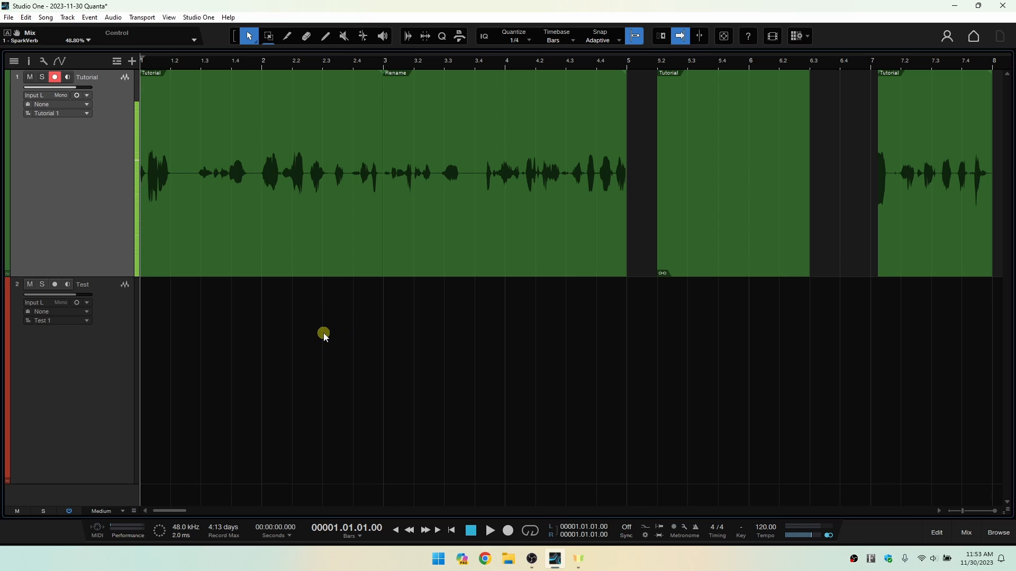
Add the PreSonus Mai Tai synth from the Instruments library as a new instrument track below the Test track.
{"action": "scroll", "coordinate": [325, 335], "scroll_direction": "down", "scroll_amount": 3}
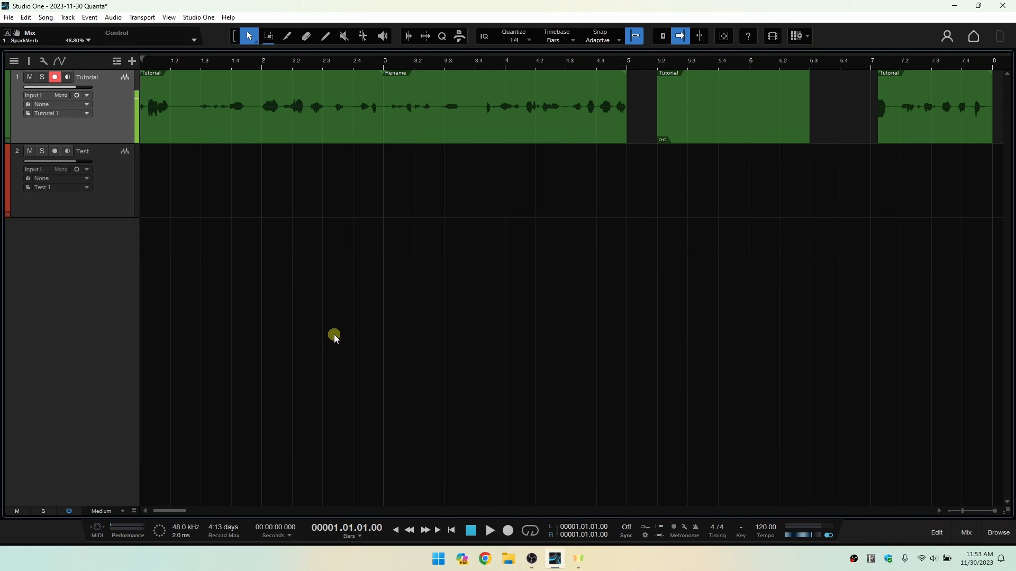
{"action": "scroll", "coordinate": [335, 337], "scroll_direction": "up", "scroll_amount": 1}
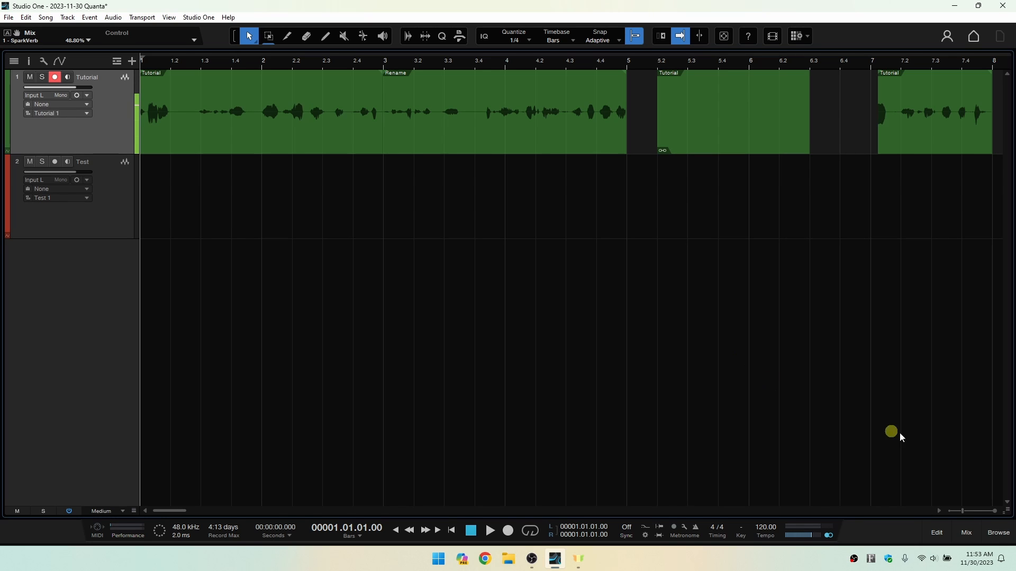
{"action": "left_click", "coordinate": [997, 533]}
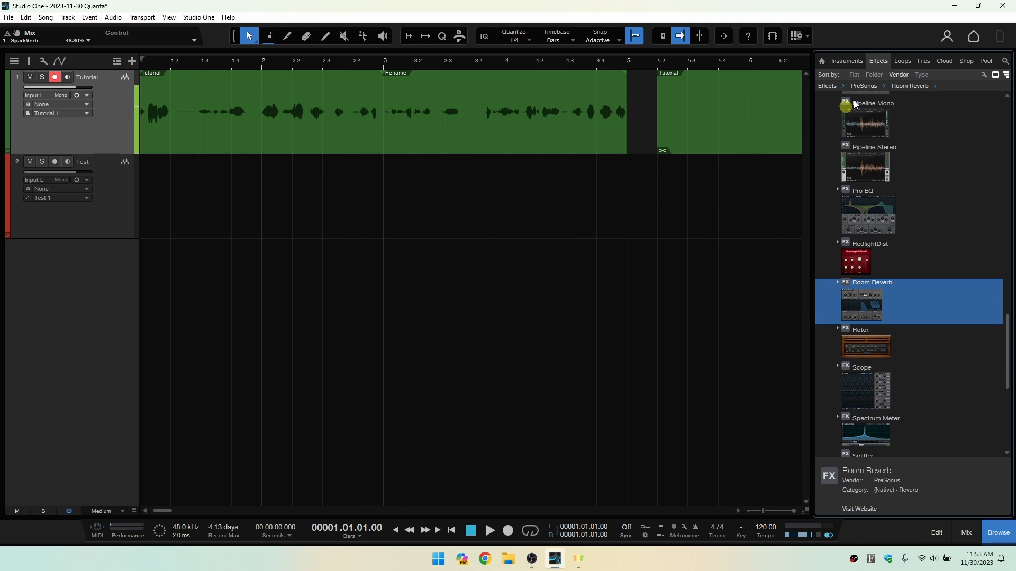
{"action": "left_click", "coordinate": [846, 62]}
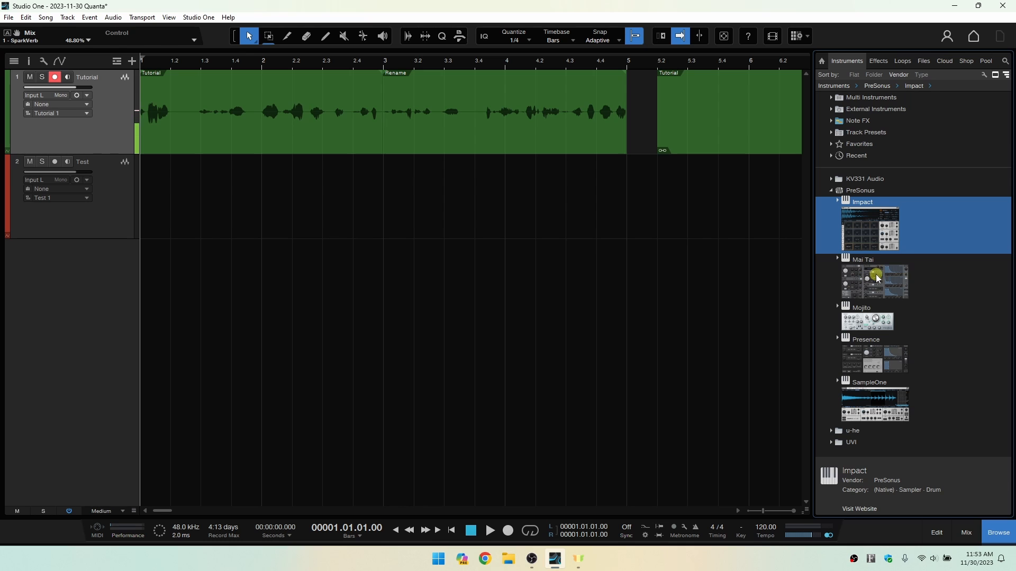
{"action": "left_click_drag", "start_coordinate": [878, 273], "coordinate": [267, 357]}
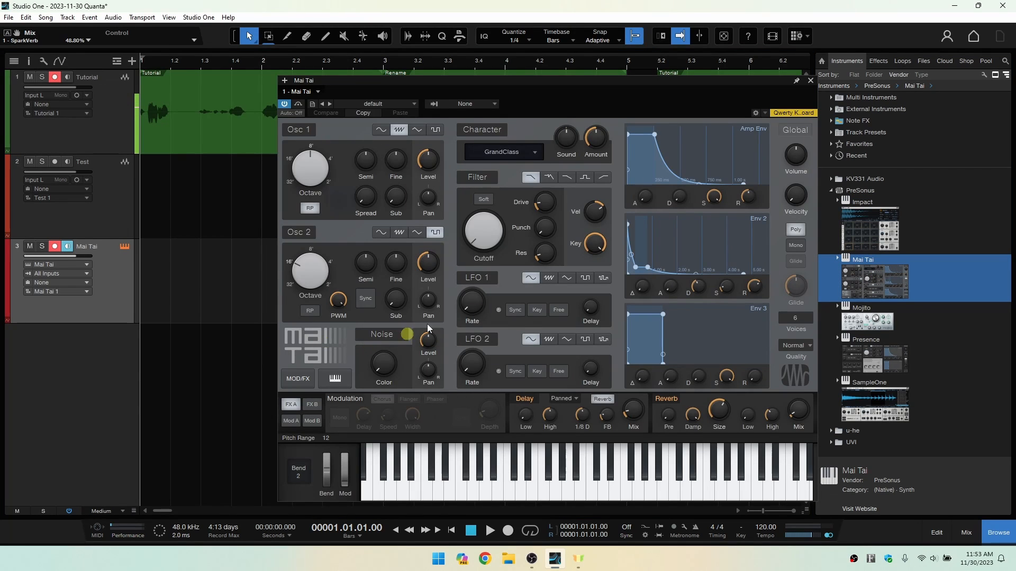
Hide the browser and move the Mai Tai window aside so the track list and start of the arrangement are clear.
{"action": "left_click_drag", "start_coordinate": [574, 80], "coordinate": [533, 58]}
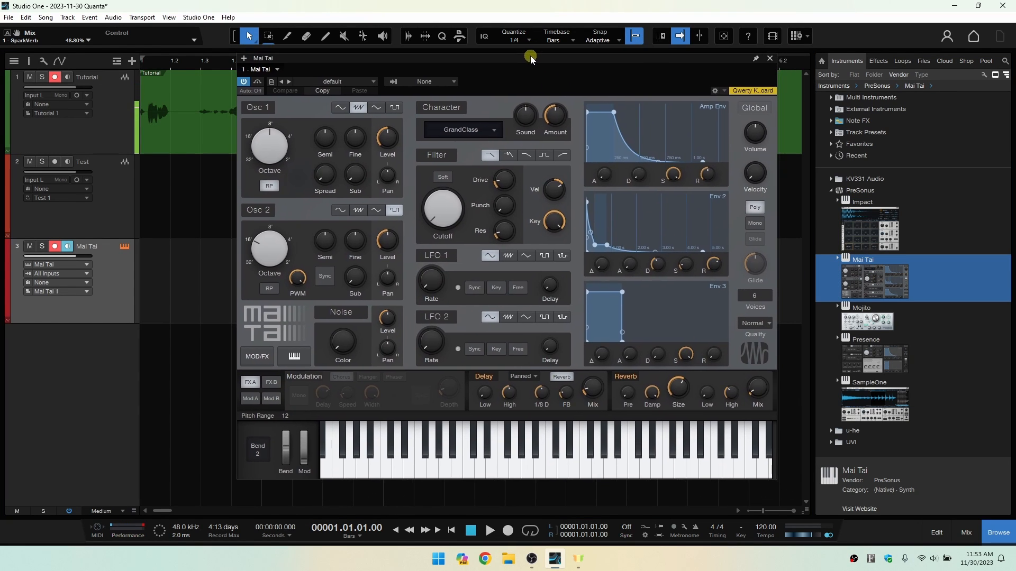
{"action": "left_click", "coordinate": [998, 532]}
{"action": "left_click_drag", "start_coordinate": [491, 59], "coordinate": [657, 62]}
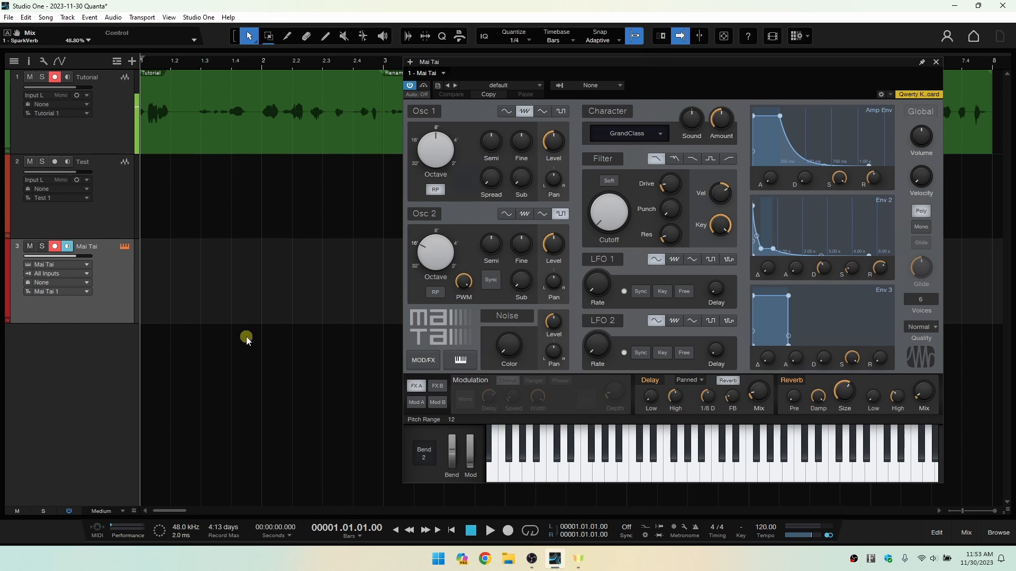
Show the on-screen Qwerty Keyboard over the track list and play its E and T notes through Mai Tai.
{"action": "key", "text": "Caps_Lock"}
{"action": "left_click_drag", "start_coordinate": [553, 215], "coordinate": [236, 191]}
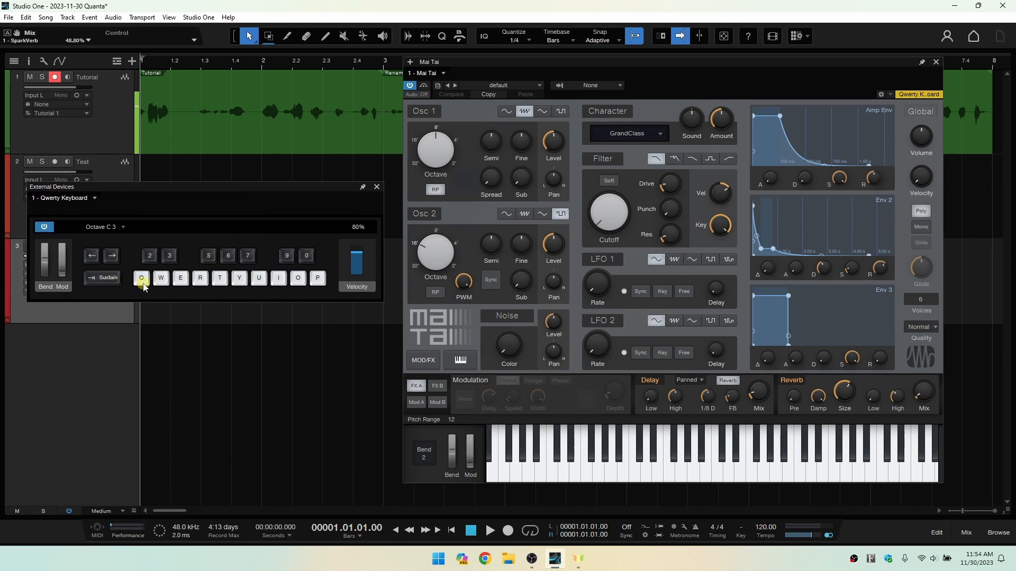
{"action": "left_click", "coordinate": [181, 279]}
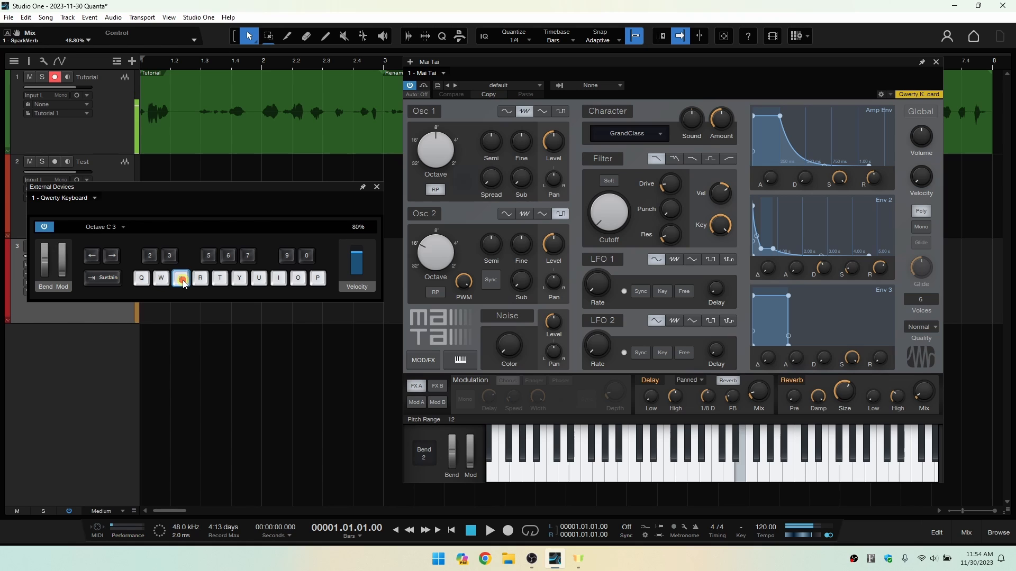
{"action": "left_click", "coordinate": [220, 279]}
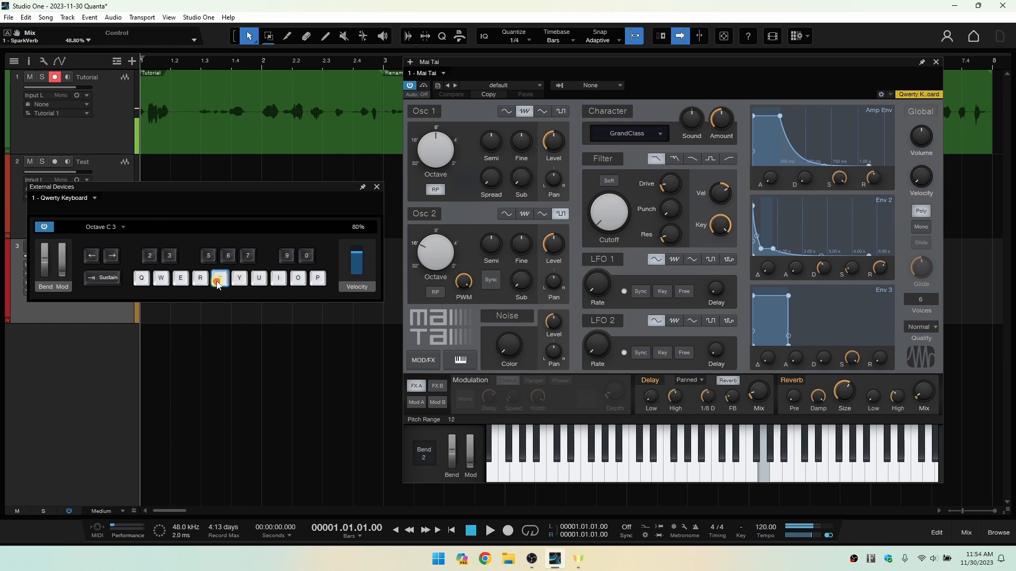
Load the Pad - Dark Pad preset from the Pad folder in Mai Tai.
{"action": "left_click", "coordinate": [541, 85]}
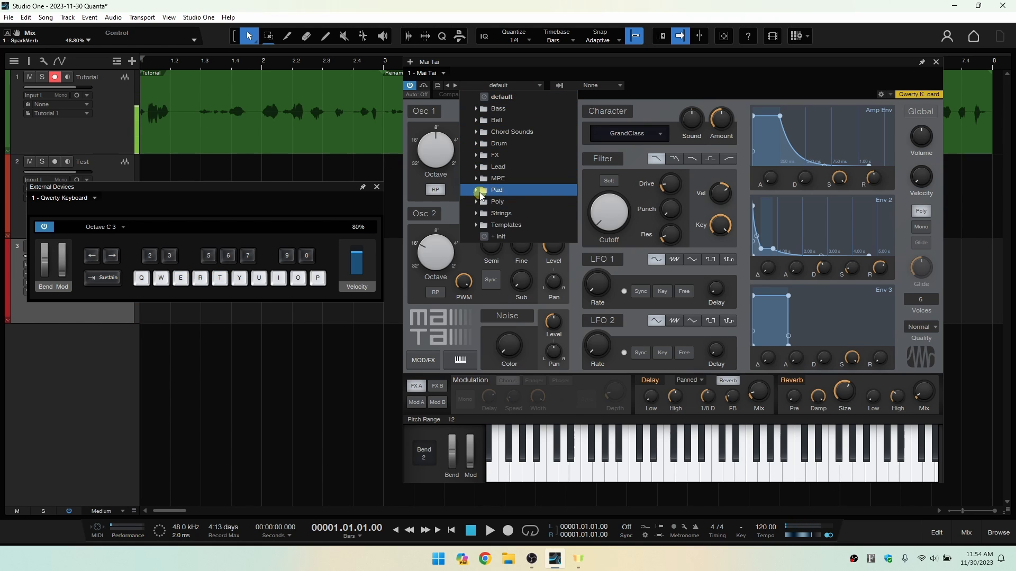
{"action": "left_click", "coordinate": [496, 191]}
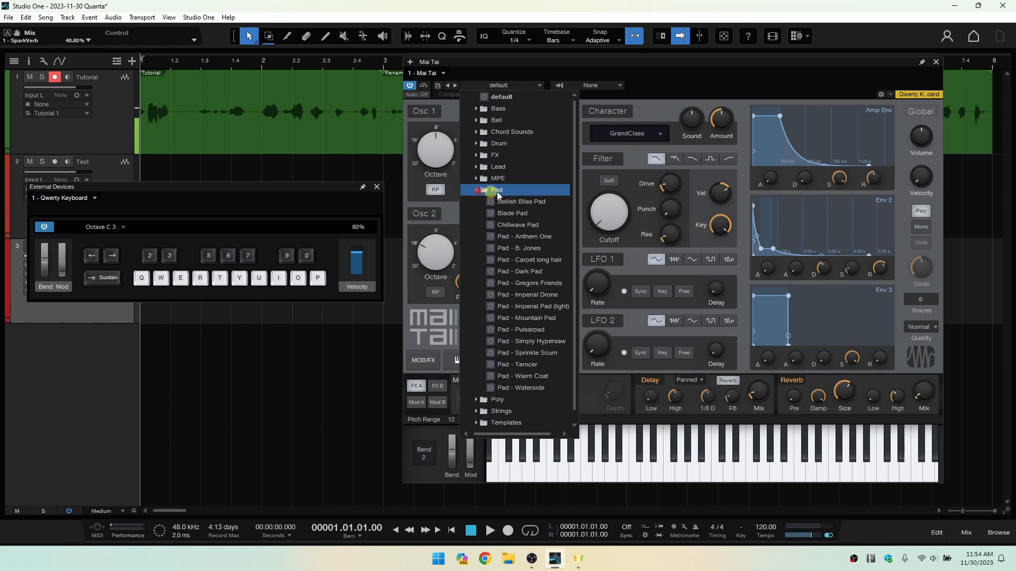
{"action": "left_click", "coordinate": [523, 275]}
{"action": "left_click", "coordinate": [698, 120]}
{"action": "left_click", "coordinate": [719, 83]}
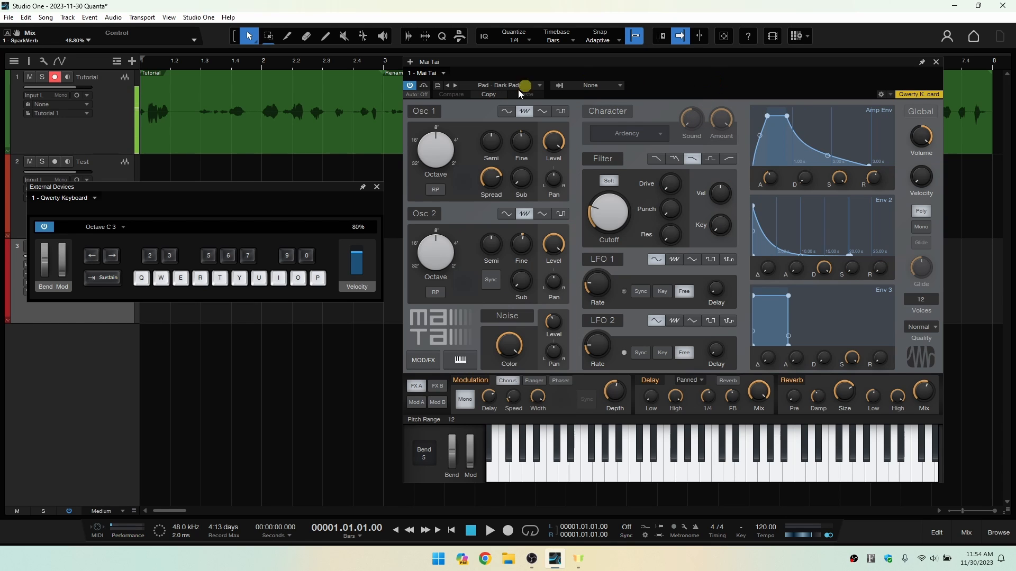
{"action": "left_click", "coordinate": [541, 86]}
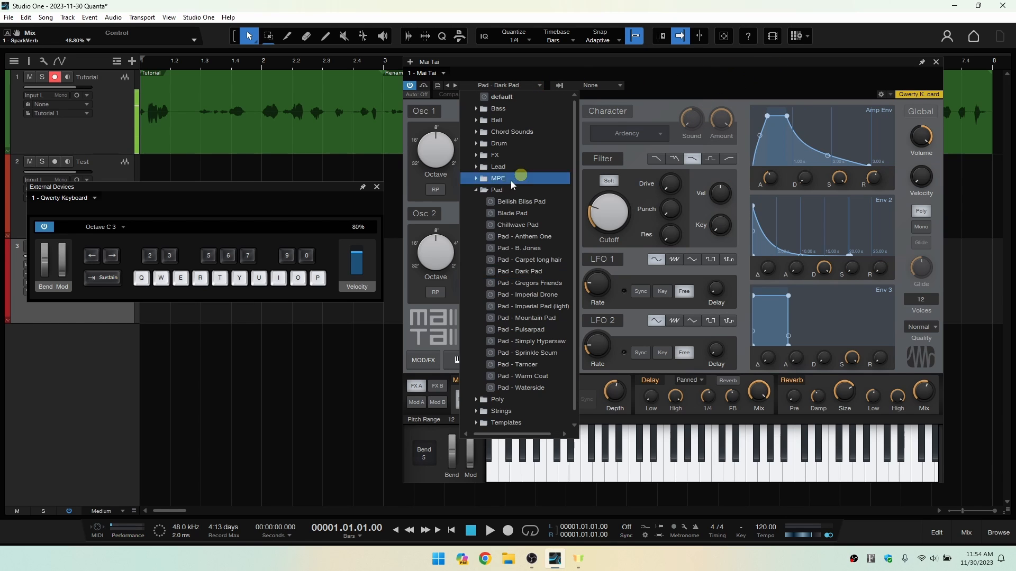
{"action": "left_click", "coordinate": [509, 222]}
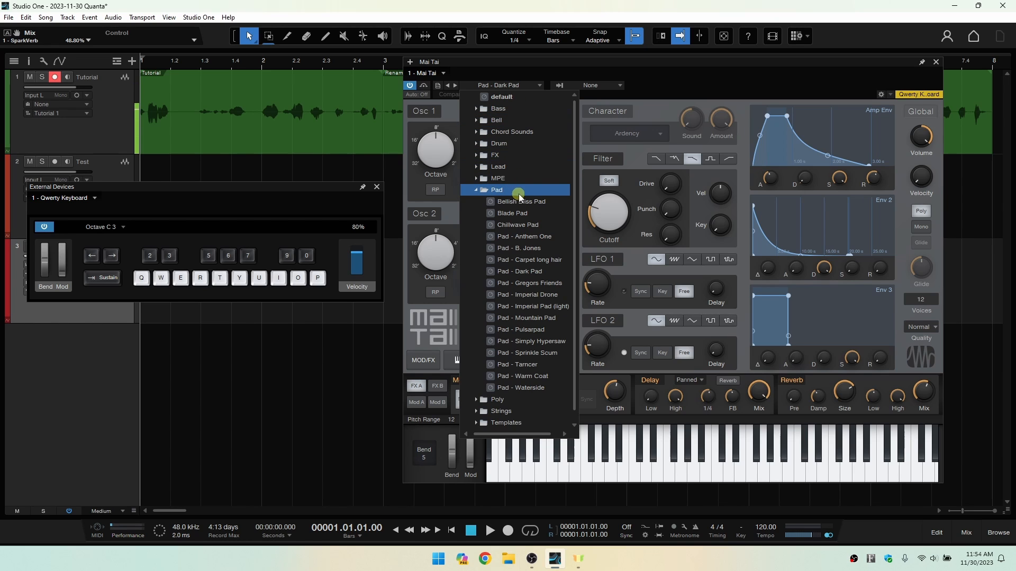
{"action": "left_click", "coordinate": [689, 86]}
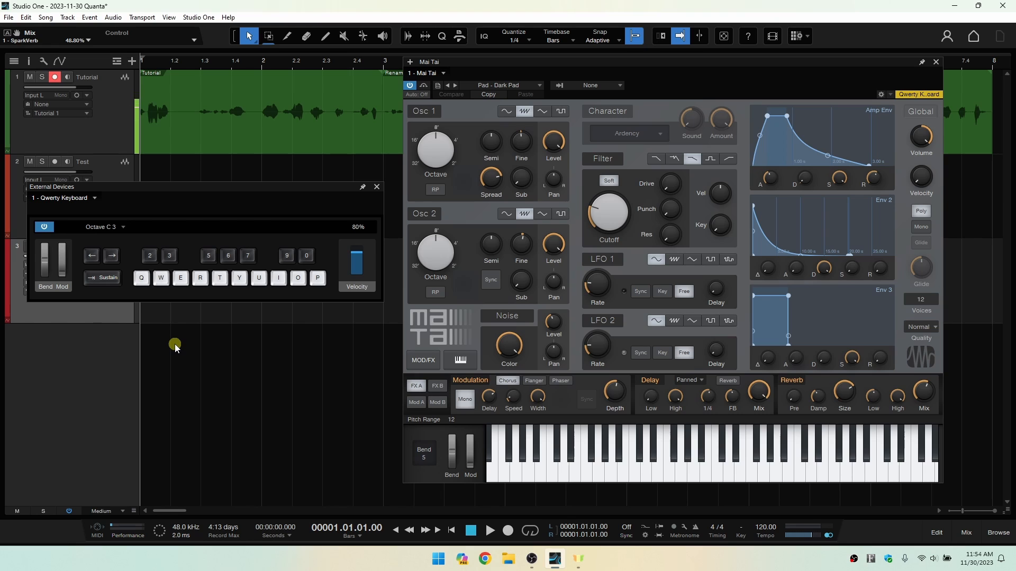
Audition the Dark Pad preset by playing the Qwerty Keyboard notes T, U, E and Q.
{"action": "key", "text": "t"}
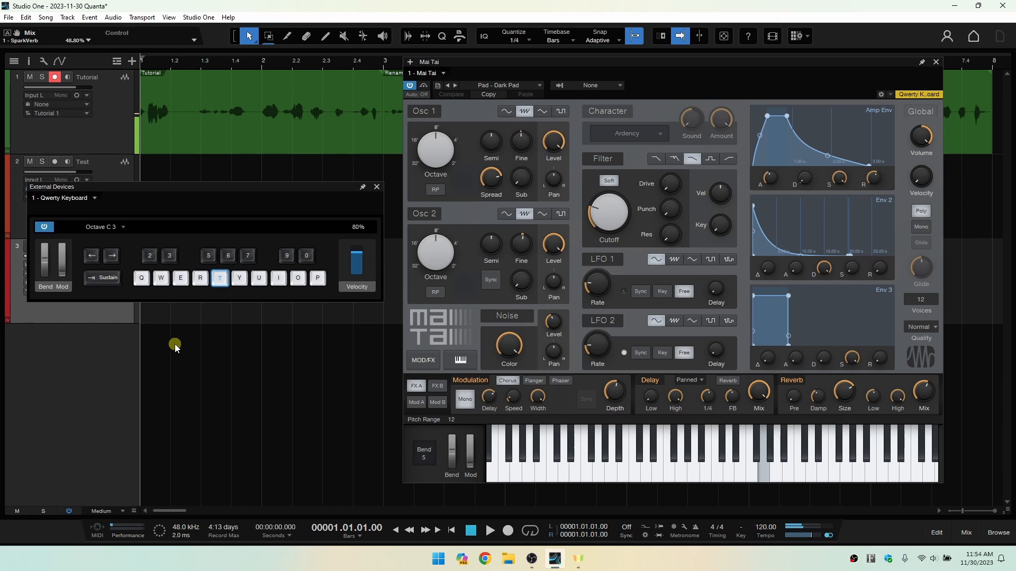
{"action": "key", "text": "u"}
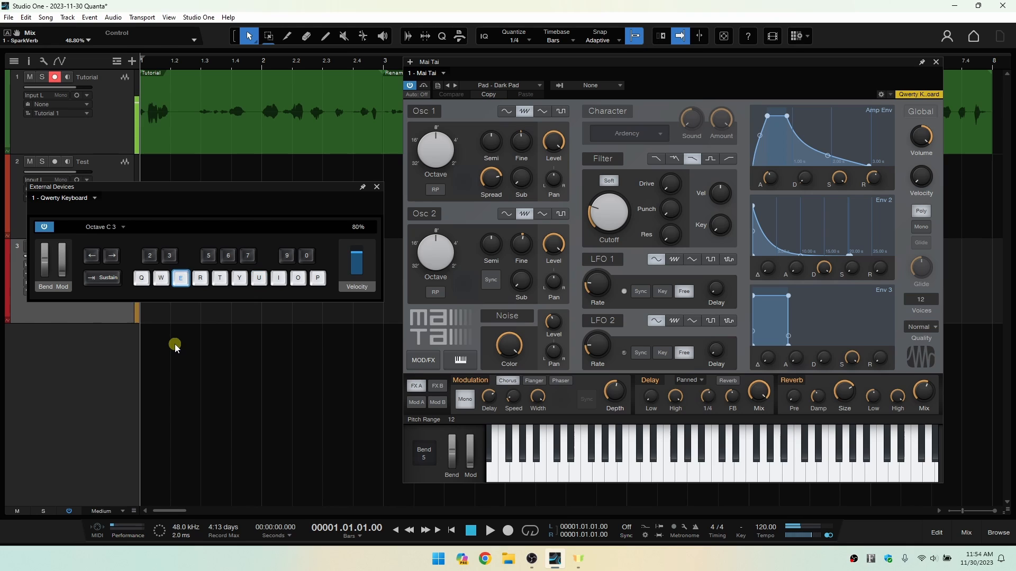
{"action": "key", "text": "e"}
{"action": "key", "text": "q"}
Record the Qwerty Keyboard notes U, T and Q through Mai Tai from the song start, and close both floating windows.
{"action": "left_click_drag", "start_coordinate": [220, 188], "coordinate": [210, 99]}
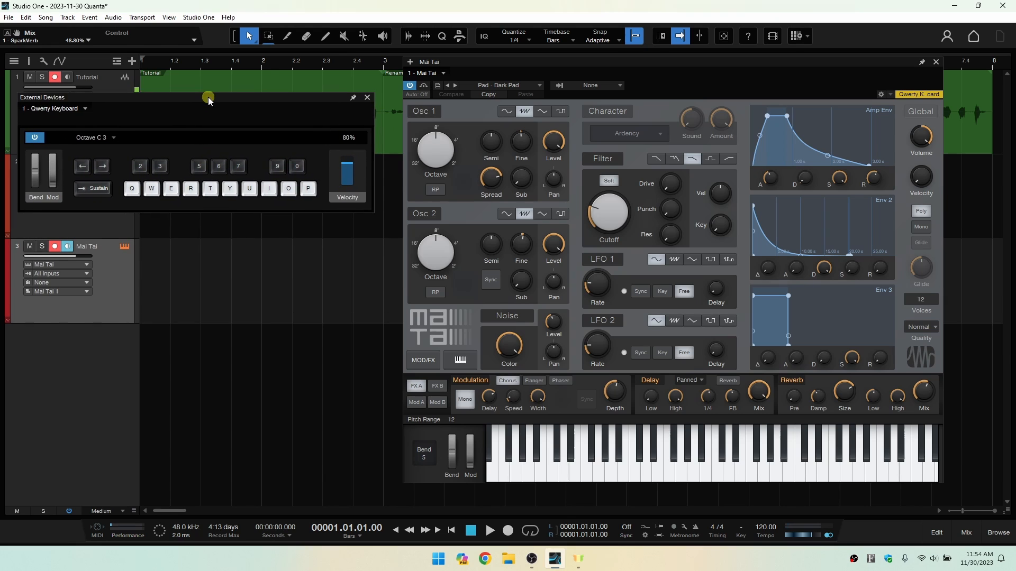
{"action": "left_click", "coordinate": [508, 531]}
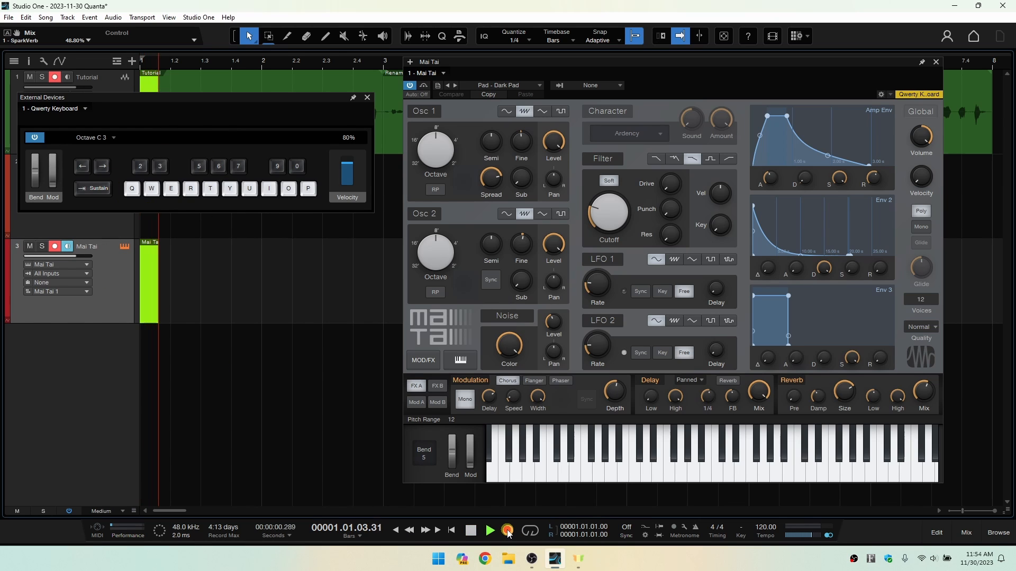
{"action": "key", "text": "u"}
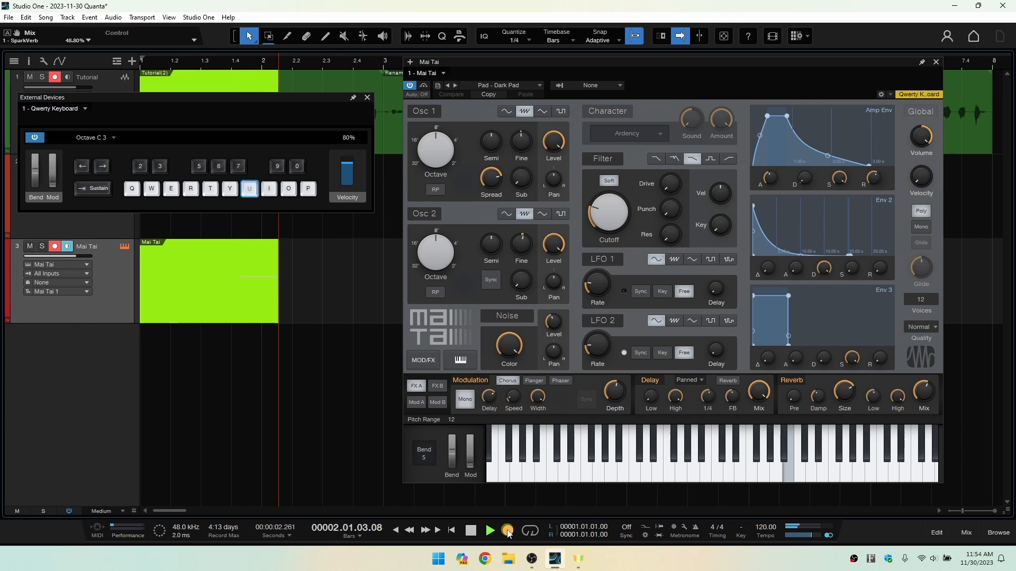
{"action": "key", "text": "t"}
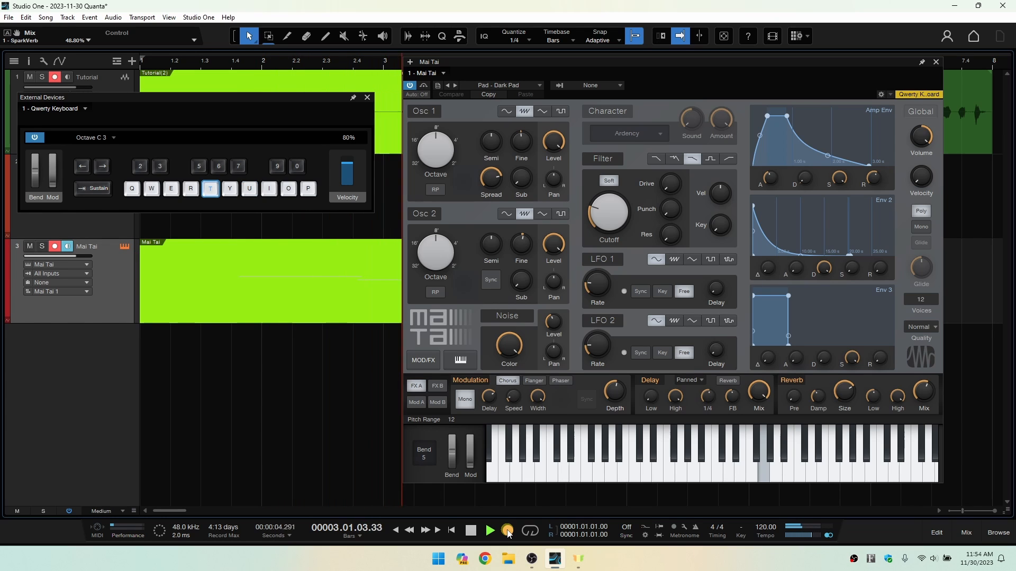
{"action": "key", "text": "q"}
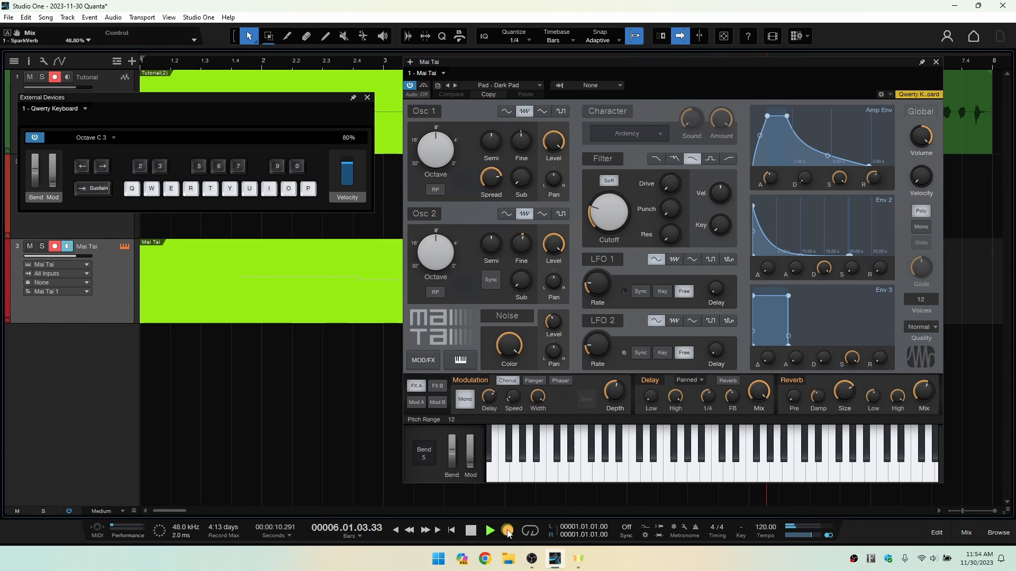
{"action": "key", "text": "space"}
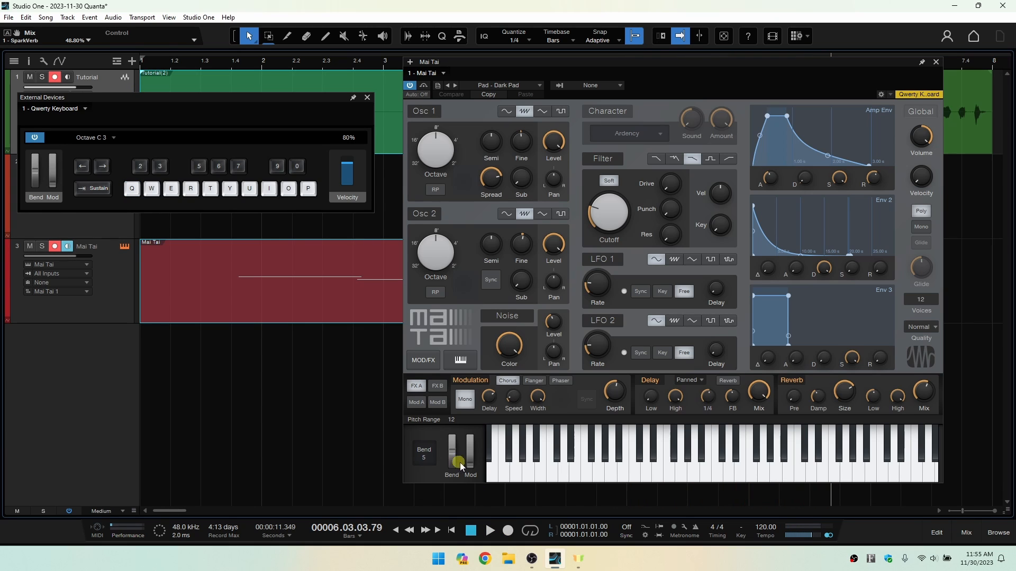
{"action": "left_click", "coordinate": [369, 97]}
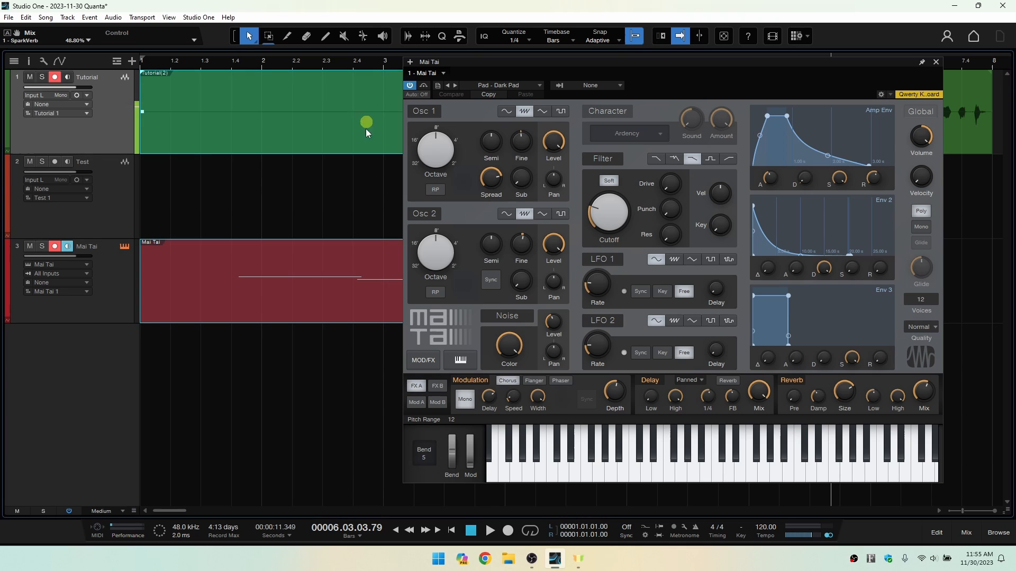
{"action": "left_click", "coordinate": [936, 62]}
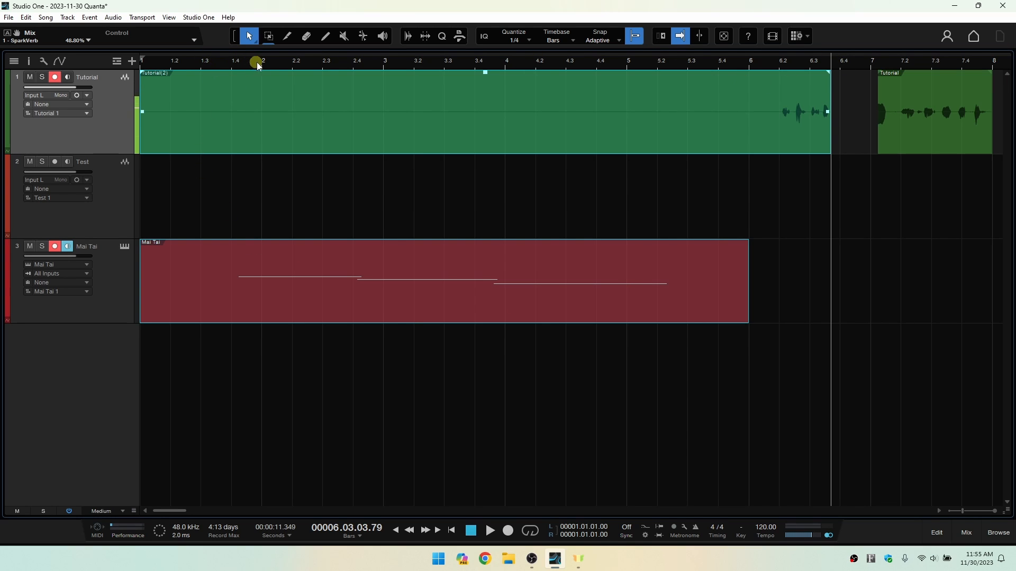
Solo the Mai Tai track and play back its recorded part from beat 1.3.
{"action": "left_click", "coordinate": [209, 62]}
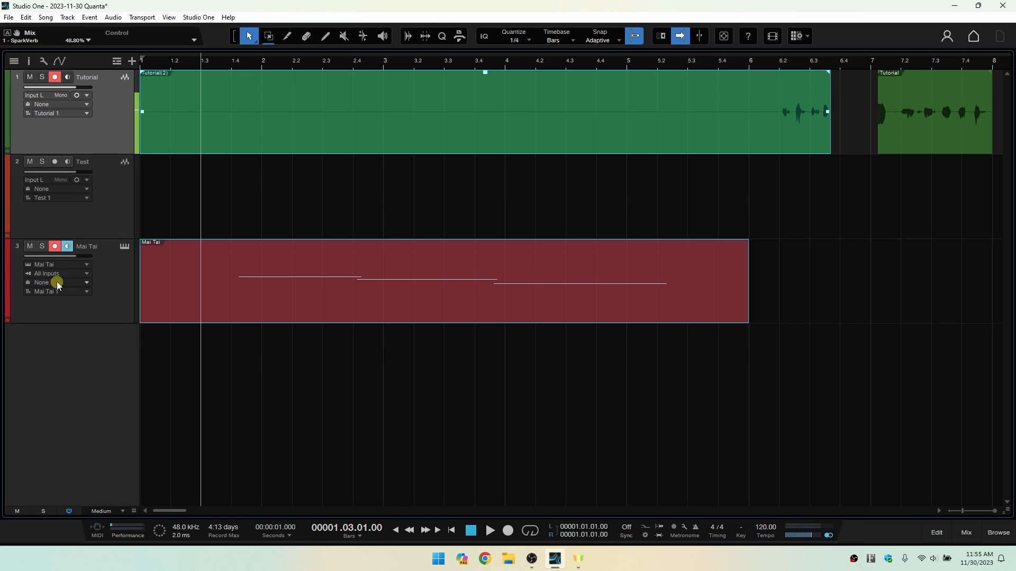
{"action": "left_click", "coordinate": [42, 247]}
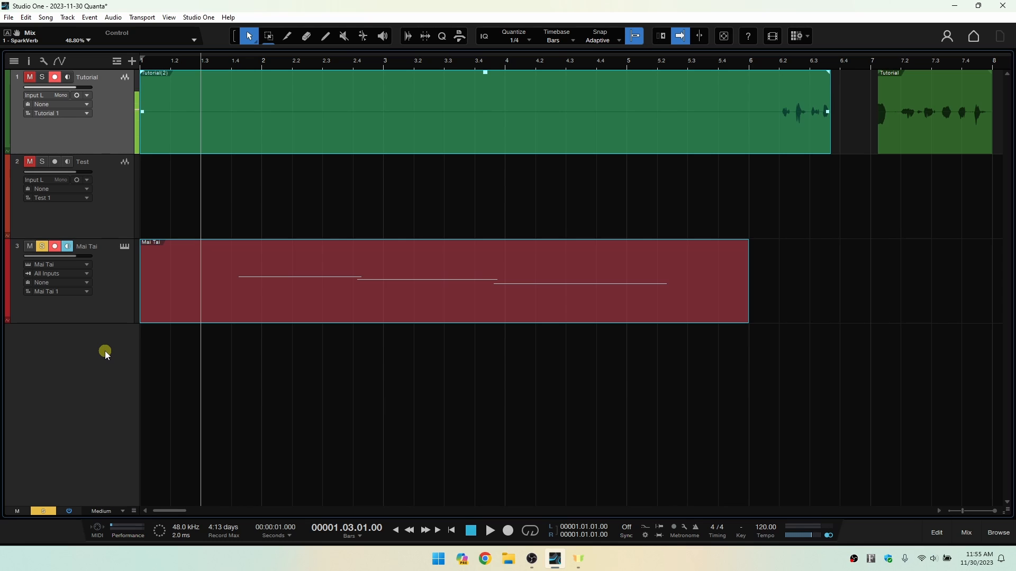
{"action": "key", "text": "space"}
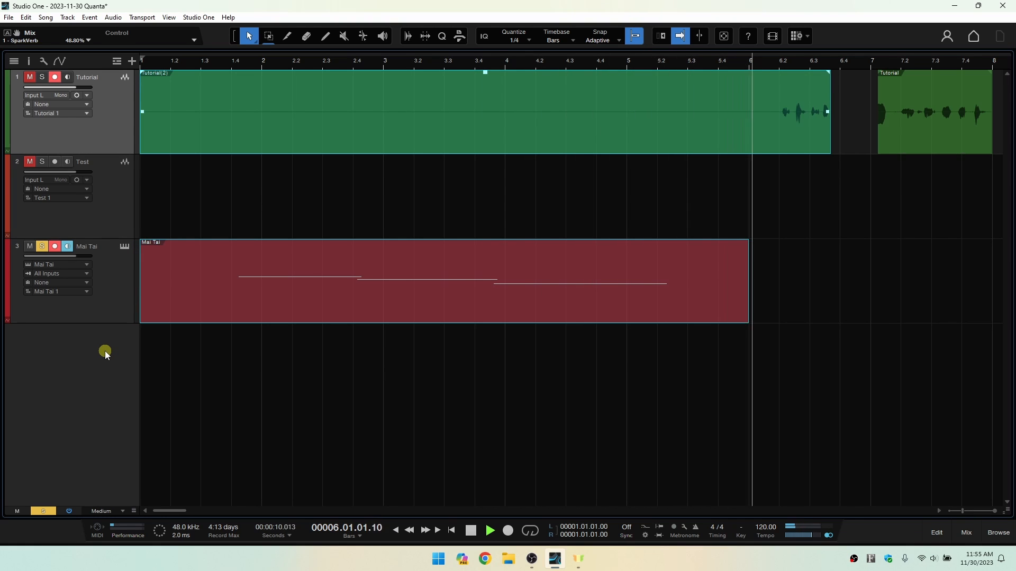
{"action": "key", "text": "space"}
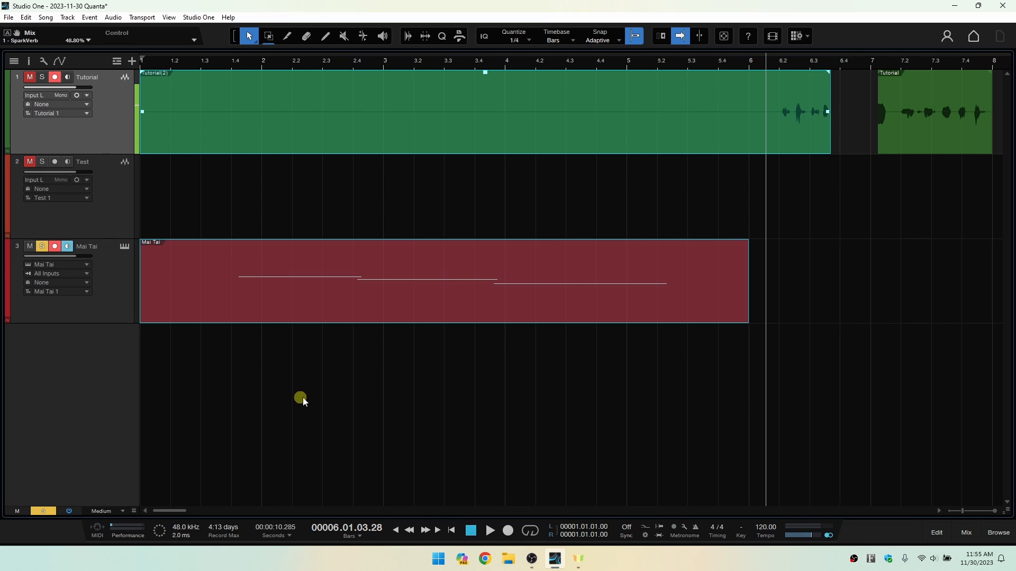
Open the recorded Mai Tai part in the note editor and lengthen its last note to end at 5.02.04.00.
{"action": "double_click", "coordinate": [445, 306]}
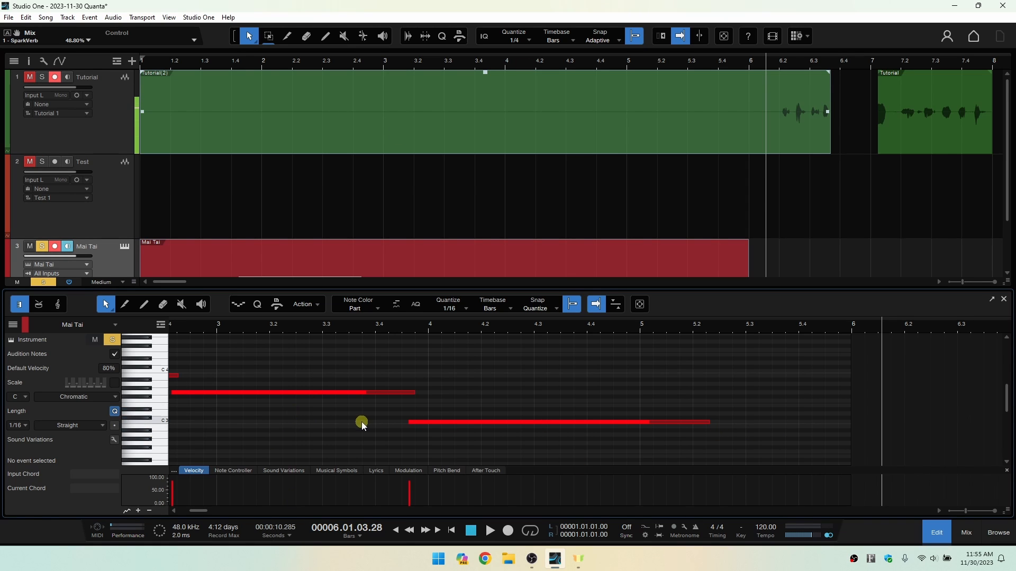
{"action": "left_click", "coordinate": [476, 422]}
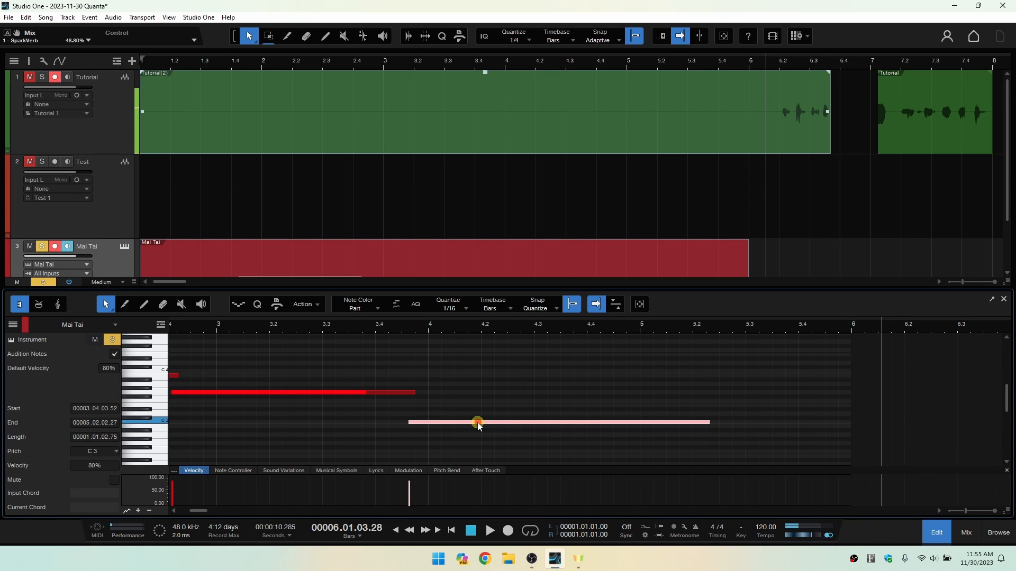
{"action": "left_click", "coordinate": [312, 392]}
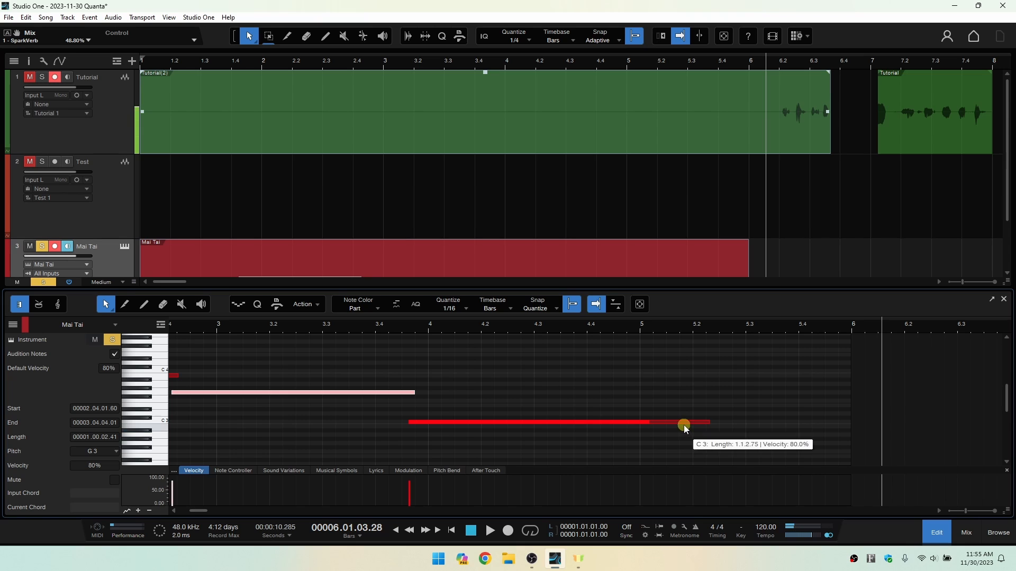
{"action": "left_click", "coordinate": [705, 422]}
{"action": "mouse_move", "coordinate": [709, 421]}
{"action": "left_mouse_down"}
{"action": "mouse_move", "coordinate": [592, 419]}
{"action": "mouse_move", "coordinate": [725, 424]}
{"action": "left_mouse_up"}
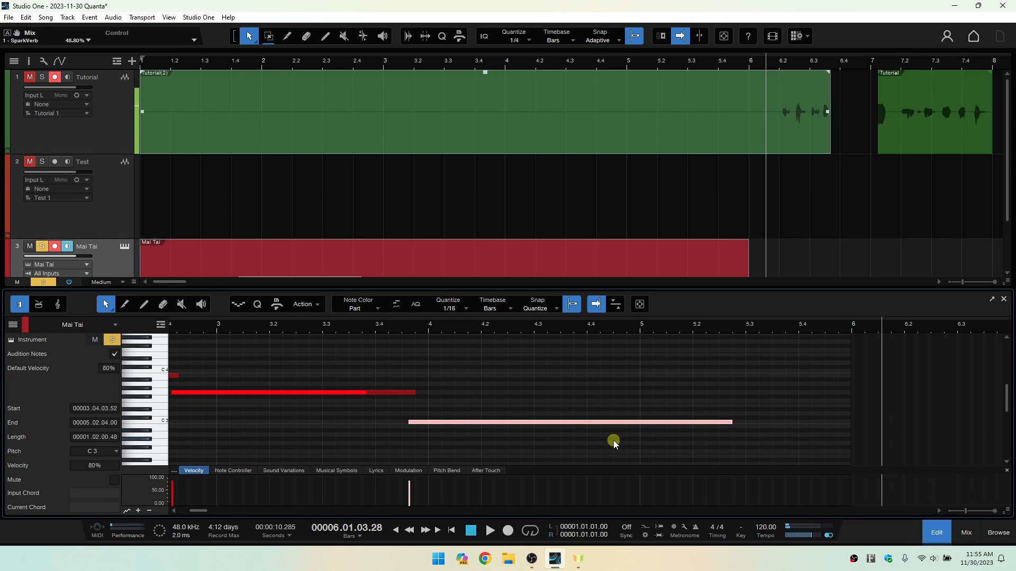
Try transposing the last note upward in semitone steps and return it to C 3.
{"action": "key", "text": "Up"}
{"action": "key", "text": "Up"}
{"action": "key", "text": "Up"}
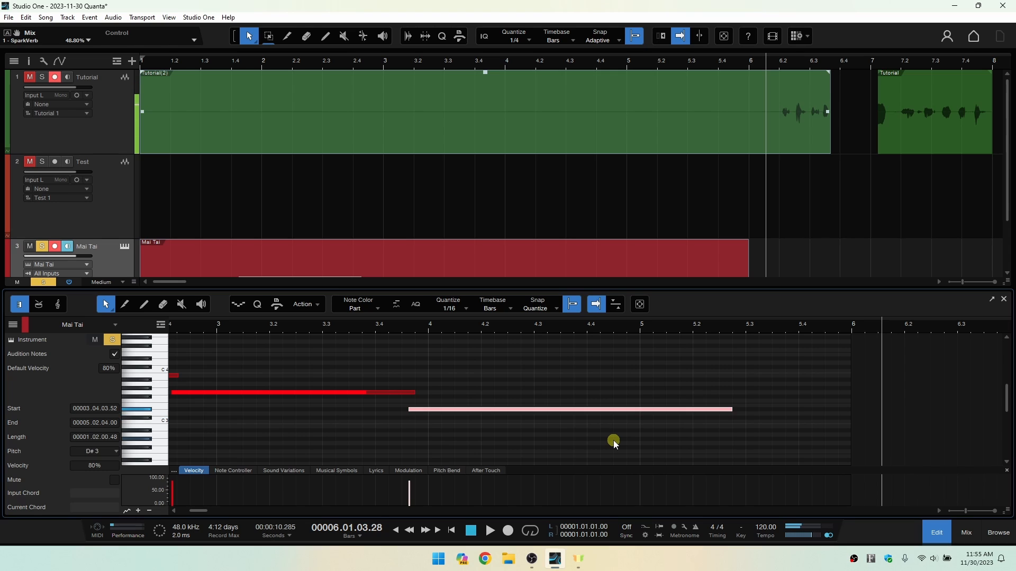
{"action": "key", "text": "Up"}
{"action": "key", "text": "Down"}
{"action": "key", "text": "Down"}
{"action": "key", "text": "Down"}
{"action": "key", "text": "Down"}
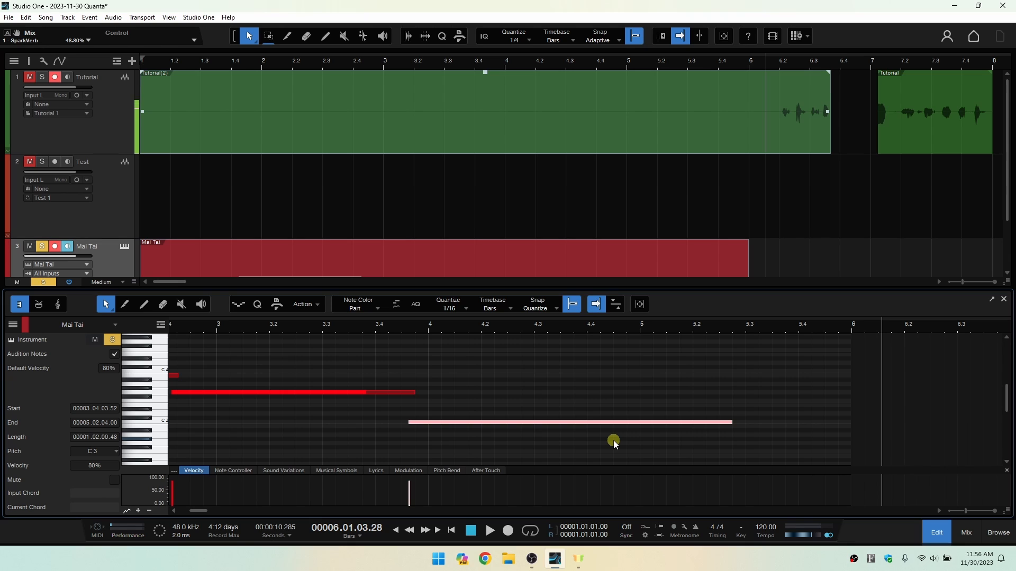
Step the selection back and forth through the three recorded notes, finishing on the G 3 note.
{"action": "key", "text": "Left"}
{"action": "key", "text": "Left"}
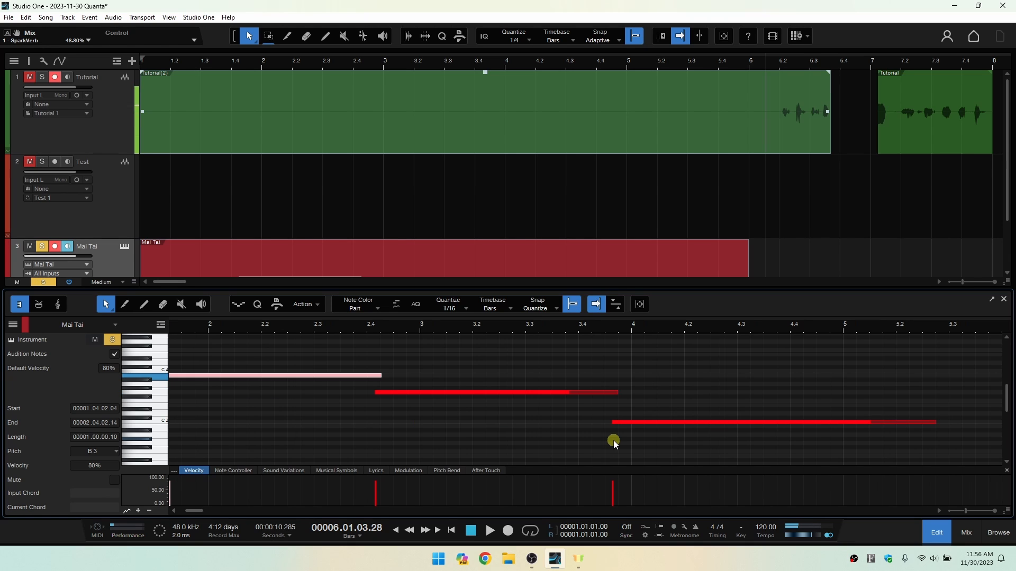
{"action": "key", "text": "Right"}
{"action": "key", "text": "Right"}
{"action": "key", "text": "Left"}
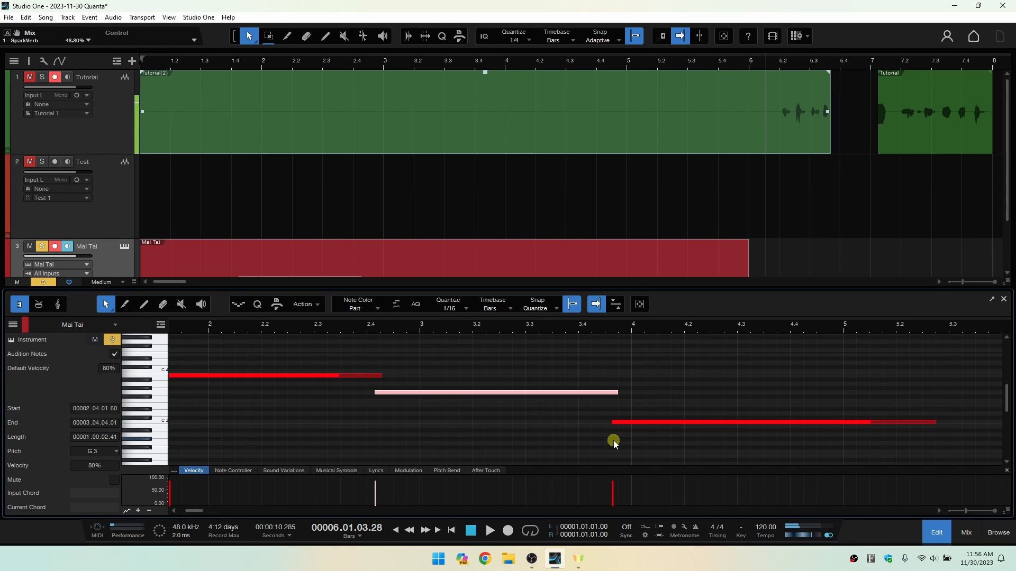
{"action": "key", "text": "Left"}
{"action": "key", "text": "Right"}
{"action": "key", "text": "Right"}
{"action": "key", "text": "Left"}
{"action": "key", "text": "Left"}
{"action": "key", "text": "Right"}
{"action": "key", "text": "Right"}
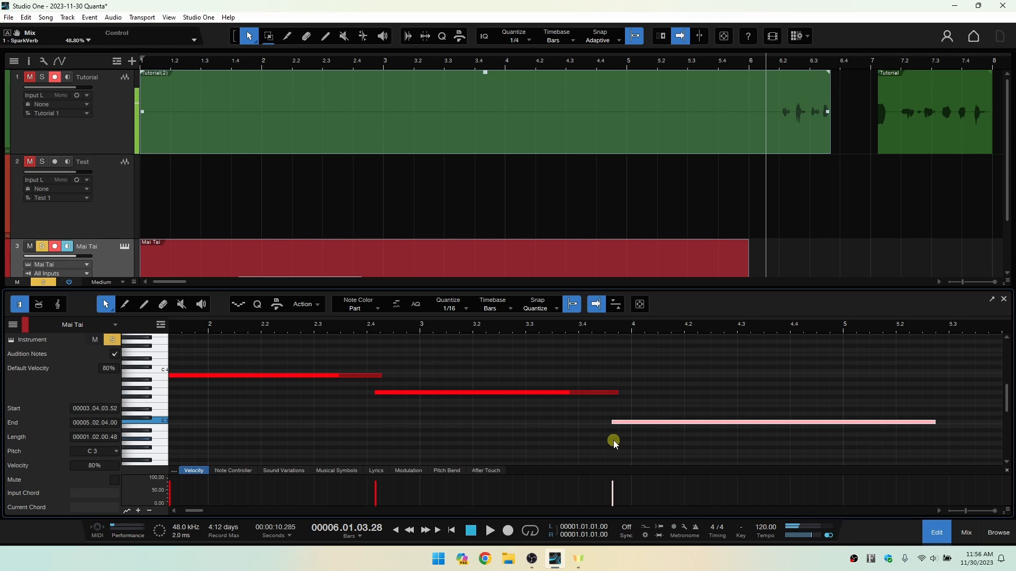
{"action": "key", "text": "Left"}
{"action": "key", "text": "Left"}
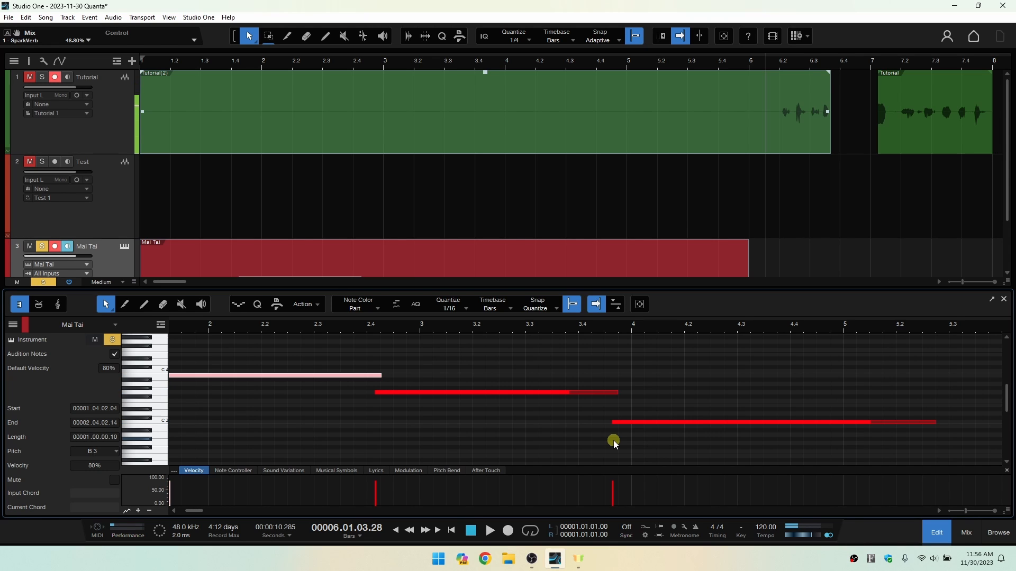
{"action": "key", "text": "Right"}
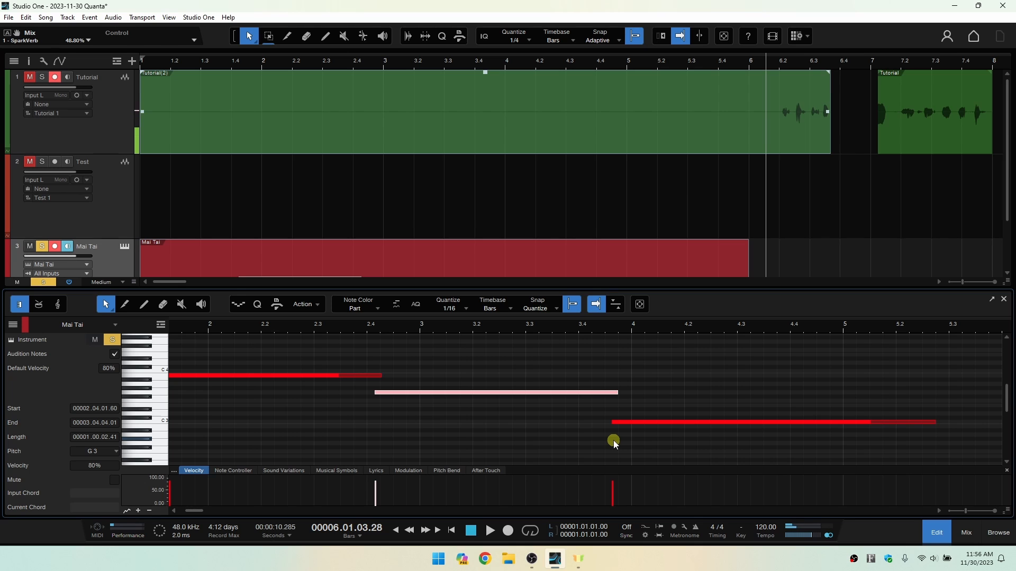
Nudge the G 3 note earlier and later along the timeline and return it to its start at 2.04.01.60.
{"action": "scroll", "coordinate": [613, 440], "scroll_direction": "left", "scroll_amount": 4}
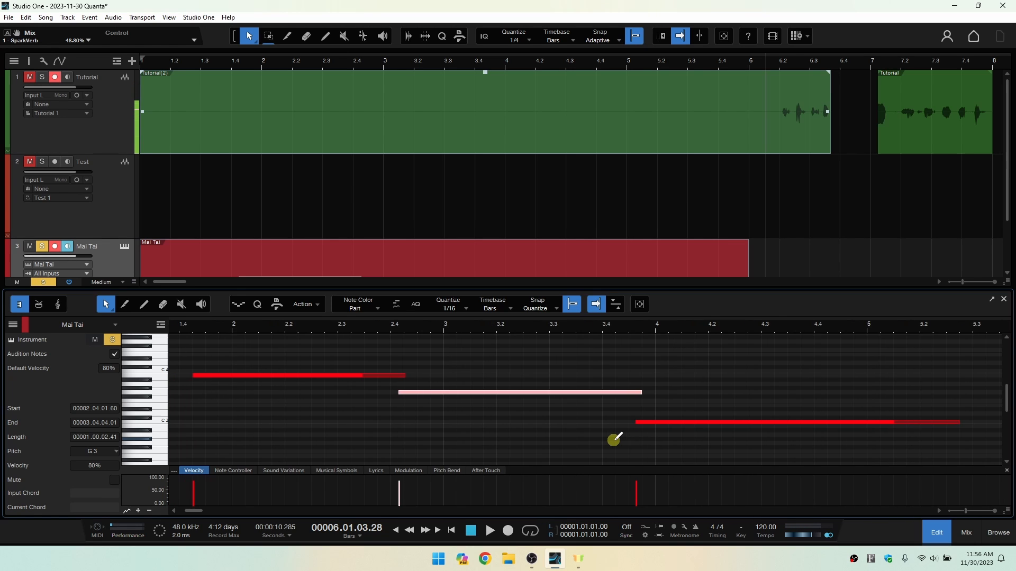
{"action": "scroll", "coordinate": [614, 440], "scroll_direction": "left", "scroll_amount": 2}
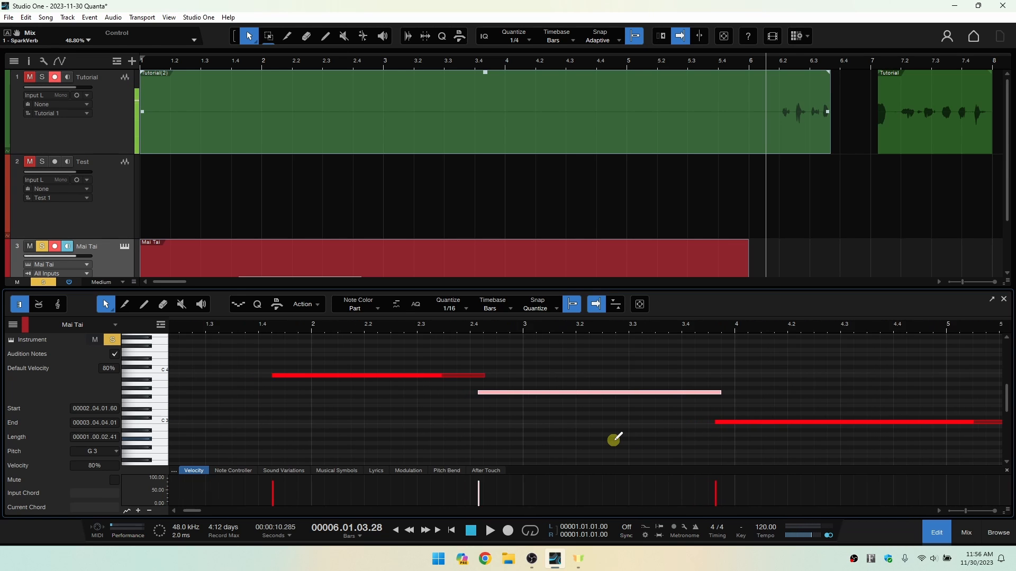
{"action": "scroll", "coordinate": [613, 440], "scroll_direction": "right", "scroll_amount": 9}
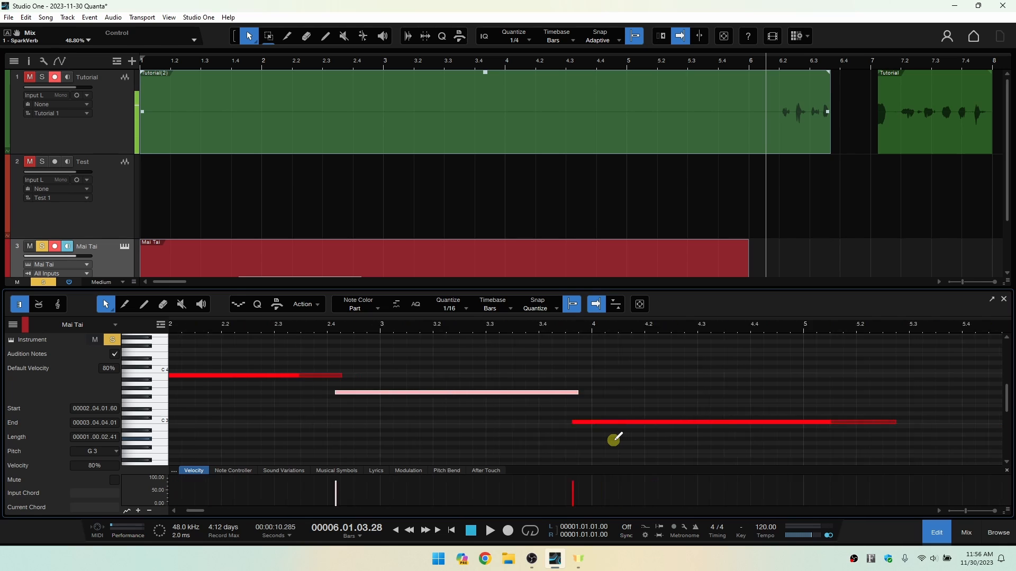
{"action": "scroll", "coordinate": [614, 441], "scroll_direction": "left", "scroll_amount": 5}
{"action": "scroll", "coordinate": [614, 440], "scroll_direction": "left", "scroll_amount": 1}
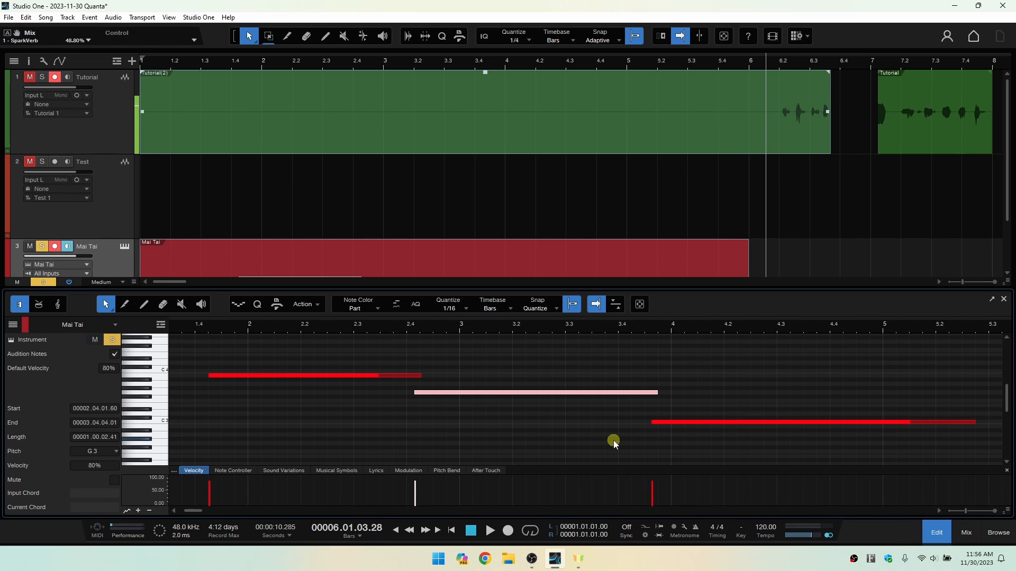
{"action": "key", "text": "alt+Left"}
{"action": "key", "text": "alt+Left"}
{"action": "key", "text": "alt+Left"}
{"action": "key", "text": "alt+Left"}
{"action": "key", "text": "alt+Left"}
{"action": "key", "text": "alt+Right"}
{"action": "key", "text": "alt+Right"}
{"action": "key", "text": "alt+Right"}
{"action": "key", "text": "alt+Right"}
{"action": "key", "text": "alt+Right"}
{"action": "key", "text": "alt+Right"}
{"action": "key", "text": "alt+Right"}
{"action": "key", "text": "alt+Right"}
{"action": "key", "text": "alt+Right"}
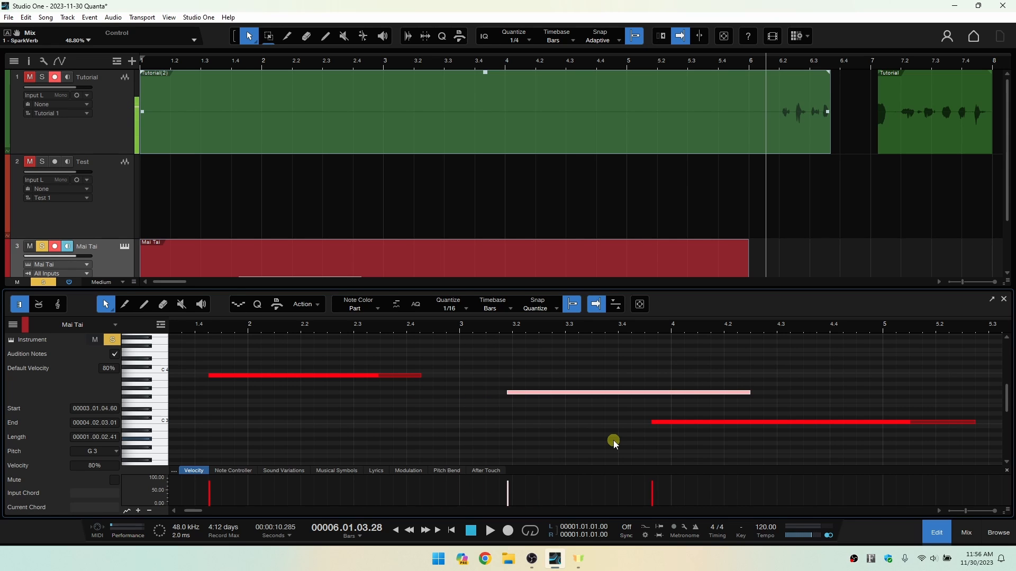
{"action": "key", "text": "alt+Left"}
{"action": "key", "text": "alt+Left"}
{"action": "key", "text": "alt+Left"}
{"action": "key", "text": "alt+Left"}
{"action": "key", "text": "alt+Left"}
{"action": "key", "text": "alt+Left"}
{"action": "key", "text": "alt+Left"}
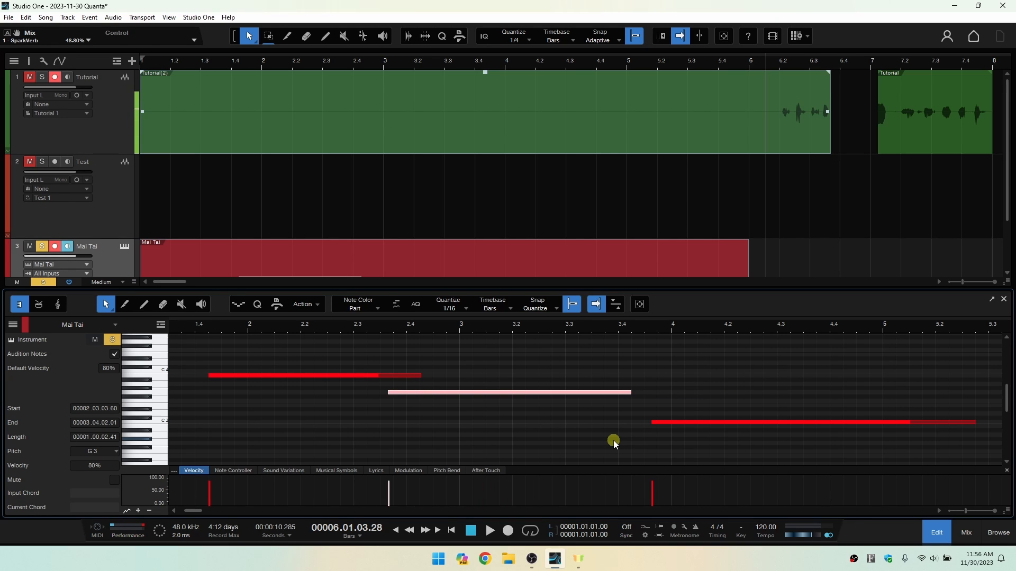
{"action": "key", "text": "alt+Right"}
{"action": "key", "text": "alt+Right"}
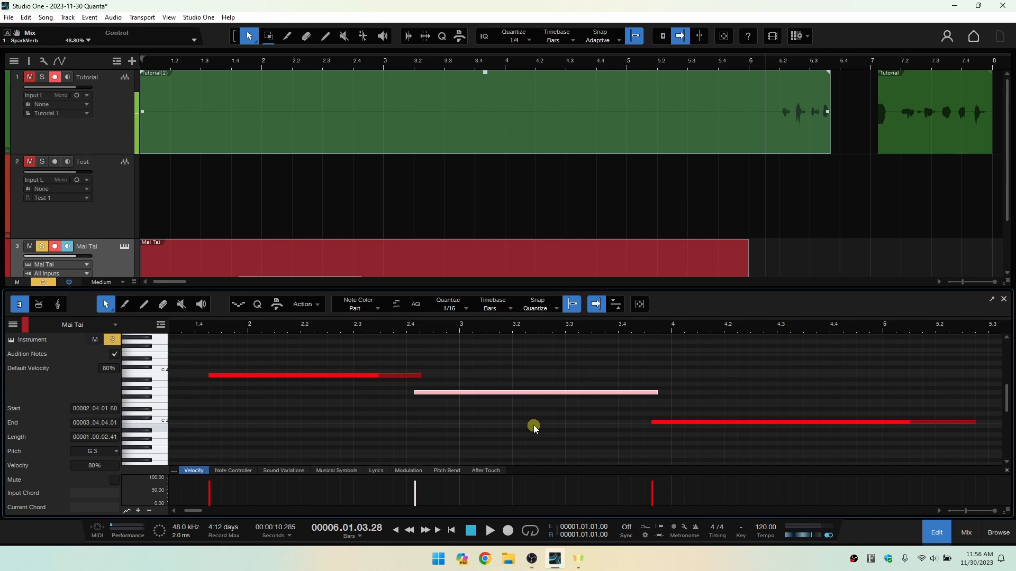
Vary the note editor's vertical zoom to read the pitch names on the recorded notes.
{"action": "scroll", "coordinate": [531, 421], "scroll_direction": "up", "scroll_amount": 5}
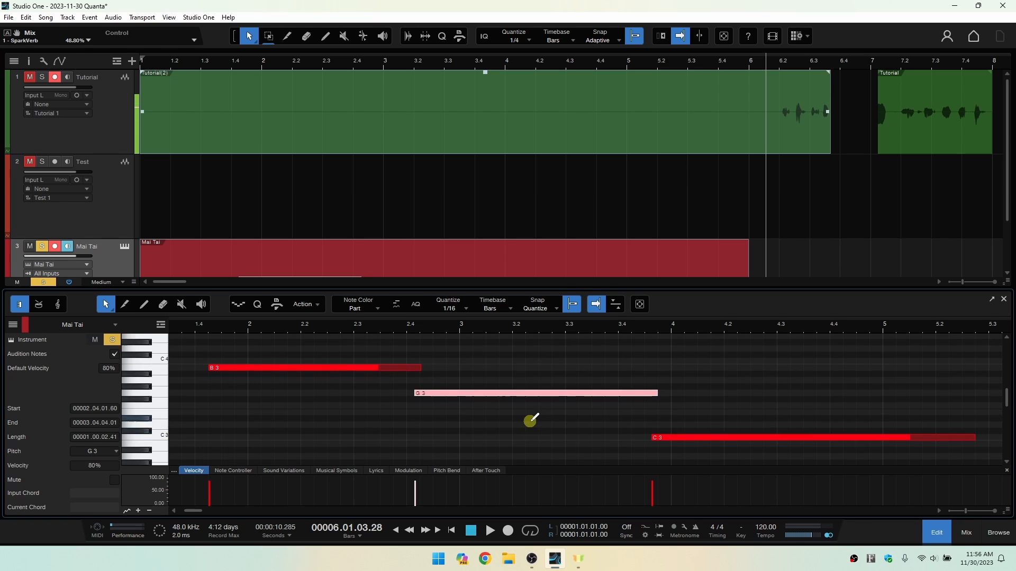
{"action": "scroll", "coordinate": [533, 419], "scroll_direction": "down", "scroll_amount": 2}
{"action": "scroll", "coordinate": [532, 419], "scroll_direction": "down", "scroll_amount": 3}
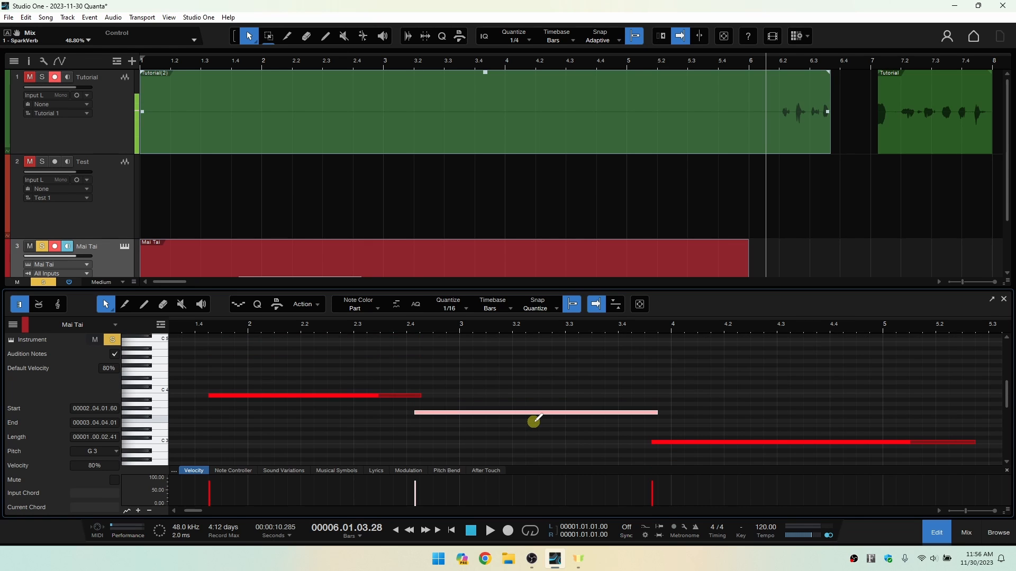
{"action": "scroll", "coordinate": [533, 418], "scroll_direction": "up", "scroll_amount": 4}
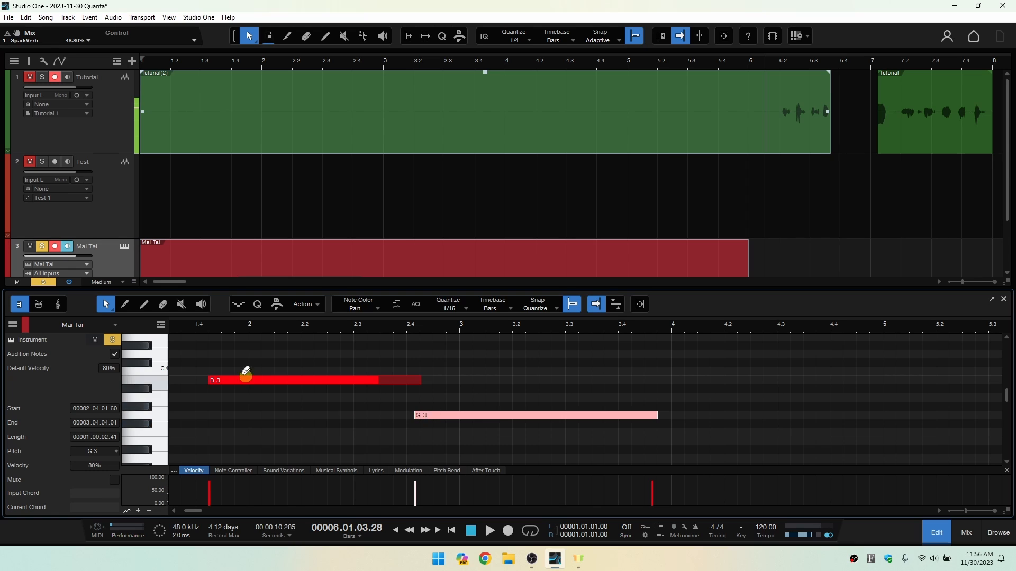
{"action": "scroll", "coordinate": [295, 408], "scroll_direction": "up", "scroll_amount": 2}
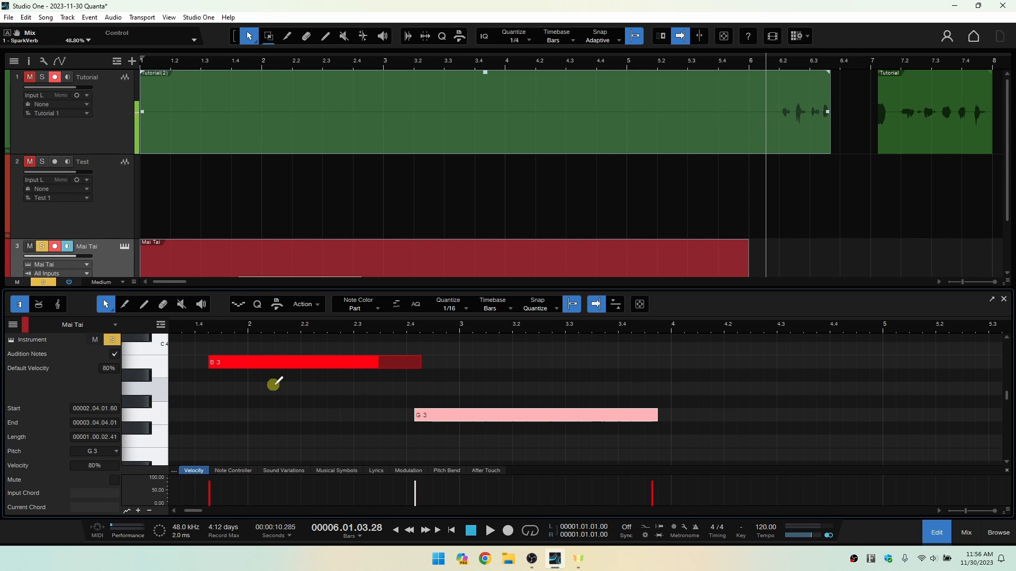
{"action": "scroll", "coordinate": [322, 408], "scroll_direction": "down", "scroll_amount": 4}
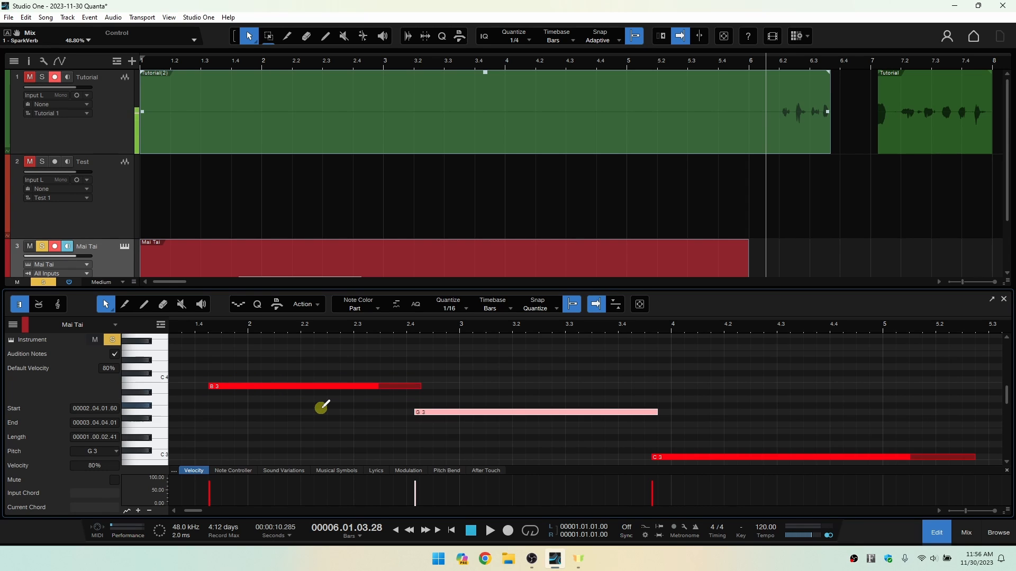
Split the B 3 note at 2.02.01.00 in the note editor.
{"action": "scroll", "coordinate": [281, 409], "scroll_direction": "up", "scroll_amount": 4}
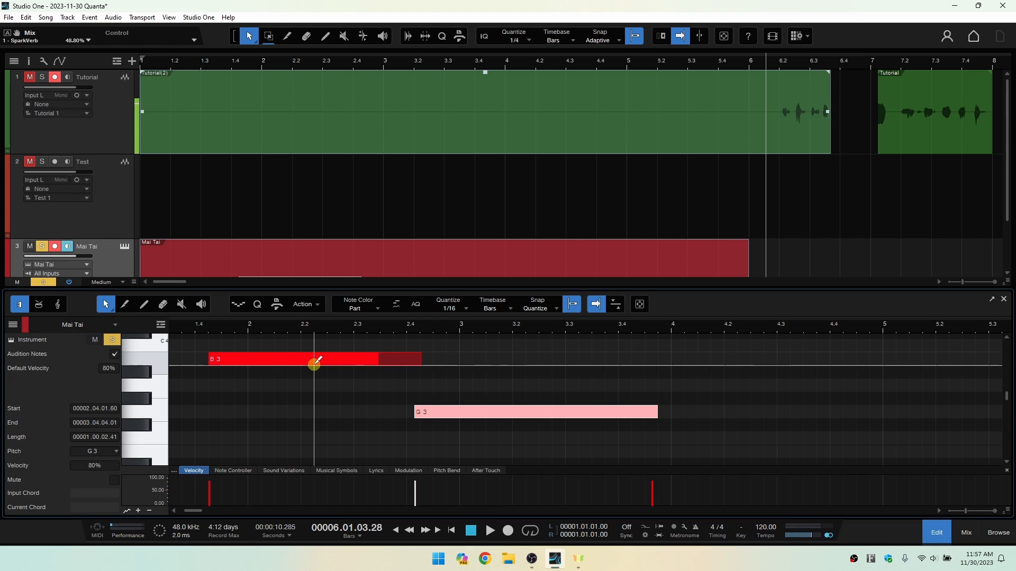
{"action": "mouse_move", "coordinate": [316, 363]}
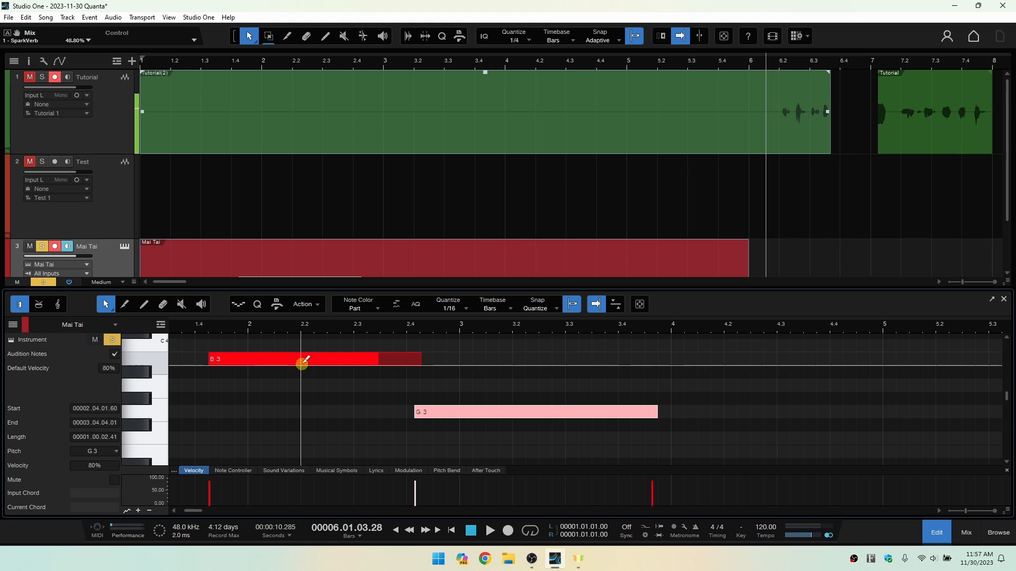
{"action": "left_click", "coordinate": [302, 362], "text": "alt"}
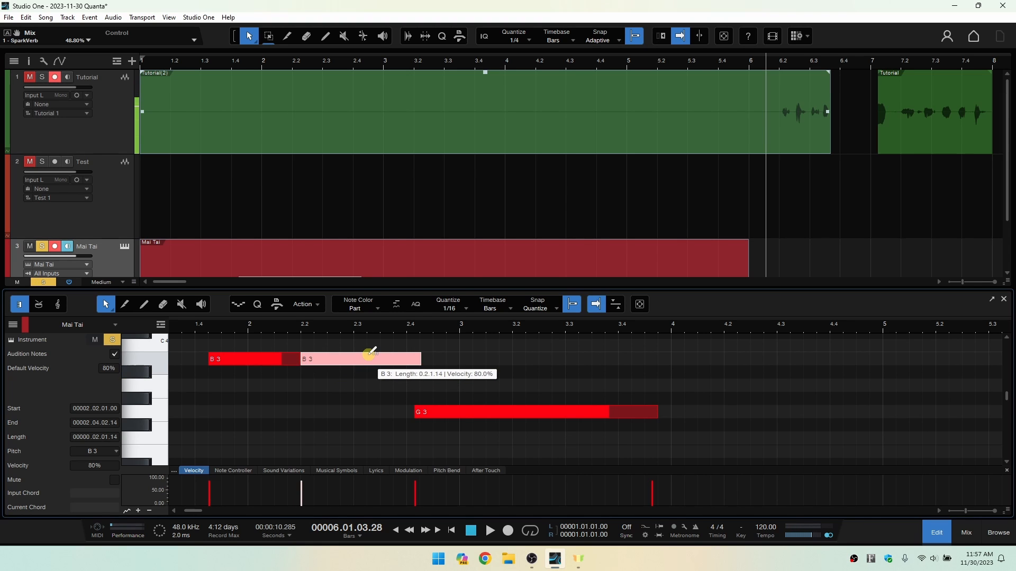
Lower the split B 3 note's second part to 49% velocity, raise it to 69%, and merge both parts back into one note.
{"action": "left_click_drag", "start_coordinate": [370, 354], "coordinate": [358, 399]}
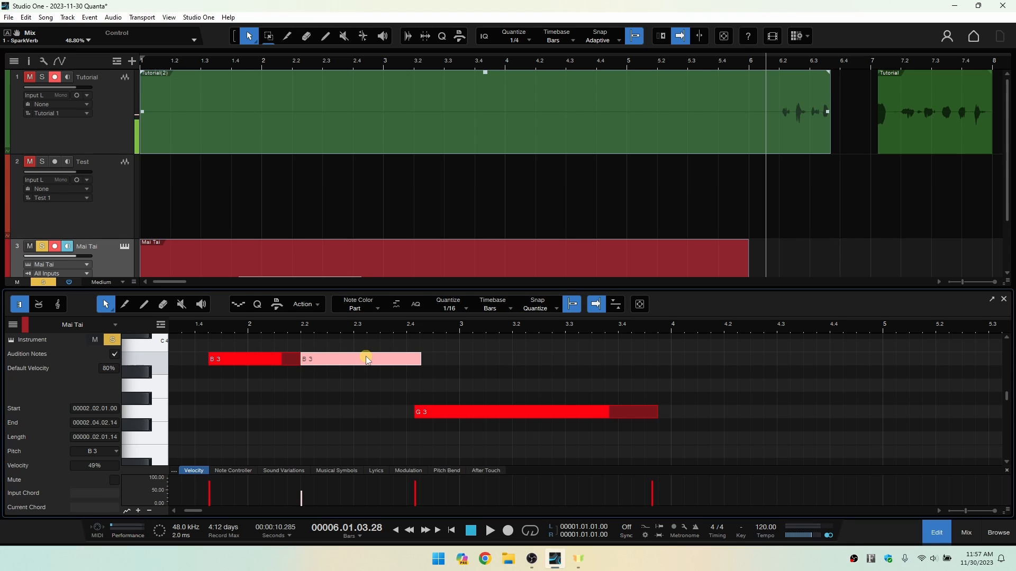
{"action": "left_click_drag", "start_coordinate": [368, 360], "coordinate": [373, 327]}
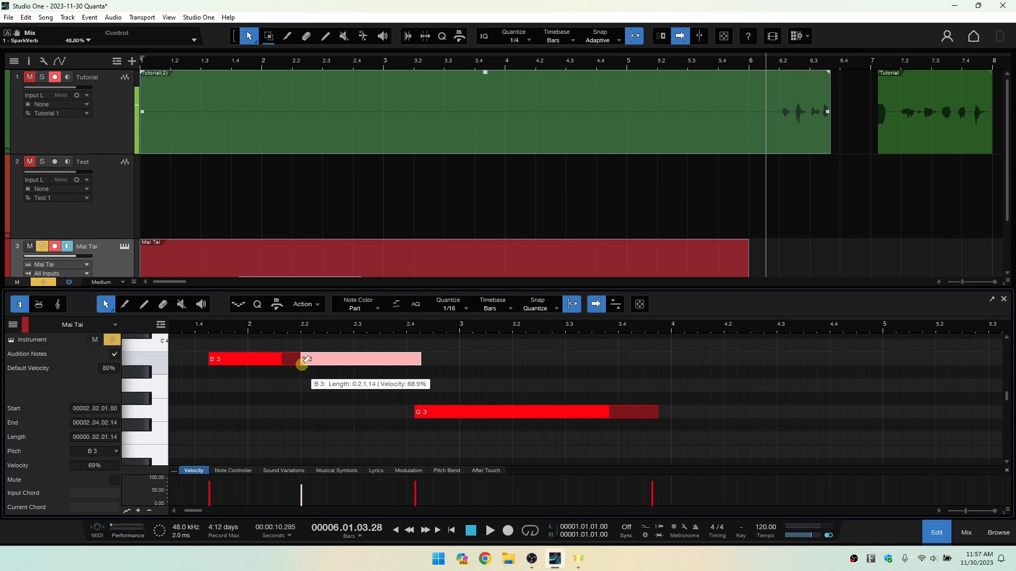
{"action": "left_click", "coordinate": [302, 364]}
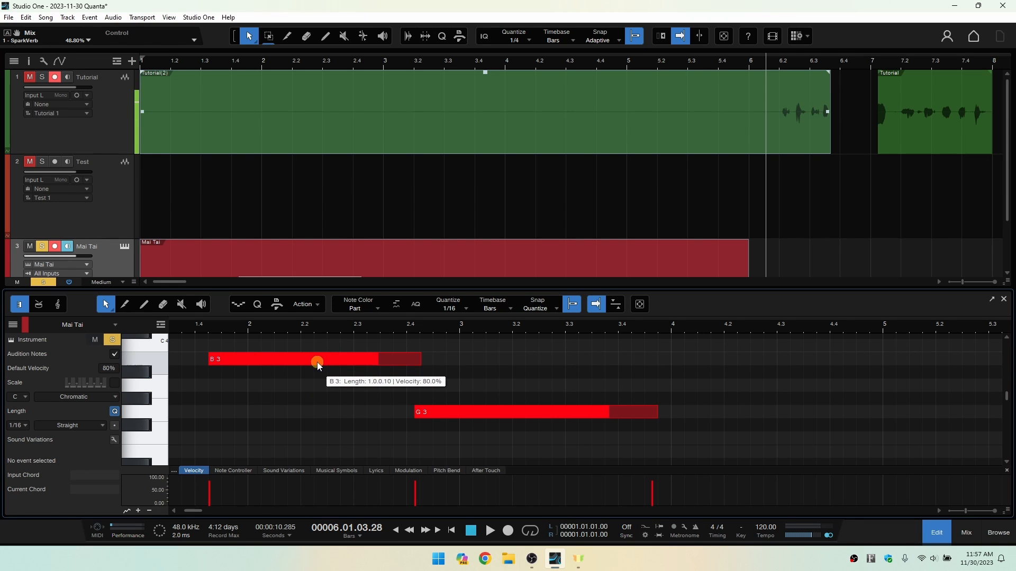
Switch the note editor's Arrow tool from Extended to Basic mode and select the B 3 note.
{"action": "left_click", "coordinate": [107, 305]}
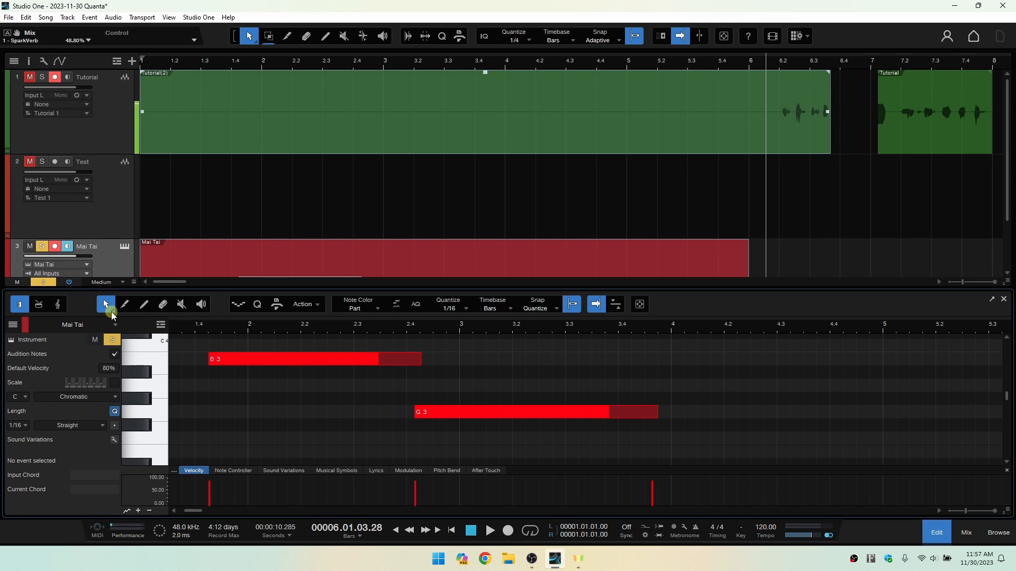
{"action": "left_click", "coordinate": [113, 314]}
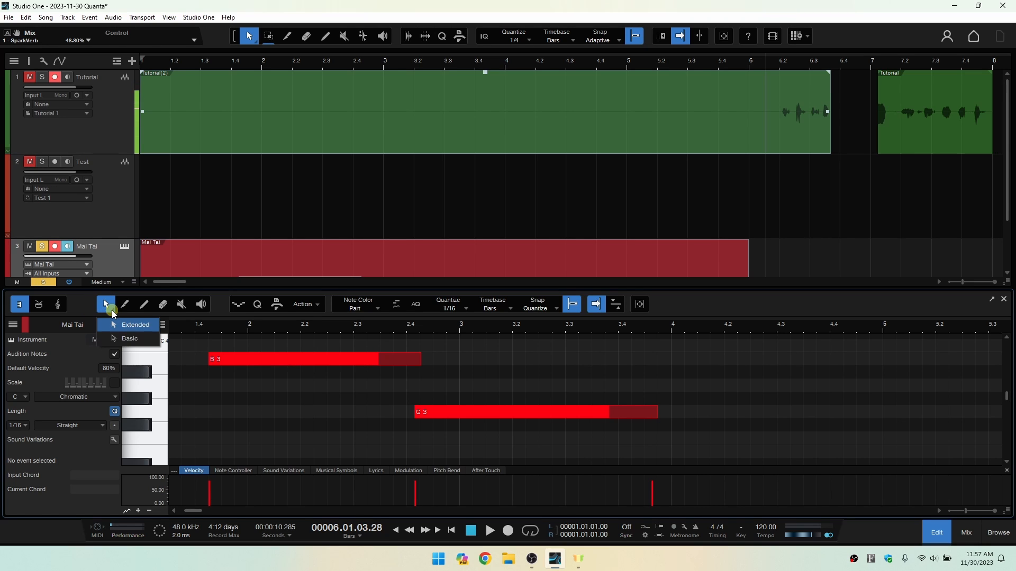
{"action": "left_click", "coordinate": [123, 339]}
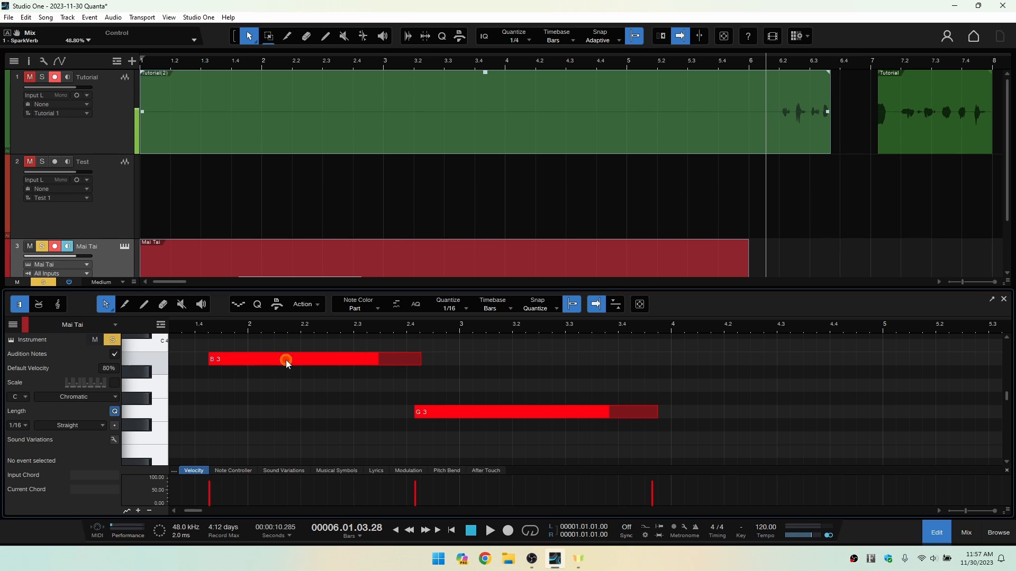
{"action": "left_click", "coordinate": [307, 358]}
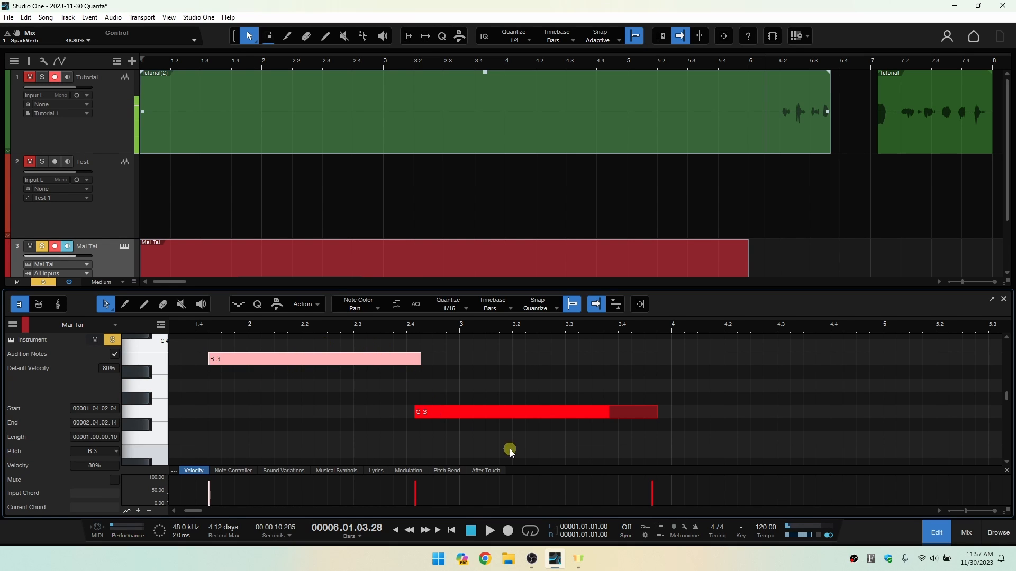
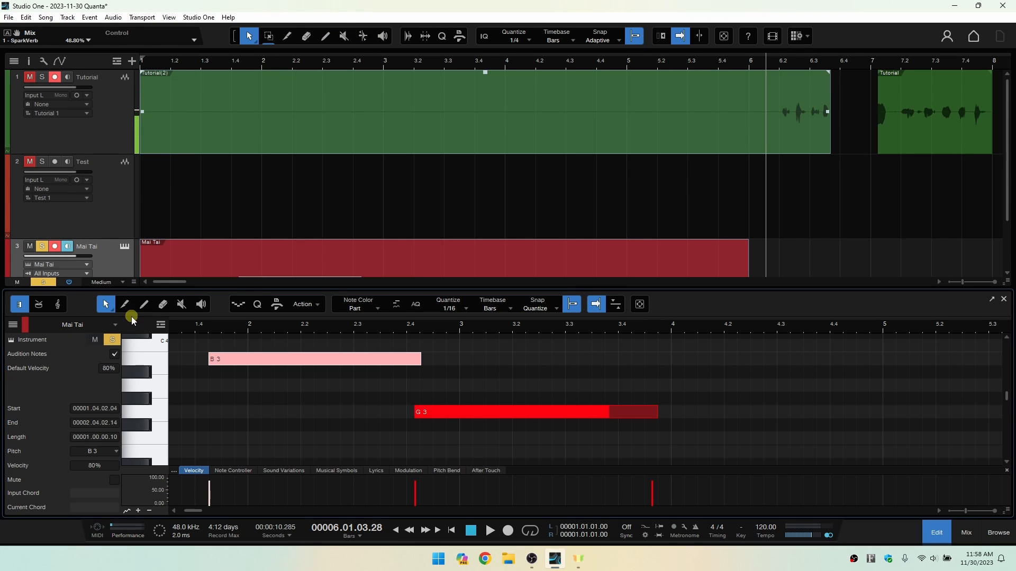
Cycle through the note editor's editing tools, including Paint and Mute, and return to the Arrow tool.
{"action": "key", "text": "2"}
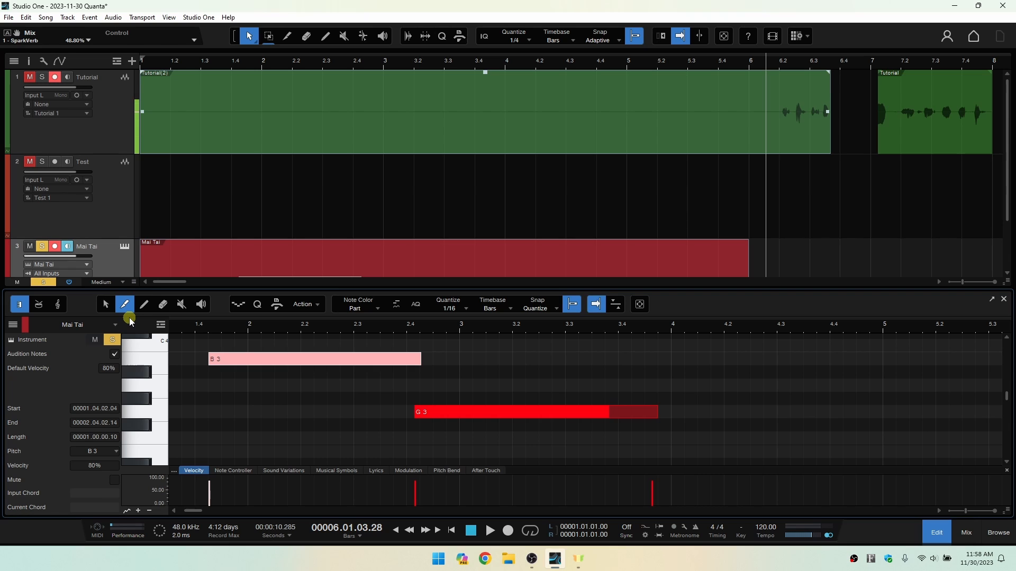
{"action": "key", "text": "5"}
{"action": "key", "text": "4"}
{"action": "key", "text": "6"}
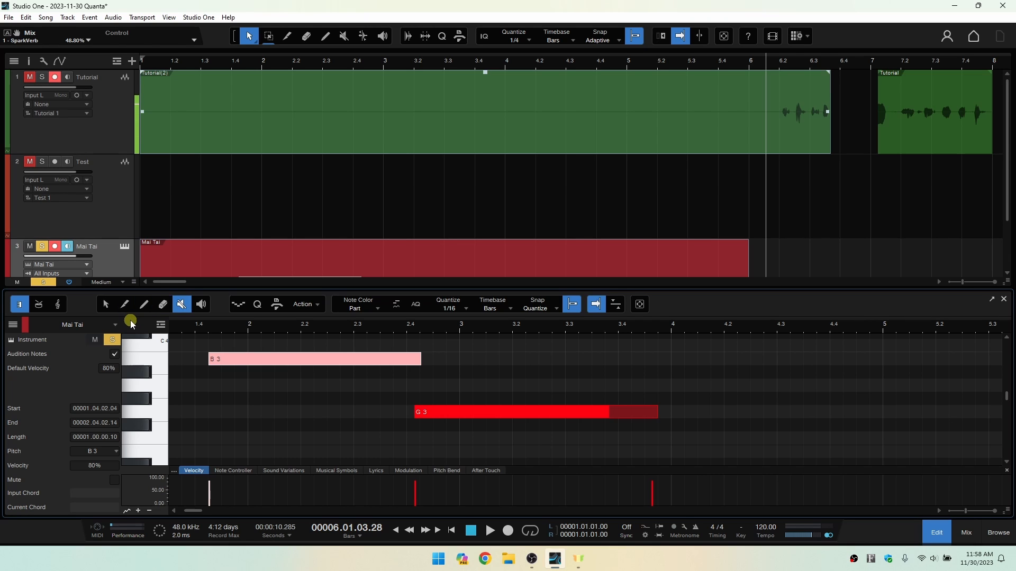
{"action": "key", "text": "8"}
{"action": "key", "text": "1"}
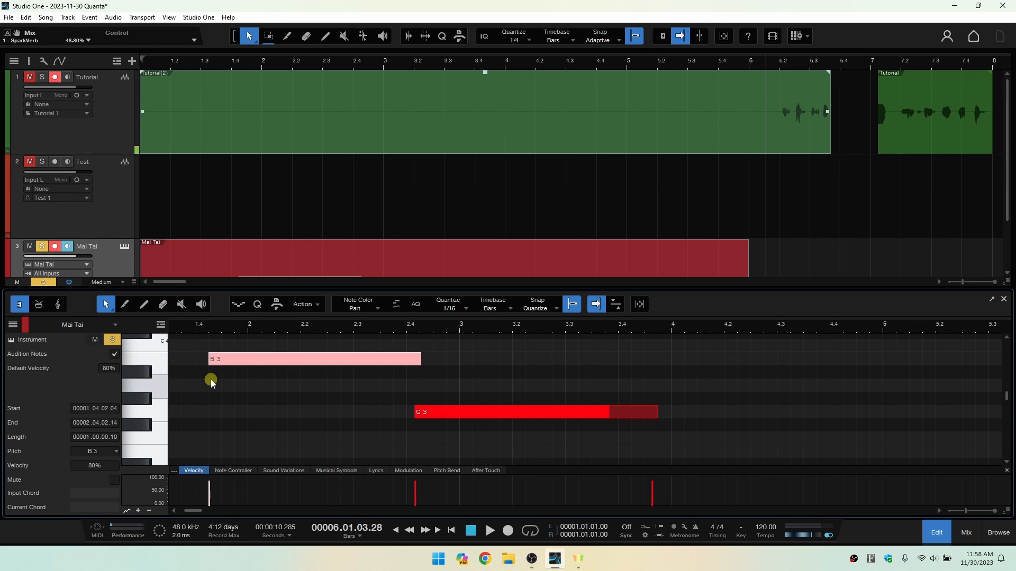
Close the note editor, turn off solo on the Mai Tai track and zoom out the arrangement timeline.
{"action": "left_click", "coordinate": [936, 541]}
{"action": "left_click", "coordinate": [476, 392]}
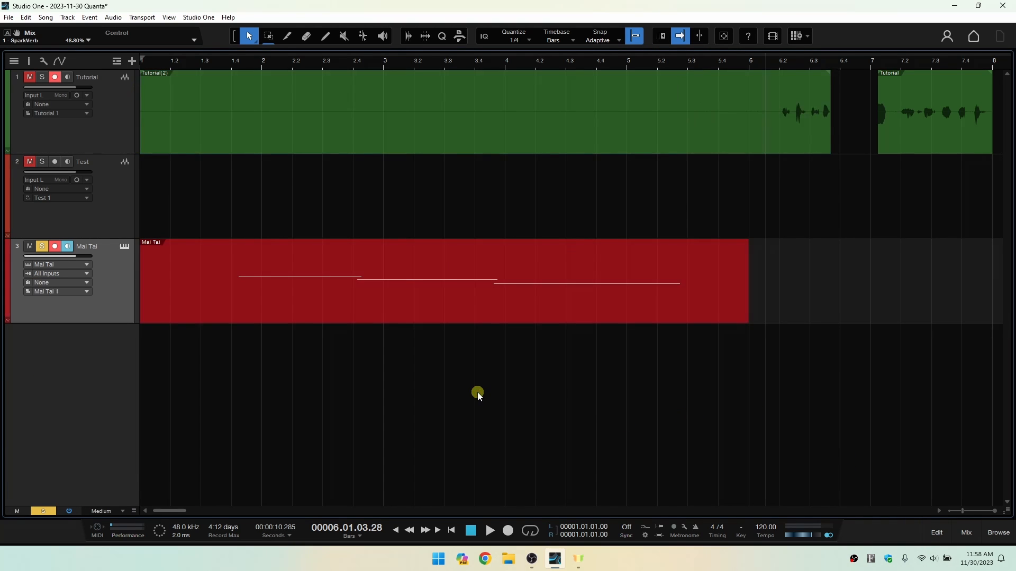
{"action": "left_click", "coordinate": [42, 248]}
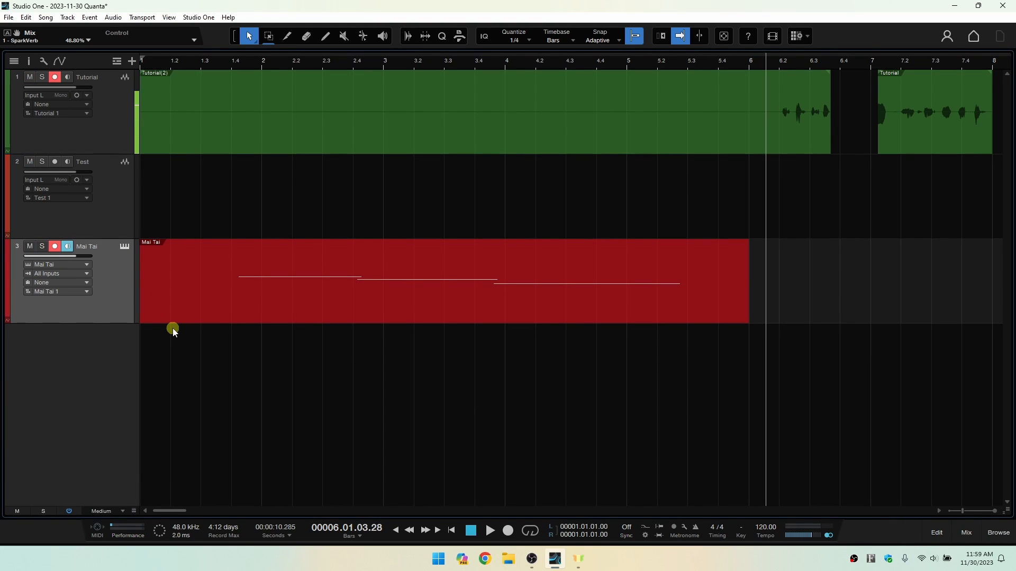
{"action": "key", "text": "w"}
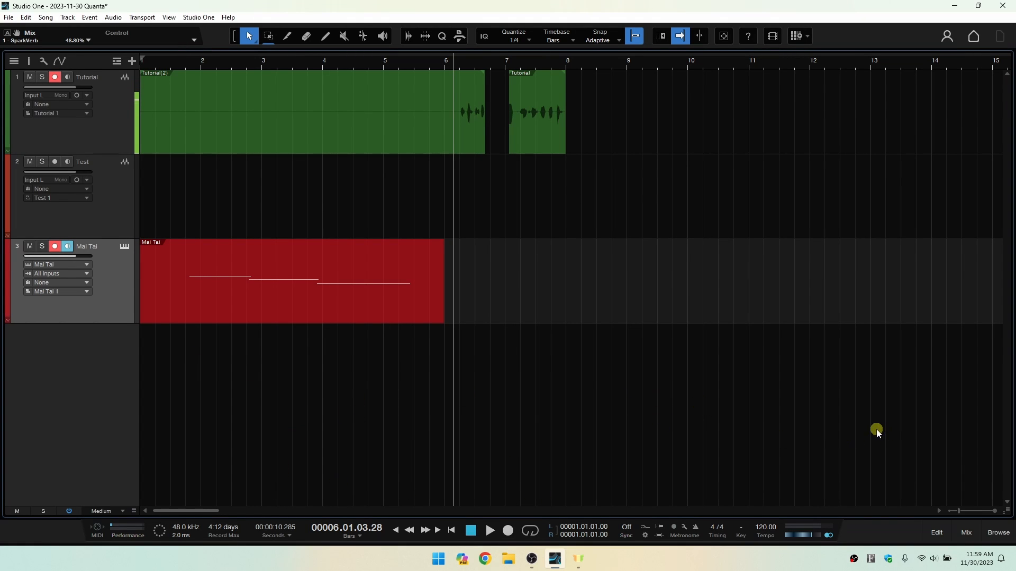
Open the mixer console, try it as a detached, maximized window and dock it again.
{"action": "left_click", "coordinate": [966, 533]}
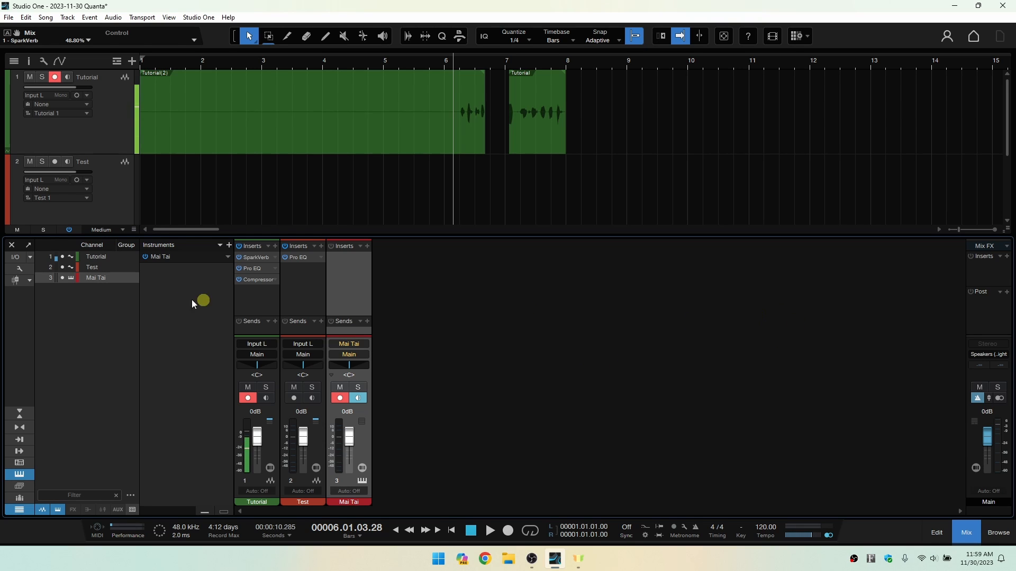
{"action": "left_click", "coordinate": [28, 245]}
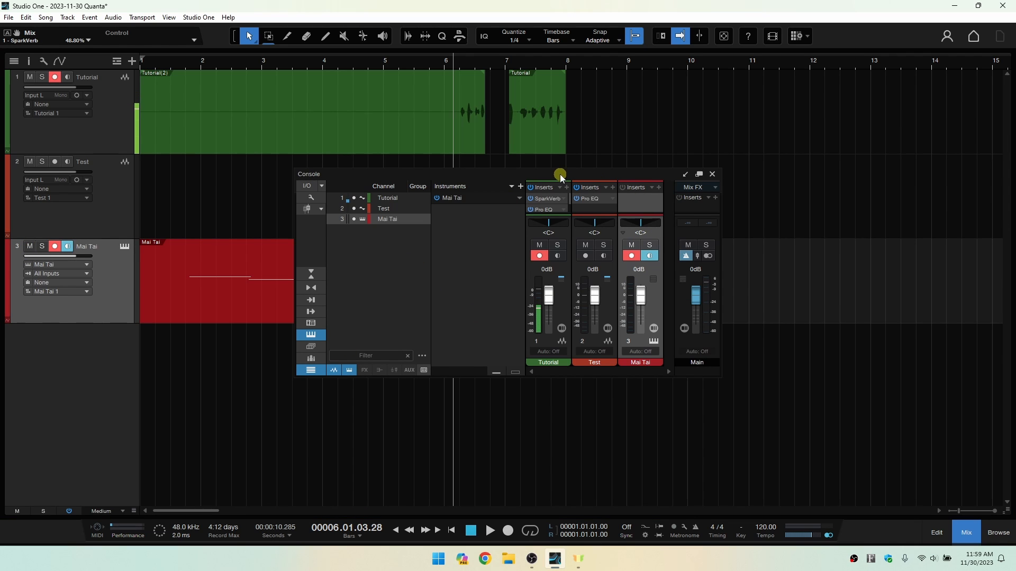
{"action": "left_click_drag", "start_coordinate": [536, 175], "coordinate": [480, 176]}
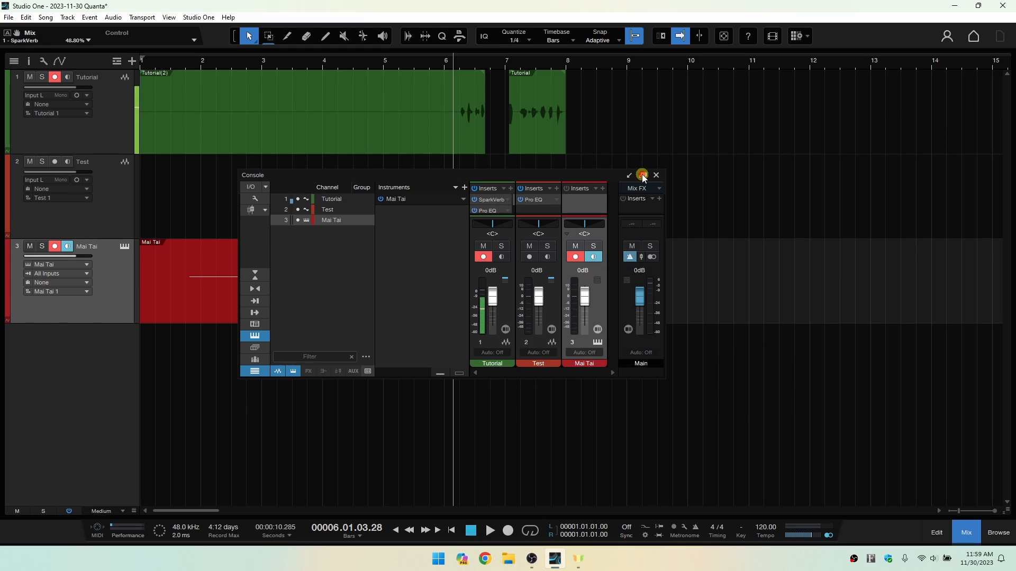
{"action": "left_click", "coordinate": [643, 175]}
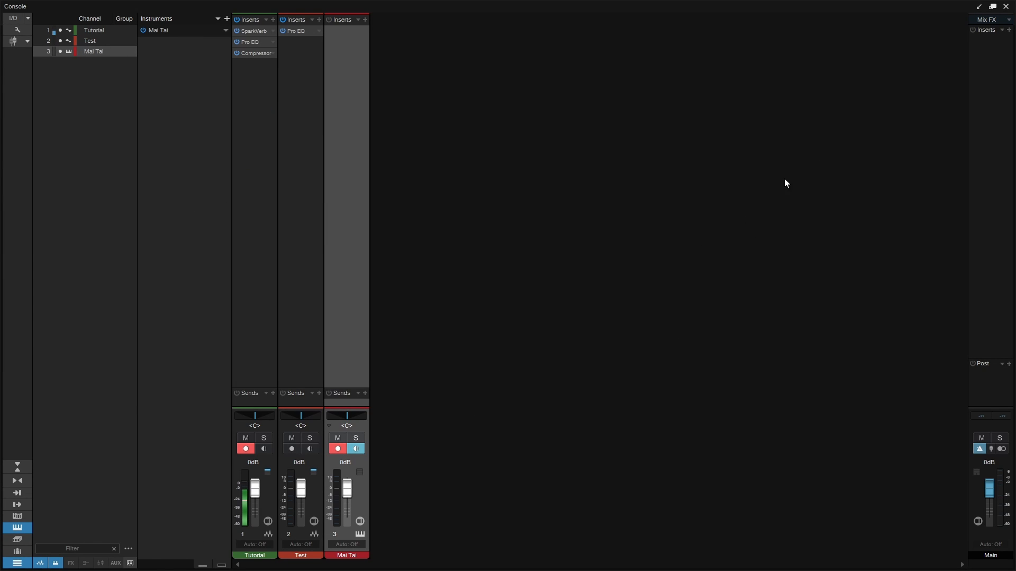
{"action": "left_click", "coordinate": [979, 7]}
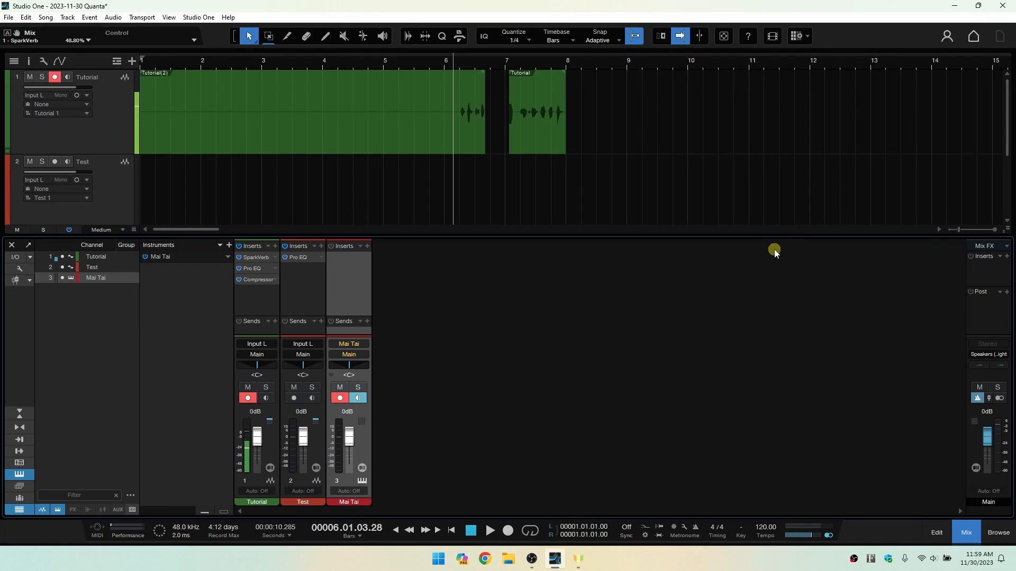
Open the Mai Tai part in the note editor, detach and maximize the editor, and dock it again.
{"action": "scroll", "coordinate": [533, 142], "scroll_direction": "down", "scroll_amount": 3}
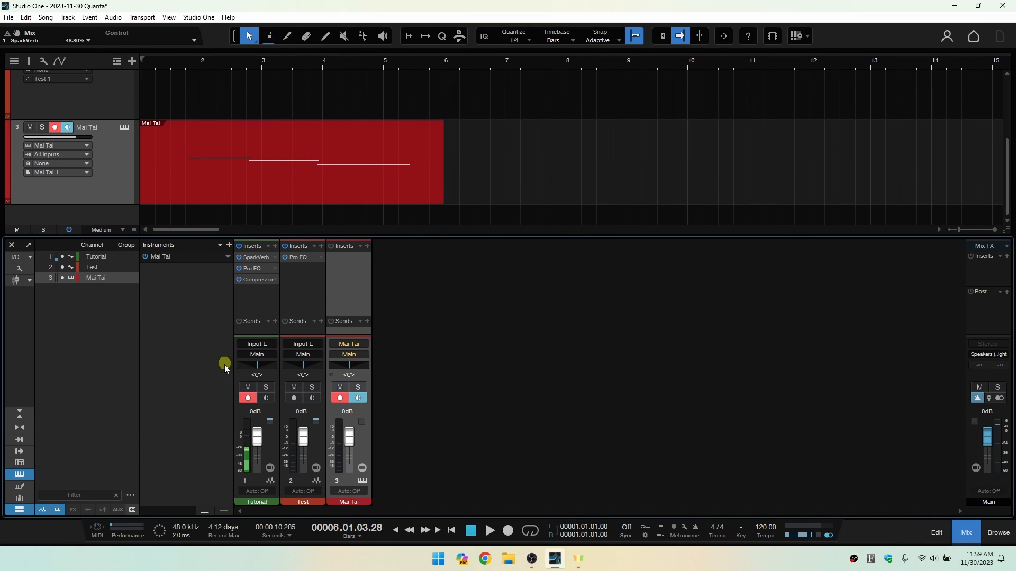
{"action": "double_click", "coordinate": [294, 181]}
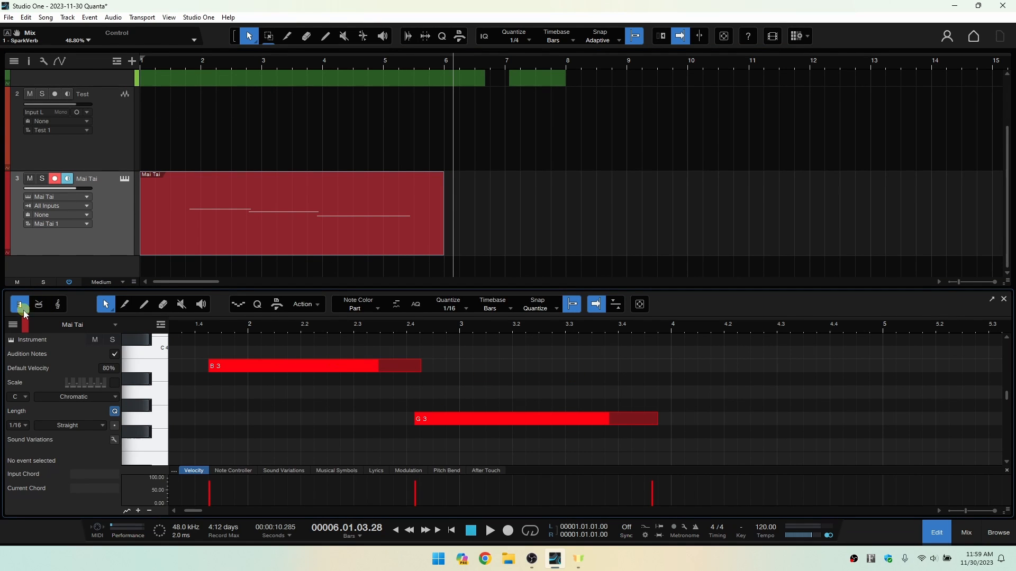
{"action": "left_click", "coordinate": [992, 300]}
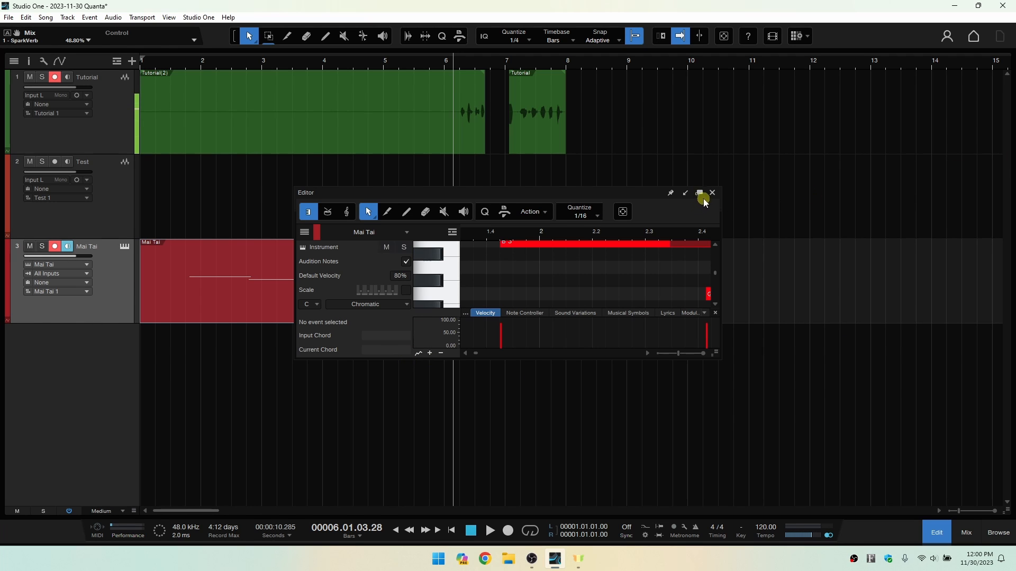
{"action": "left_click", "coordinate": [699, 193]}
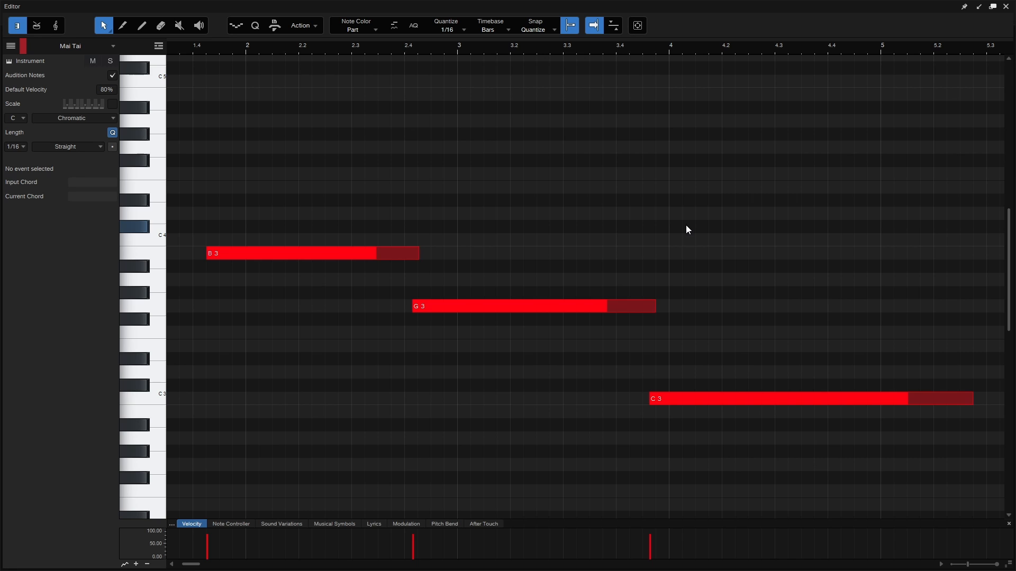
{"action": "left_click", "coordinate": [979, 7]}
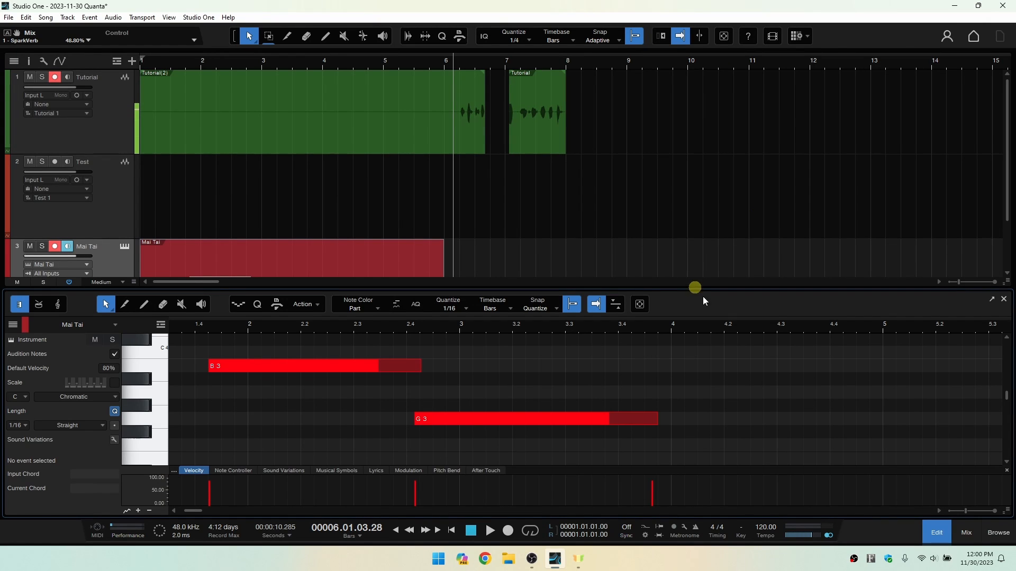
Show the docked mixer console and slightly reduce its height.
{"action": "left_click", "coordinate": [968, 534]}
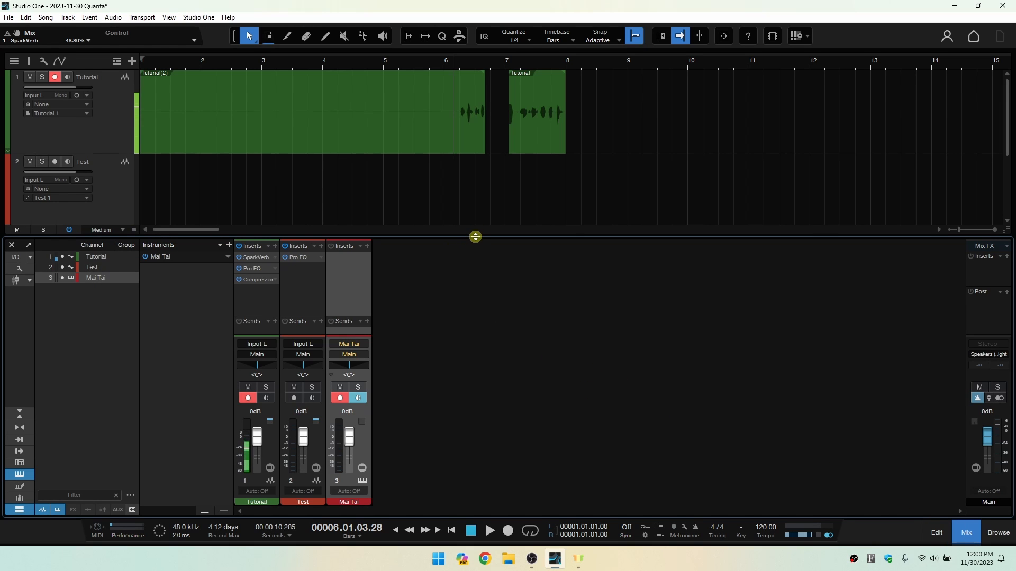
{"action": "left_click_drag", "start_coordinate": [475, 236], "coordinate": [452, 237]}
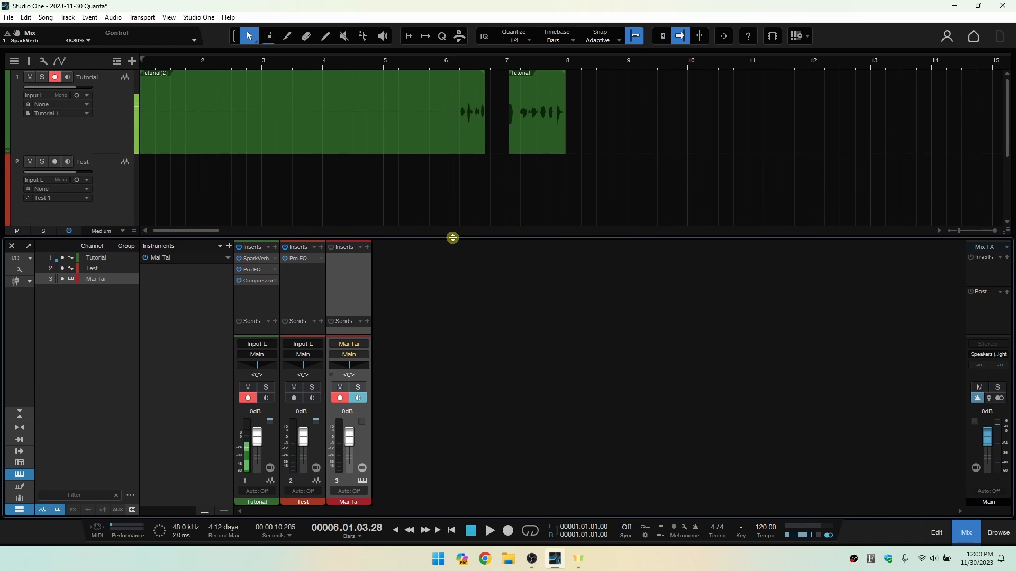
View the song's Audio I/O Setup from the console's I/O options and close it without changes.
{"action": "left_click", "coordinate": [29, 259]}
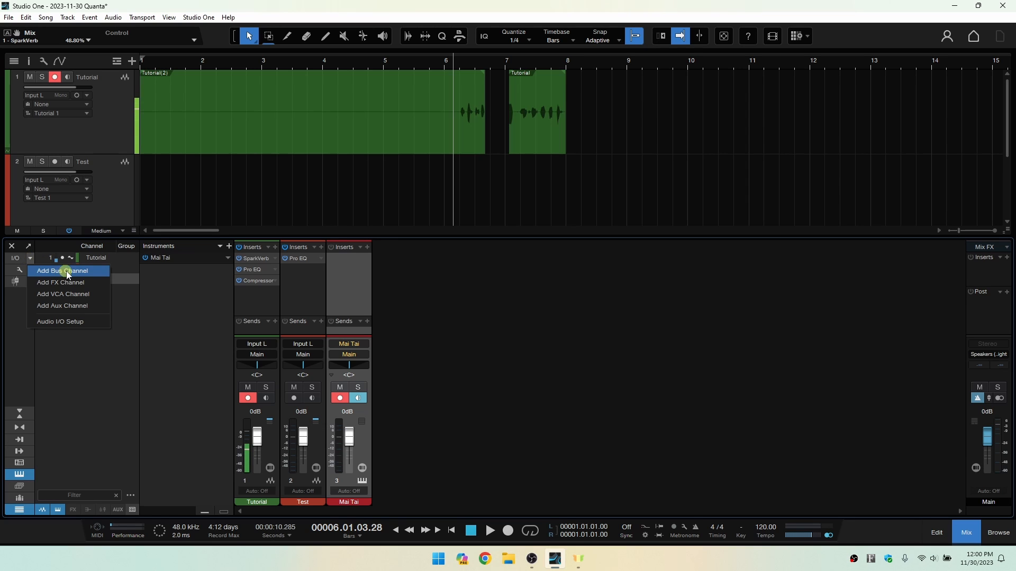
{"action": "left_click", "coordinate": [62, 322]}
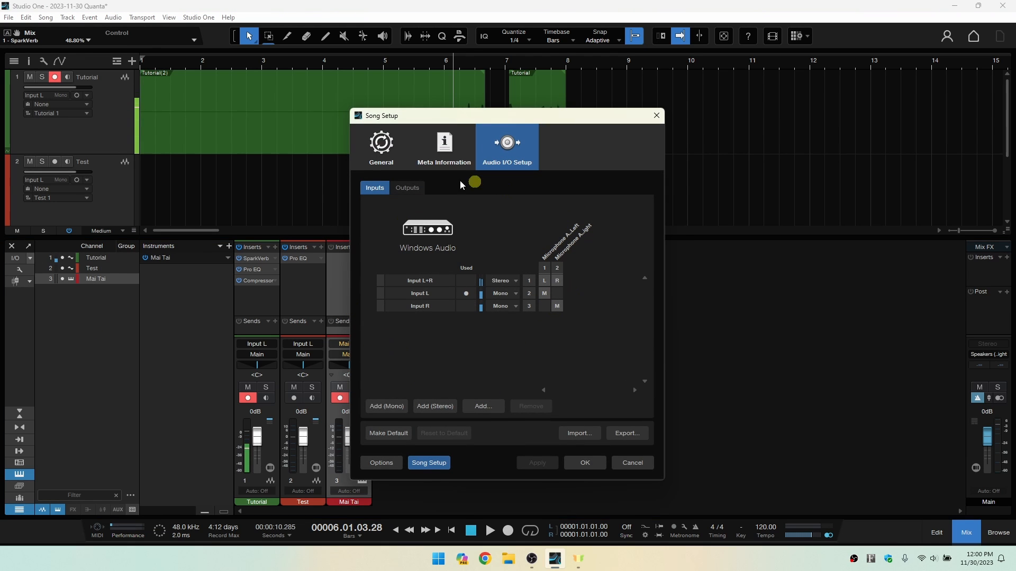
{"action": "left_click", "coordinate": [657, 116]}
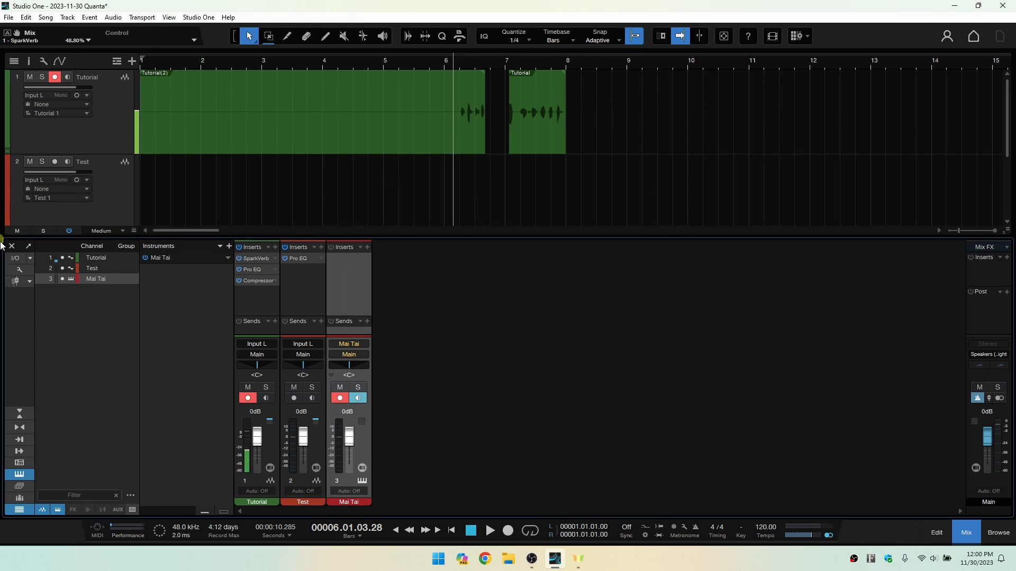
{"action": "left_click", "coordinate": [12, 262]}
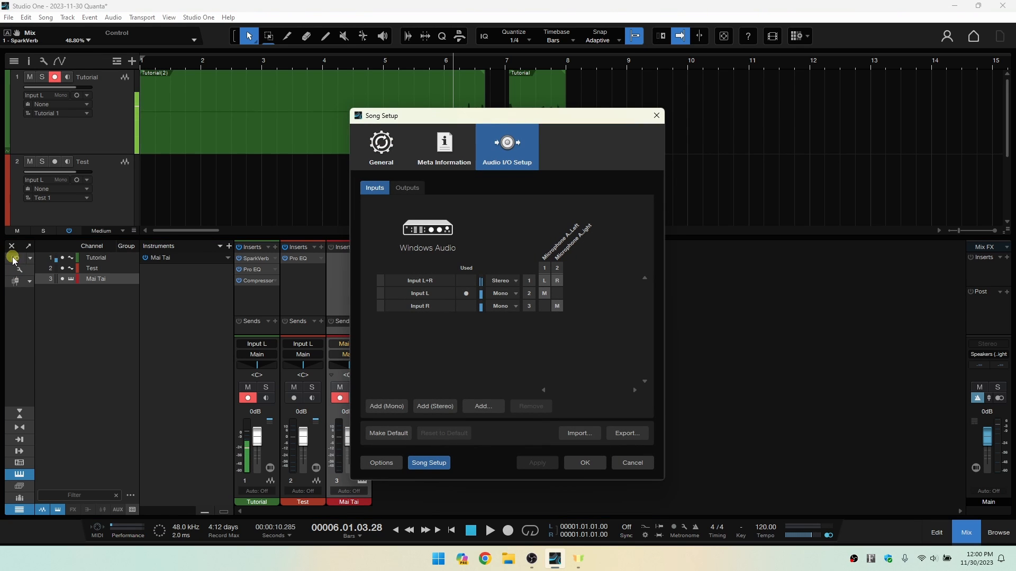
{"action": "left_click", "coordinate": [656, 116]}
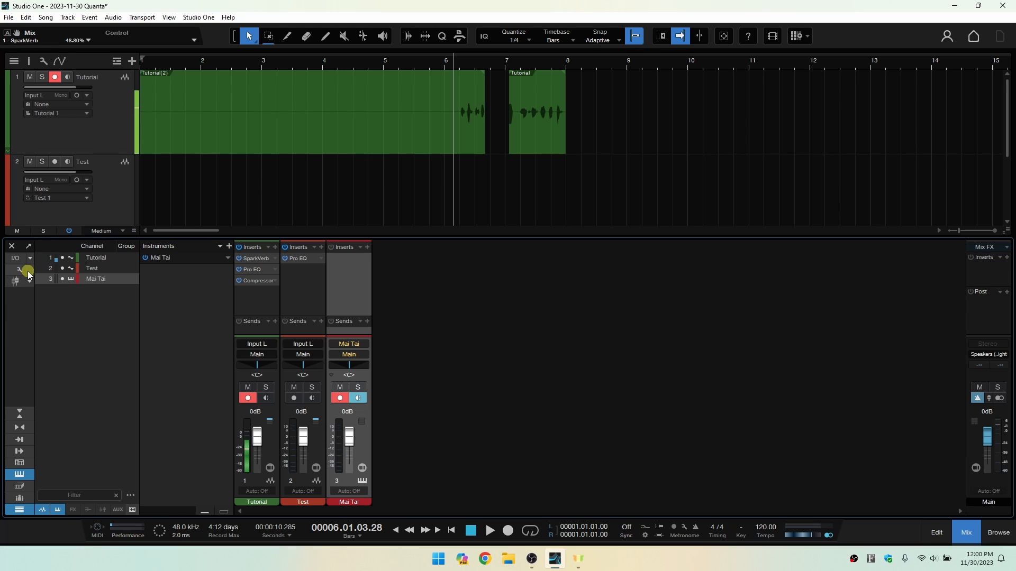
Show the input controls on the console channels and hide them again.
{"action": "left_click", "coordinate": [20, 273]}
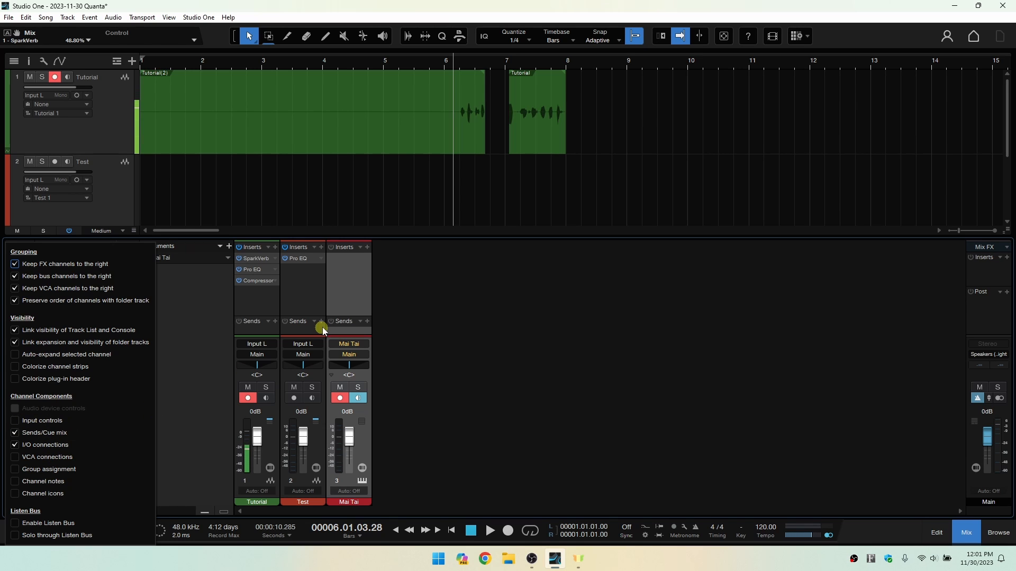
{"action": "left_click", "coordinate": [15, 422]}
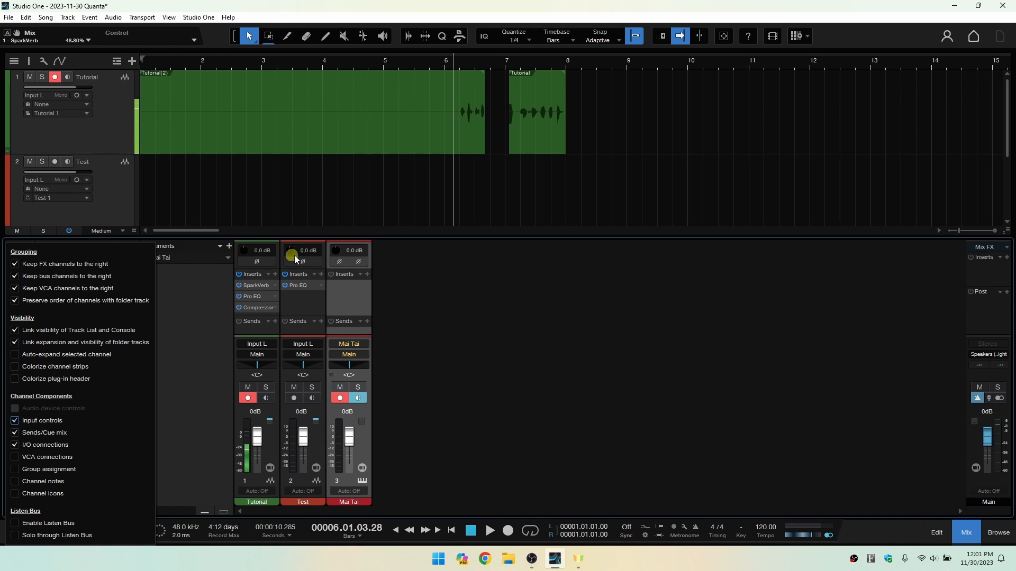
{"action": "left_click", "coordinate": [16, 421]}
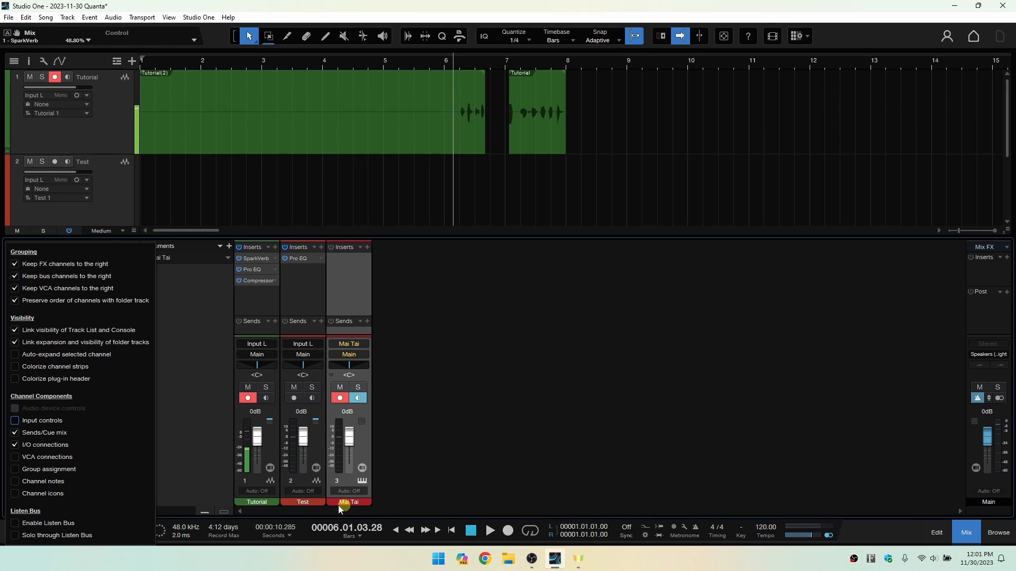
Try the console's Colorize channel strips and Channel icons options, turn both off again and close the options.
{"action": "left_click", "coordinate": [14, 369]}
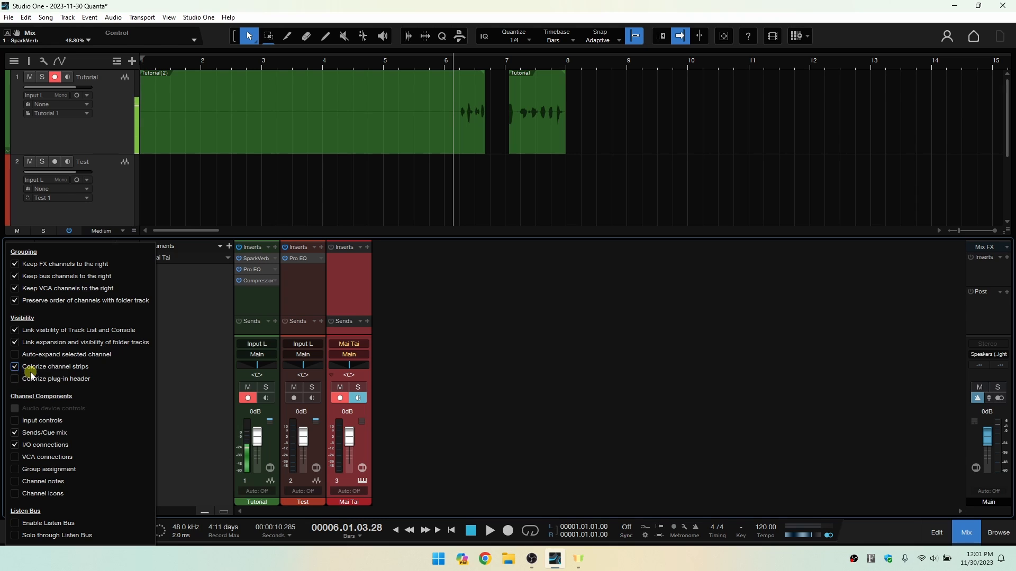
{"action": "left_click", "coordinate": [358, 398]}
{"action": "left_click", "coordinate": [15, 369]}
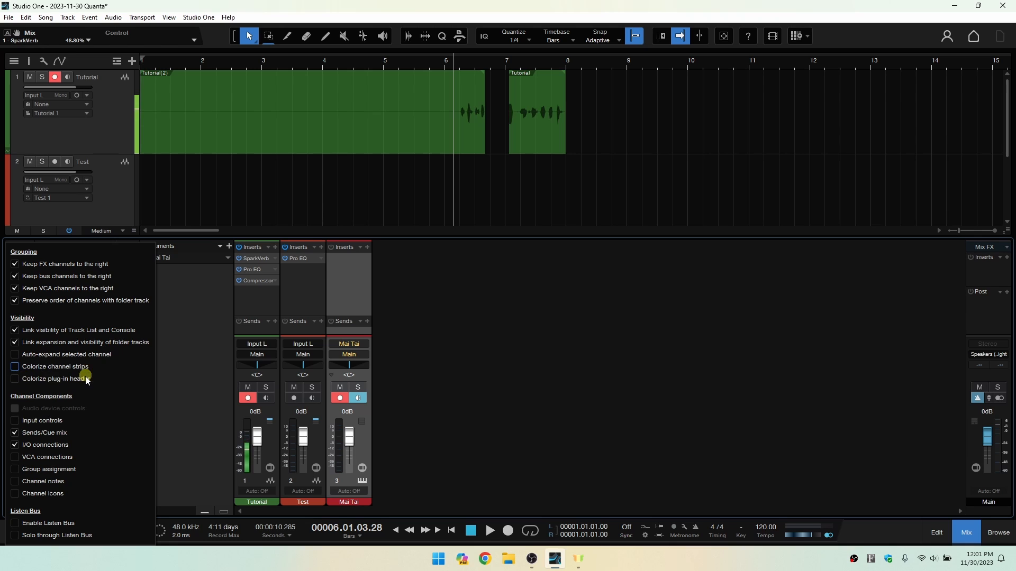
{"action": "left_click", "coordinate": [15, 496]}
{"action": "left_click", "coordinate": [16, 495]}
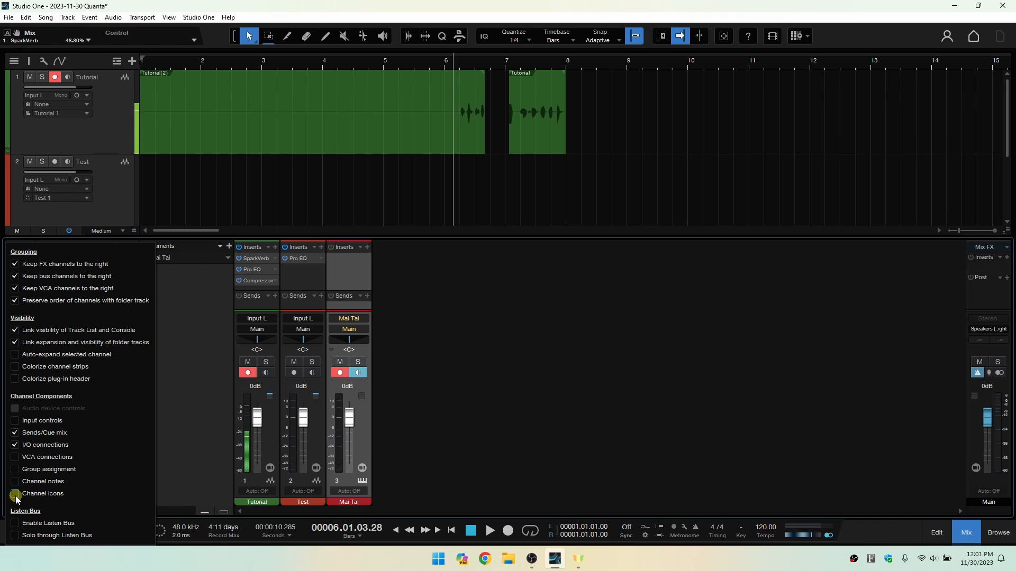
{"action": "left_click", "coordinate": [188, 394]}
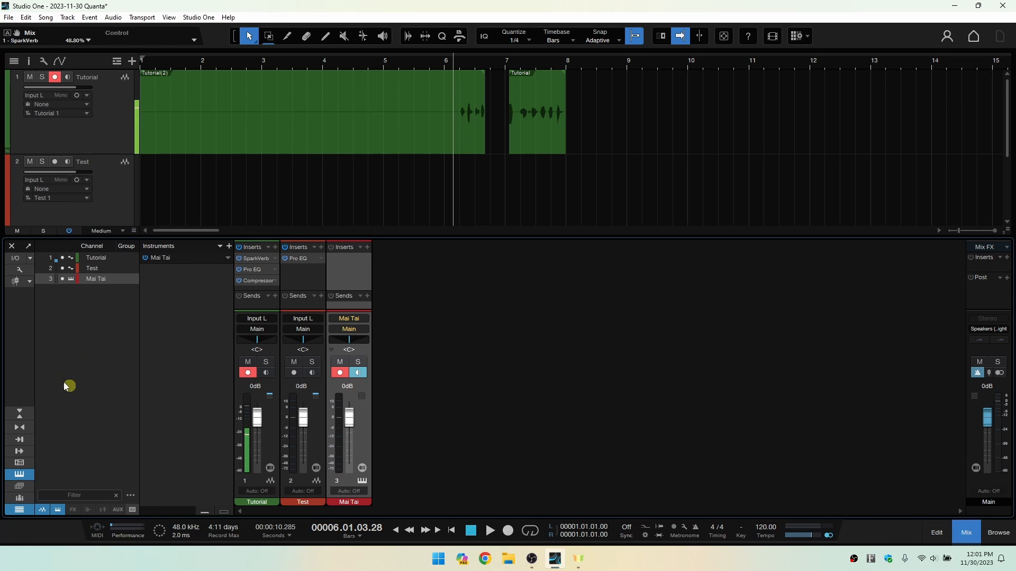
Toggle the console between small and large view, leaving it in the small view.
{"action": "left_click", "coordinate": [19, 417]}
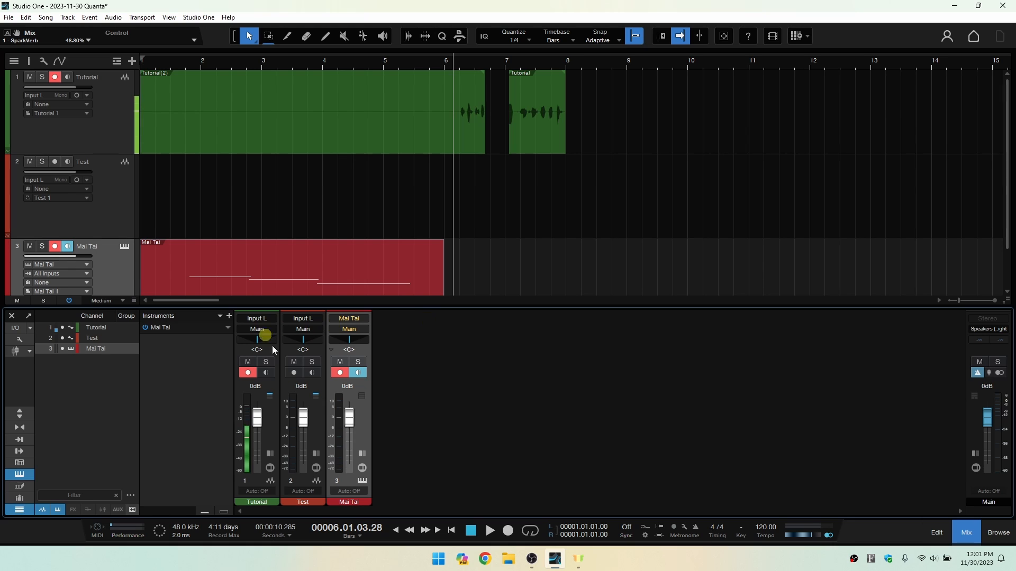
{"action": "left_click", "coordinate": [17, 416]}
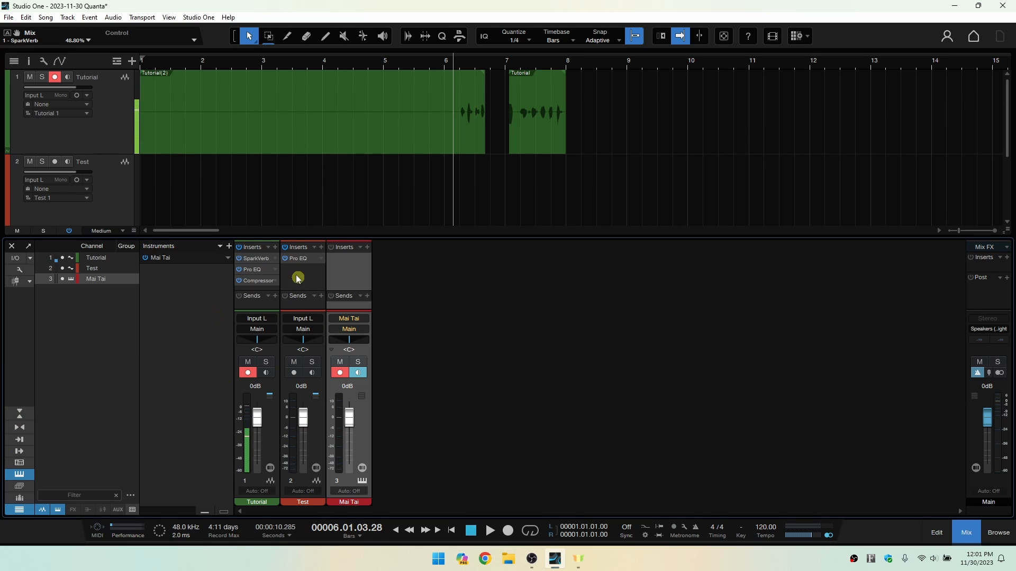
{"action": "left_click", "coordinate": [19, 418]}
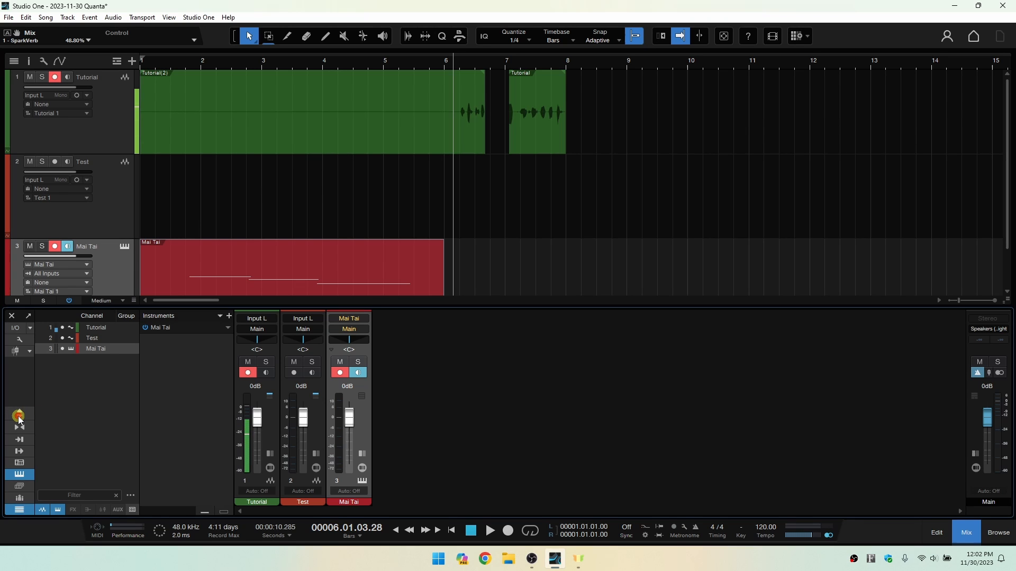
Expand the inserts and sends of the Test and Tutorial channels in the small console and collapse both again.
{"action": "left_click", "coordinate": [317, 454]}
{"action": "left_click", "coordinate": [317, 454]}
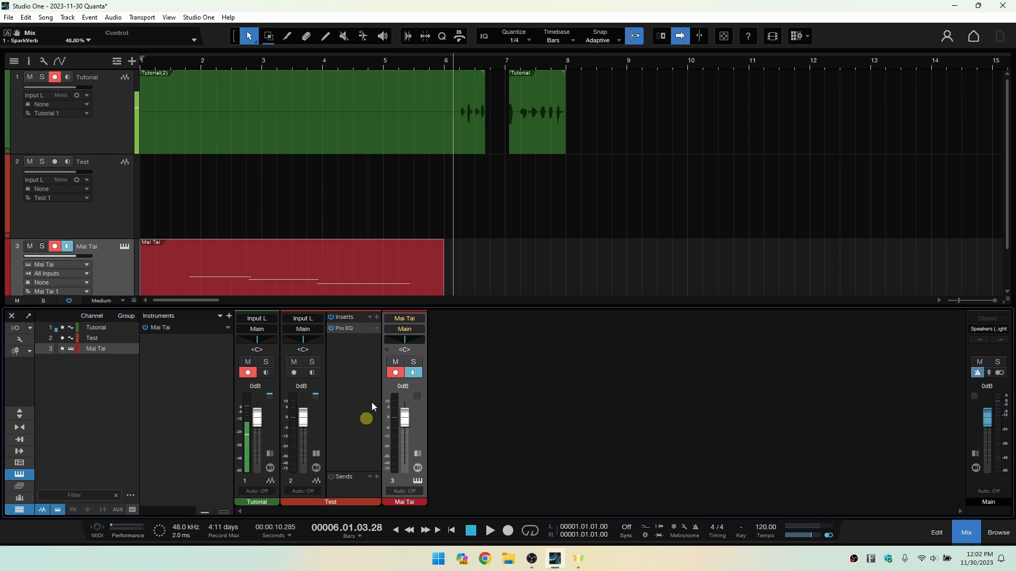
{"action": "left_click", "coordinate": [270, 454]}
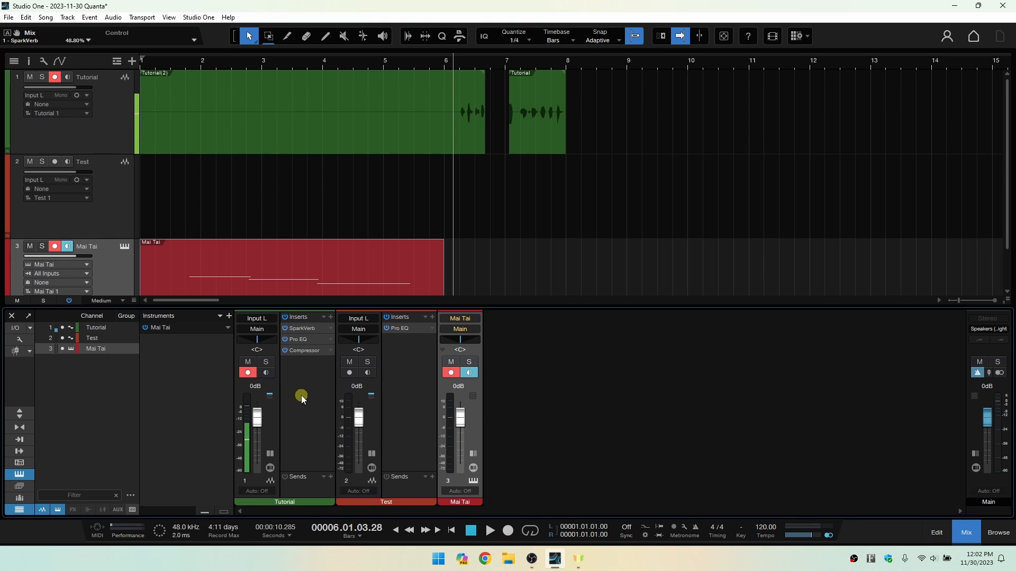
{"action": "left_click", "coordinate": [270, 454]}
{"action": "left_click", "coordinate": [316, 453]}
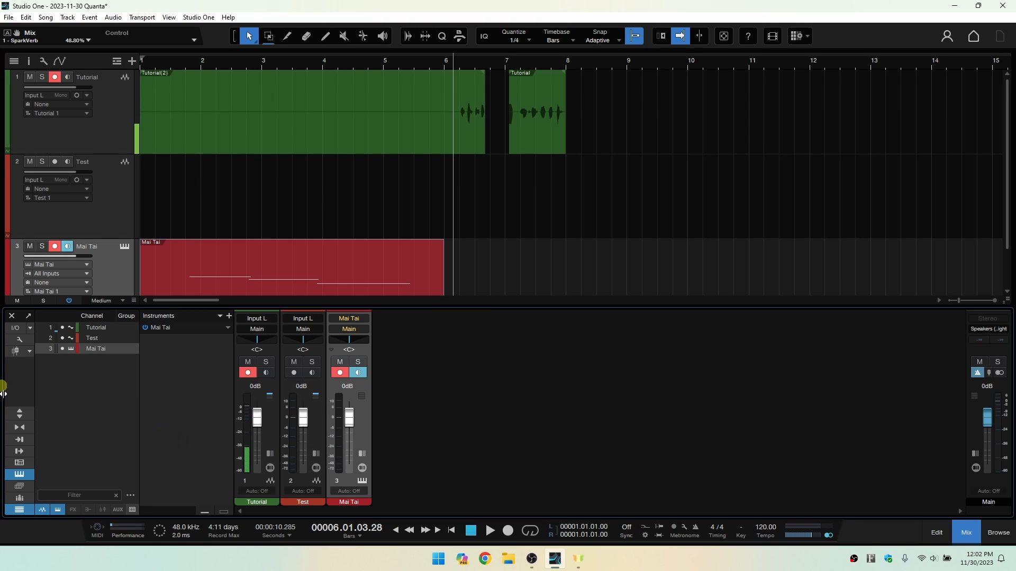
Switch the console to the large view, and toggle its channels to narrow and back to normal width.
{"action": "left_click", "coordinate": [19, 414]}
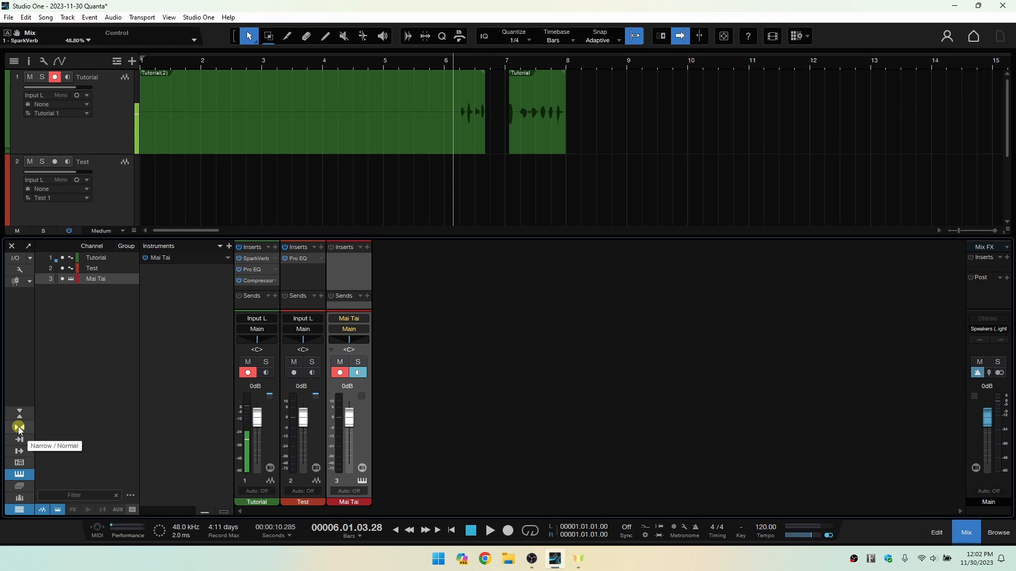
{"action": "left_click", "coordinate": [19, 428]}
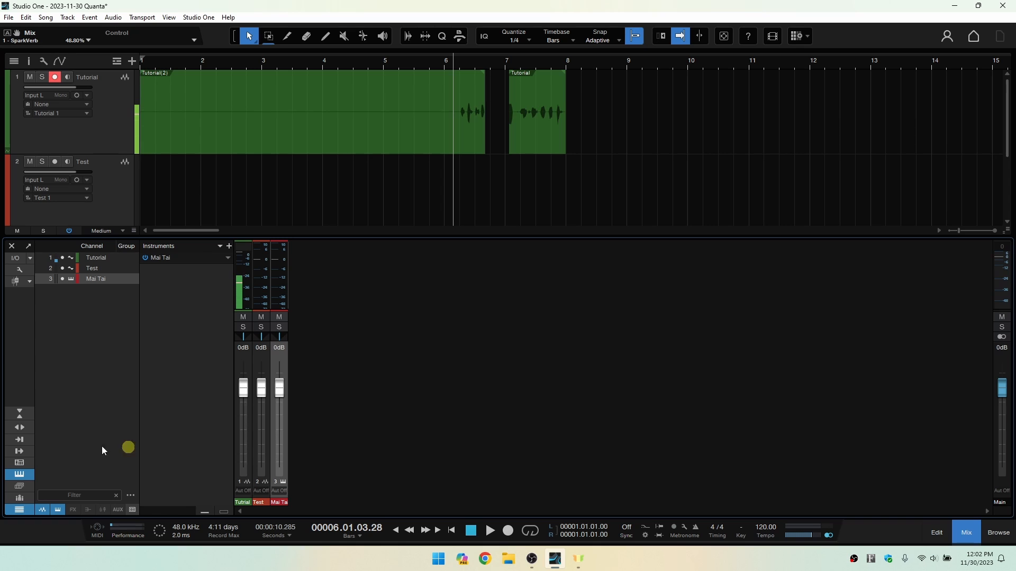
{"action": "left_click", "coordinate": [19, 428]}
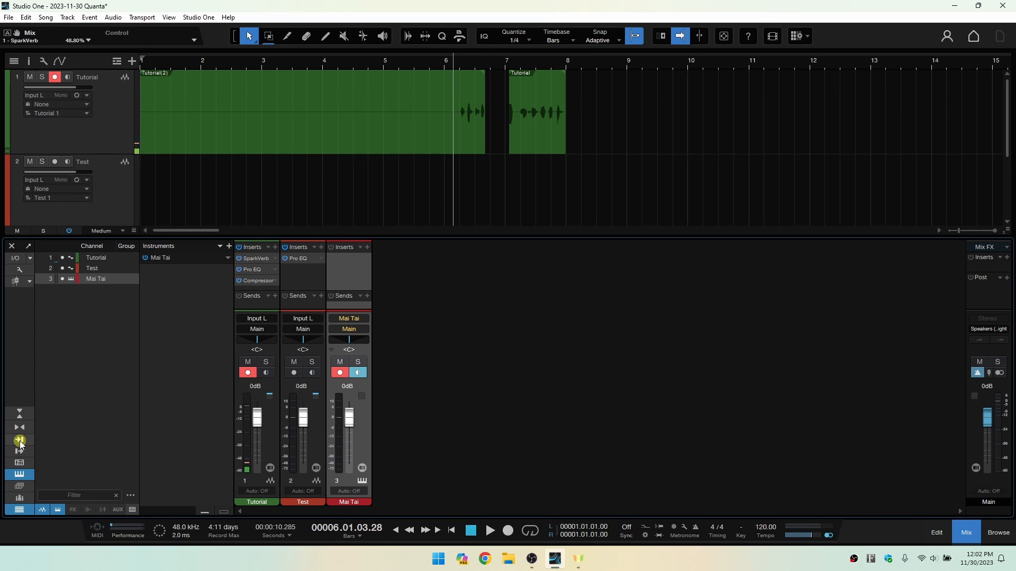
Show the console's input channels, output channels and external devices one after another, hiding each again.
{"action": "left_click", "coordinate": [20, 441]}
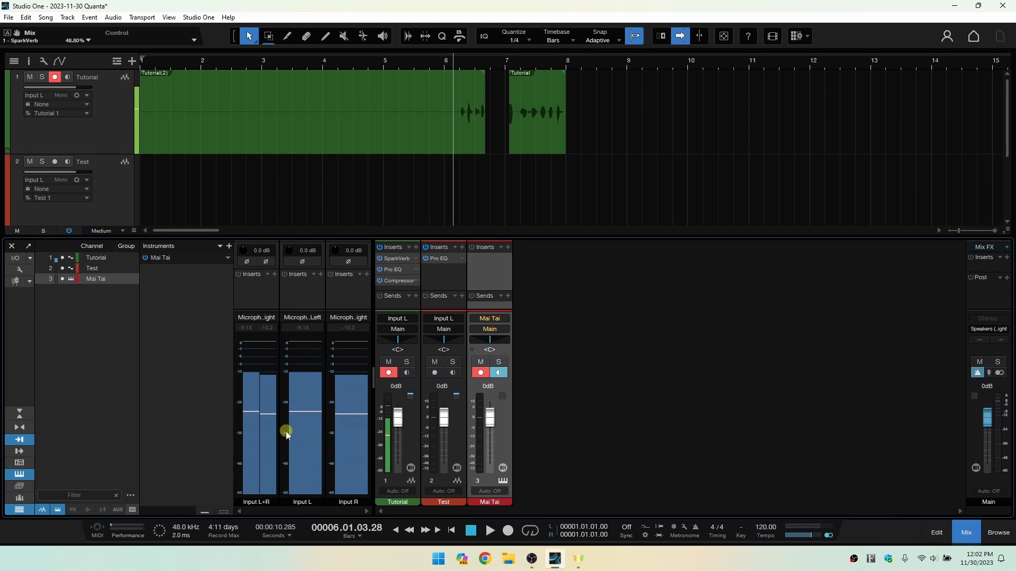
{"action": "left_click", "coordinate": [20, 439]}
{"action": "left_click", "coordinate": [18, 454]}
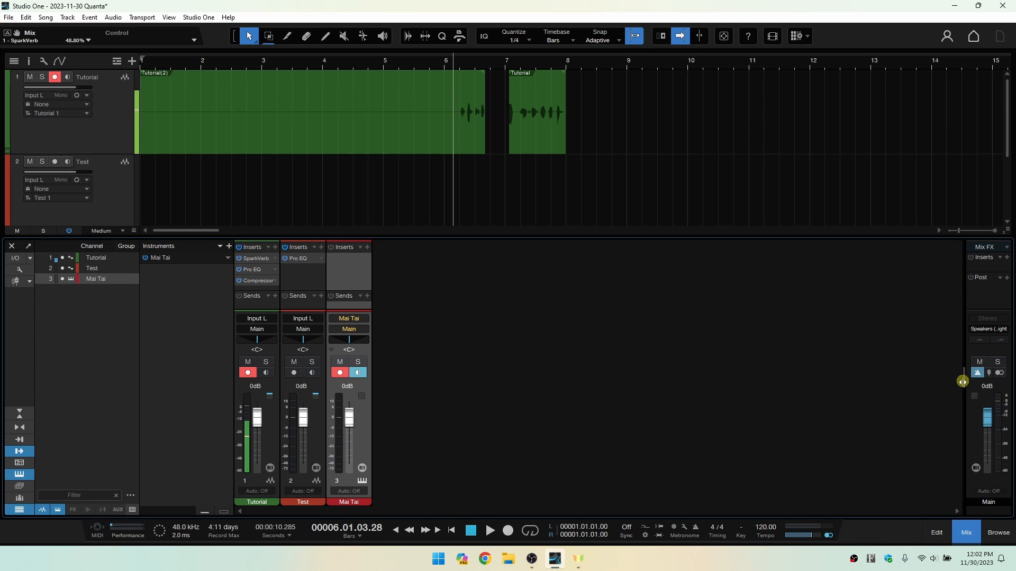
{"action": "left_click_drag", "start_coordinate": [962, 382], "coordinate": [800, 377]}
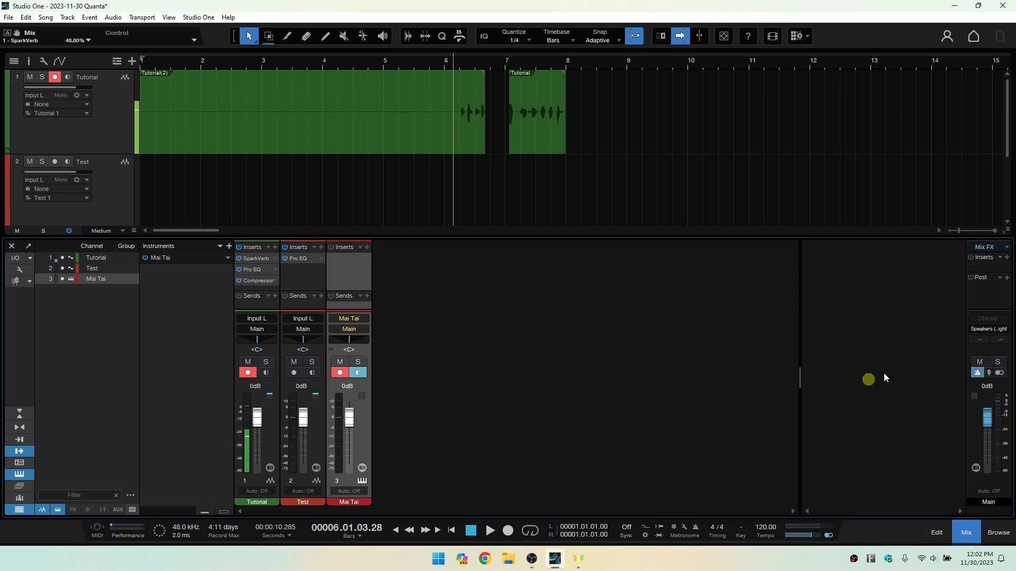
{"action": "left_click", "coordinate": [22, 455]}
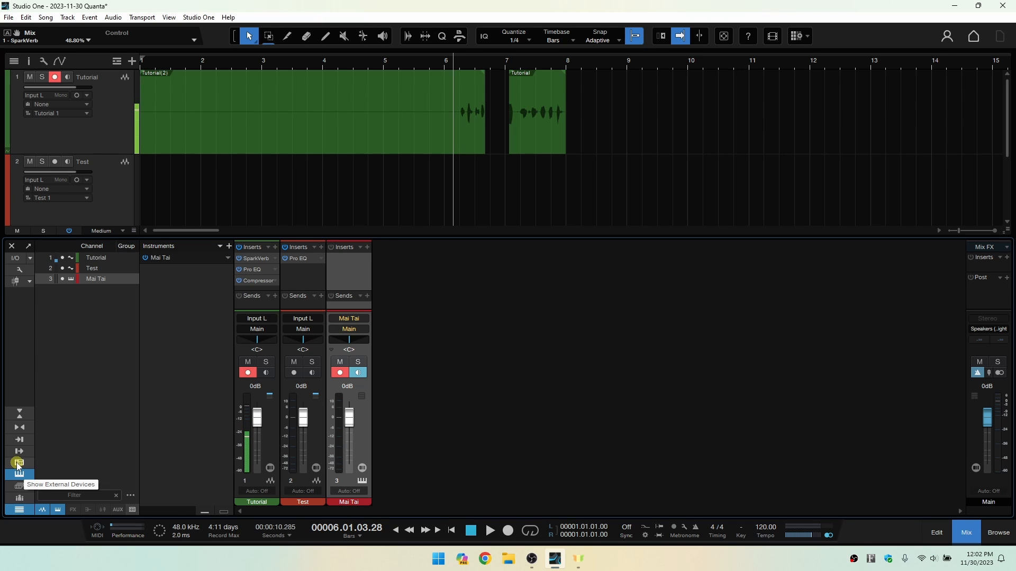
{"action": "left_click", "coordinate": [19, 463]}
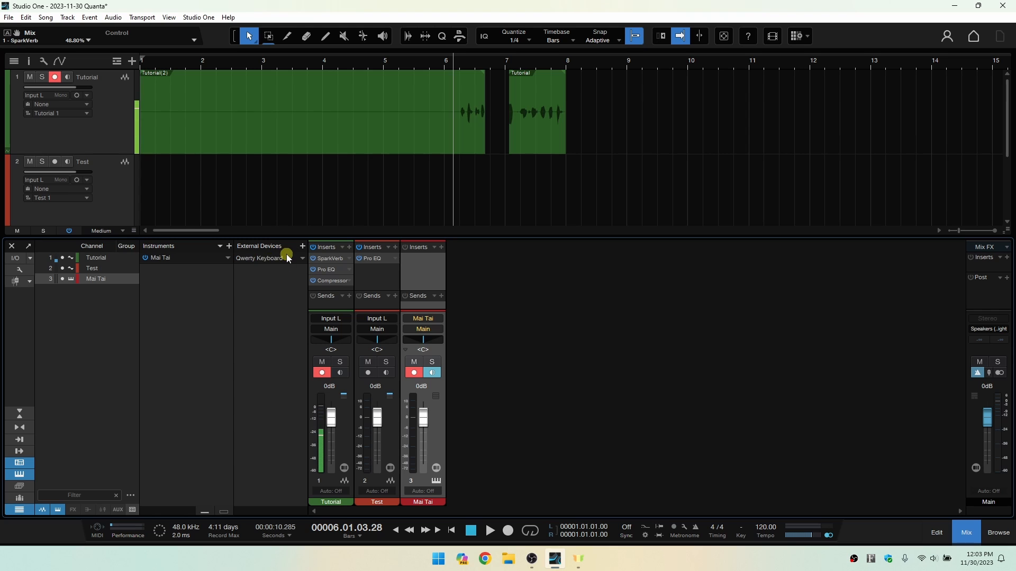
{"action": "left_click", "coordinate": [19, 464]}
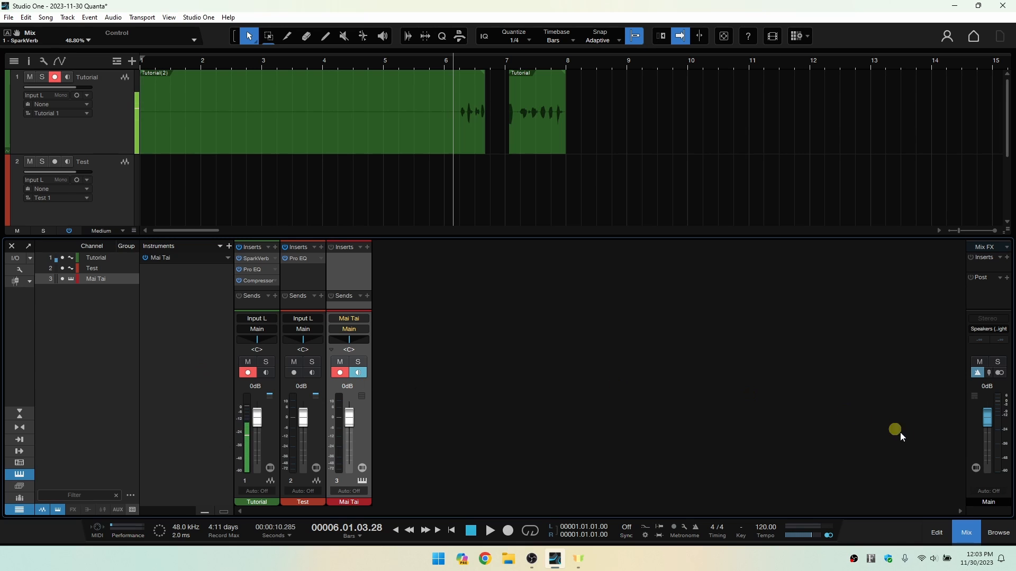
Add the PreSonus Presence instrument from the browser as a new track below Mai Tai and close its editor.
{"action": "left_click", "coordinate": [998, 533]}
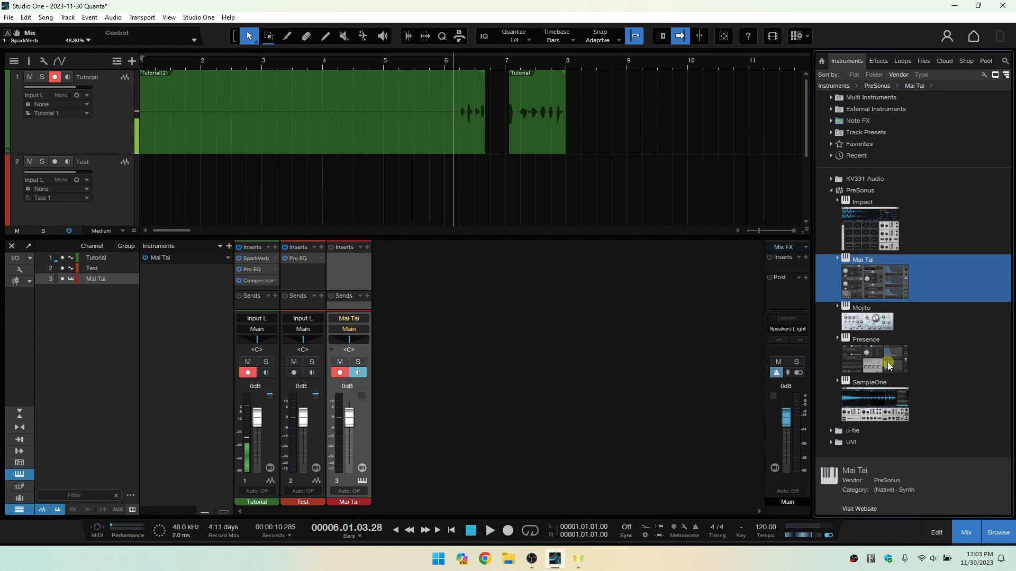
{"action": "scroll", "coordinate": [508, 164], "scroll_direction": "down", "scroll_amount": 2}
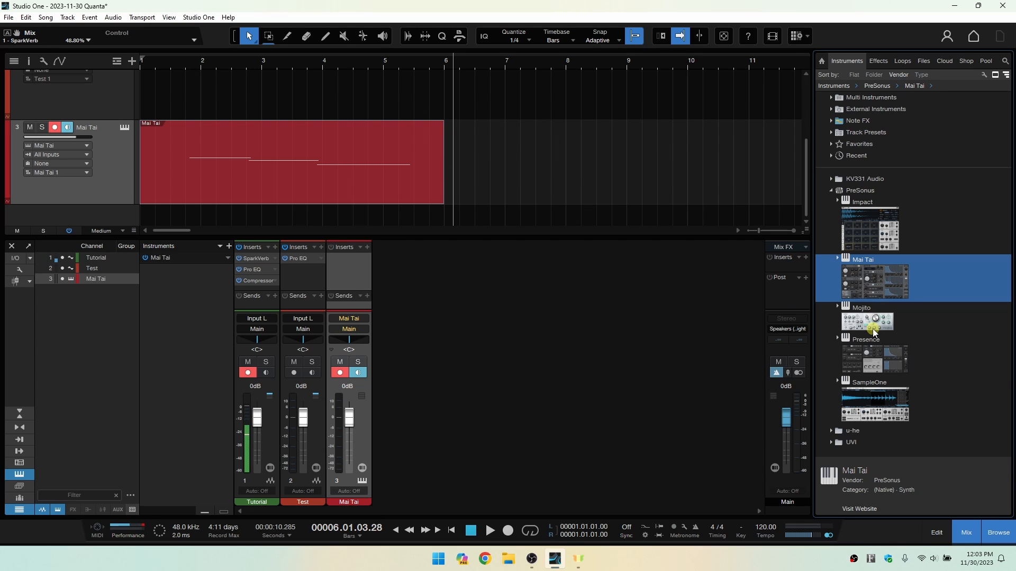
{"action": "left_click_drag", "start_coordinate": [876, 360], "coordinate": [543, 218]}
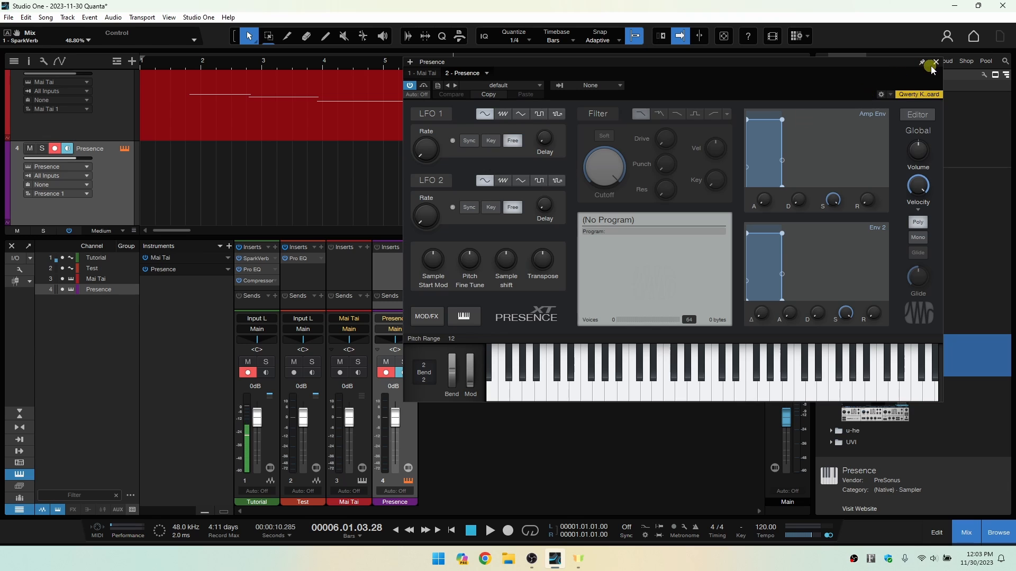
{"action": "left_click", "coordinate": [936, 62]}
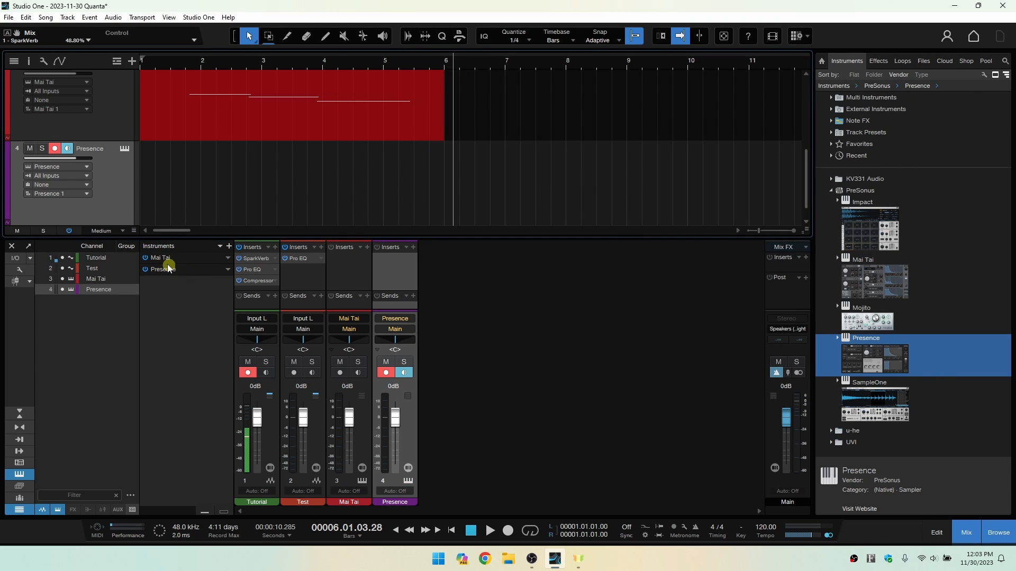
Switch the Mai Tai and Presence instruments off and on again in the console's instrument list, and close the browser.
{"action": "left_click", "coordinate": [144, 257]}
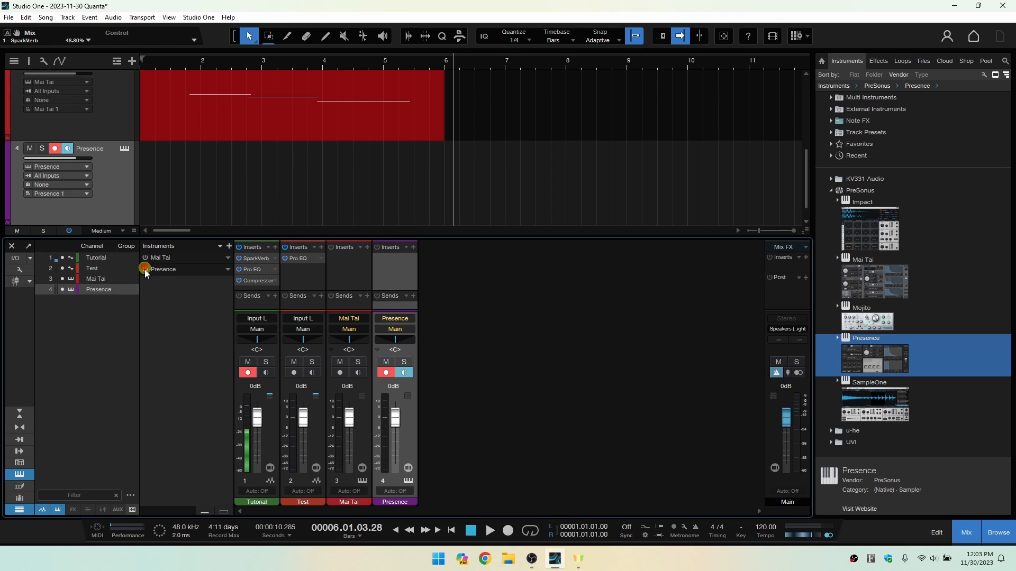
{"action": "left_click", "coordinate": [144, 269]}
{"action": "left_click", "coordinate": [145, 258]}
{"action": "left_click", "coordinate": [999, 530]}
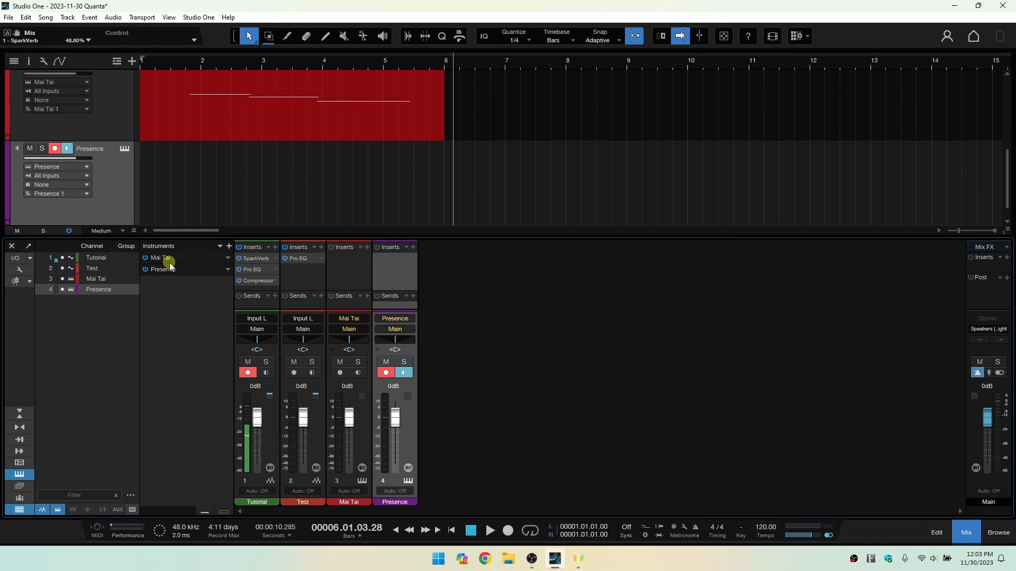
Expand the Presence instrument's parameters in the instrument list, look through its other options and collapse it again.
{"action": "left_click", "coordinate": [228, 270]}
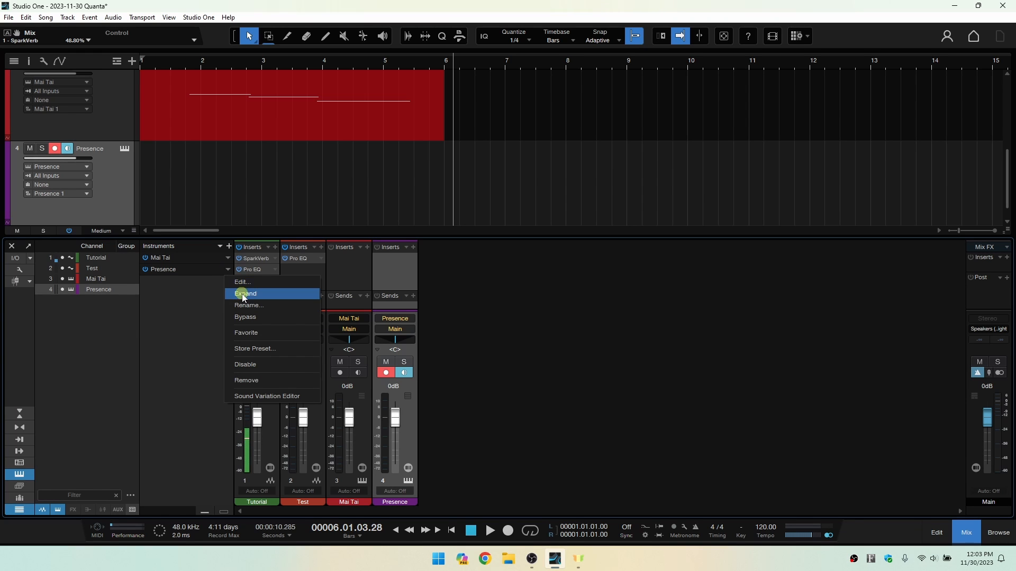
{"action": "left_click", "coordinate": [245, 294]}
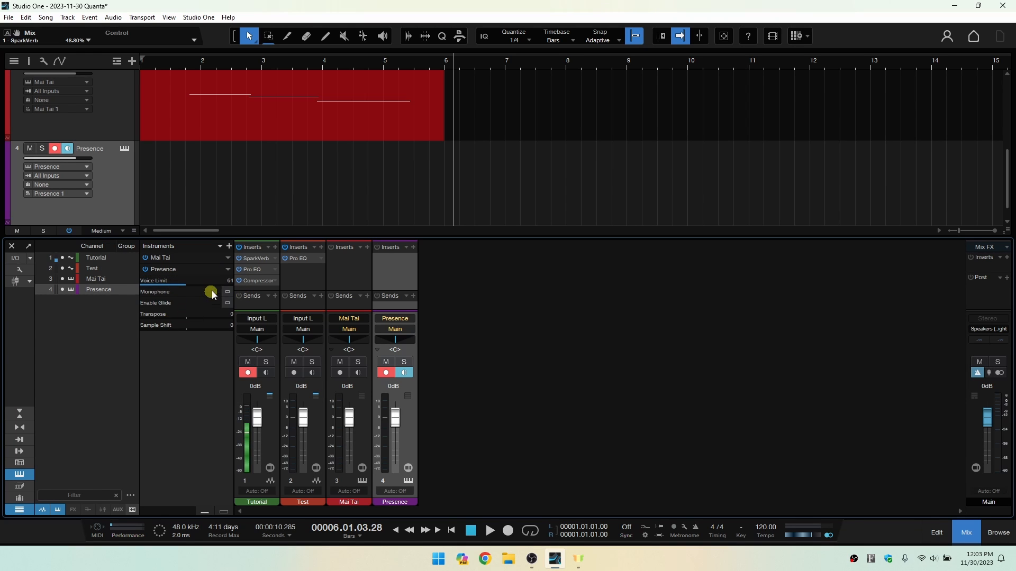
{"action": "left_click", "coordinate": [228, 271]}
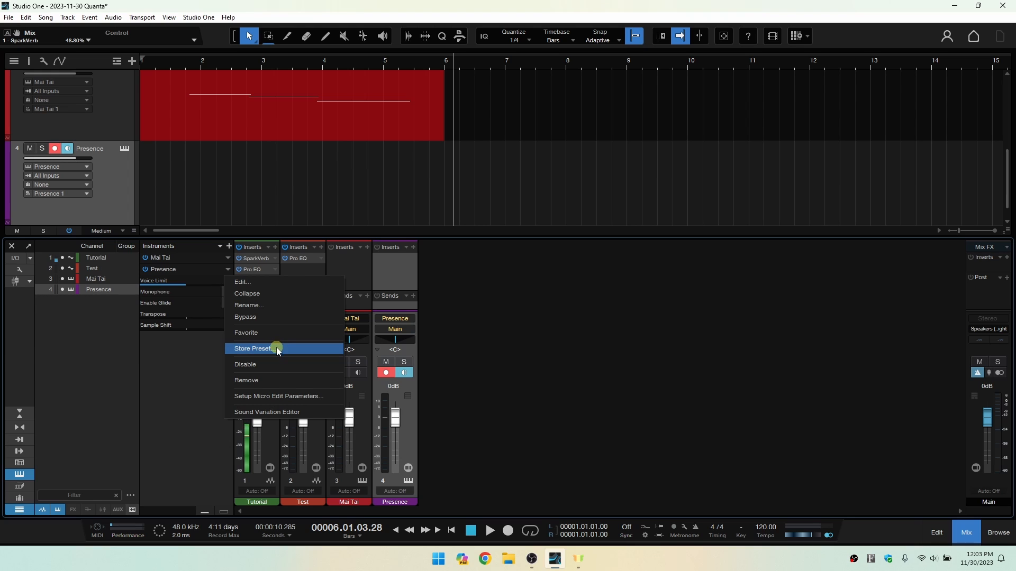
{"action": "left_click", "coordinate": [180, 415]}
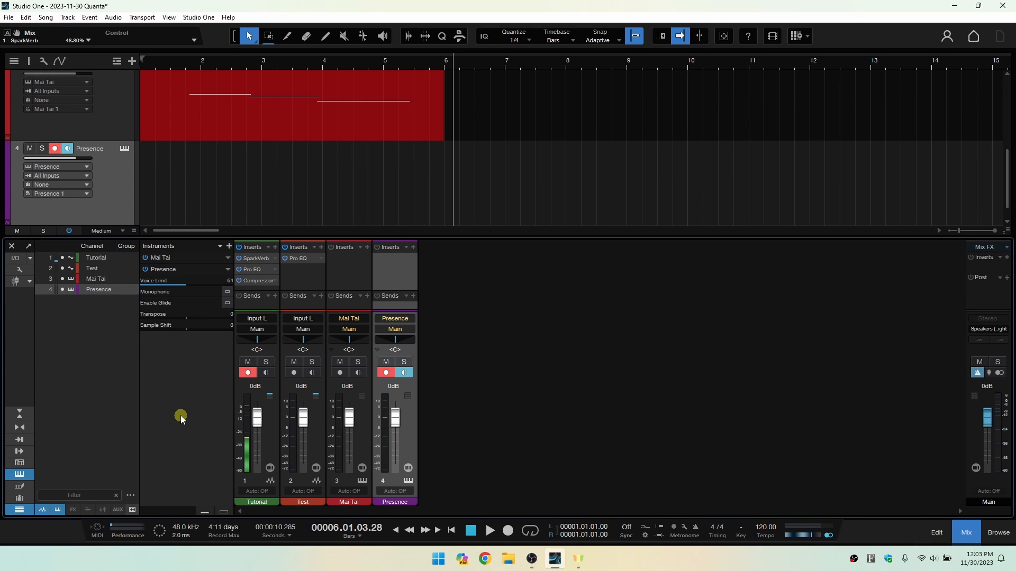
{"action": "left_click", "coordinate": [228, 270]}
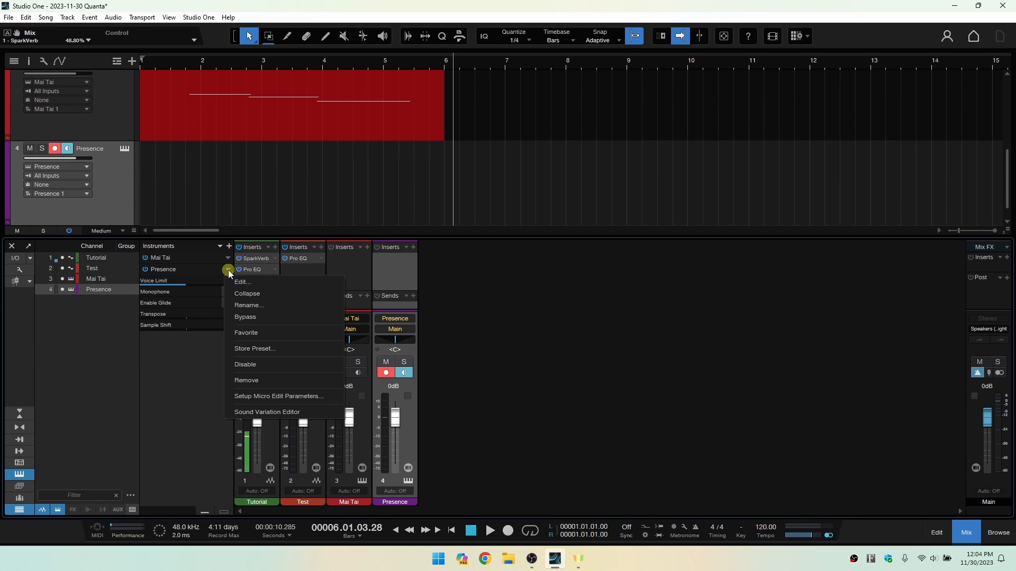
{"action": "left_click", "coordinate": [236, 294]}
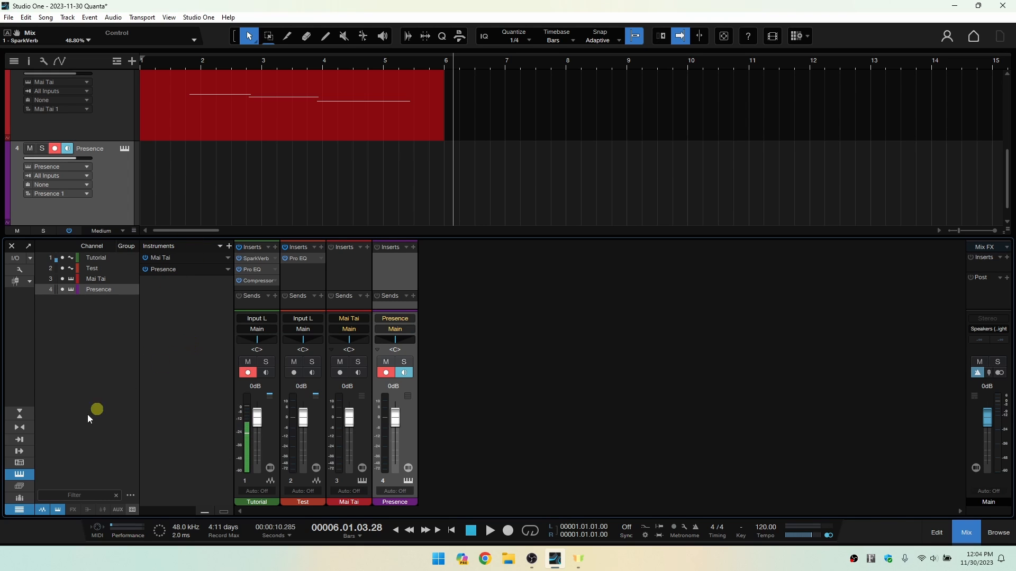
Hide the console's instrument list, and hide the Test and Mai Tai channels and show them again.
{"action": "left_click", "coordinate": [19, 474]}
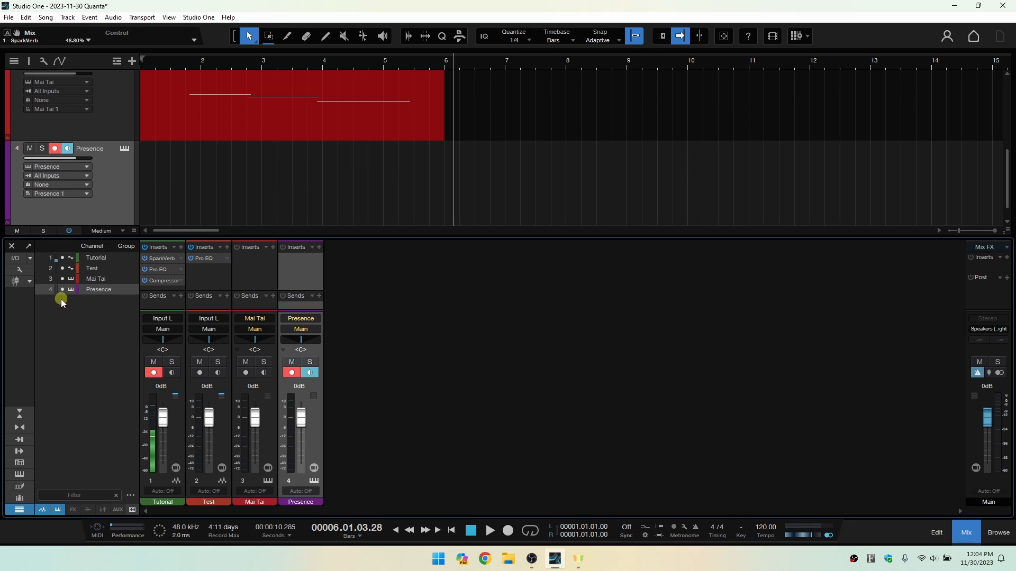
{"action": "left_click", "coordinate": [63, 270]}
{"action": "left_click", "coordinate": [62, 279]}
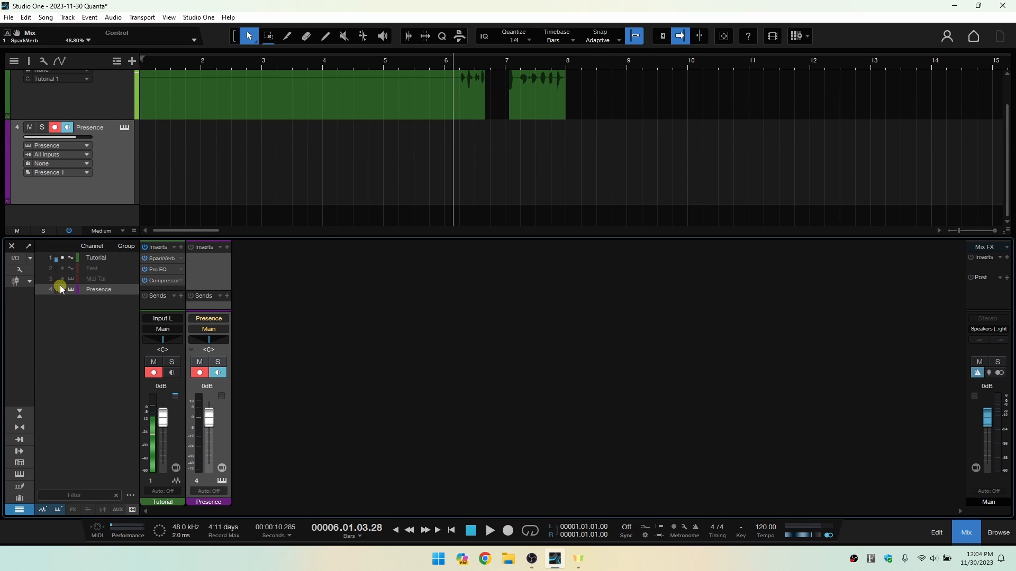
{"action": "left_click", "coordinate": [62, 279]}
{"action": "left_click", "coordinate": [62, 268]}
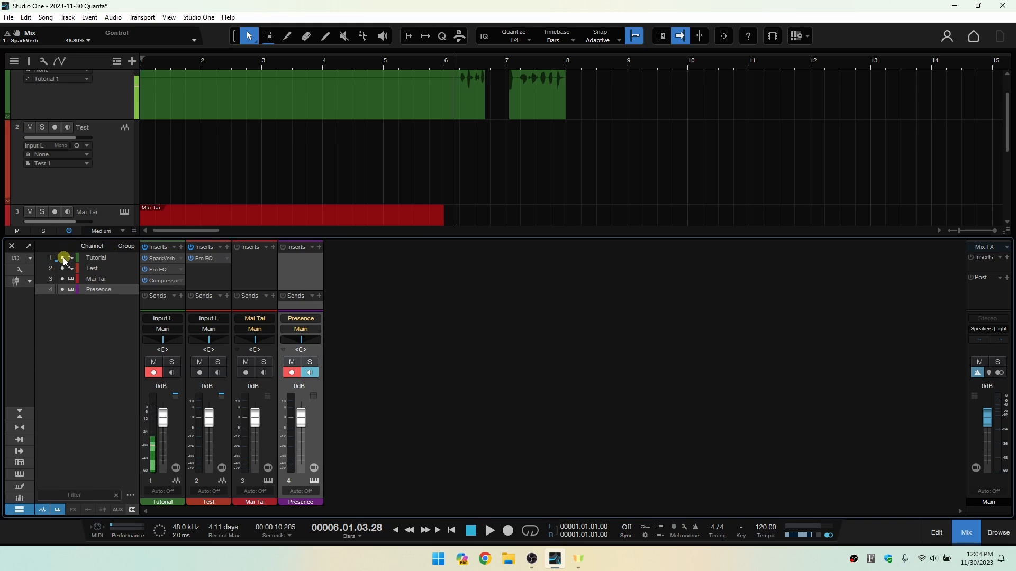
{"action": "mouse_move", "coordinate": [65, 260]}
{"action": "left_mouse_down"}
{"action": "mouse_move", "coordinate": [63, 286]}
{"action": "mouse_move", "coordinate": [64, 247]}
{"action": "left_mouse_up"}
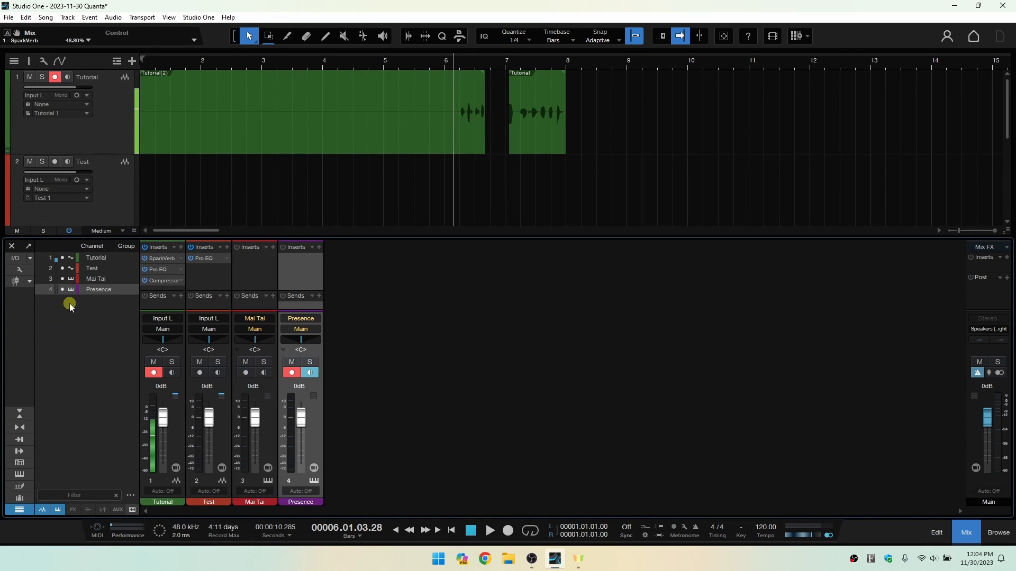
Hide and show again the audio tracks, the instrument tracks and the console's channel list in turn.
{"action": "left_click", "coordinate": [43, 511]}
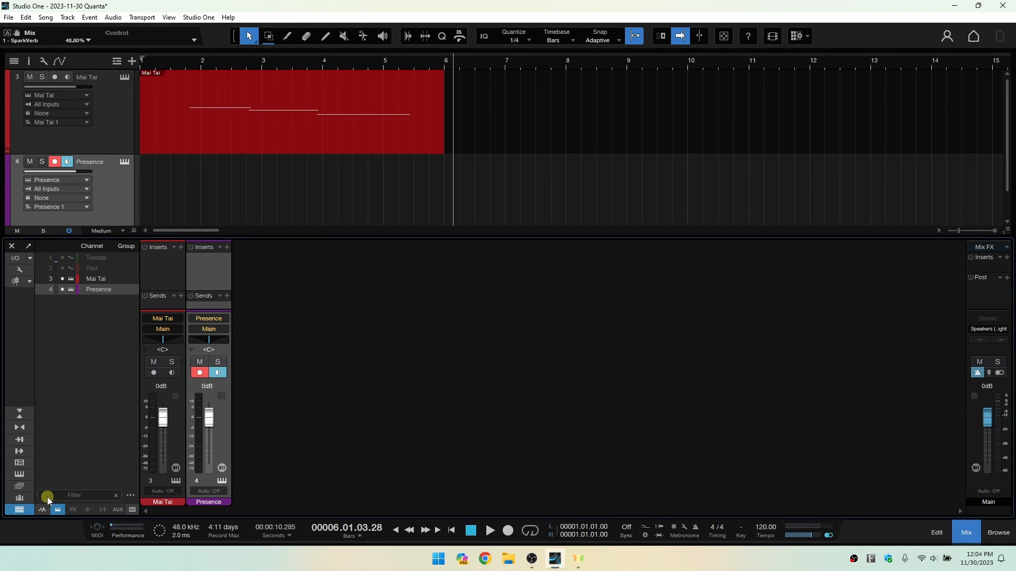
{"action": "left_click", "coordinate": [43, 511]}
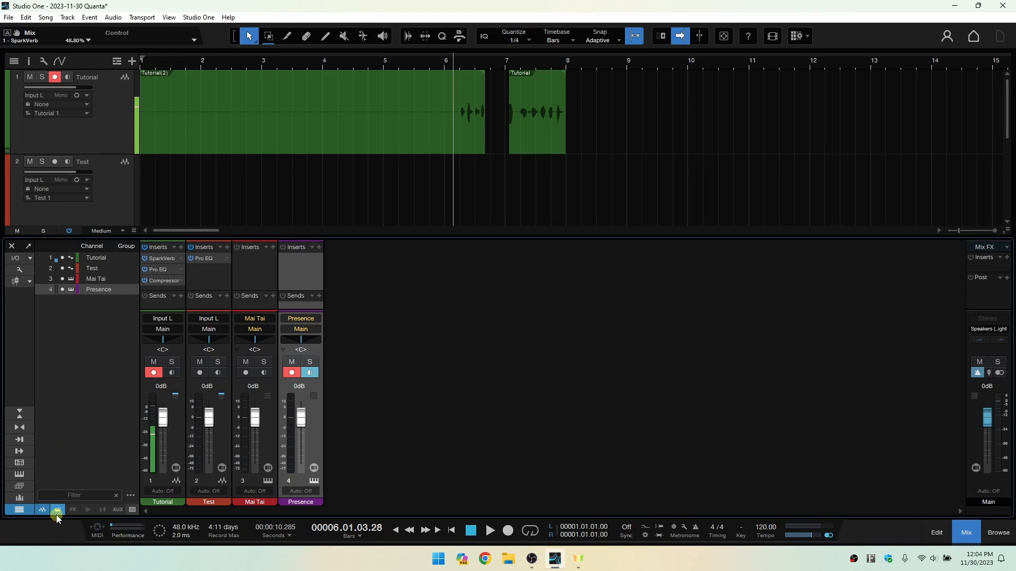
{"action": "left_click", "coordinate": [58, 510]}
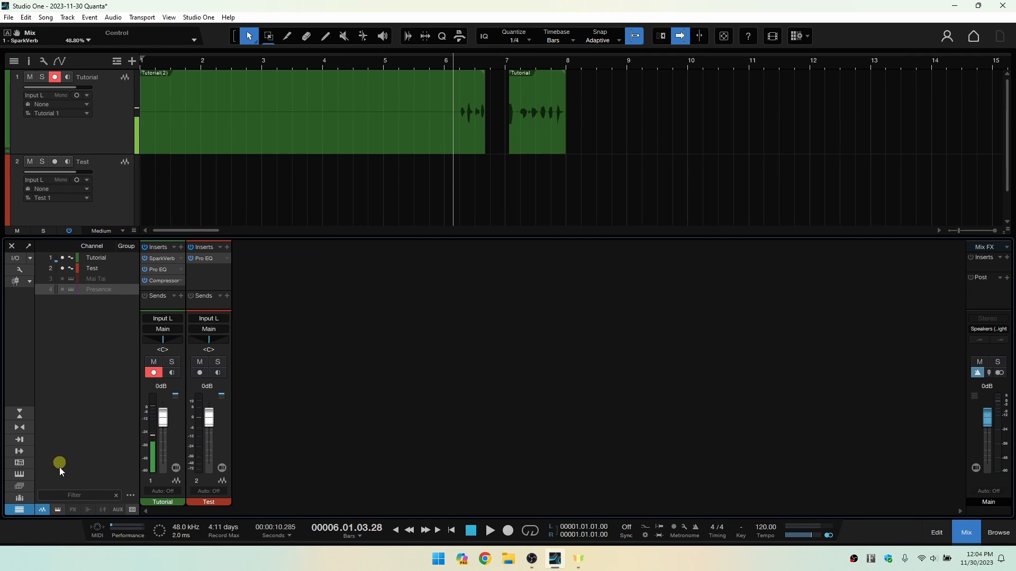
{"action": "left_click", "coordinate": [58, 510]}
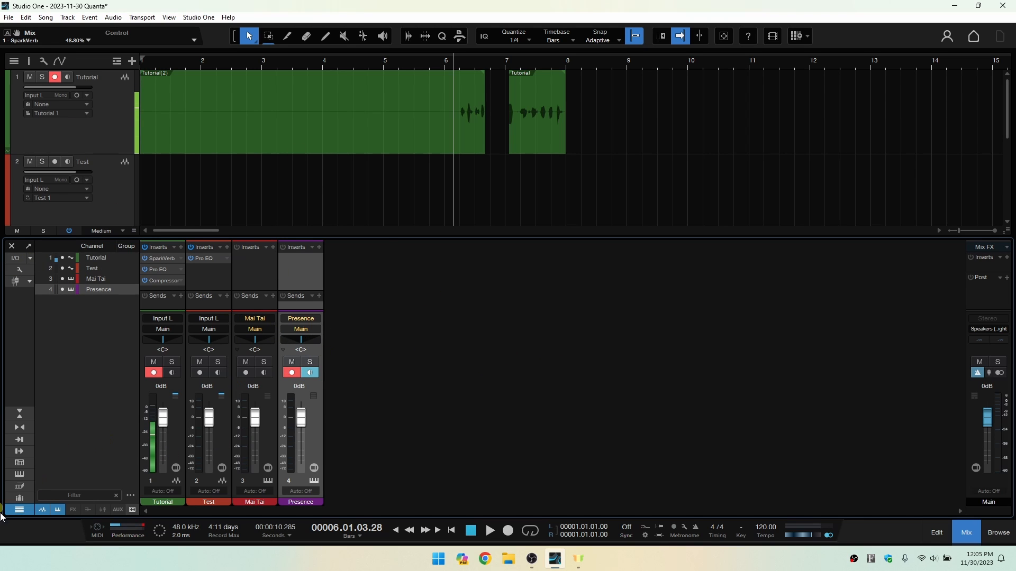
{"action": "left_click", "coordinate": [19, 511]}
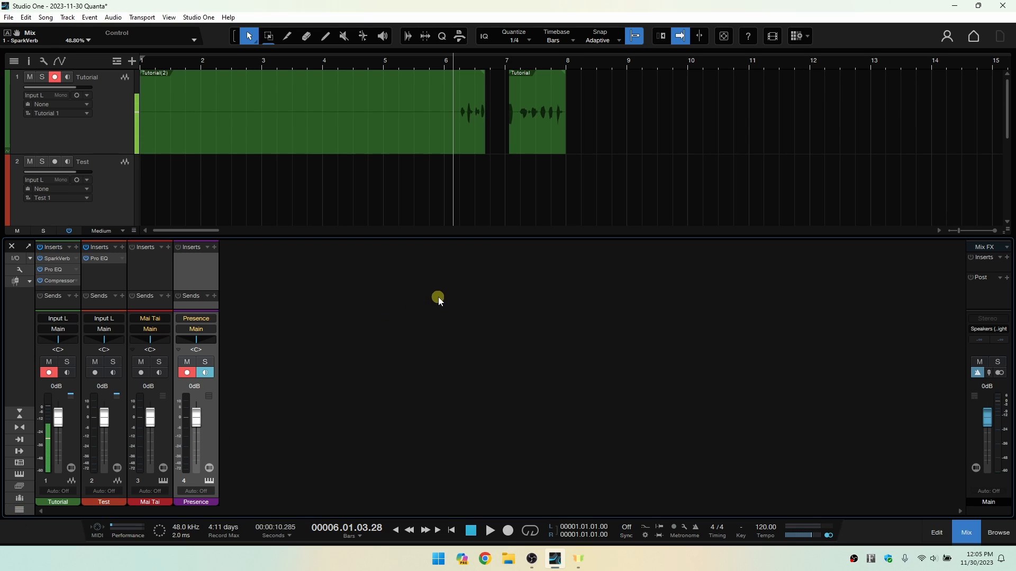
{"action": "left_click", "coordinate": [20, 510]}
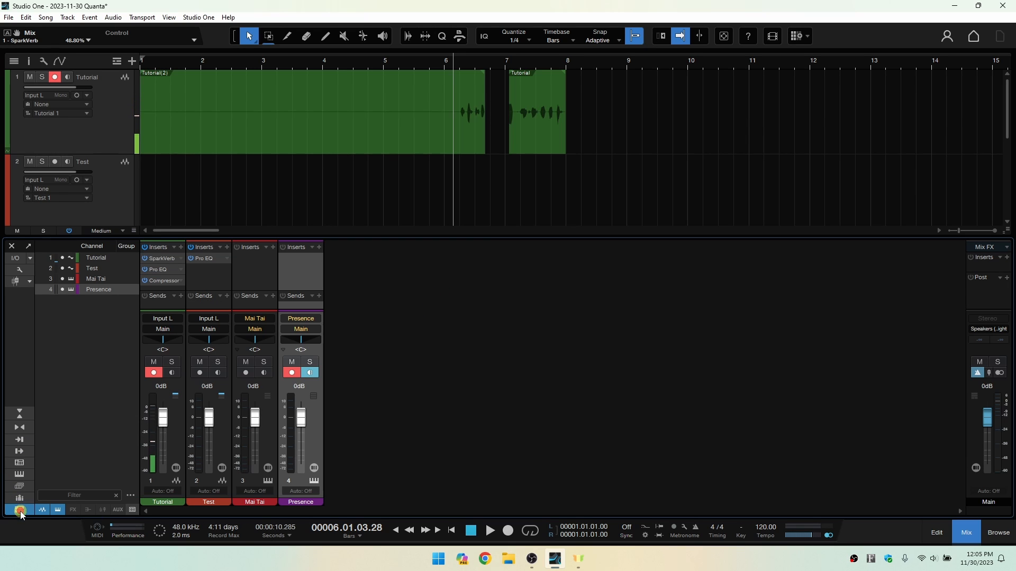
Show the console's instrument list and add an FX channel through the Tutorial channel's sends.
{"action": "left_click", "coordinate": [19, 475]}
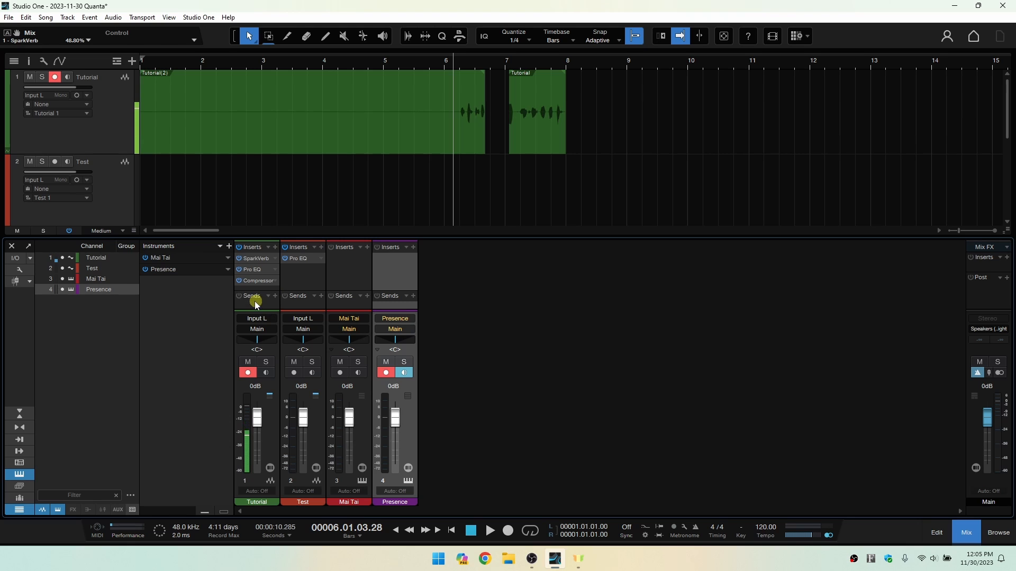
{"action": "left_click", "coordinate": [275, 296]}
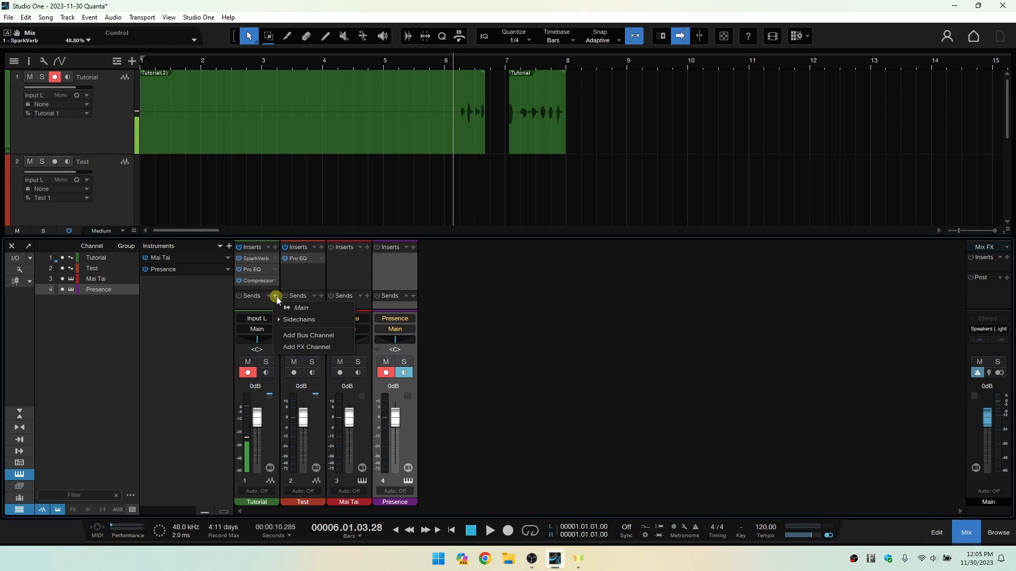
{"action": "left_click", "coordinate": [309, 348]}
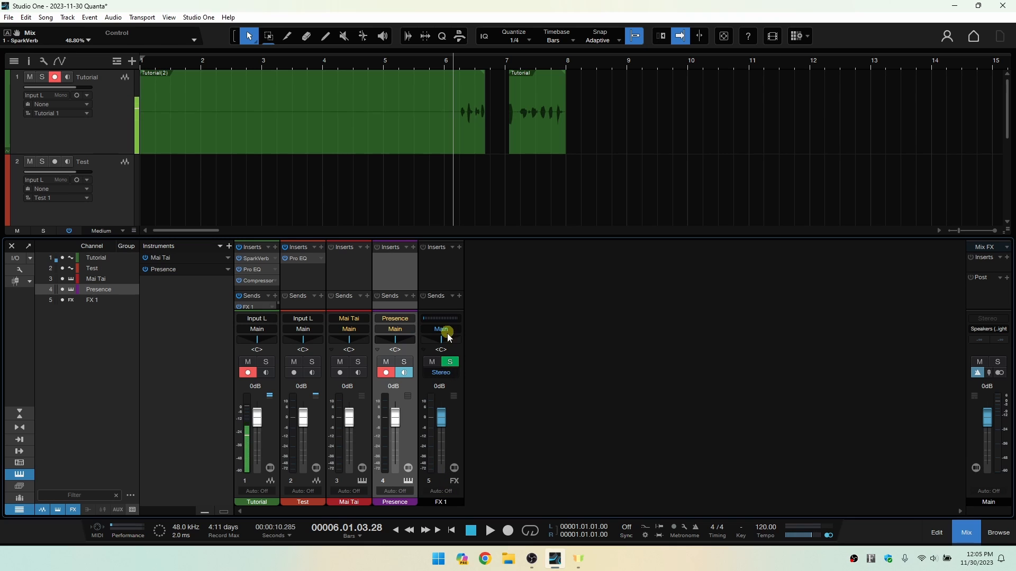
Send the Test channel to FX 1 and insert a Room Reverb on the FX 1 channel.
{"action": "left_click", "coordinate": [320, 296]}
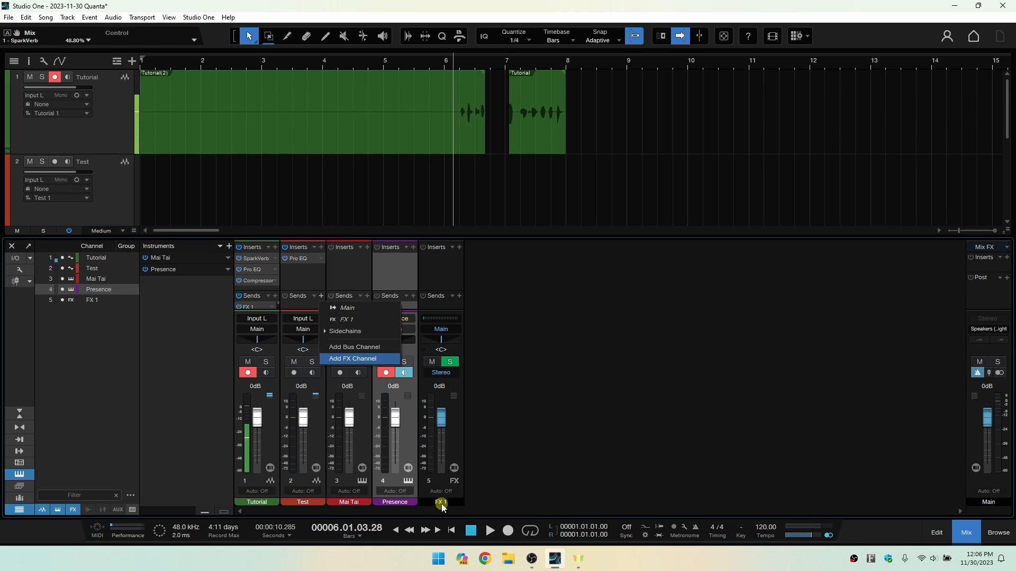
{"action": "left_click", "coordinate": [350, 320]}
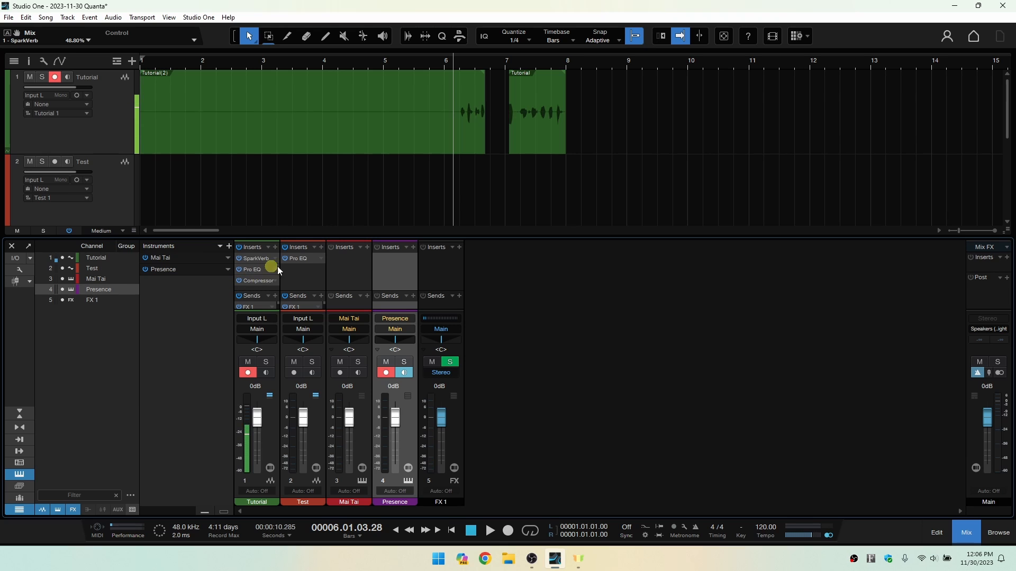
{"action": "left_click", "coordinate": [459, 248]}
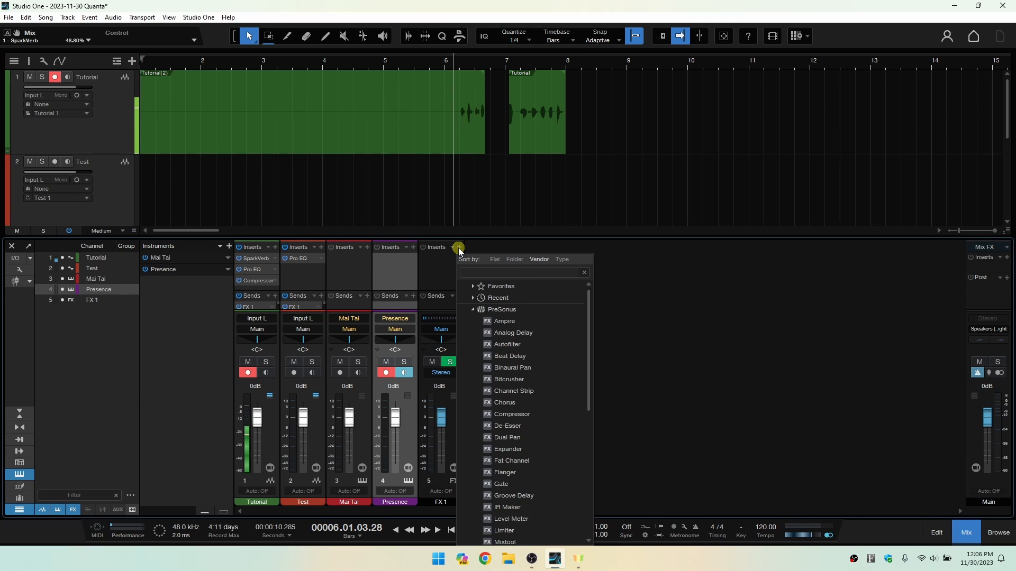
{"action": "type", "text": "reverb"}
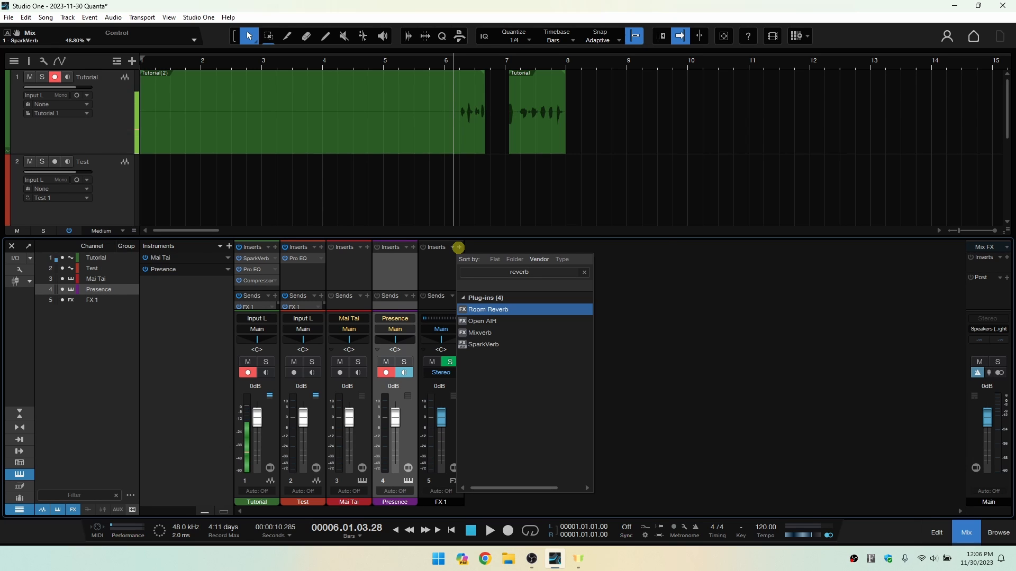
{"action": "key", "text": "Return"}
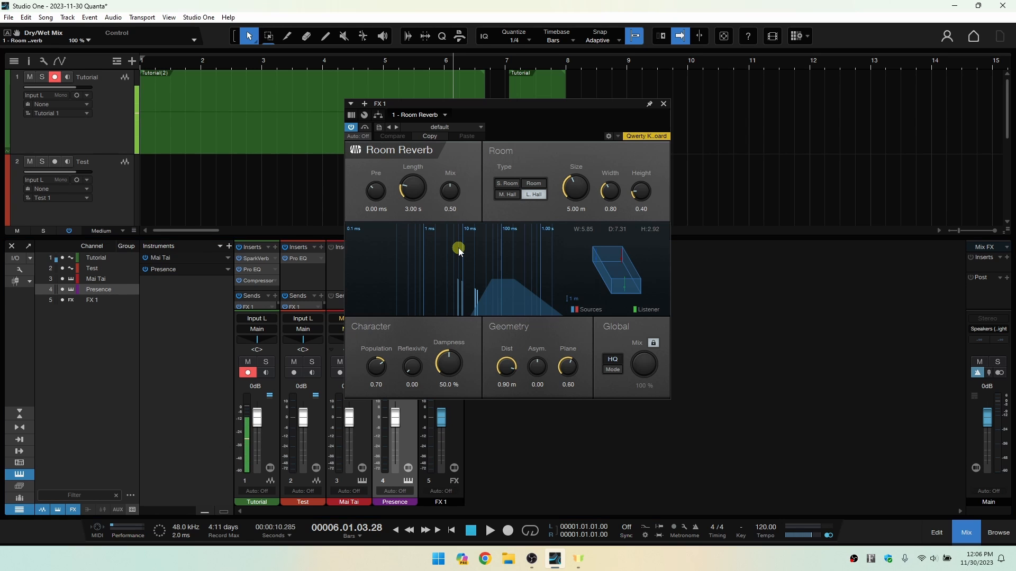
{"action": "left_click", "coordinate": [664, 104]}
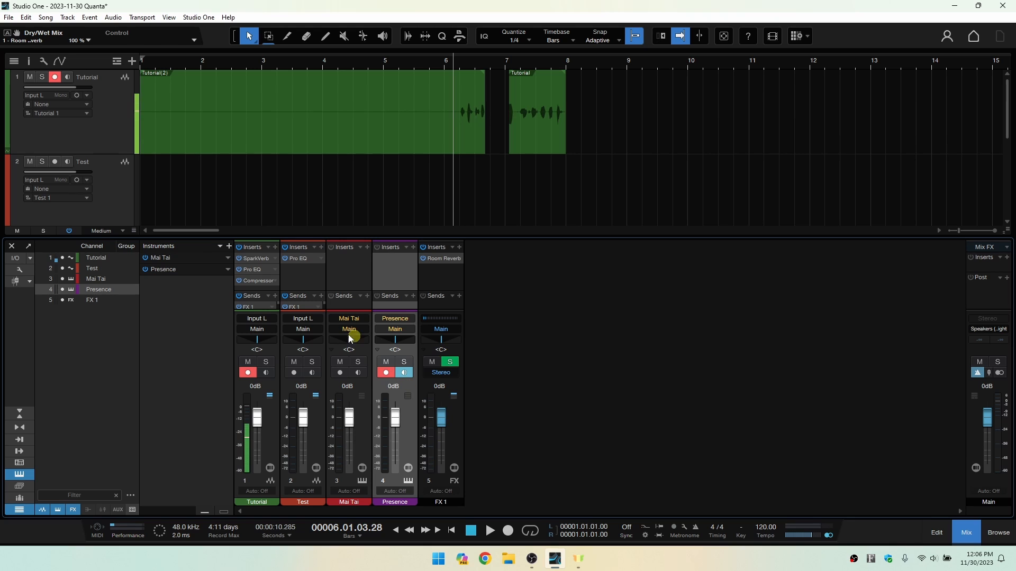
Enlarge the console's sends area and set the Test channel's FX 1 send level to about -1.3 dB.
{"action": "mouse_move", "coordinate": [301, 290]}
{"action": "left_mouse_down"}
{"action": "mouse_move", "coordinate": [301, 275]}
{"action": "mouse_move", "coordinate": [303, 302]}
{"action": "mouse_move", "coordinate": [294, 304]}
{"action": "mouse_move", "coordinate": [312, 304]}
{"action": "mouse_move", "coordinate": [295, 303]}
{"action": "left_mouse_up"}
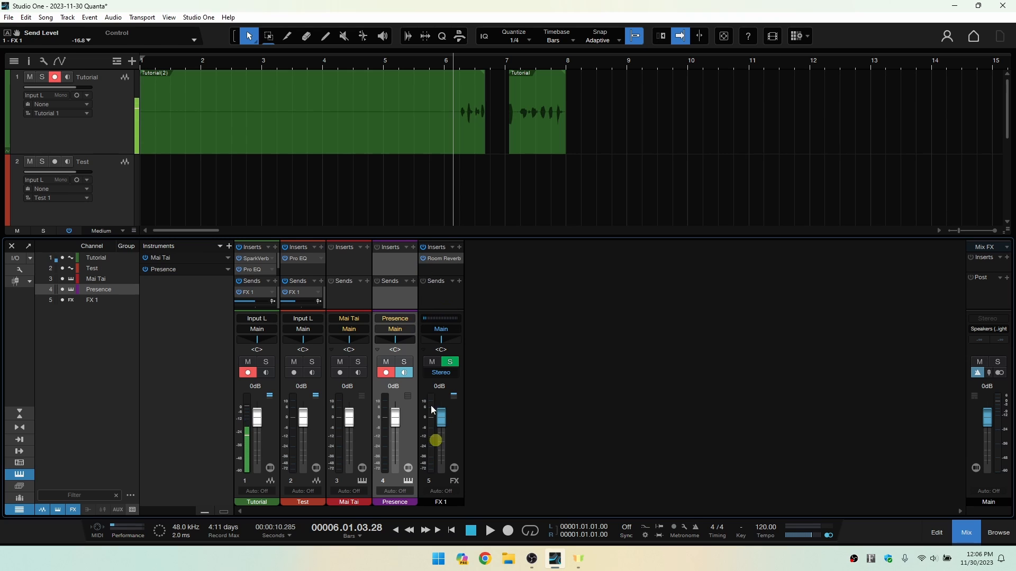
{"action": "mouse_move", "coordinate": [294, 303]}
{"action": "left_mouse_down"}
{"action": "mouse_move", "coordinate": [250, 300]}
{"action": "mouse_move", "coordinate": [303, 303]}
{"action": "left_mouse_up"}
Rename the Test channel as Rename and change the Tutorial channel's color to orange-brown.
{"action": "double_click", "coordinate": [304, 503]}
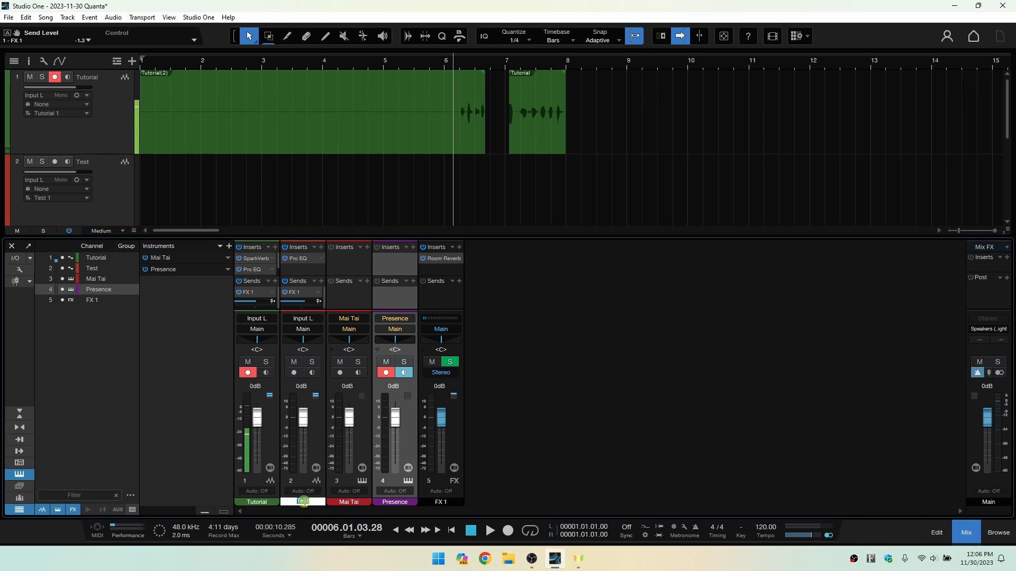
{"action": "type", "text": "Rename"}
{"action": "key", "text": "Return"}
{"action": "left_click", "coordinate": [261, 505]}
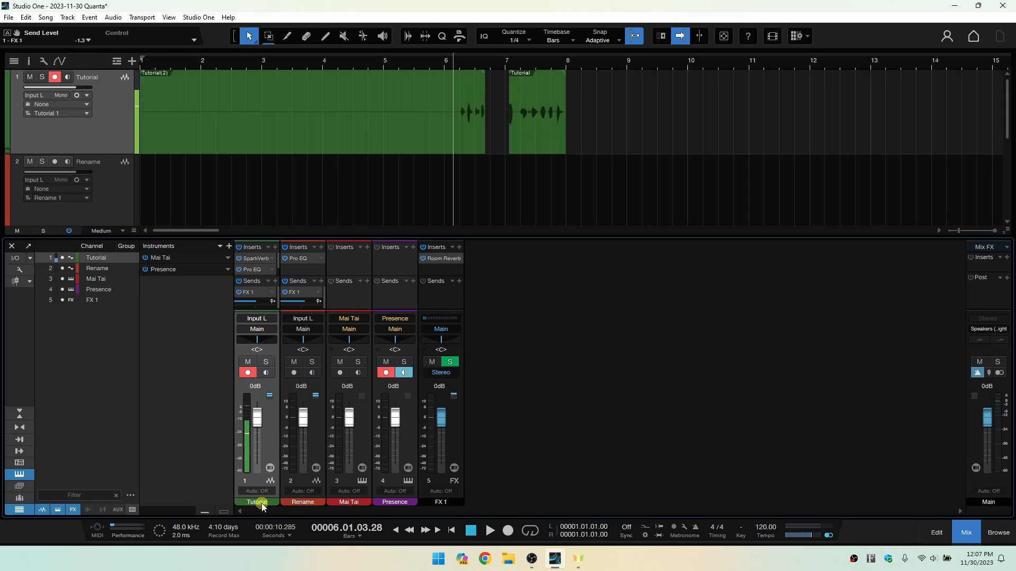
{"action": "left_click", "coordinate": [261, 506]}
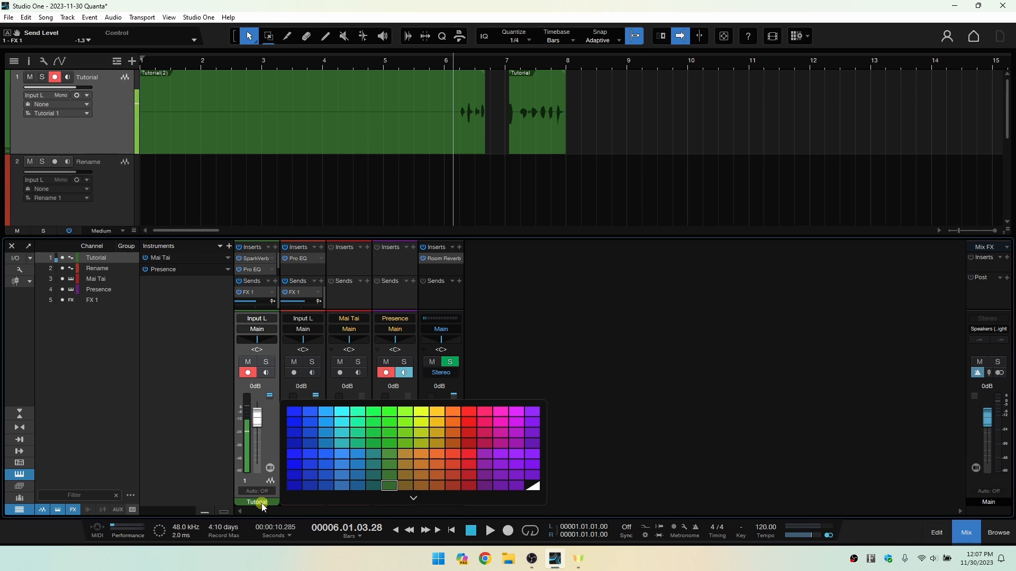
{"action": "left_click", "coordinate": [421, 486]}
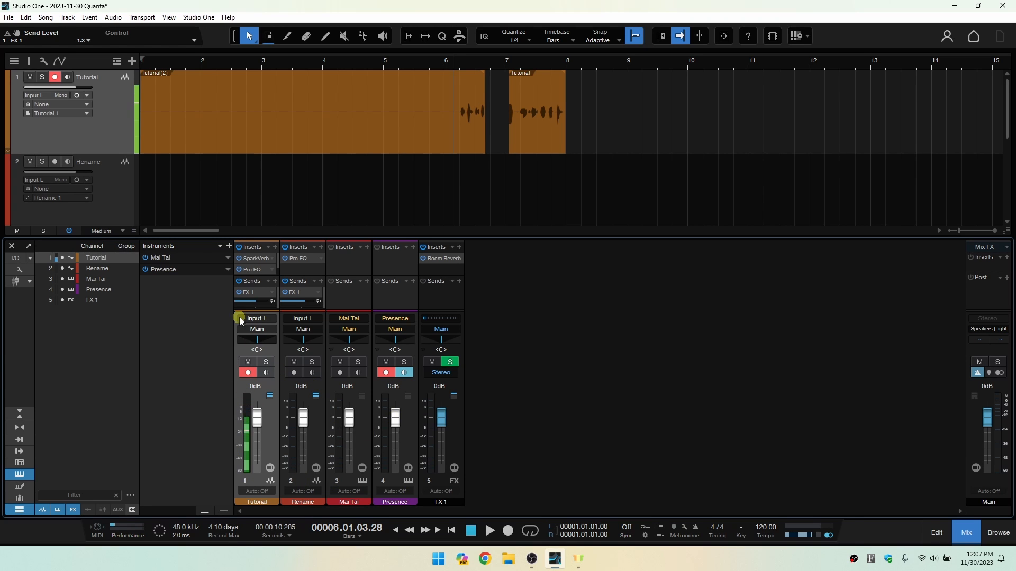
Check the Tutorial channel's input options and make the console slightly taller.
{"action": "left_click", "coordinate": [256, 318]}
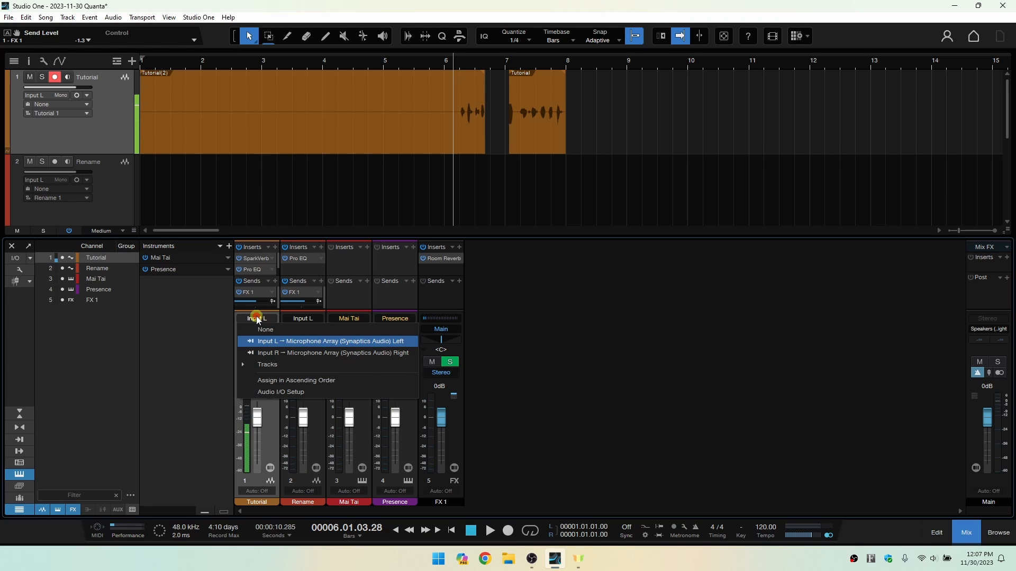
{"action": "left_click", "coordinate": [205, 323]}
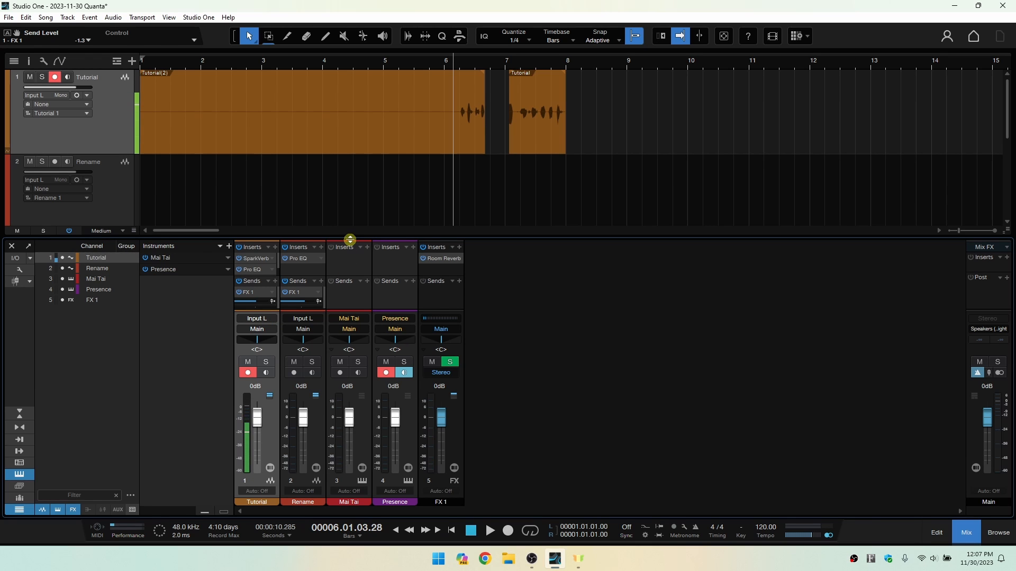
{"action": "left_click_drag", "start_coordinate": [350, 237], "coordinate": [345, 328]}
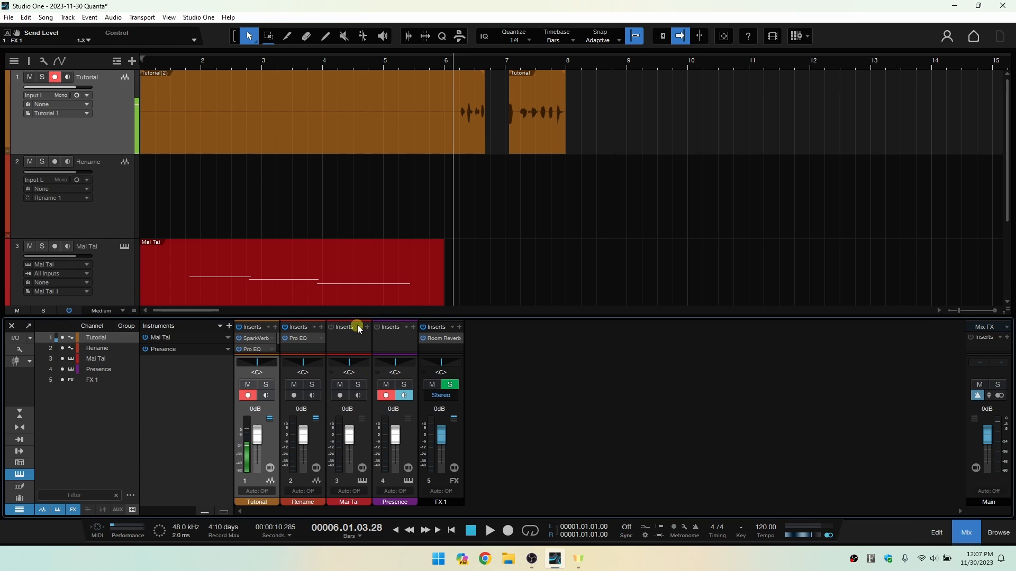
{"action": "left_click_drag", "start_coordinate": [365, 318], "coordinate": [346, 275]}
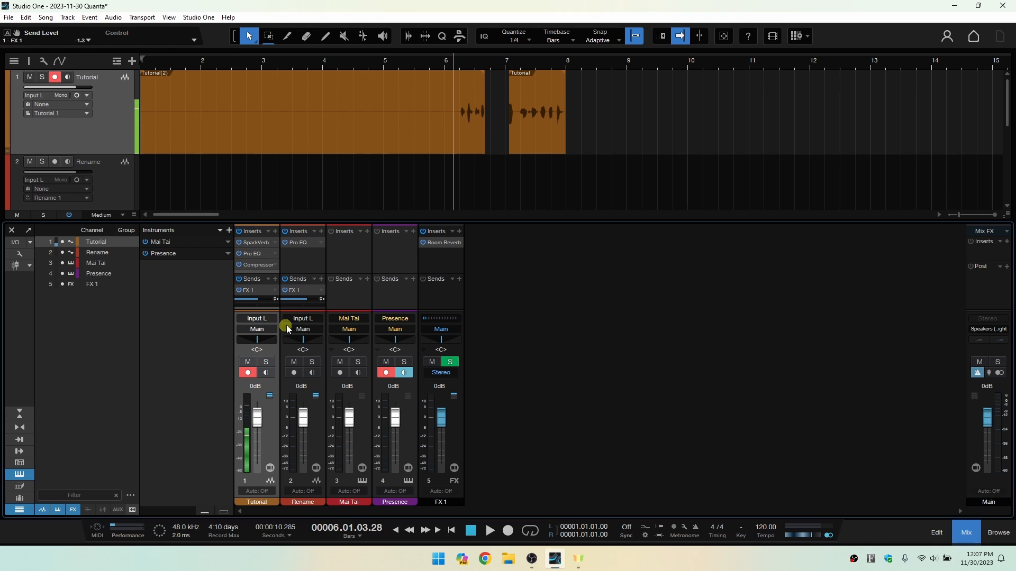
Look through the Rename channel's input and output routing options without choosing a different one.
{"action": "left_click", "coordinate": [303, 318]}
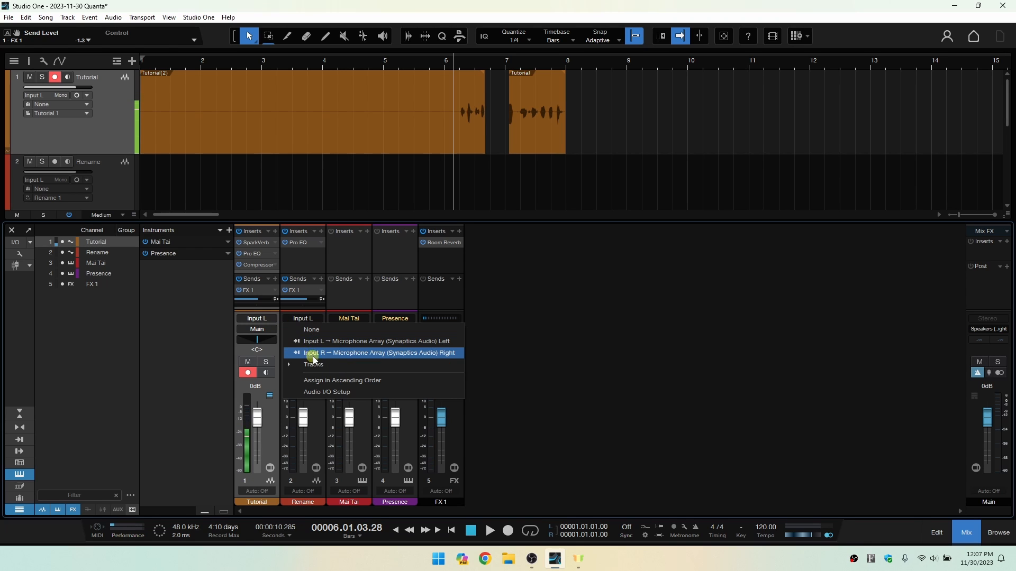
{"action": "left_click", "coordinate": [349, 263]}
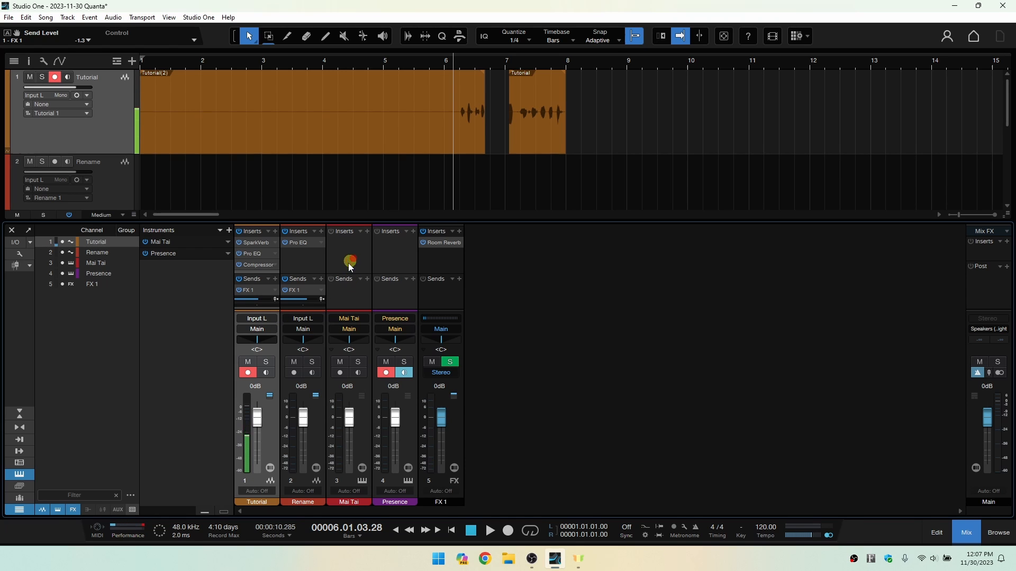
{"action": "left_click", "coordinate": [304, 329]}
{"action": "left_click", "coordinate": [357, 294]}
Try the Tutorial channel's pan control, view its automation options and open its pan value for editing.
{"action": "mouse_move", "coordinate": [254, 342]}
{"action": "left_mouse_down"}
{"action": "mouse_move", "coordinate": [283, 345]}
{"action": "mouse_move", "coordinate": [231, 343]}
{"action": "mouse_move", "coordinate": [268, 340]}
{"action": "mouse_move", "coordinate": [255, 347]}
{"action": "left_mouse_up"}
{"action": "left_click", "coordinate": [258, 343], "text": "alt"}
{"action": "right_click", "coordinate": [260, 338]}
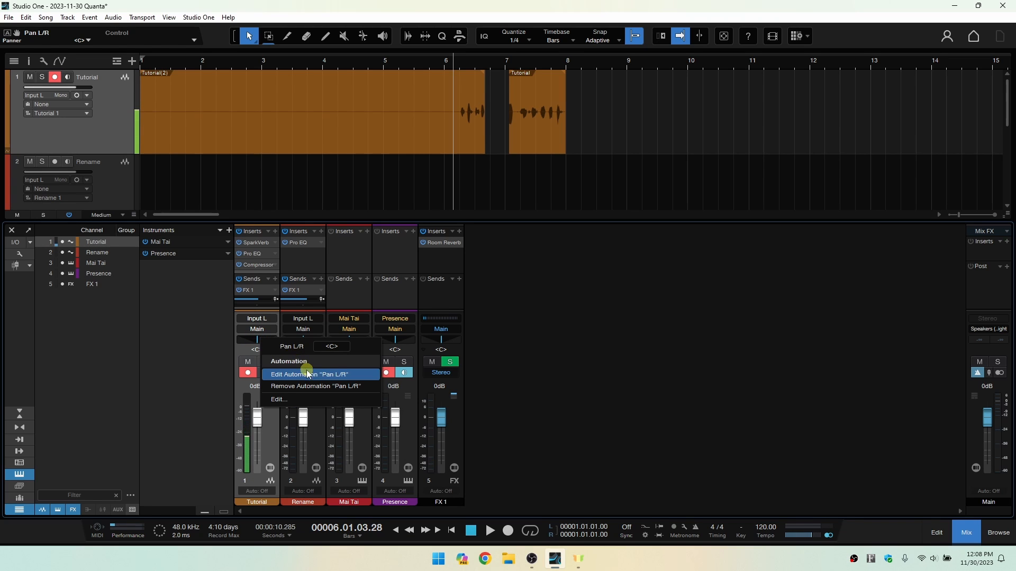
{"action": "left_click", "coordinate": [271, 452]}
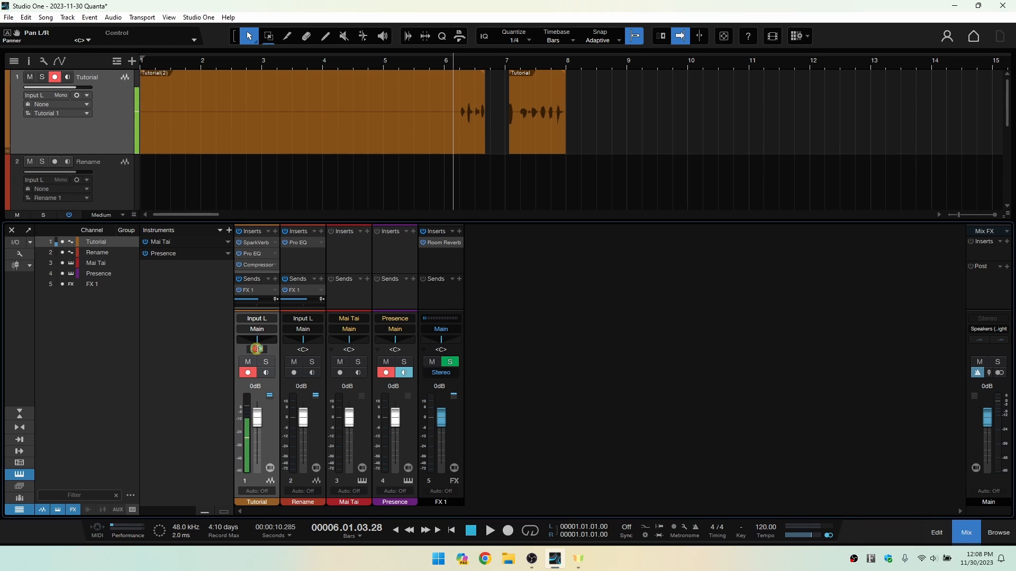
{"action": "double_click", "coordinate": [257, 350]}
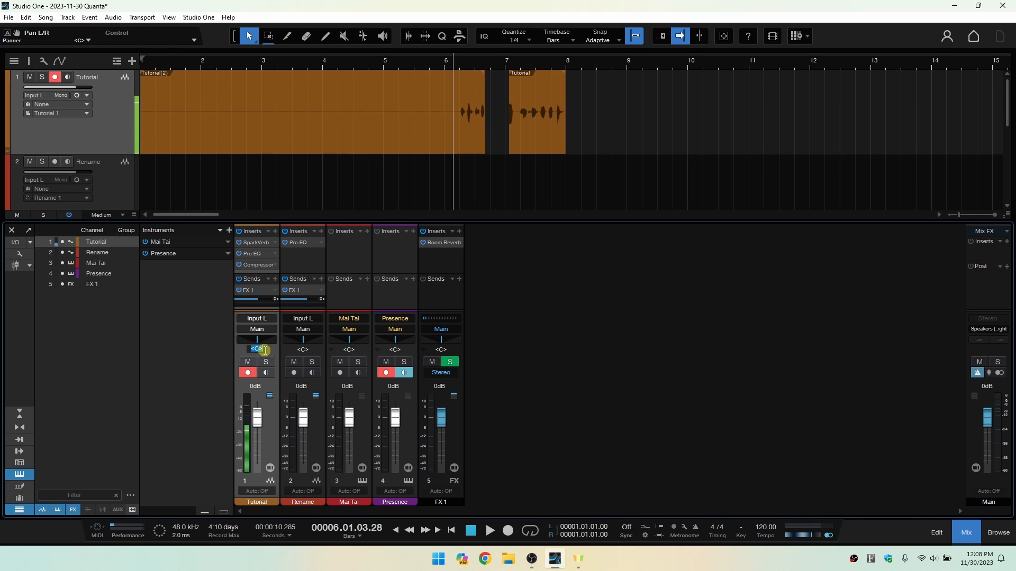
{"action": "left_click", "coordinate": [270, 438]}
Switch the Tutorial track's mute and solo on and off from the console, the track header and the temporarily shown inspector.
{"action": "left_click", "coordinate": [249, 363]}
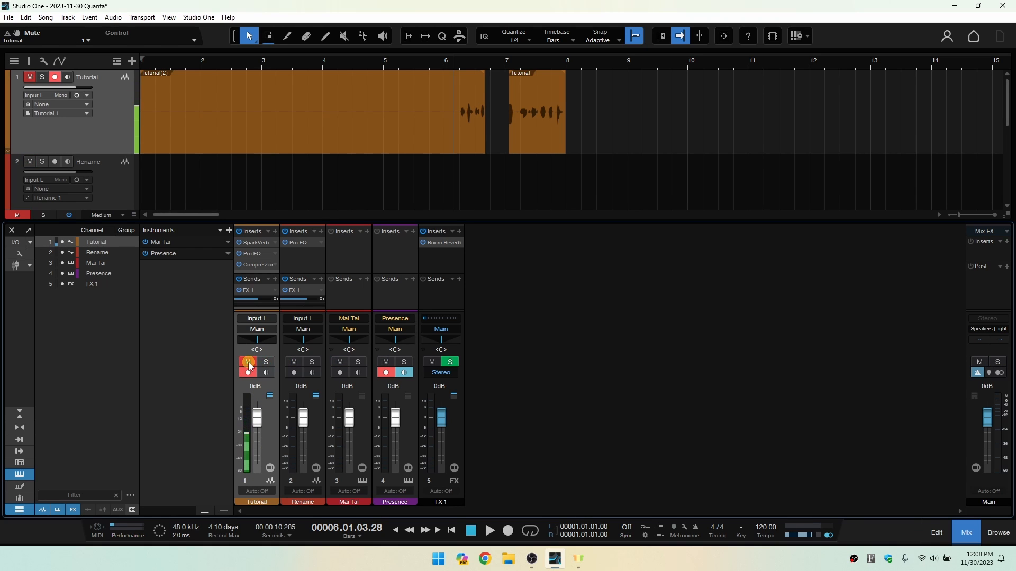
{"action": "left_click", "coordinate": [249, 363]}
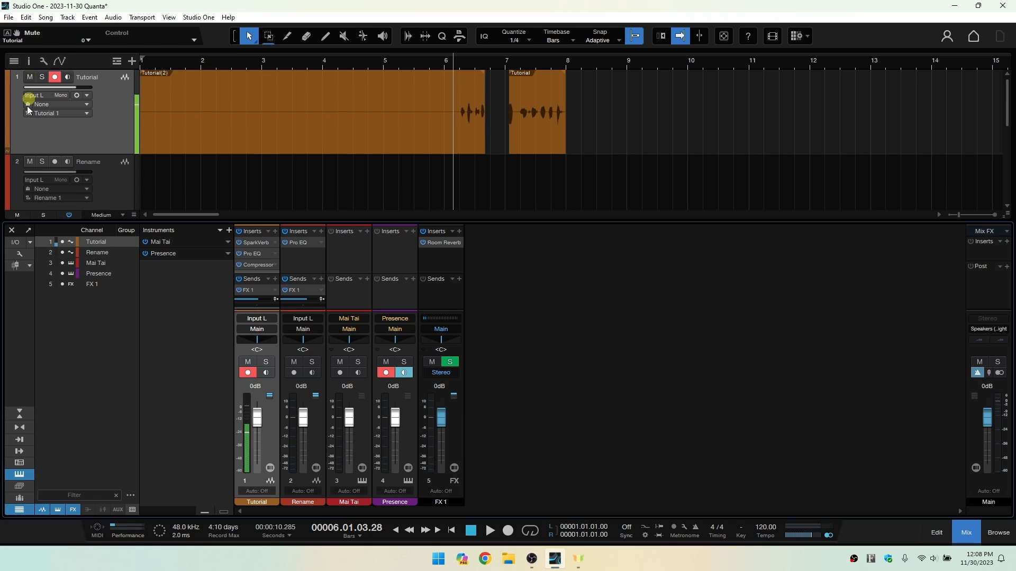
{"action": "left_click", "coordinate": [42, 78]}
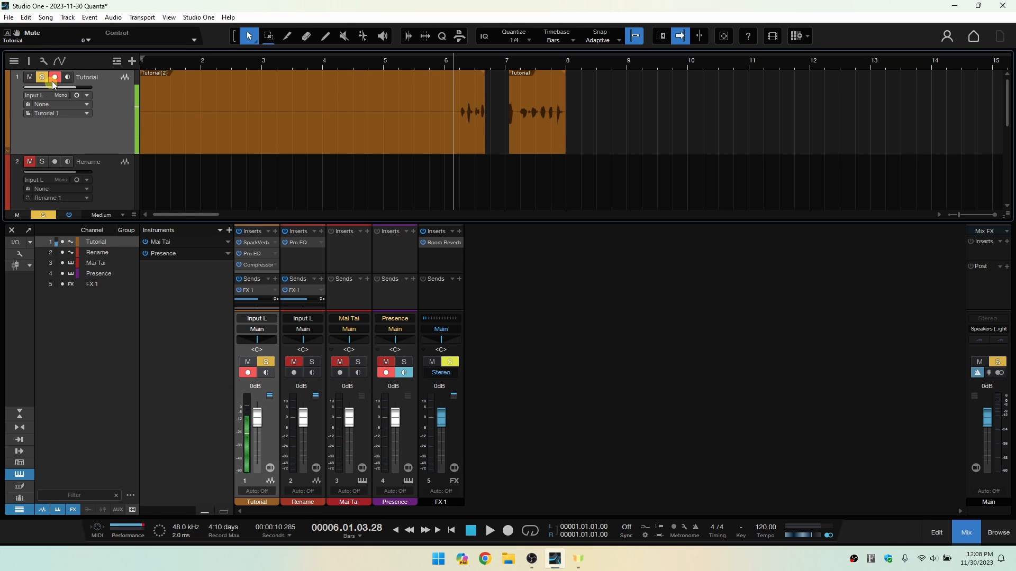
{"action": "left_click", "coordinate": [29, 61]}
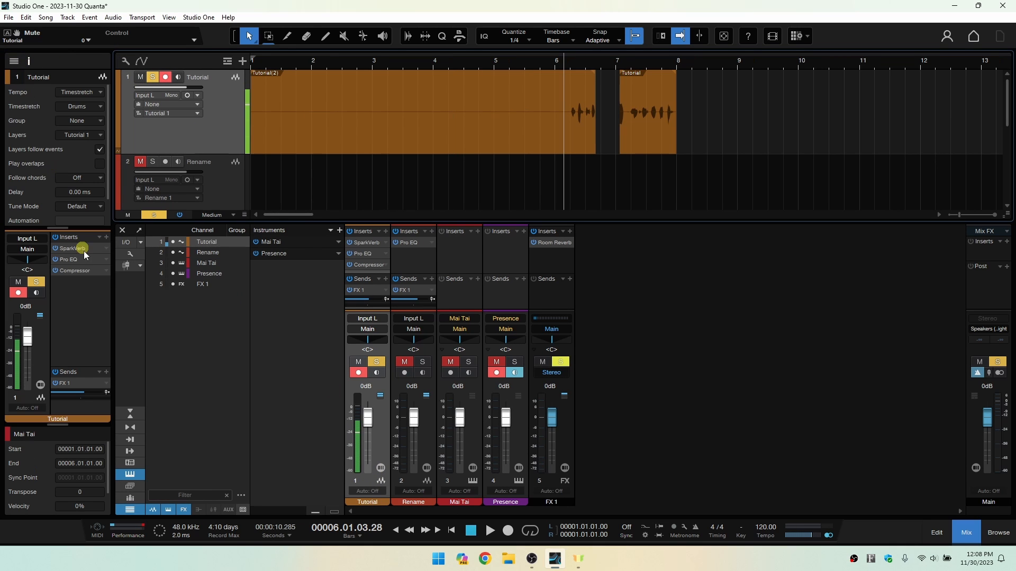
{"action": "left_click", "coordinate": [38, 284]}
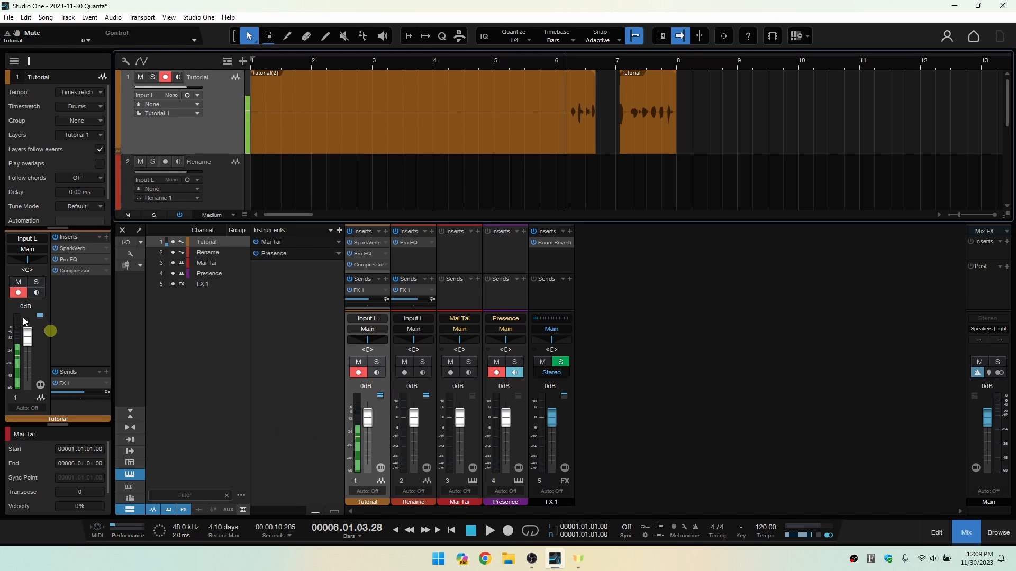
{"action": "left_click", "coordinate": [19, 286]}
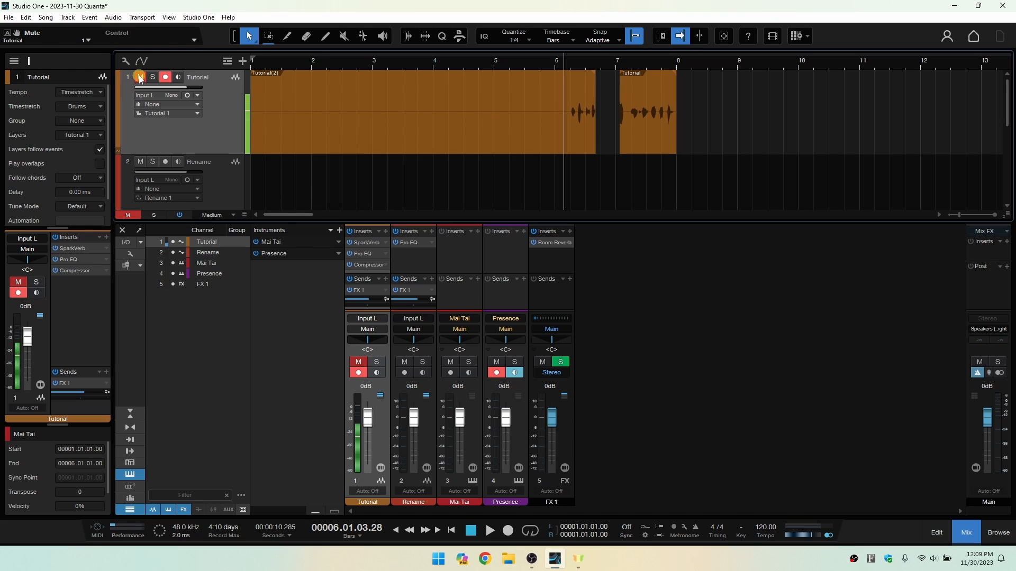
{"action": "left_click", "coordinate": [358, 362]}
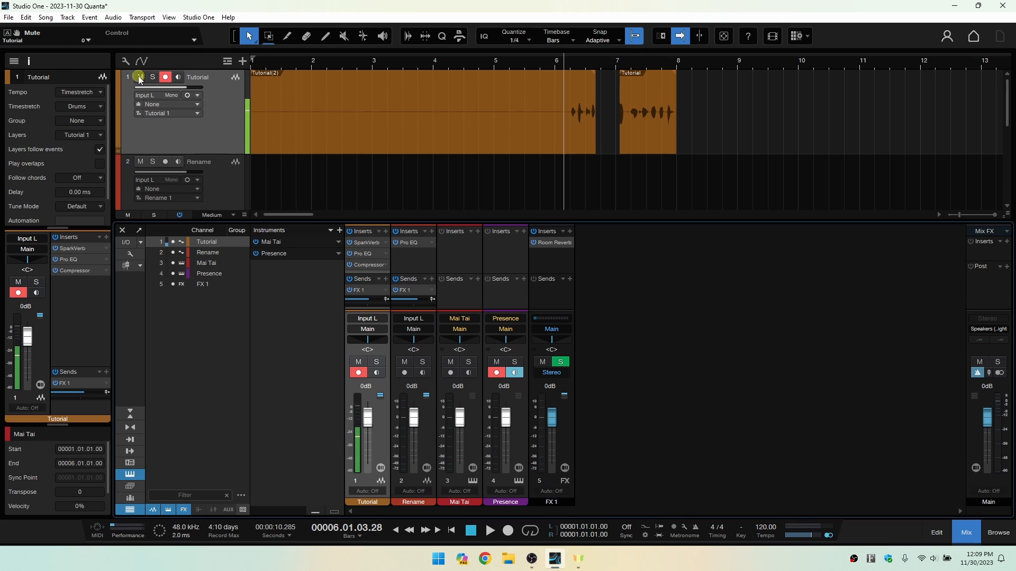
{"action": "left_click", "coordinate": [28, 61]}
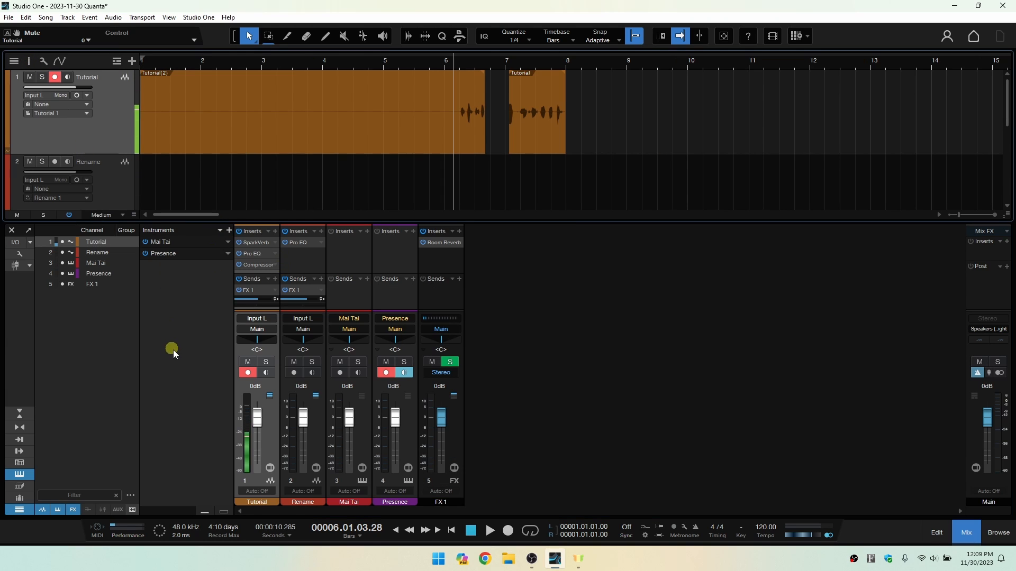
Toggle record arming and input monitoring on the Tutorial channel and restore them.
{"action": "left_click", "coordinate": [250, 375]}
{"action": "left_click", "coordinate": [249, 375]}
{"action": "left_click", "coordinate": [266, 375]}
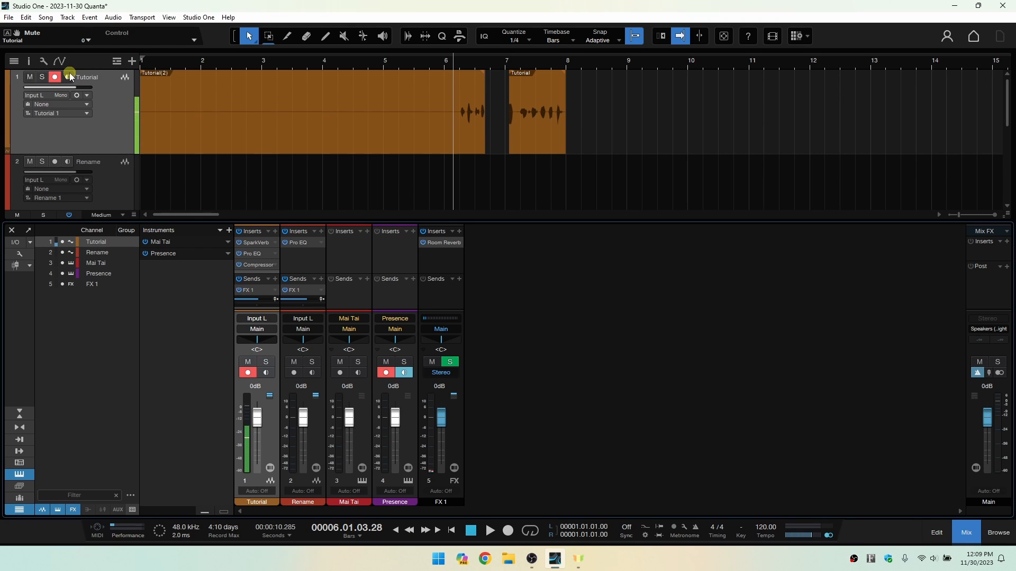
Arm the Rename track for recording, toggling its input monitoring and leaving it off.
{"action": "left_click", "coordinate": [105, 175]}
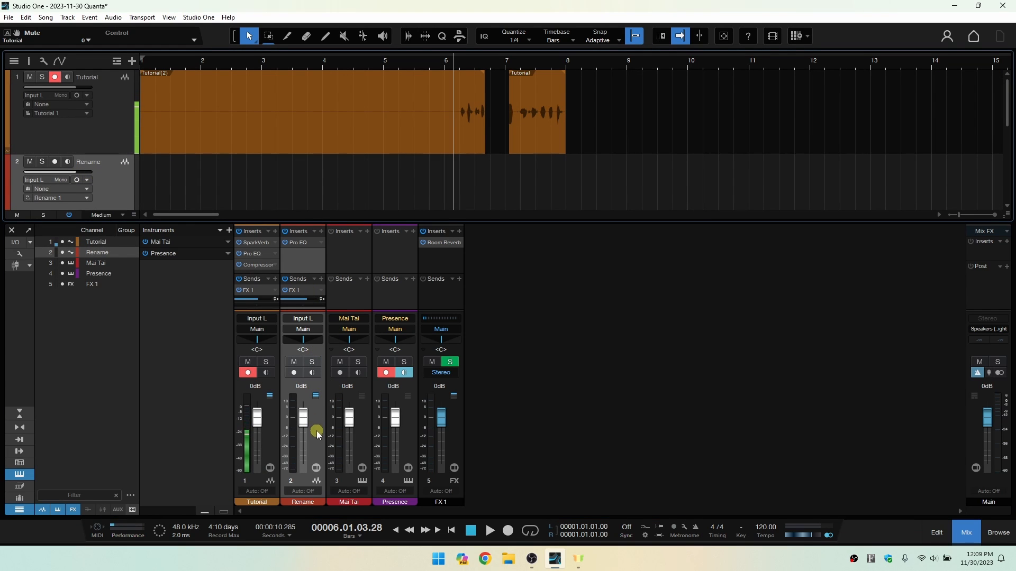
{"action": "left_click", "coordinate": [55, 162]}
{"action": "left_click", "coordinate": [68, 162]}
{"action": "left_click", "coordinate": [67, 162]}
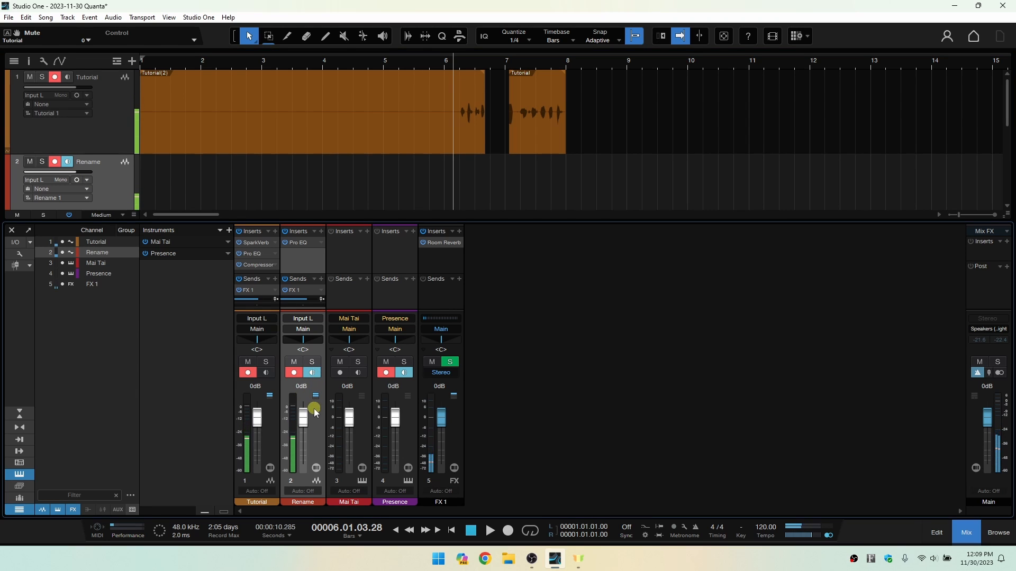
{"action": "left_click", "coordinate": [314, 374]}
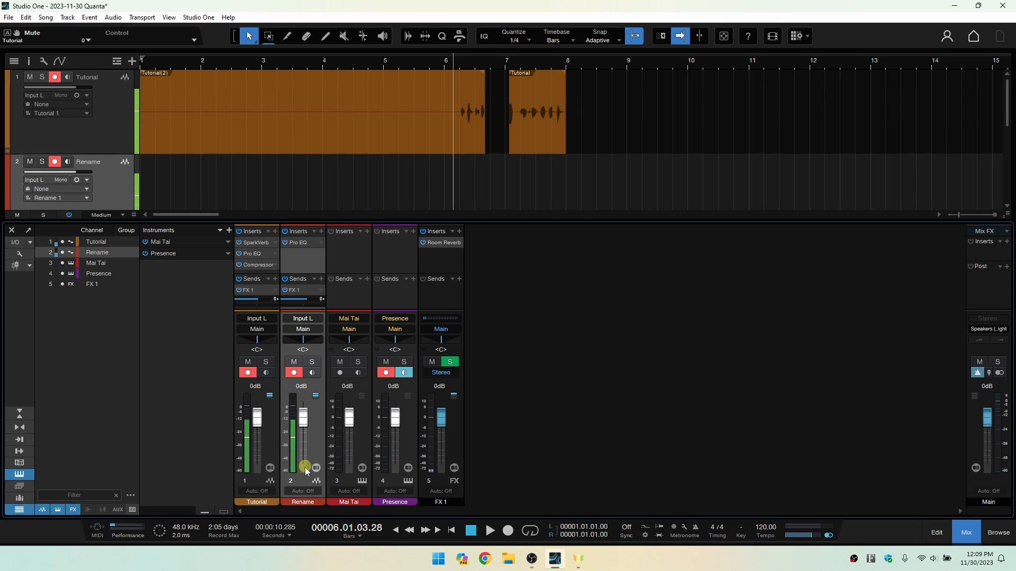
Look through the Rename channel's level meter options for peak, RMS, hold and pre- or post-fader metering.
{"action": "right_click", "coordinate": [295, 431]}
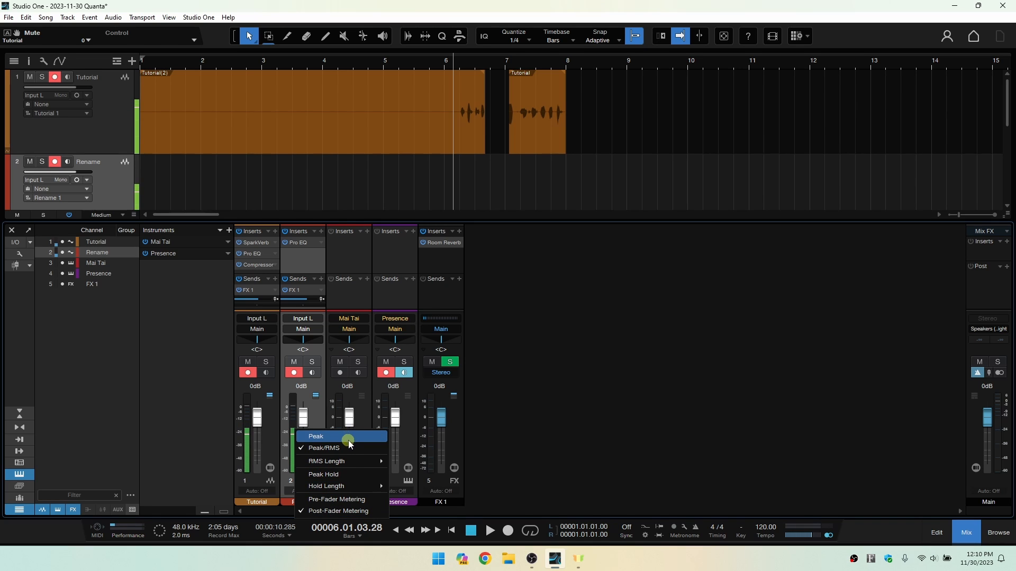
{"action": "mouse_move", "coordinate": [357, 463]}
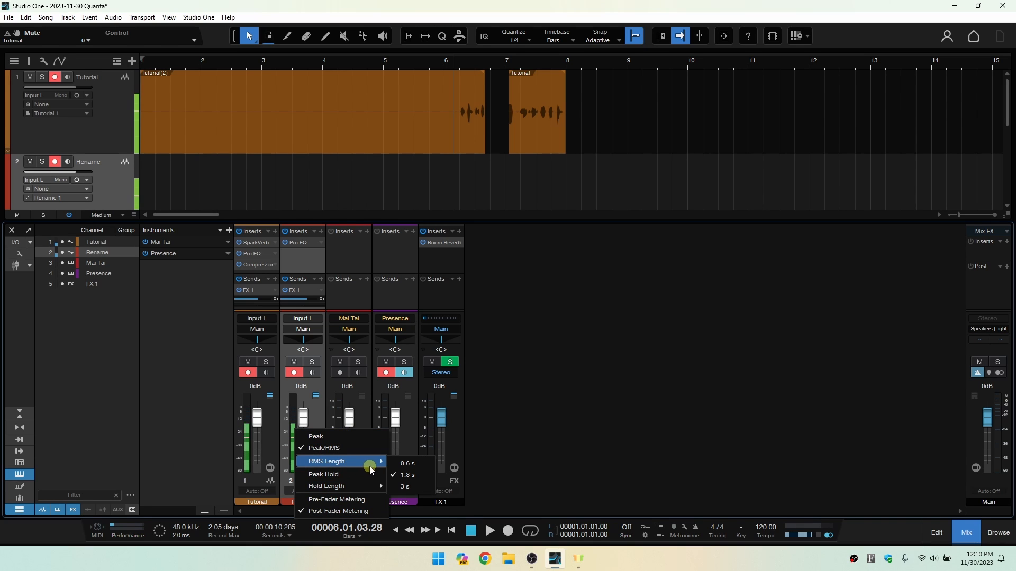
{"action": "left_click", "coordinate": [318, 411]}
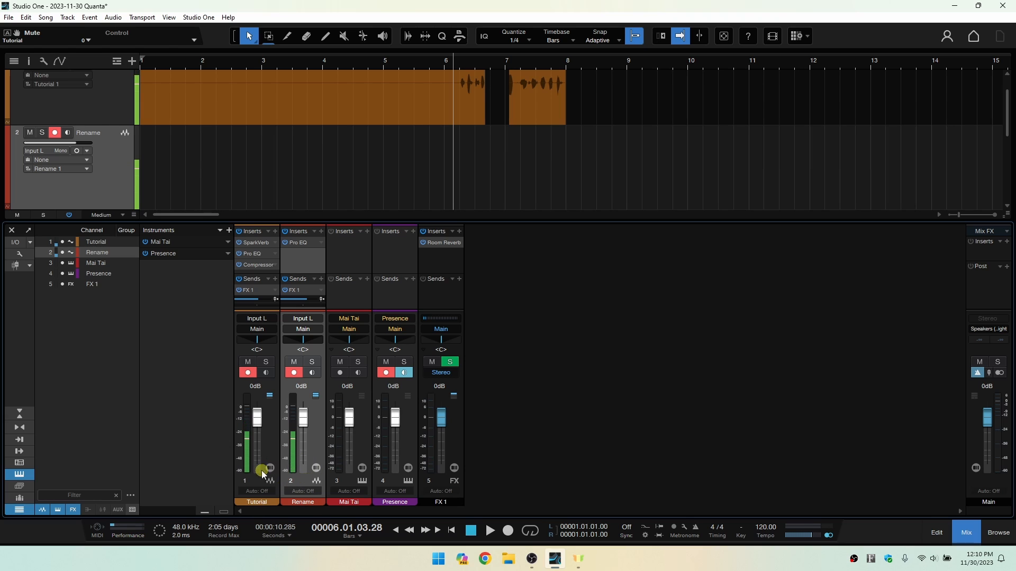
Open the Rename channel's editor and lower its volume fader to about -15.4 dB.
{"action": "left_click", "coordinate": [316, 468]}
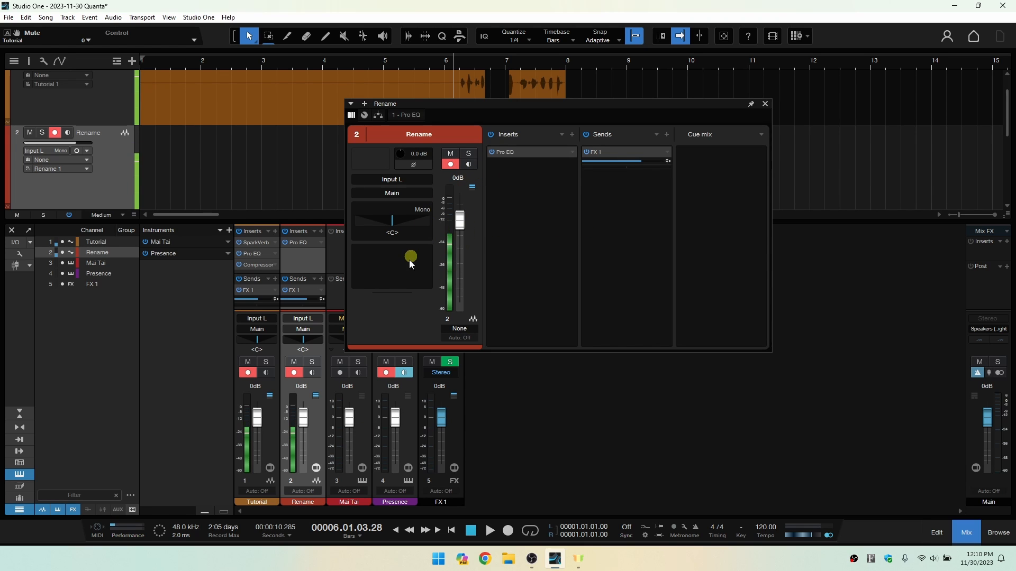
{"action": "left_click_drag", "start_coordinate": [458, 221], "coordinate": [315, 456]}
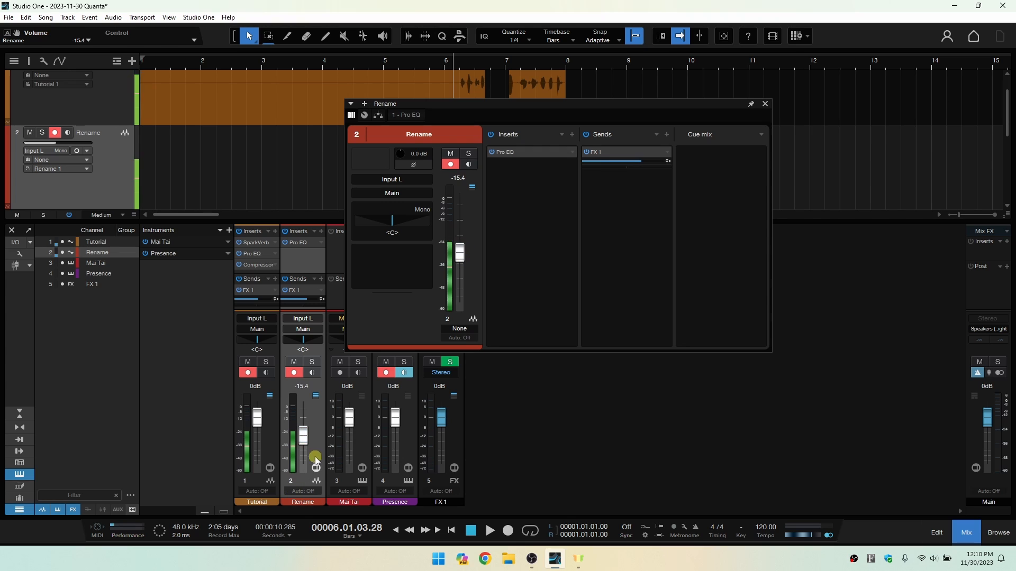
Raise the Rename channel's volume fader to about -7.5 dB in its channel editor.
{"action": "left_click", "coordinate": [370, 180]}
{"action": "left_click_drag", "start_coordinate": [477, 263], "coordinate": [466, 236]}
{"action": "left_click", "coordinate": [451, 164]}
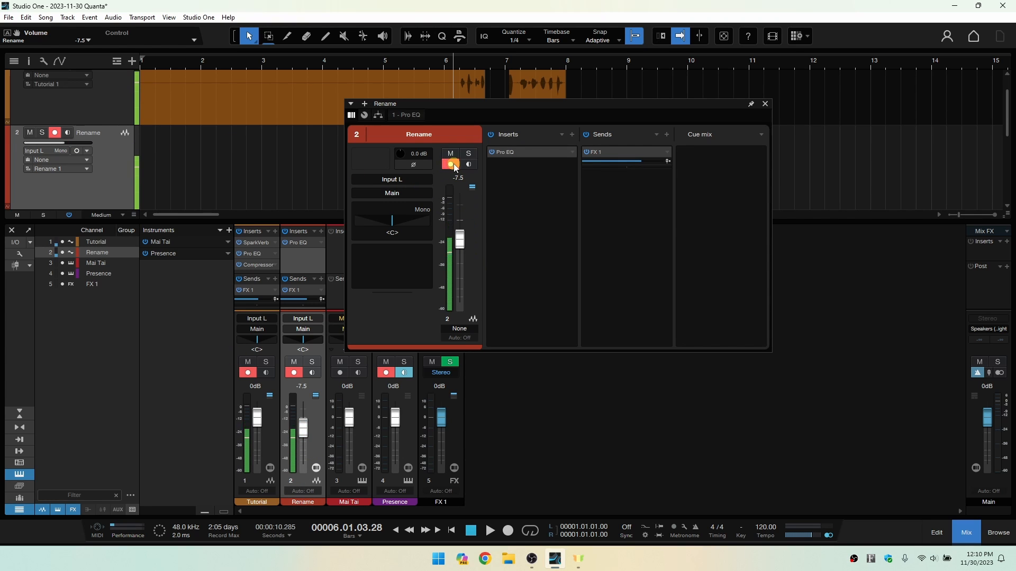
Toggle mute and solo on the Rename channel and restore them.
{"action": "left_click", "coordinate": [451, 154]}
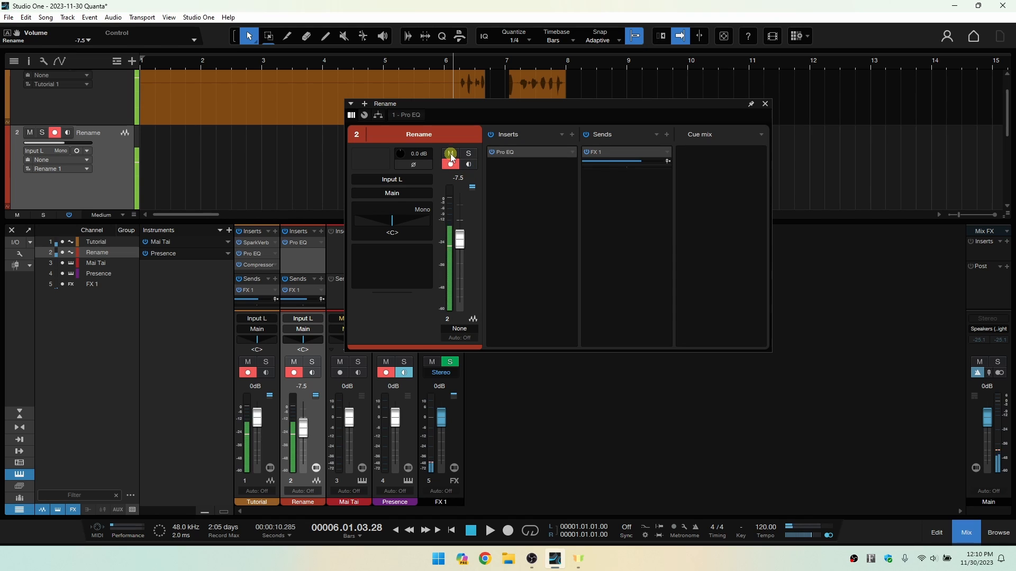
{"action": "left_click", "coordinate": [451, 154]}
{"action": "left_click", "coordinate": [469, 153]}
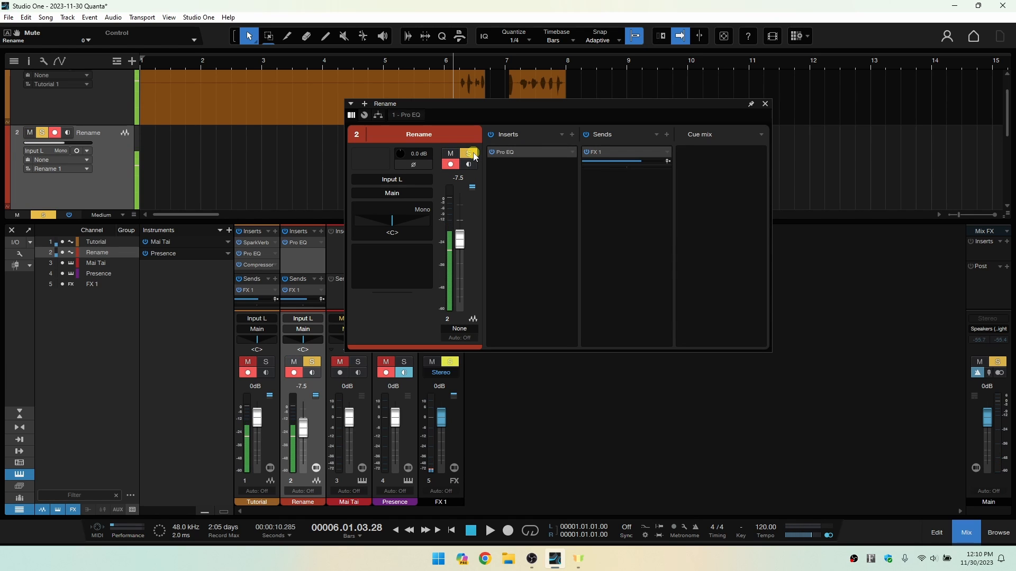
{"action": "left_click", "coordinate": [468, 153]}
{"action": "left_click", "coordinate": [428, 154]}
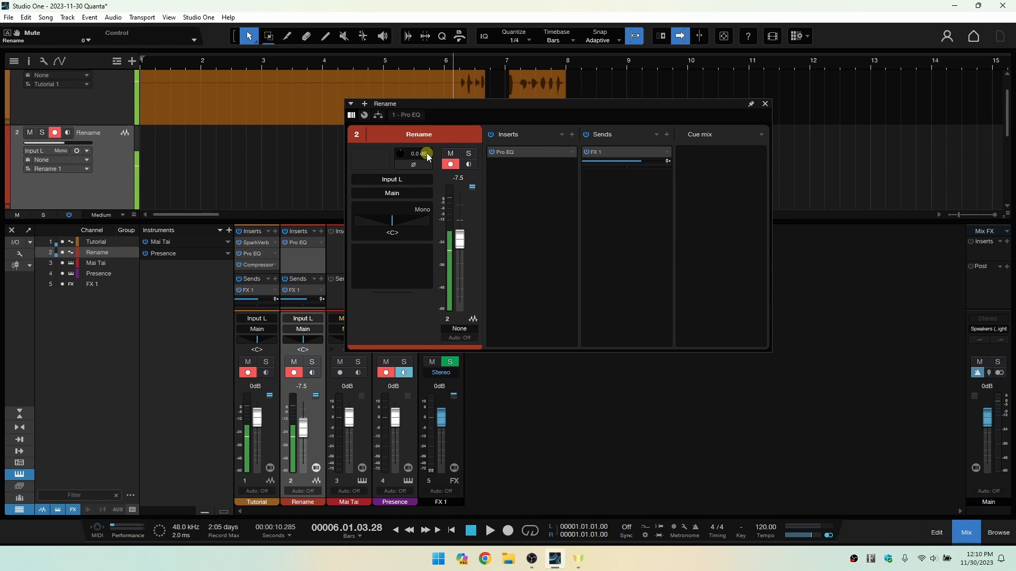
{"action": "left_click", "coordinate": [403, 181]}
{"action": "left_click", "coordinate": [371, 180]}
{"action": "left_click", "coordinate": [397, 192]}
{"action": "left_click", "coordinate": [360, 155]}
Move the channel editor clear of the mixer strips and switch it to the Tutorial channel's overview.
{"action": "left_click_drag", "start_coordinate": [546, 106], "coordinate": [689, 153]}
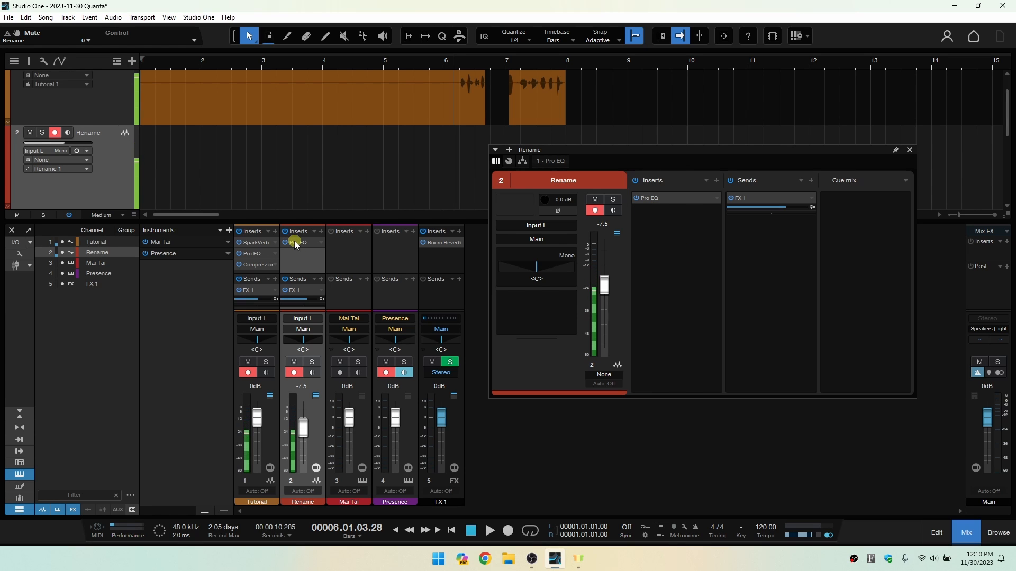
{"action": "left_click", "coordinate": [272, 430]}
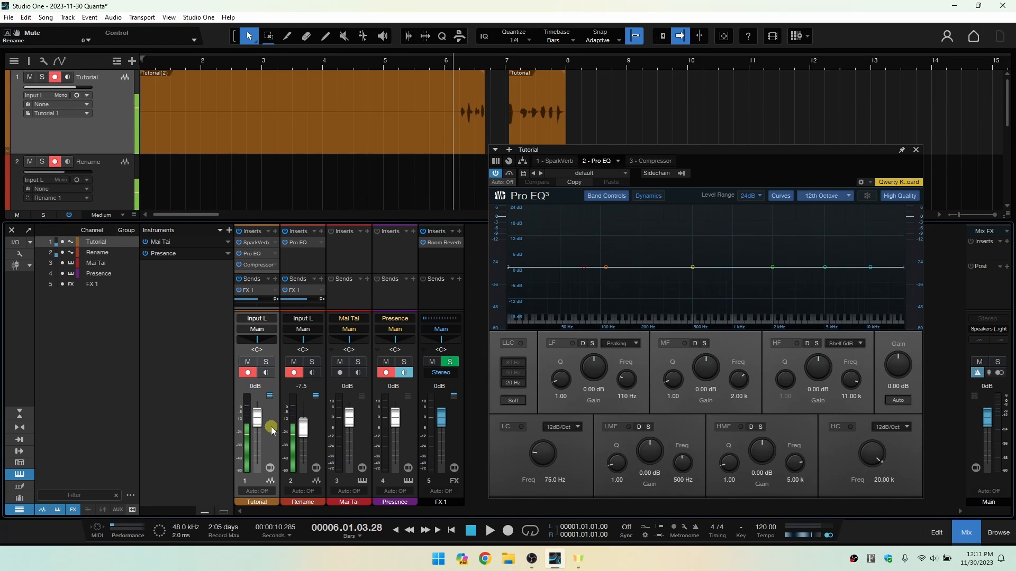
{"action": "left_click", "coordinate": [270, 468]}
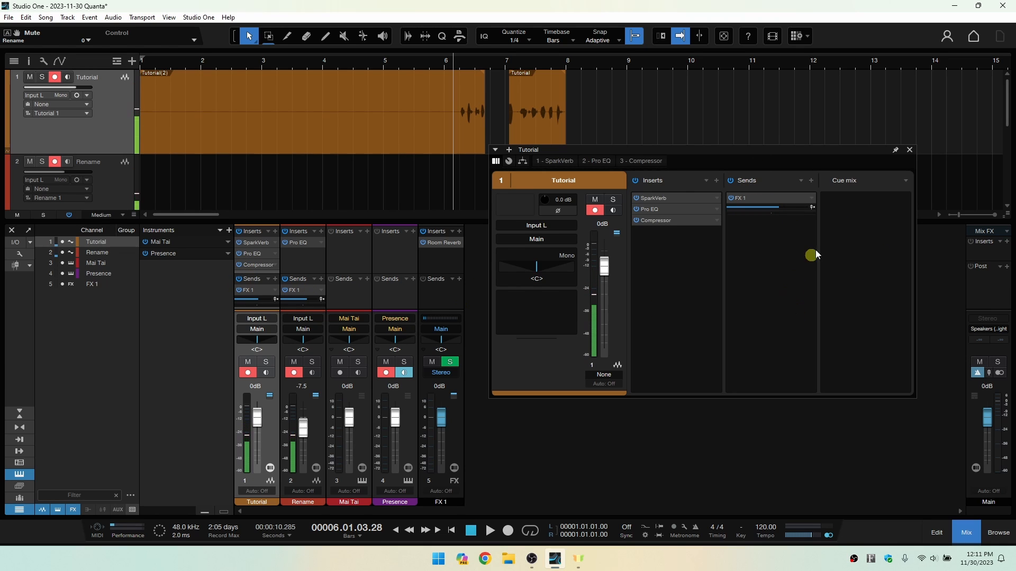
Look through the Tutorial channel's SparkVerb, Pro EQ and Compressor inserts and return to the channel overview.
{"action": "left_click", "coordinate": [557, 160]}
{"action": "left_click", "coordinate": [606, 161]}
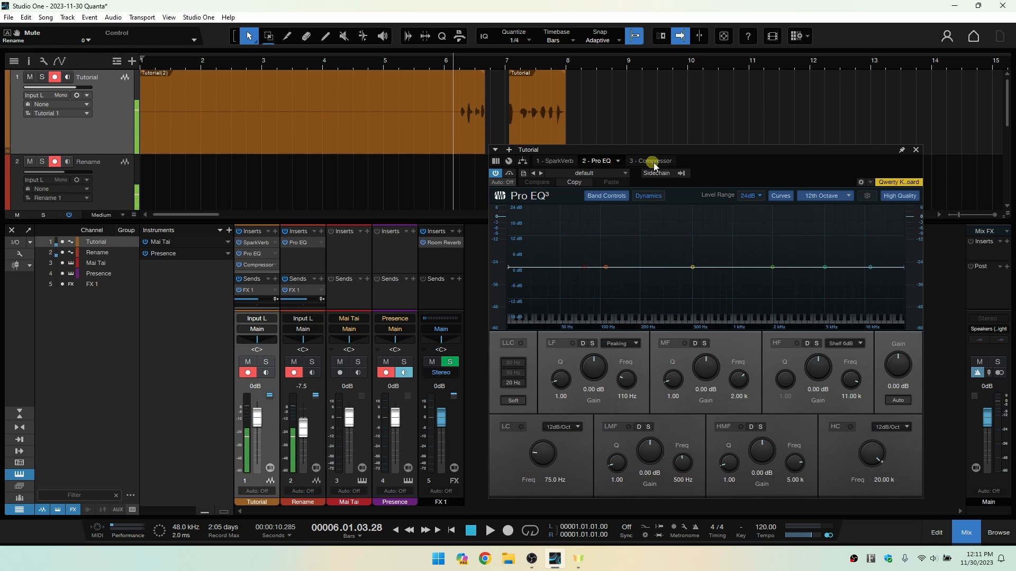
{"action": "left_click", "coordinate": [656, 161]}
{"action": "left_click", "coordinate": [497, 162]}
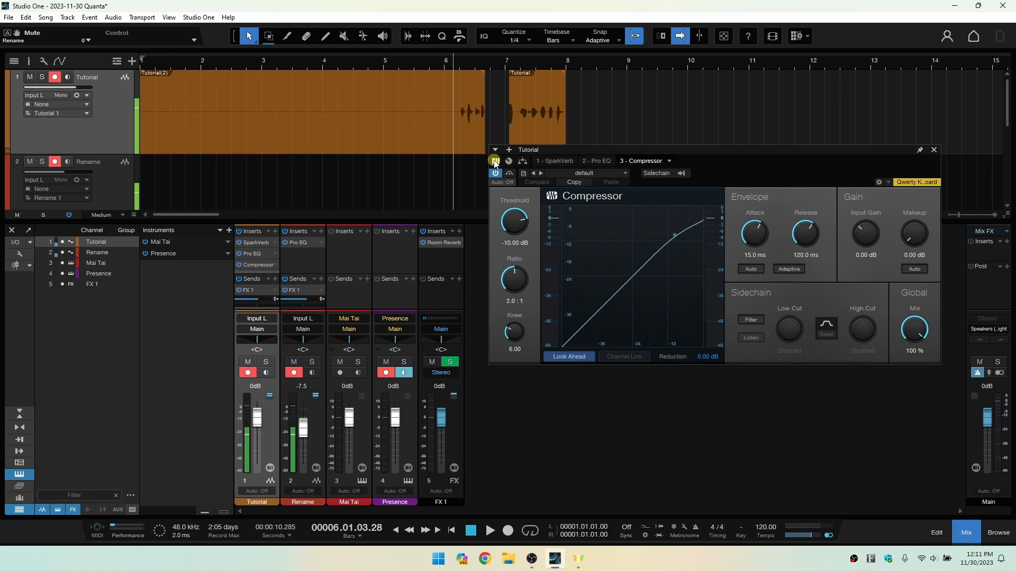
{"action": "left_click", "coordinate": [495, 161]}
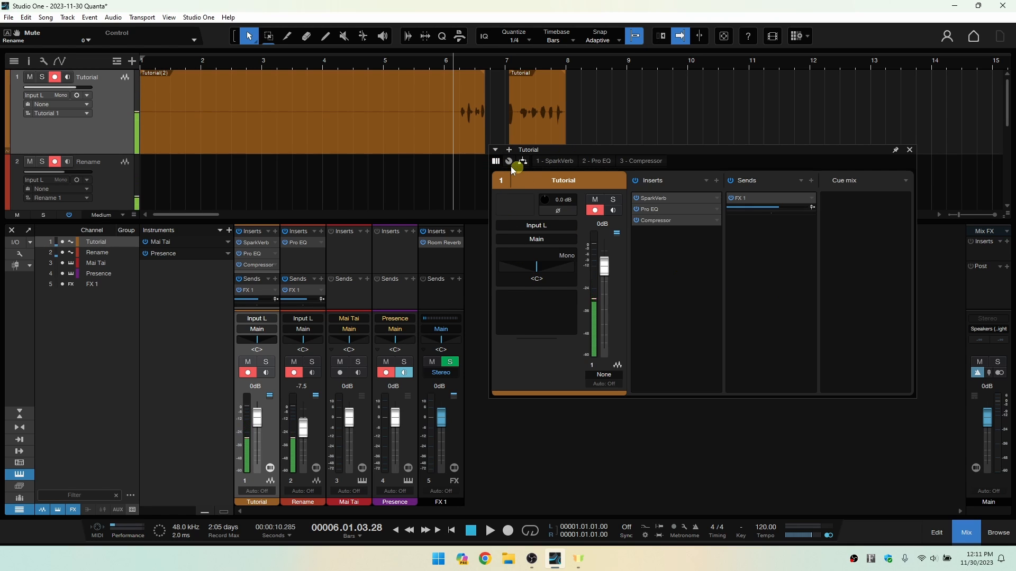
View the Tutorial channel's macro controls, insert routing and individual effects, and close the channel editor.
{"action": "left_click", "coordinate": [508, 162]}
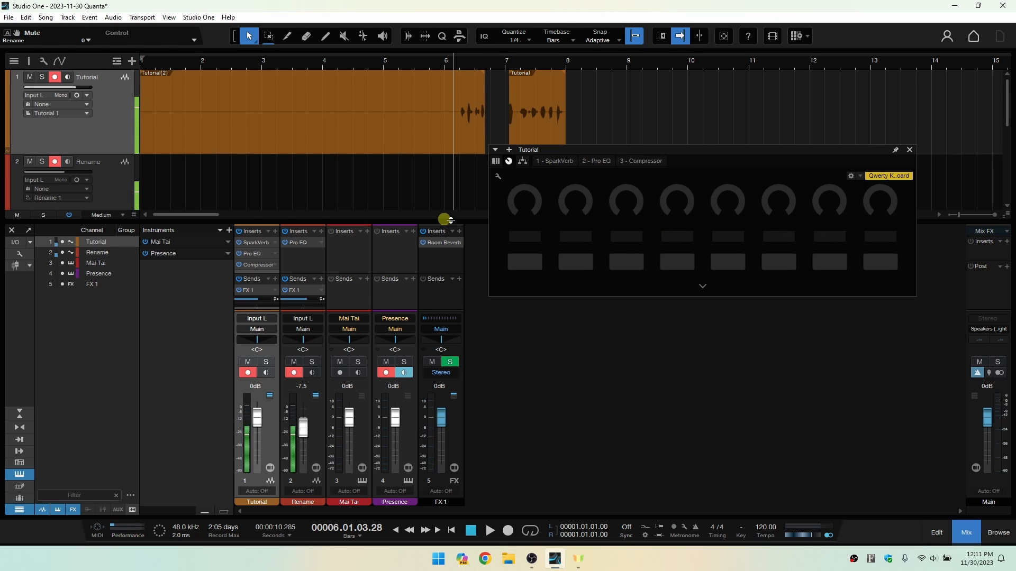
{"action": "left_click", "coordinate": [522, 161]}
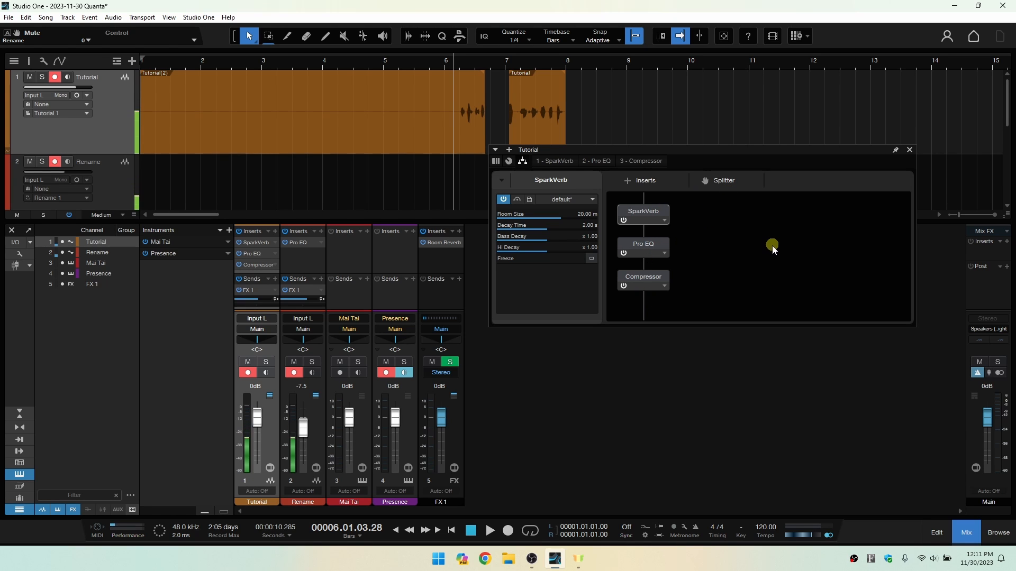
{"action": "left_click", "coordinate": [556, 163]}
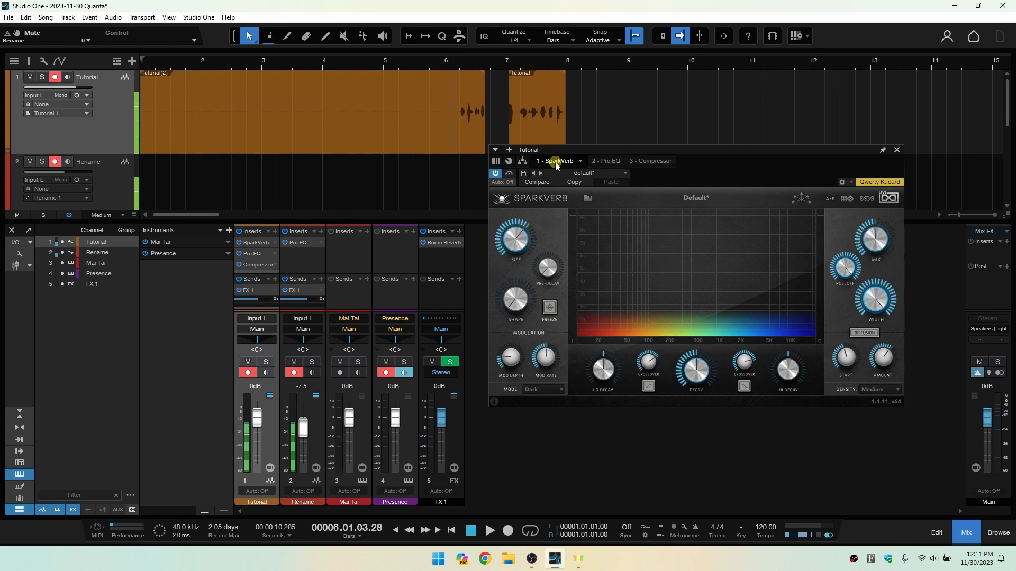
{"action": "left_click", "coordinate": [606, 161]}
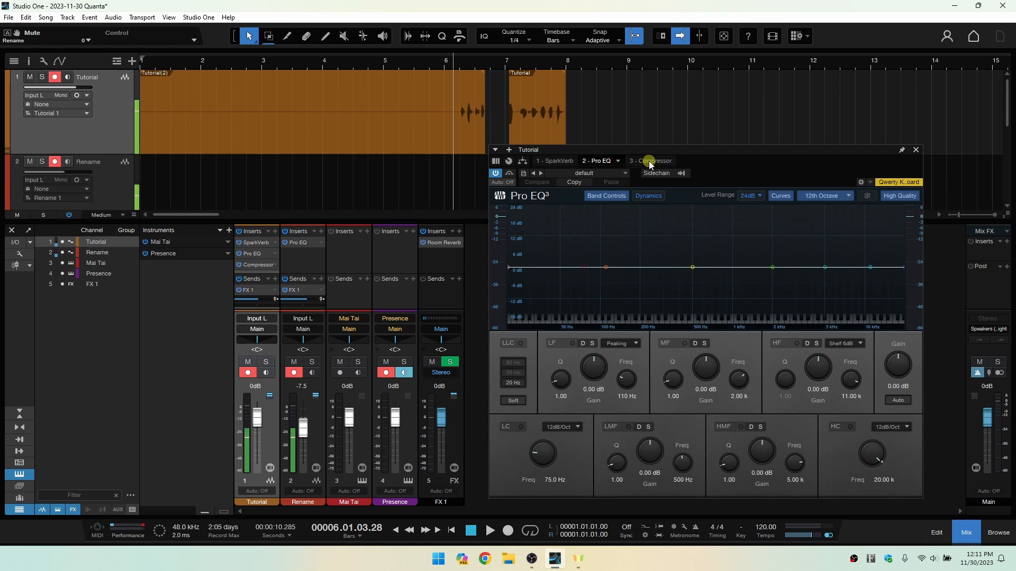
{"action": "left_click", "coordinate": [648, 160]}
{"action": "left_click", "coordinate": [495, 161]}
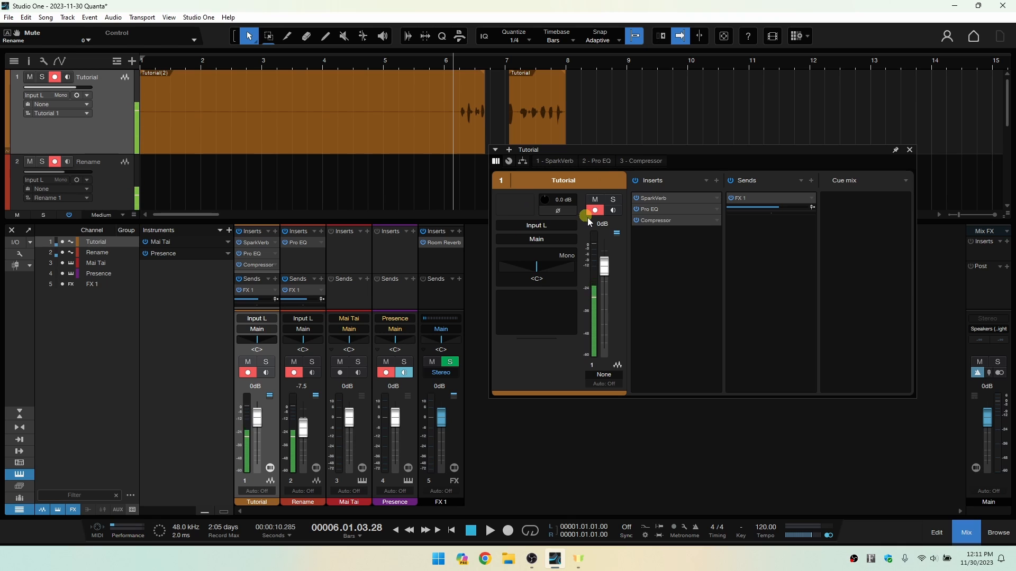
{"action": "left_click", "coordinate": [908, 152]}
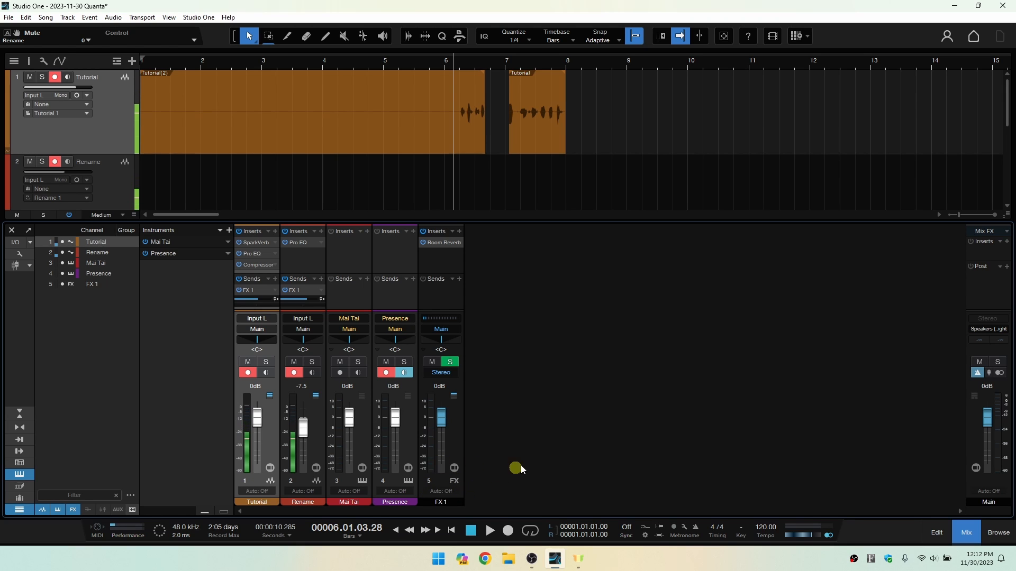
View the Presence channel's automation mode options without changing the mode.
{"action": "left_click", "coordinate": [395, 491]}
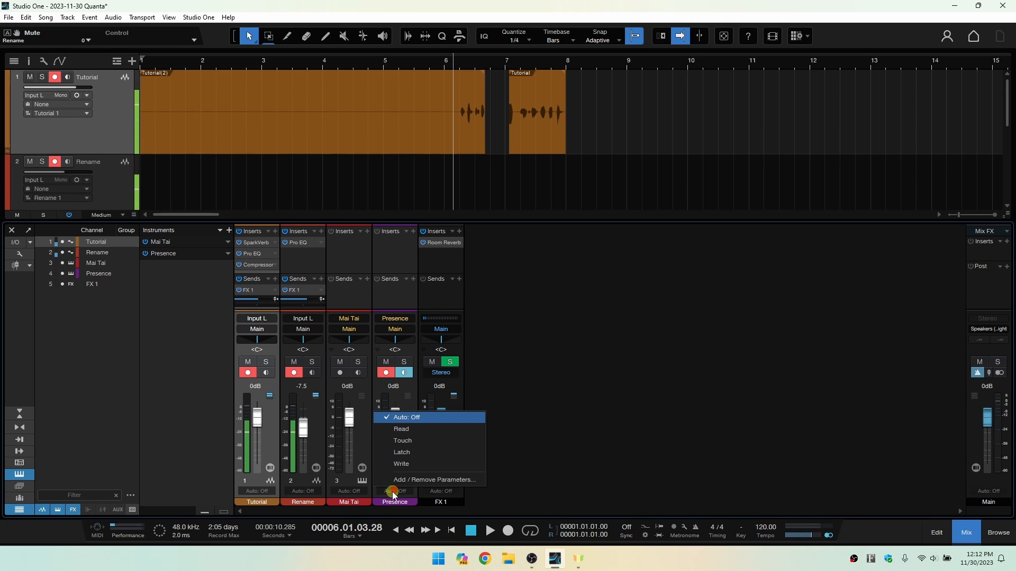
{"action": "left_click", "coordinate": [355, 432]}
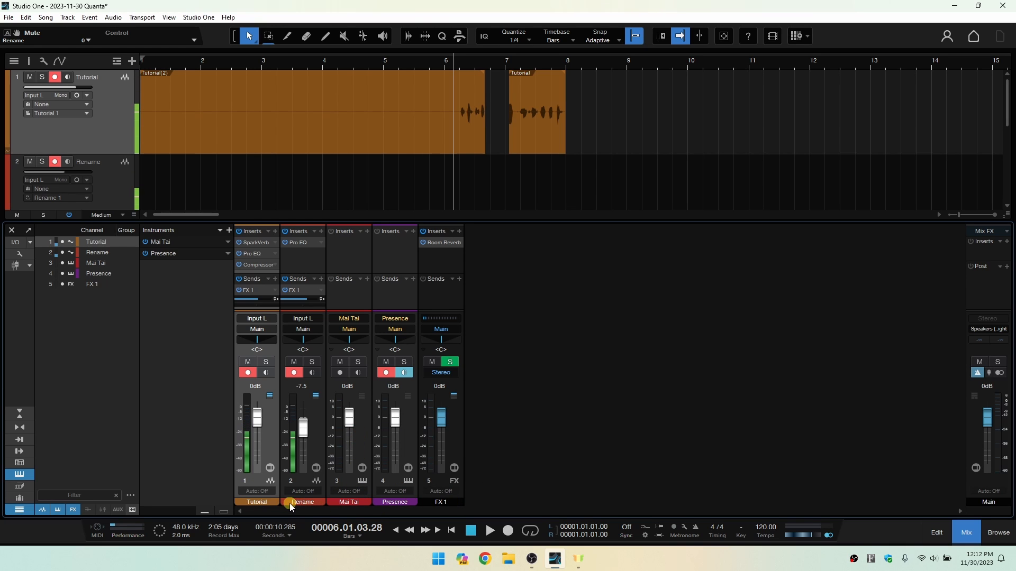
Recolour the Mai Tai channel blue and hide the mixer console.
{"action": "left_click", "coordinate": [347, 478]}
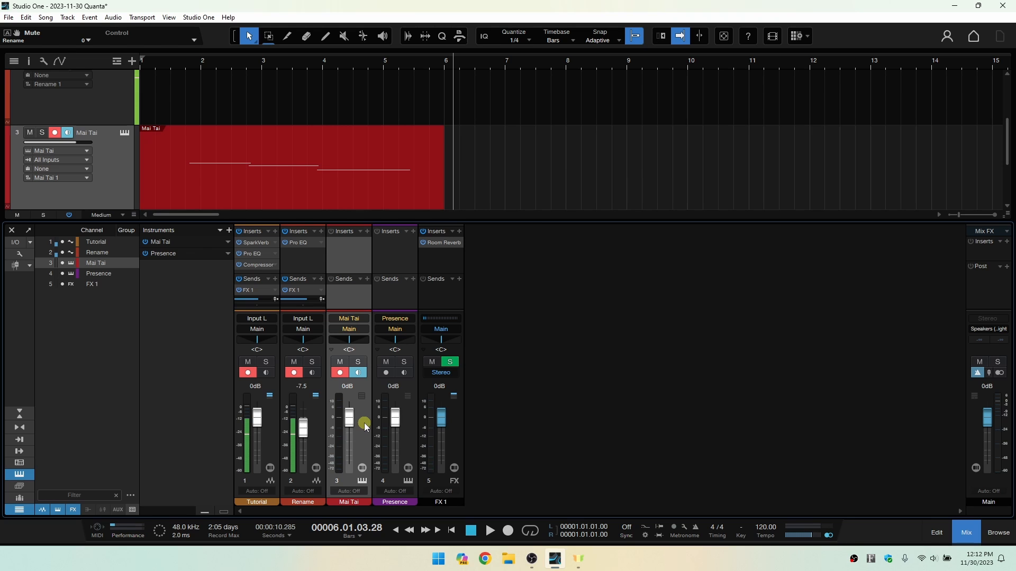
{"action": "left_click_drag", "start_coordinate": [353, 507], "coordinate": [447, 476]}
{"action": "left_click", "coordinate": [610, 424]}
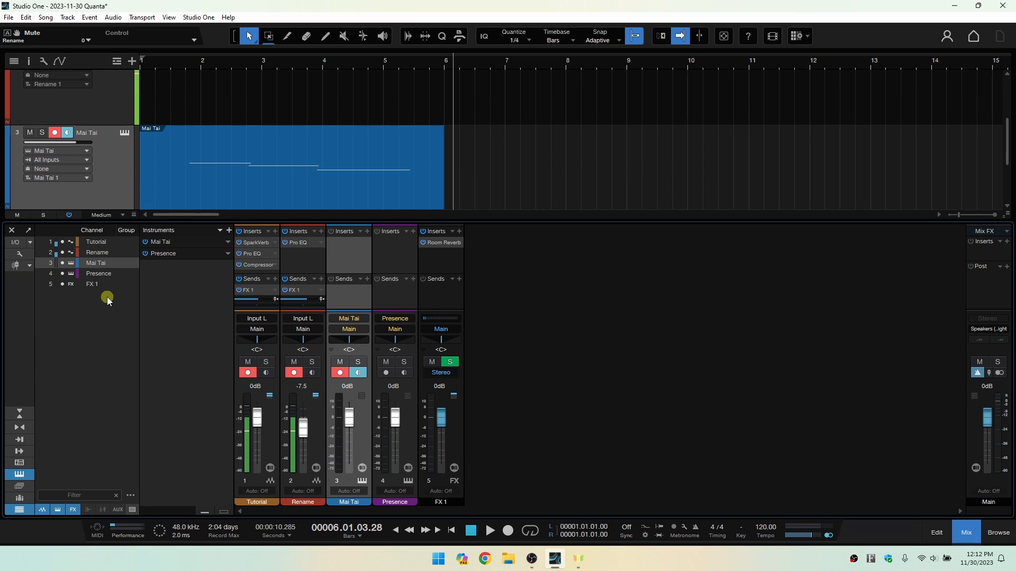
{"action": "left_click", "coordinate": [968, 533]}
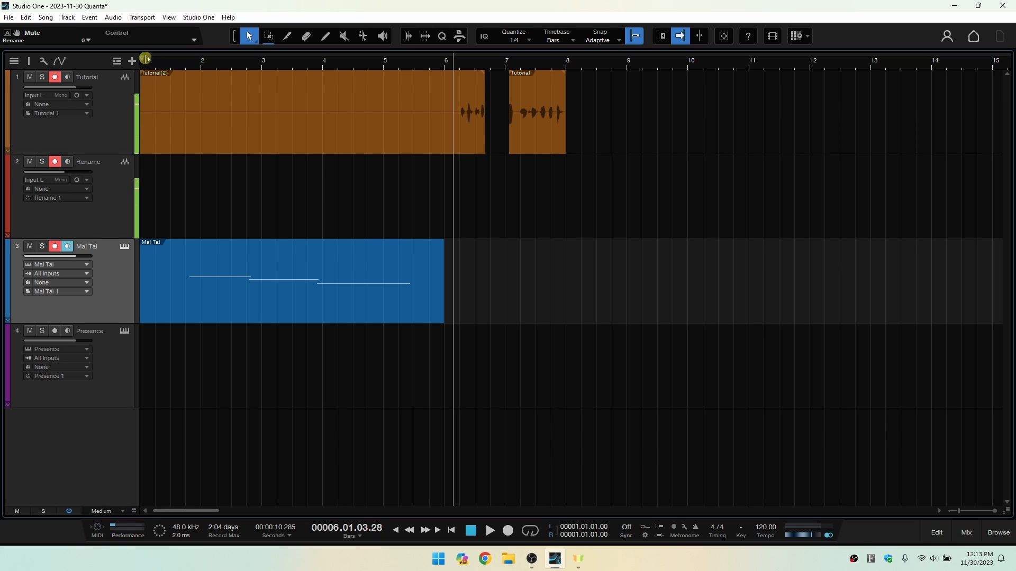
Set the loop range from bar 1 to bar 8 beat 3 and open the Export Mixdown settings.
{"action": "left_click_drag", "start_coordinate": [143, 59], "coordinate": [594, 79]}
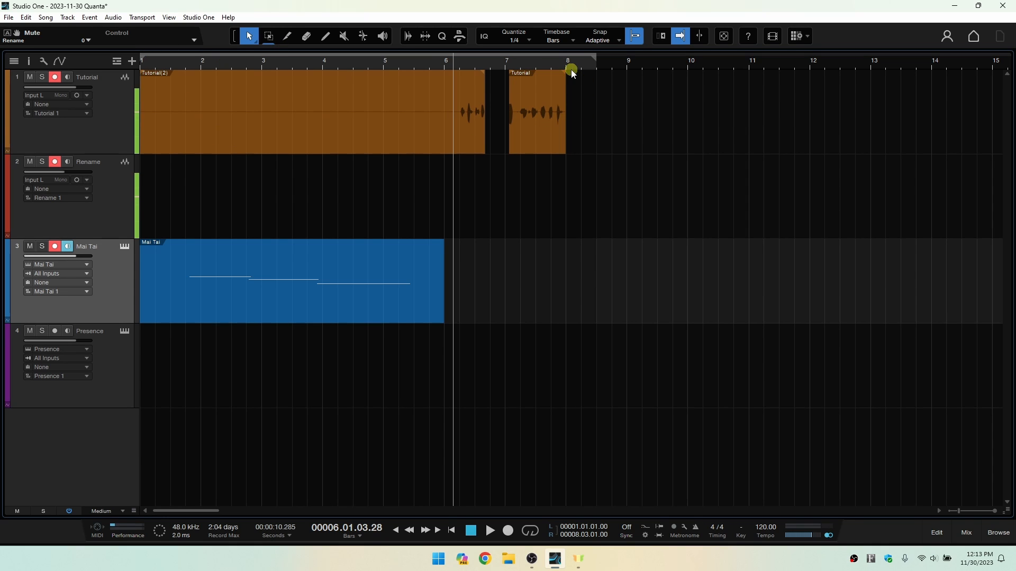
{"action": "left_click", "coordinate": [46, 18]}
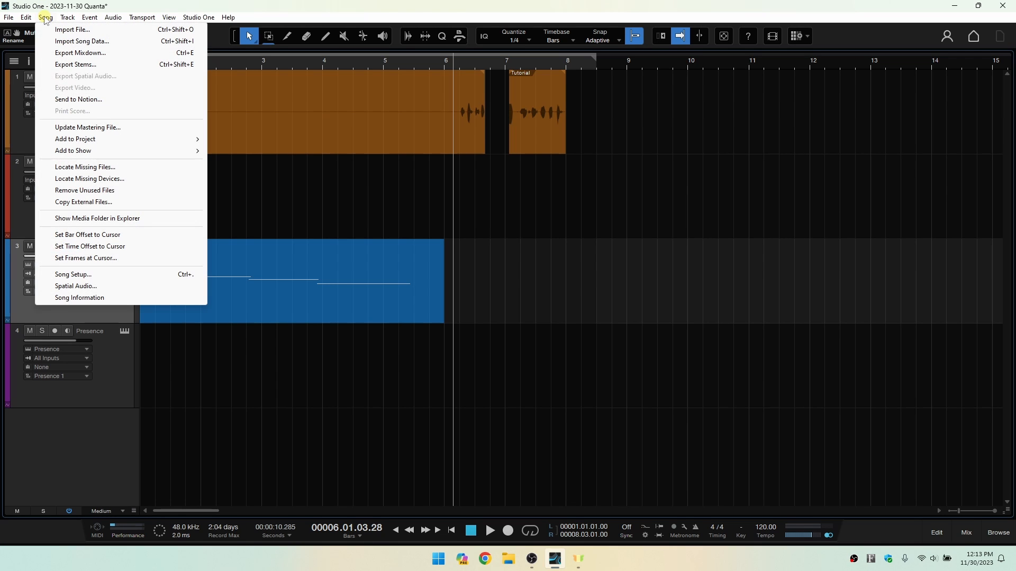
{"action": "left_click", "coordinate": [81, 53]}
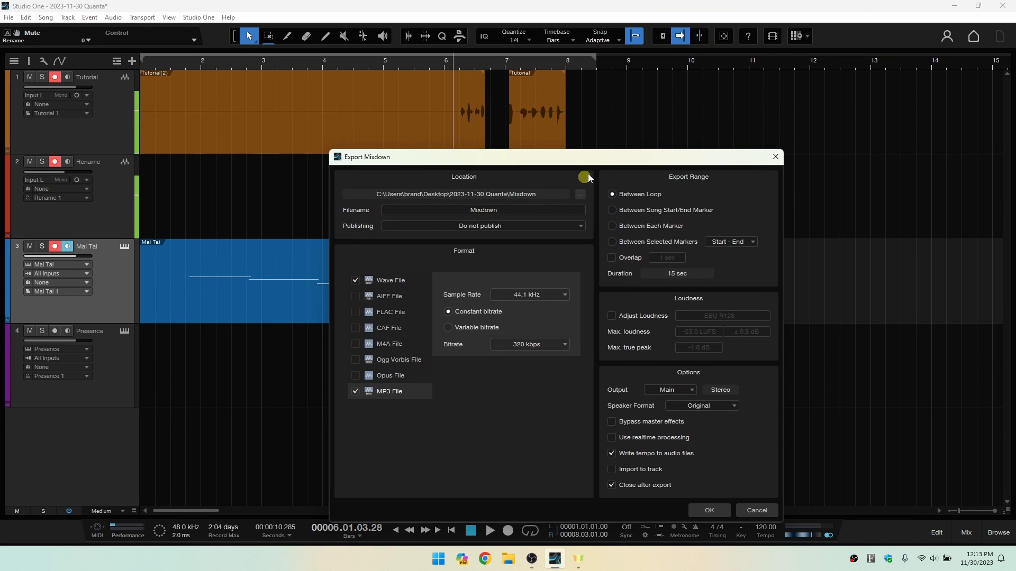
{"action": "left_click_drag", "start_coordinate": [594, 156], "coordinate": [553, 108]}
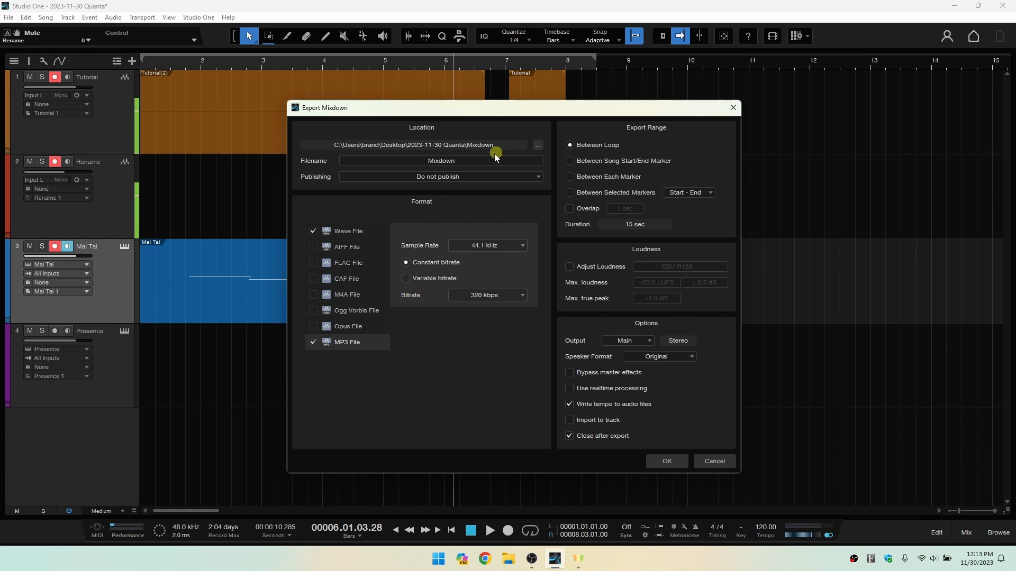
Set the mixdown's export location to the Desktop folder and its filename to Tutorial.
{"action": "left_click", "coordinate": [538, 146]}
{"action": "left_click", "coordinate": [326, 225]}
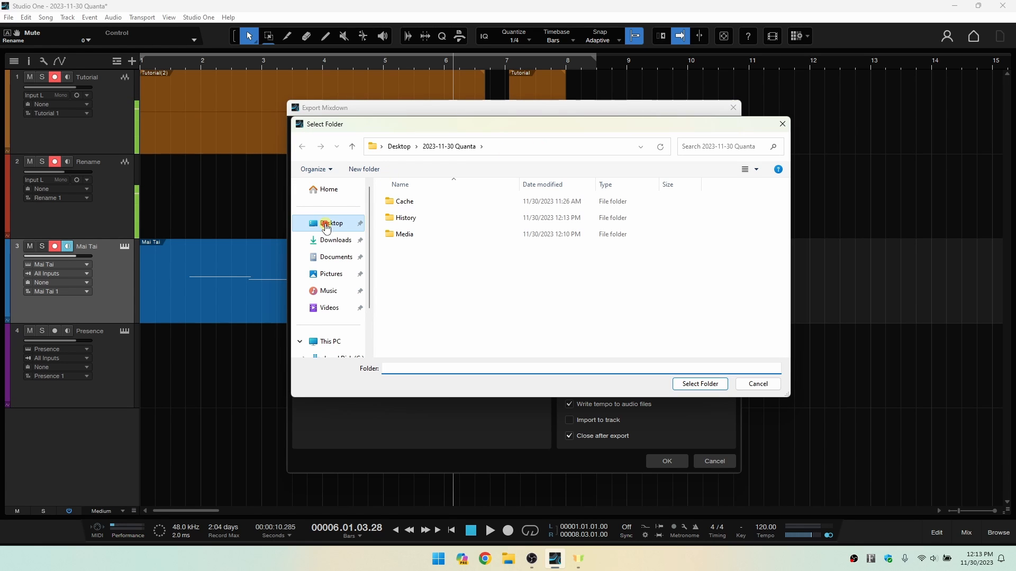
{"action": "left_click", "coordinate": [700, 384]}
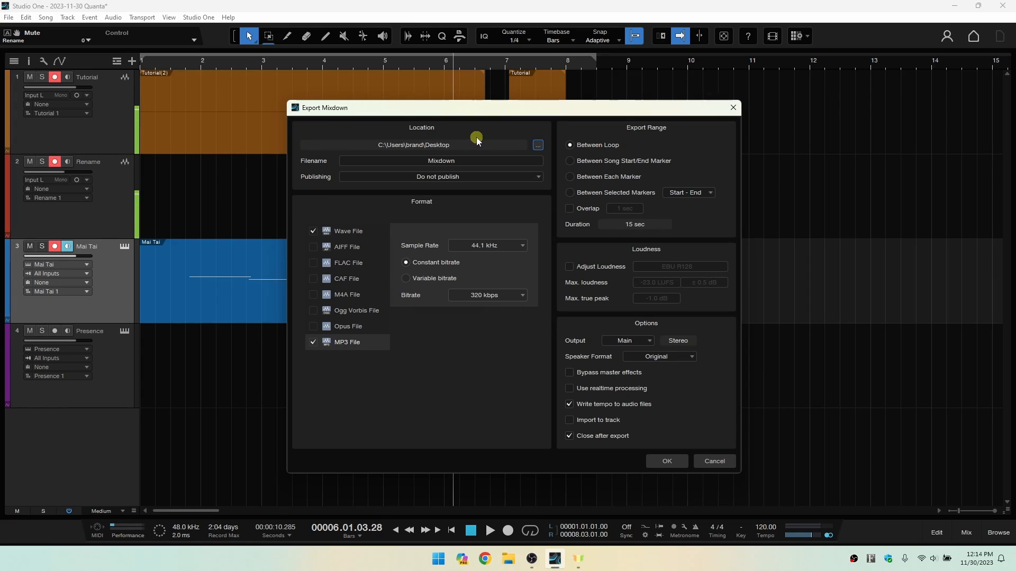
{"action": "left_click", "coordinate": [464, 163]}
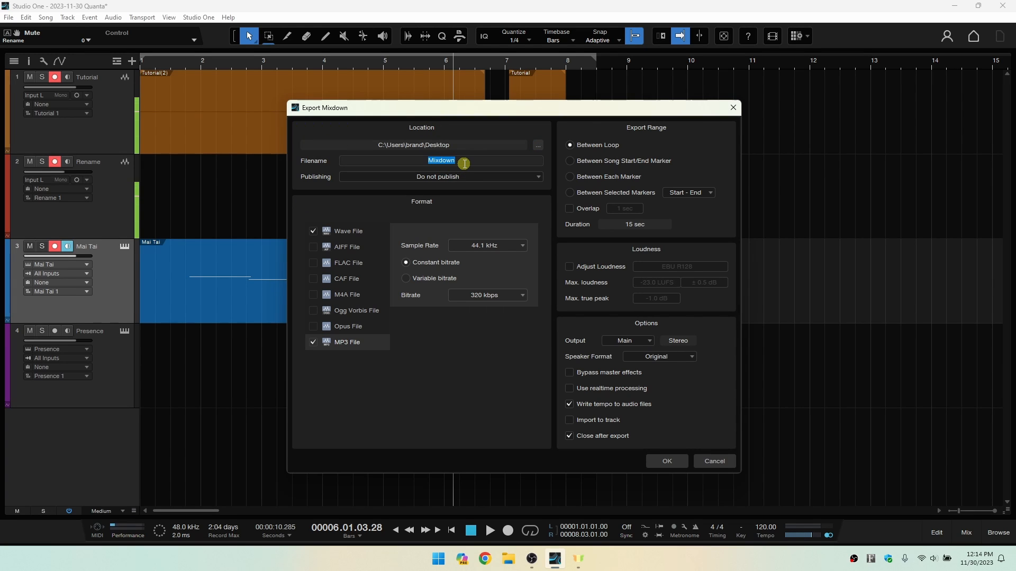
{"action": "type", "text": "Tutorial"}
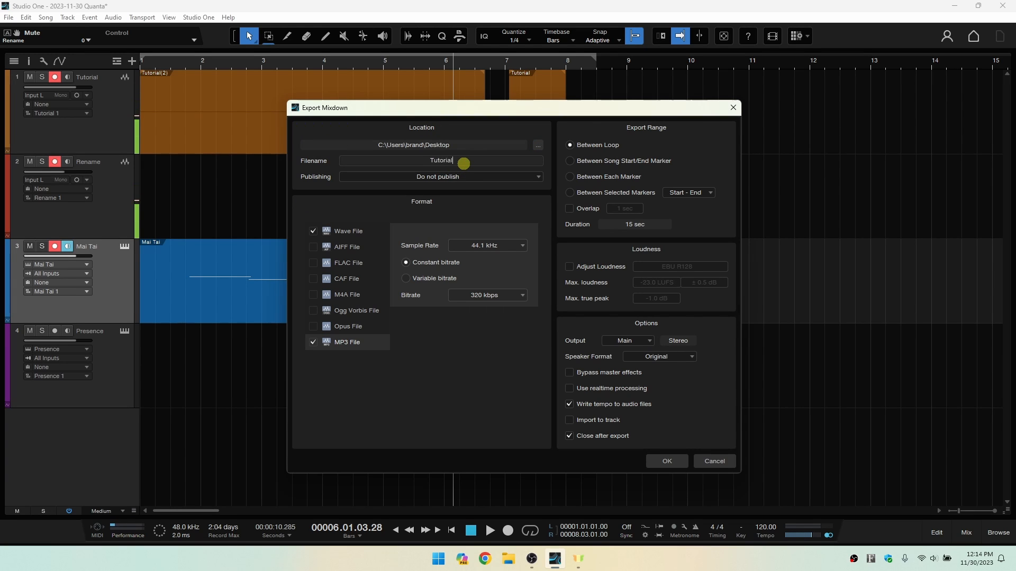
{"action": "key", "text": "Return"}
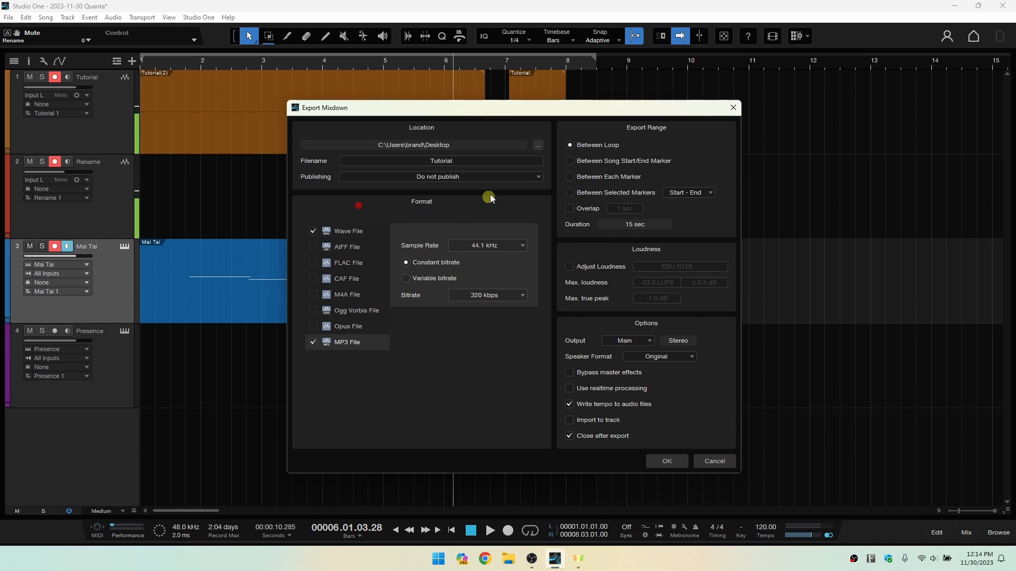
Leave the mixdown set to Do not publish, set the Wave file's resolution to 16 Bit and choose its sample rate.
{"action": "left_click", "coordinate": [524, 176]}
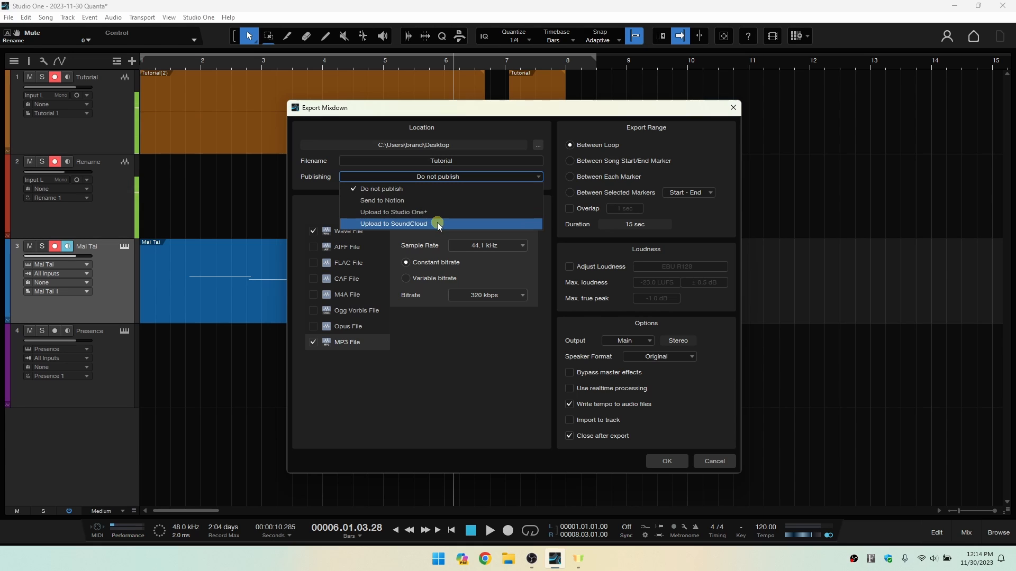
{"action": "left_click", "coordinate": [317, 216]}
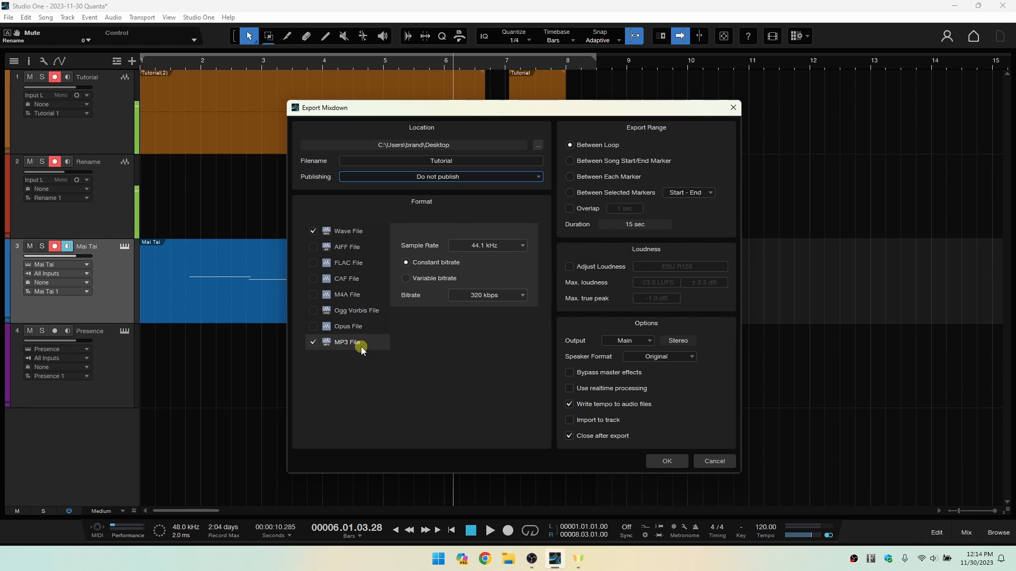
{"action": "left_click", "coordinate": [346, 232]}
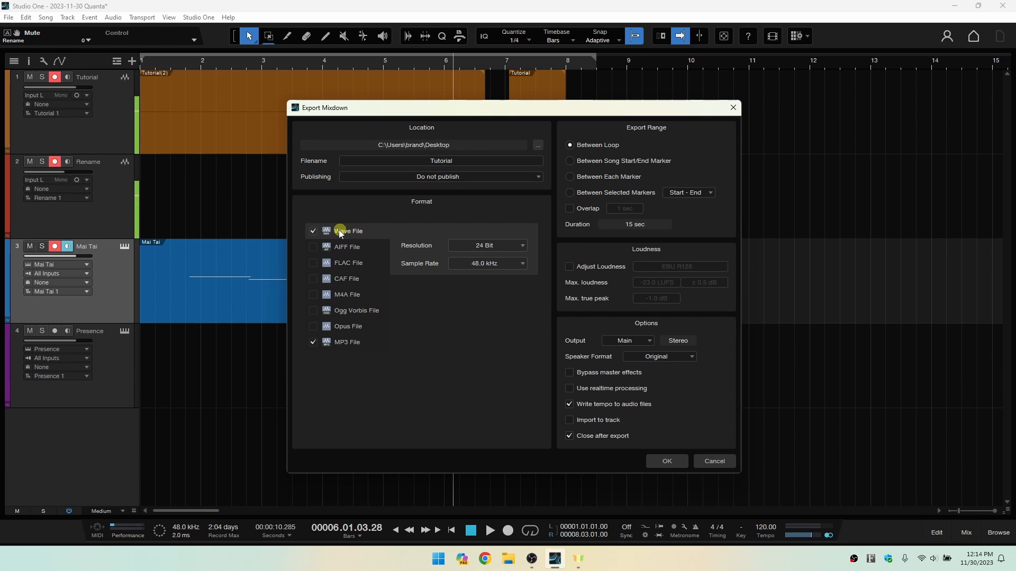
{"action": "left_click", "coordinate": [526, 245]}
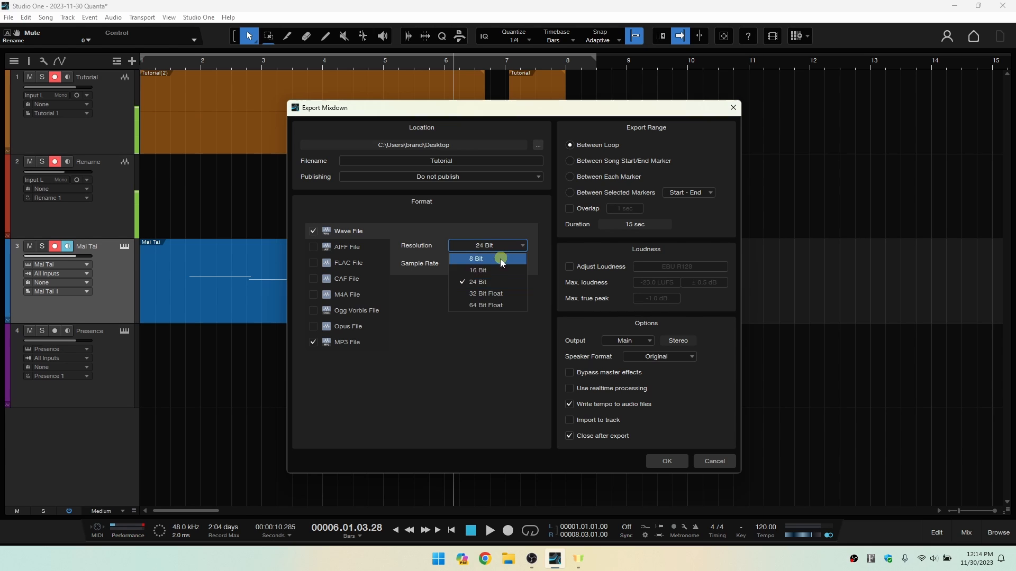
{"action": "left_click", "coordinate": [494, 271]}
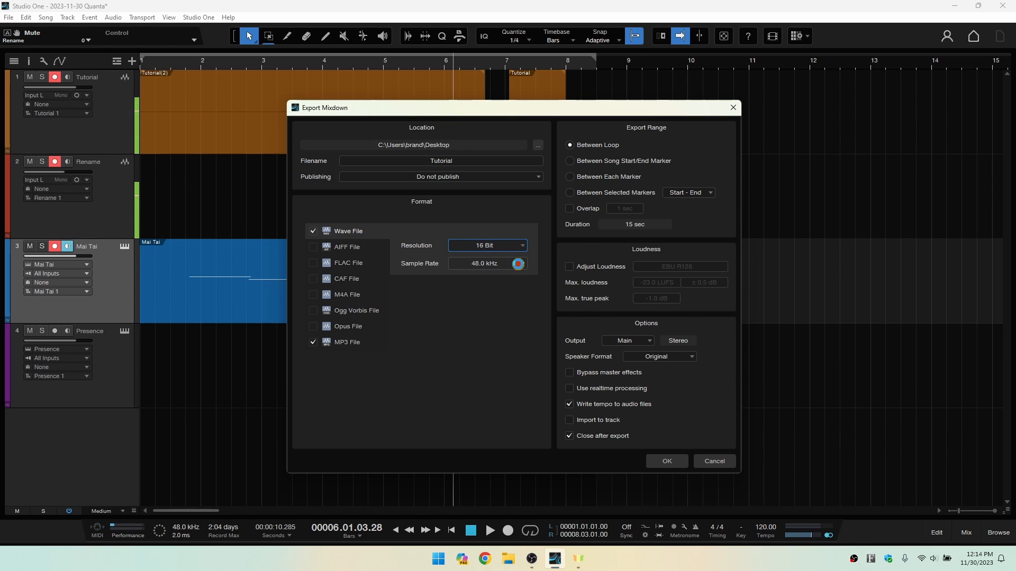
{"action": "left_click", "coordinate": [525, 264]}
{"action": "left_click", "coordinate": [494, 312]}
Choose the MP3 bitrate, export the mixdown in Wave and MP3 formats and close the destination folder.
{"action": "left_click", "coordinate": [339, 345]}
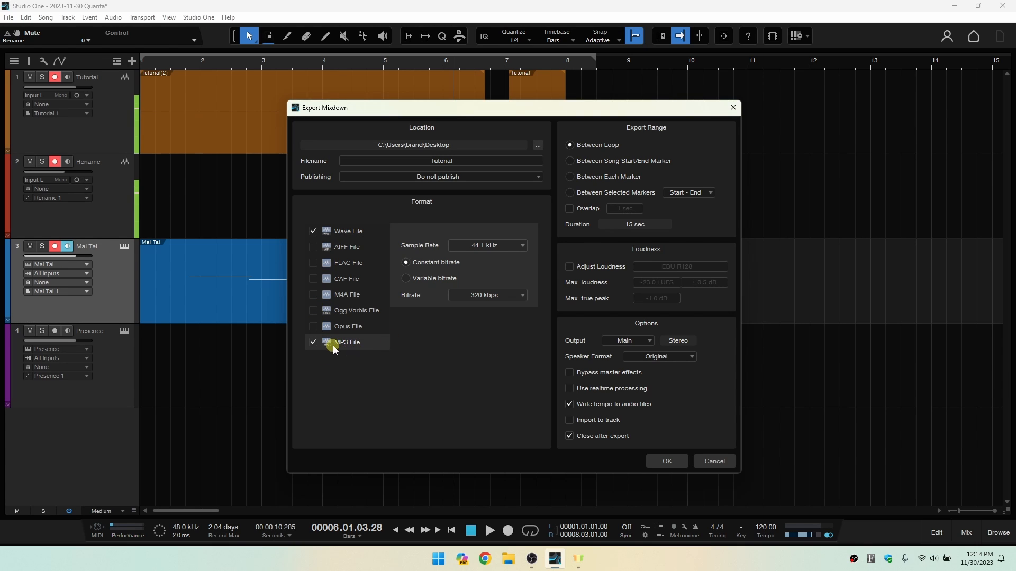
{"action": "left_click", "coordinate": [509, 297]}
{"action": "left_click", "coordinate": [482, 356]}
{"action": "left_click", "coordinate": [666, 465]}
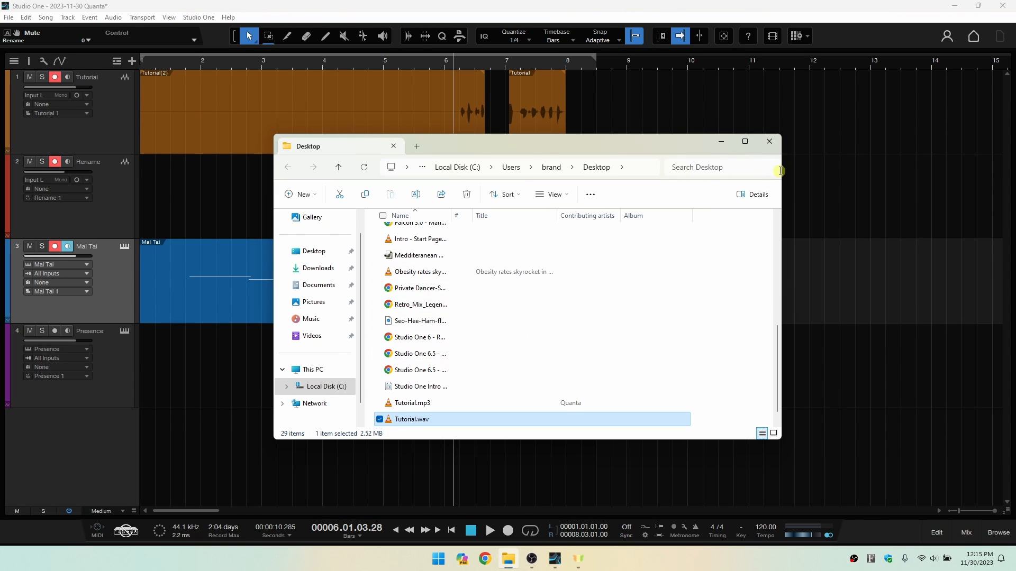
{"action": "left_click", "coordinate": [770, 141]}
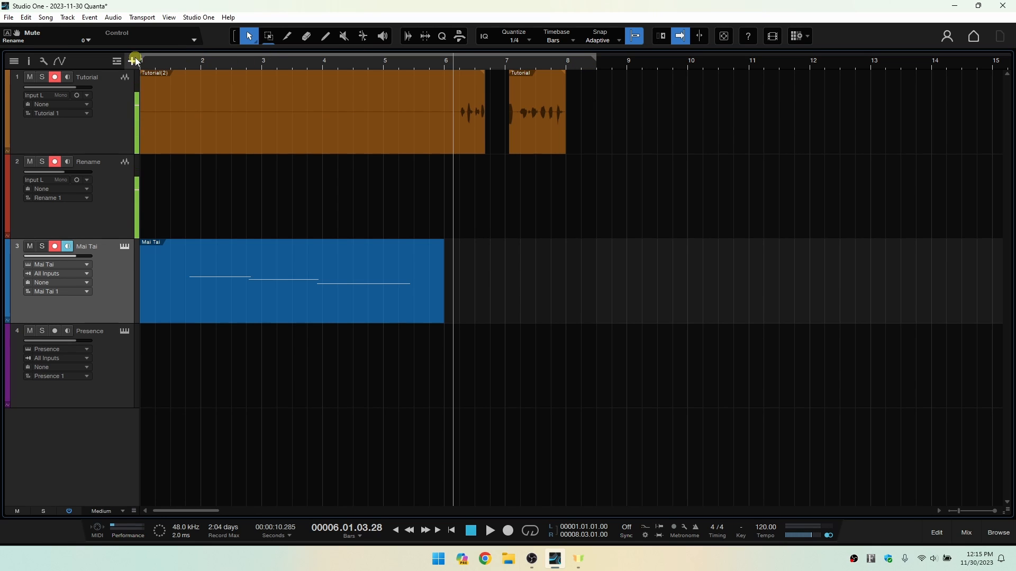
Set the loop range from bar 5 beat 3 to bar 11 beat 3, and redraw it from bar 2 beat 2 to bar 9 beat 4.
{"action": "left_click_drag", "start_coordinate": [145, 56], "coordinate": [417, 71]}
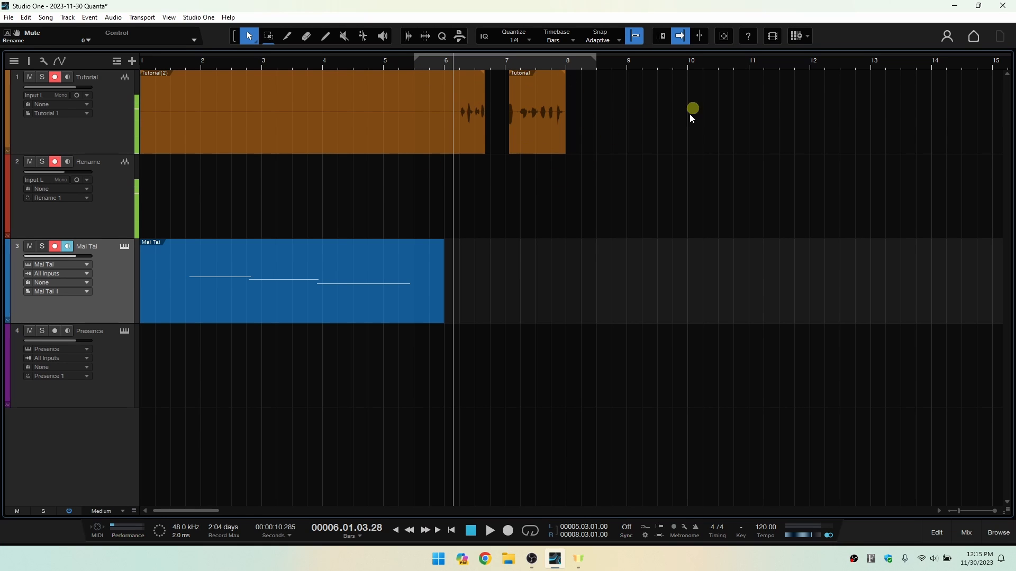
{"action": "left_click_drag", "start_coordinate": [595, 62], "coordinate": [776, 75]}
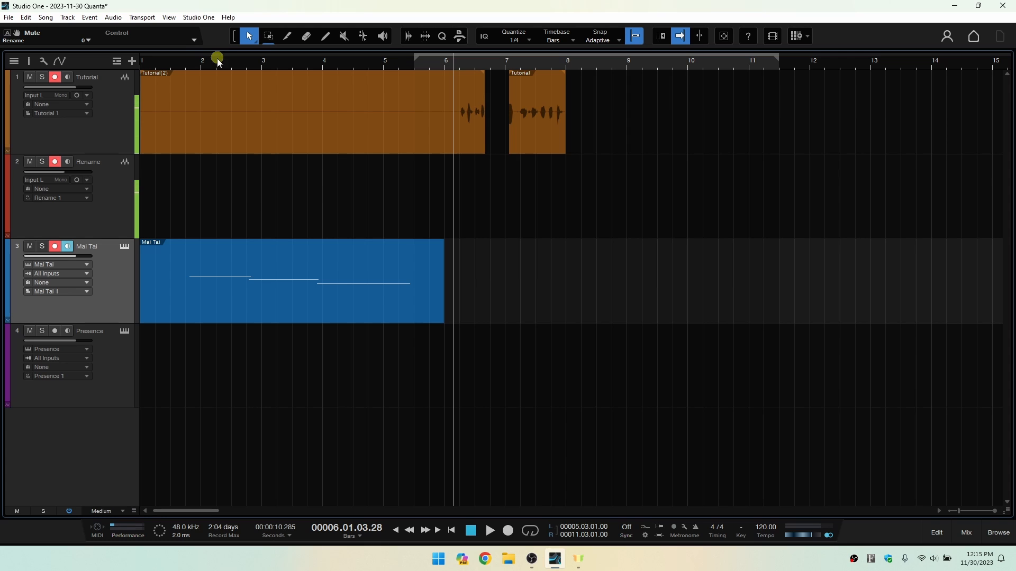
{"action": "left_click_drag", "start_coordinate": [217, 47], "coordinate": [672, 50]}
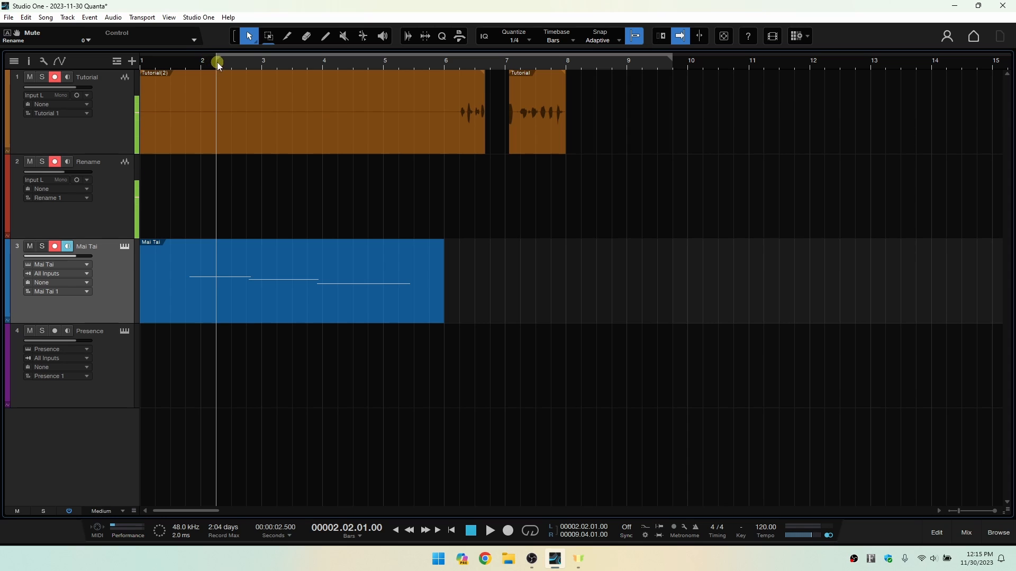
Move the loop range's start to bar 1 and its end to bar 8 beat 2.
{"action": "left_click_drag", "start_coordinate": [215, 59], "coordinate": [134, 61]}
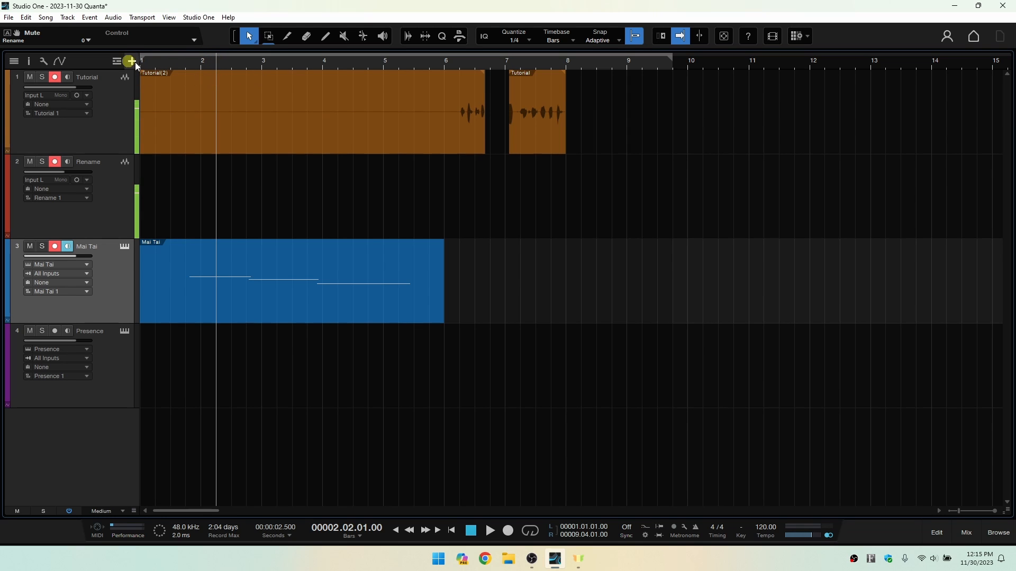
{"action": "left_click_drag", "start_coordinate": [672, 59], "coordinate": [581, 75]}
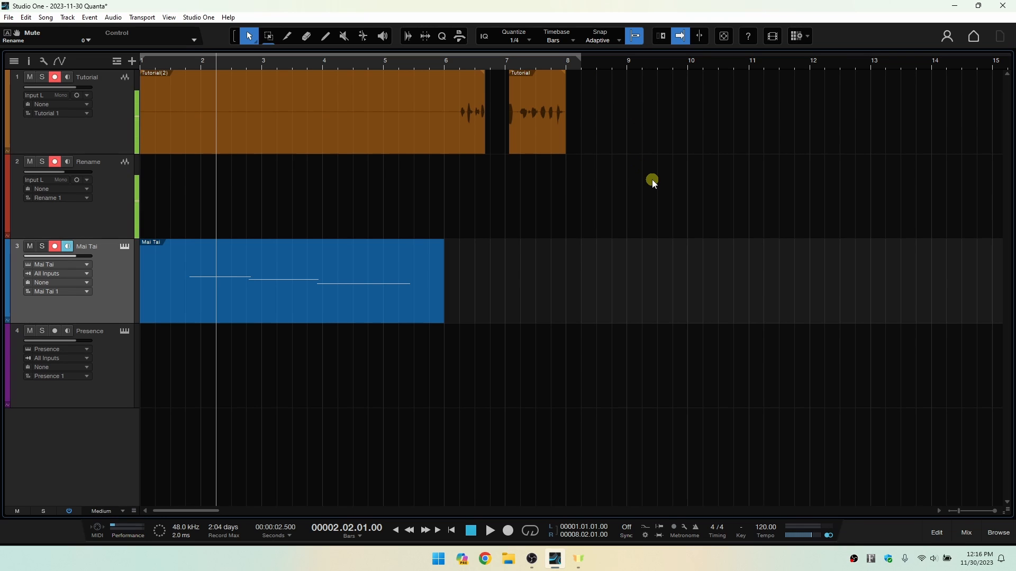